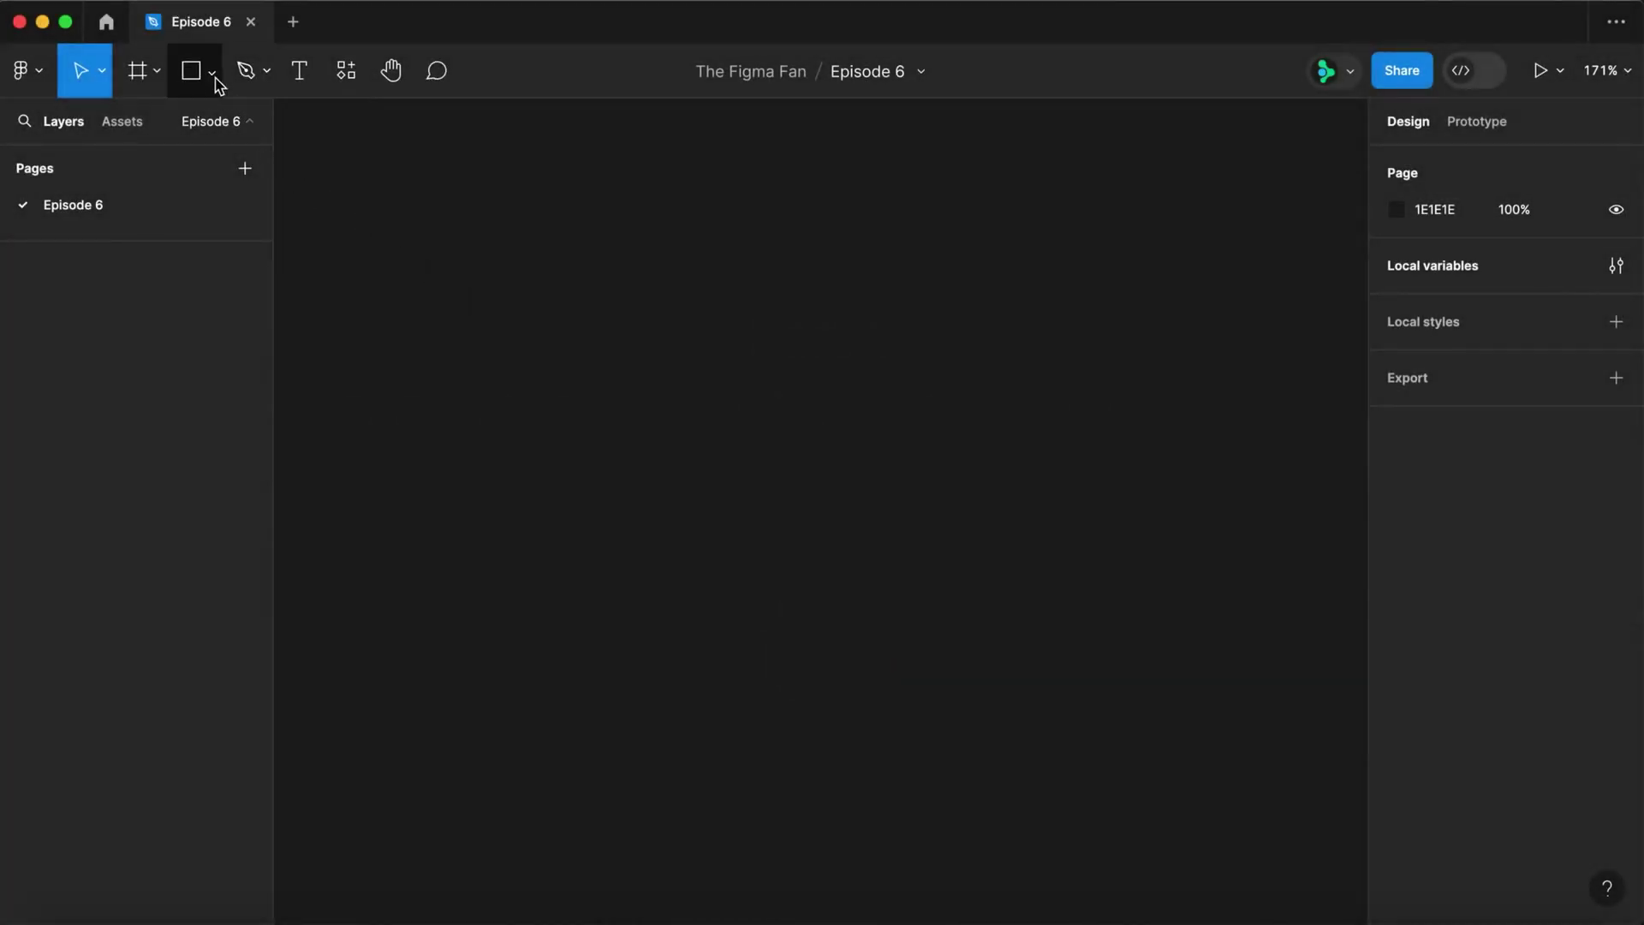
- Open the shape tool dropdown in the toolbar to get to Polygon
left_click(215, 78)
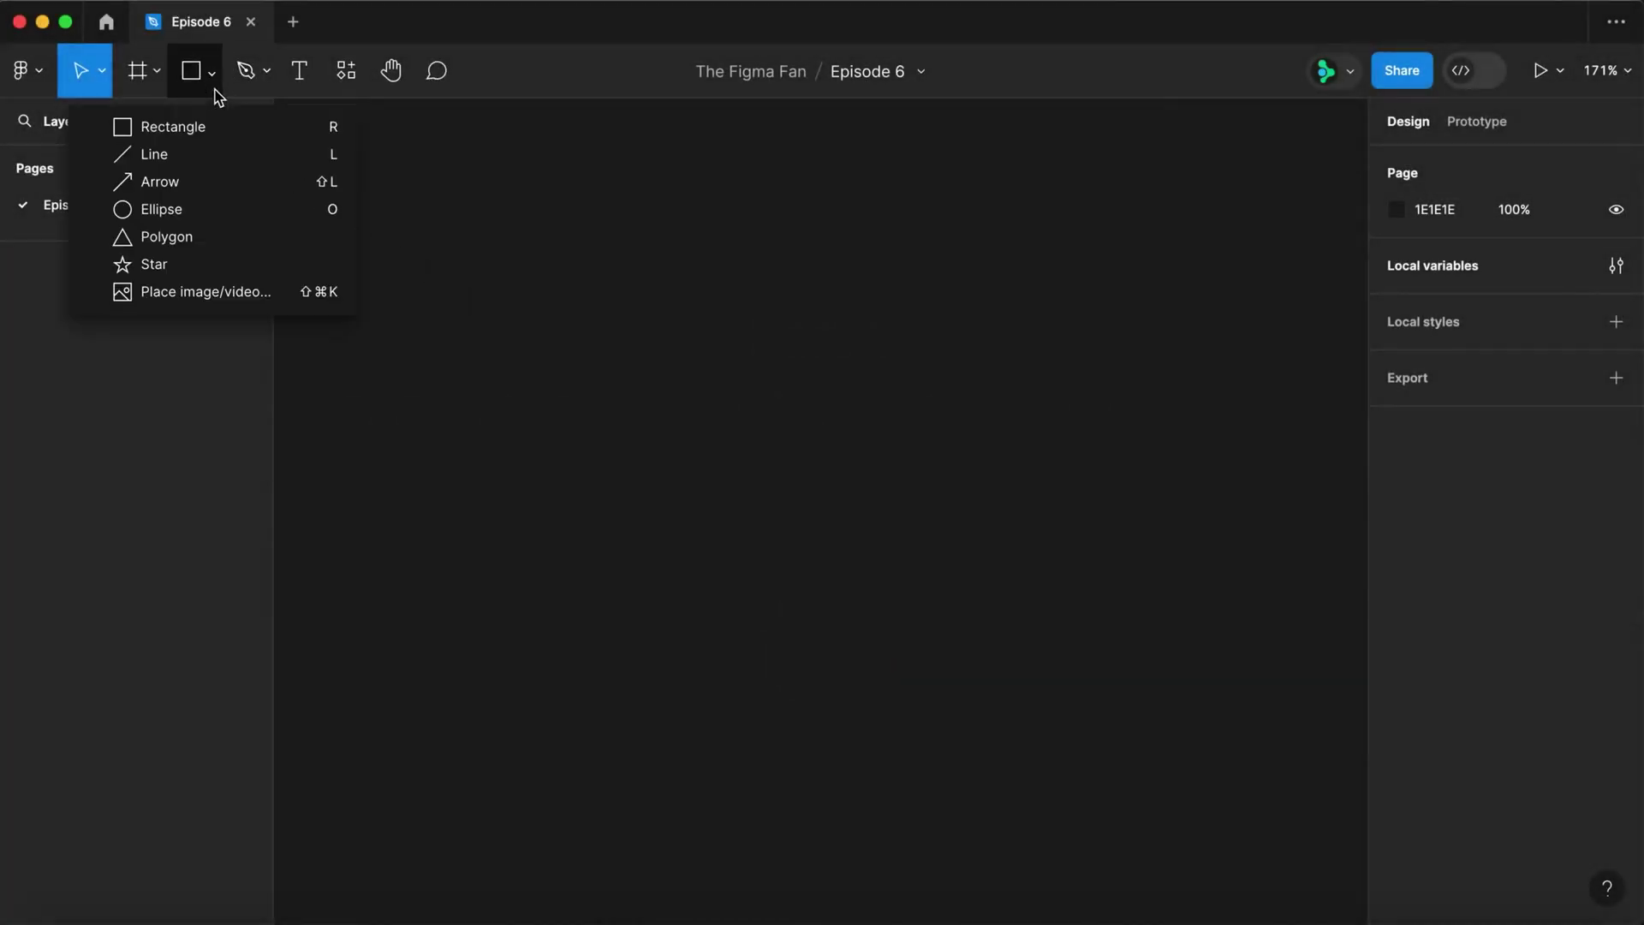
- Draw a polygon triangle 52 wide, rotated -90° to point right, with corner radius 2
left_click(222, 238)
mouse_move(418, 363)
left_mouse_down()
mouse_move(488, 459)
mouse_move(533, 479)
left_mouse_up()
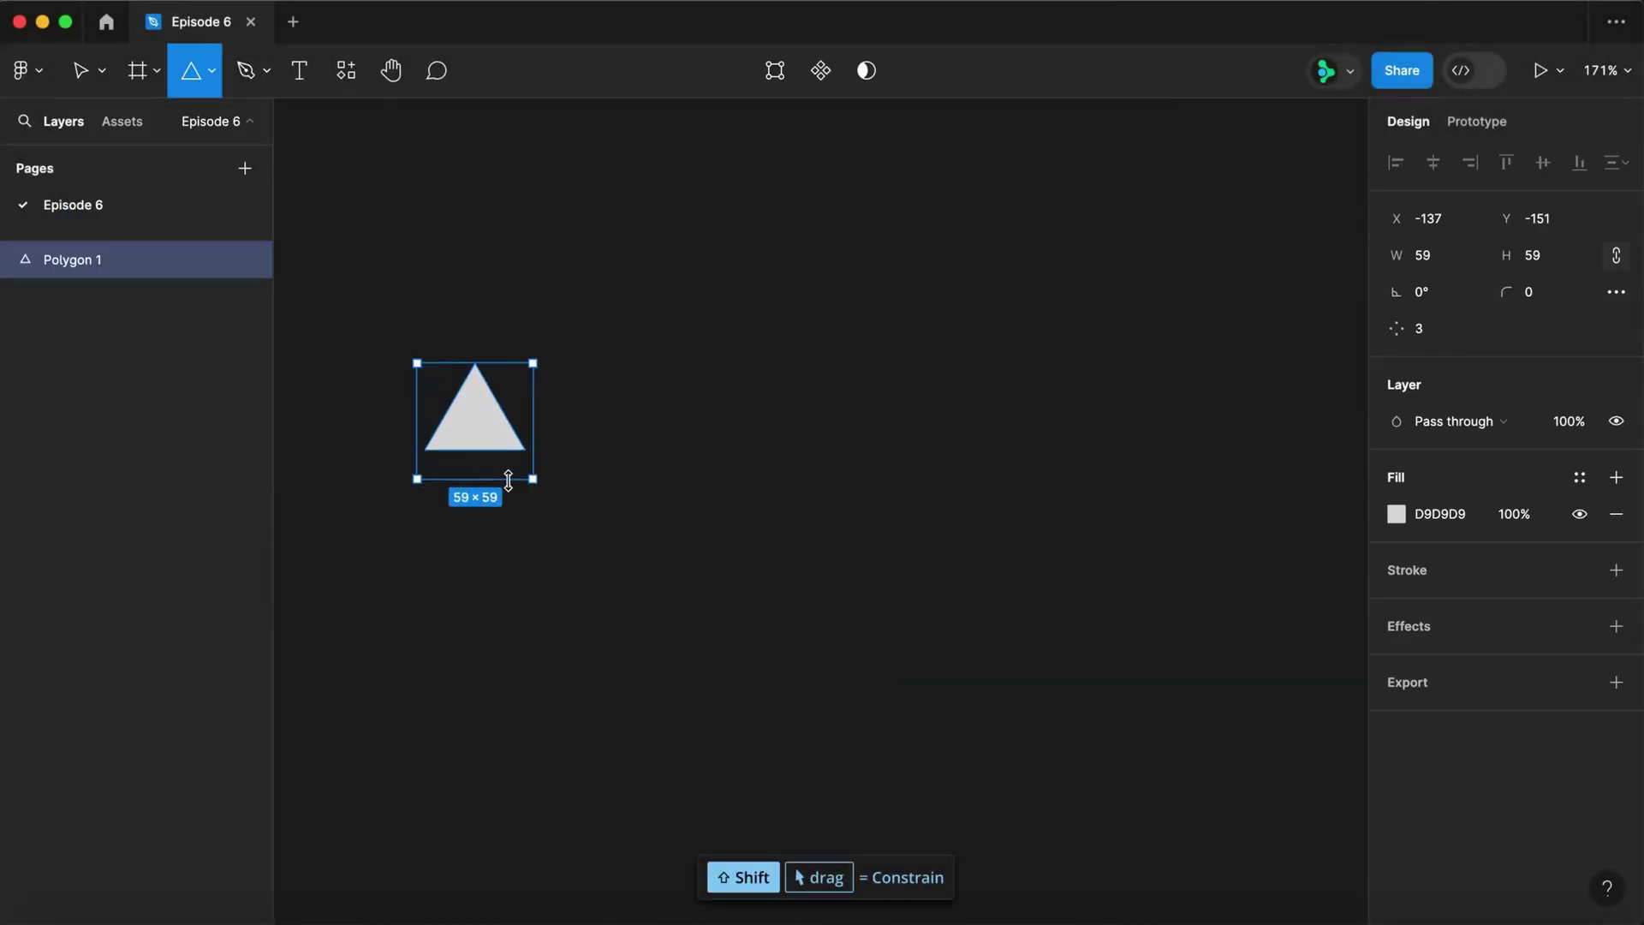
left_click(1440, 268)
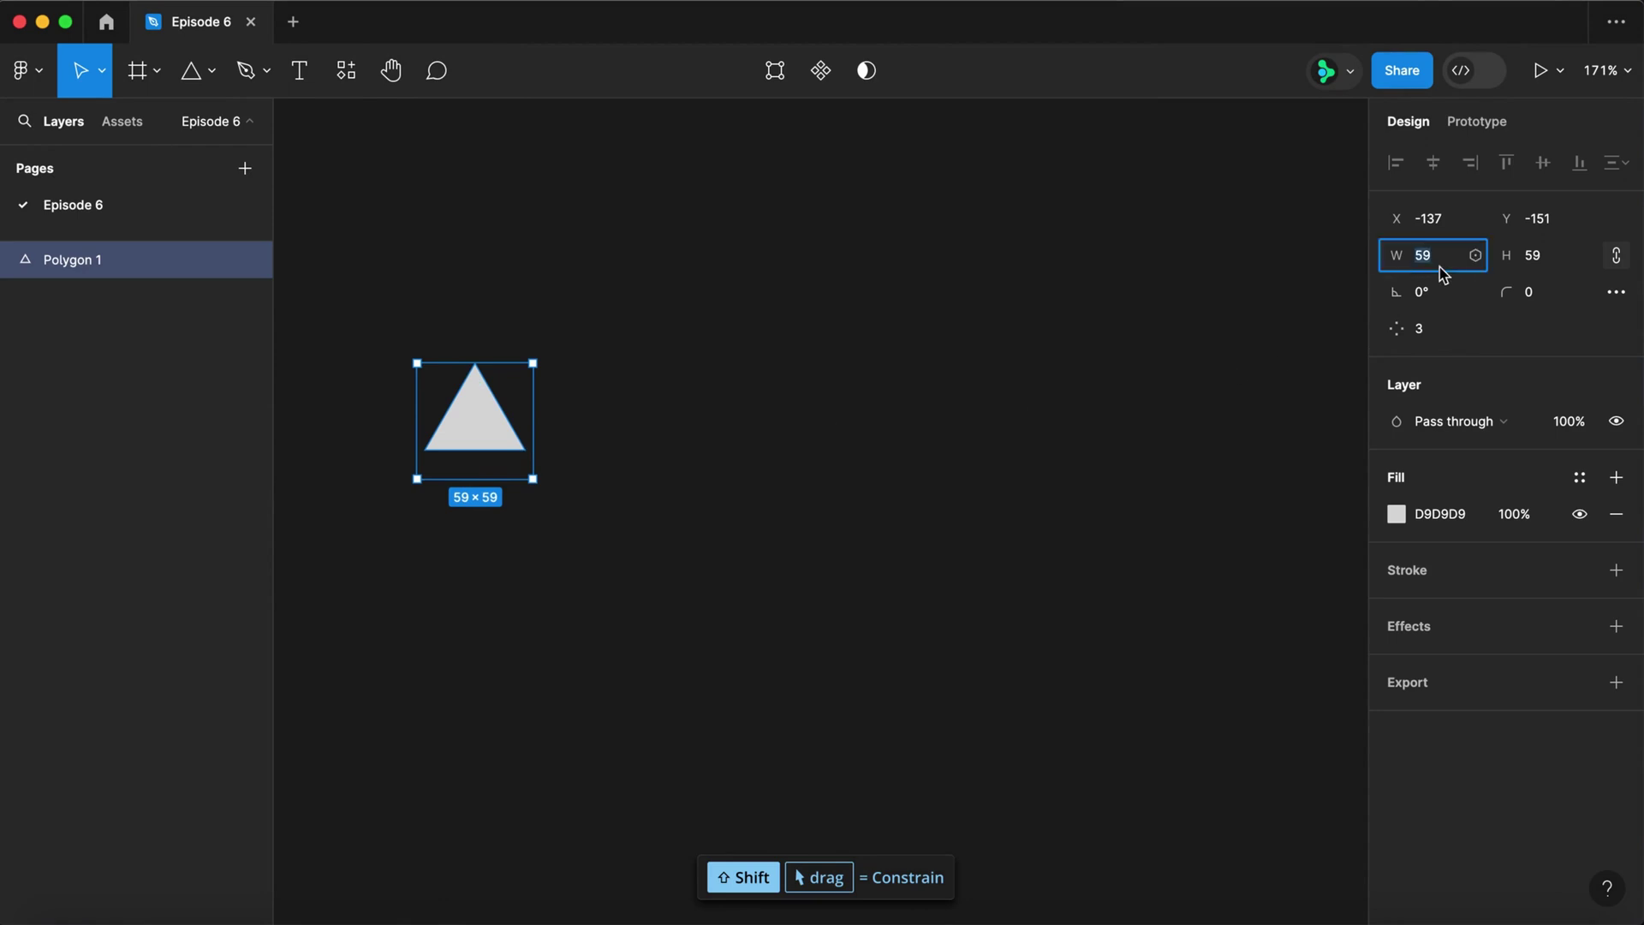
type("52")
key("Return")
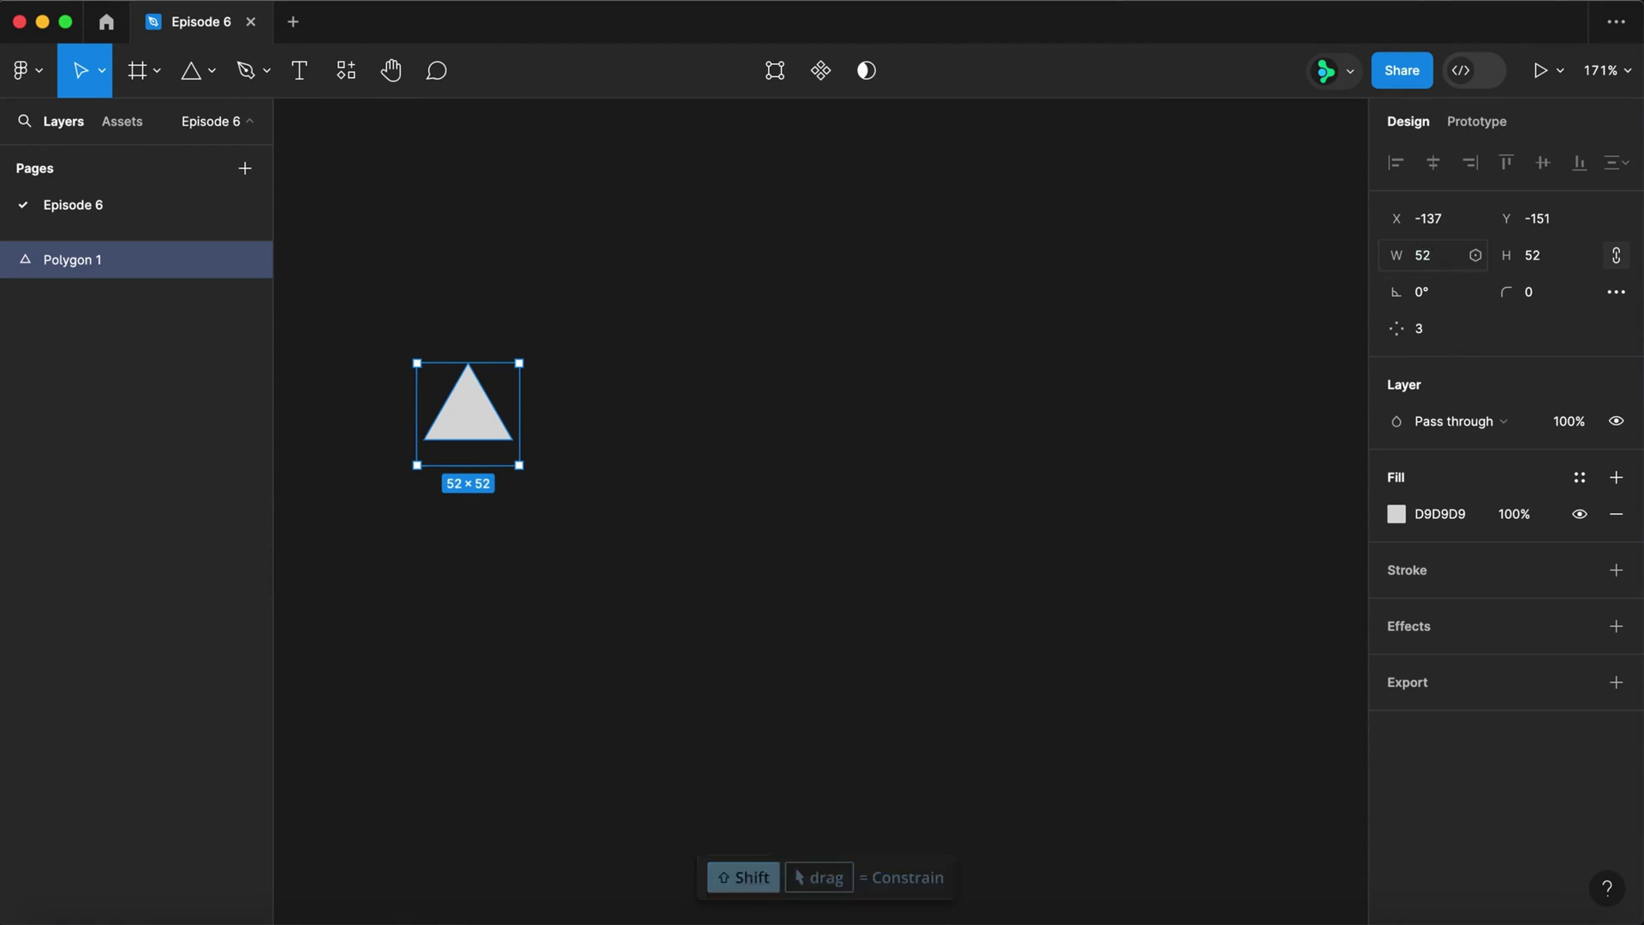
left_click(1436, 293)
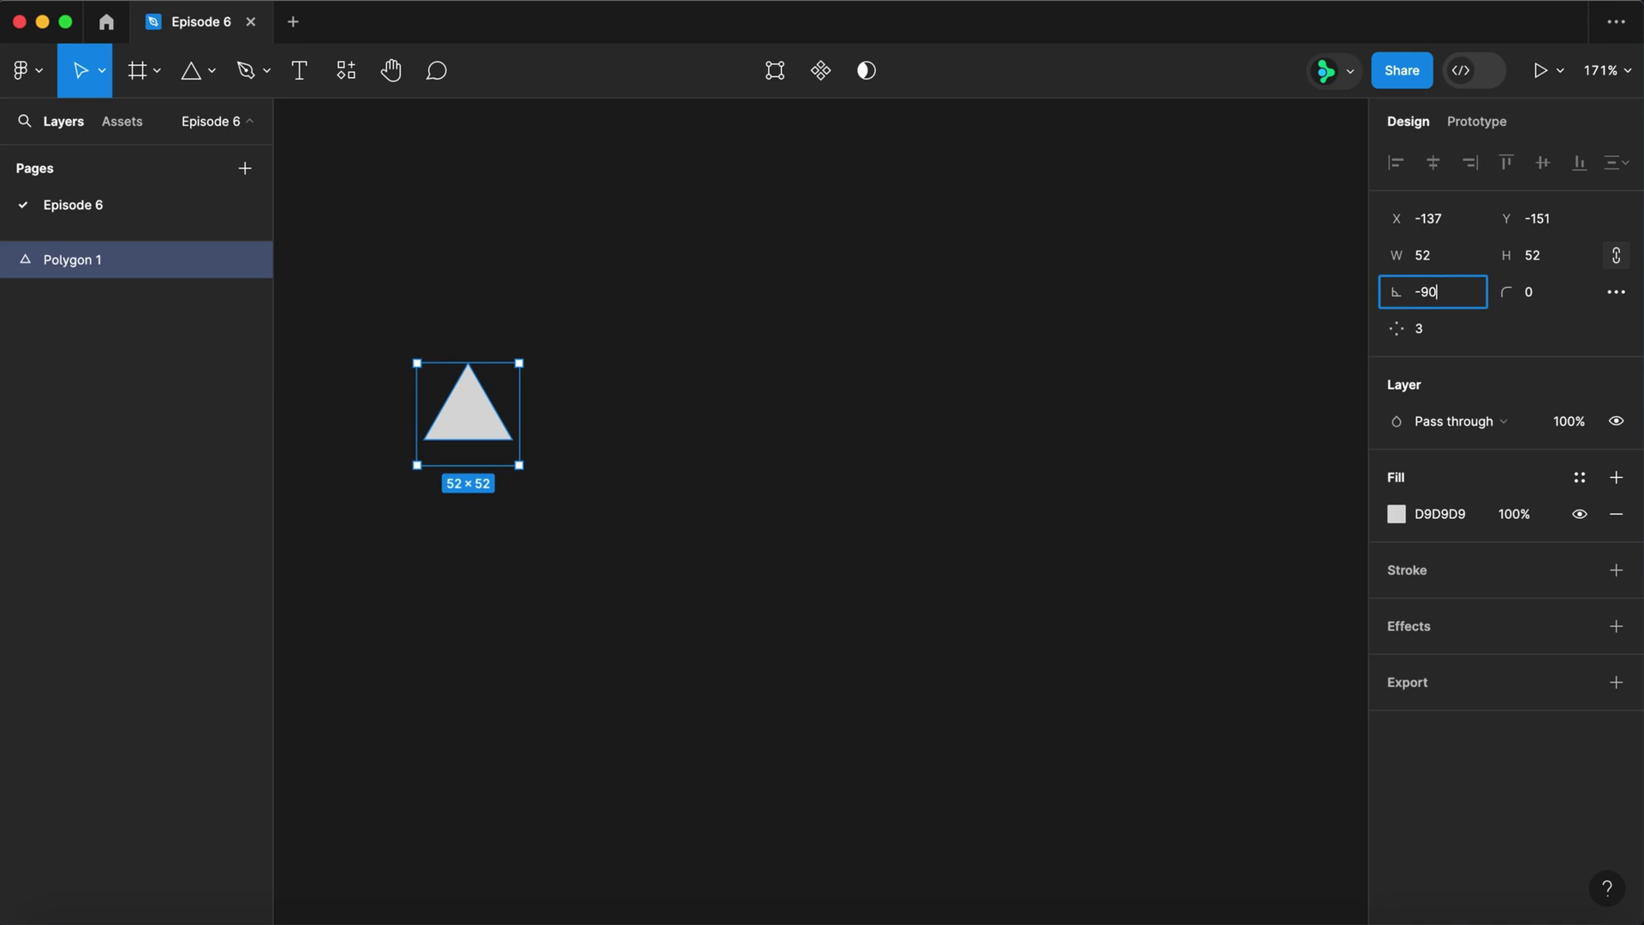
type("-90")
key("Return")
left_click(1552, 302)
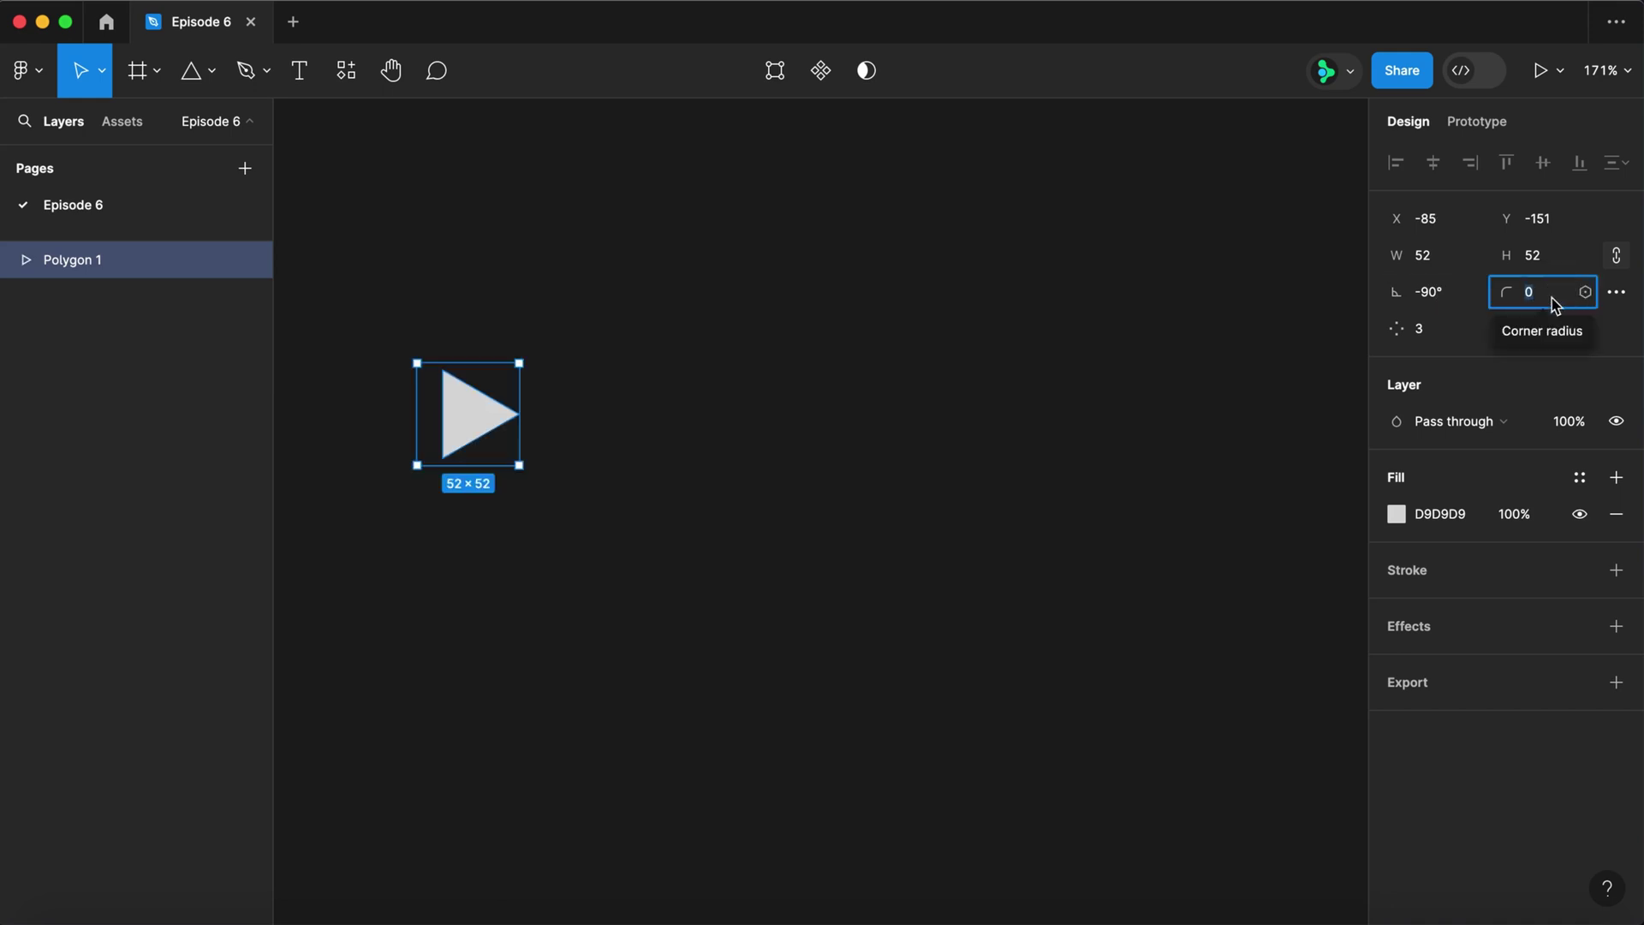
type("2")
key("Return")
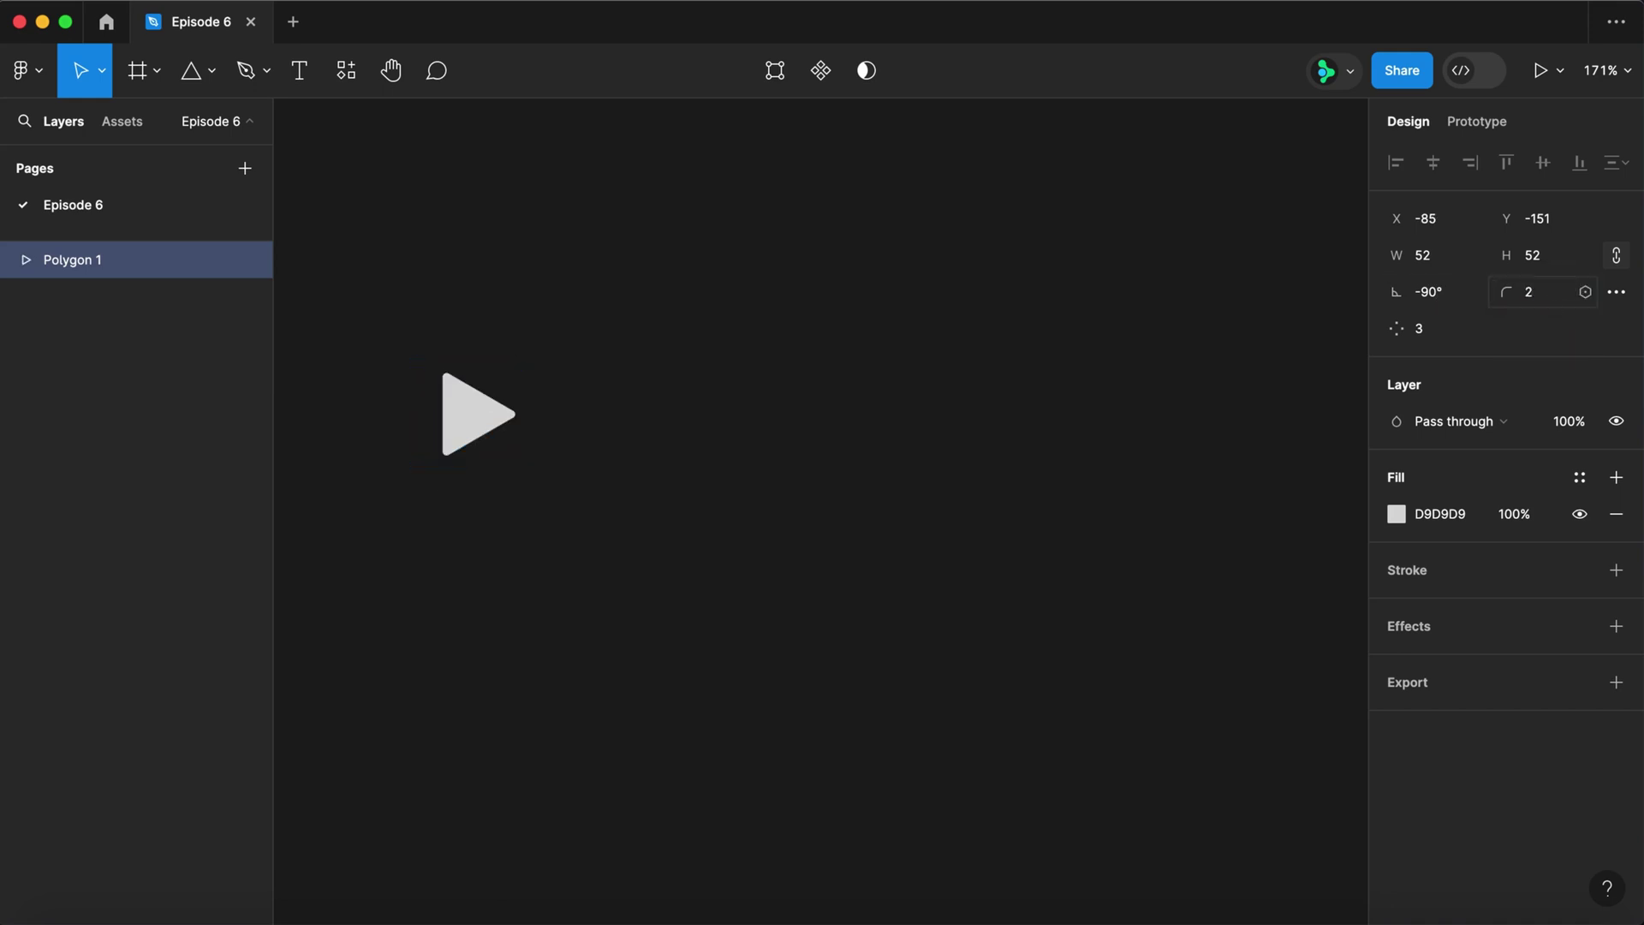
- Wrap the triangle in a white frame named Play and fill the triangle 222222
key("super+alt+g")
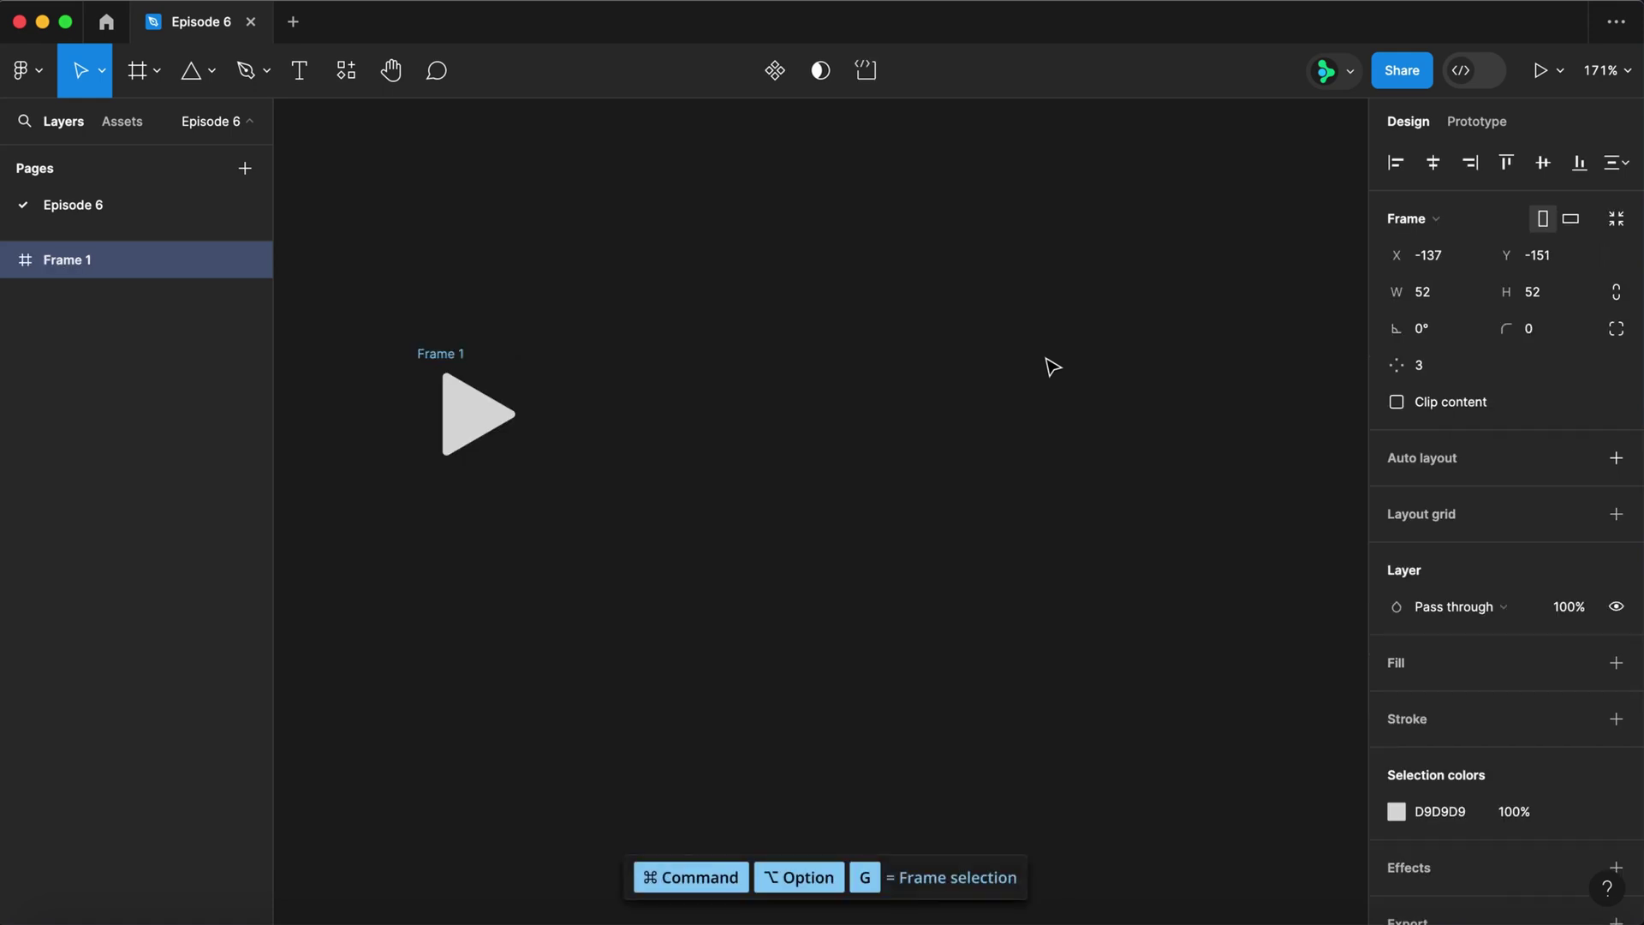
left_click(1617, 663)
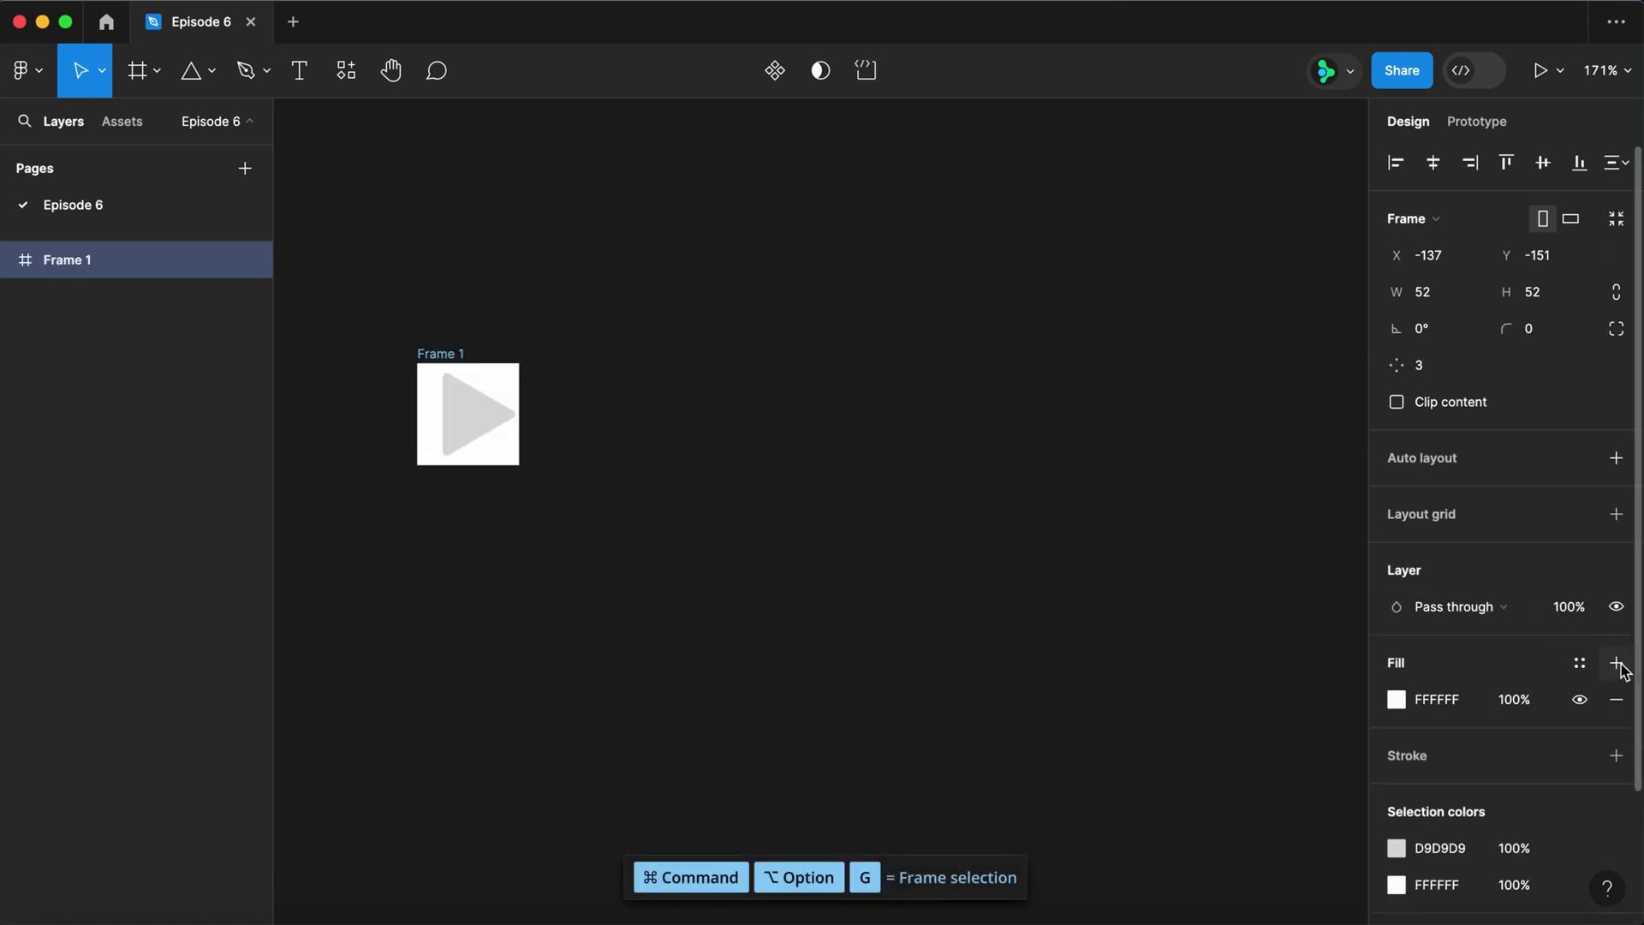
left_click(482, 430)
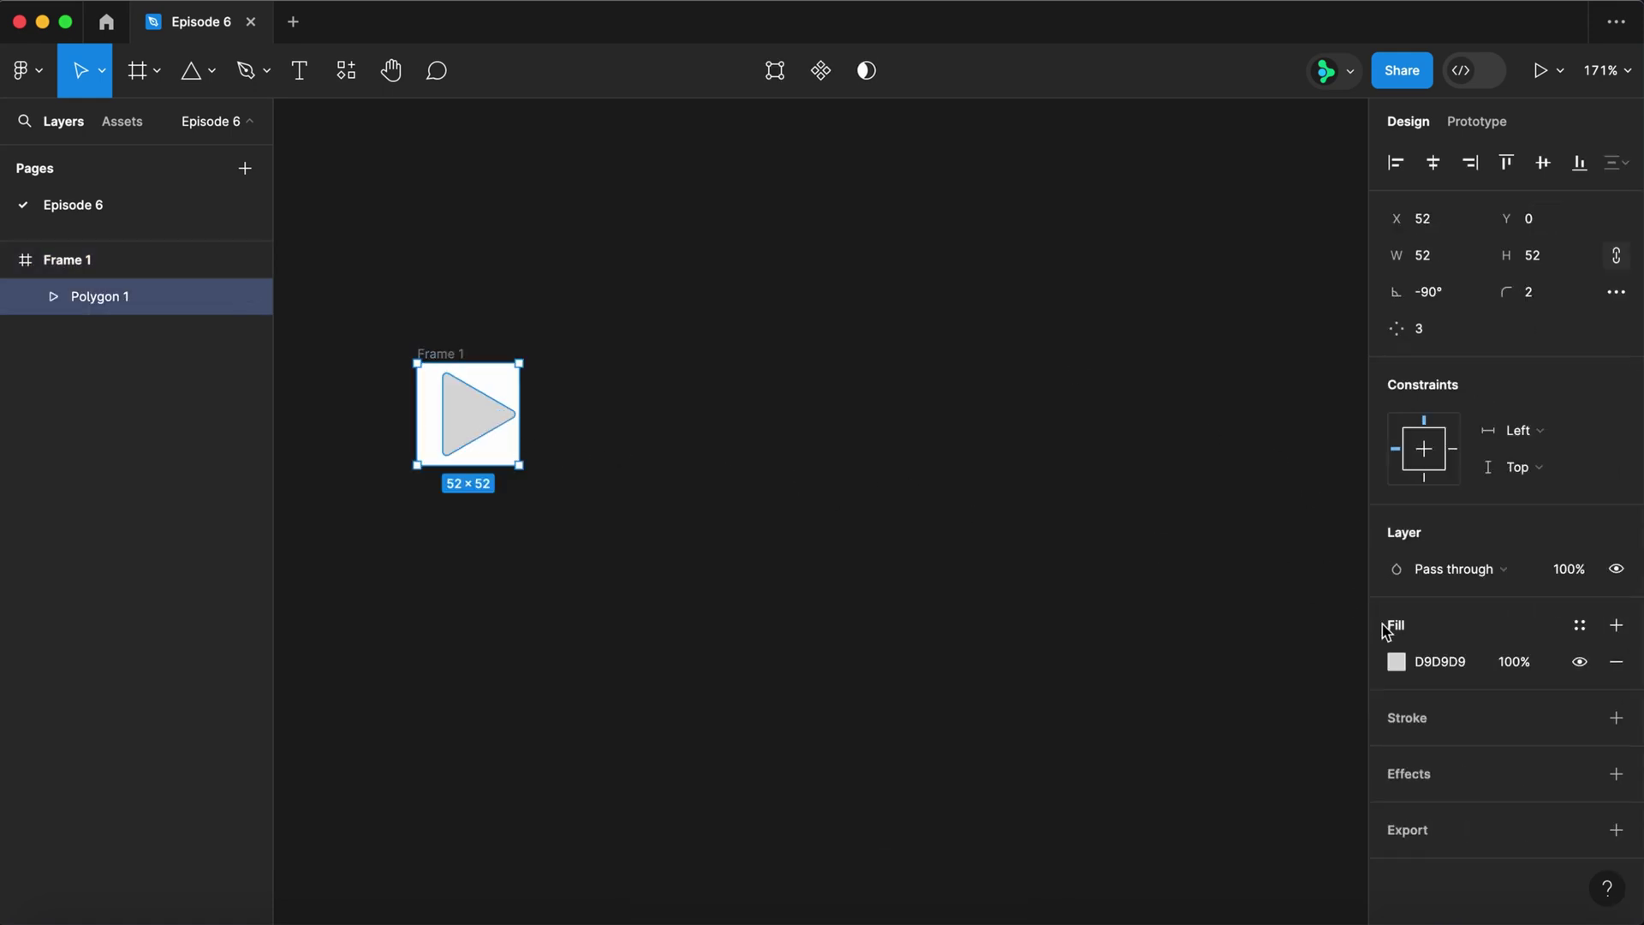
left_click(1439, 664)
type("222")
key("Return")
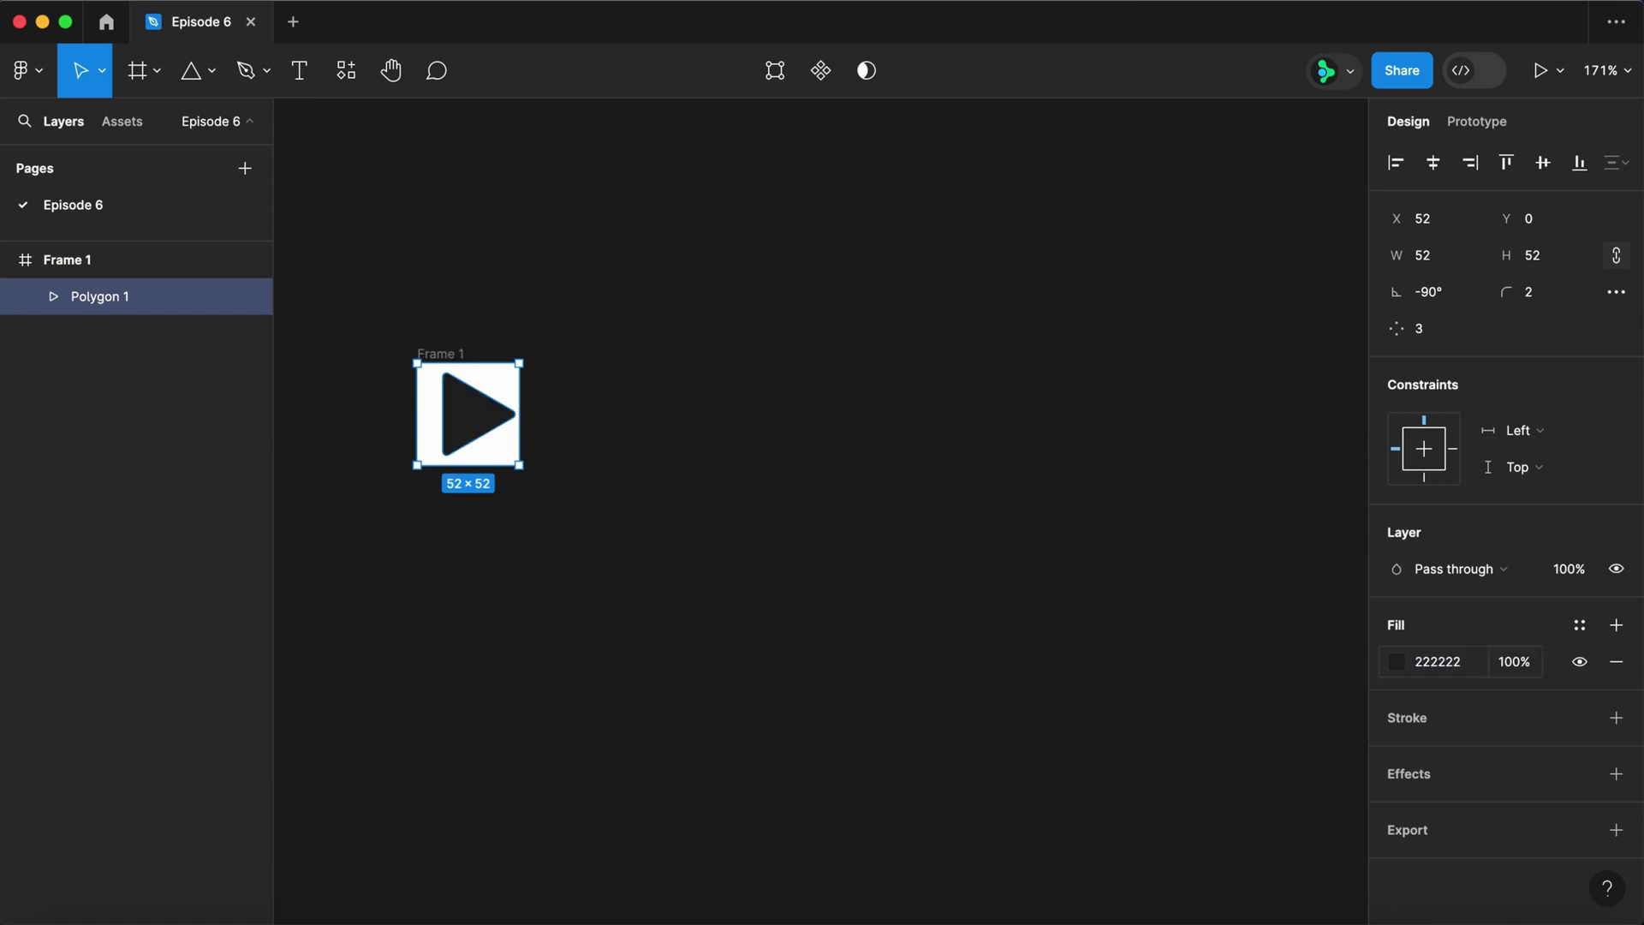
double_click(458, 353)
type("Play")
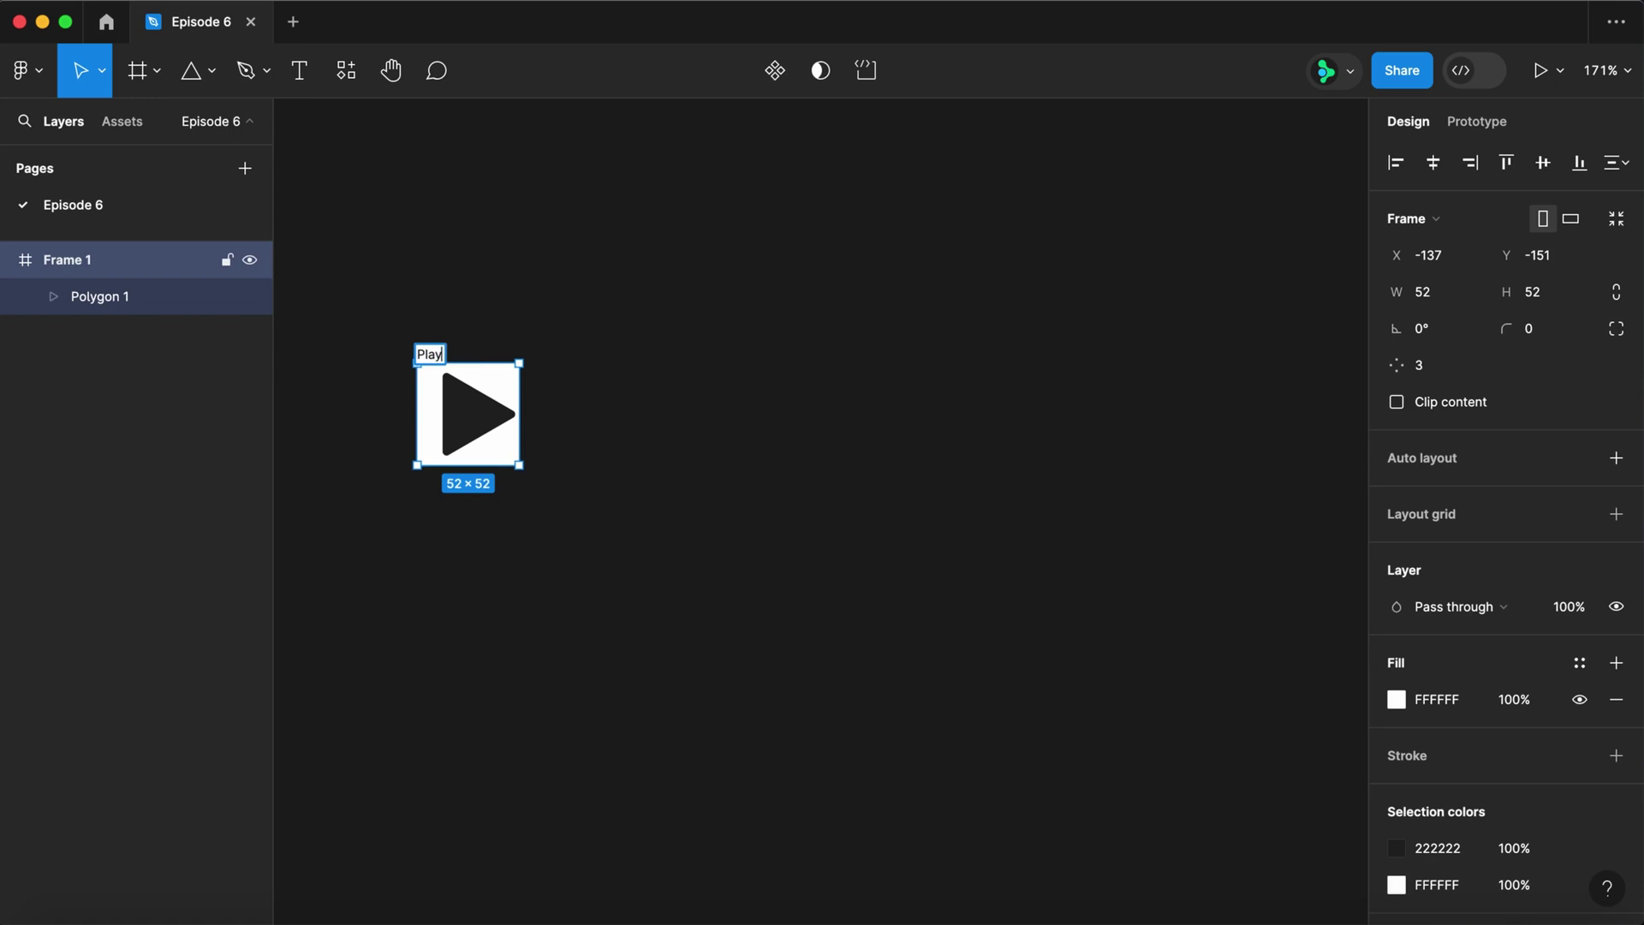
key("Return")
- Draw a 12×40 rectangle bar beside Play with corner radius 2
key("r")
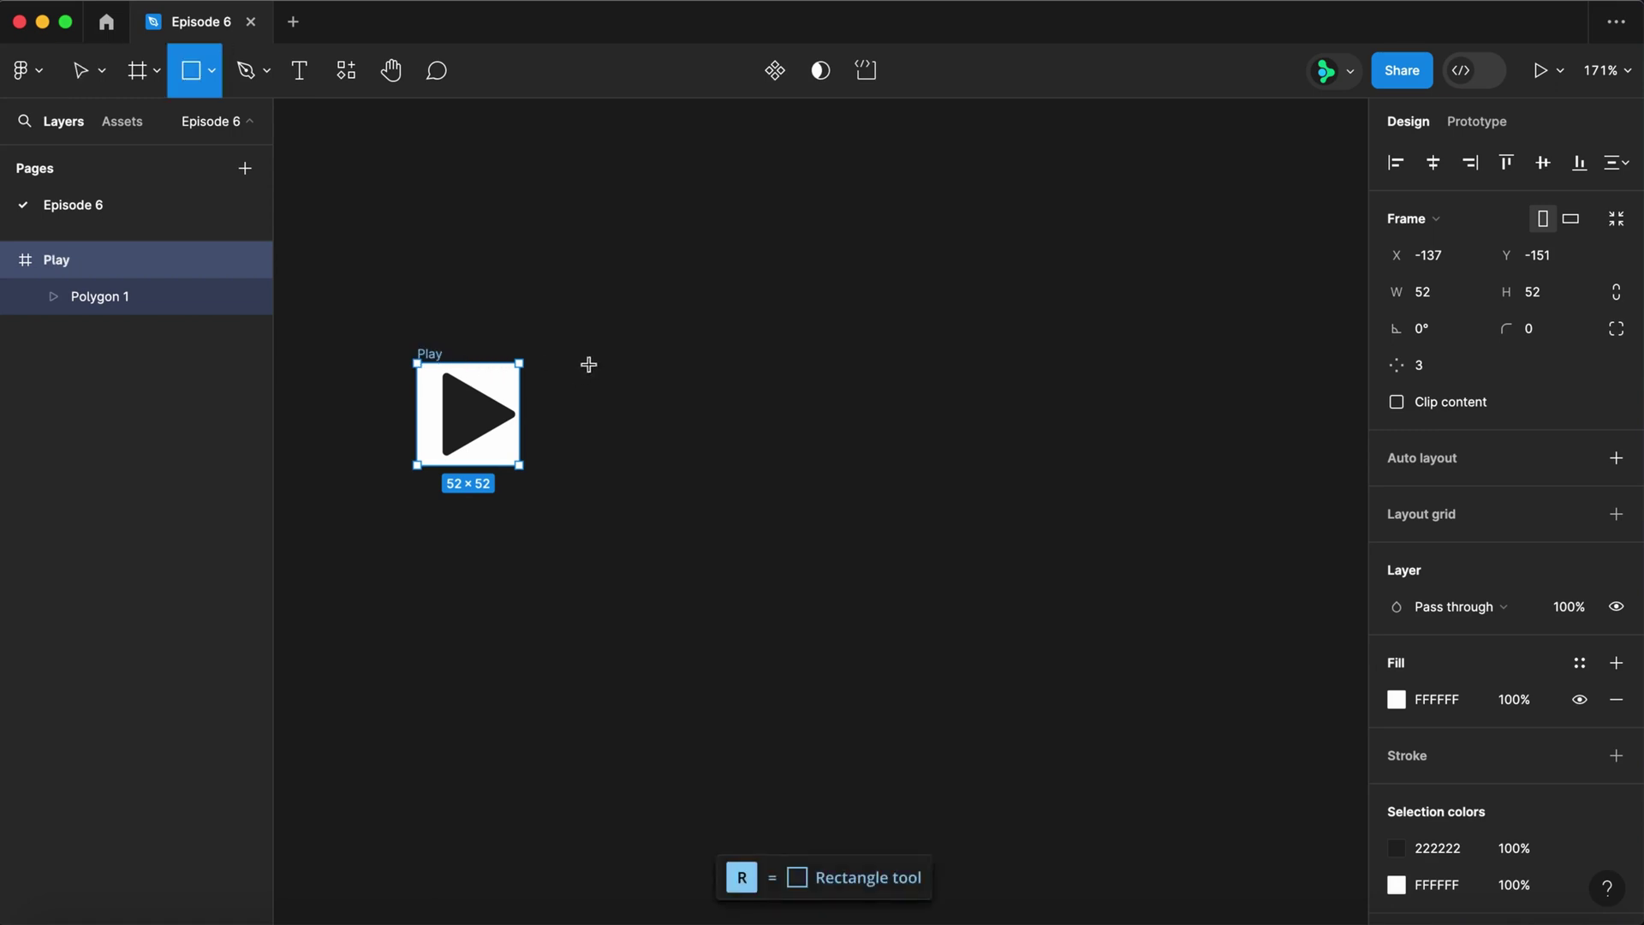
left_click_drag(589, 363, 617, 448)
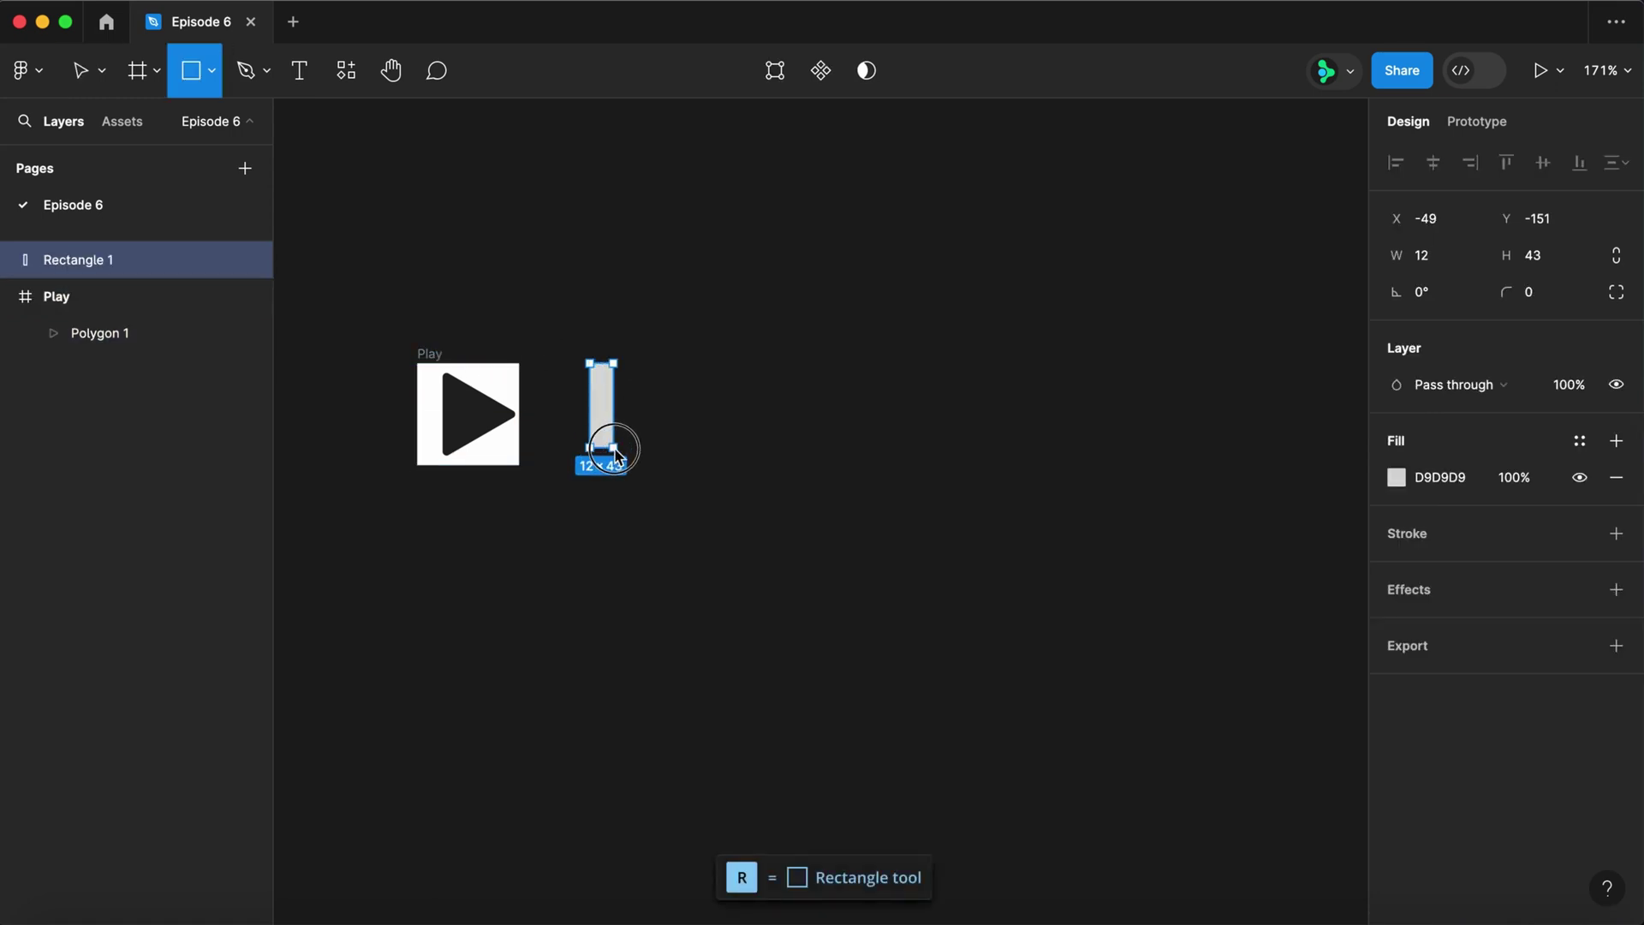
left_click(1443, 260)
key("Tab")
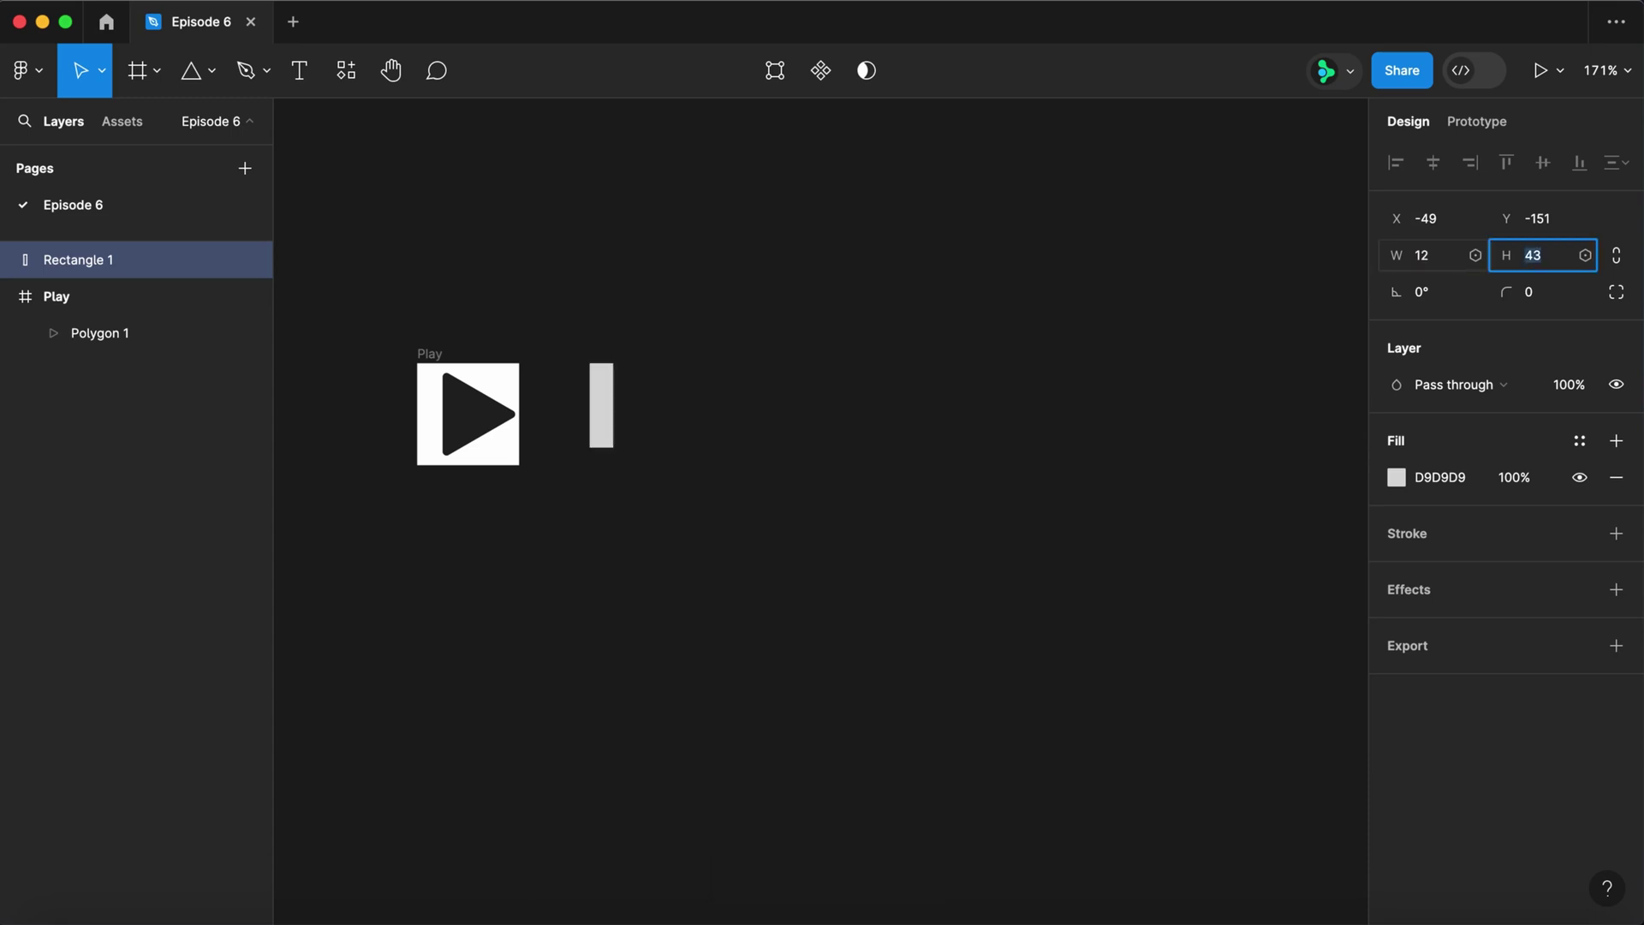
key("Return")
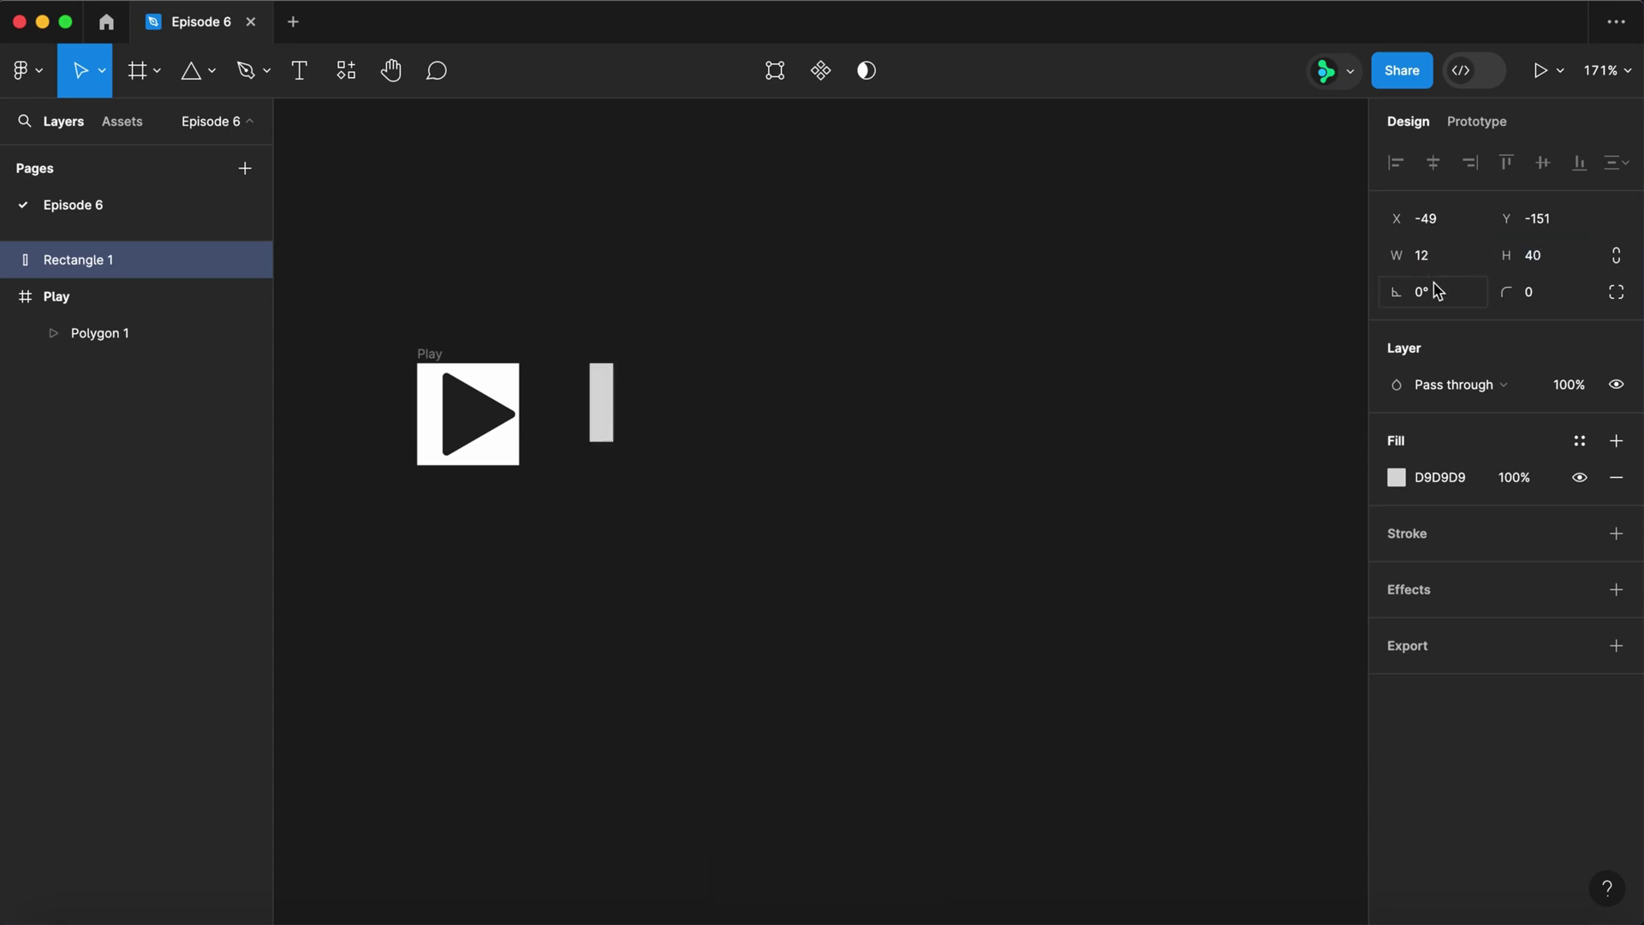
left_click(1548, 302)
type("2")
key("Return")
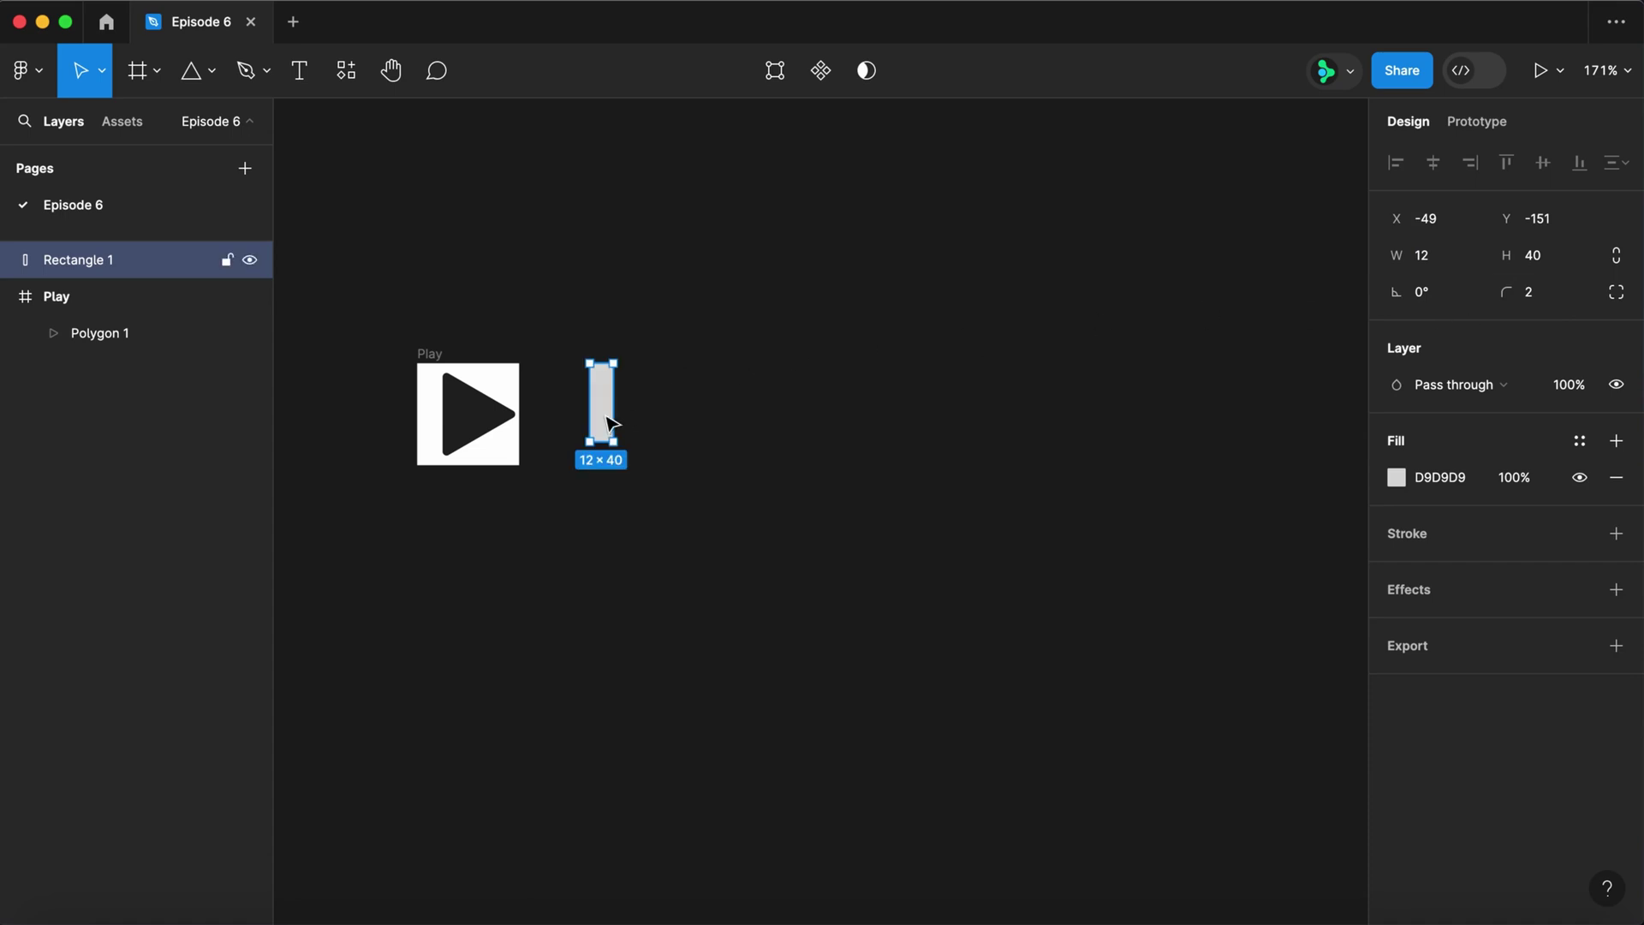
- Duplicate the bar and put both in a centred 52×52 auto layout frame with gap 6
left_click_drag(606, 416, 672, 424)
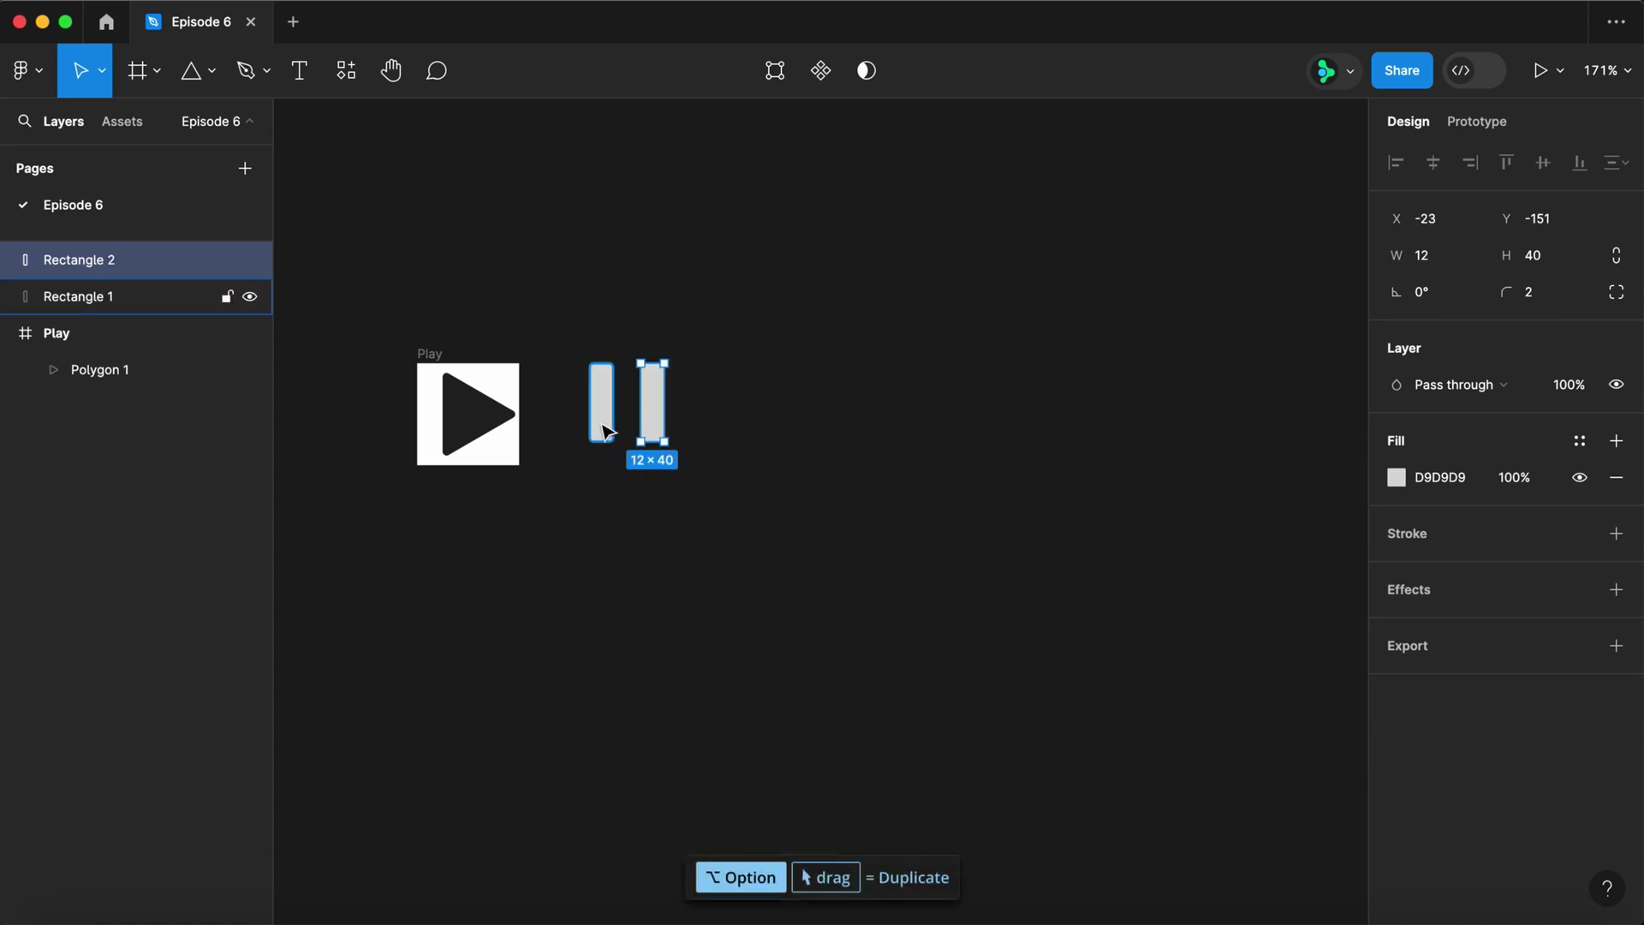
left_click(603, 428, "shift")
key("shift+a")
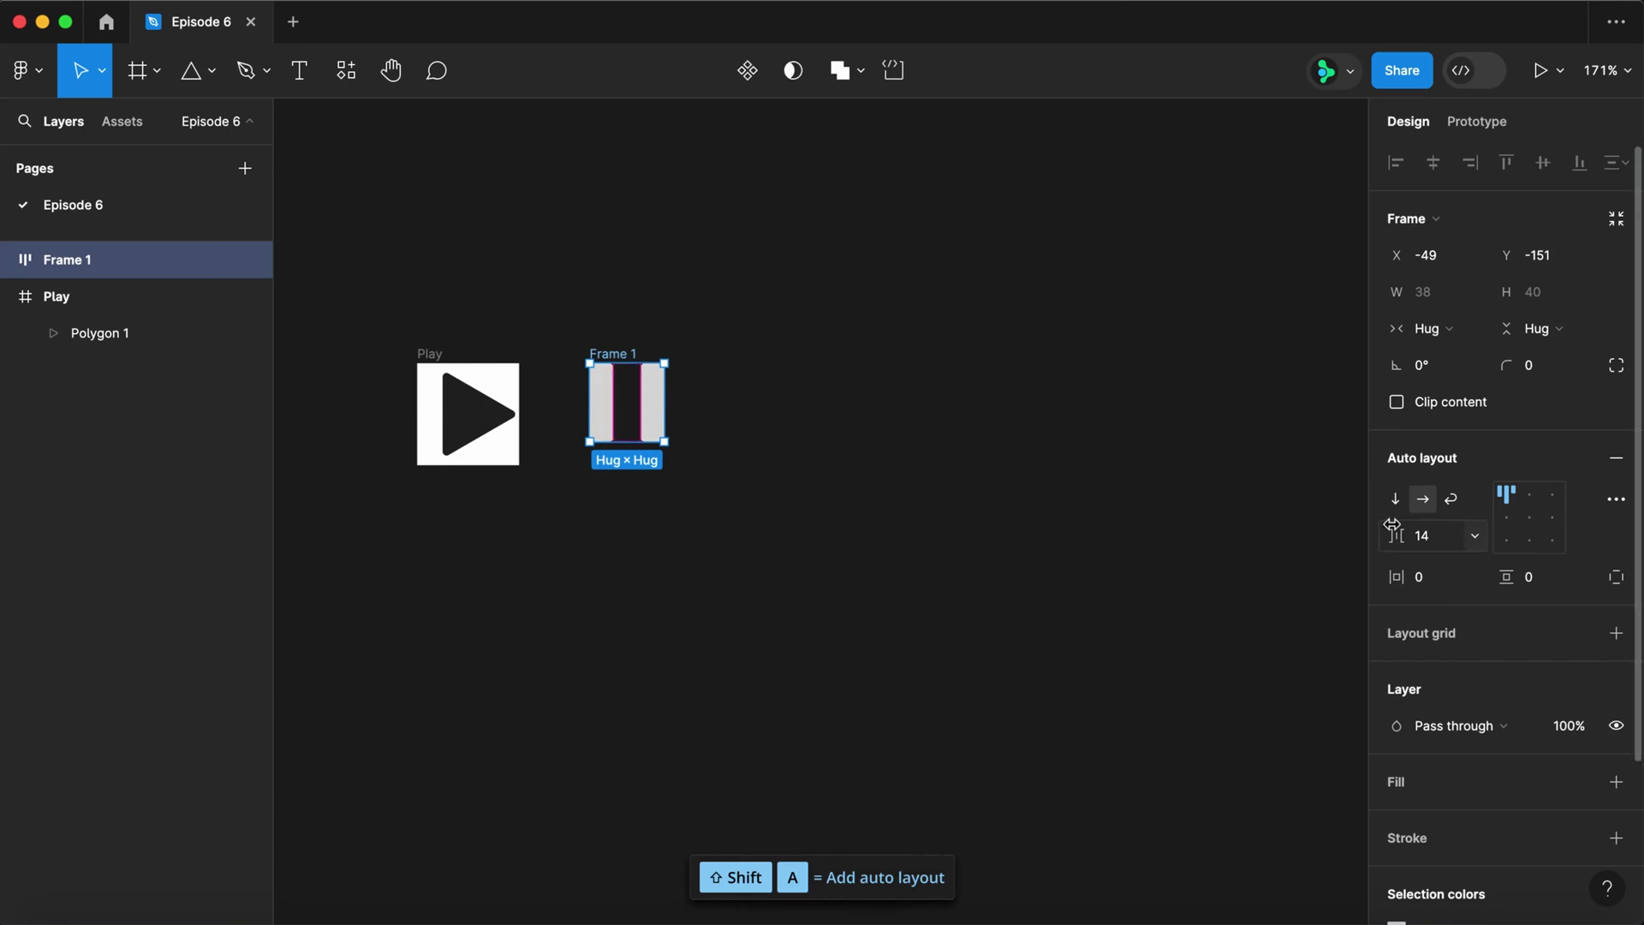
left_click(1442, 538)
type("6")
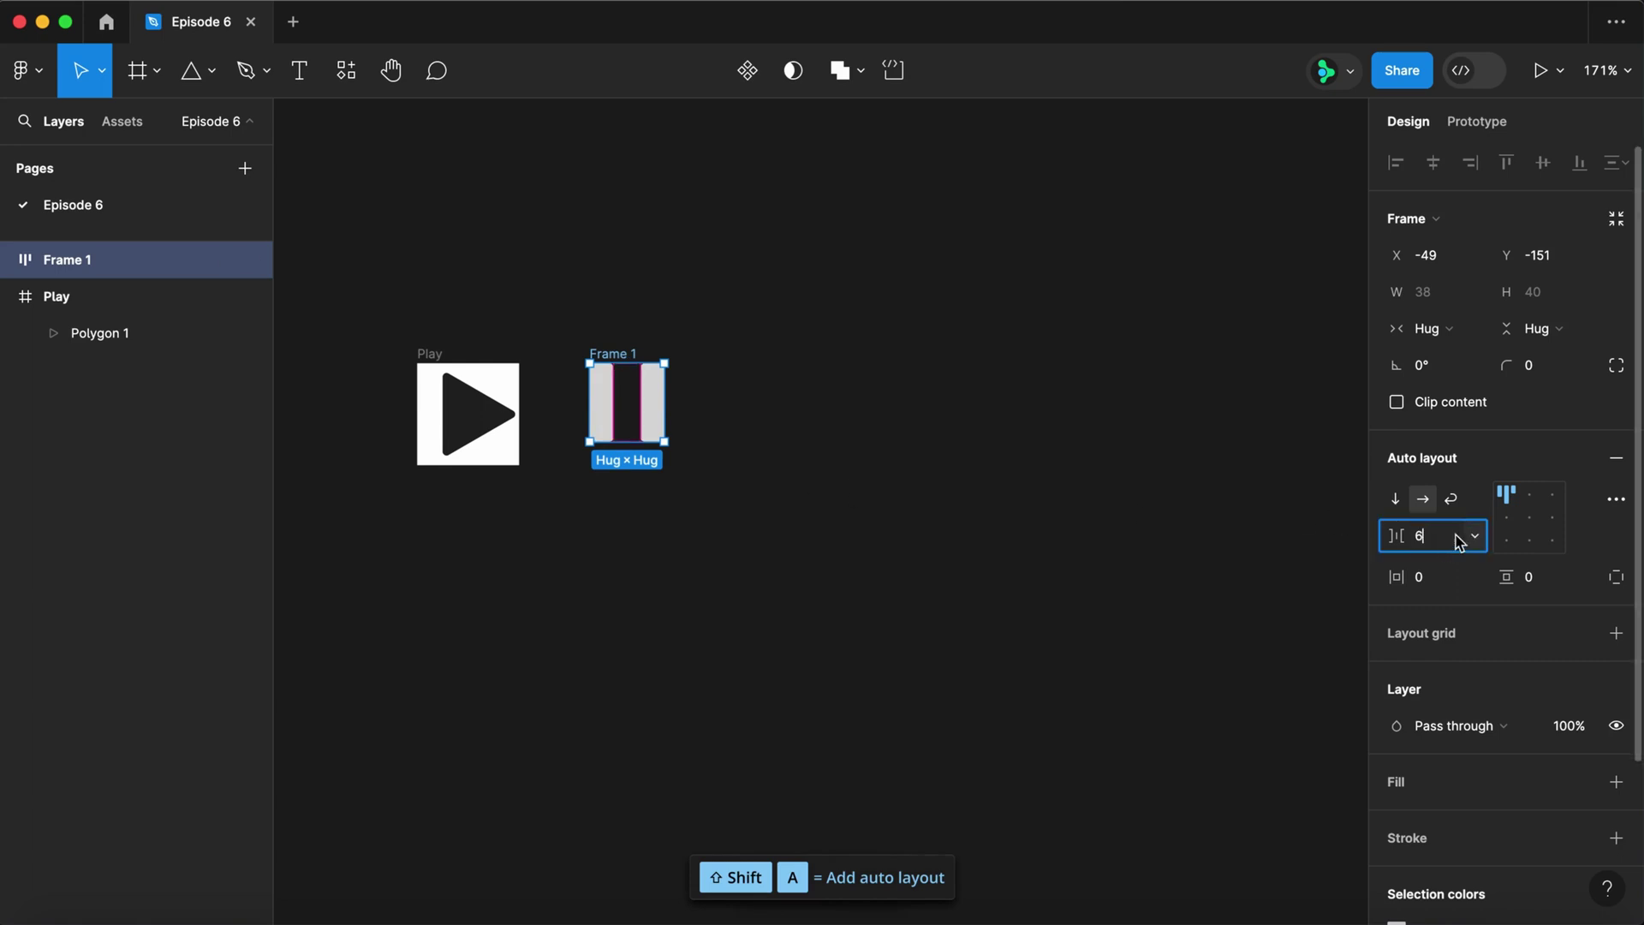
left_click(1529, 518)
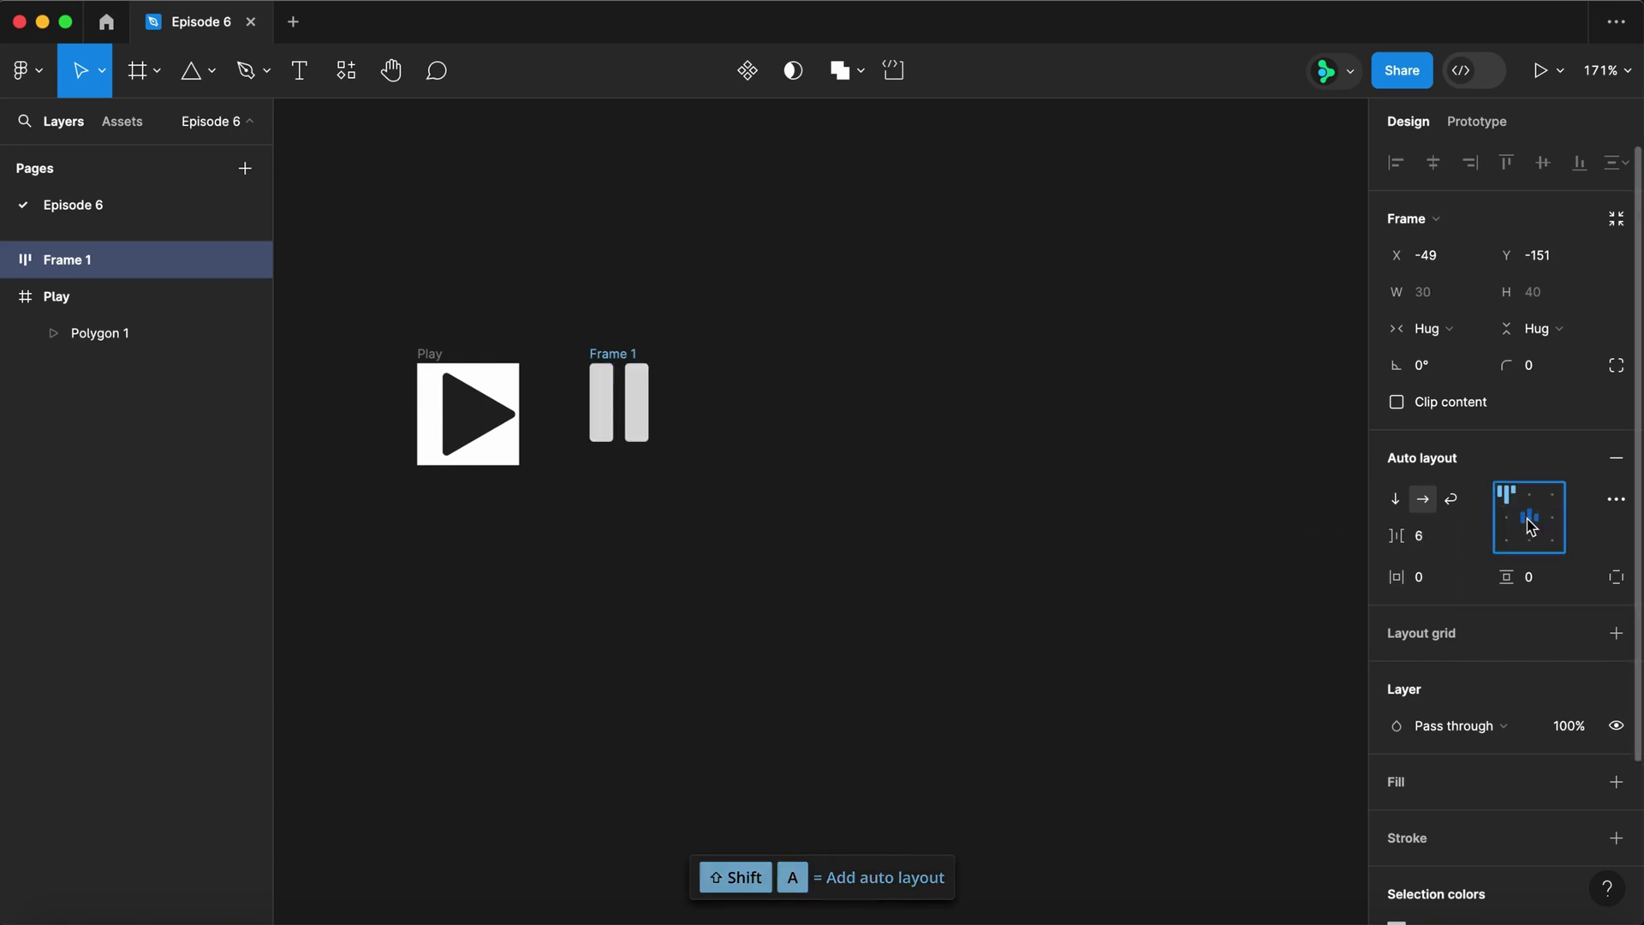
left_click(1445, 301)
key("Tab")
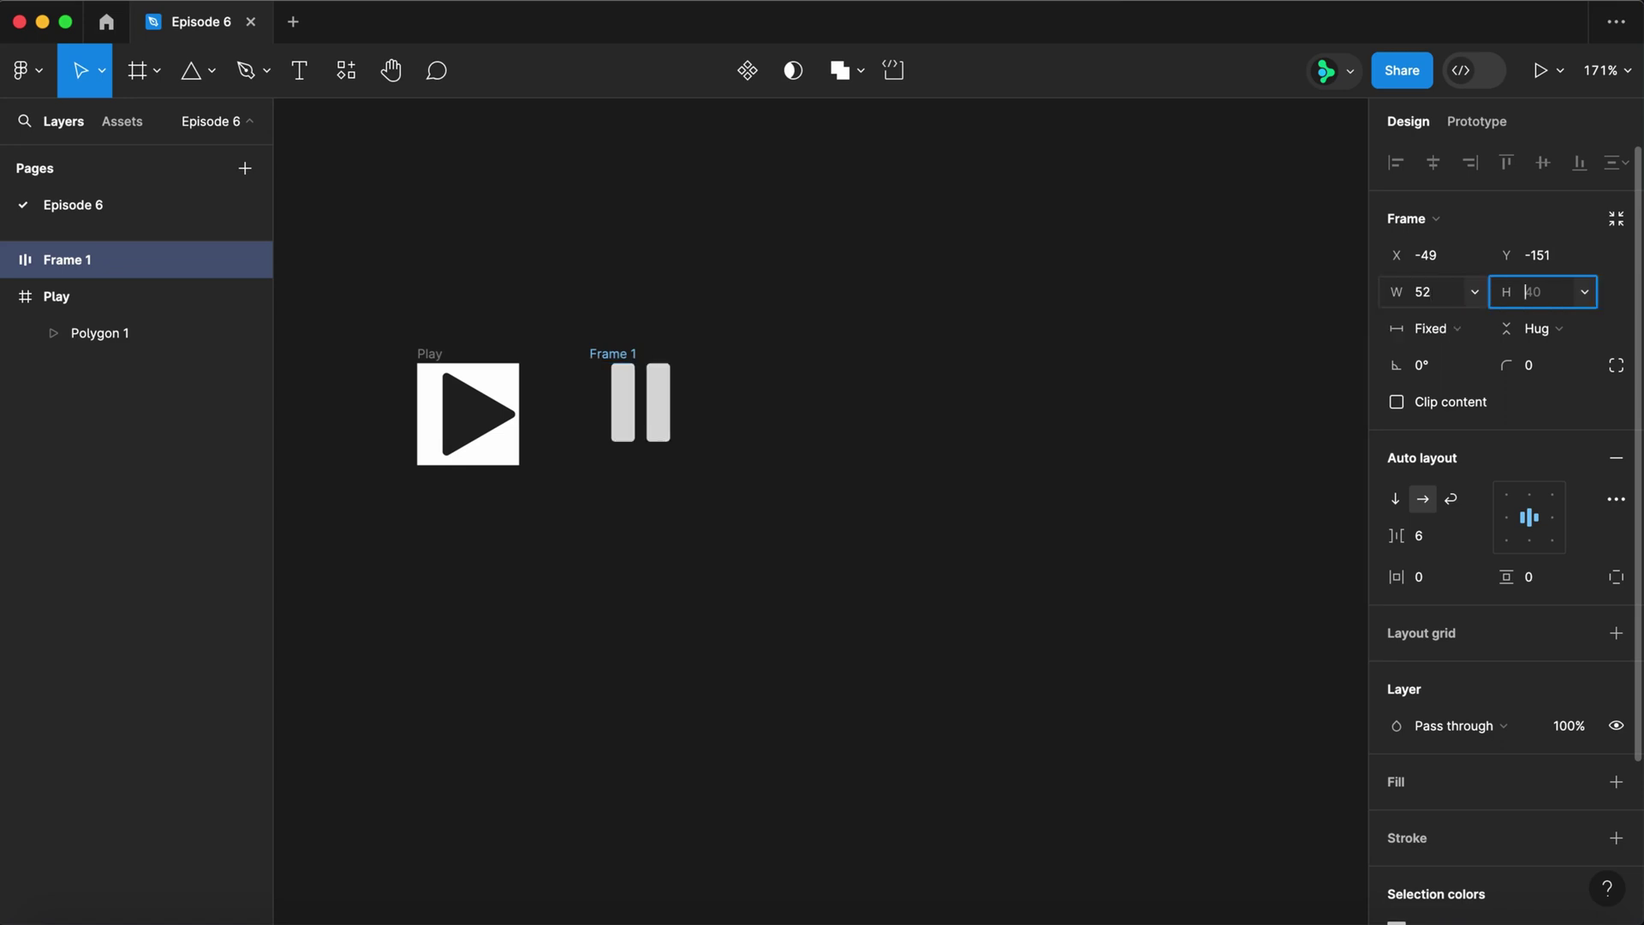
key("Return")
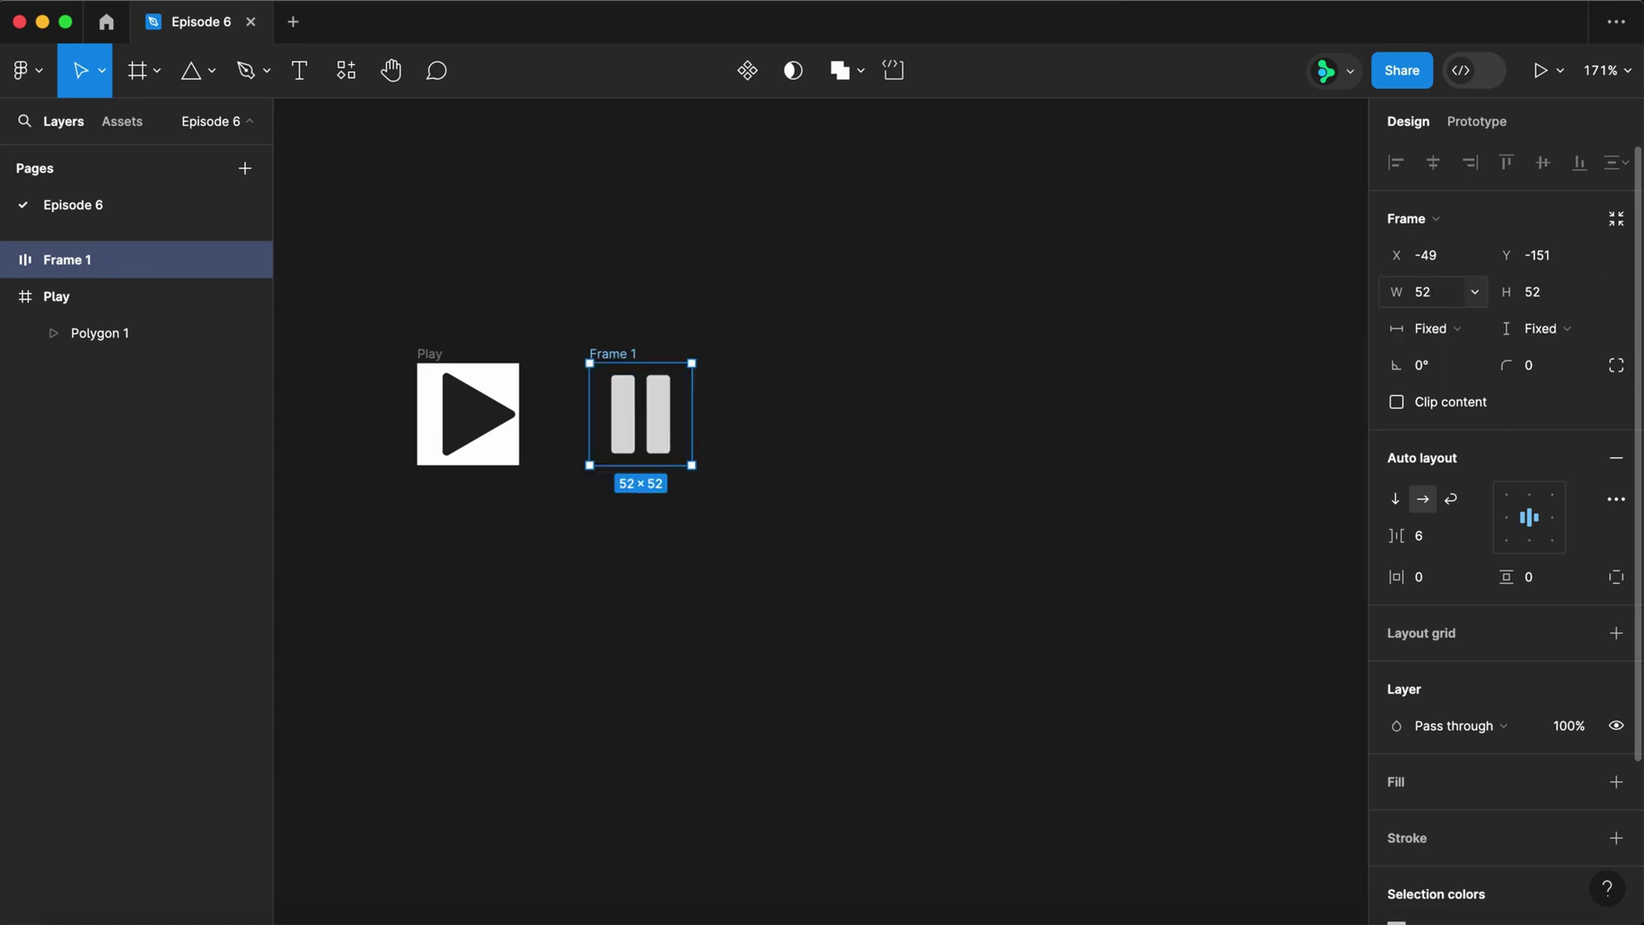
- Give the frame a white fill, fill both bars 222222, and name it Pause
left_click(1616, 781)
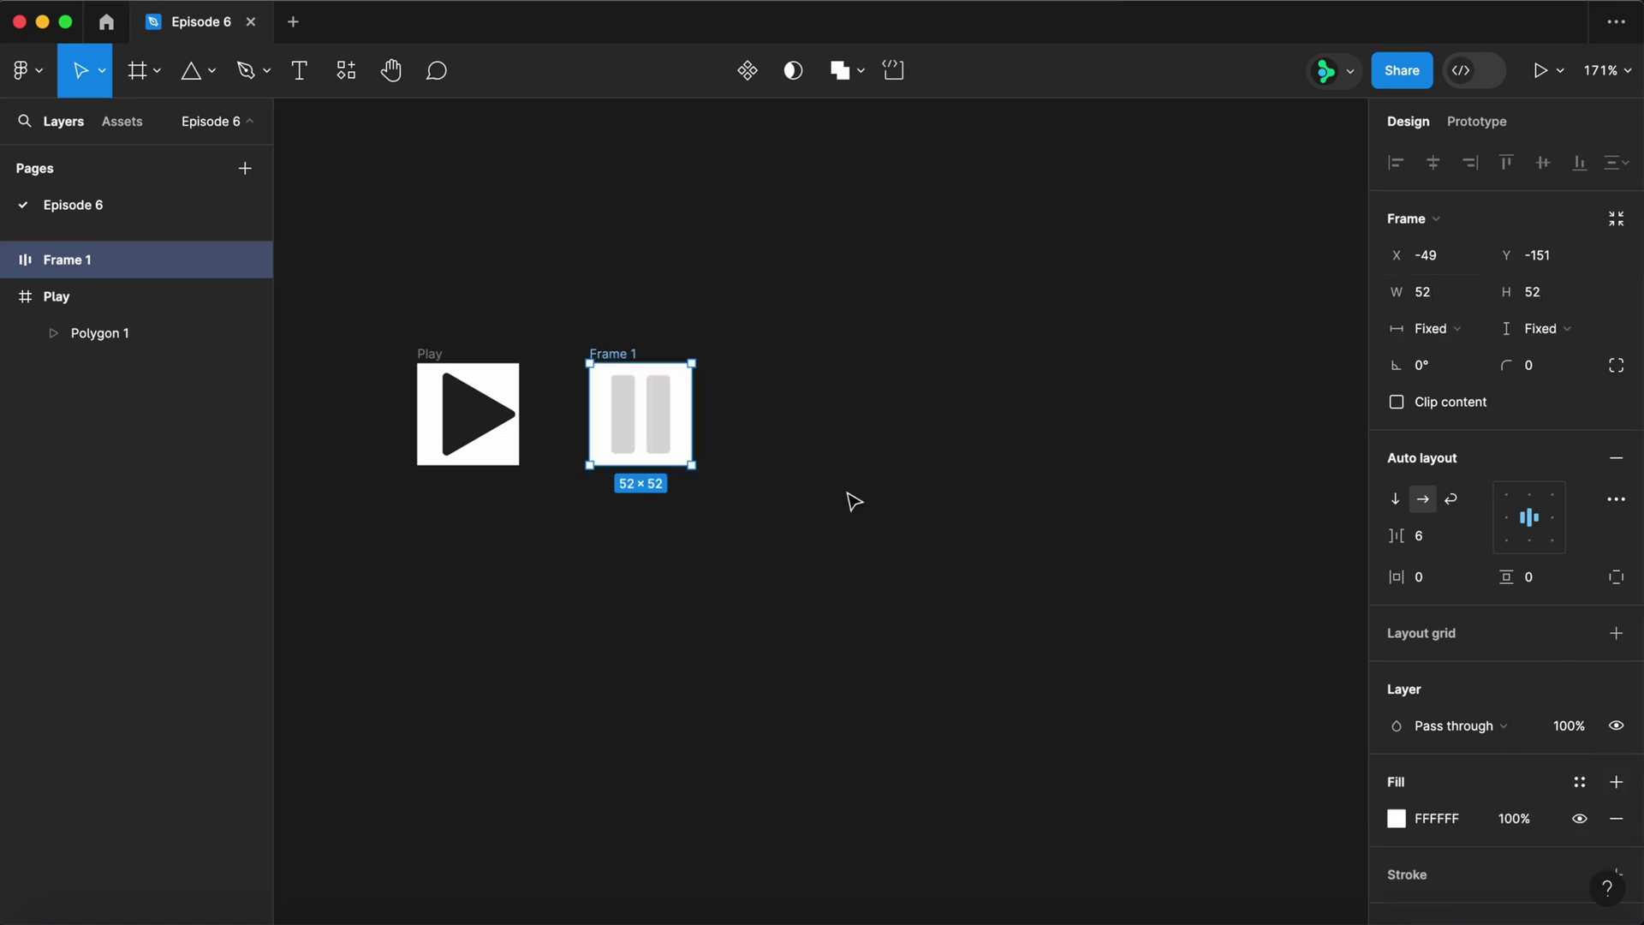
left_click(660, 429)
left_click(625, 446, "shift")
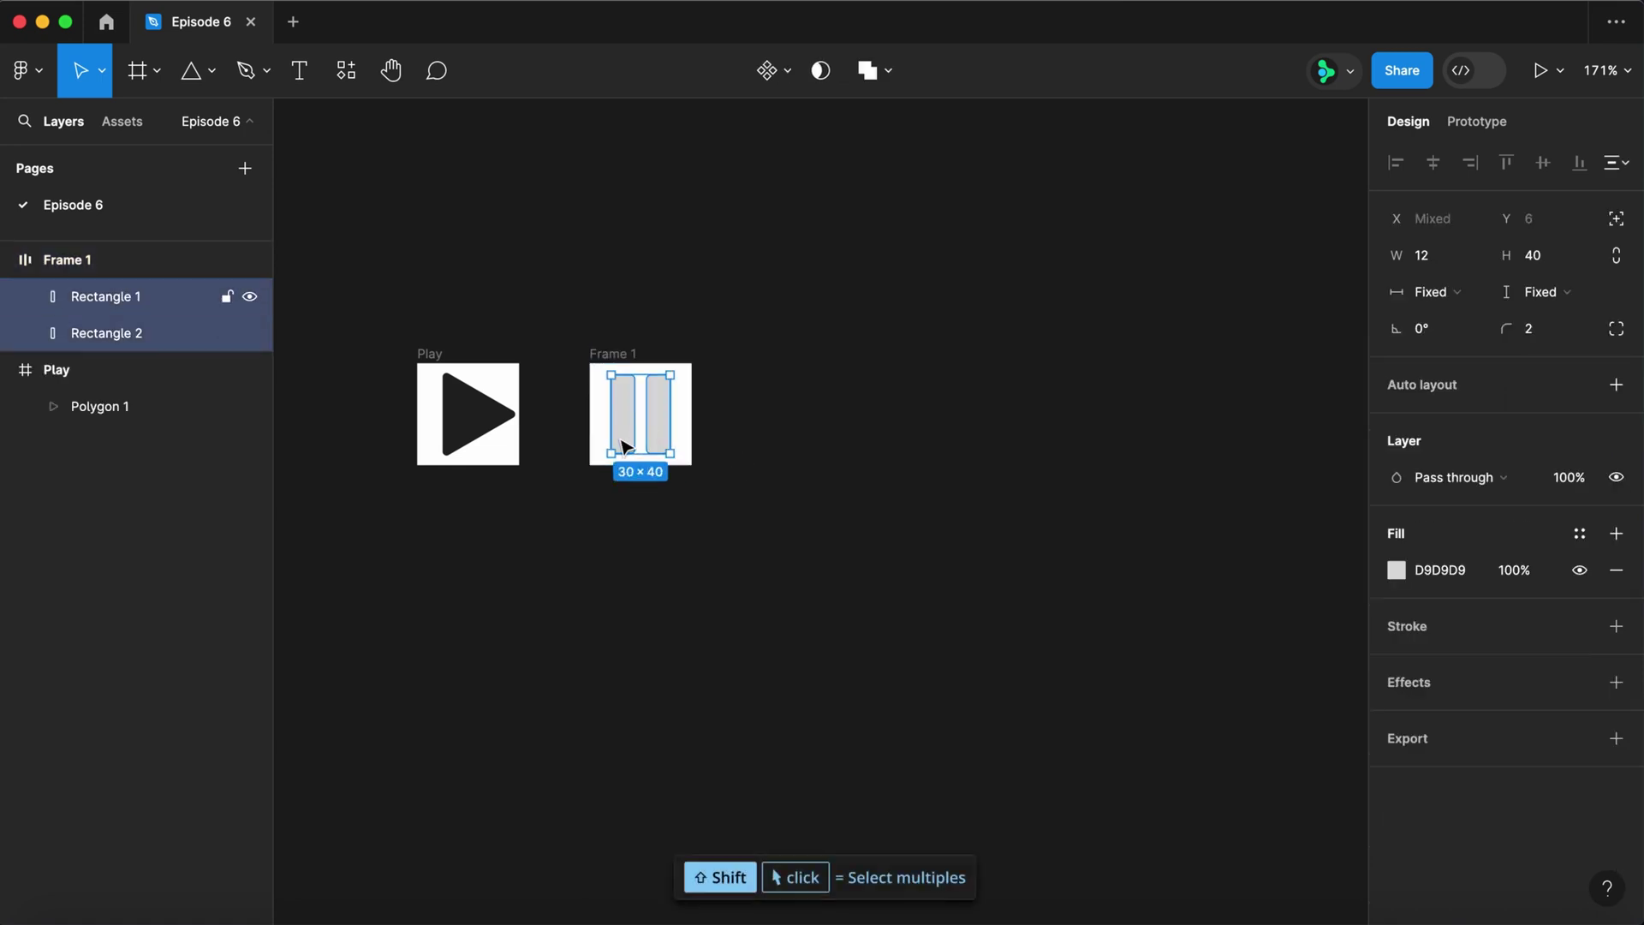
left_click(1447, 572)
type("222")
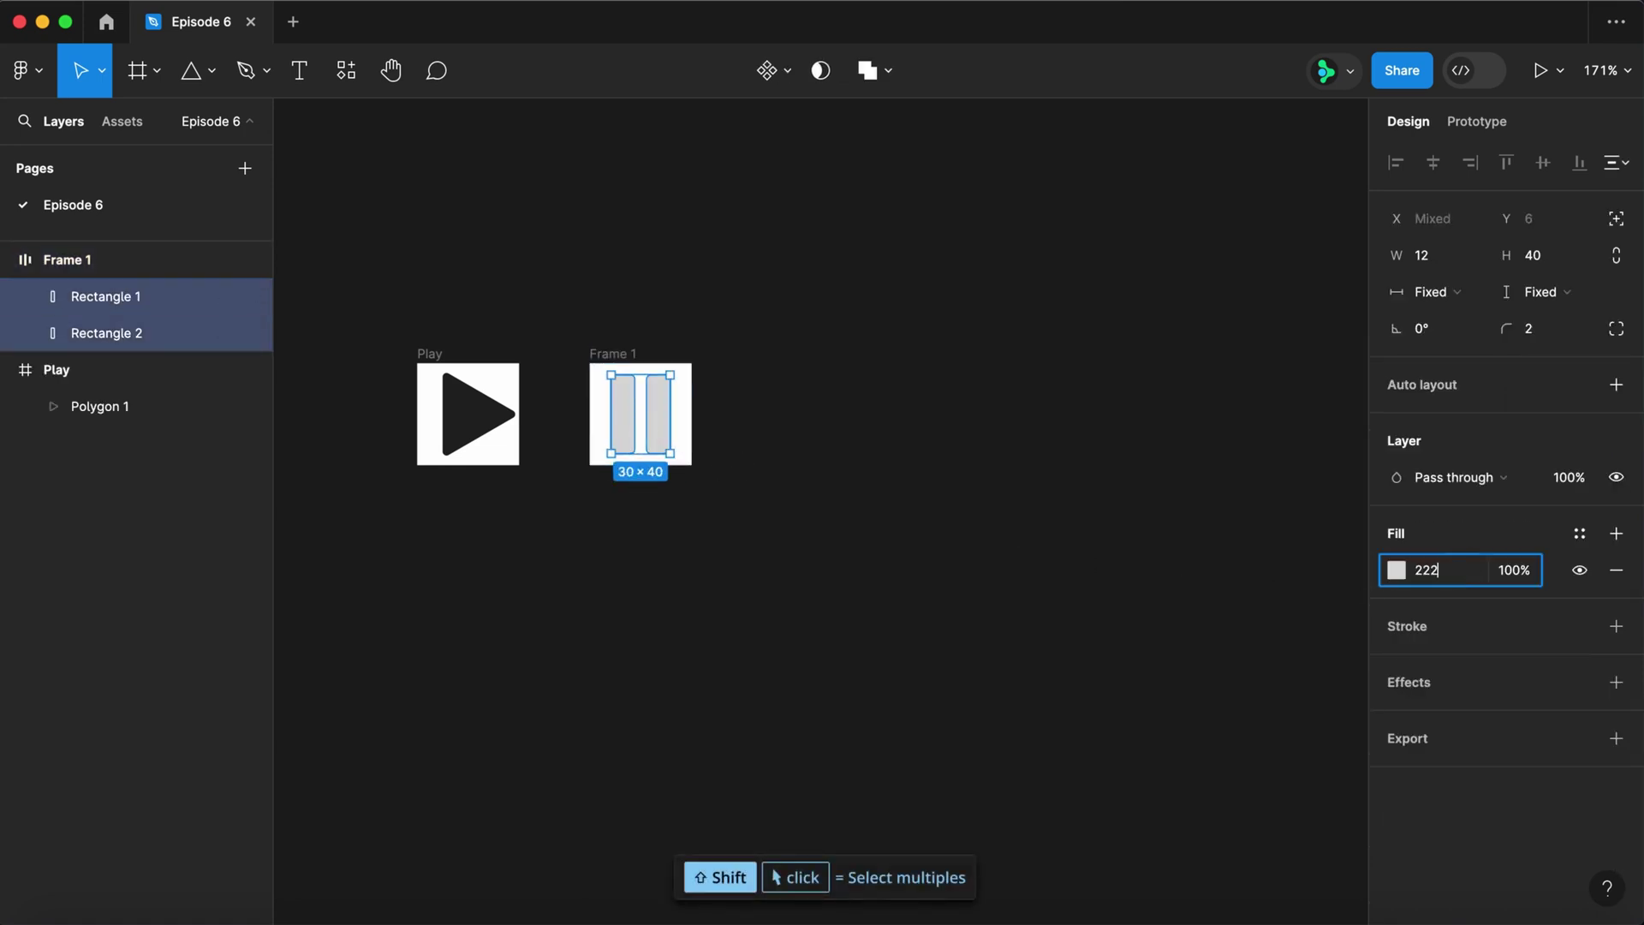
key("Return")
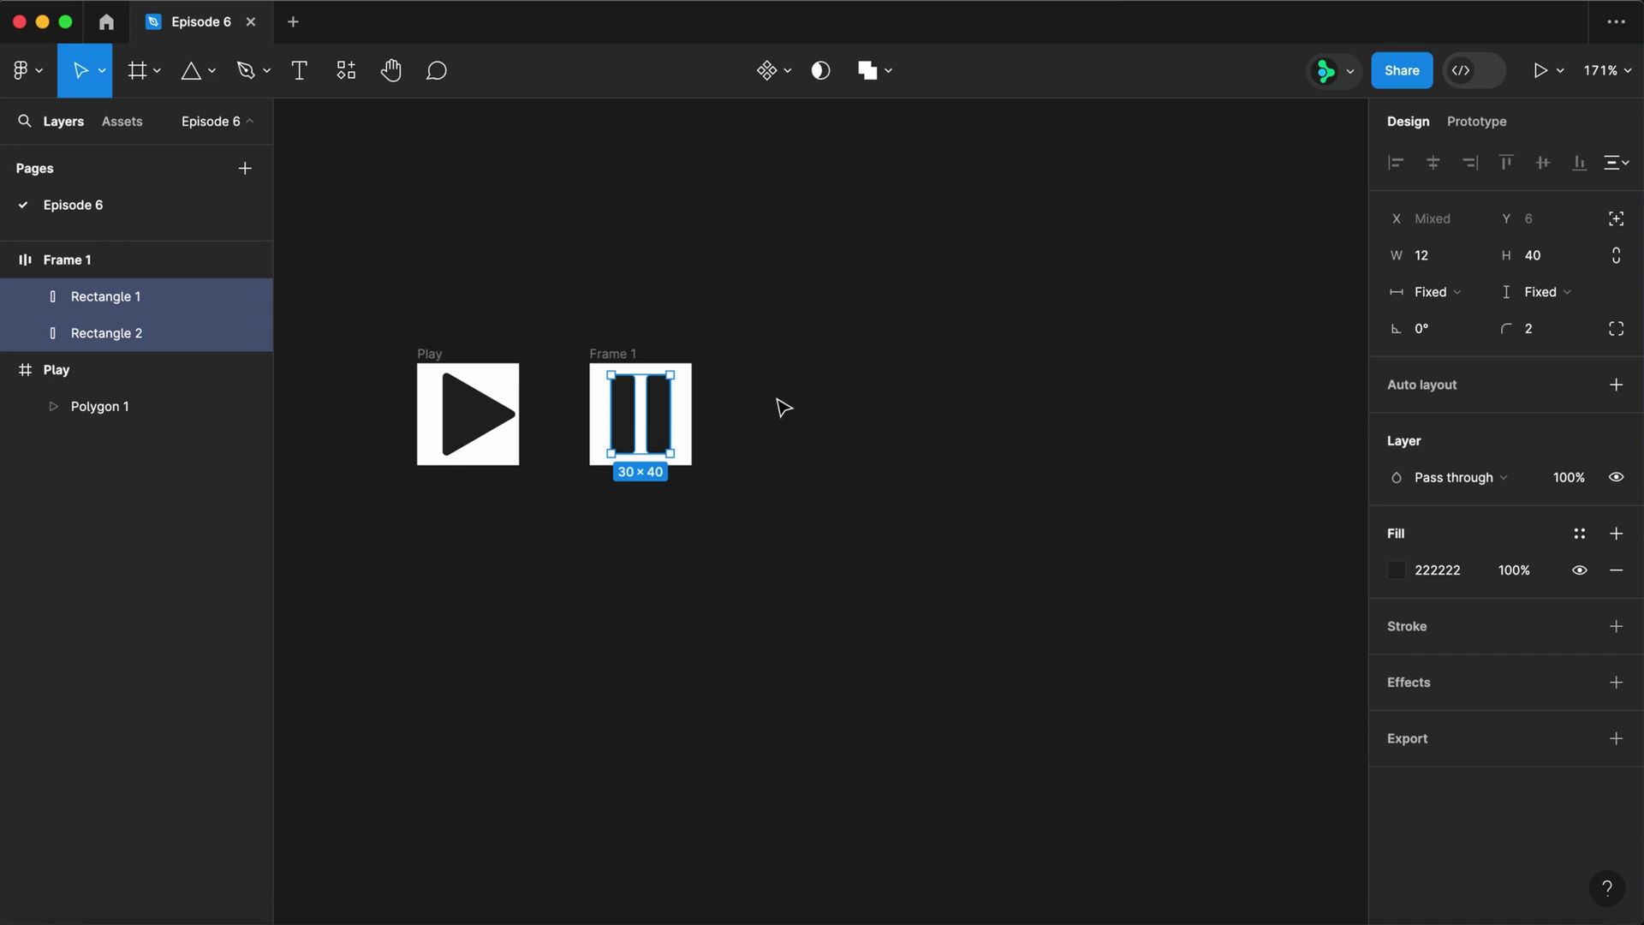
double_click(634, 360)
type("Pause")
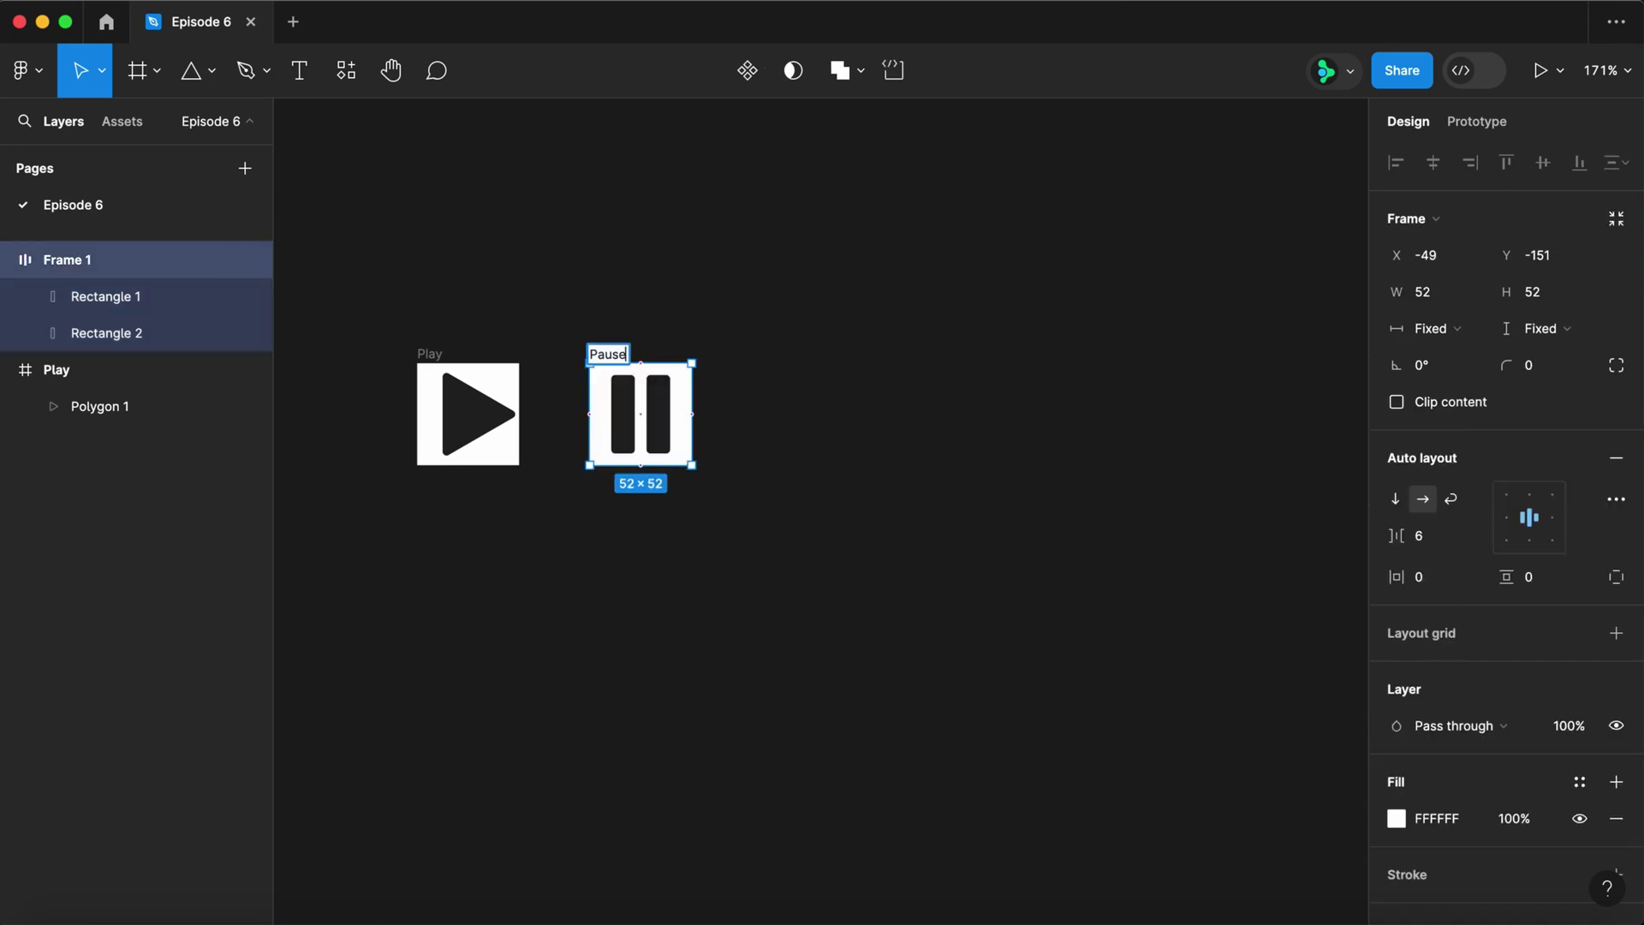
key("Return")
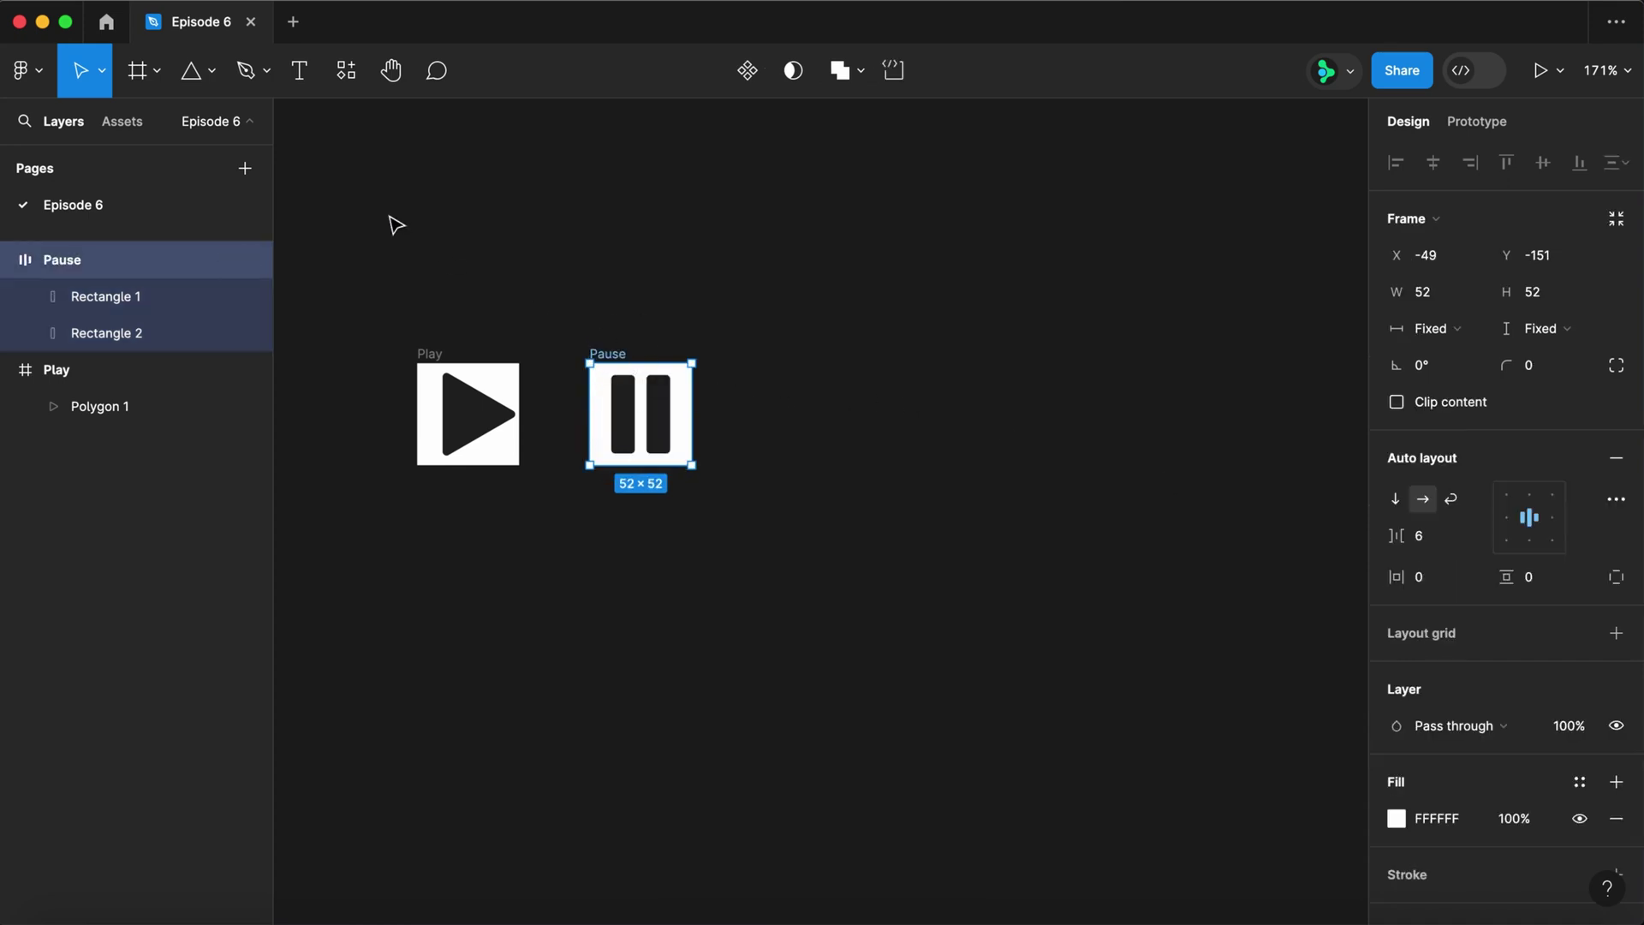
left_click(193, 89)
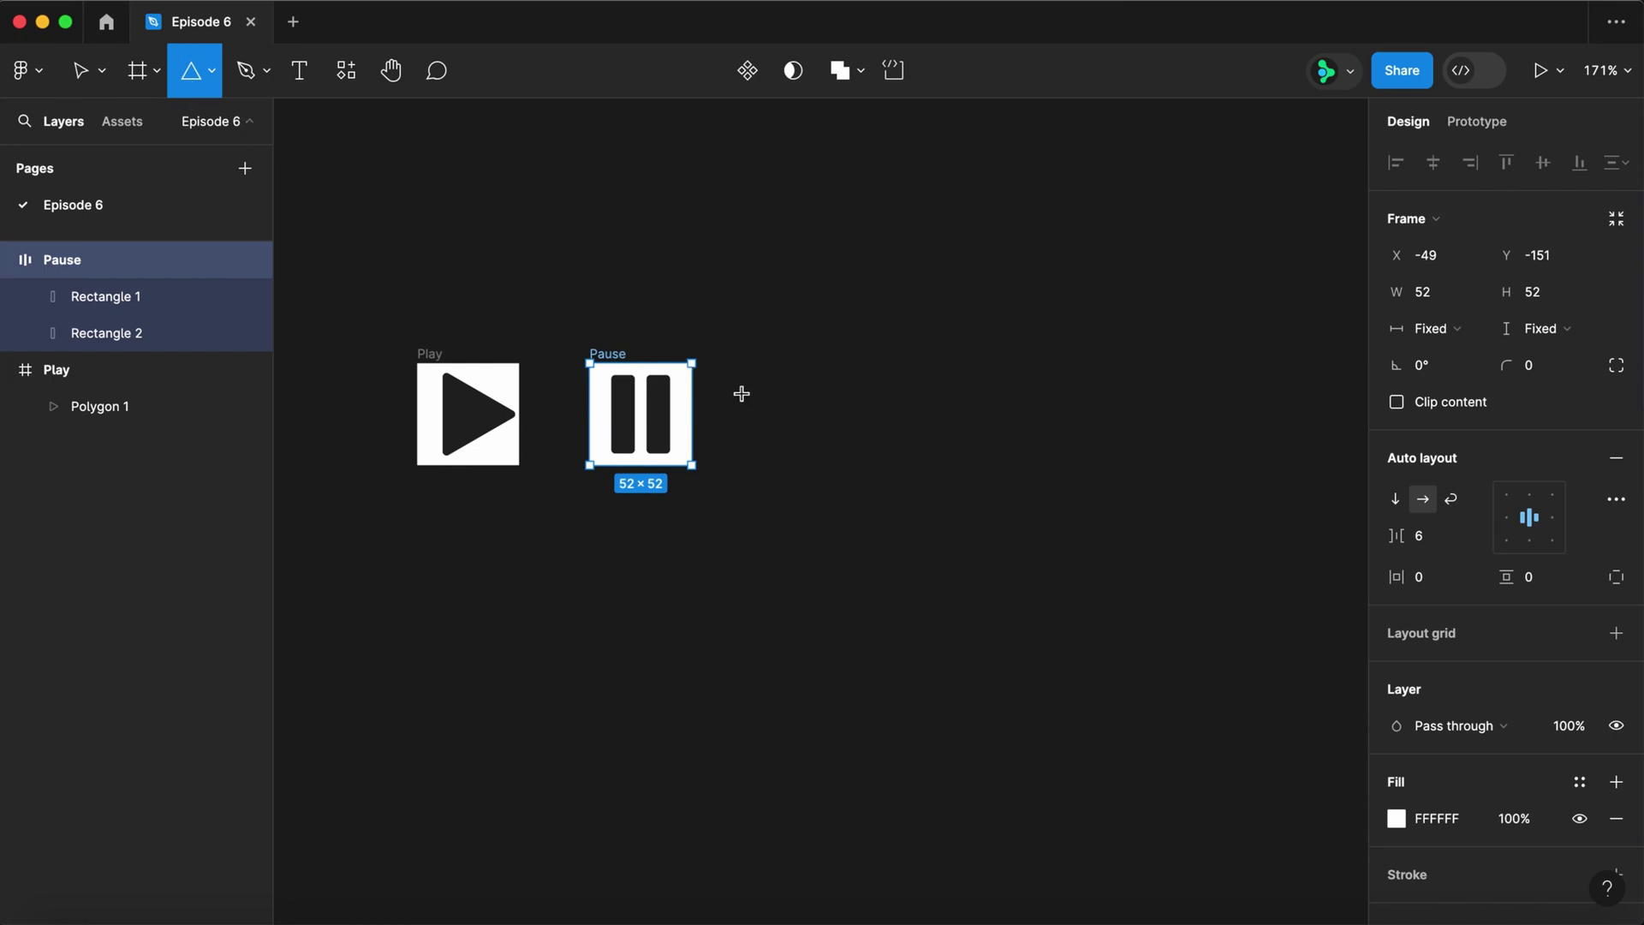
- Draw a 30-wide triangle right of Pause, rotated to point right, with corner radius 2
left_click_drag(764, 396, 804, 437)
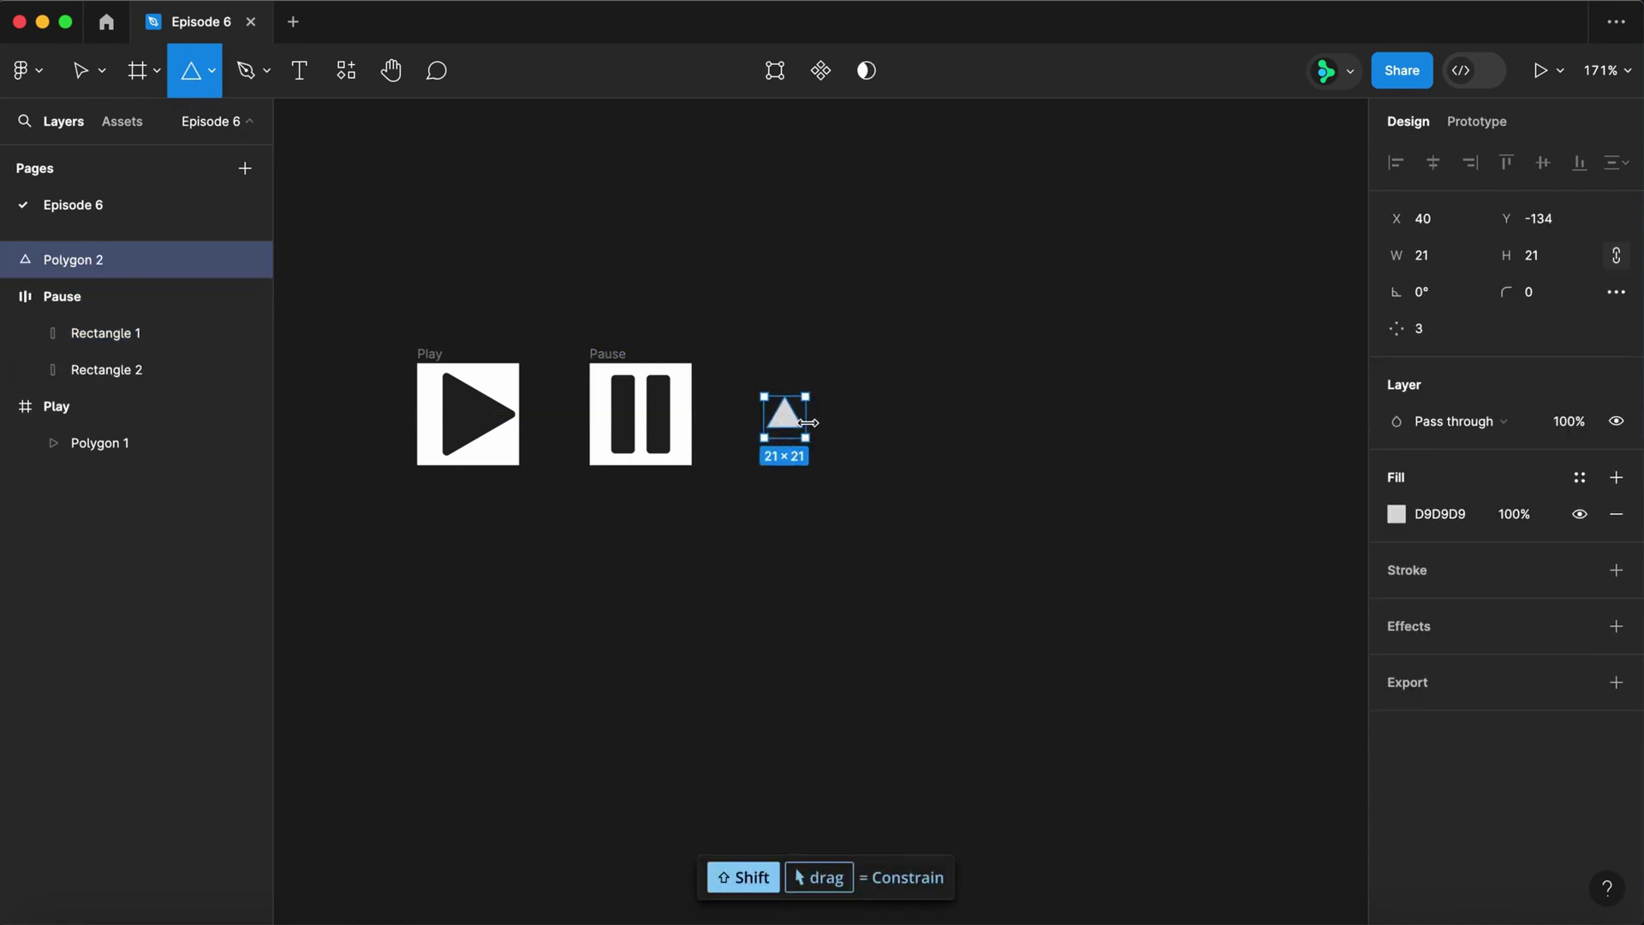
left_click(1456, 260)
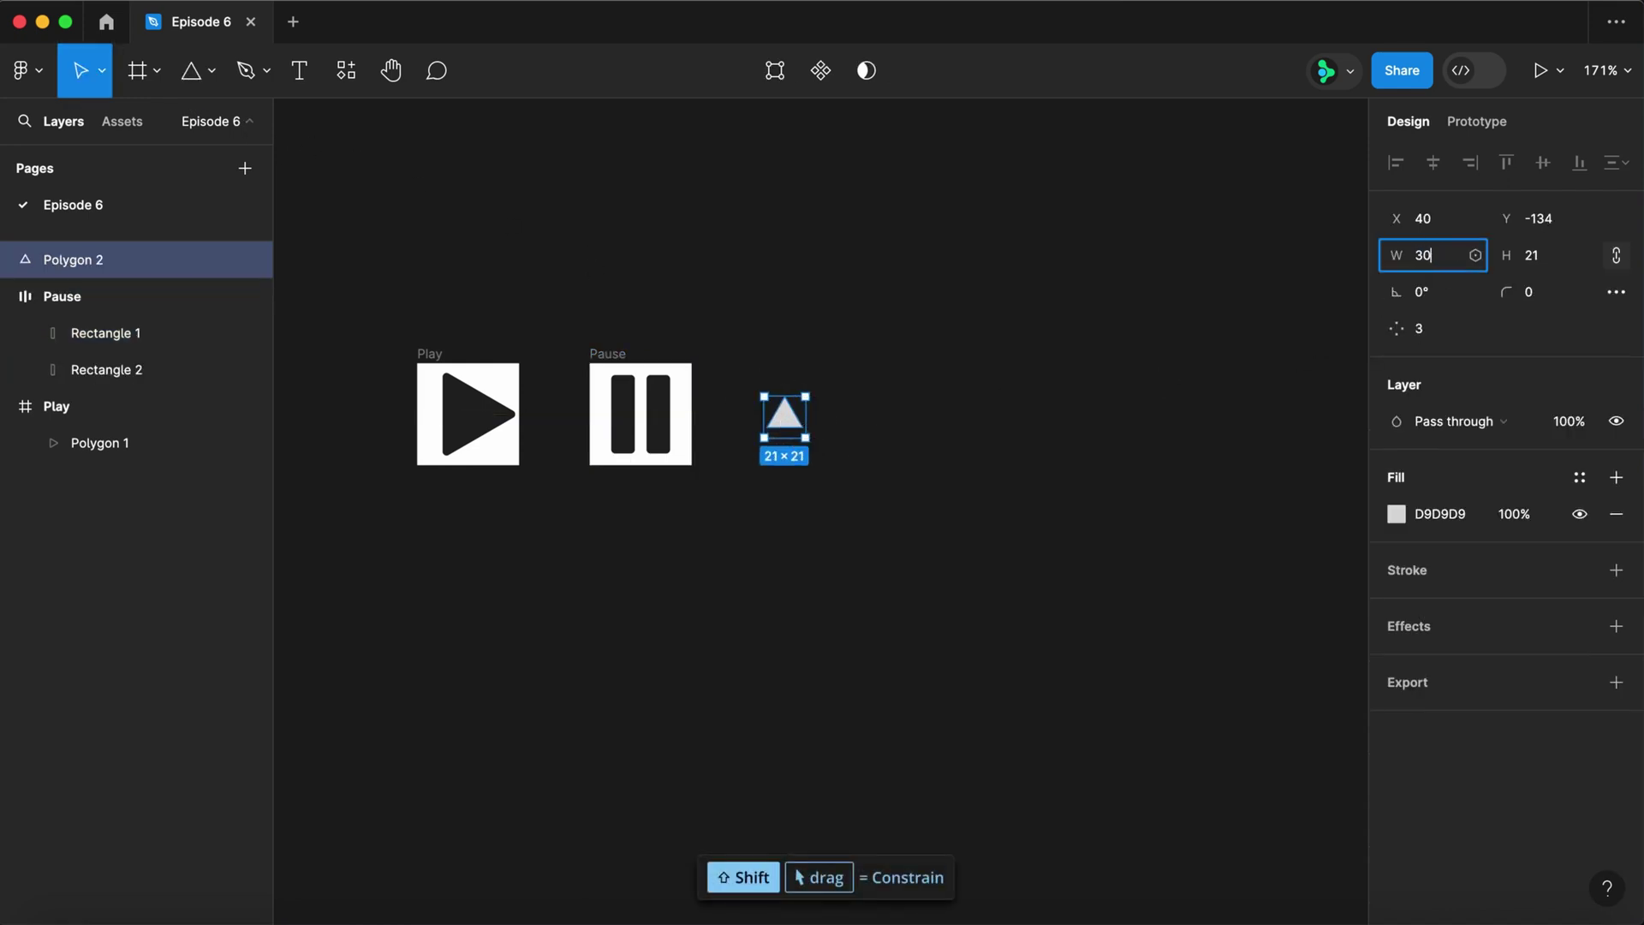
key("Return")
left_click(1449, 296)
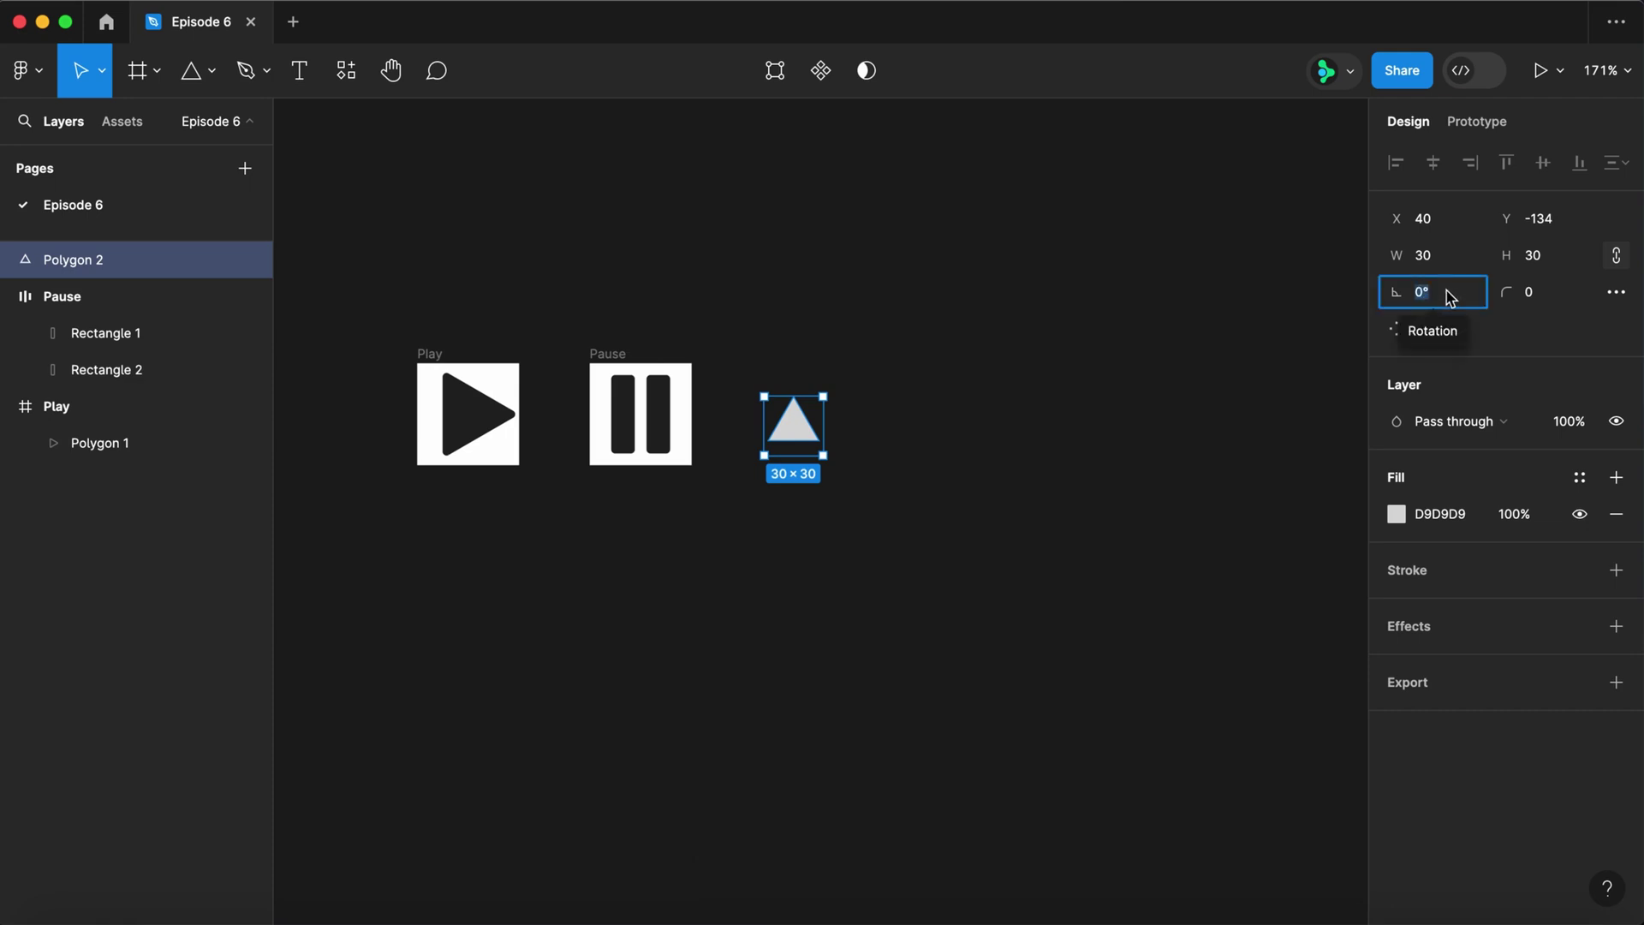
key("BackSpace")
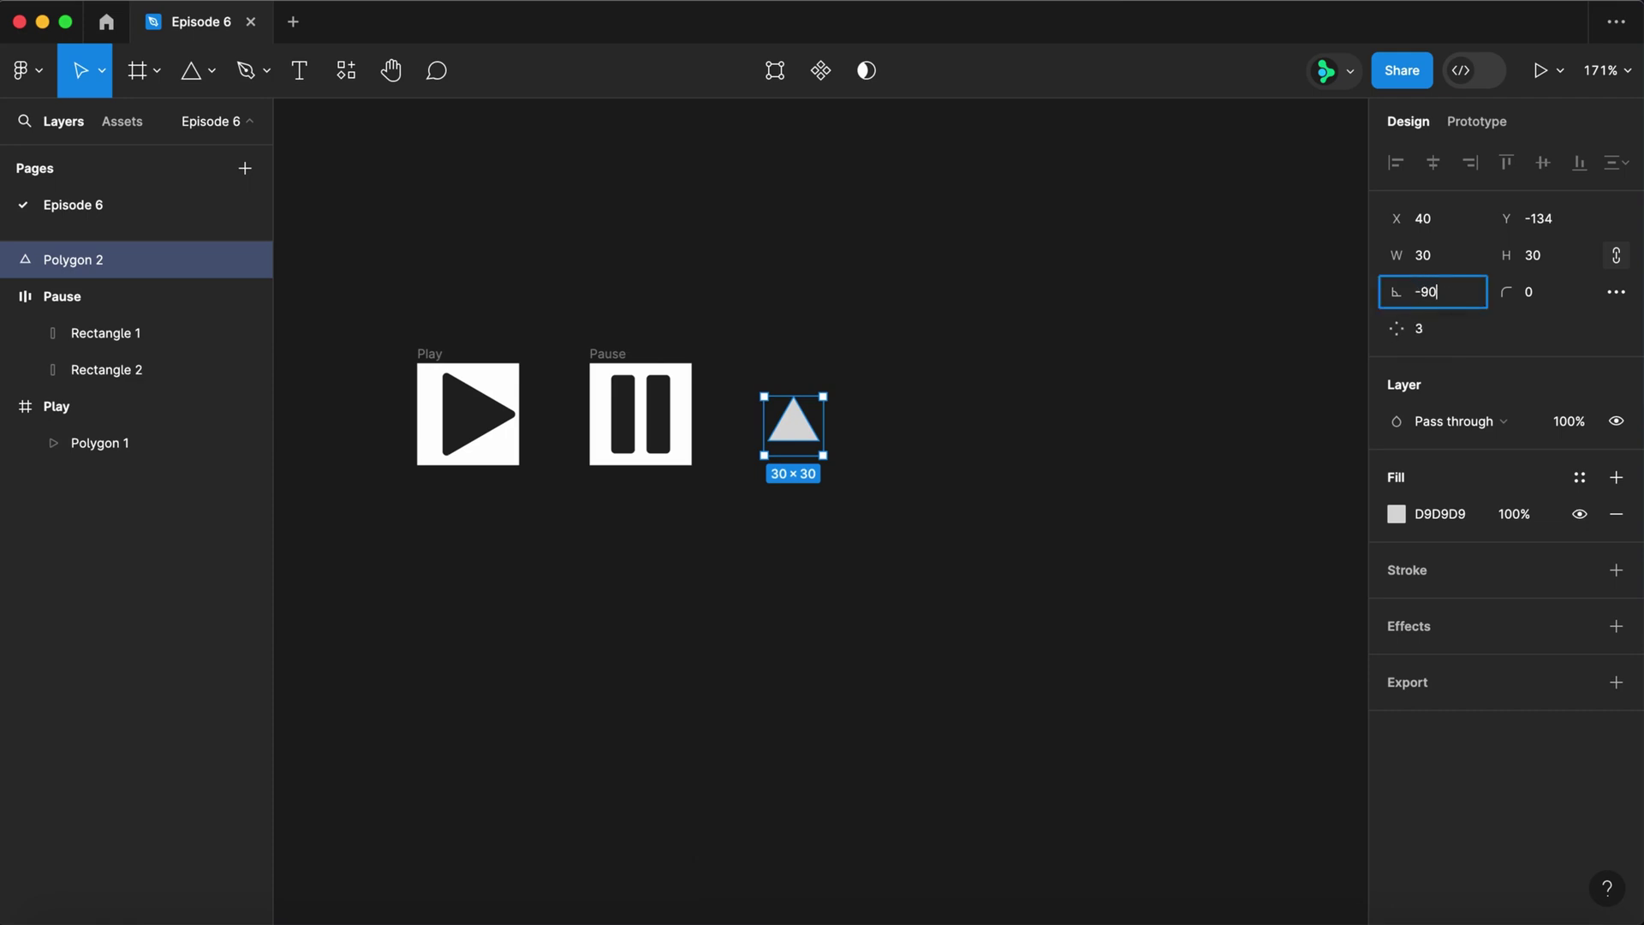
key("Return")
left_click(1530, 291)
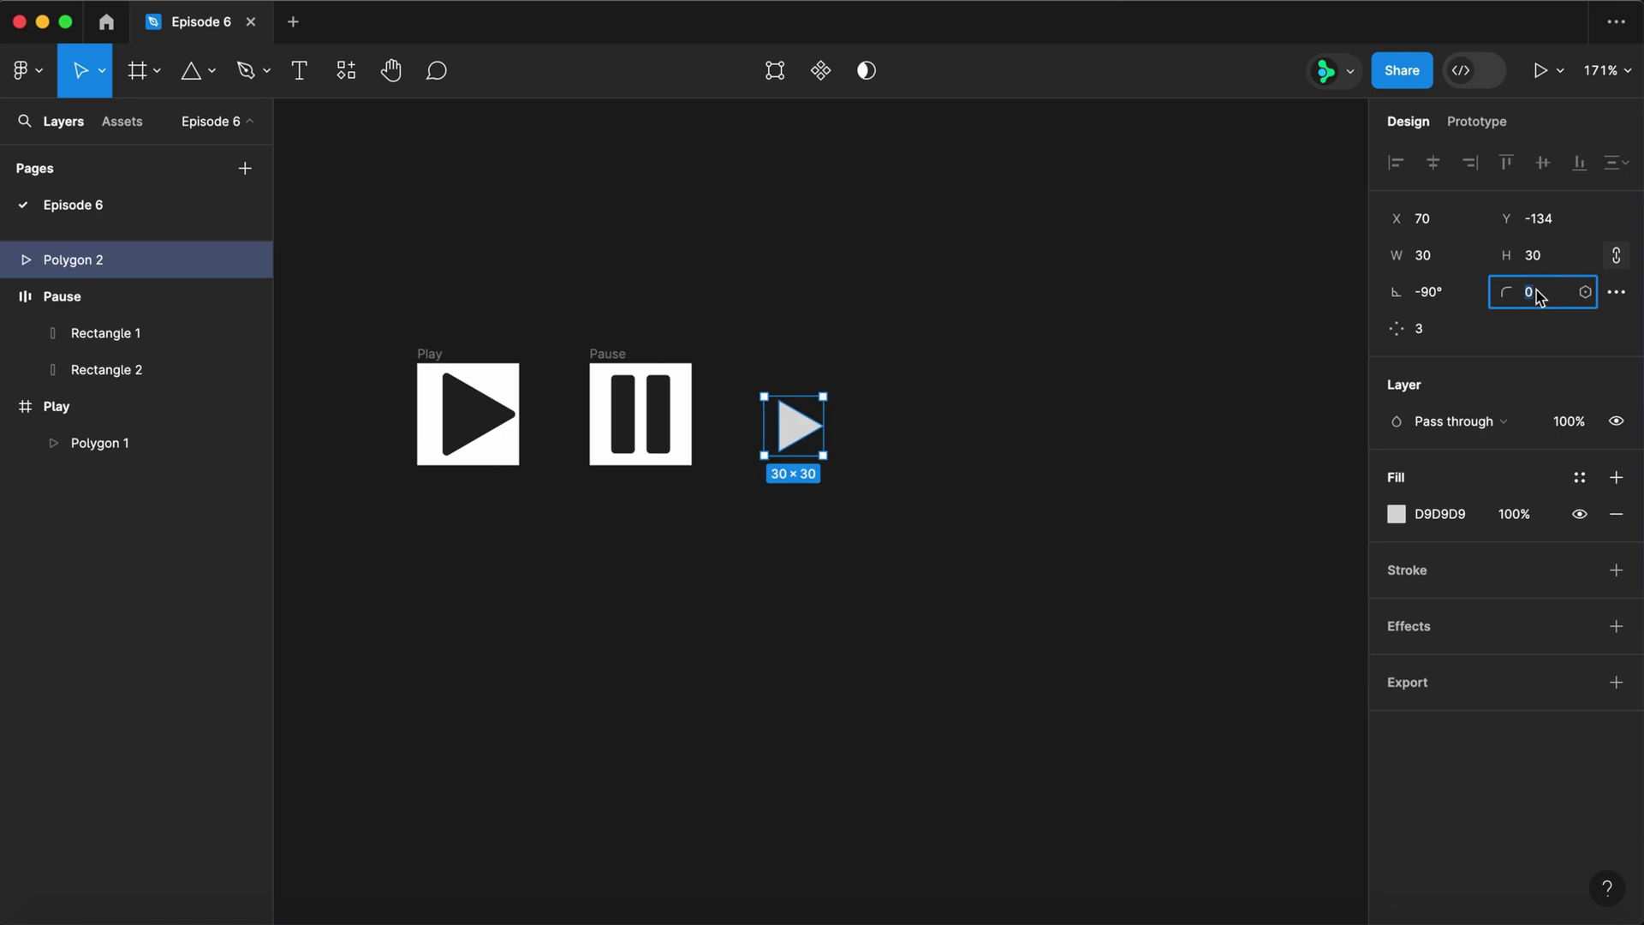
key("Return")
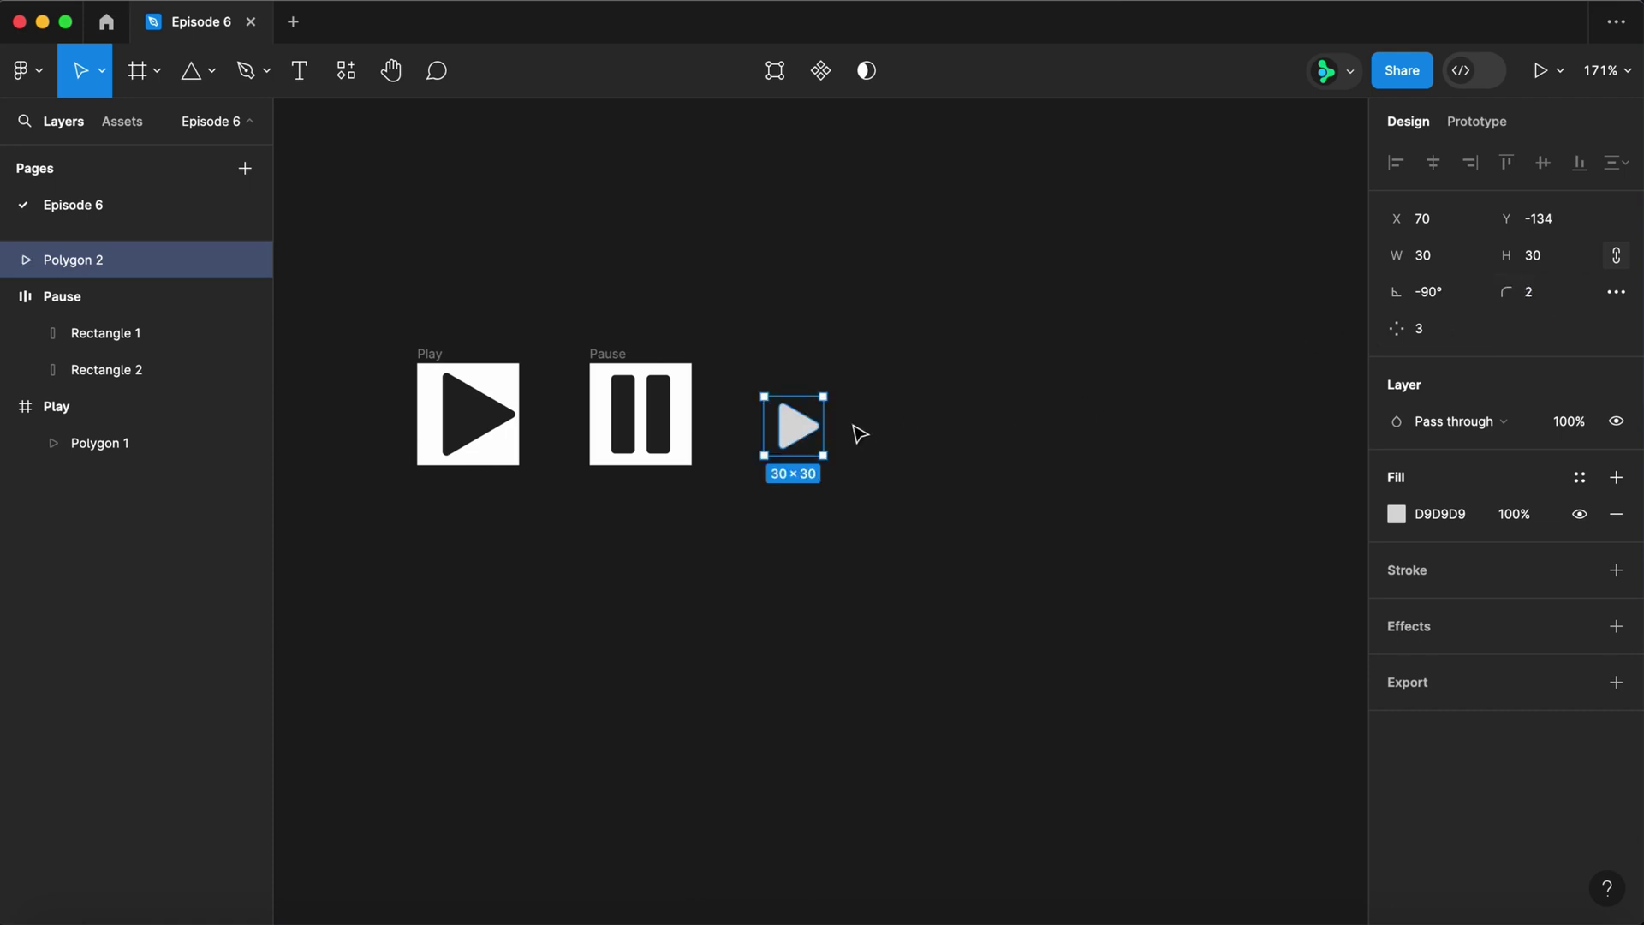
- Duplicate the triangle and wrap both in a centred 52×52 auto layout frame with gap -10
left_click_drag(793, 421, 859, 437)
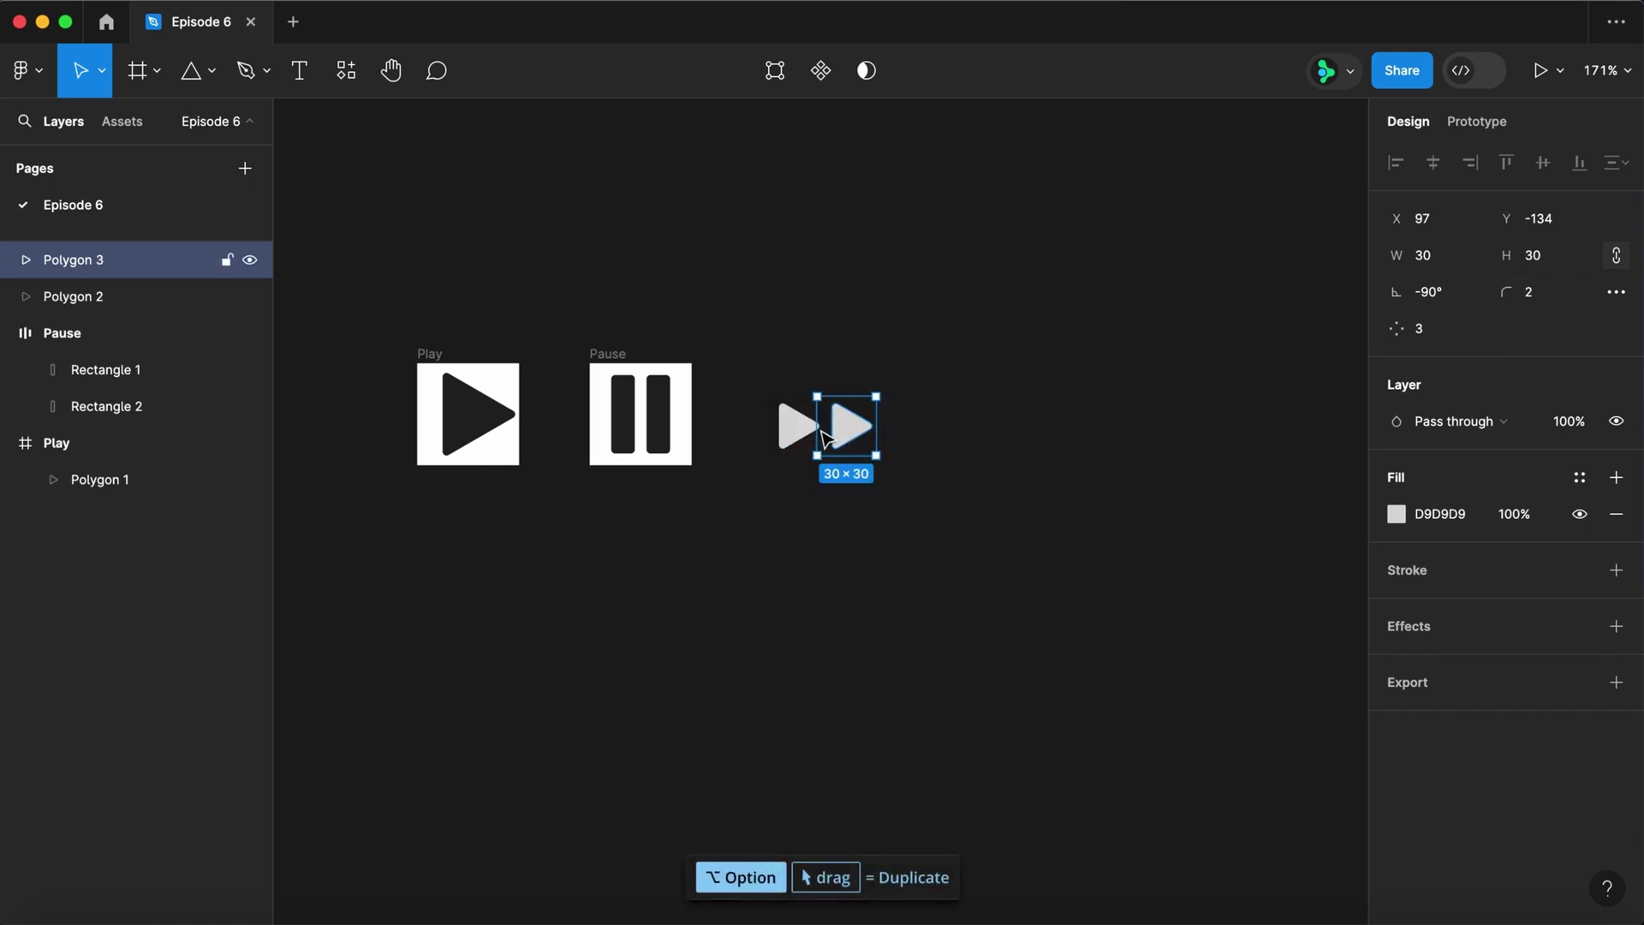
left_click(796, 438, "shift")
key("shift+a")
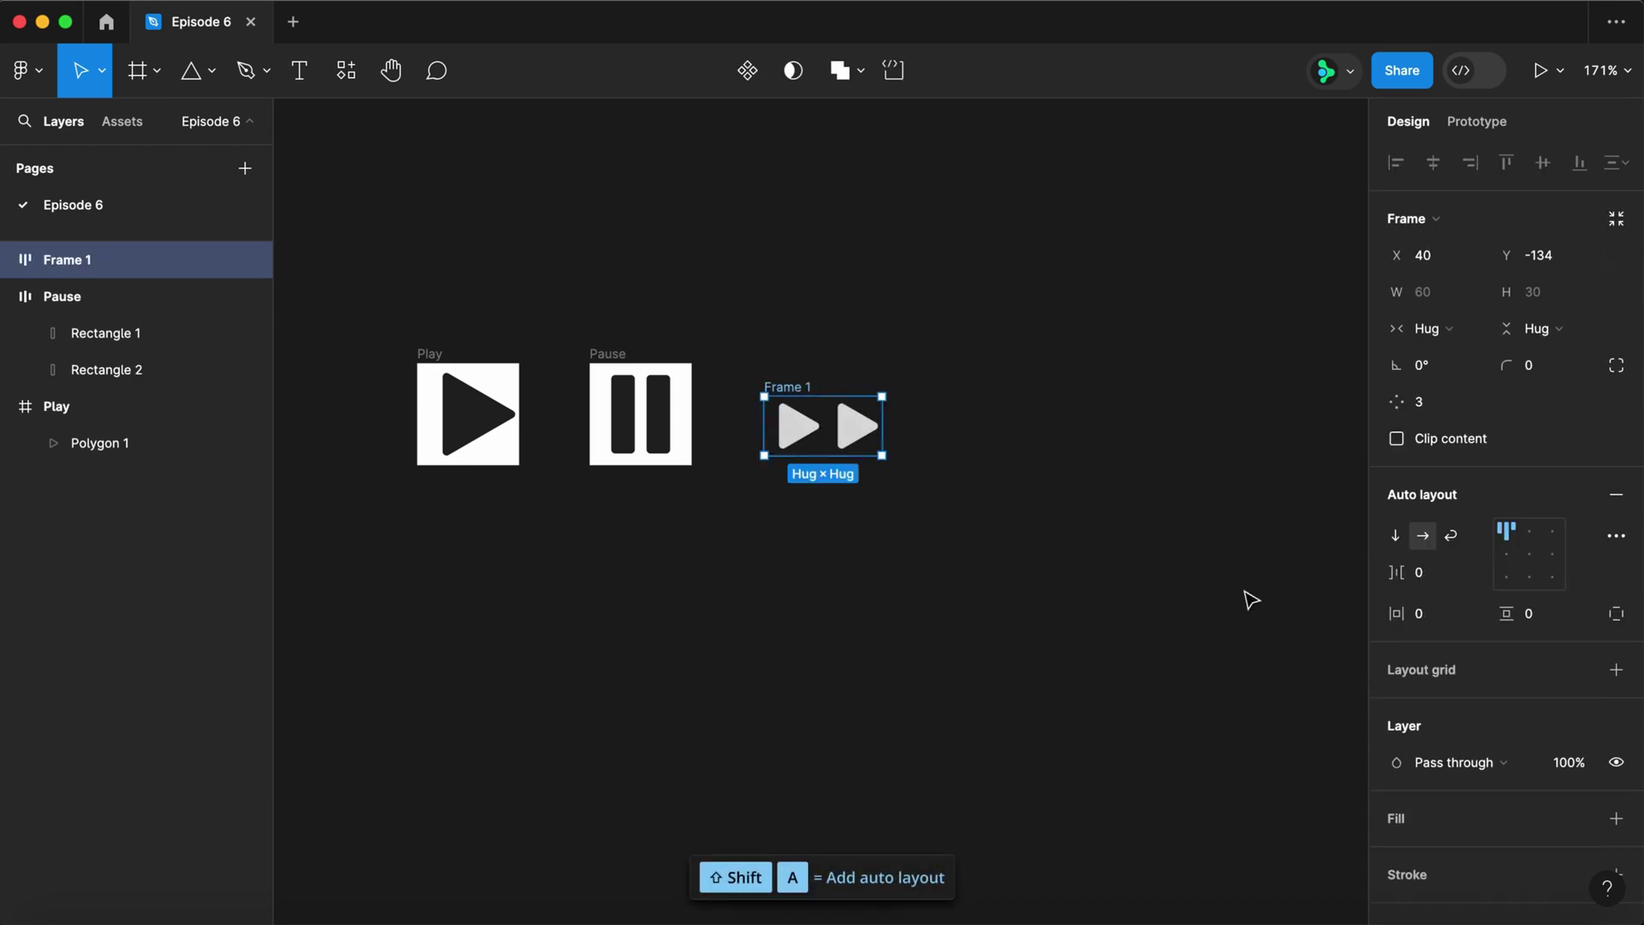
left_click(1442, 582)
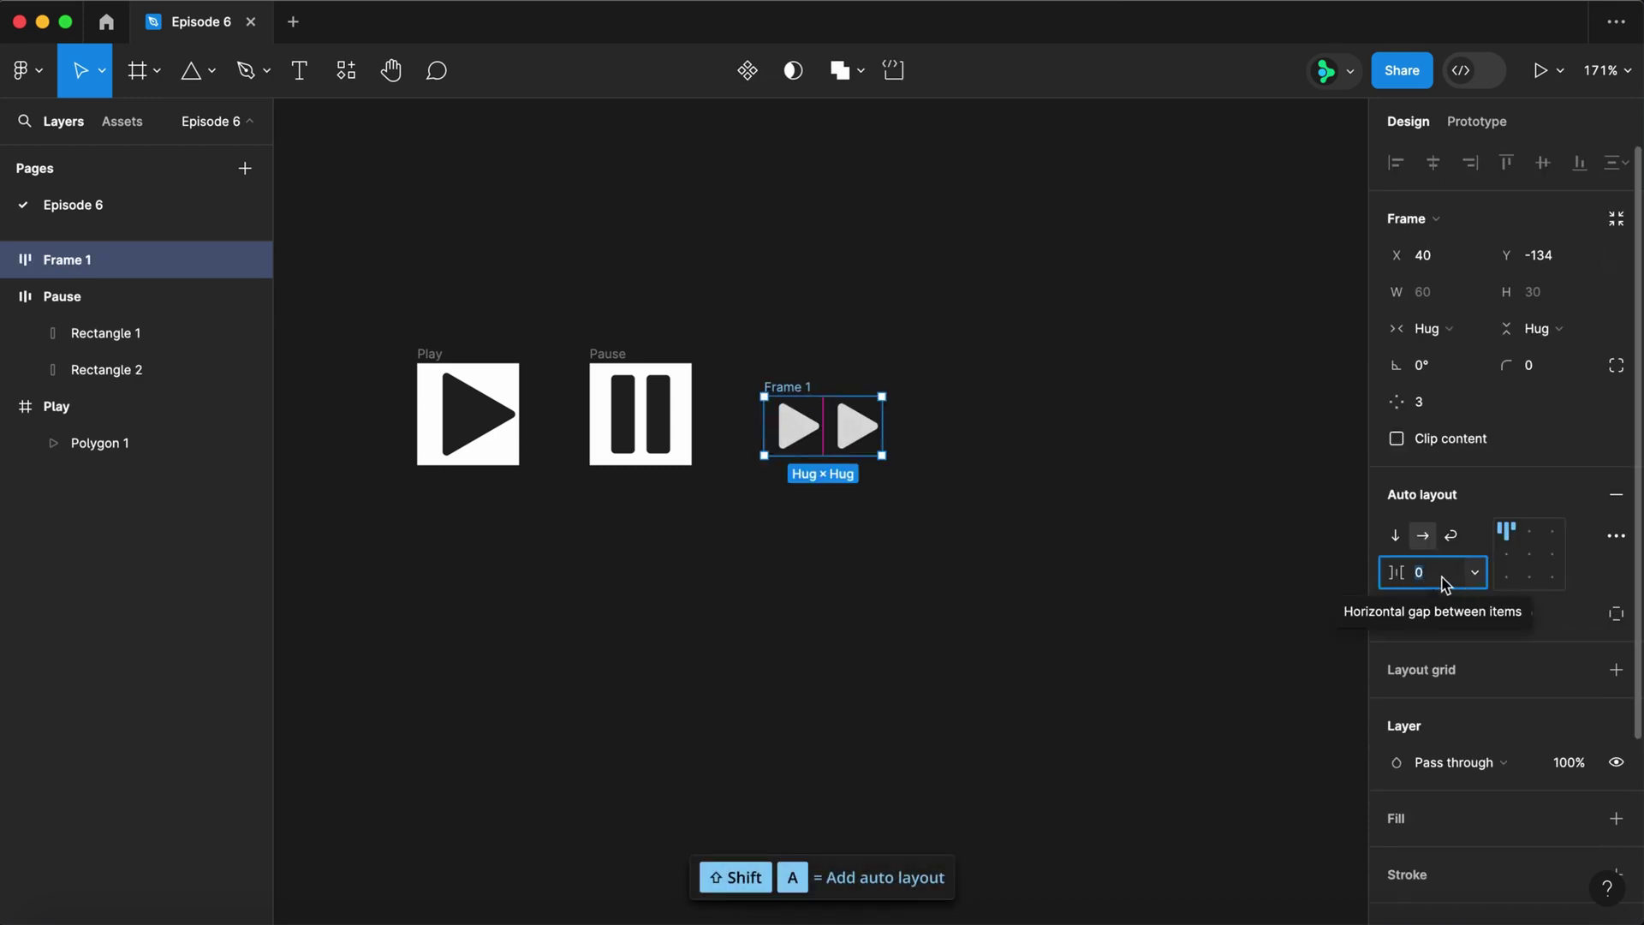
key("BackSpace")
key("Return")
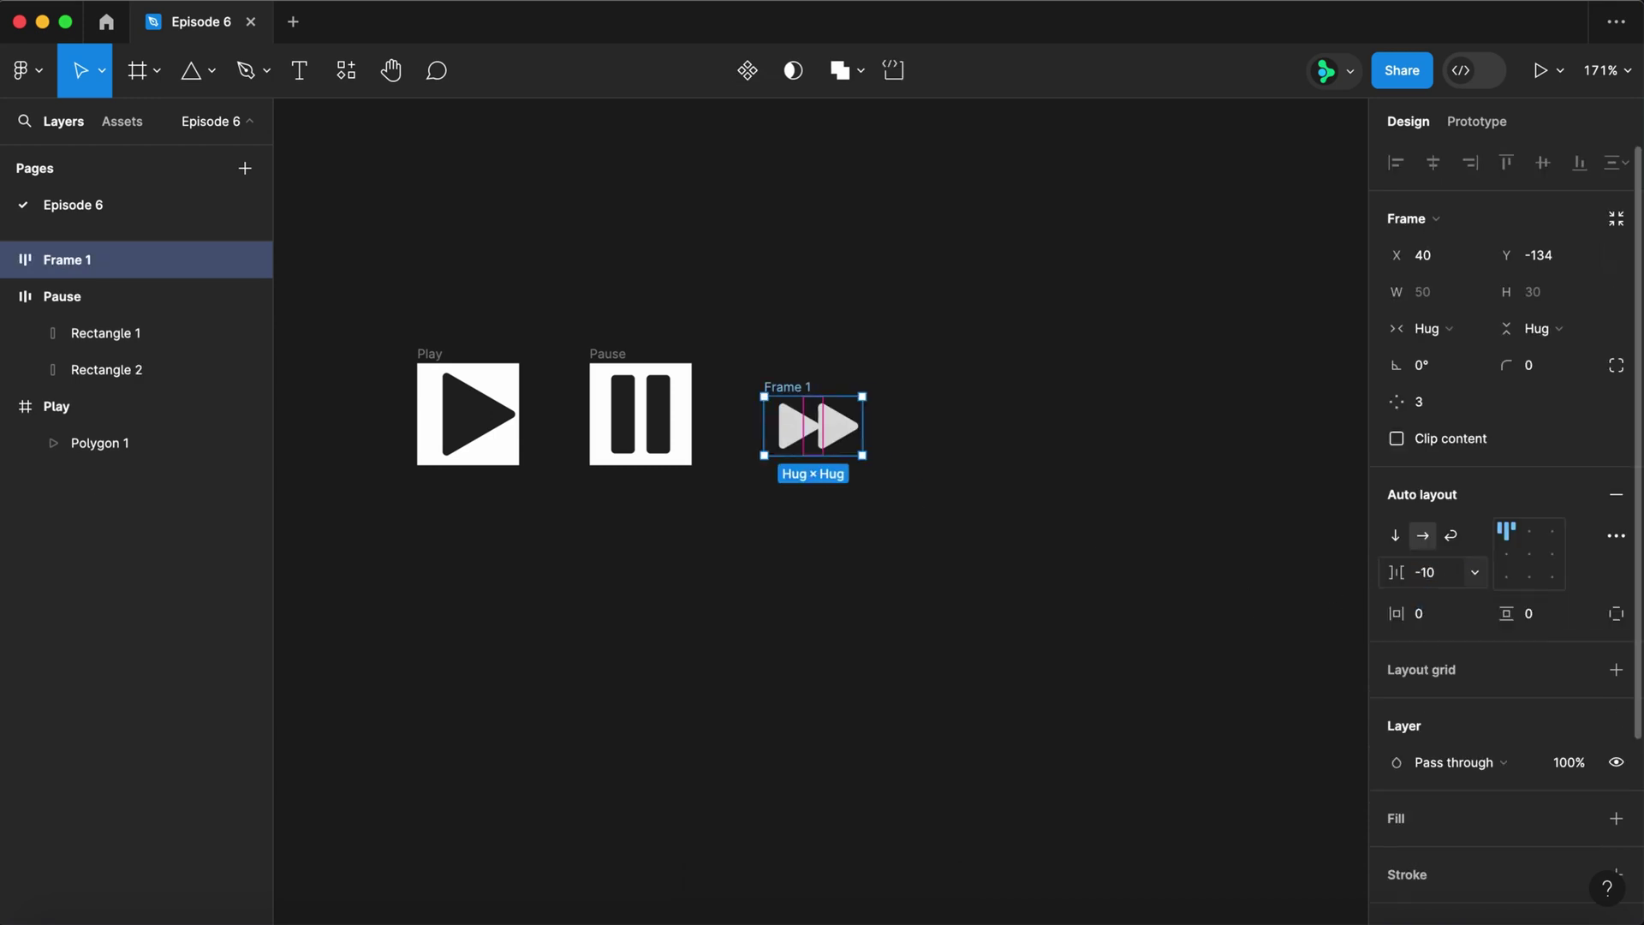
left_click(1529, 554)
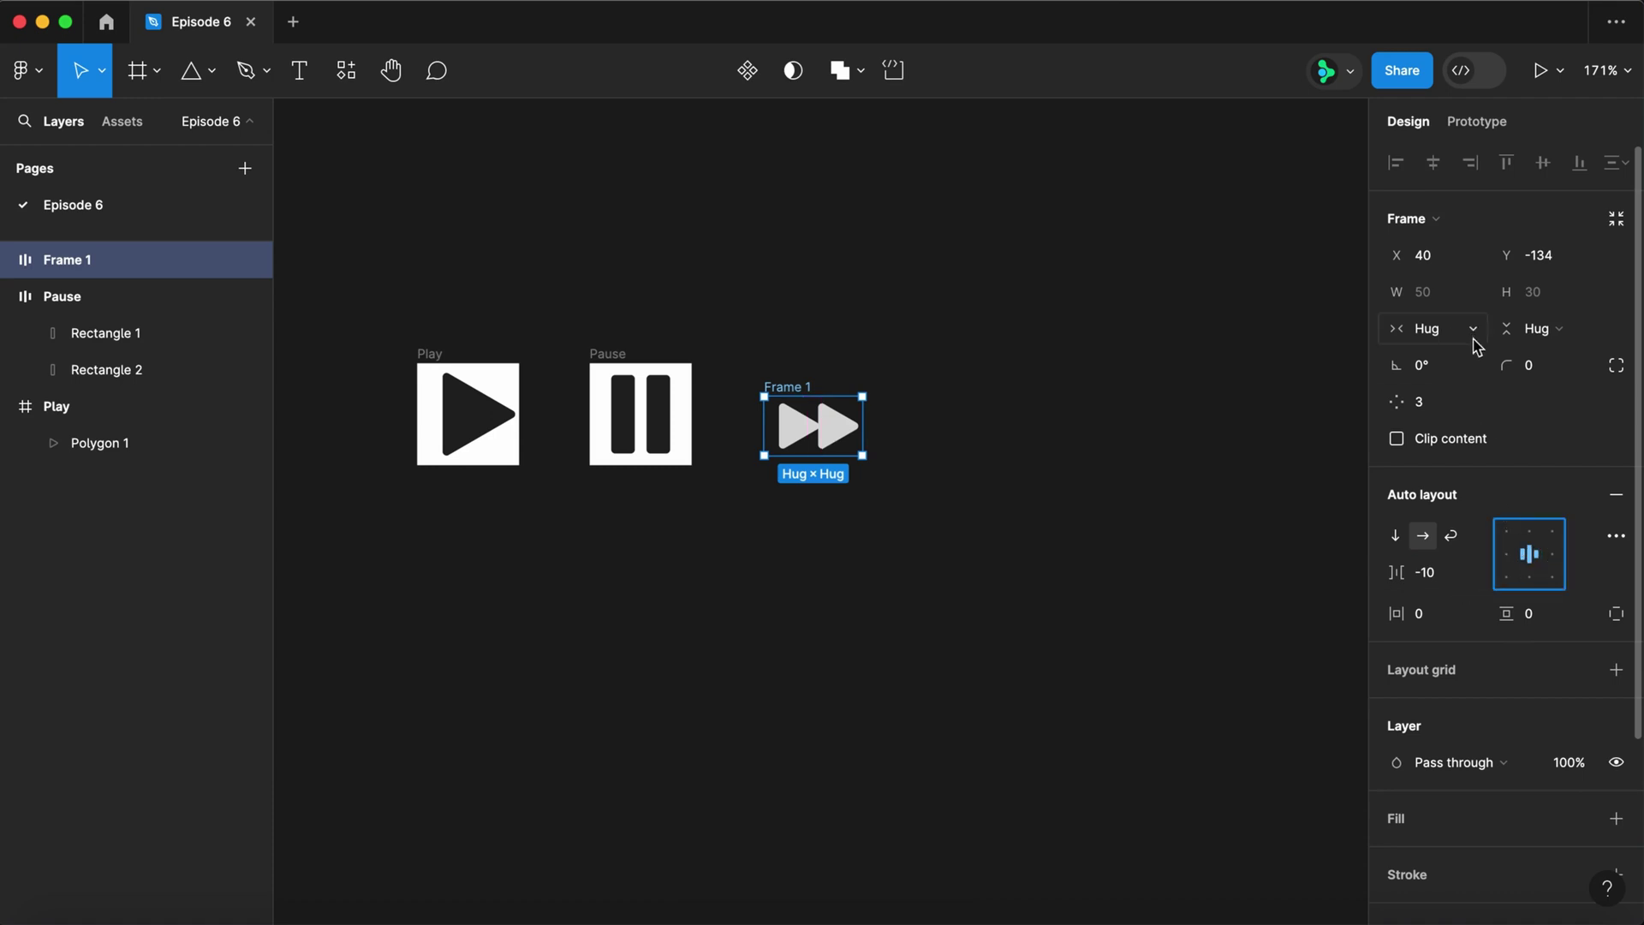
left_click(1436, 295)
type("52")
key("Tab")
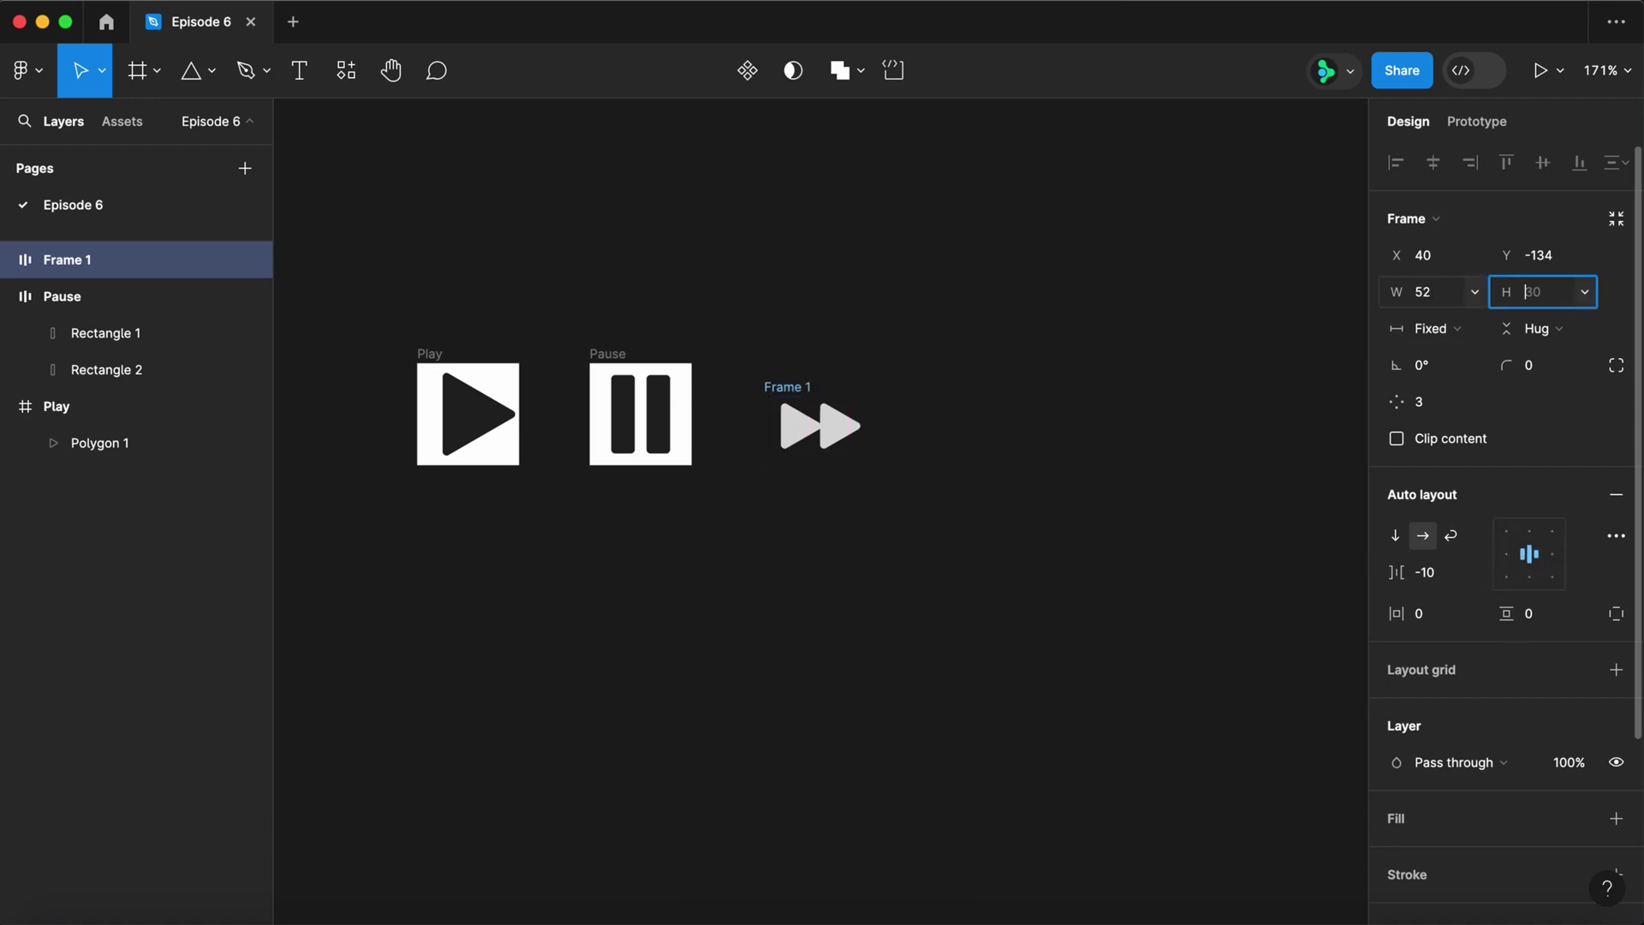
key("Return")
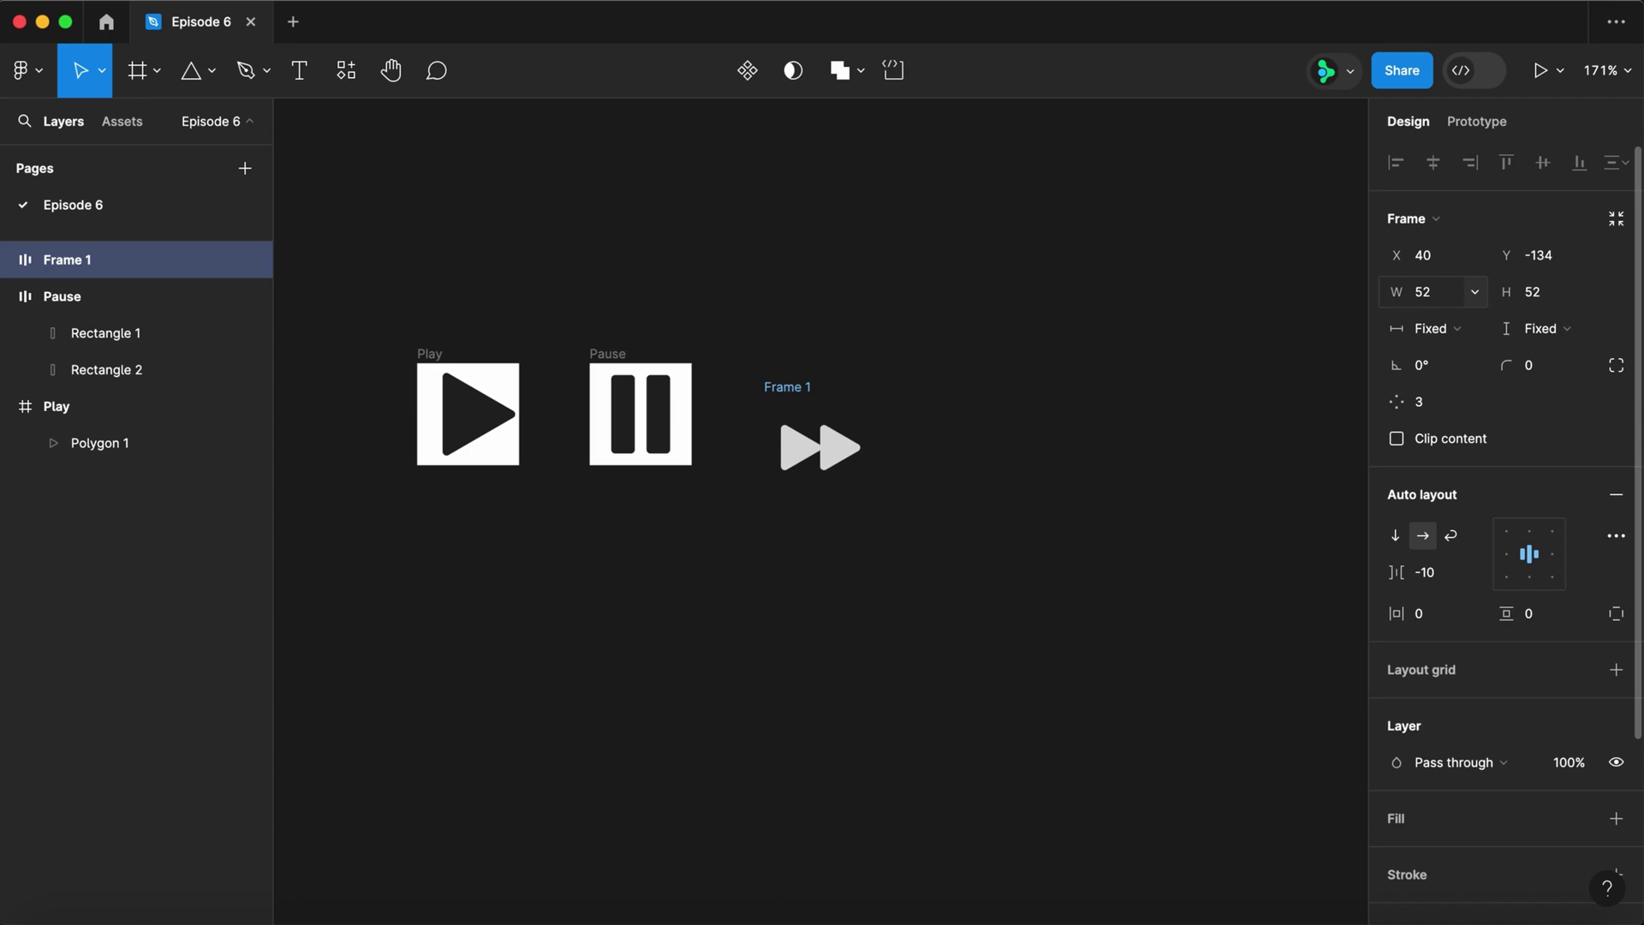
- Give the frame a white fill, fill both triangles 222222, and name it Fast forward
left_click(1617, 818)
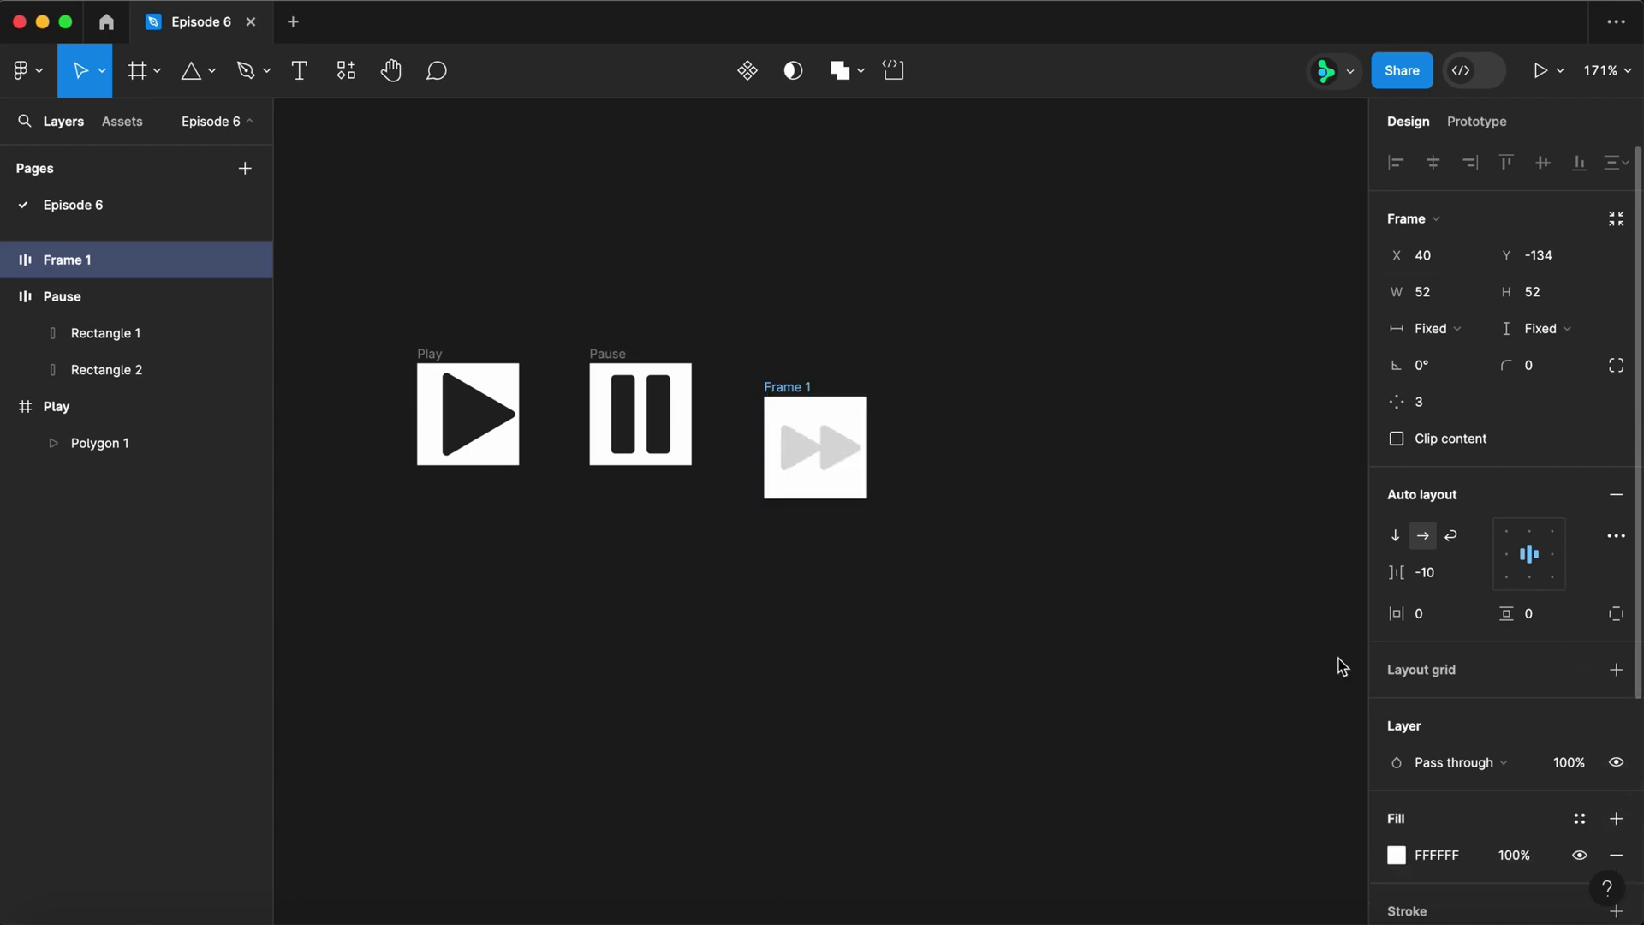
left_click(840, 455)
left_click(794, 460, "shift")
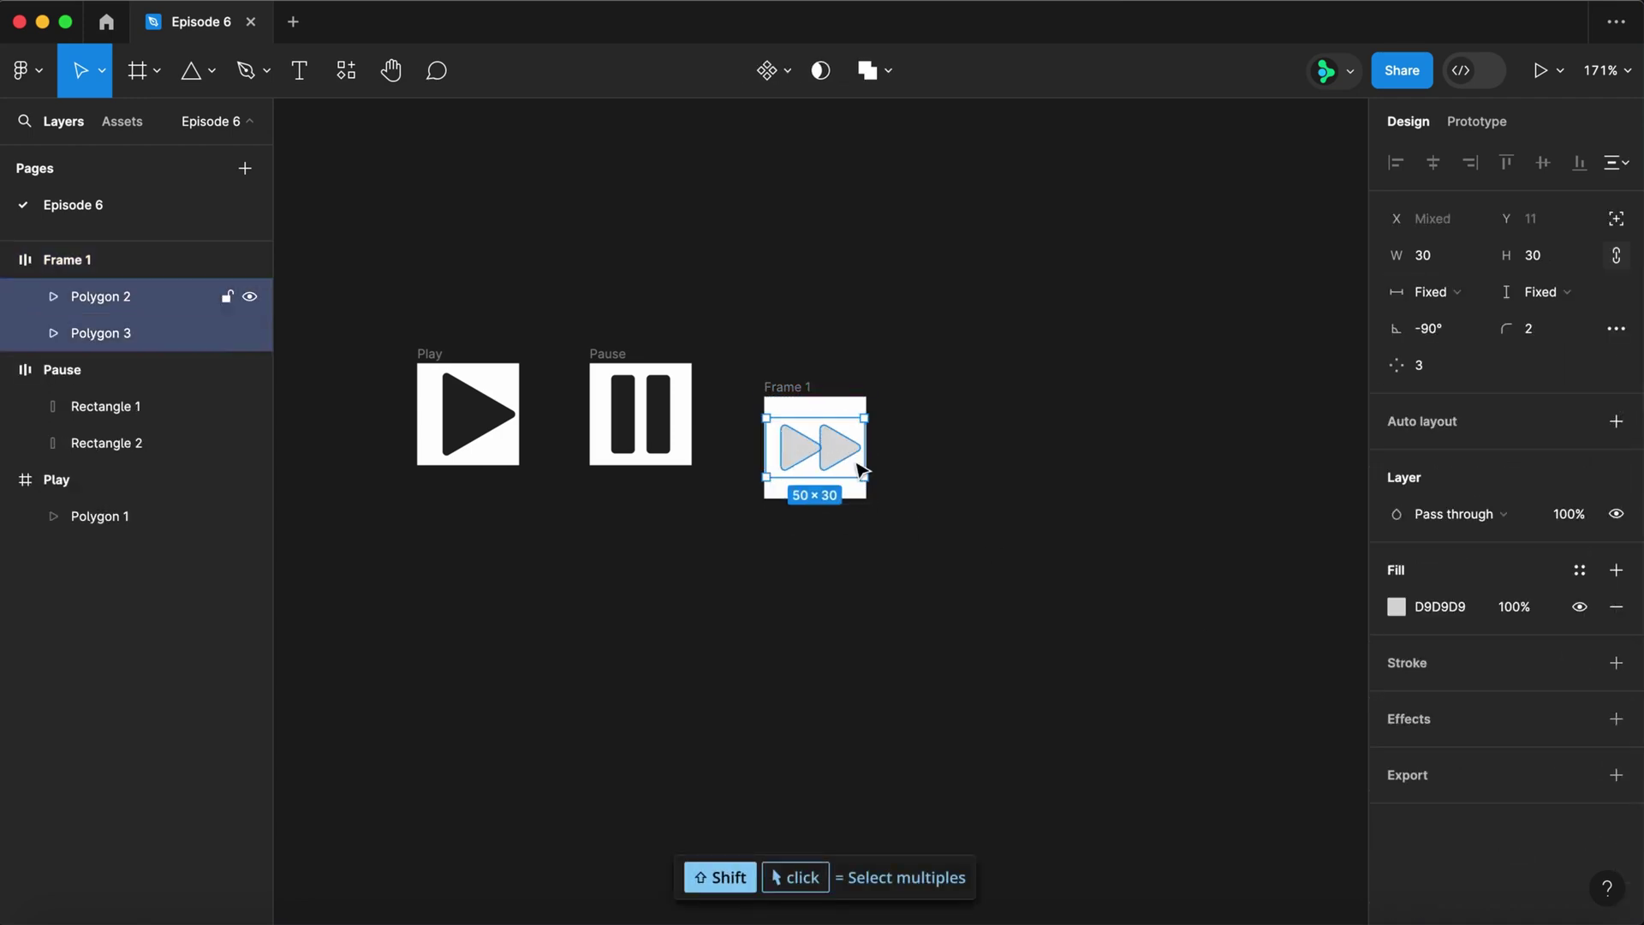
left_click(1453, 613)
type("2")
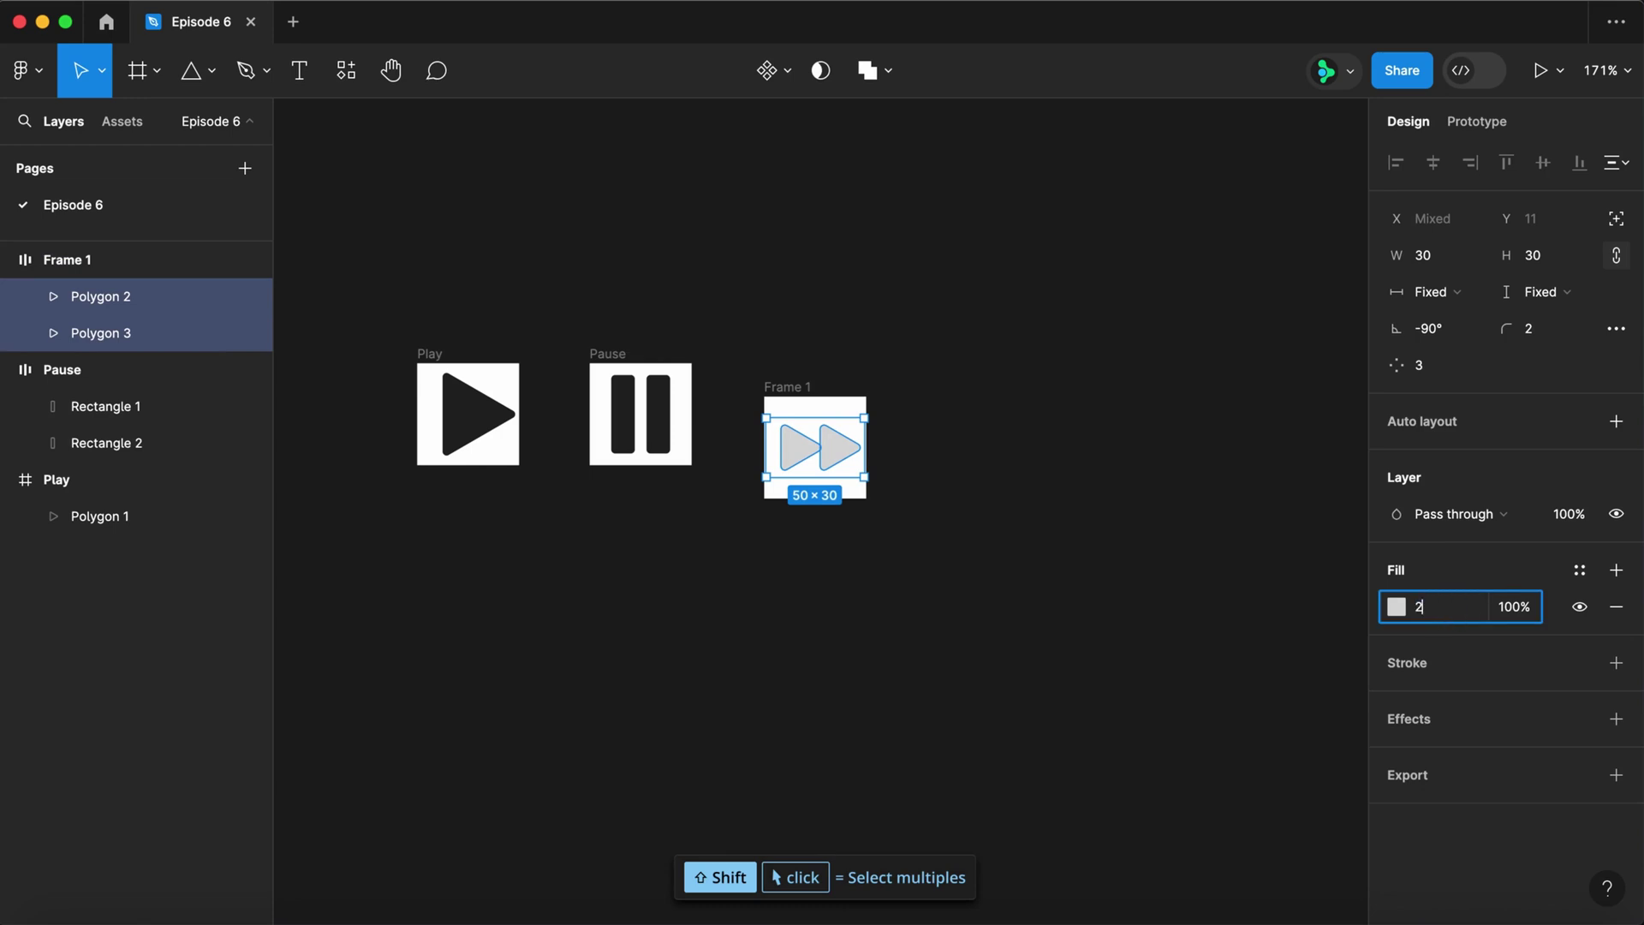
type("22")
key("Return")
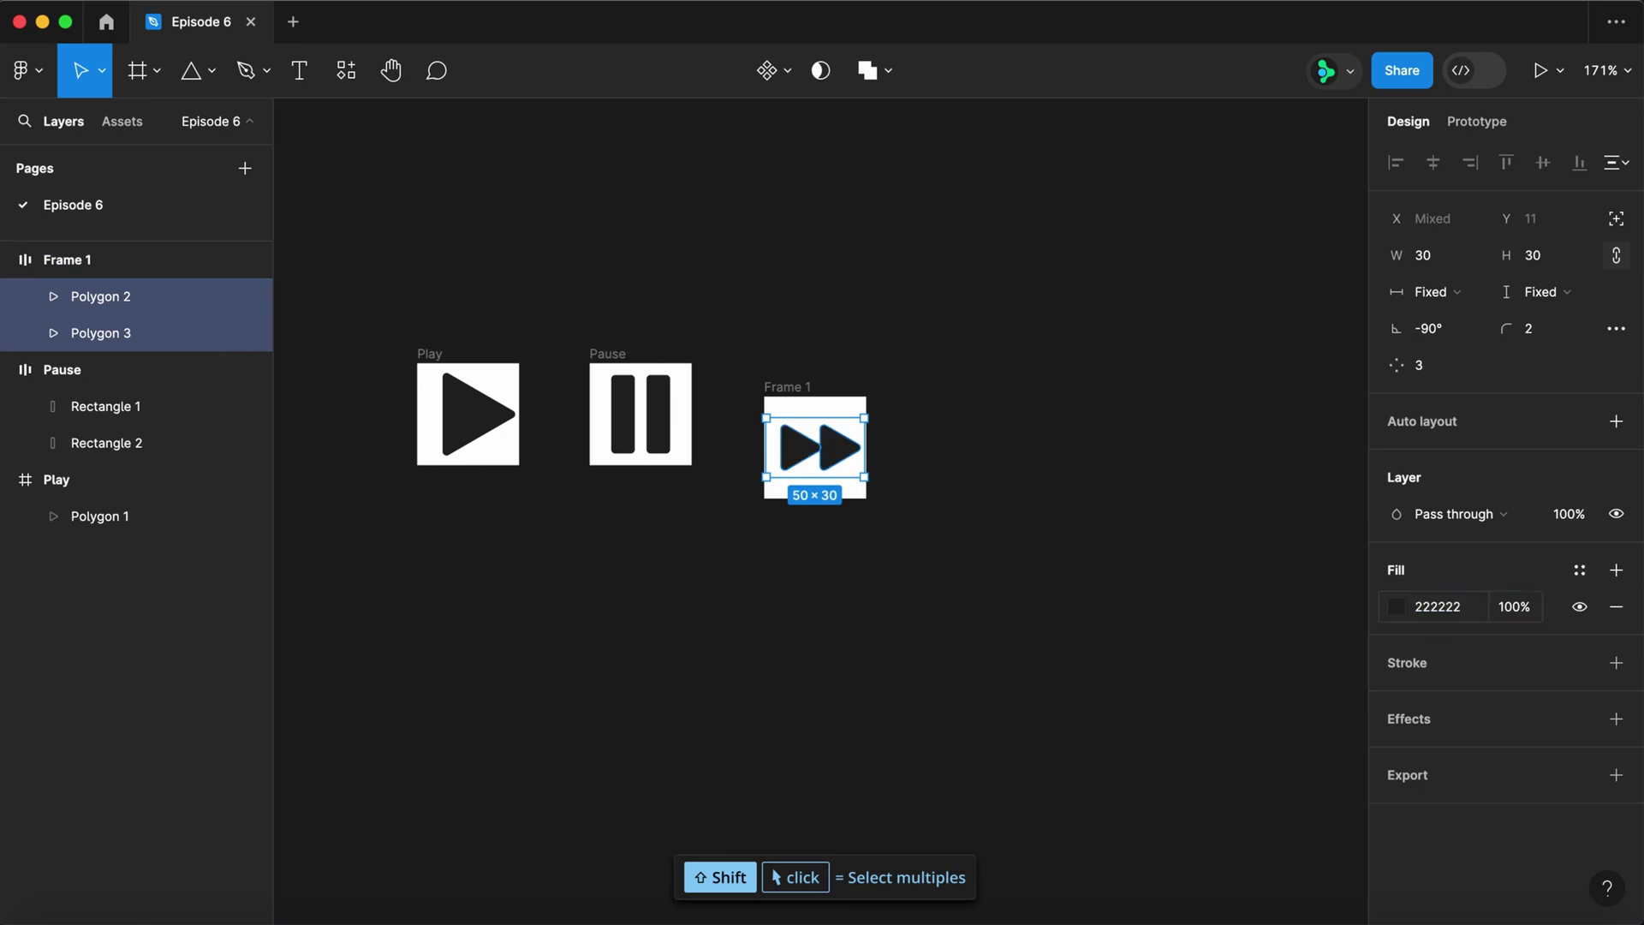
left_click(796, 387)
double_click(798, 387)
type("Fast f")
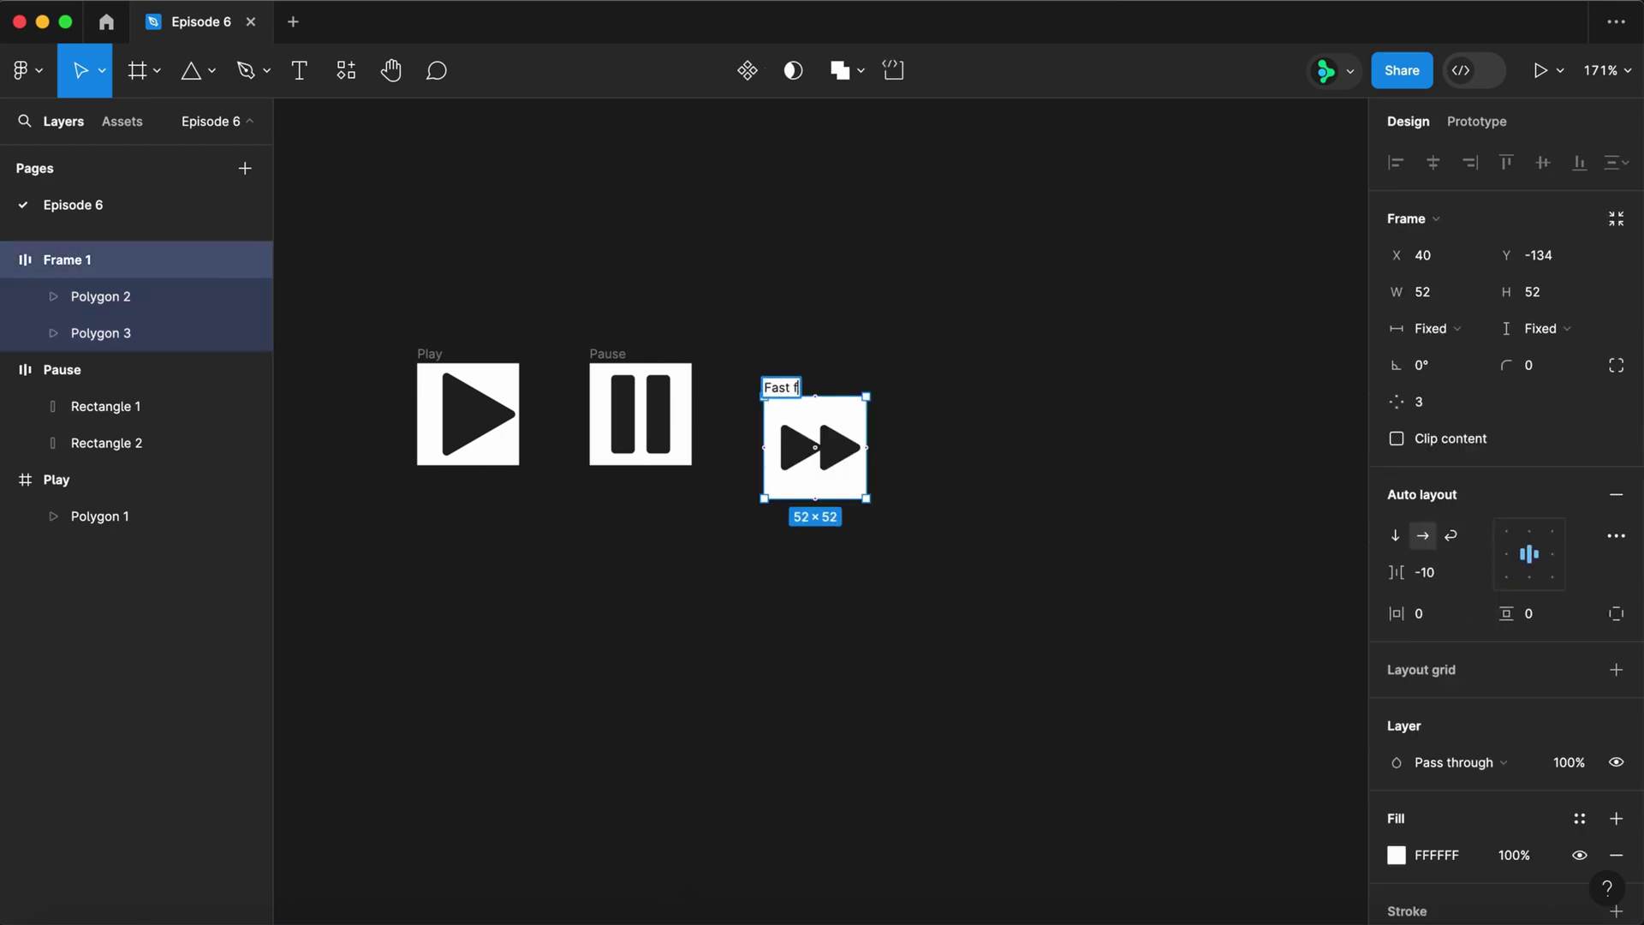
type("orward")
key("Return")
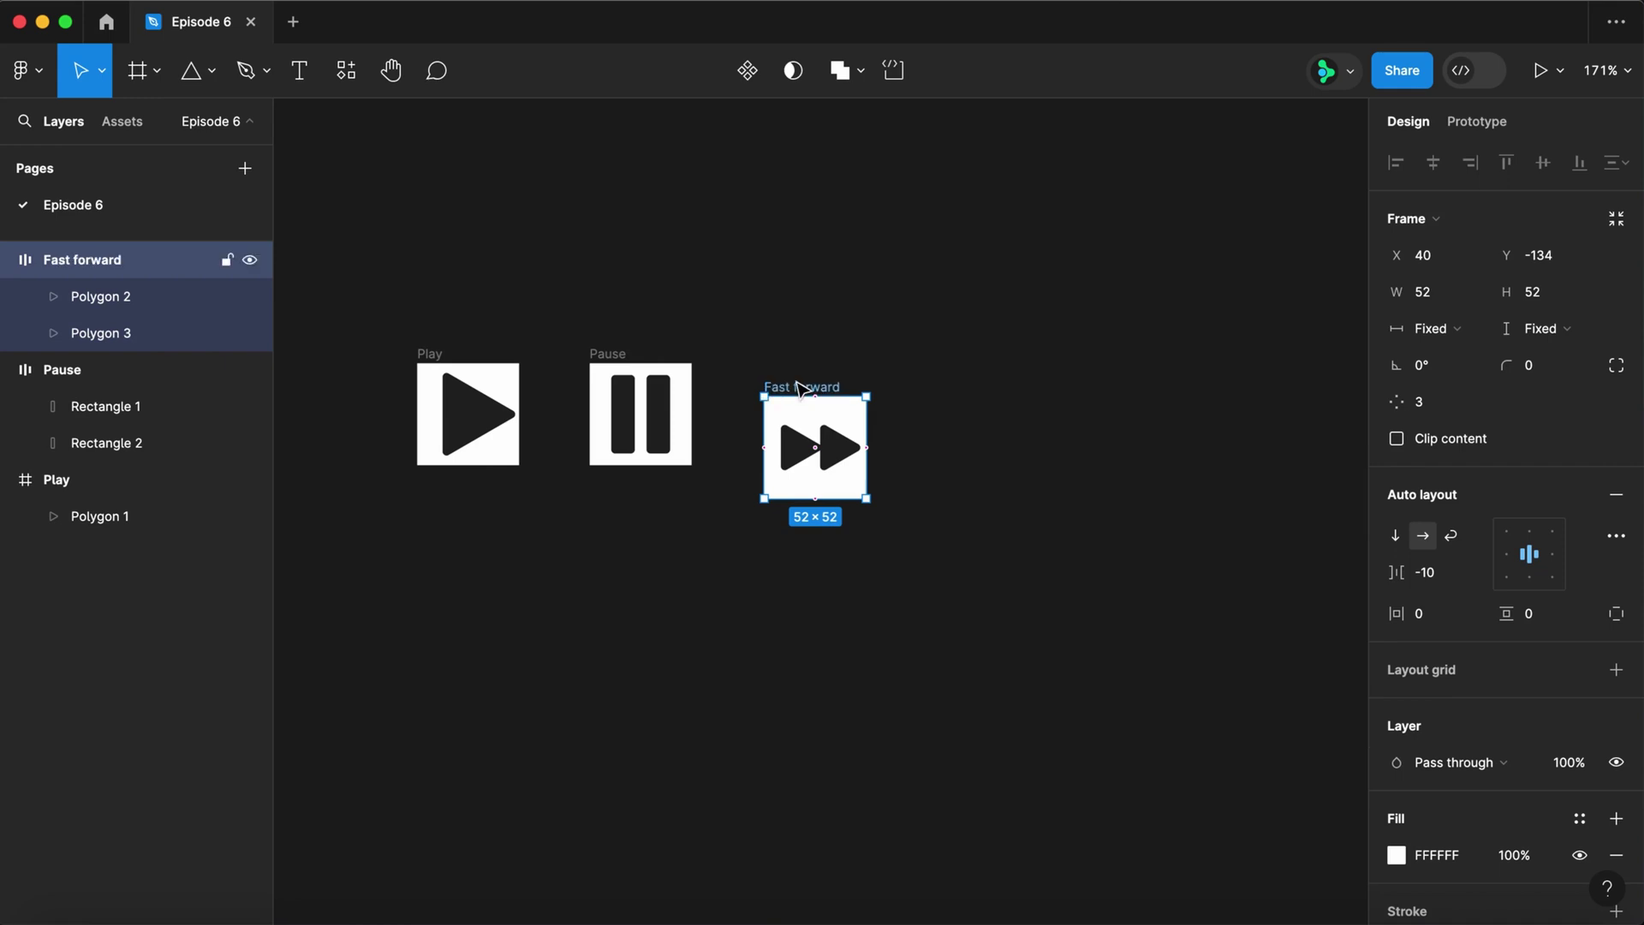
- Duplicate Fast forward, rotate both triangles 90° to point left, and name the copy Rewind
left_click_drag(787, 392, 930, 392)
left_click(999, 465)
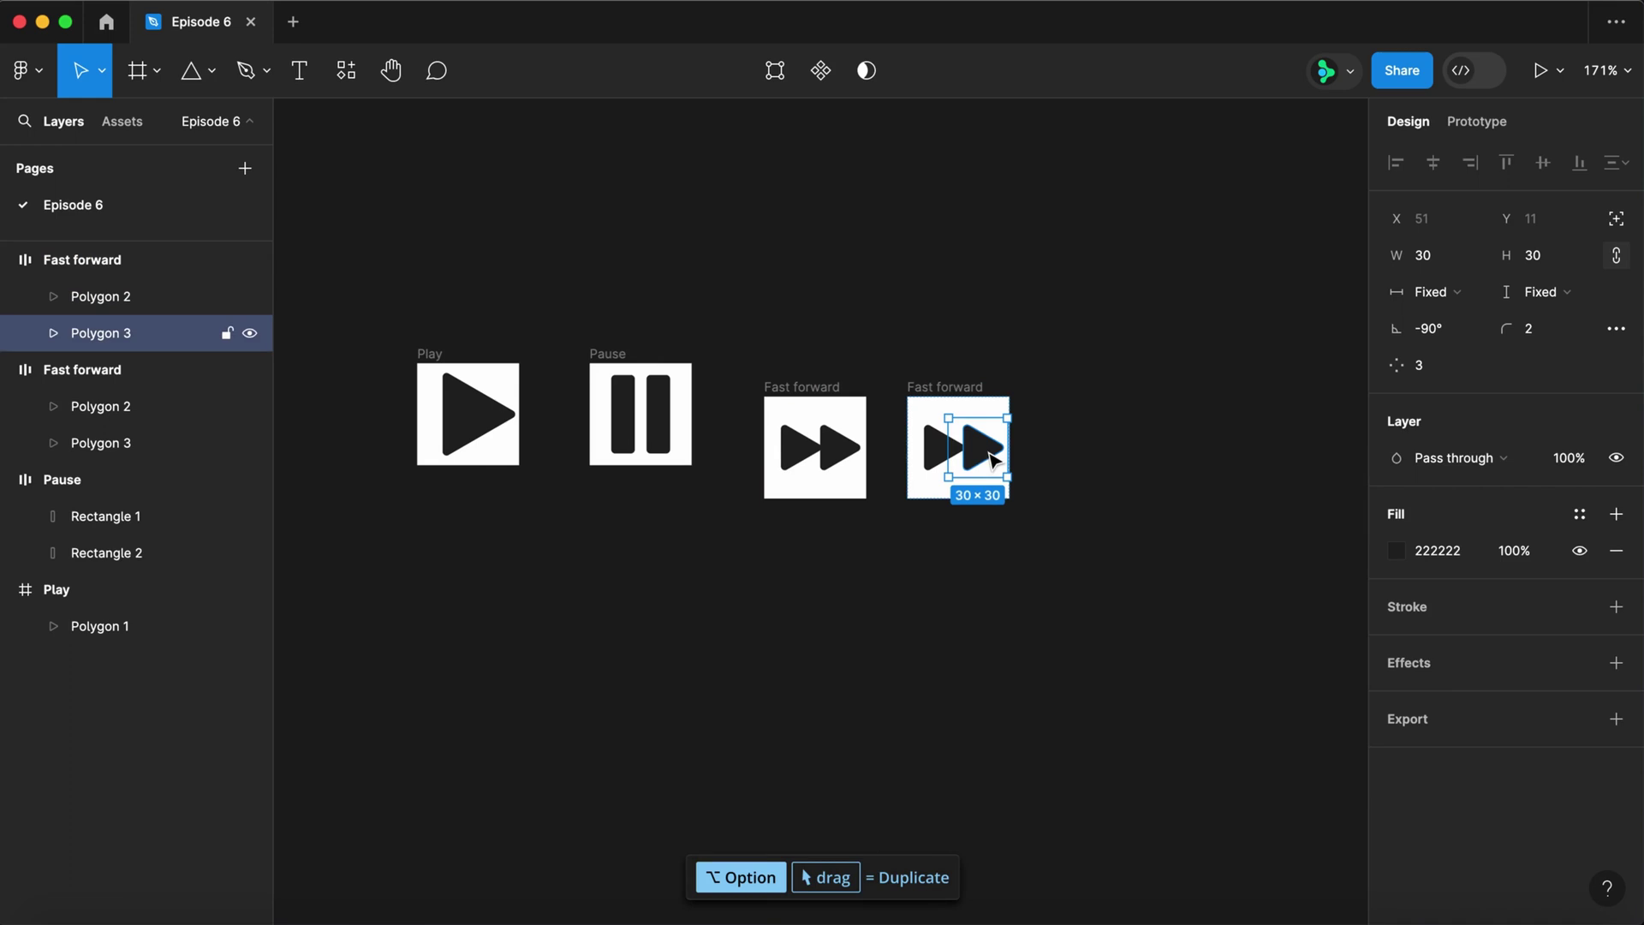
left_click(942, 447, "shift")
left_click(1438, 328)
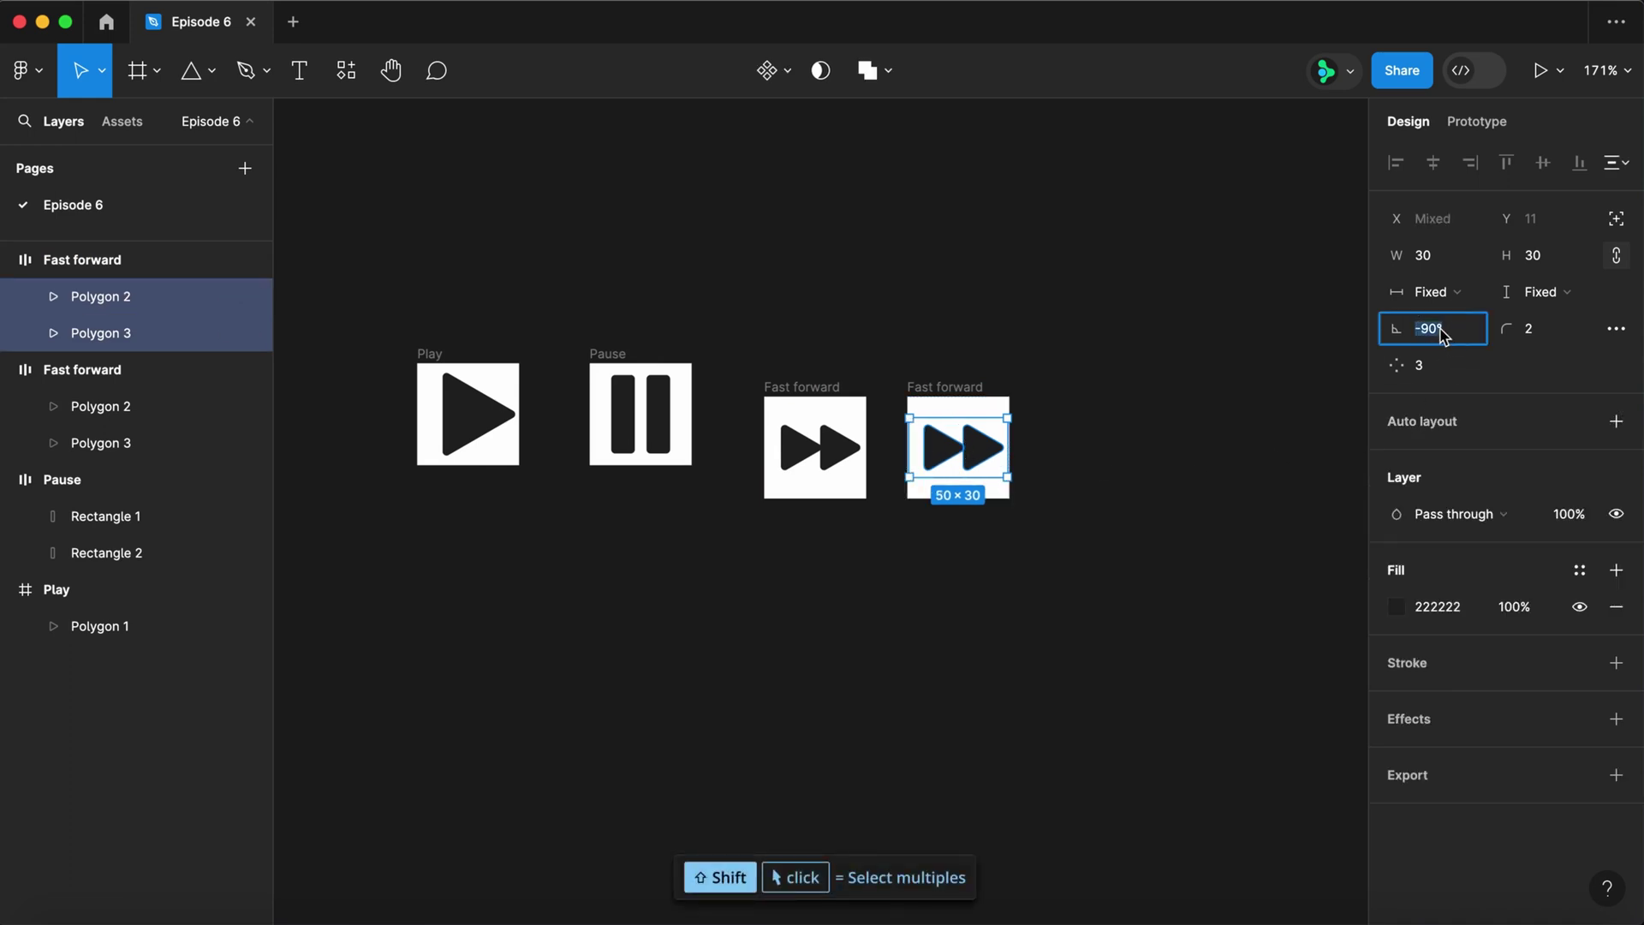
type("90")
key("Return")
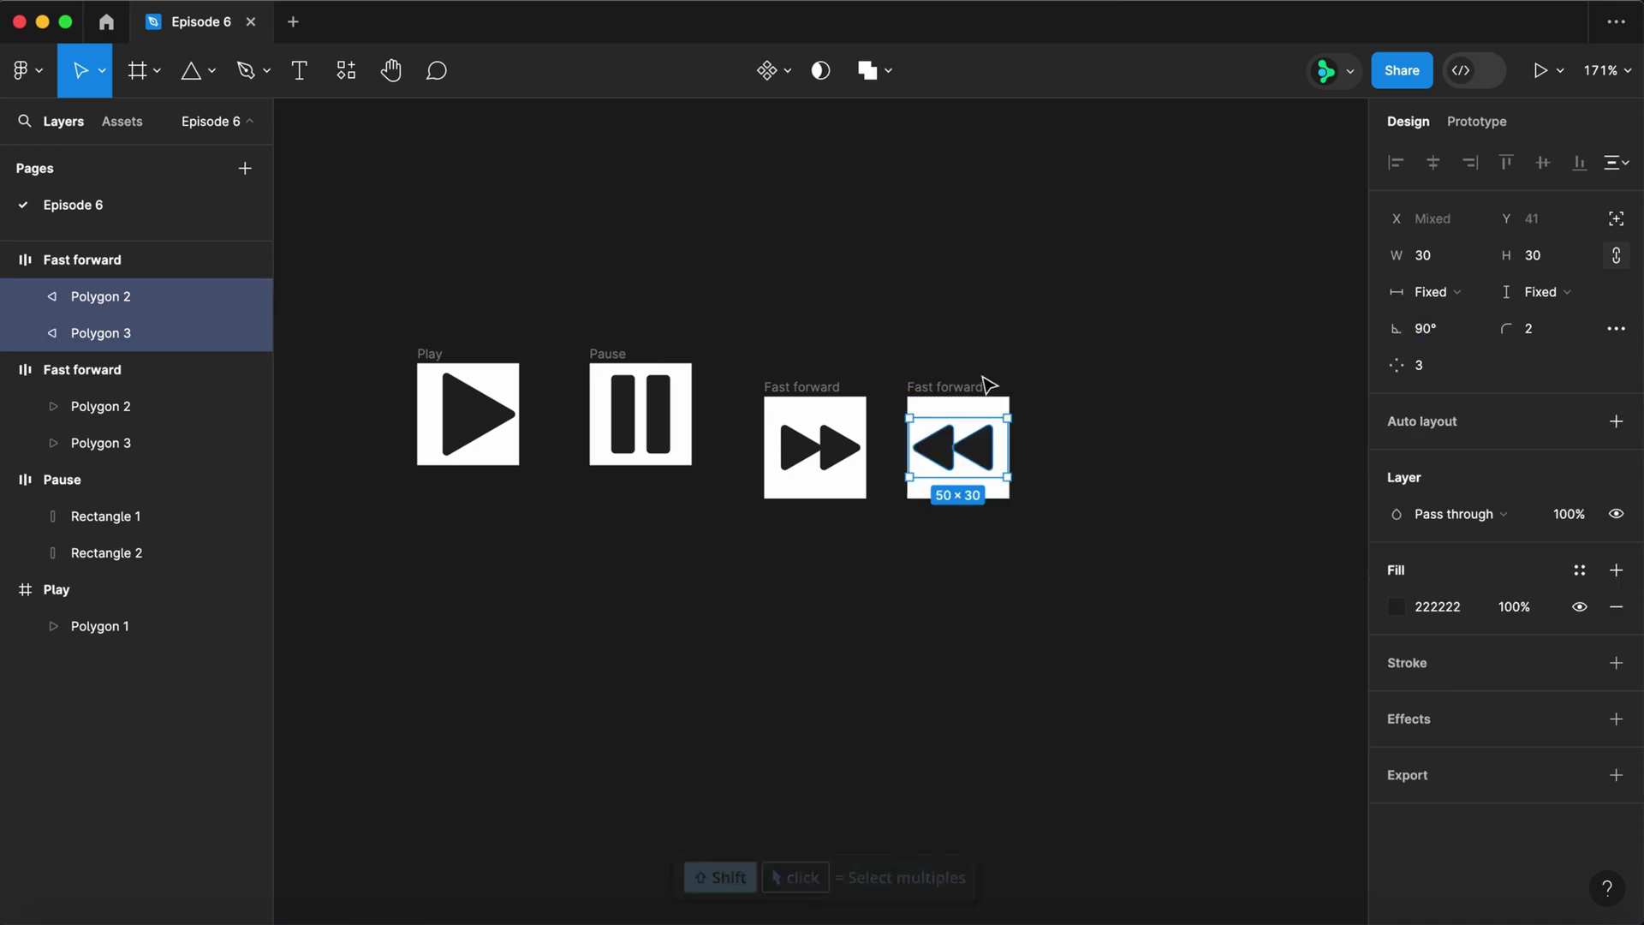
double_click(942, 386)
type("Rewind")
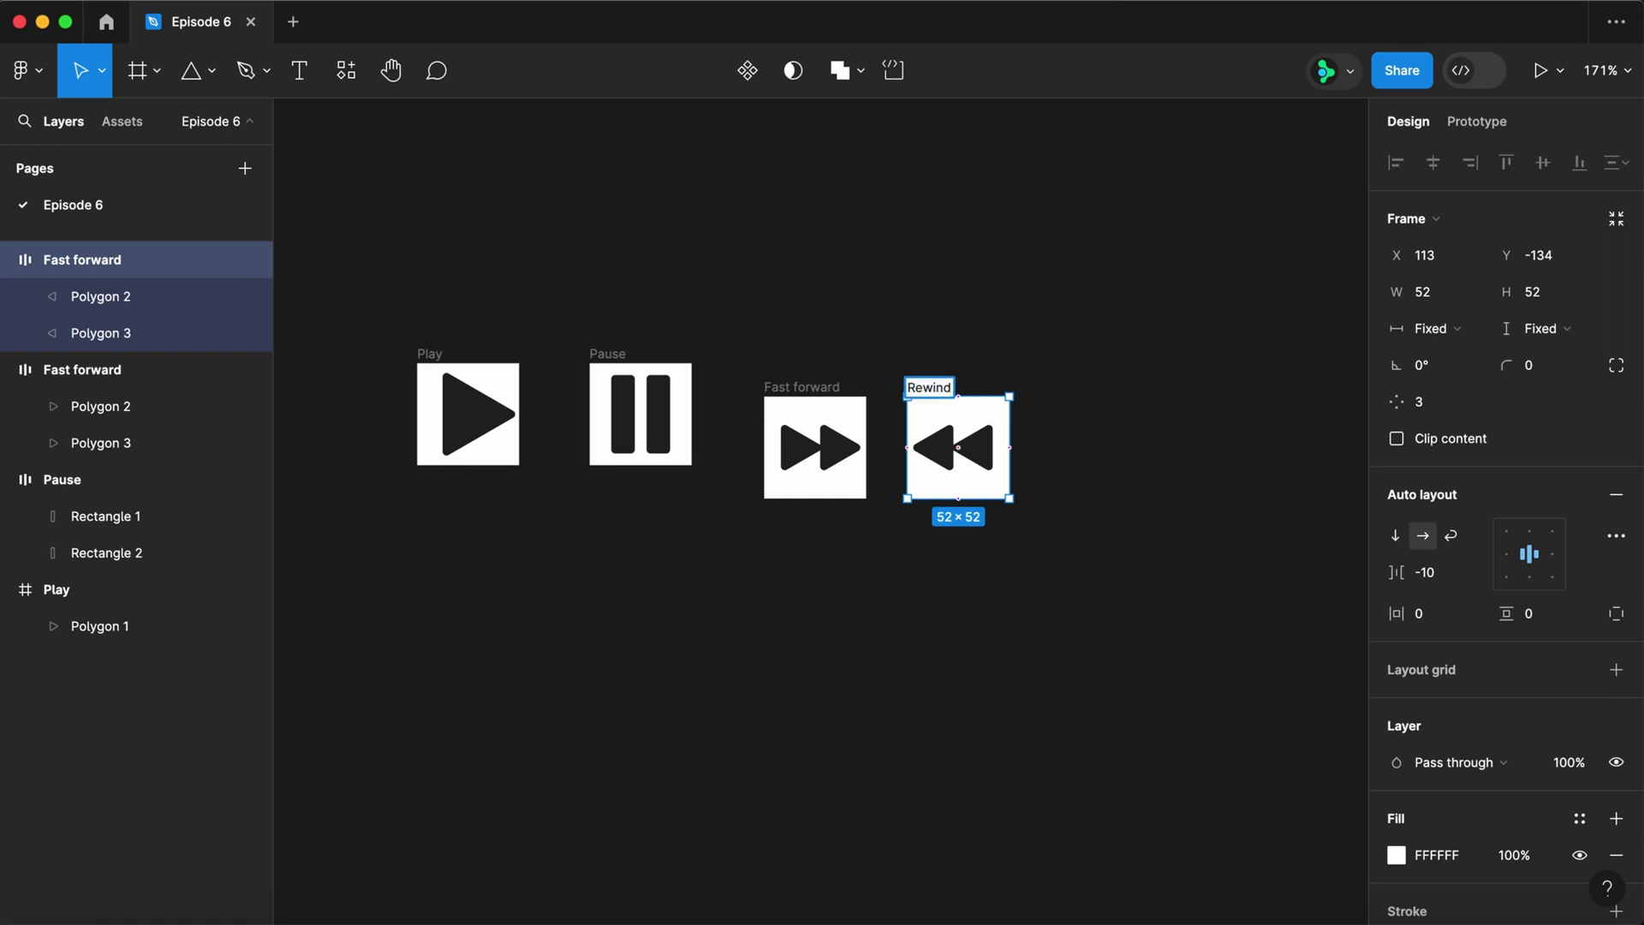
key("Return")
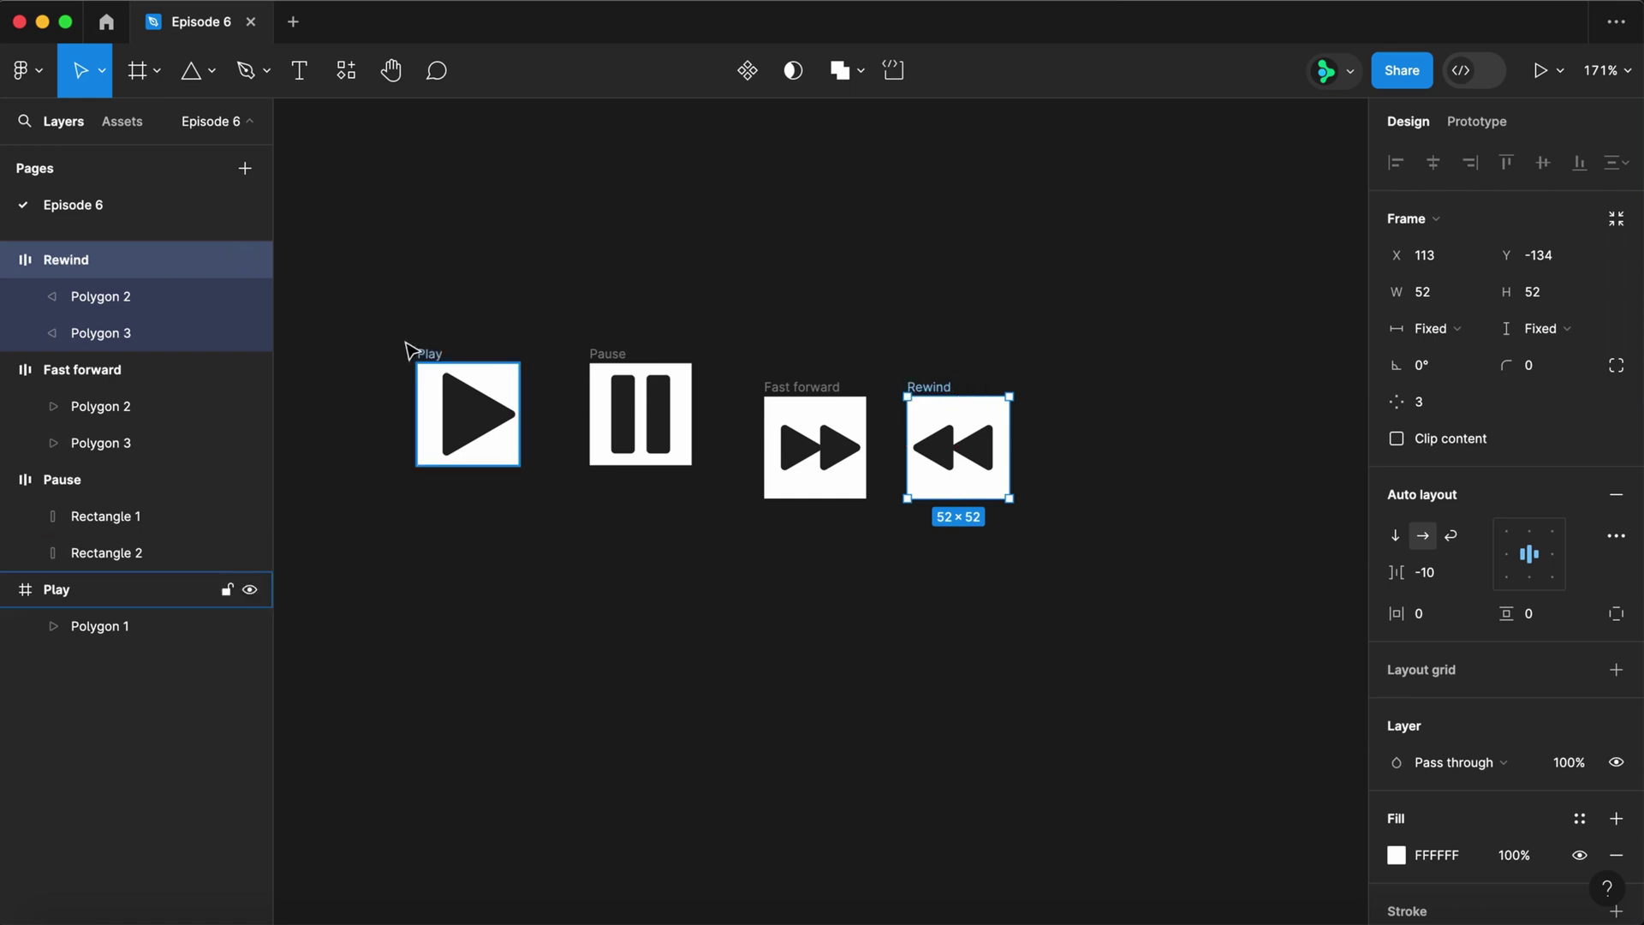
- Combine the four icon frames into a component set named Controls
left_click_drag(383, 316, 1060, 540)
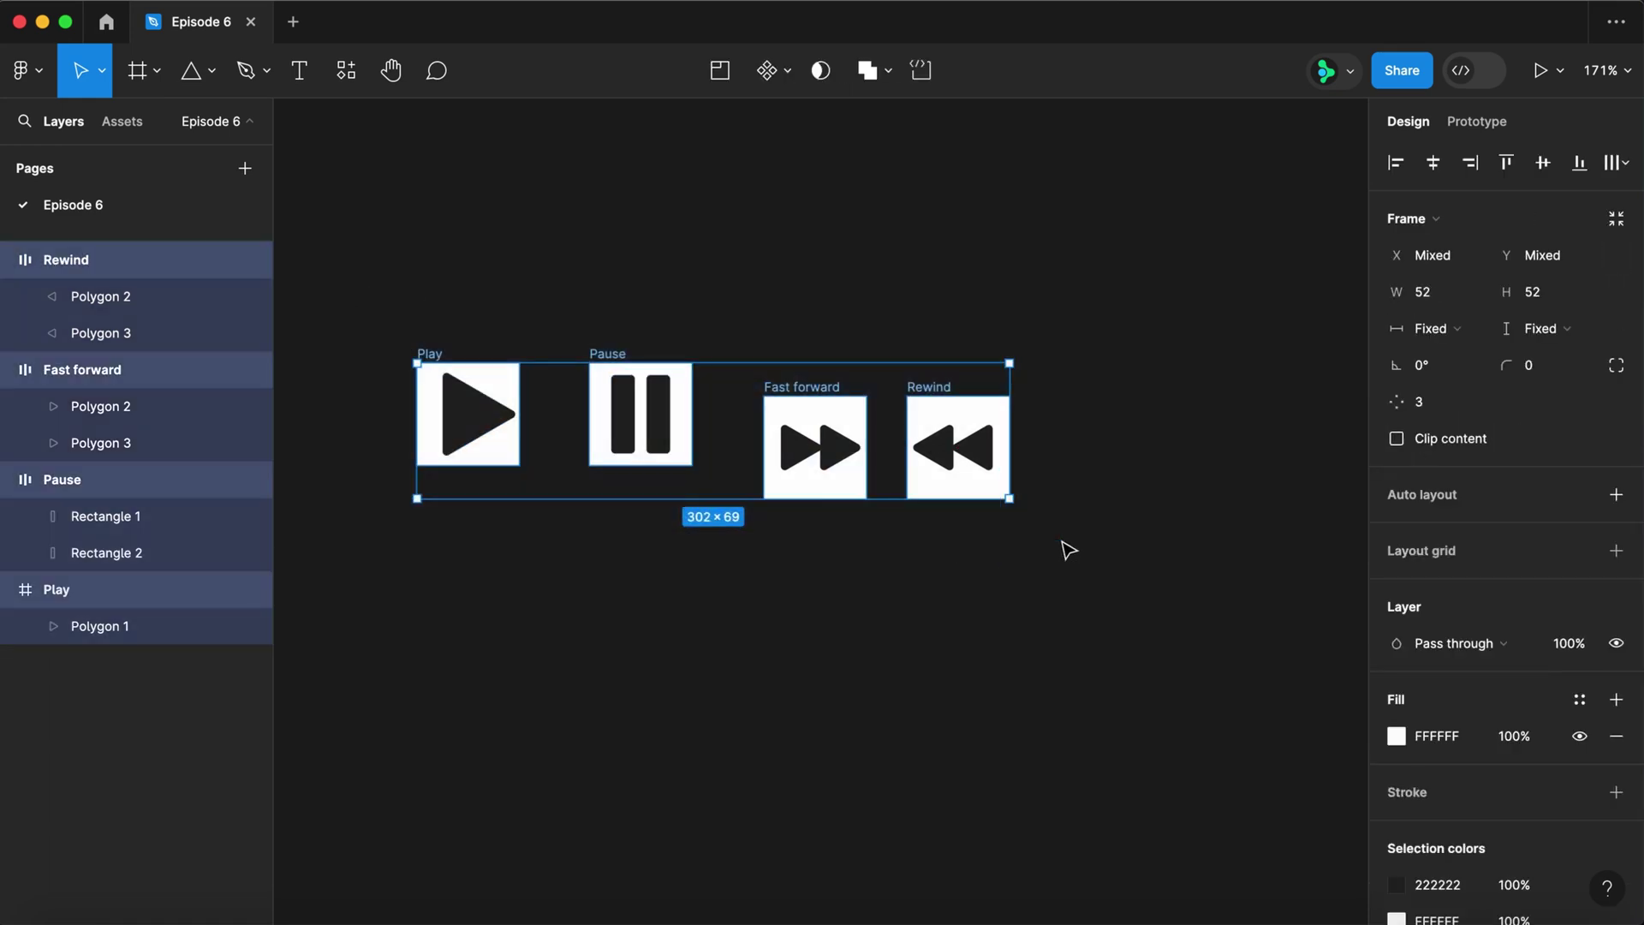
left_click(787, 75)
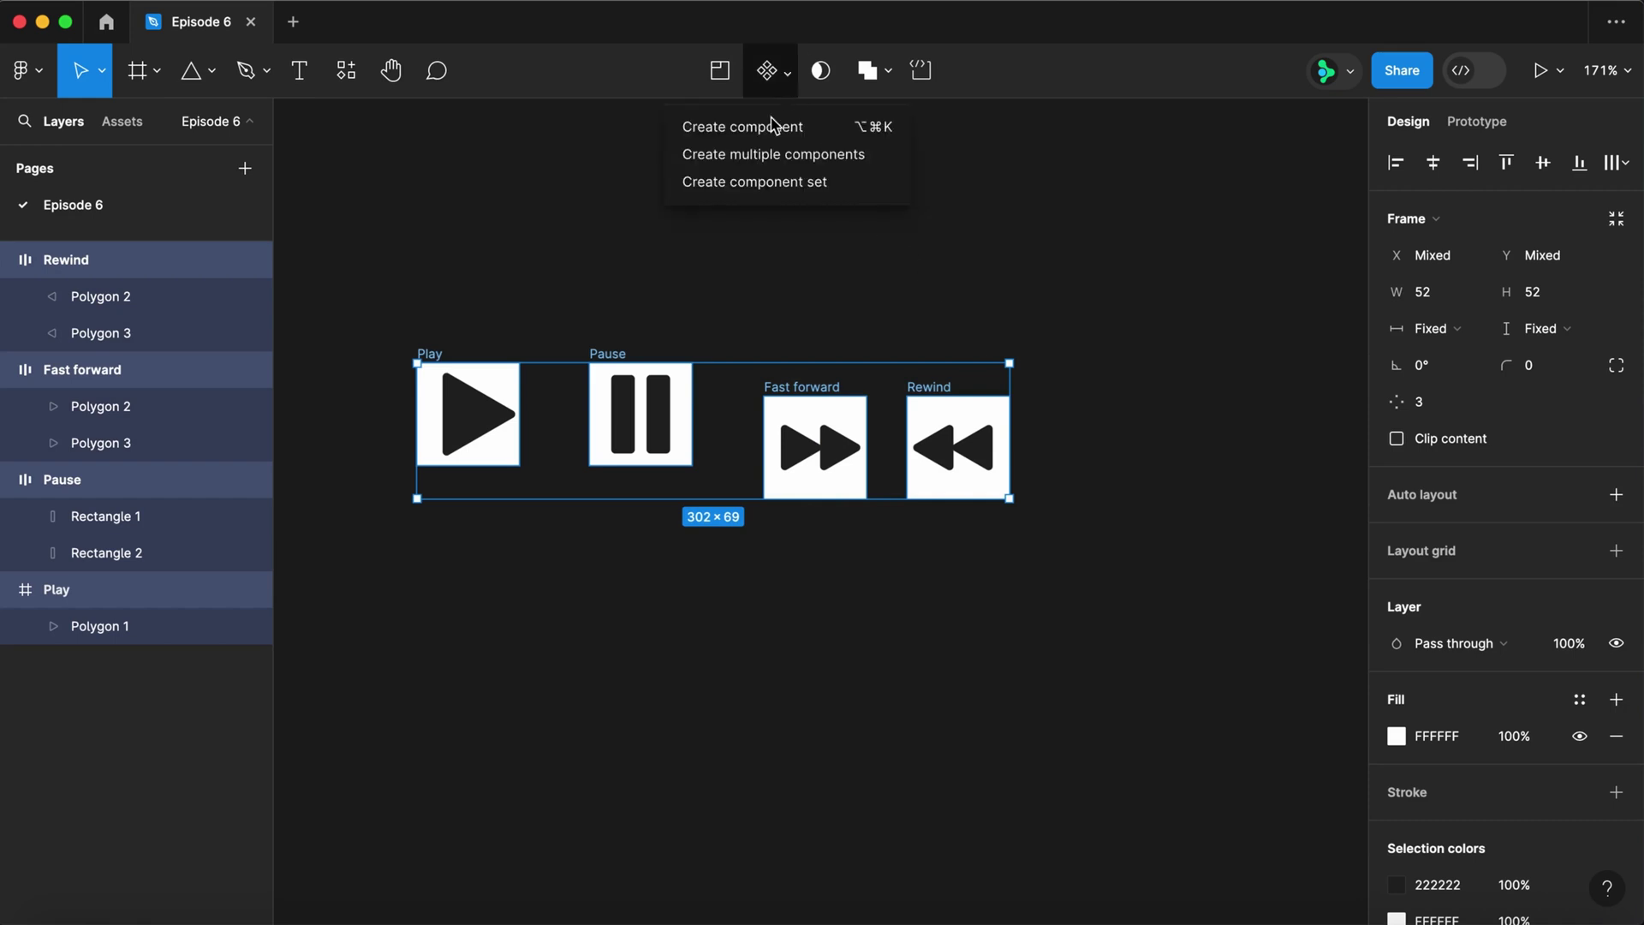
left_click(762, 184)
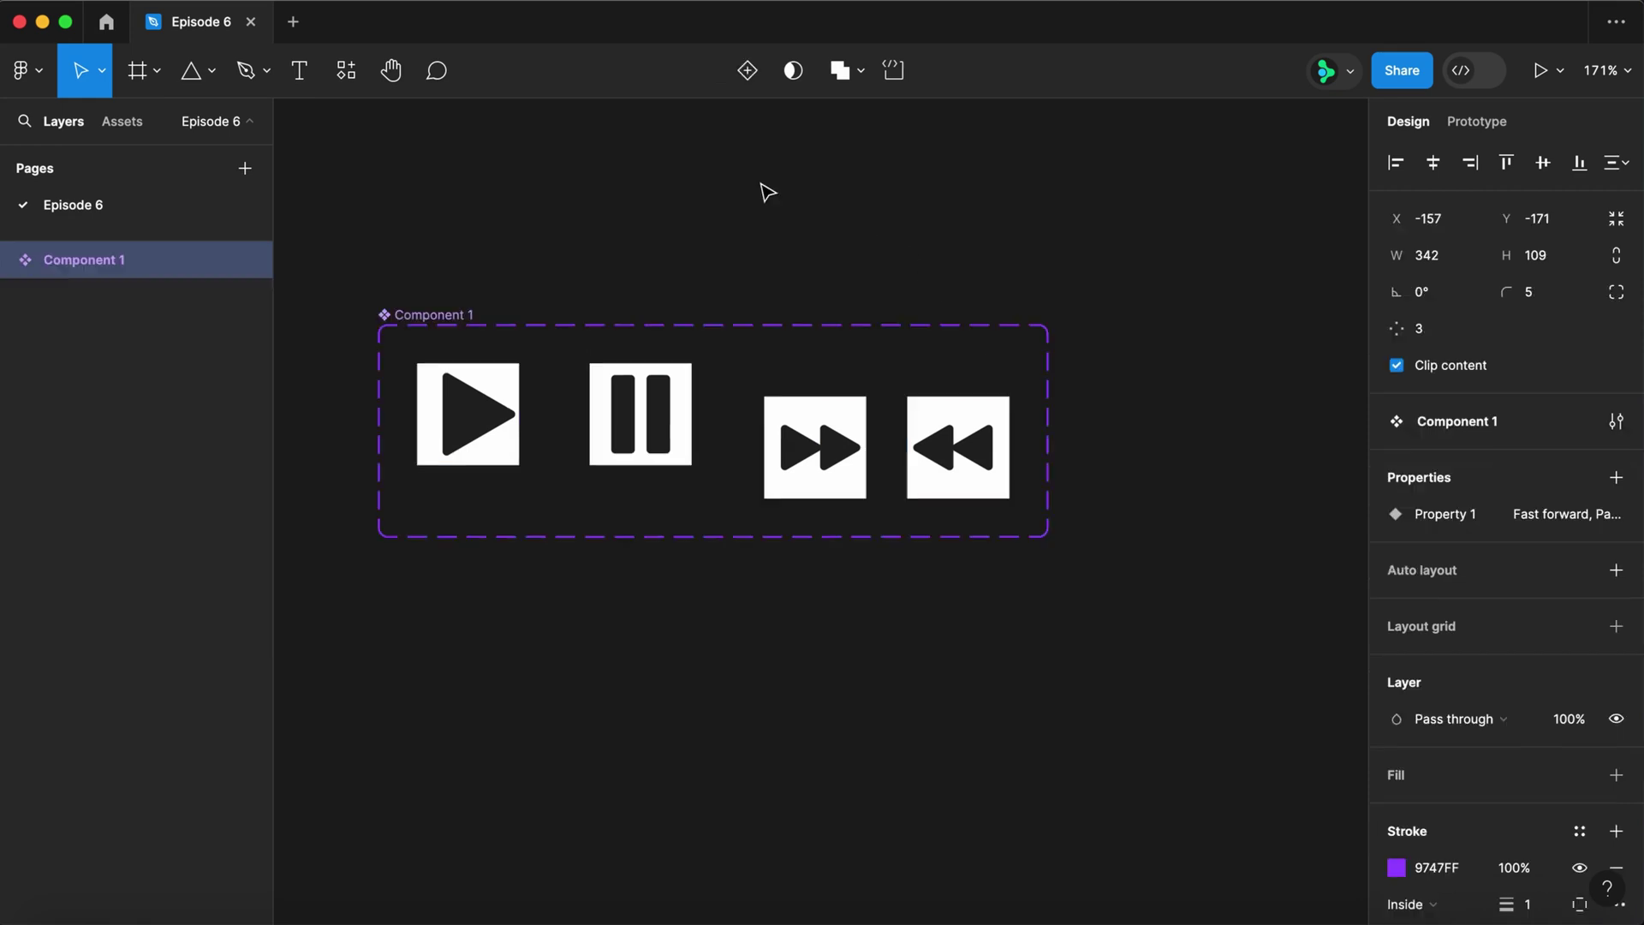
double_click(437, 315)
type("Controls")
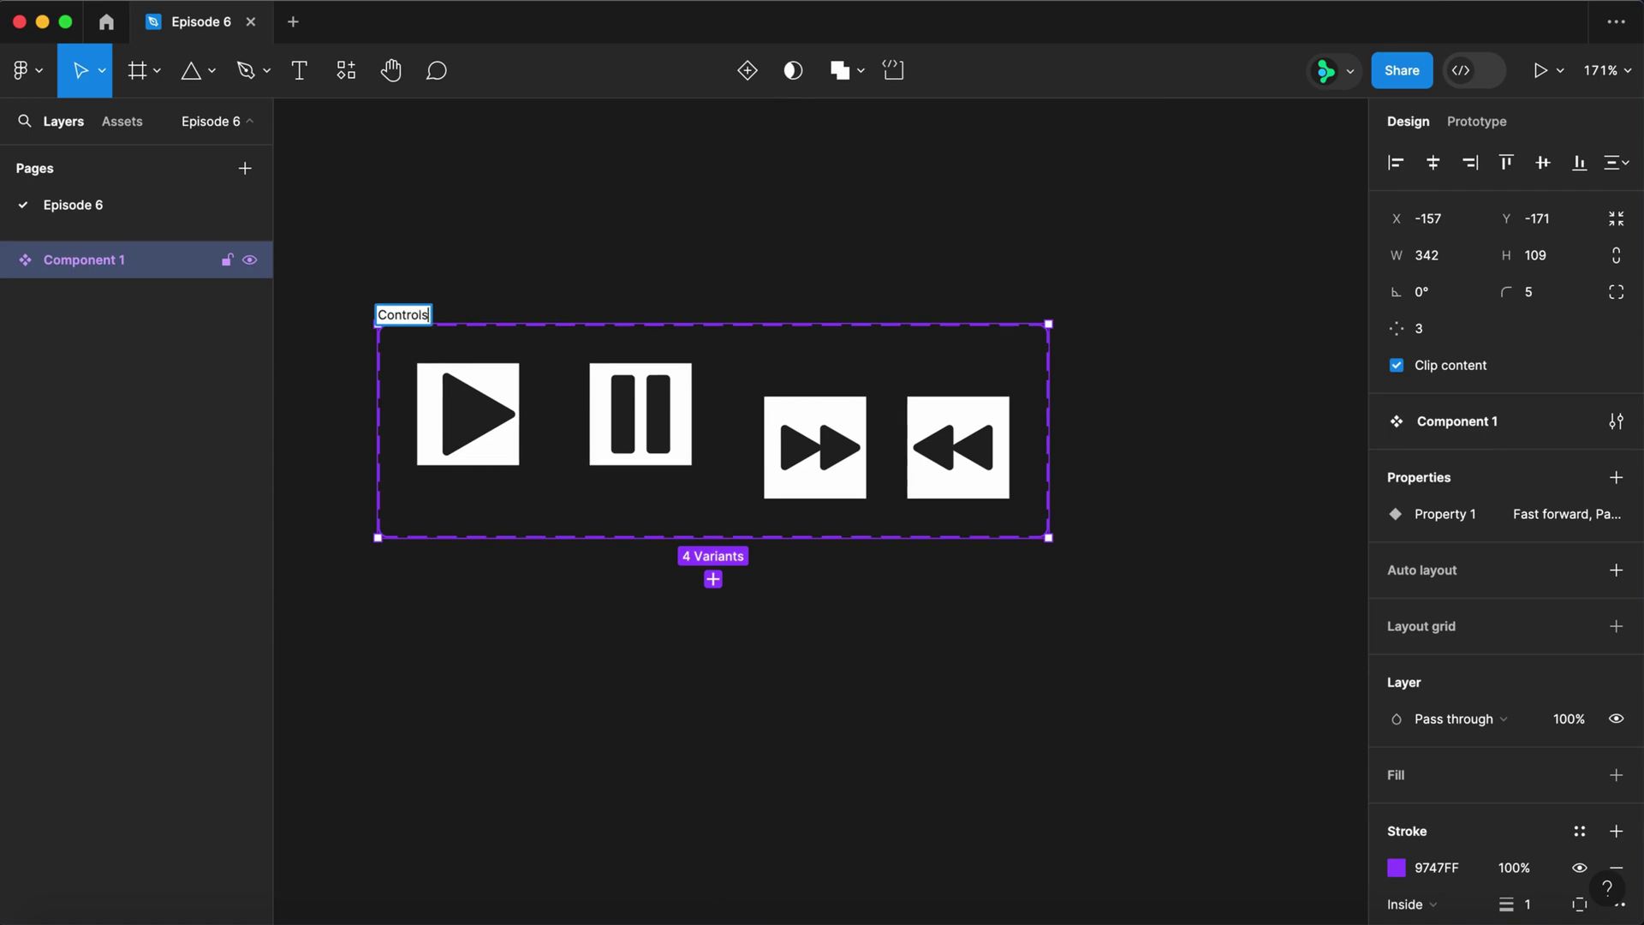
key("Return")
- Apply auto layout with 20 spacing to Controls and rename its variant property to Button
key("shift+a")
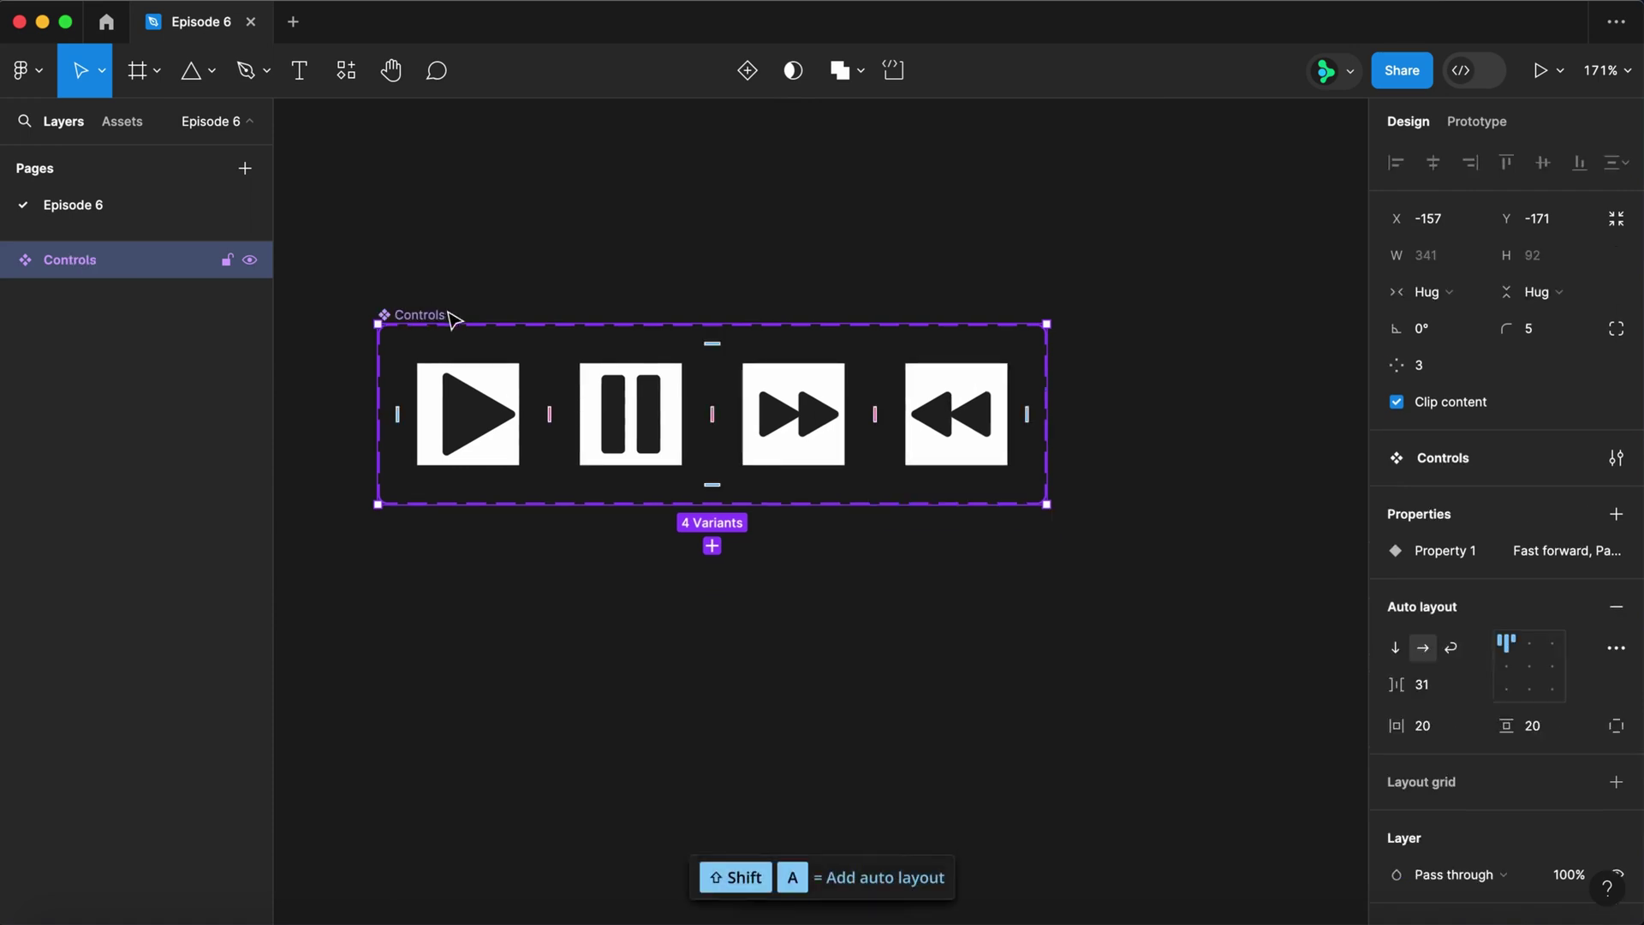
left_click(1456, 694)
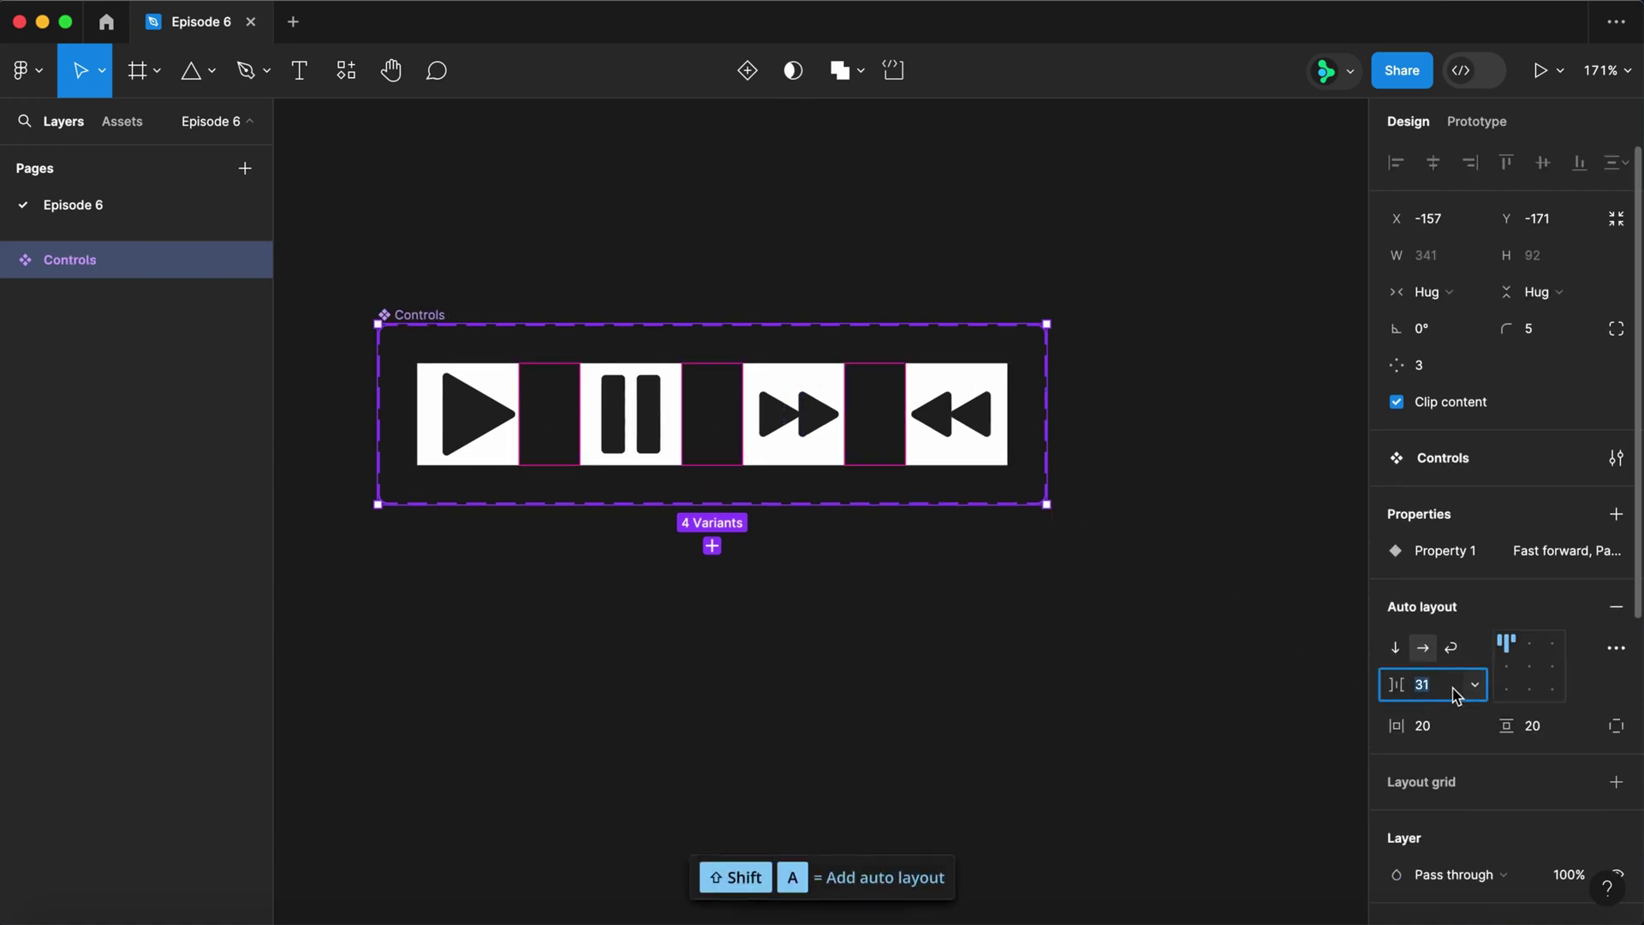
type("20")
key("Return")
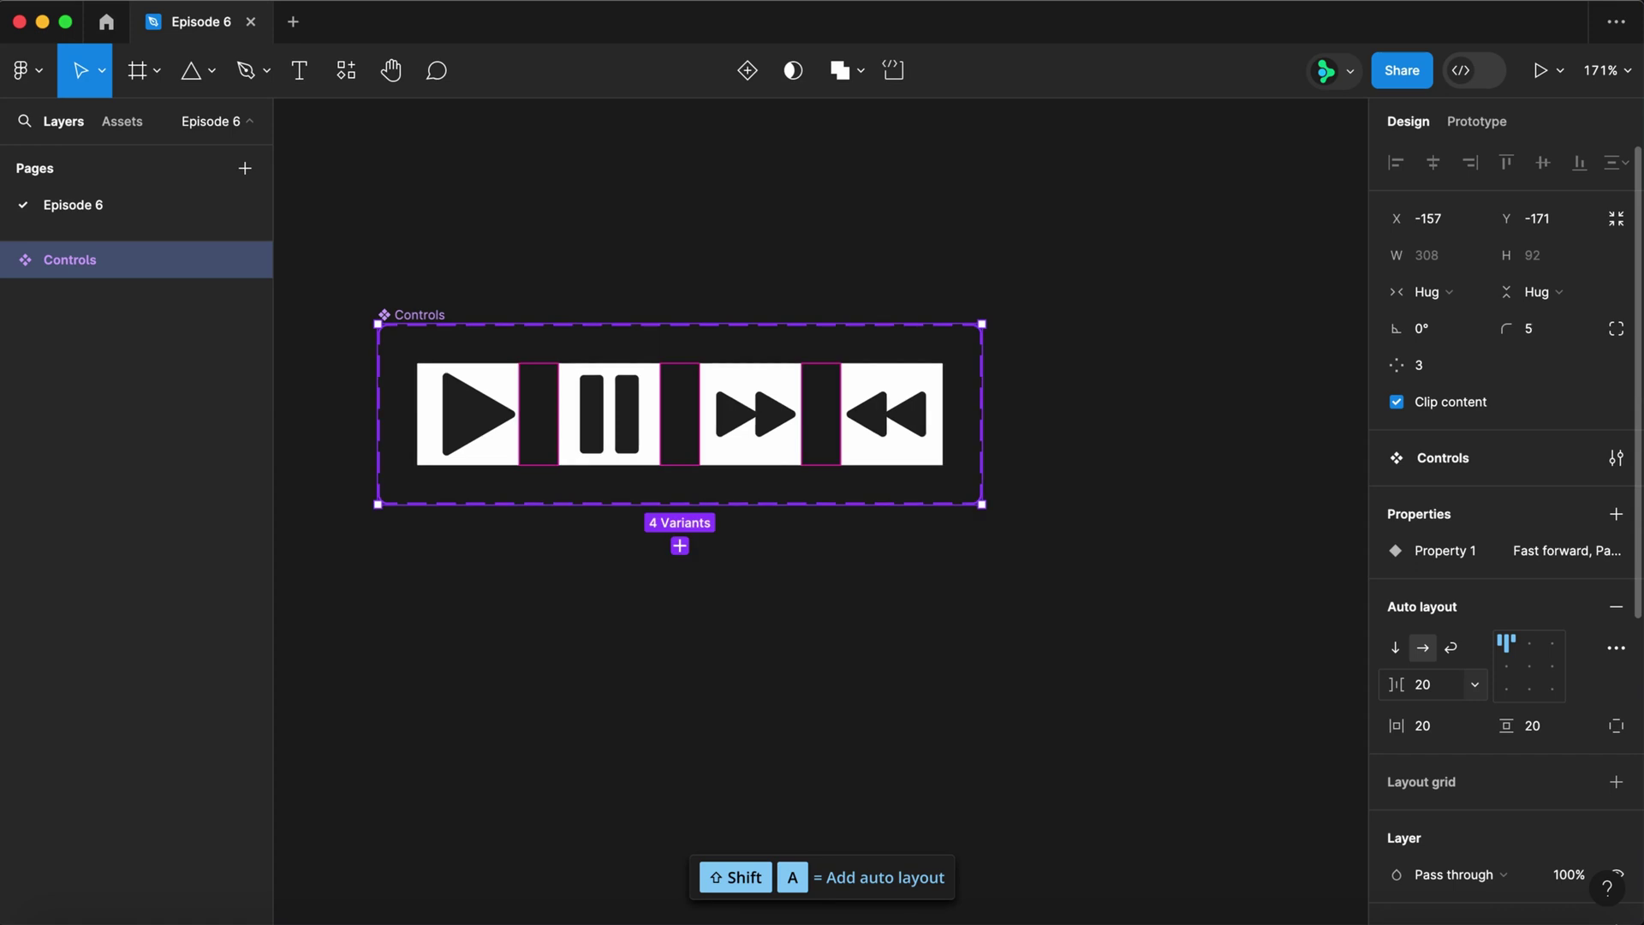
double_click(1453, 554)
type("Button")
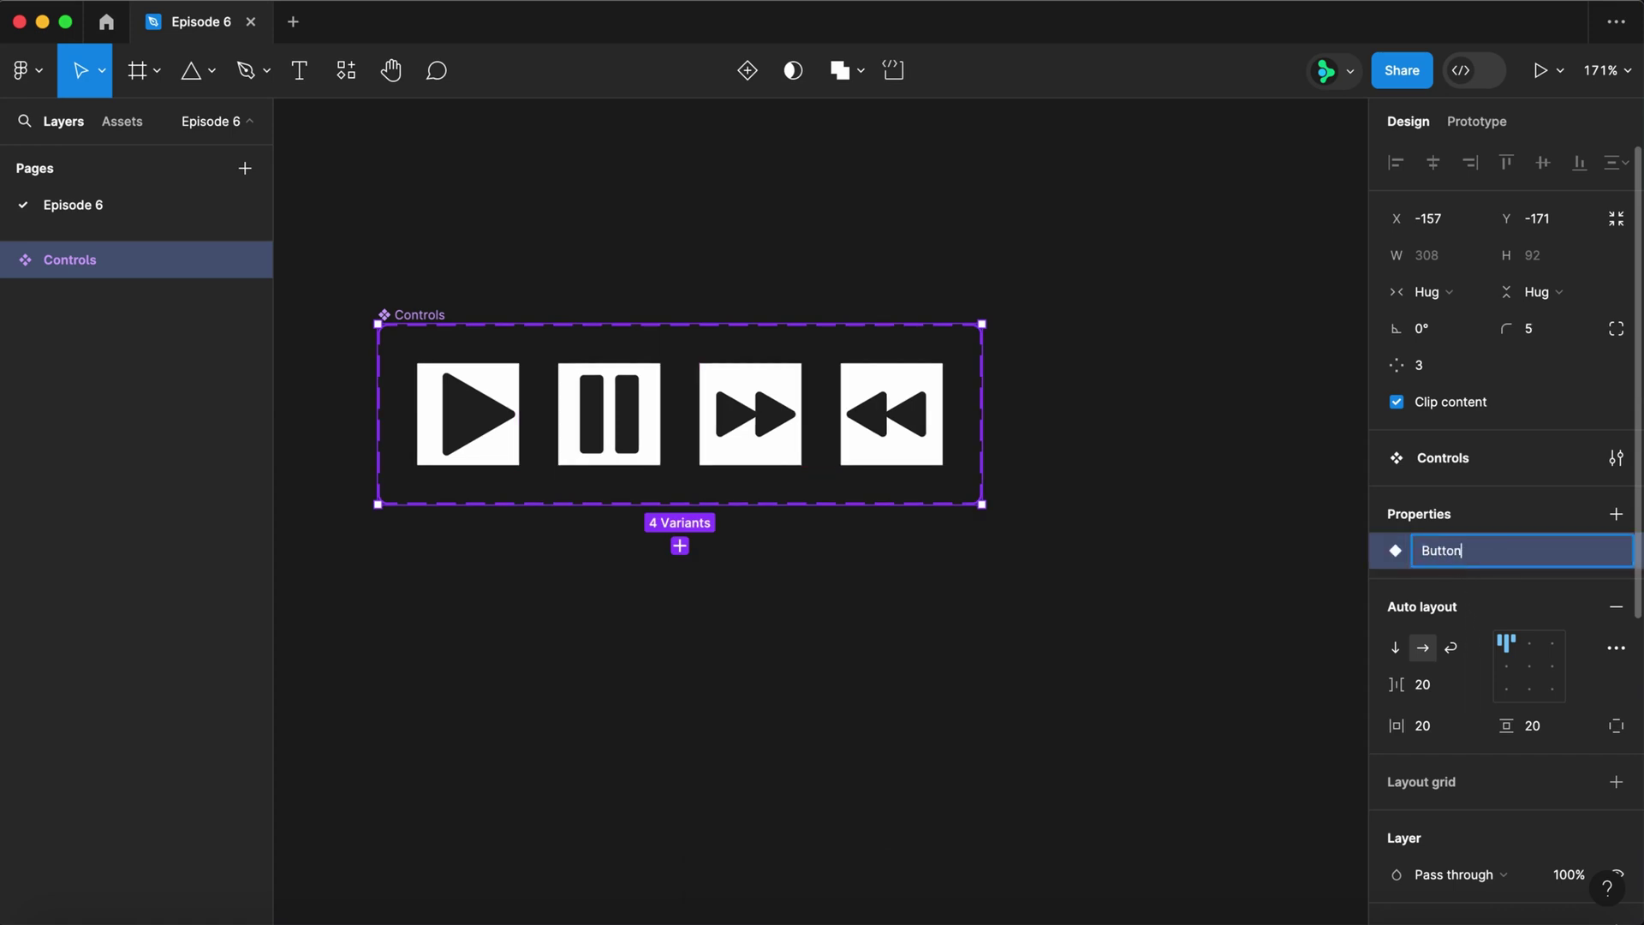
key("Return")
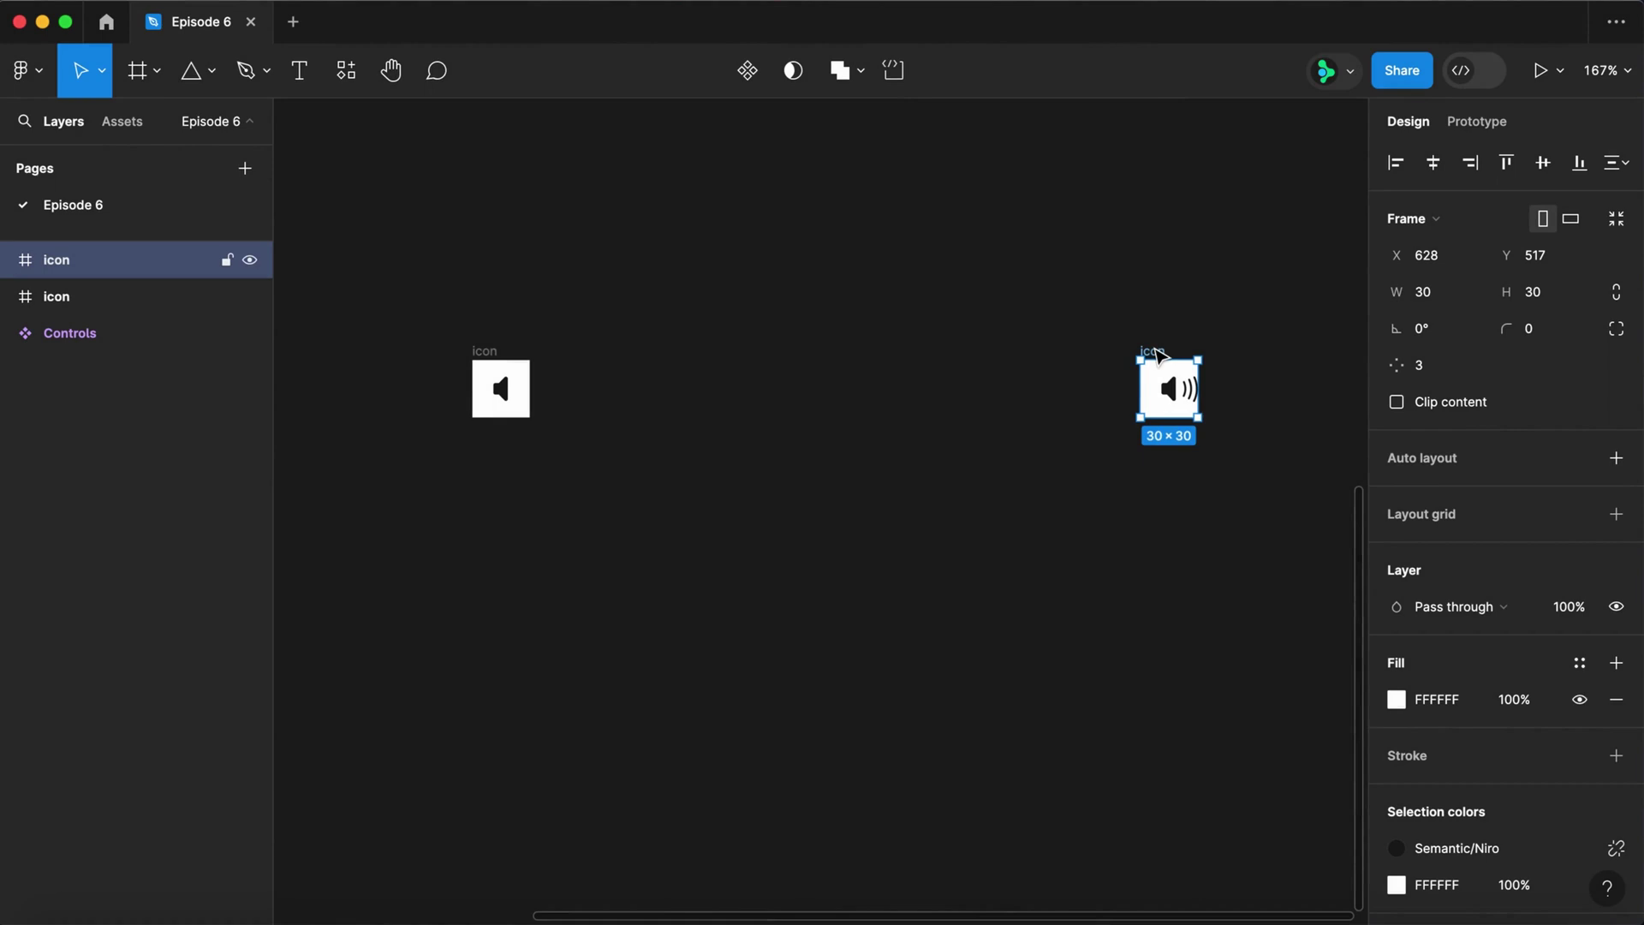
- Rename the right icon frame up and the left icon frame down
double_click(1154, 350)
type("up")
left_click(486, 351)
double_click(486, 351)
type("down")
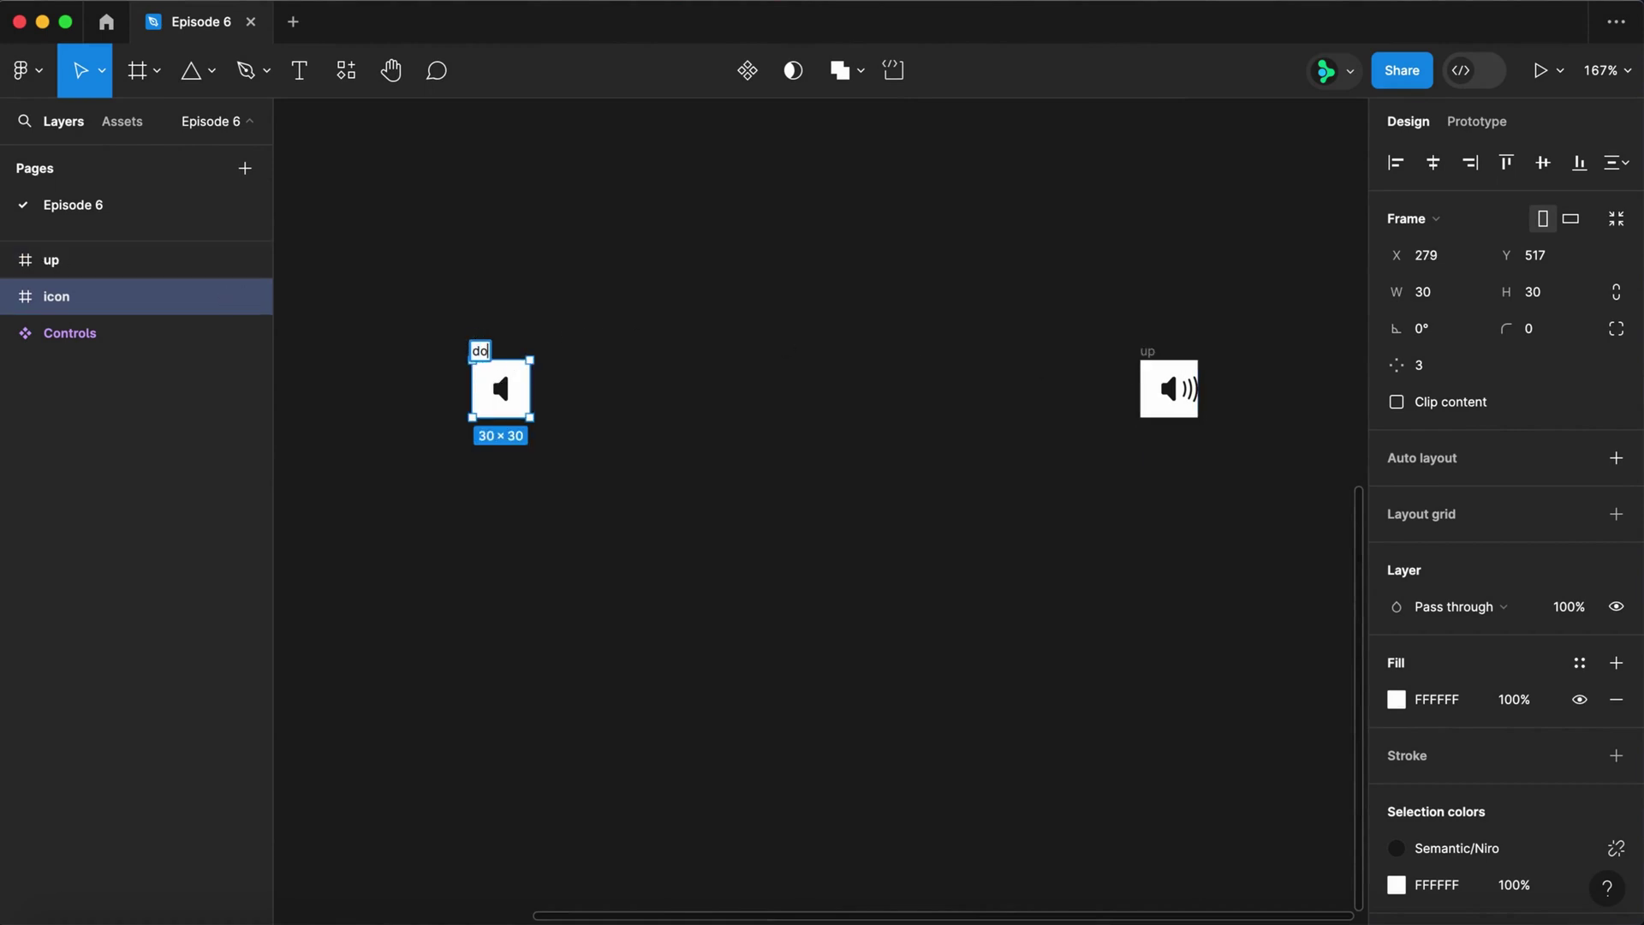
left_click(590, 369)
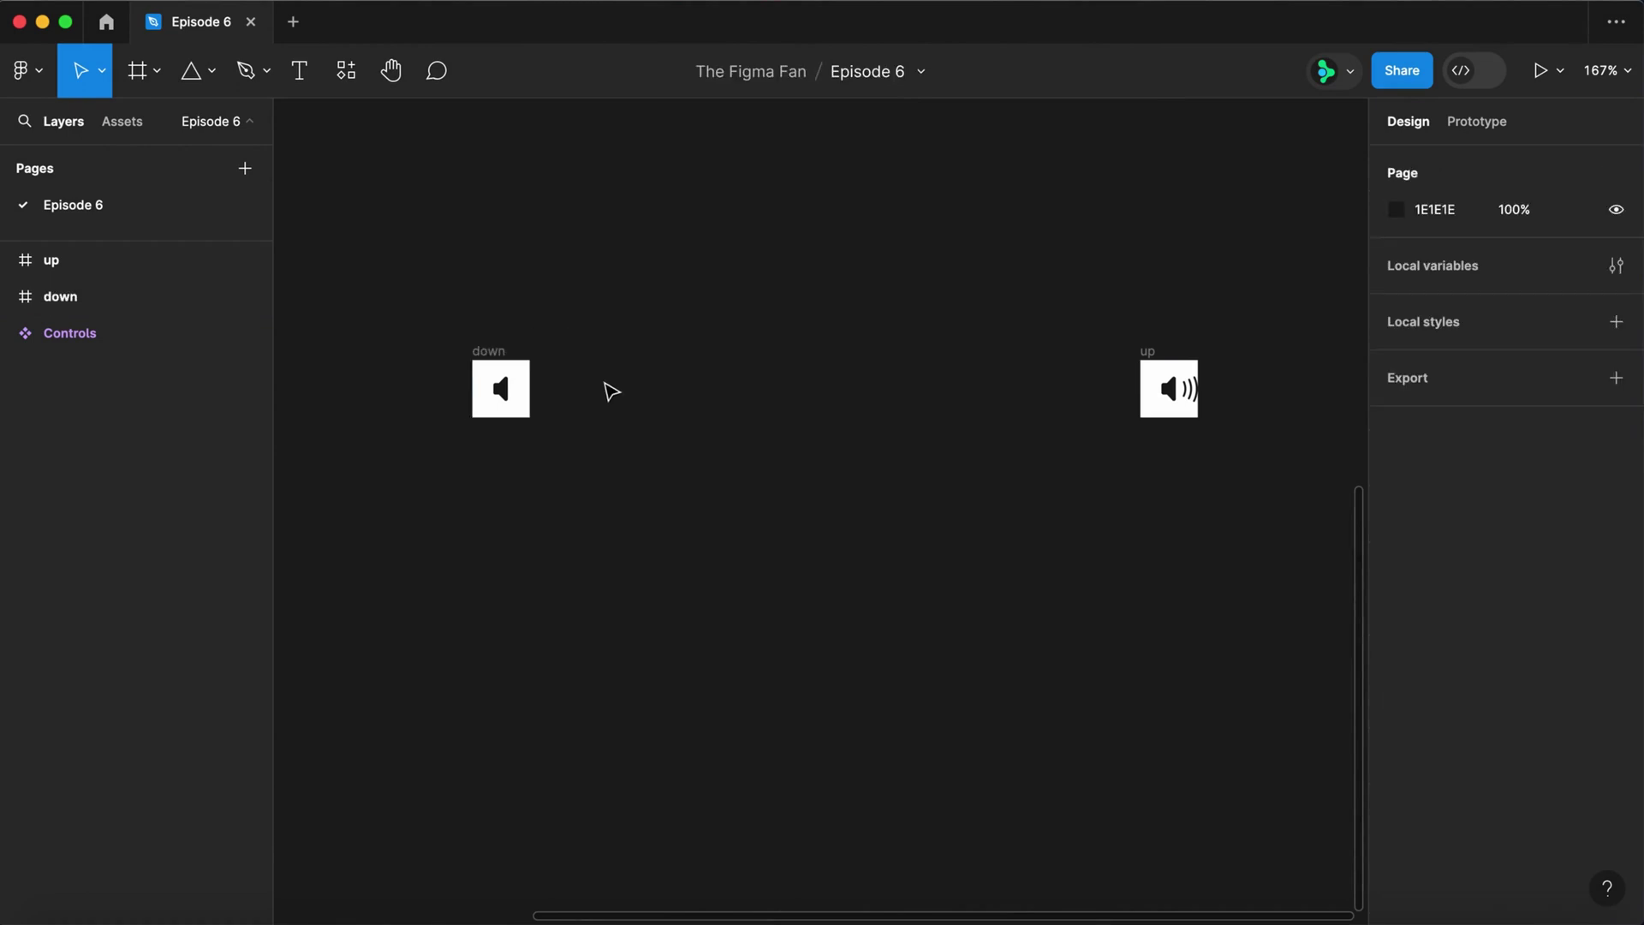
- Draw a 256×8 frame between the two icons with corner radius 8
key("f")
left_click_drag(601, 371, 1057, 407)
left_click(1448, 297)
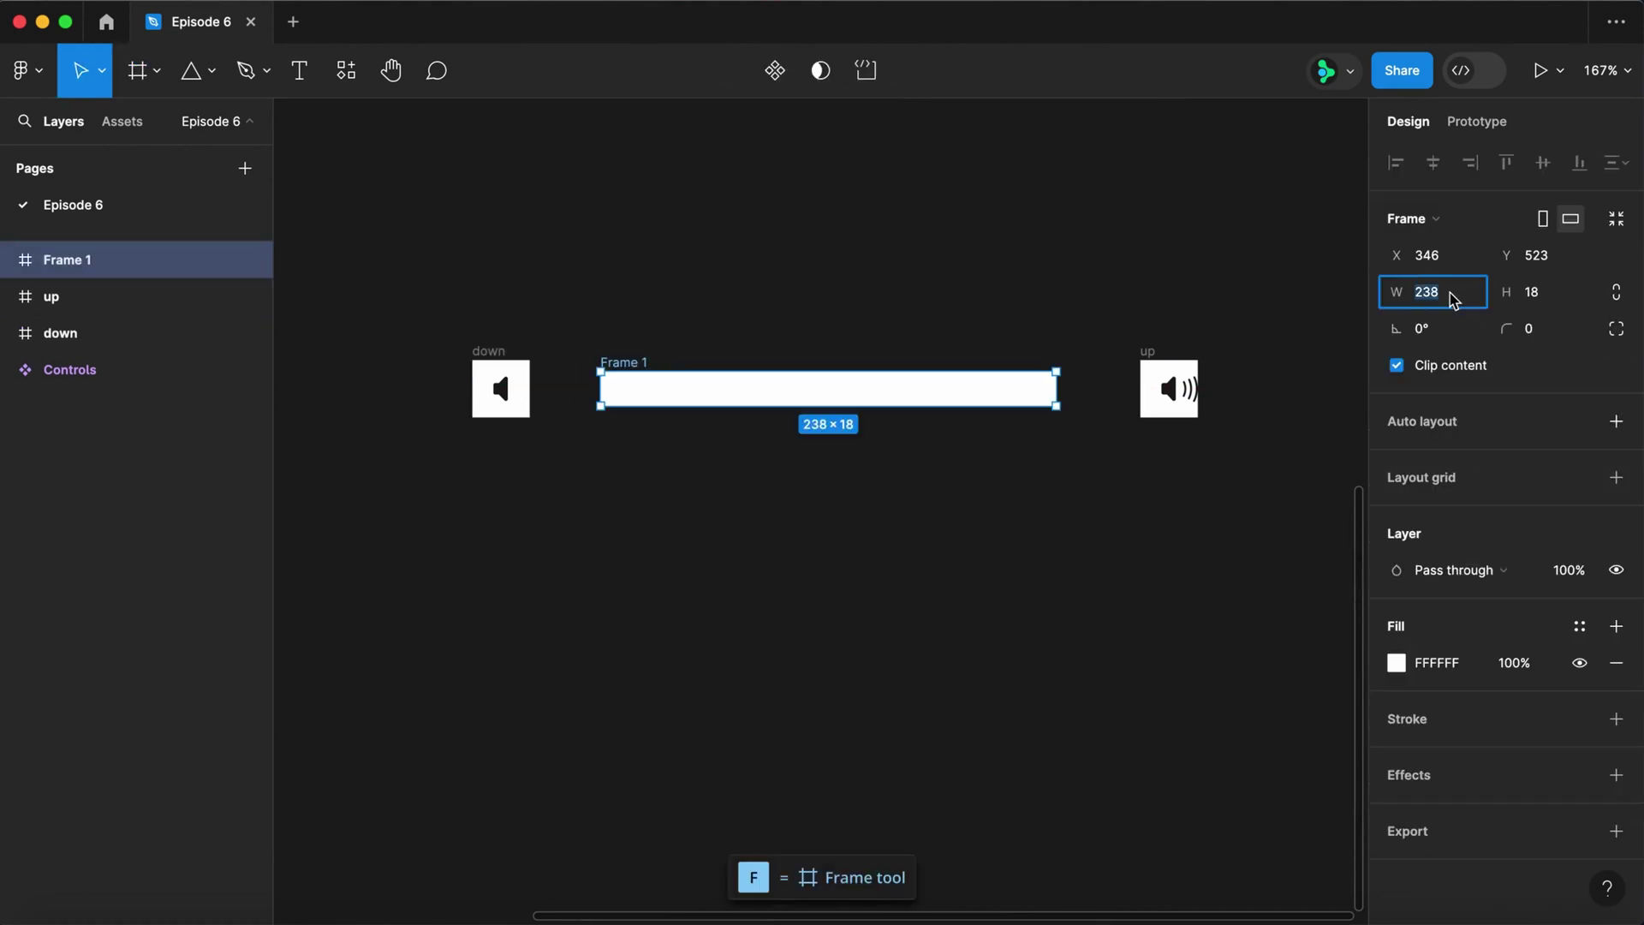
type("256")
key("Tab")
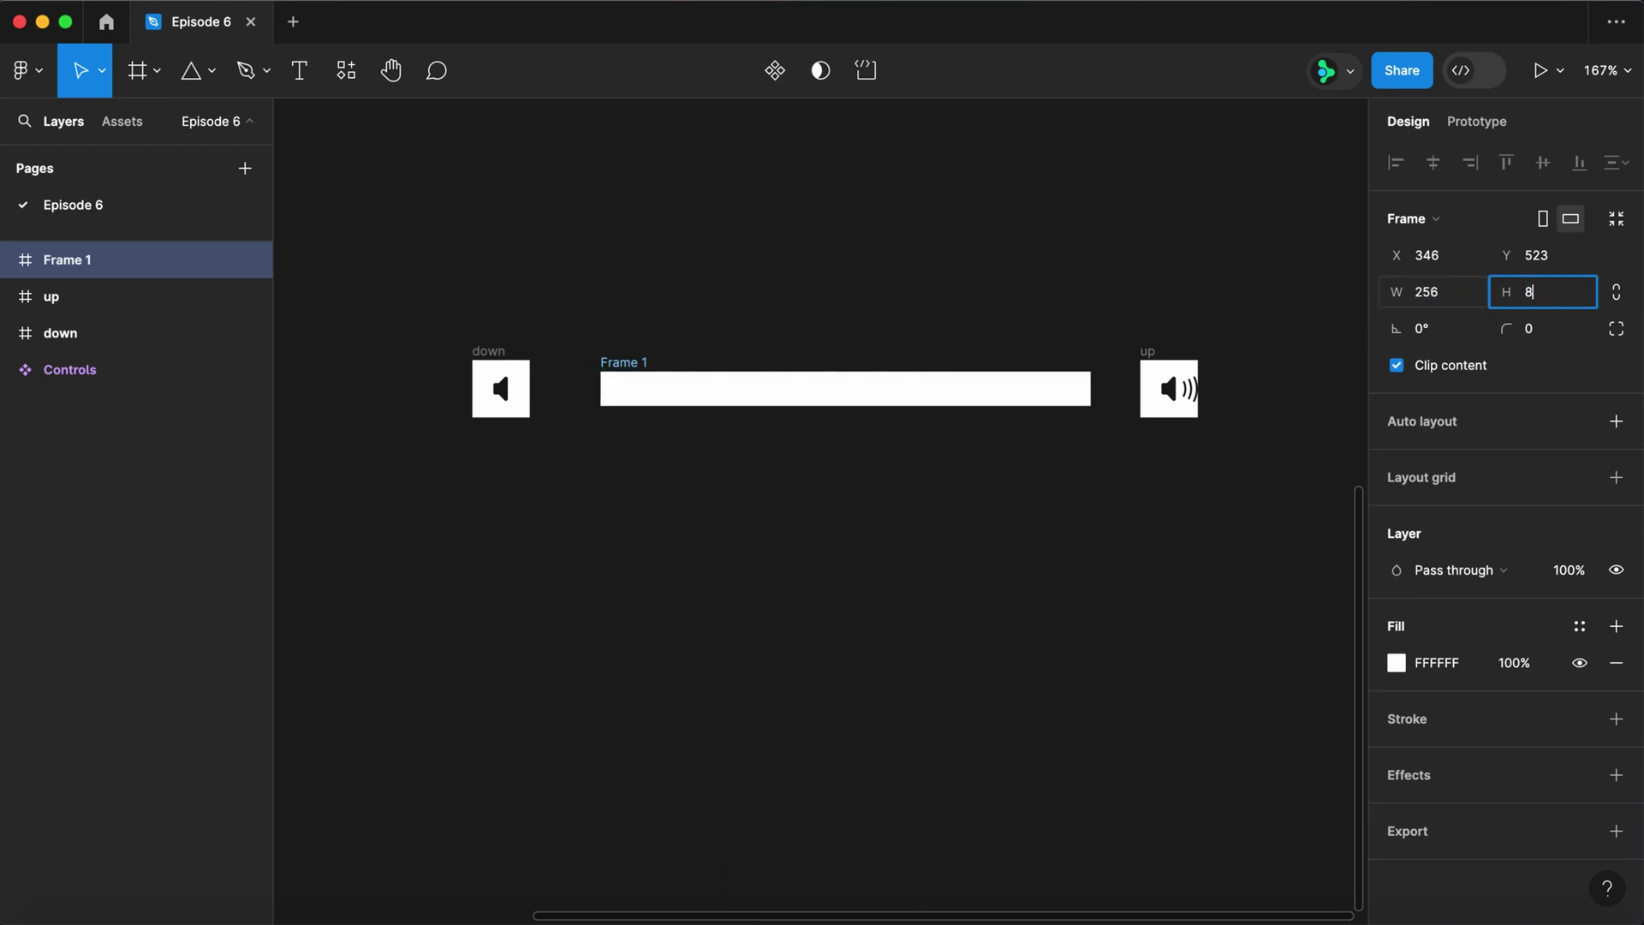
type("8")
key("Return")
left_click(1547, 333)
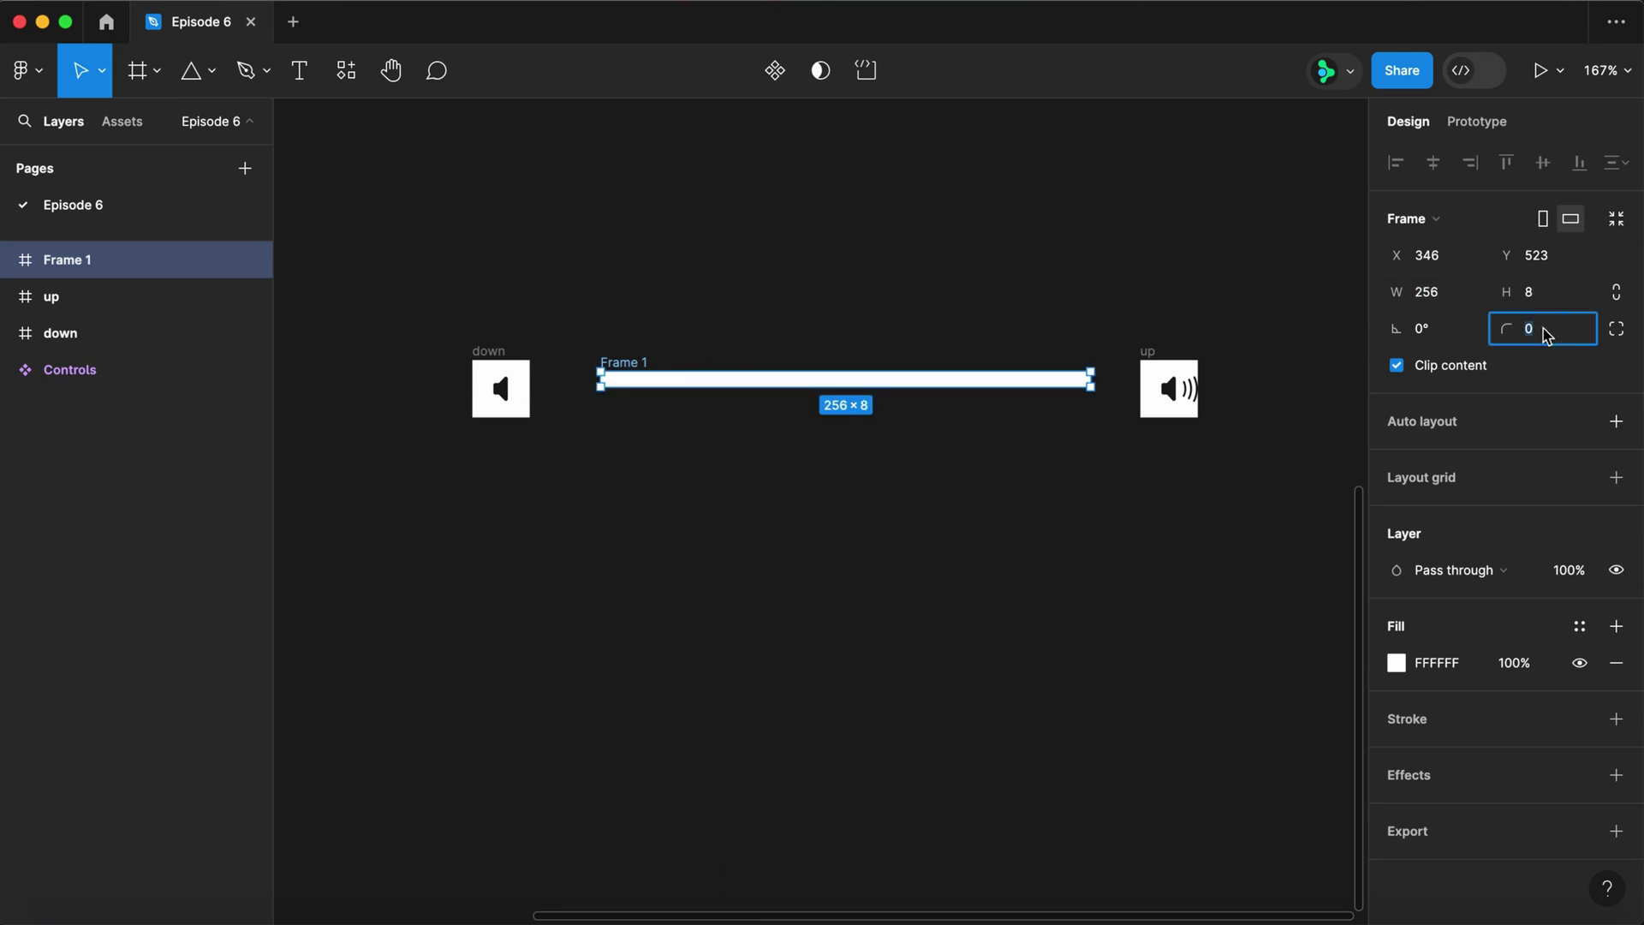
type("8")
key("Return")
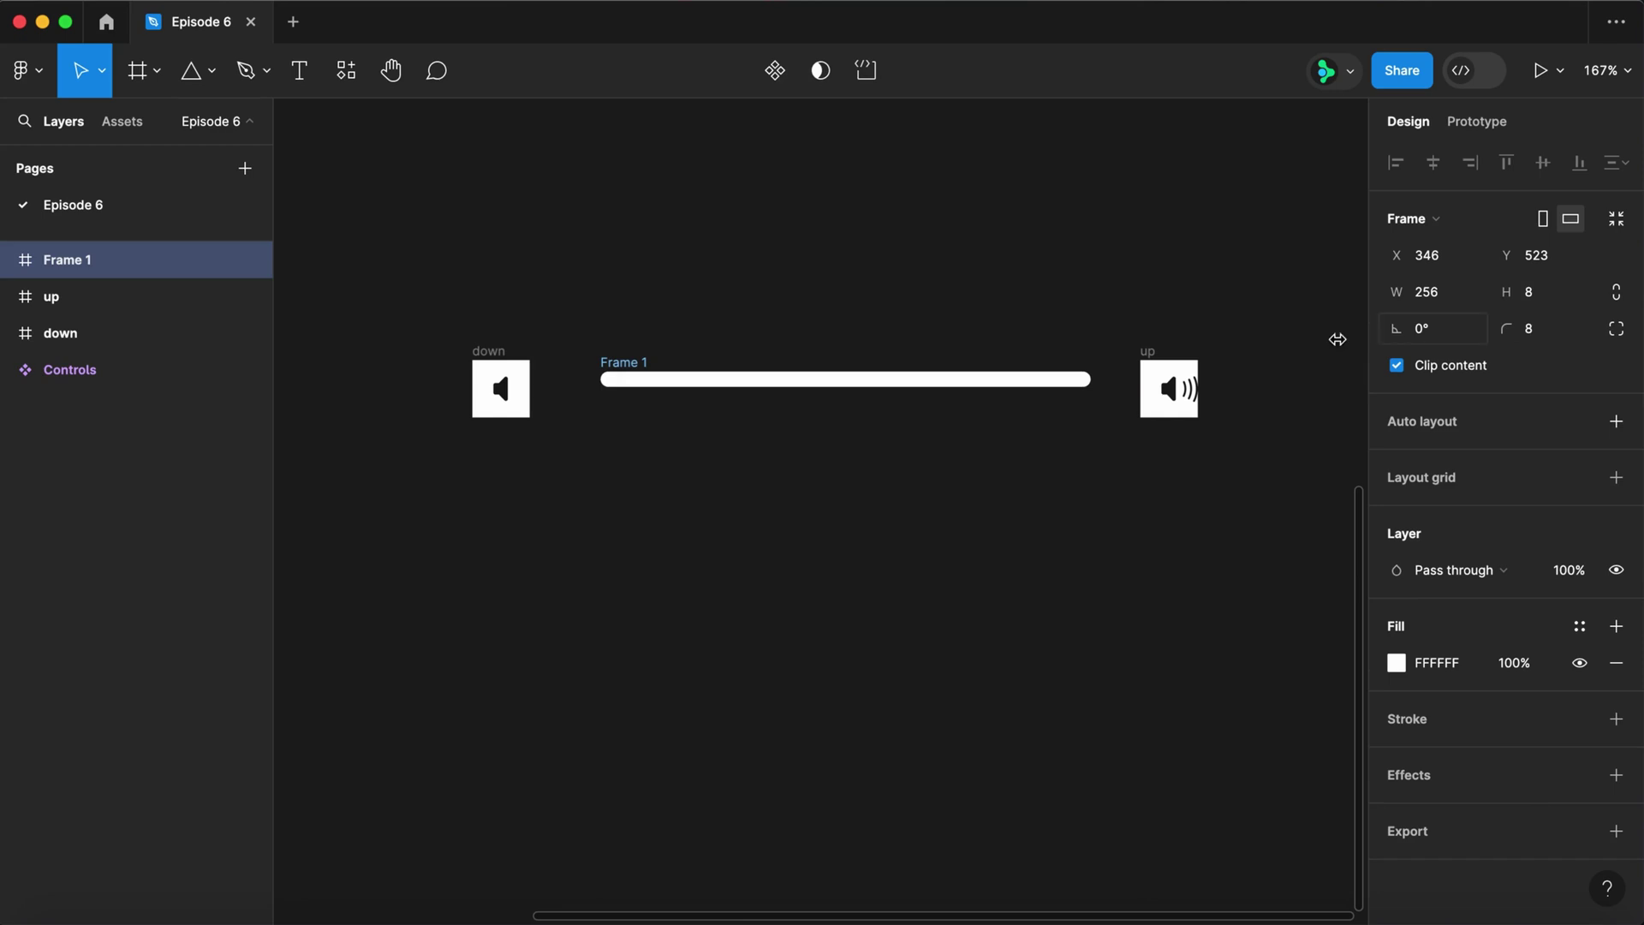
- Name the bar frame Volume bar and draw a second frame below it
double_click(633, 362)
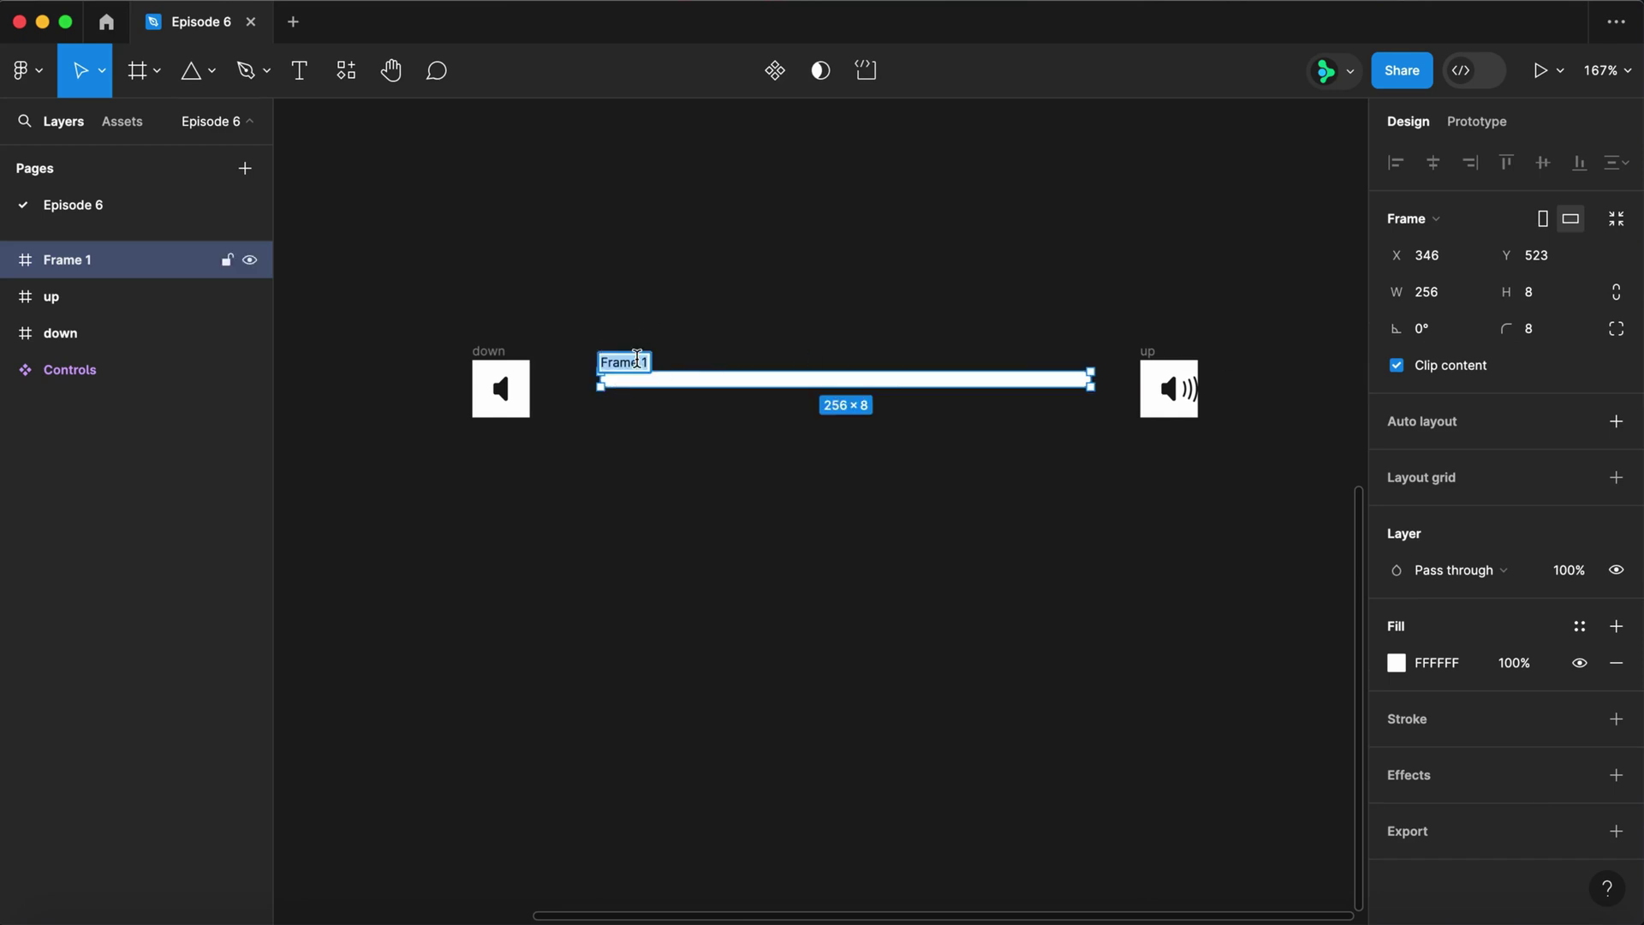
type("Volume bar")
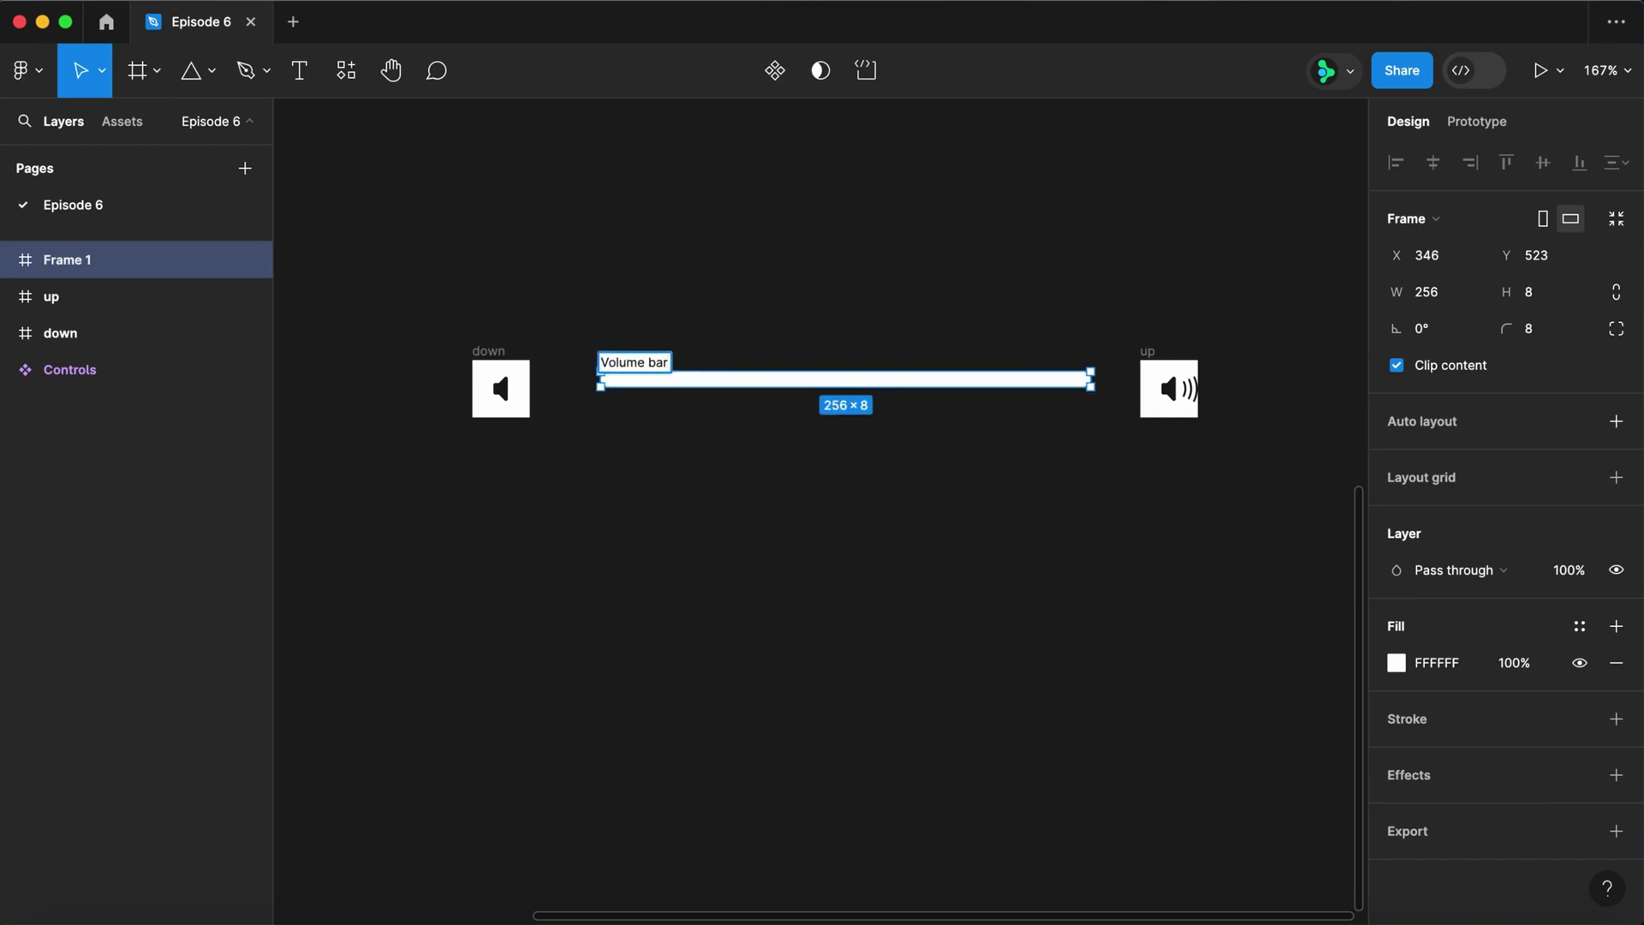
key("Return")
key("f")
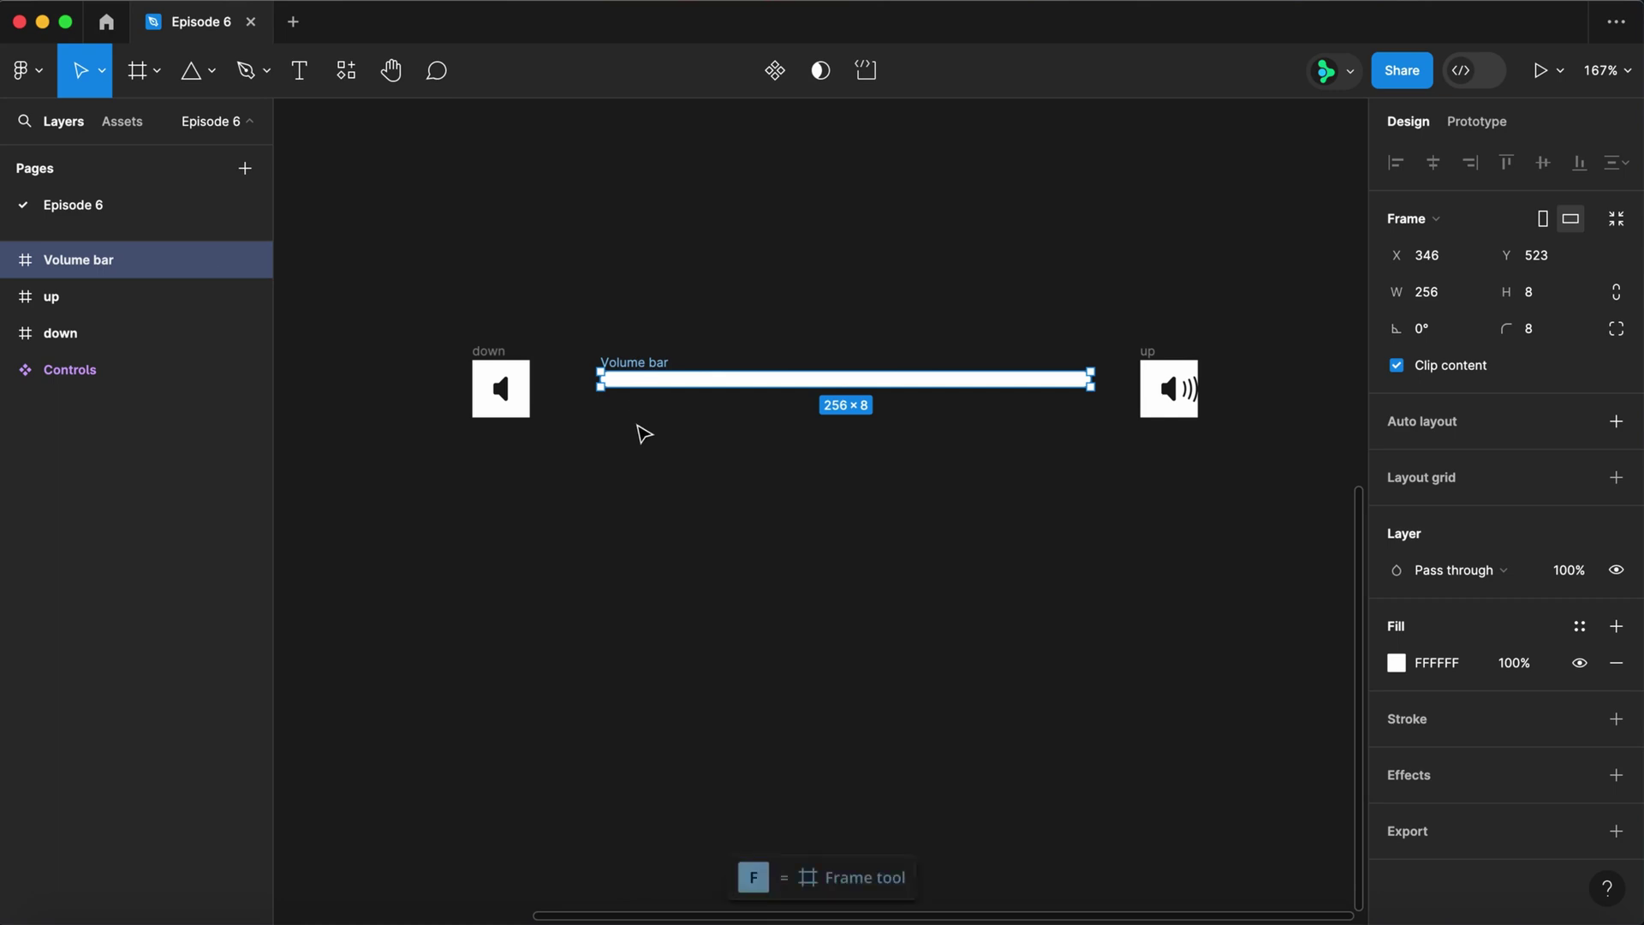
left_click_drag(631, 420, 1020, 442)
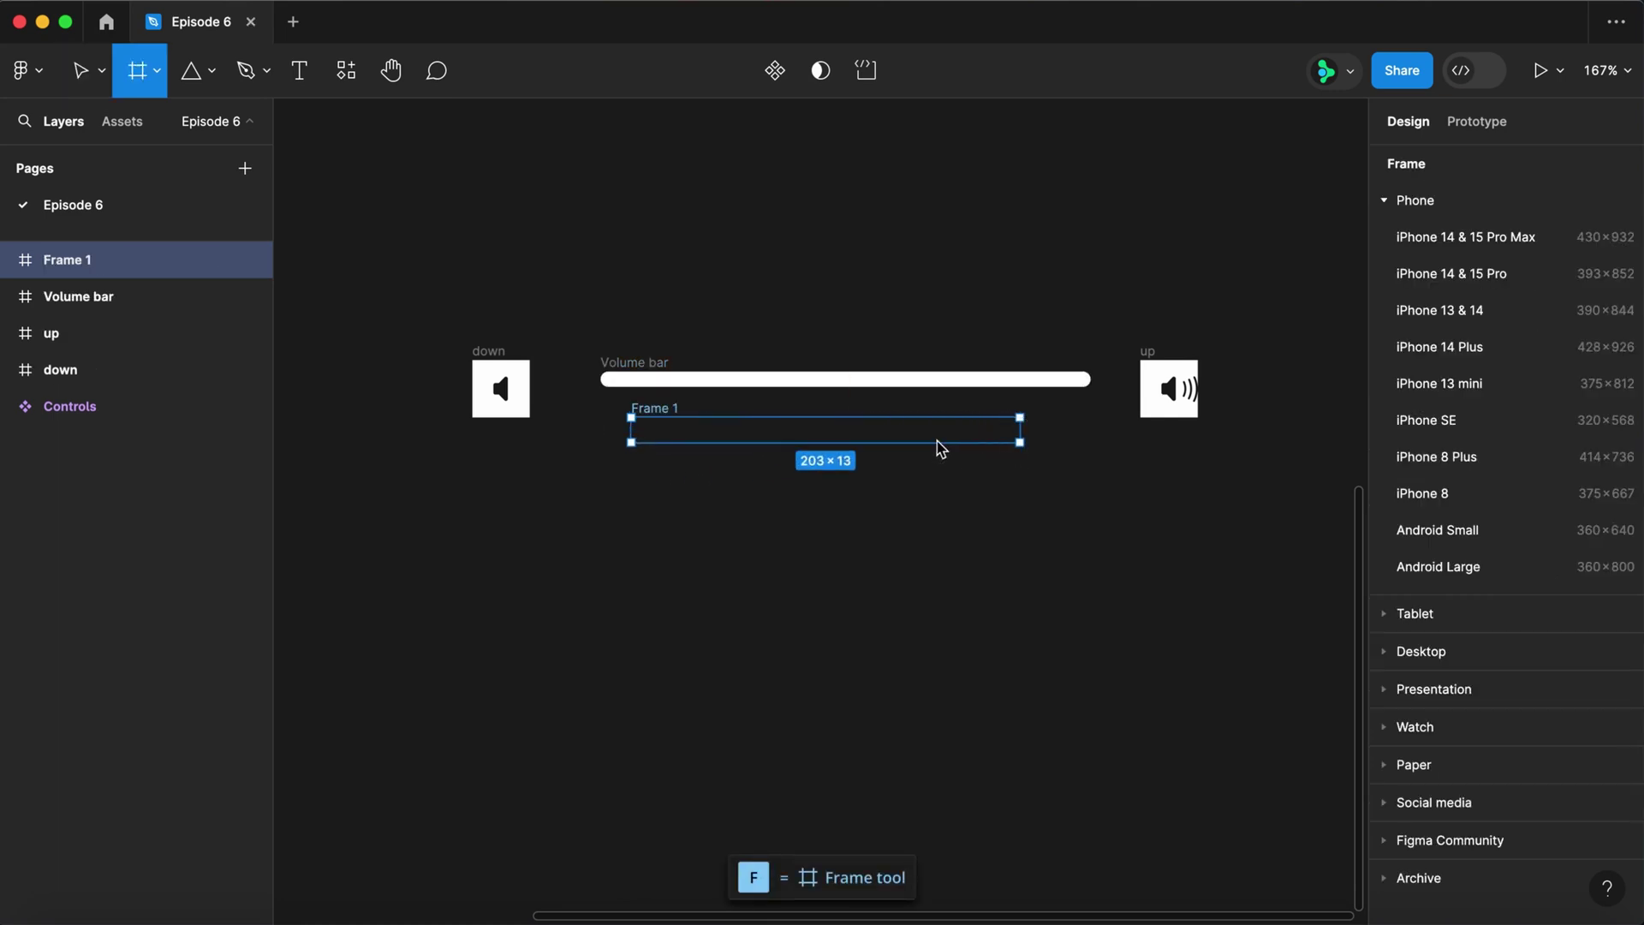
- Name the new frame Volume level with a grey 999999 fill and height 8
double_click(656, 406)
type("Volume leve")
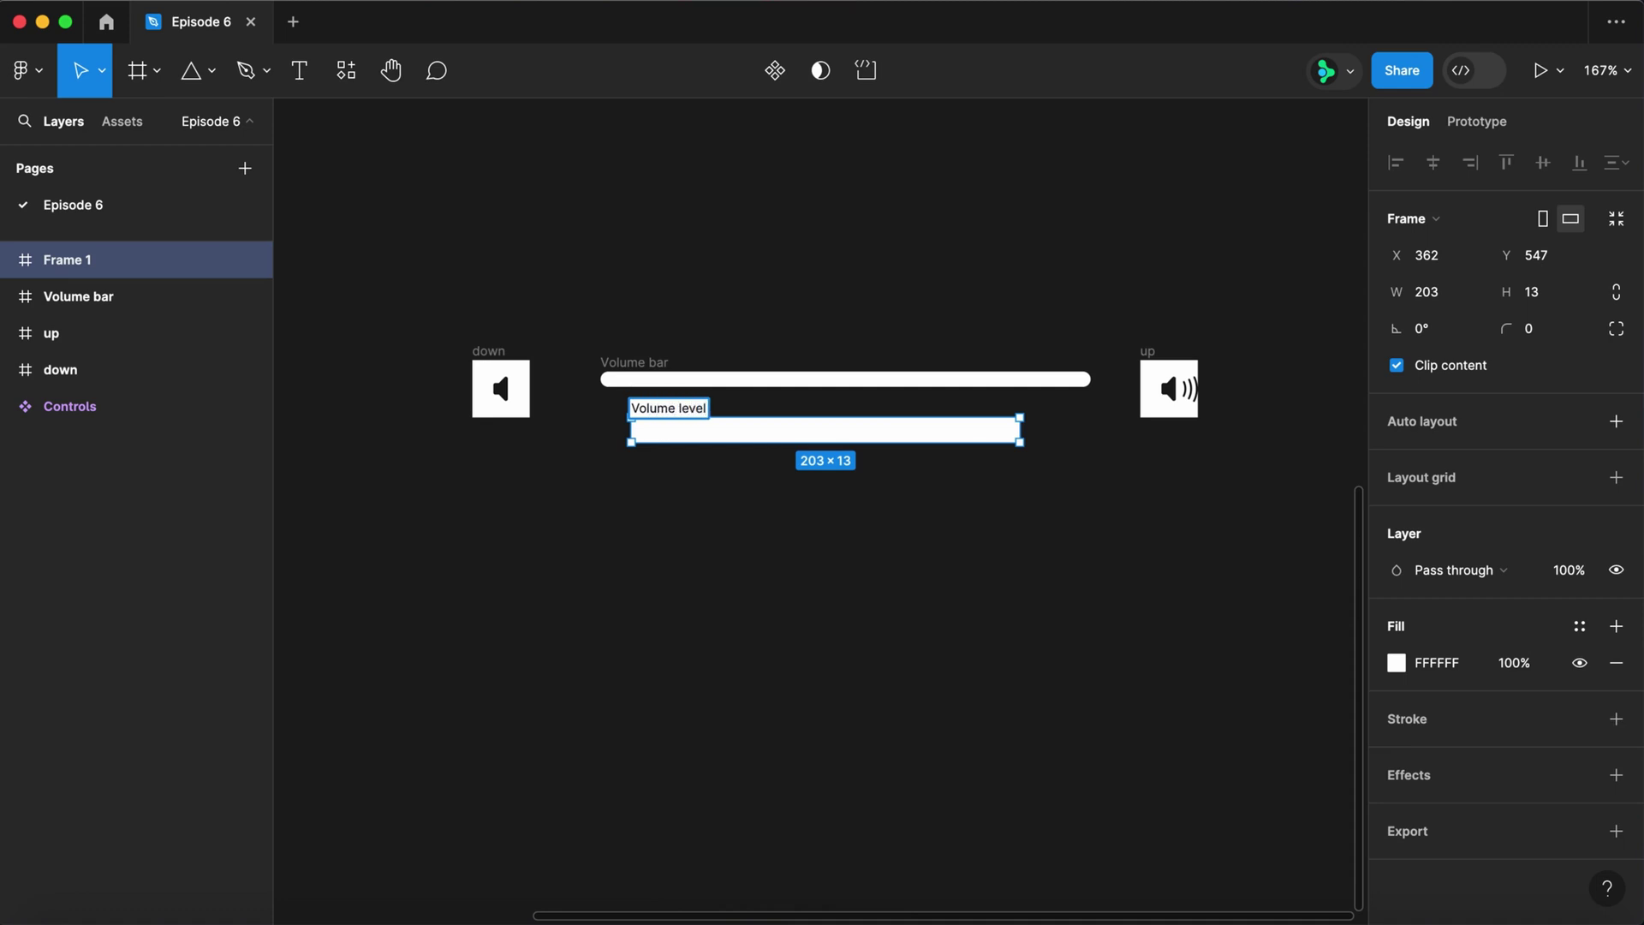
type("l")
key("Return")
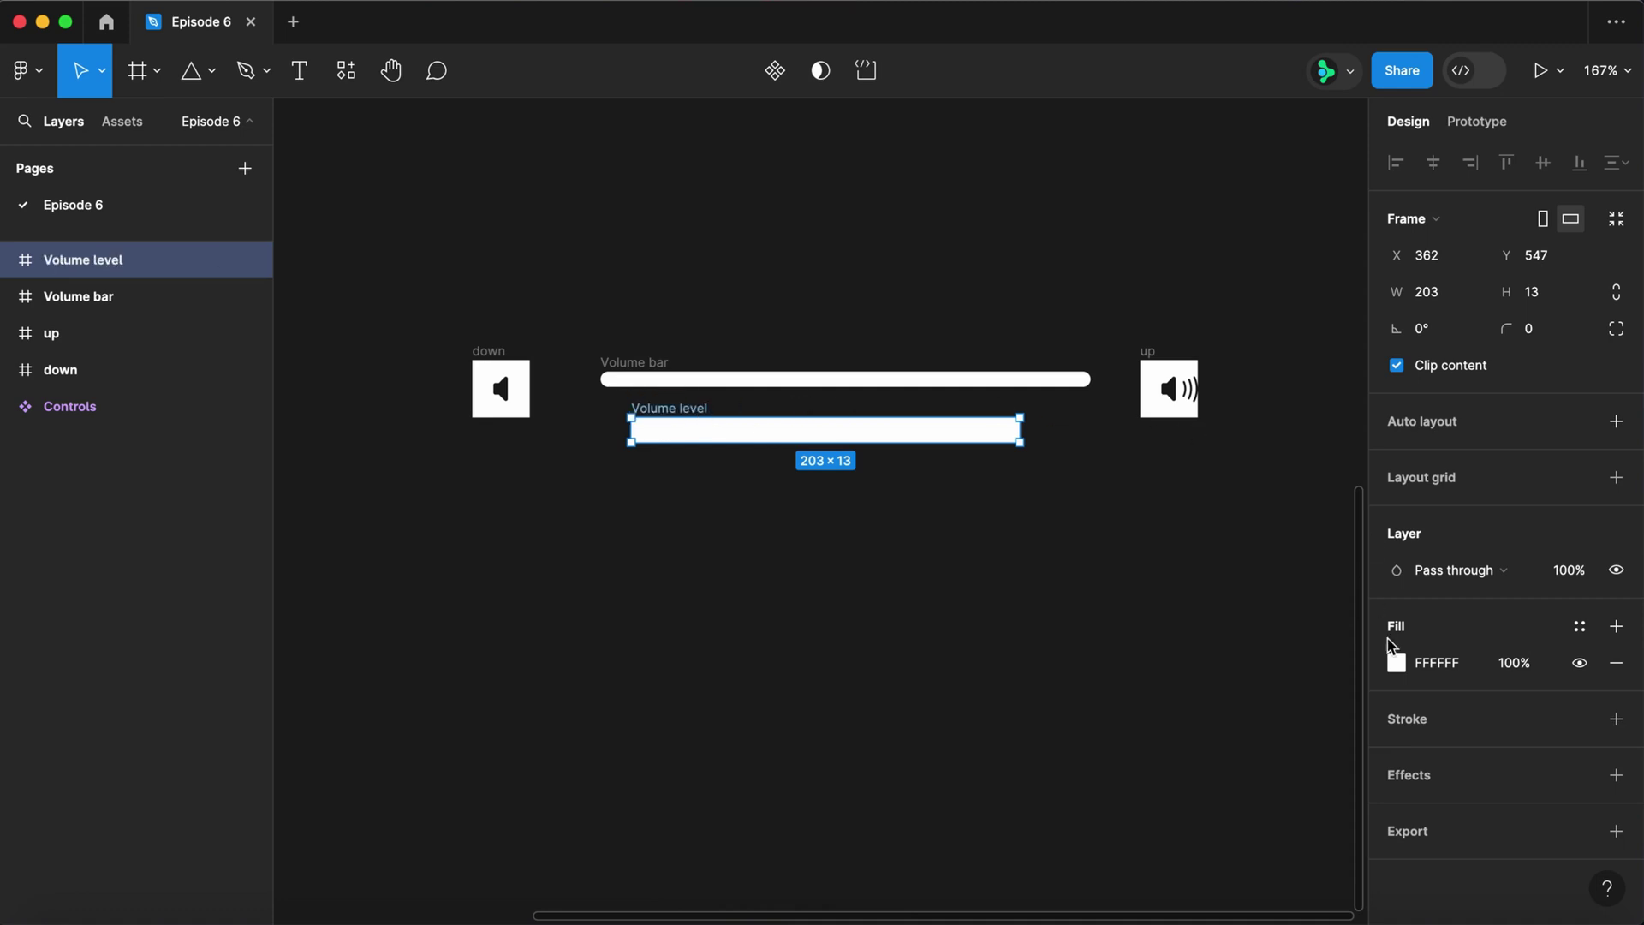
left_click(1443, 664)
type("999")
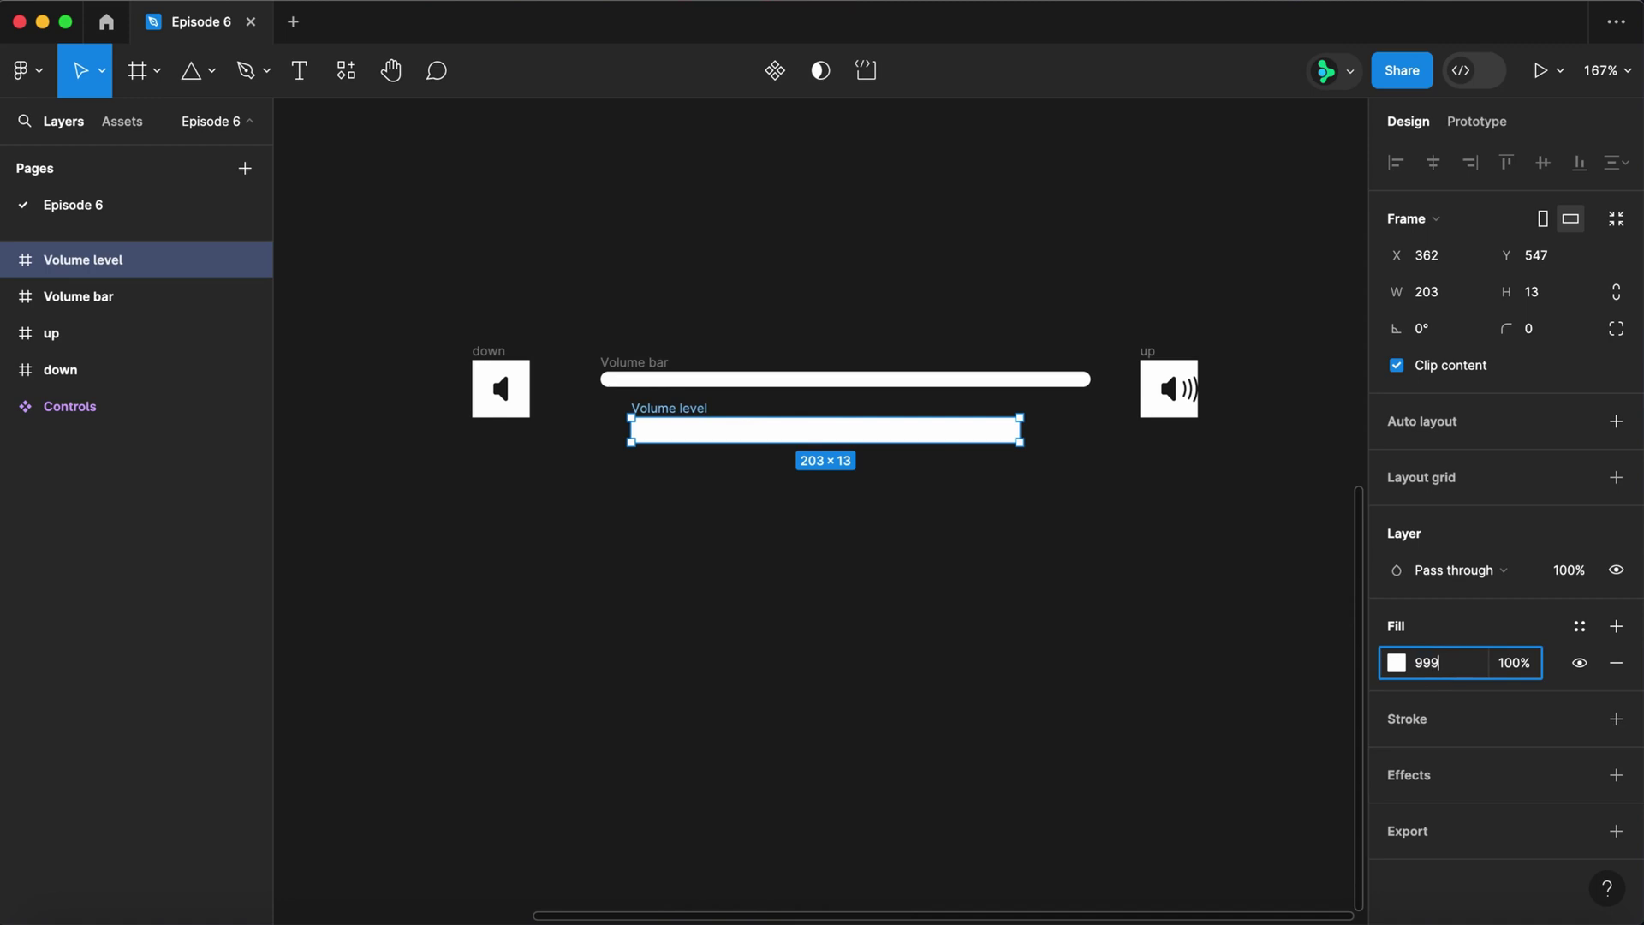
key("Return")
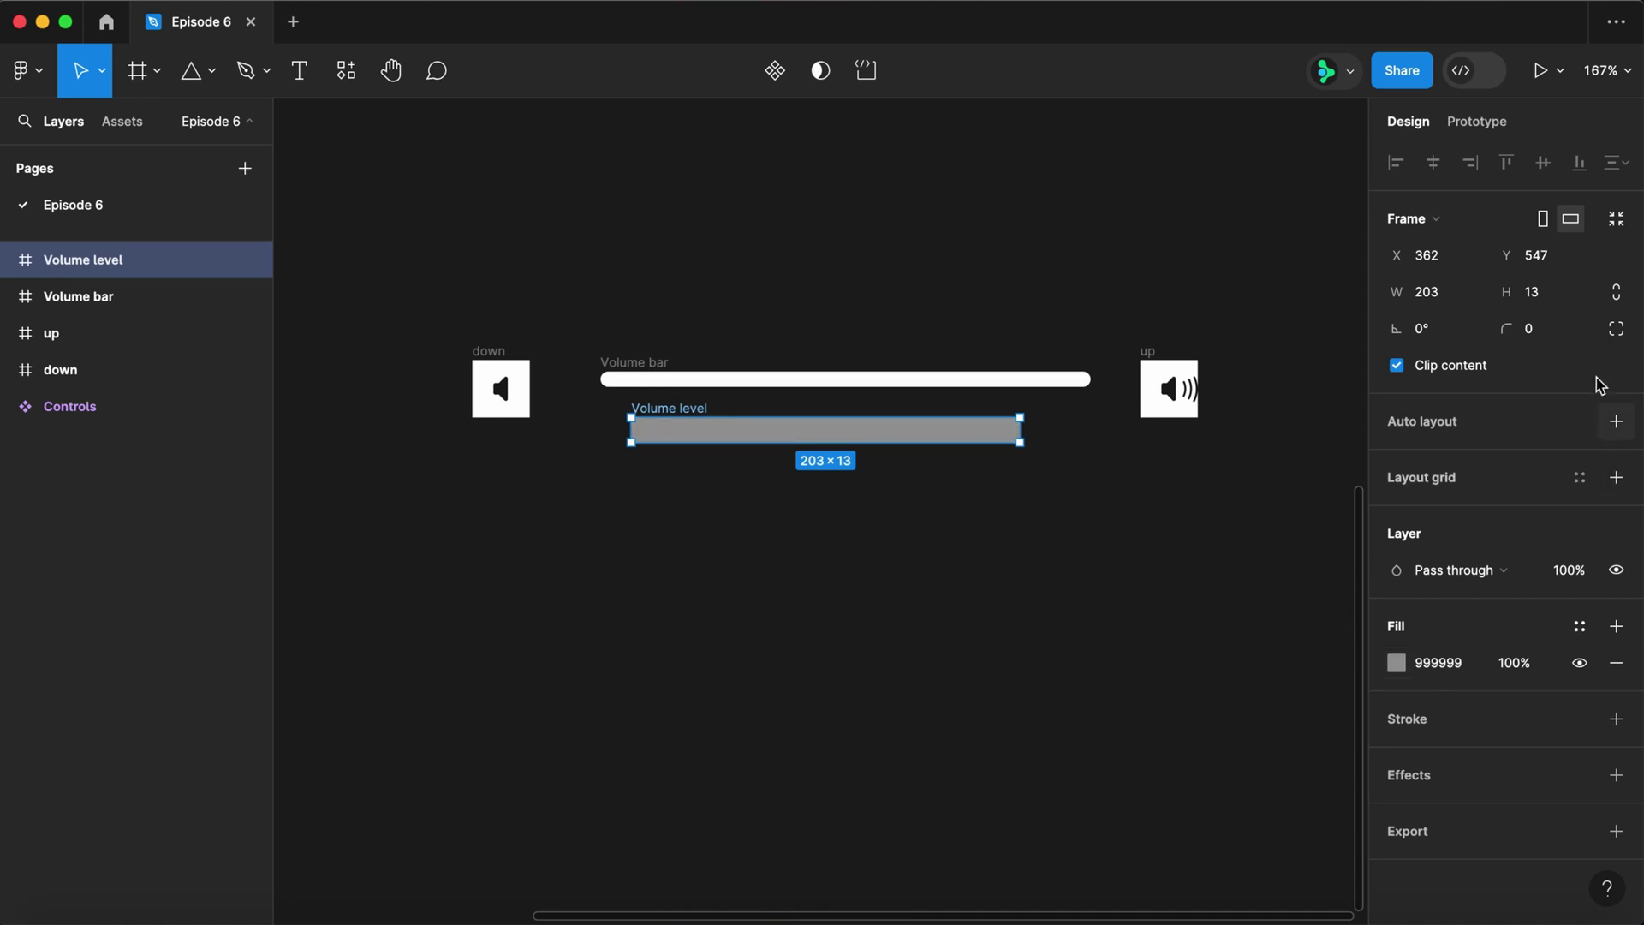
left_click(1557, 307)
type("8")
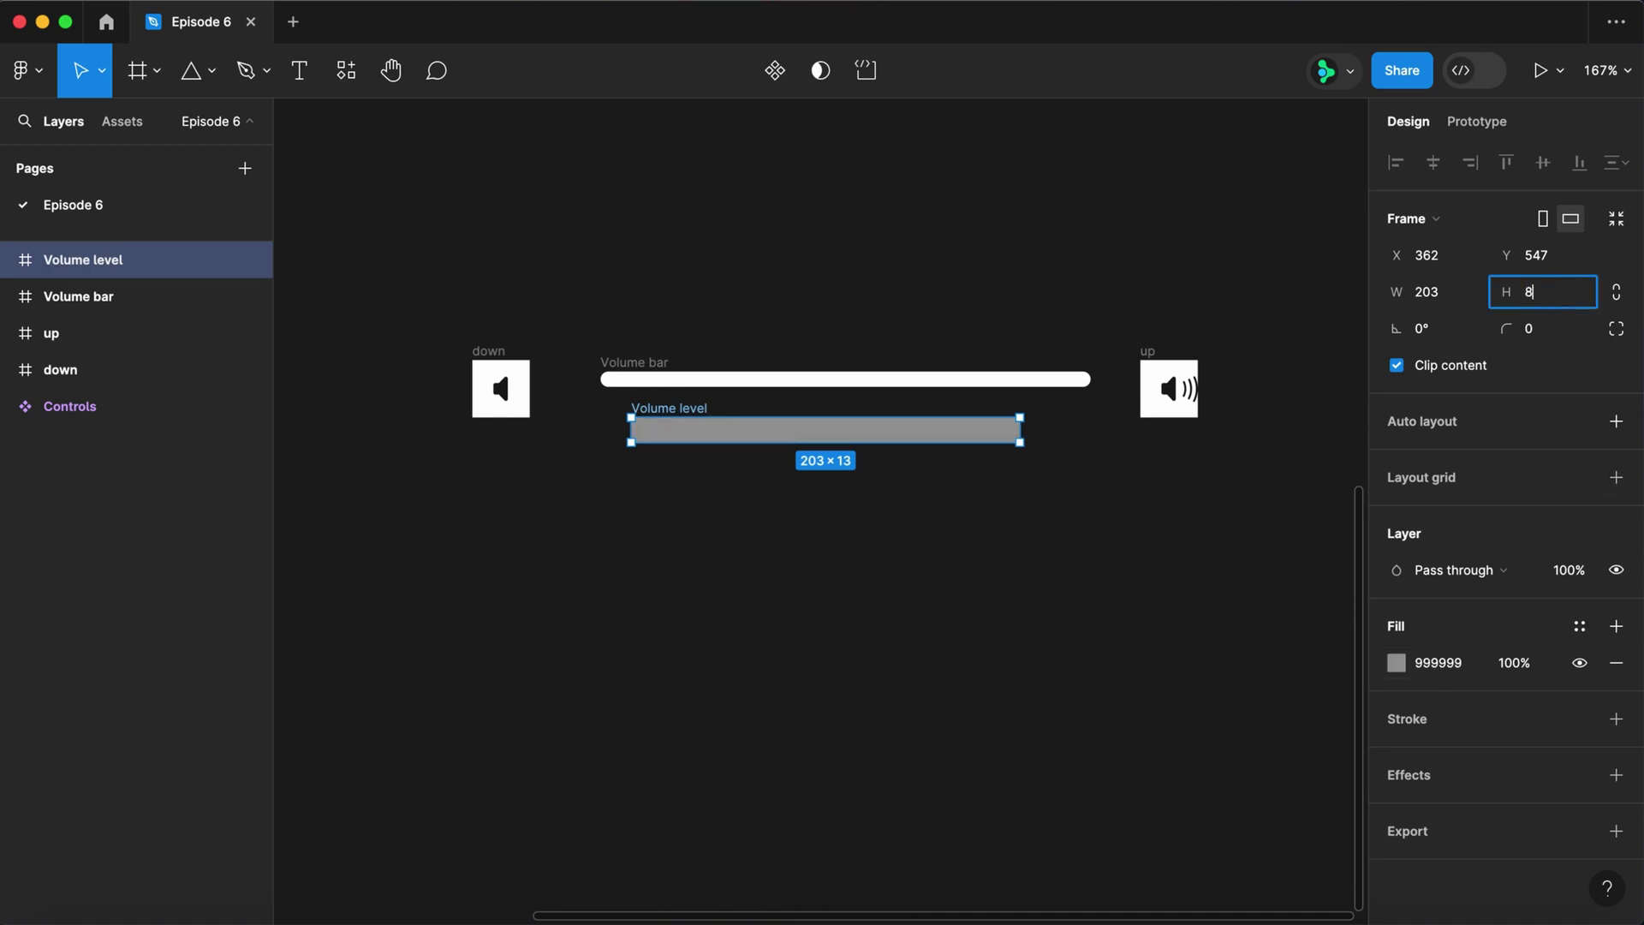
key("Return")
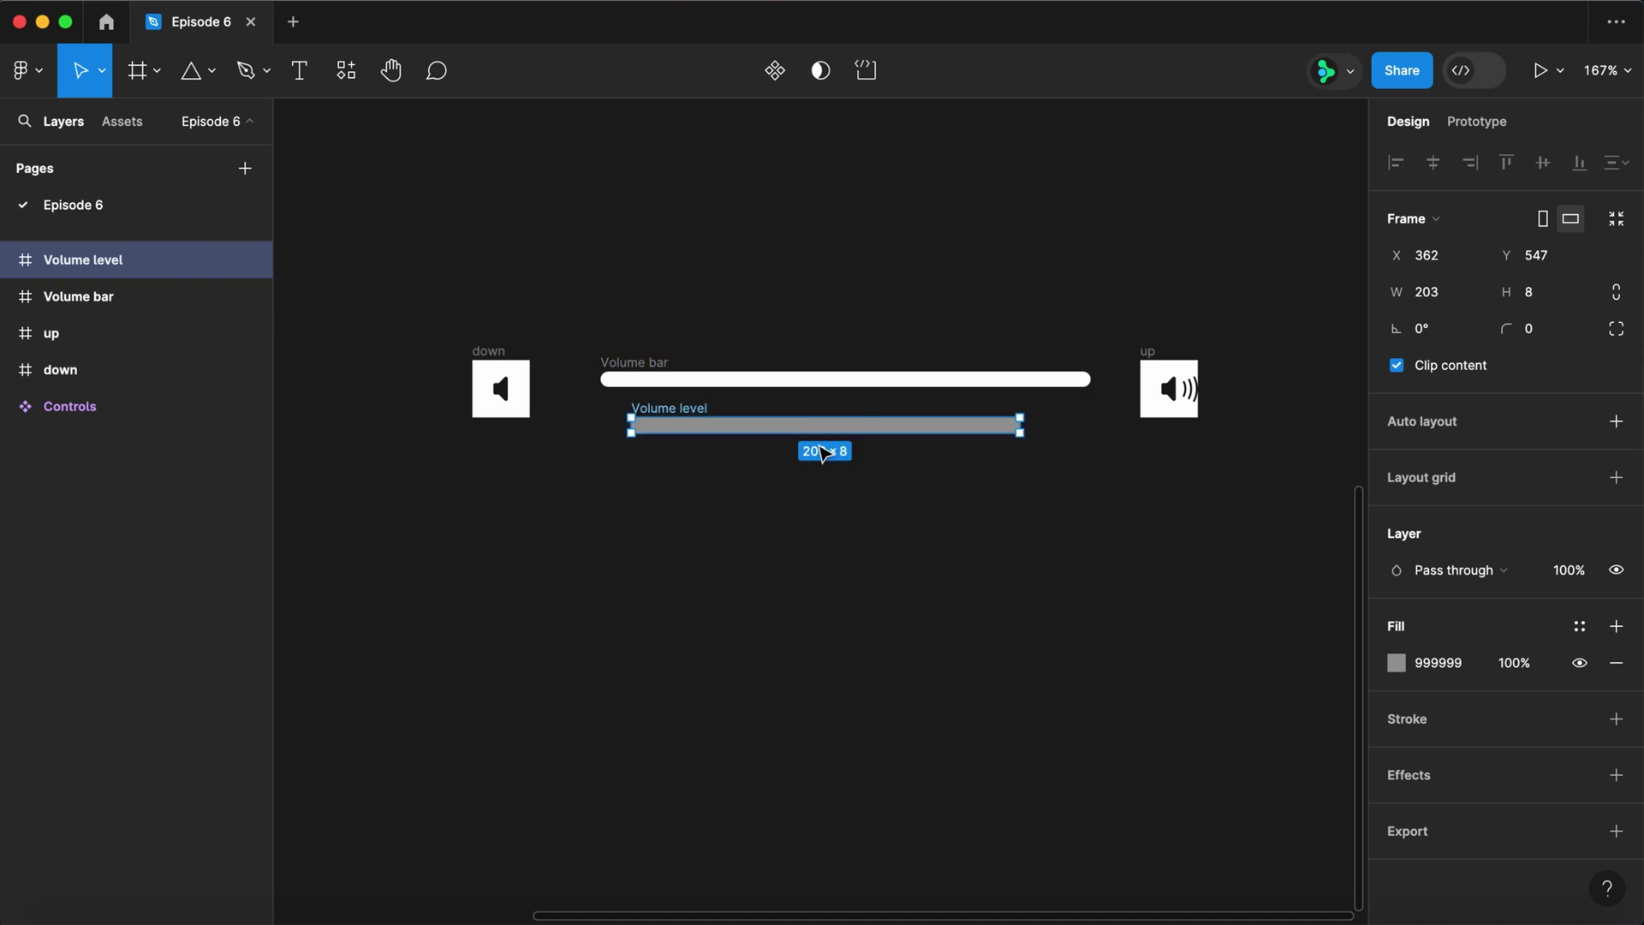
- Move Volume level inside Volume bar at X -16, then deselect
left_click_drag(815, 428, 808, 381)
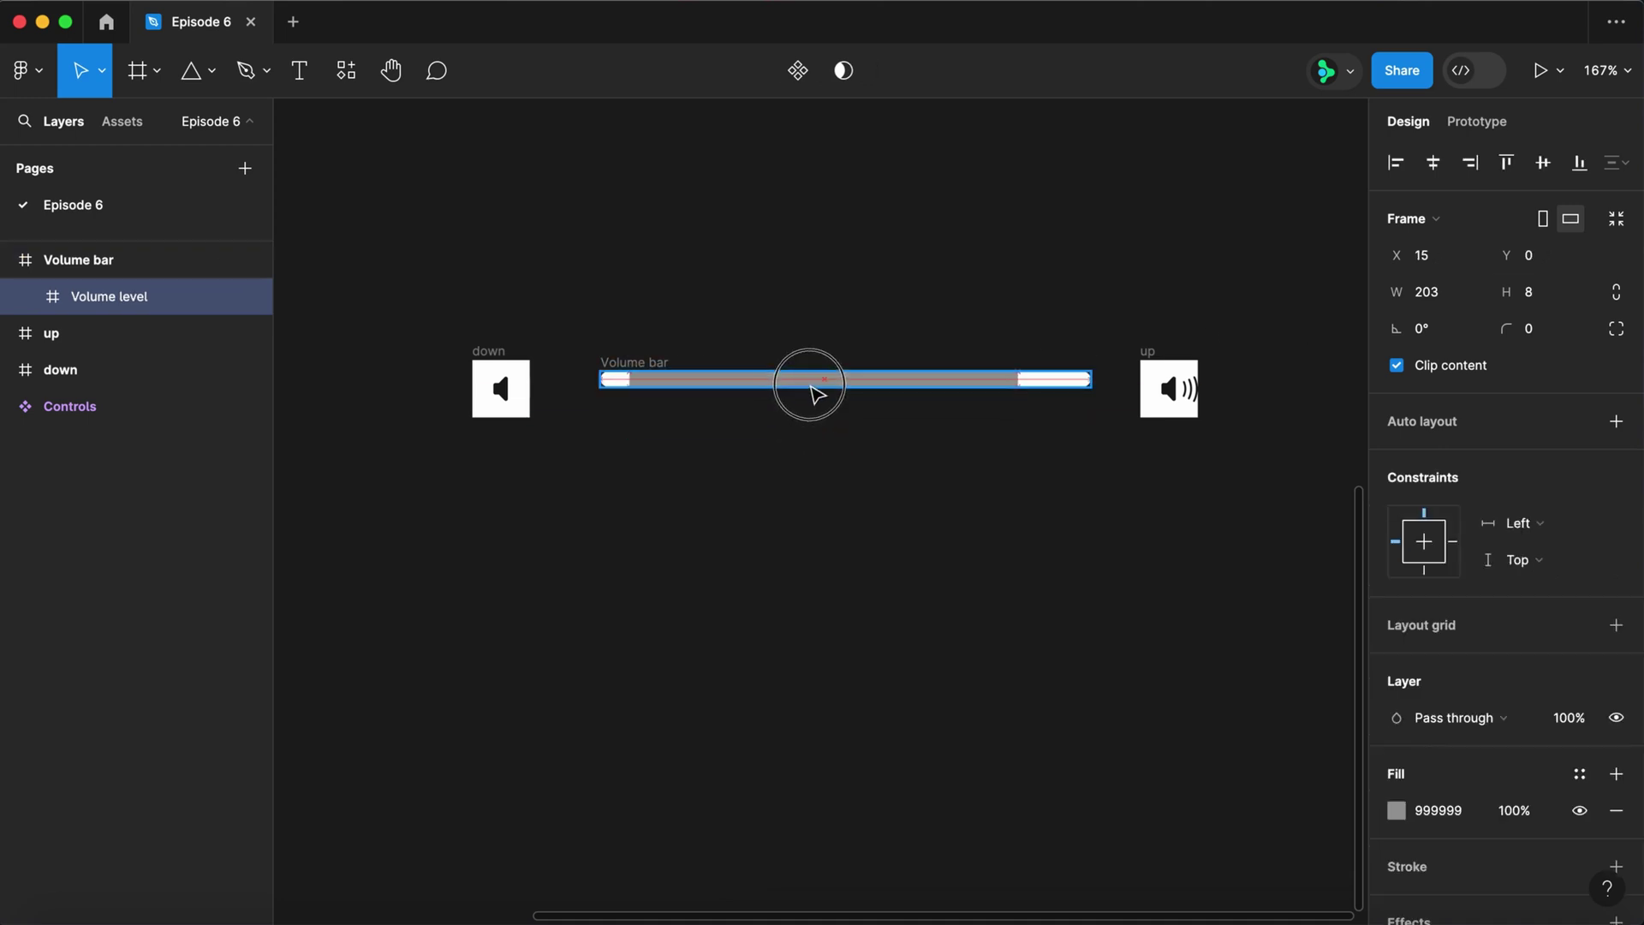
left_click(1443, 264)
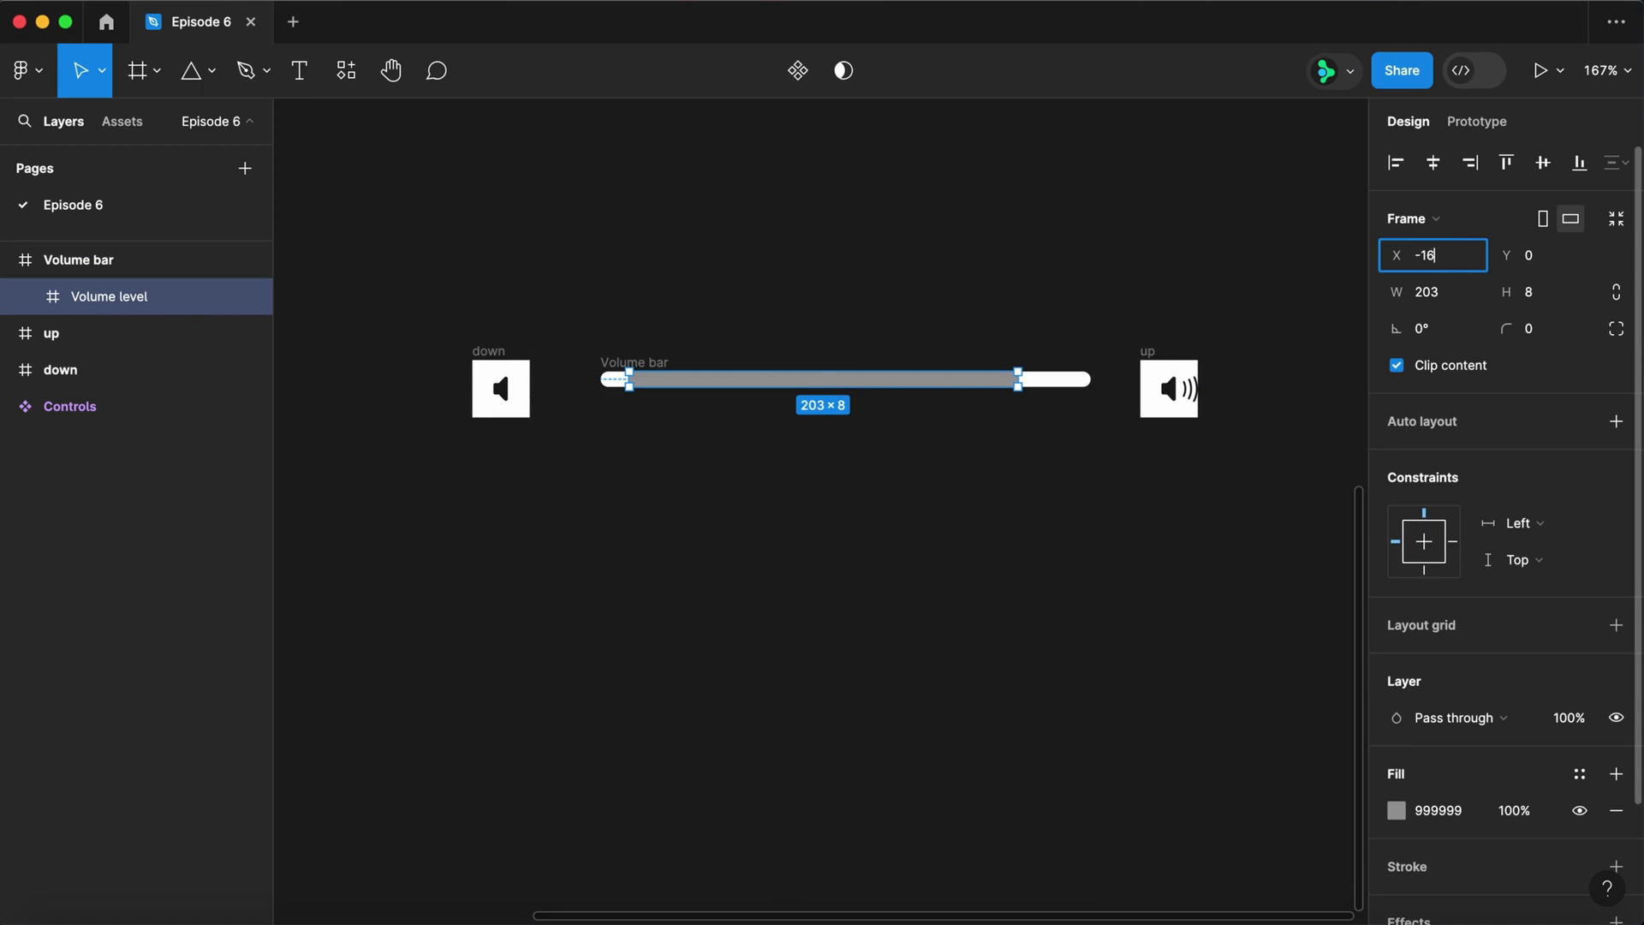
type("-16")
key("Return")
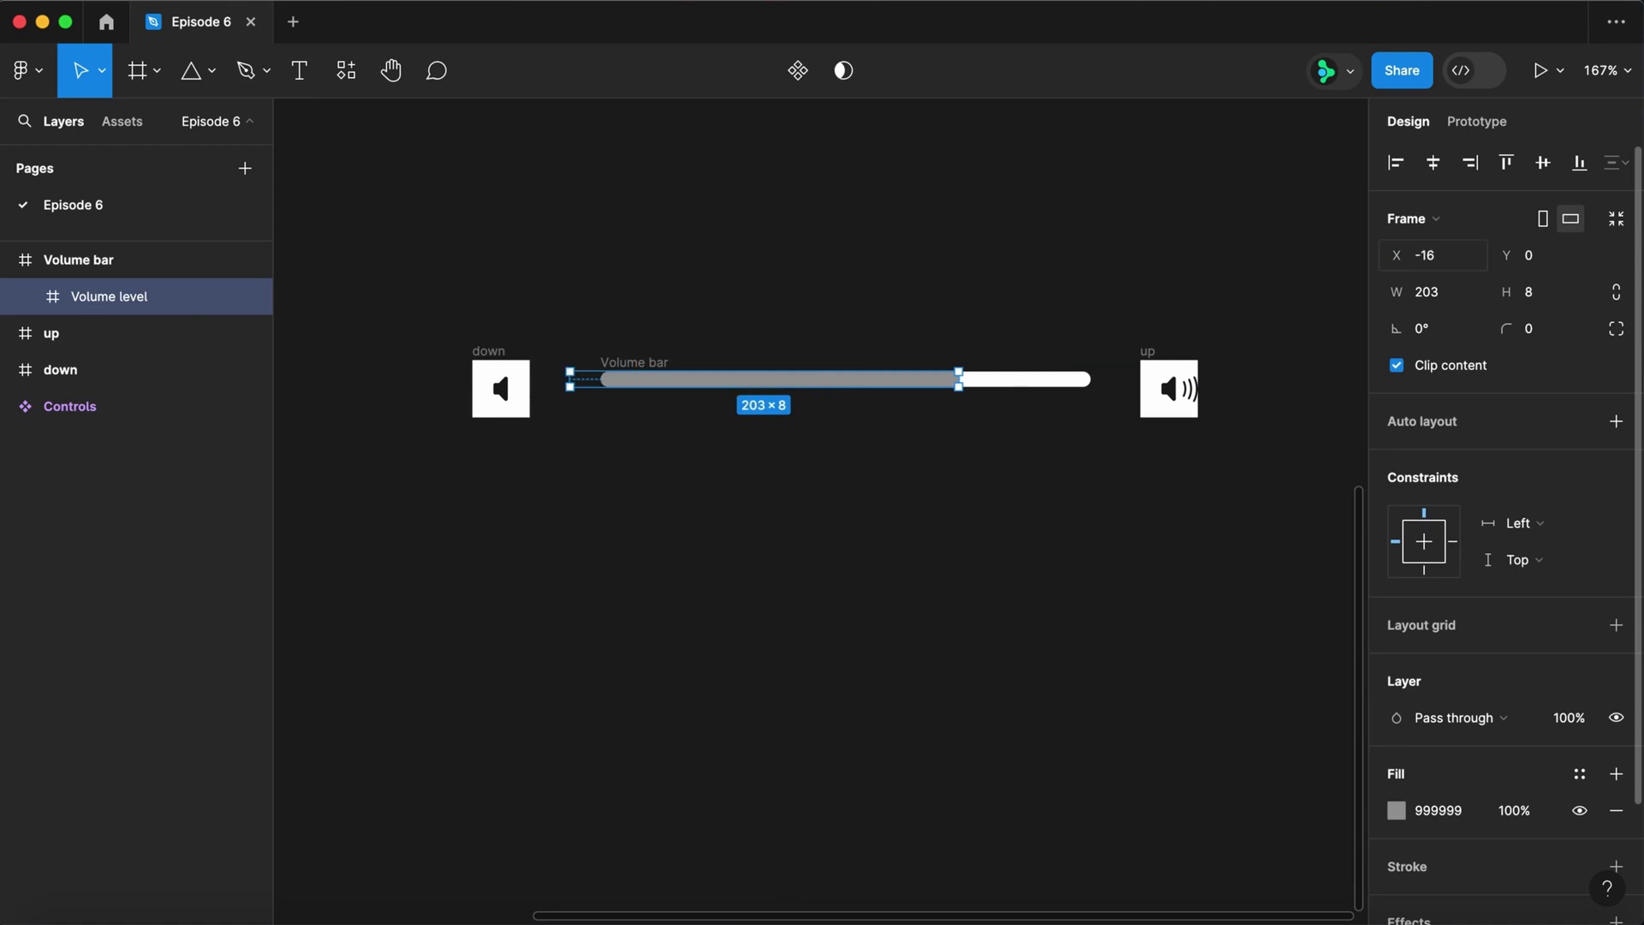
left_click(1171, 499)
- Create a Number variable named Volume with the value 176
left_click(1615, 269)
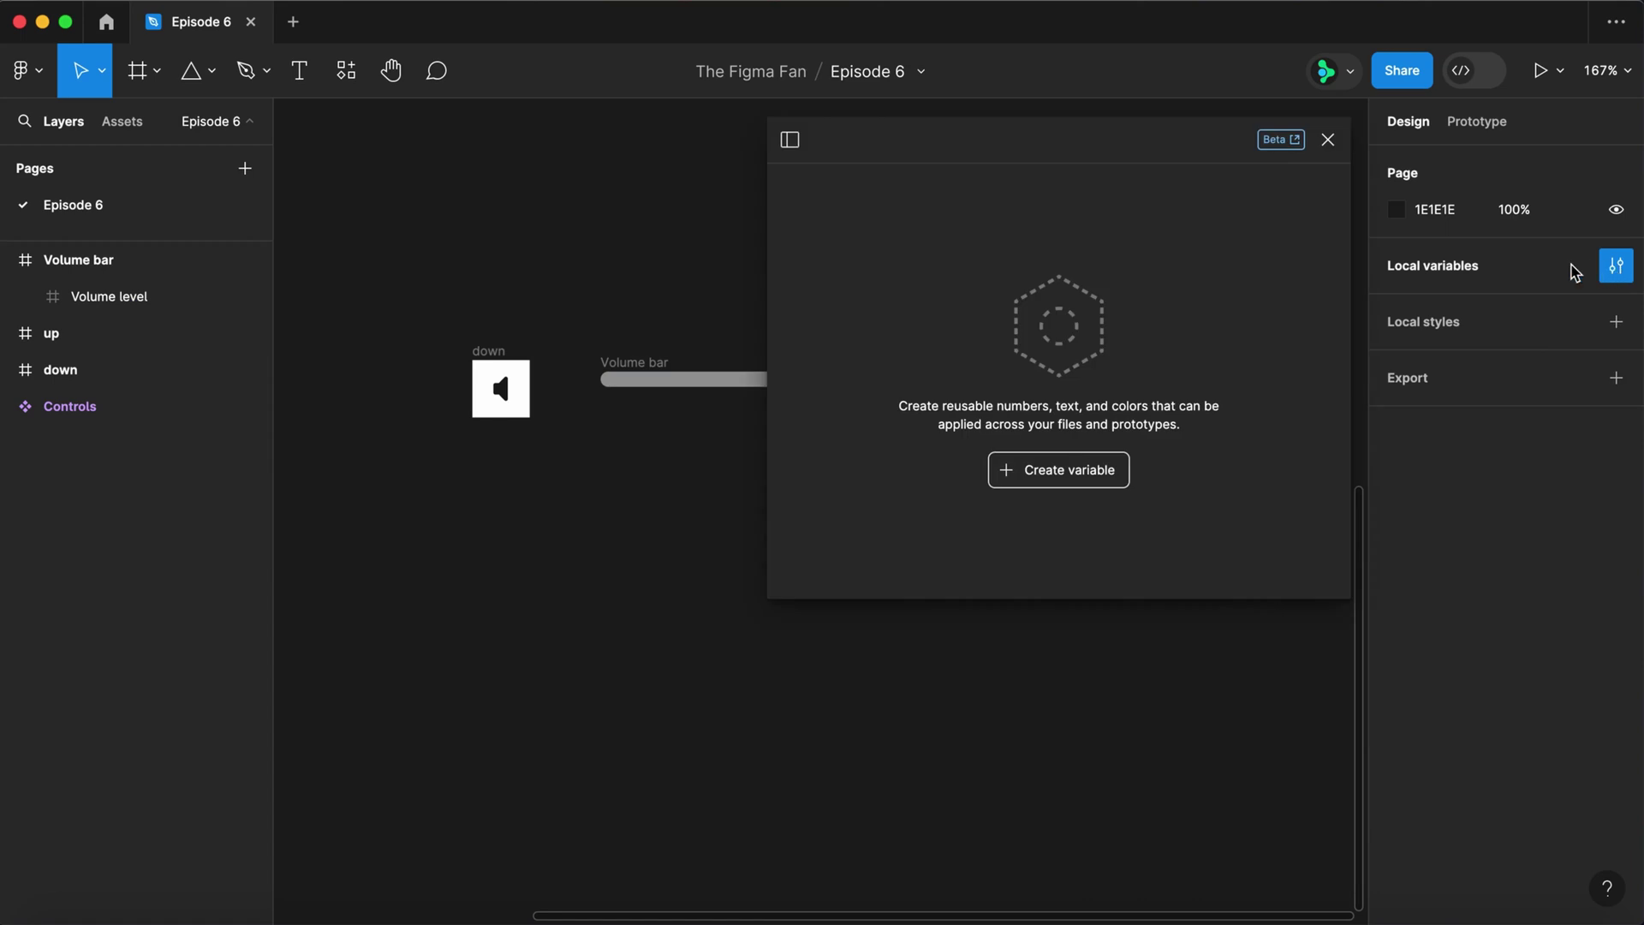
left_click(1105, 464)
left_click(1059, 548)
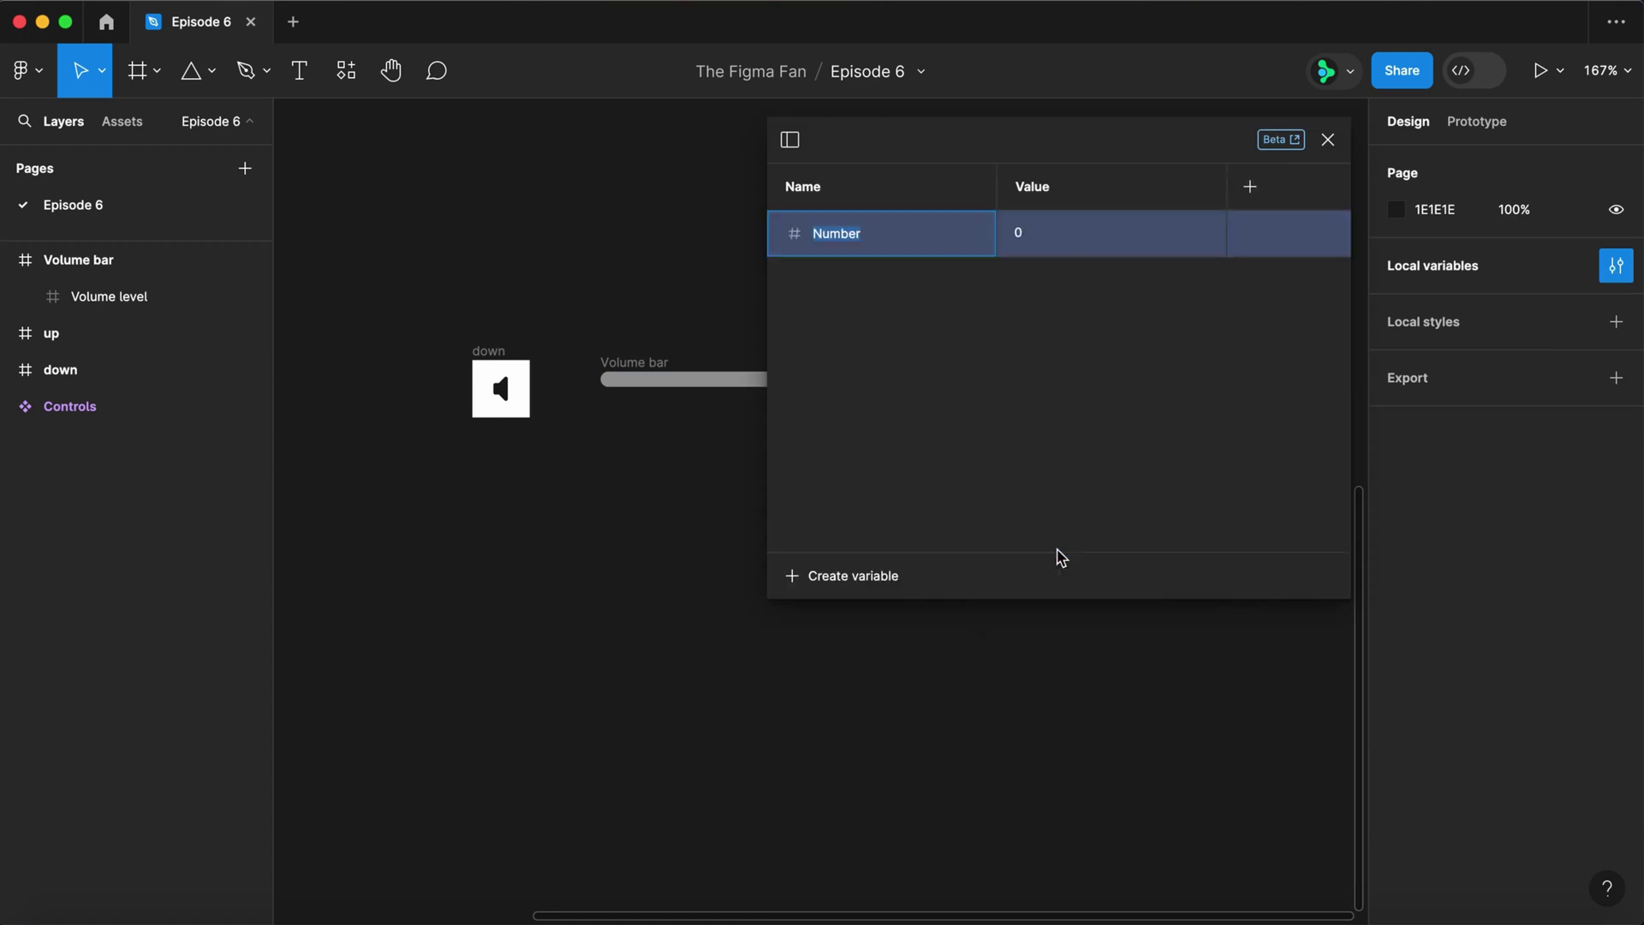
type("Vol")
key("Tab")
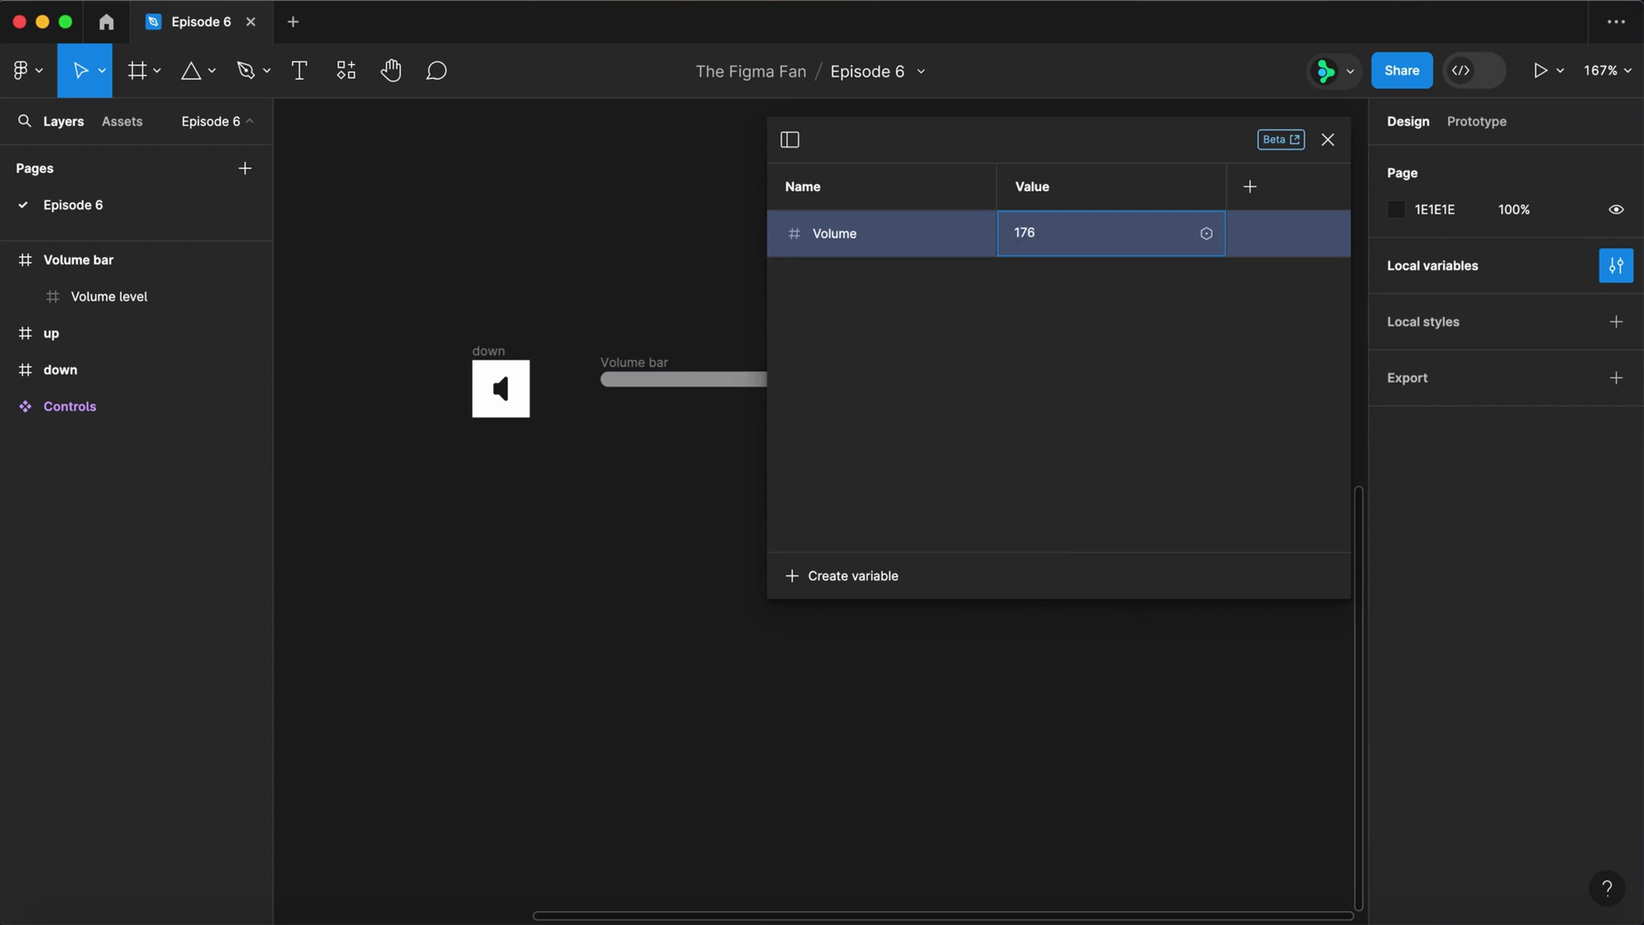
key("Return")
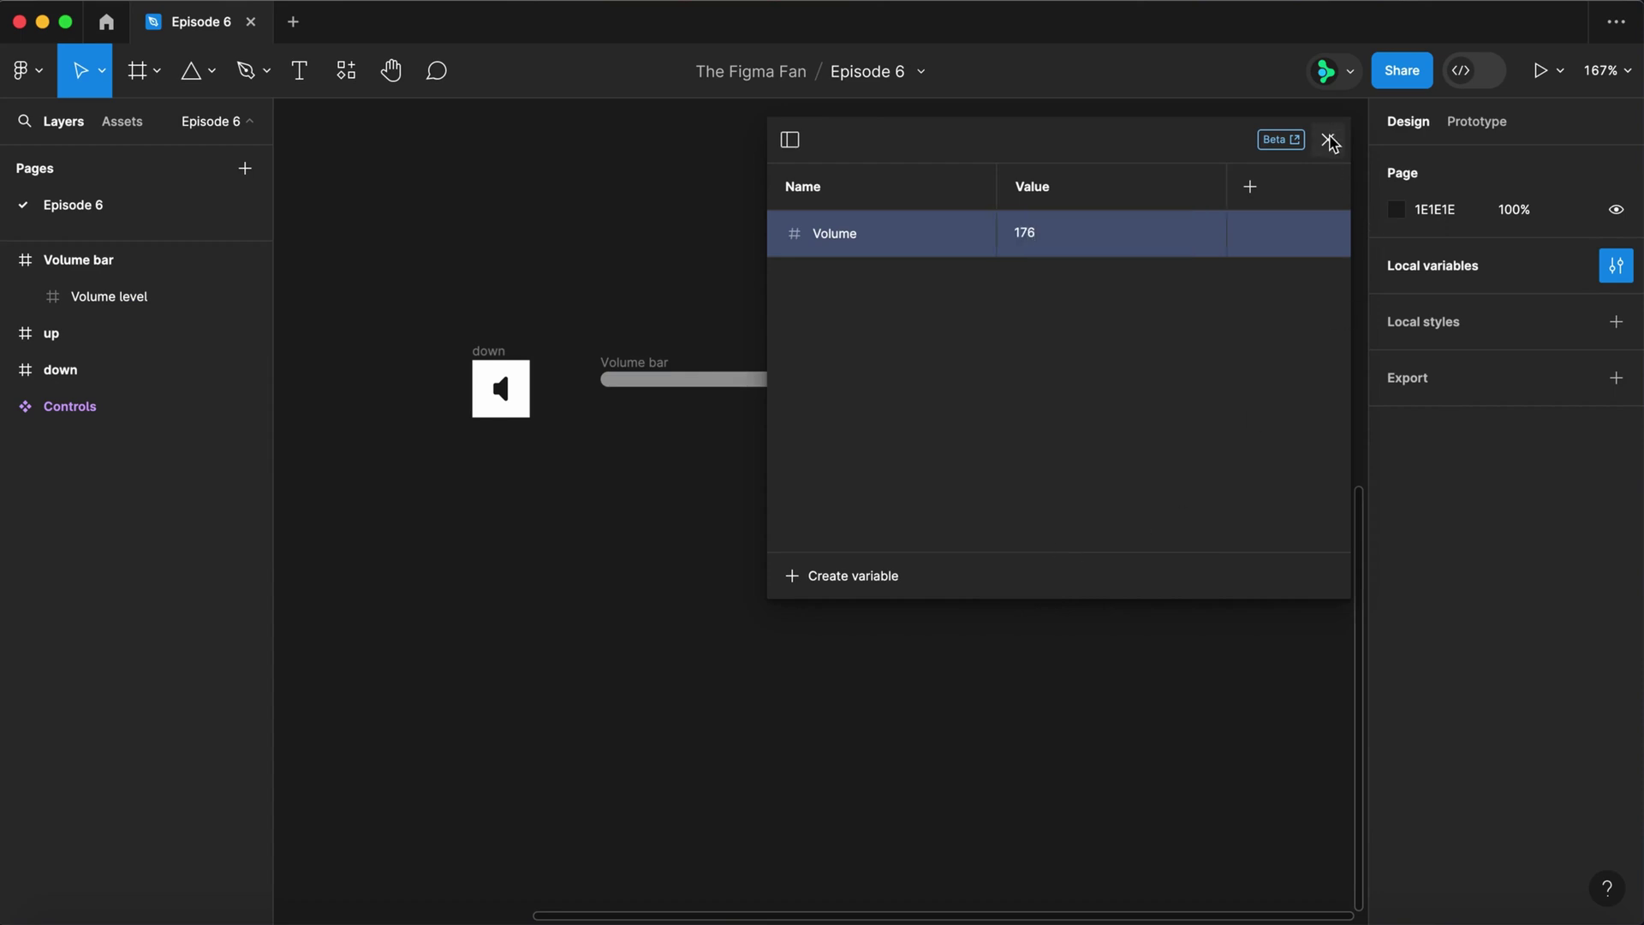
left_click(1328, 140)
- Bind Volume level's width to the Volume variable, making it 176 wide
left_click(939, 385)
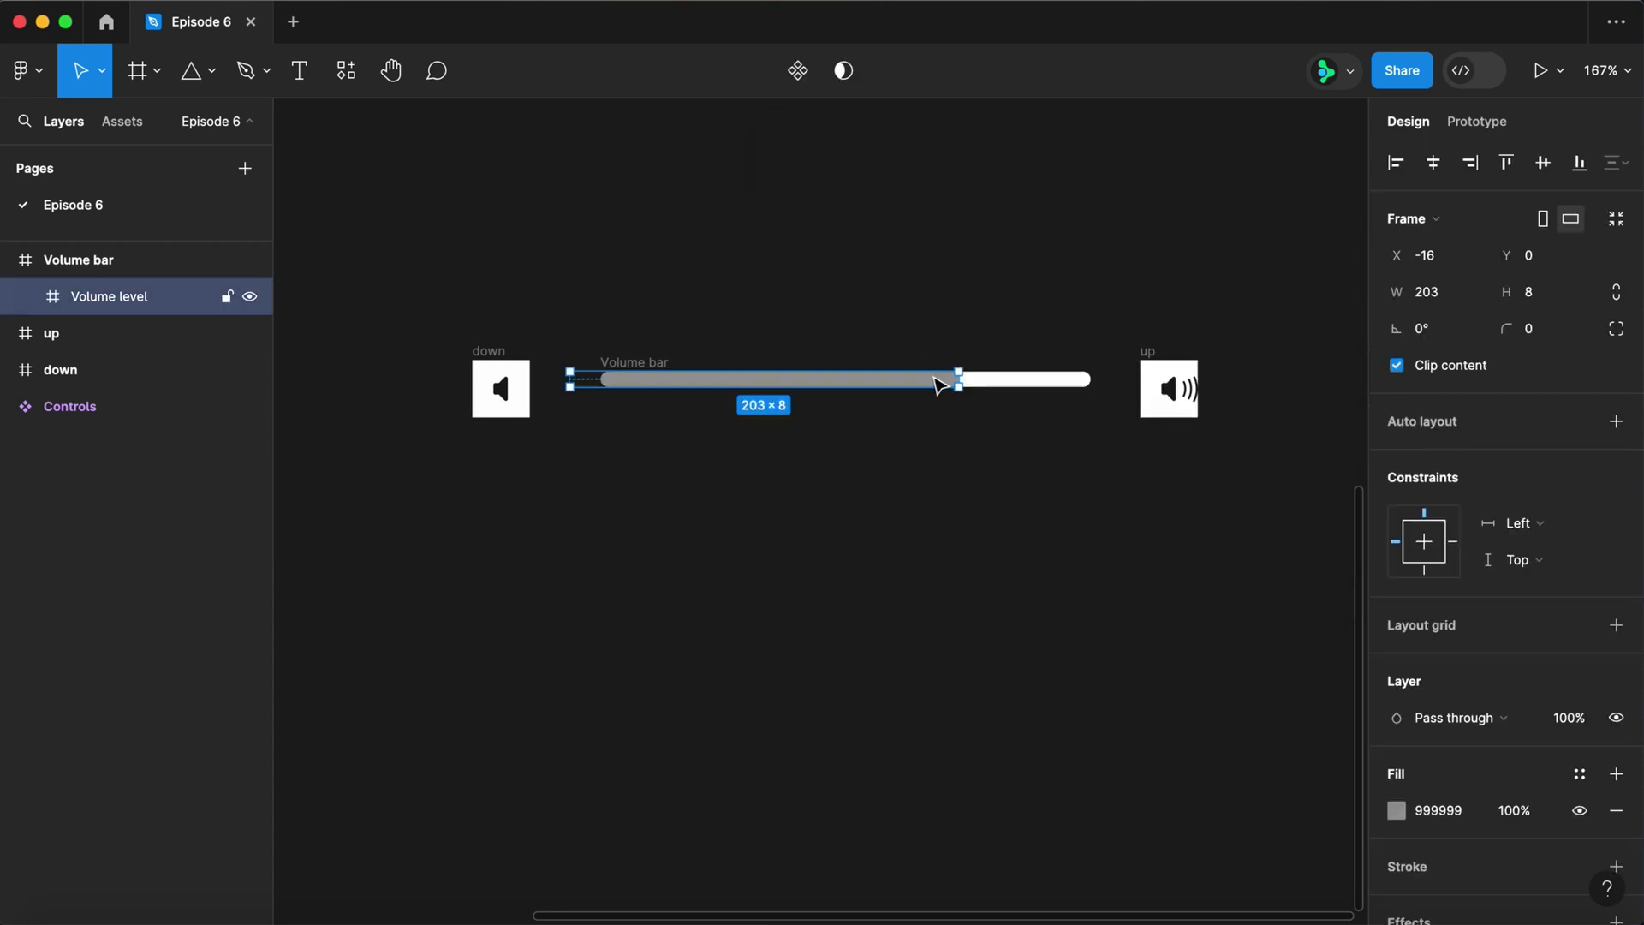
left_click(1477, 292)
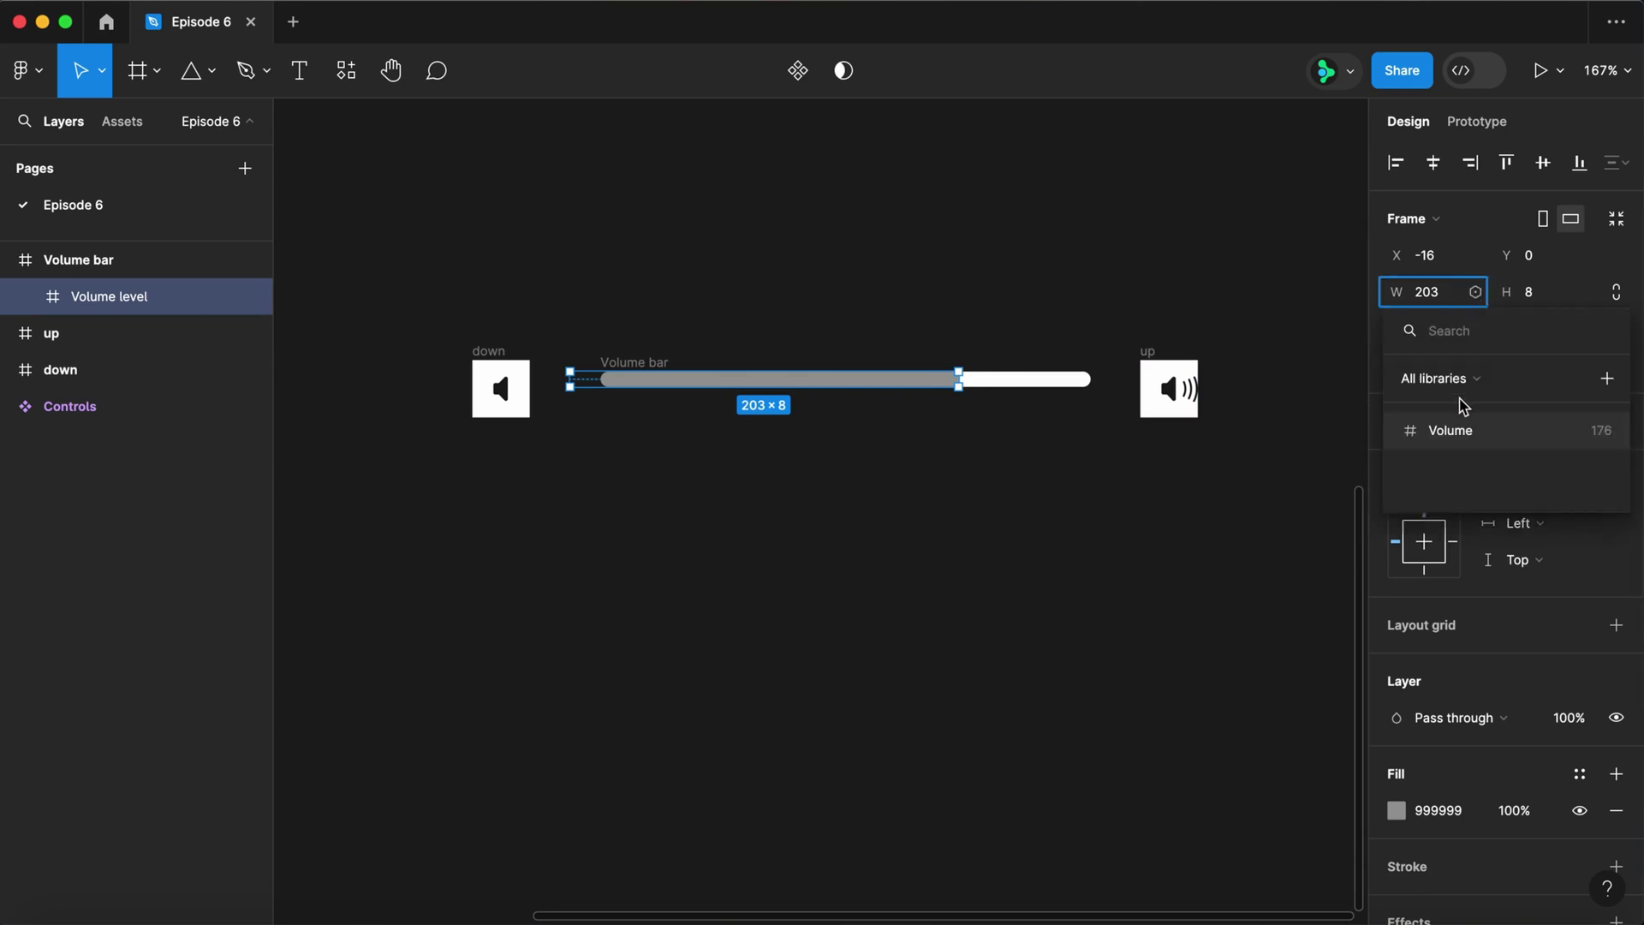
left_click(1475, 431)
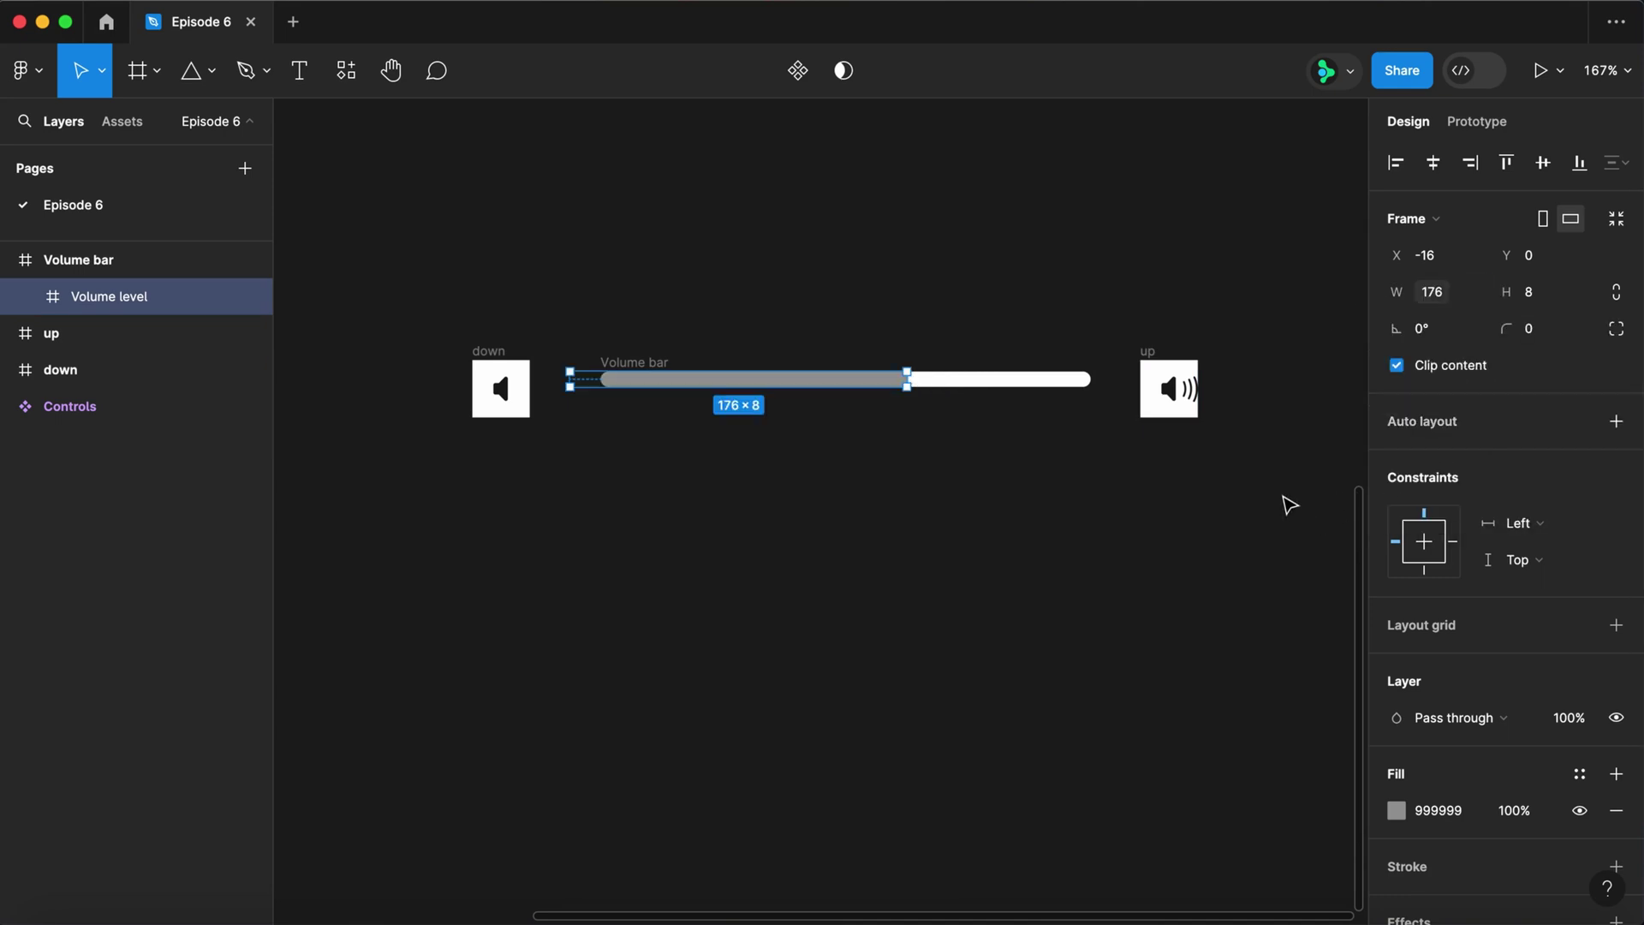
left_click_drag(1278, 492, 439, 323)
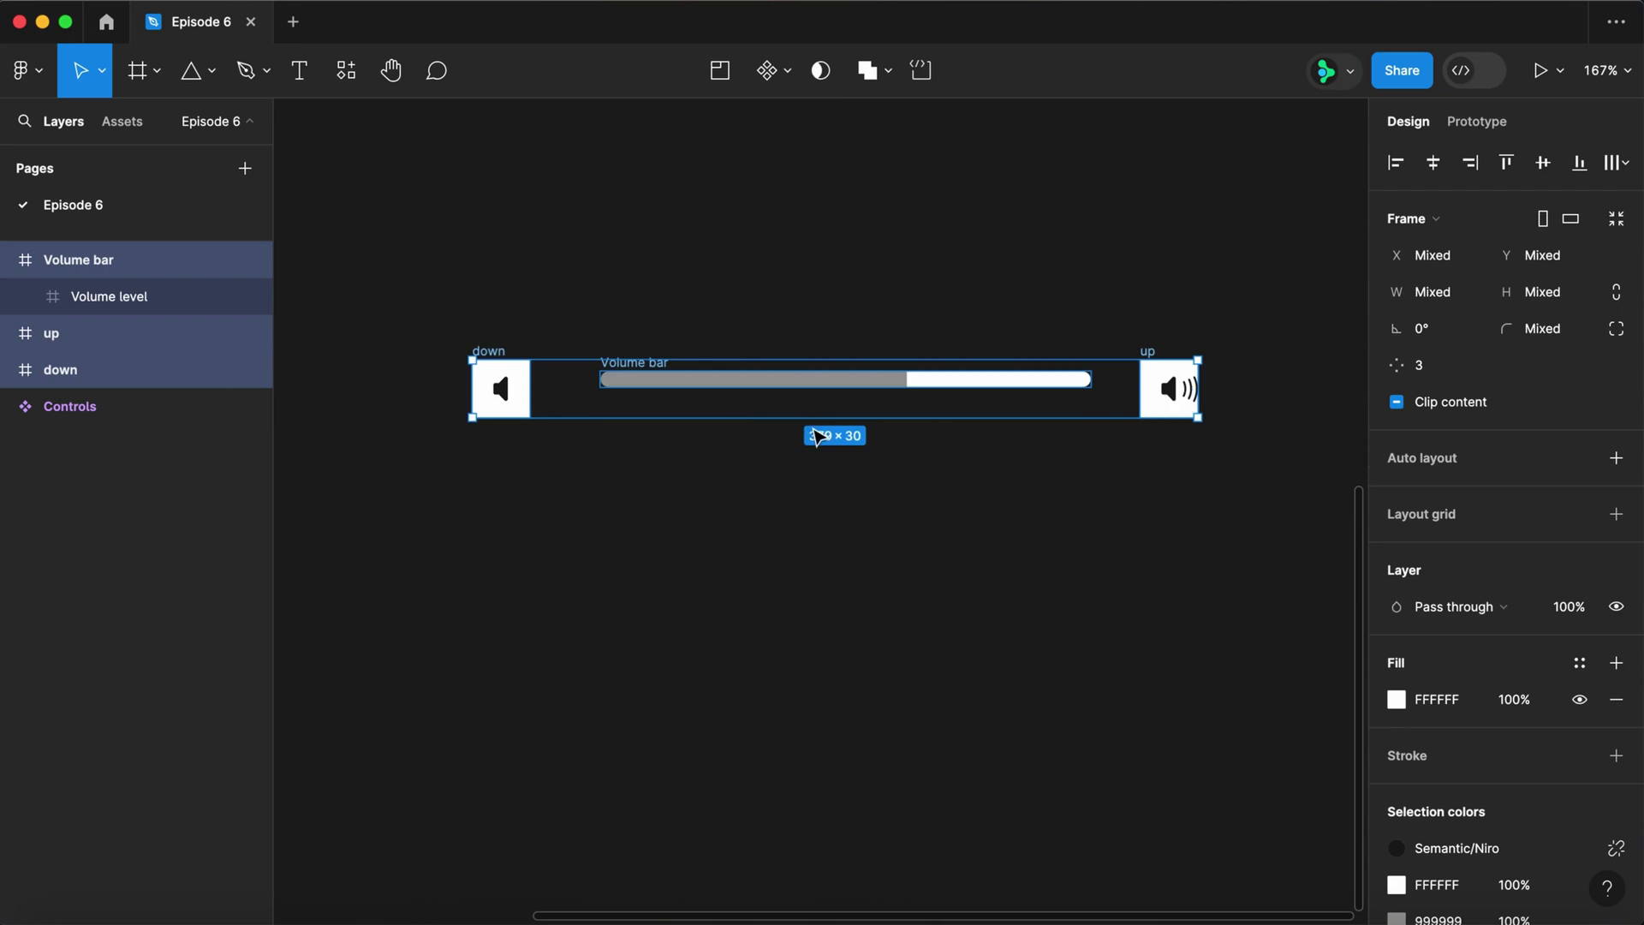
- Wrap down, Volume bar and up in a vertically centred auto layout row with zero gap
key("shift+a")
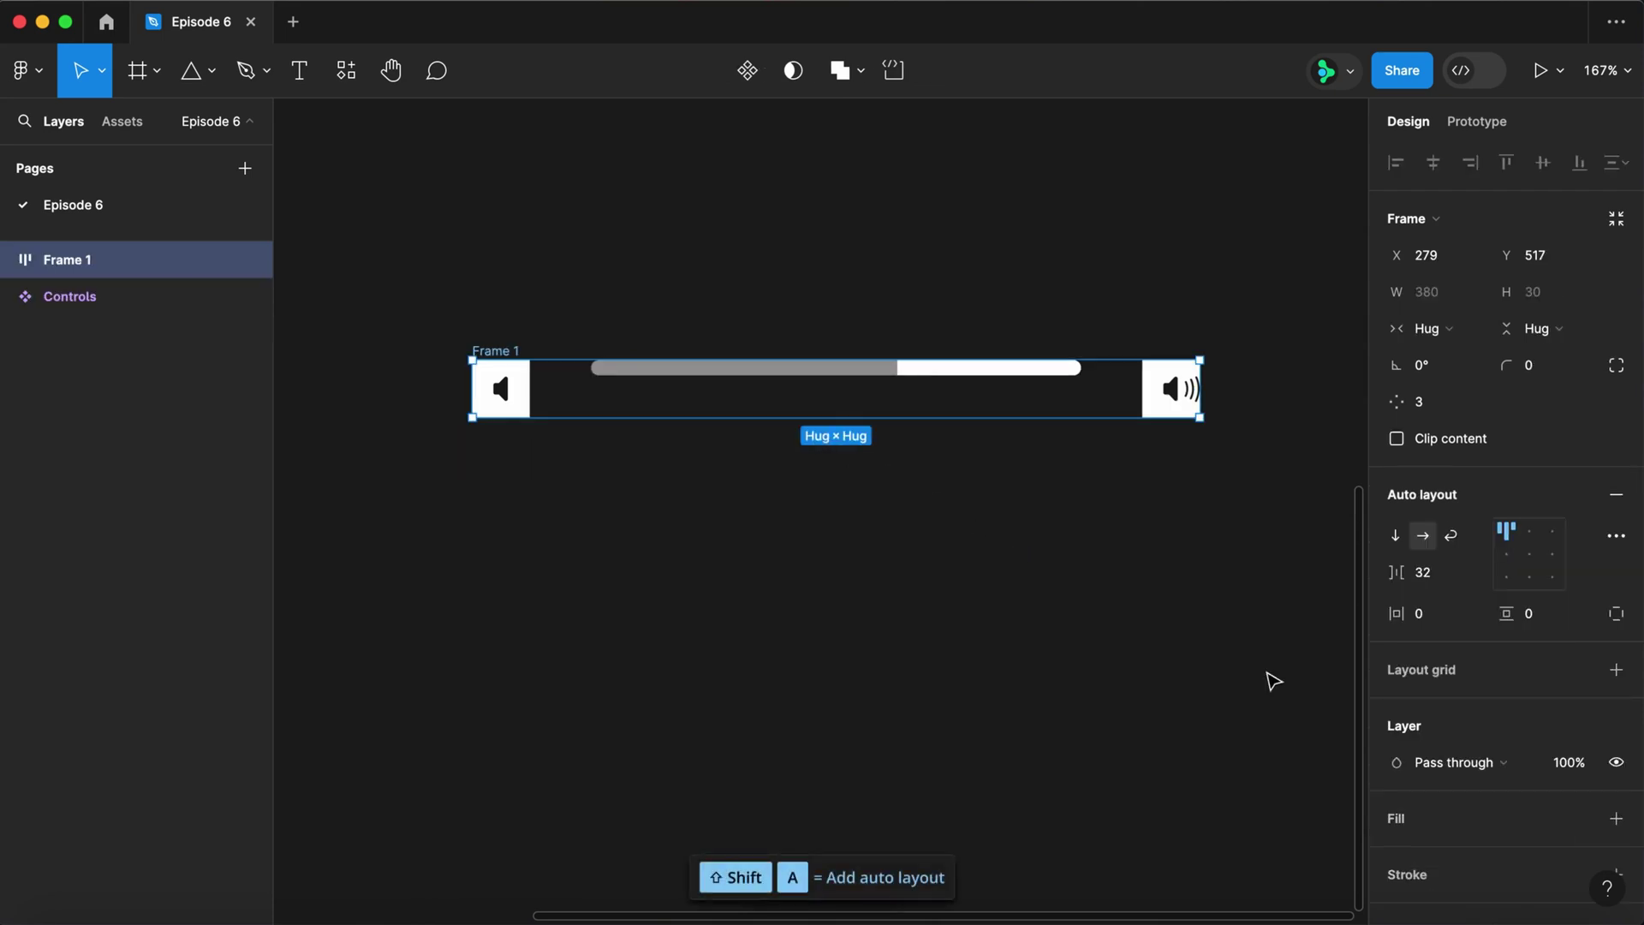
left_click(1443, 581)
key("Return")
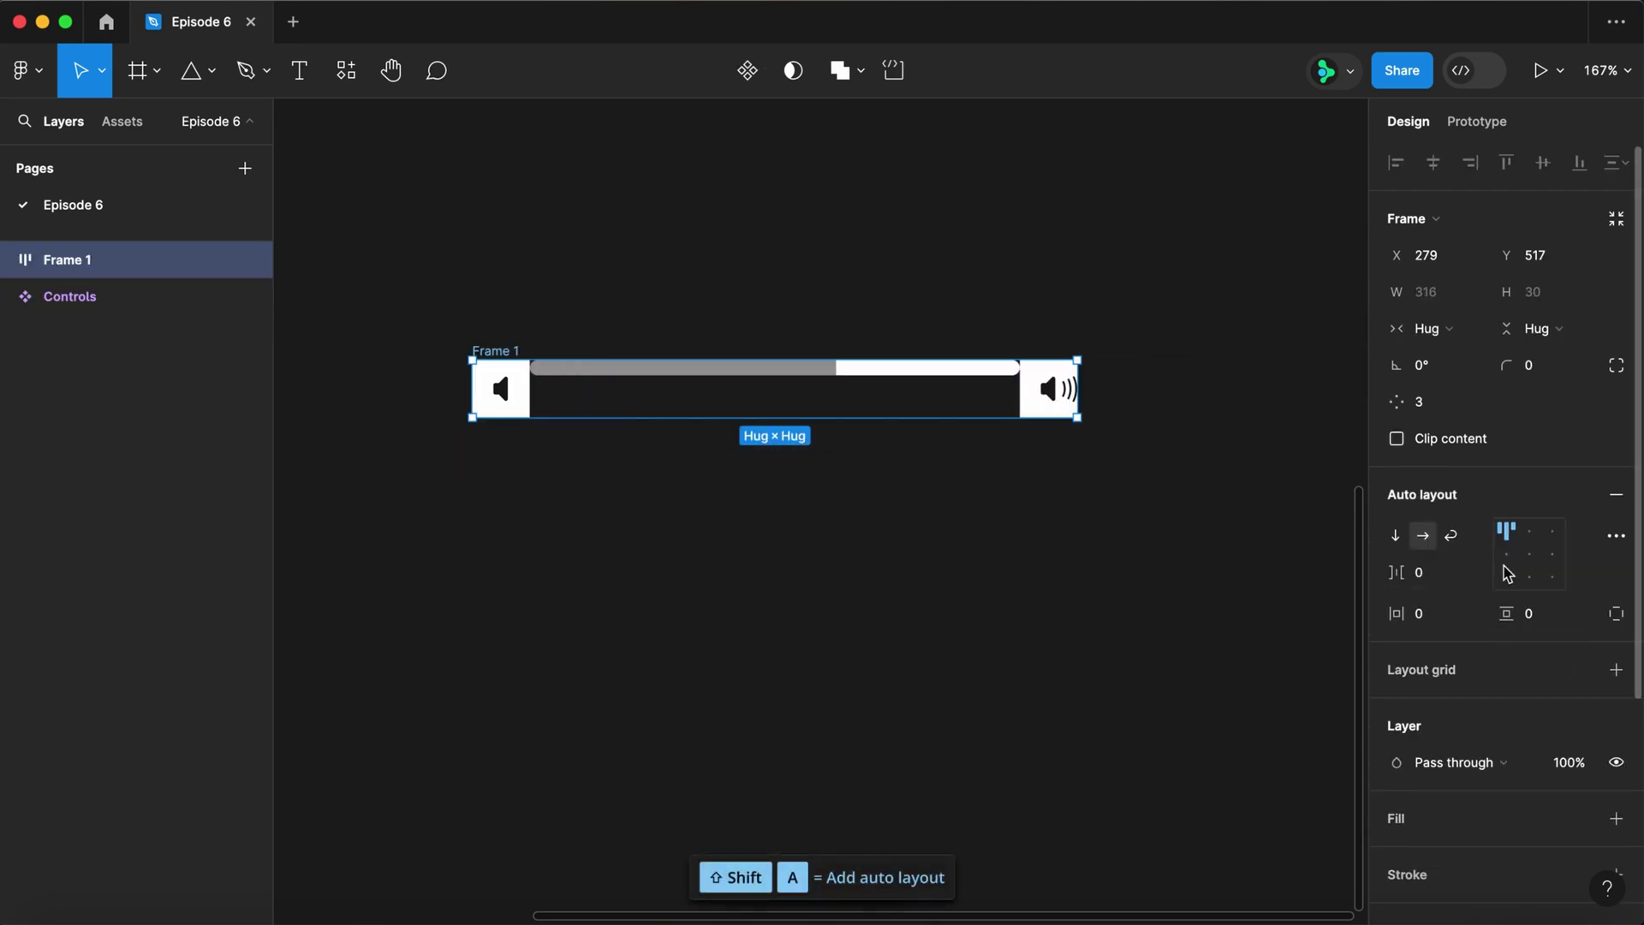
left_click(1506, 555)
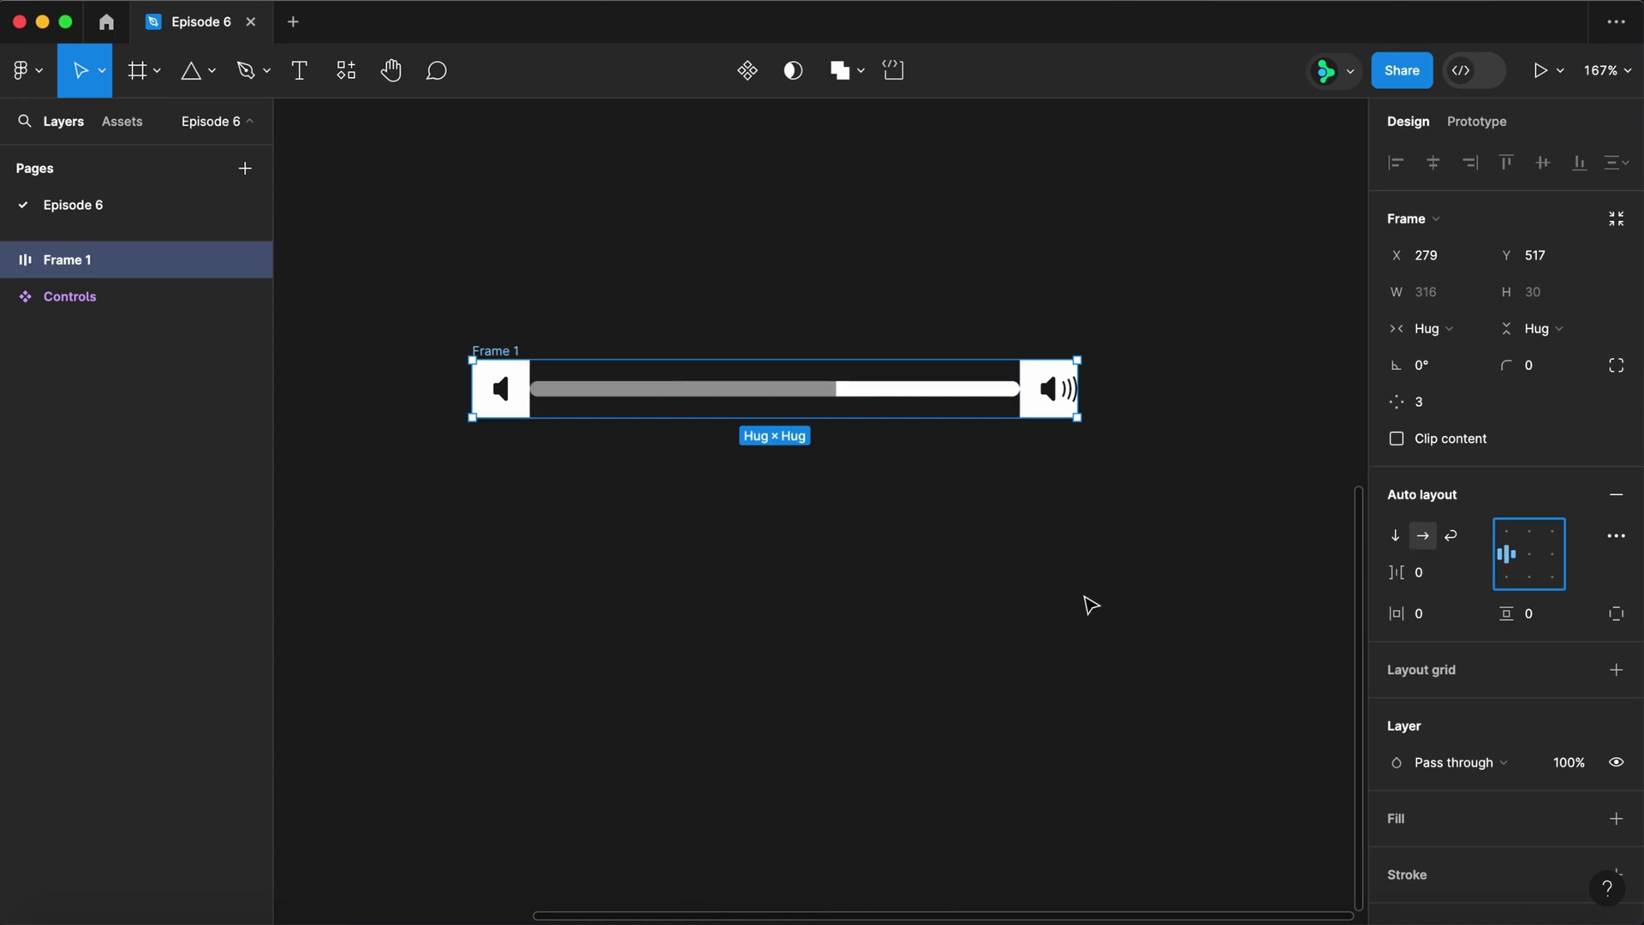
- Turn the slider row into a component named Volume
key("ctrl+alt+k")
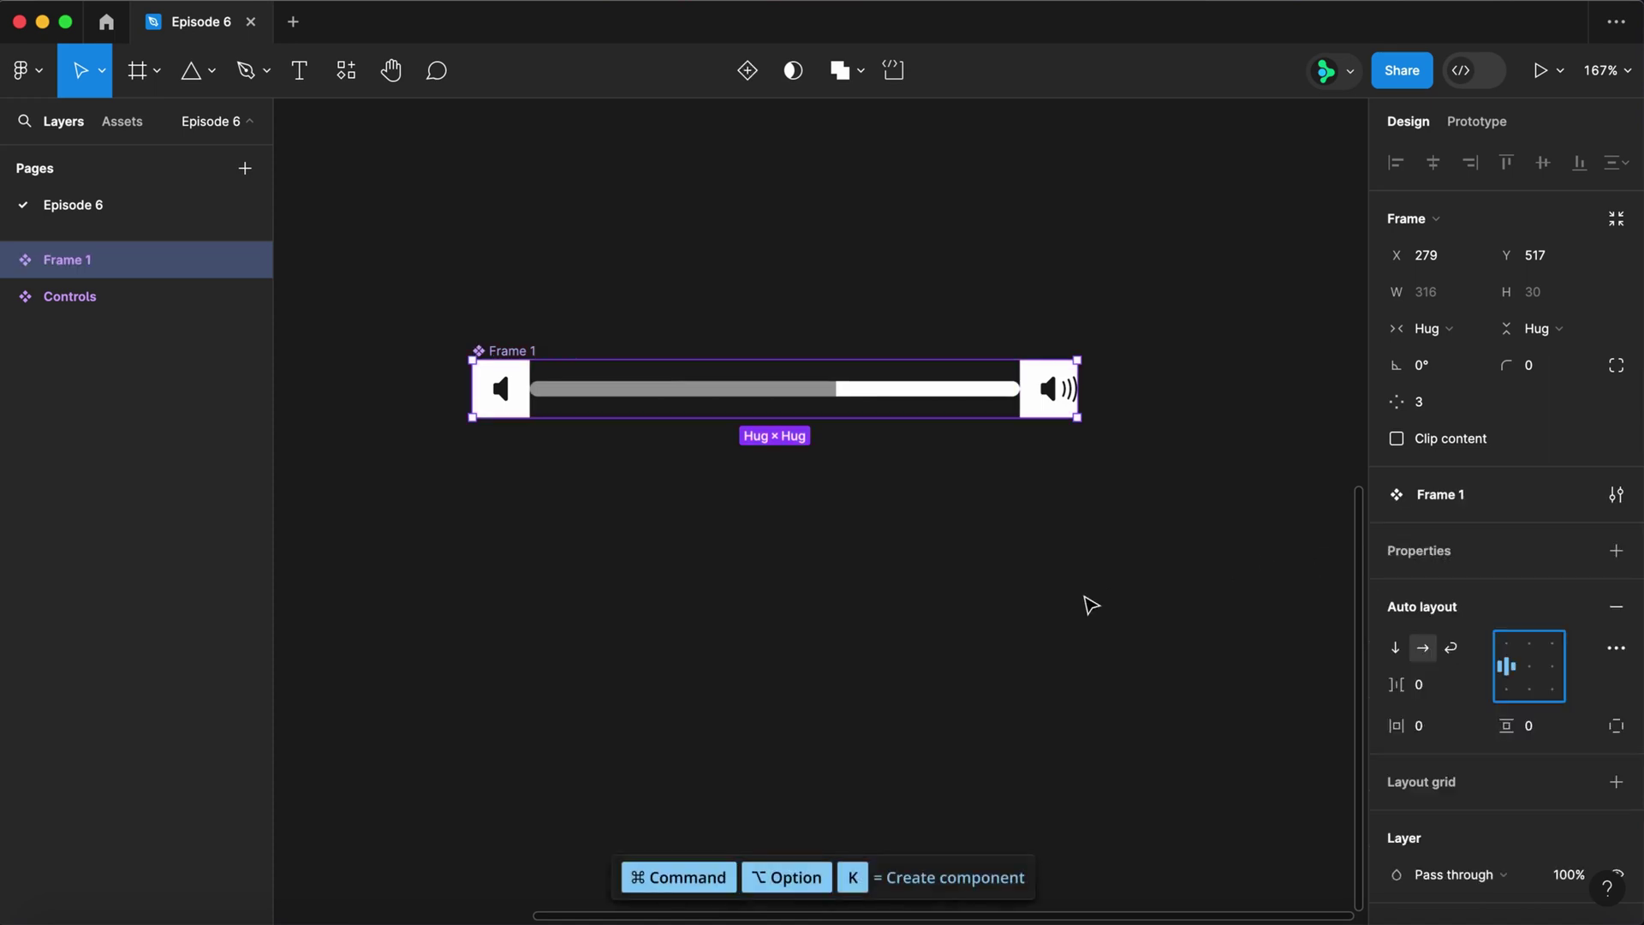
double_click(512, 349)
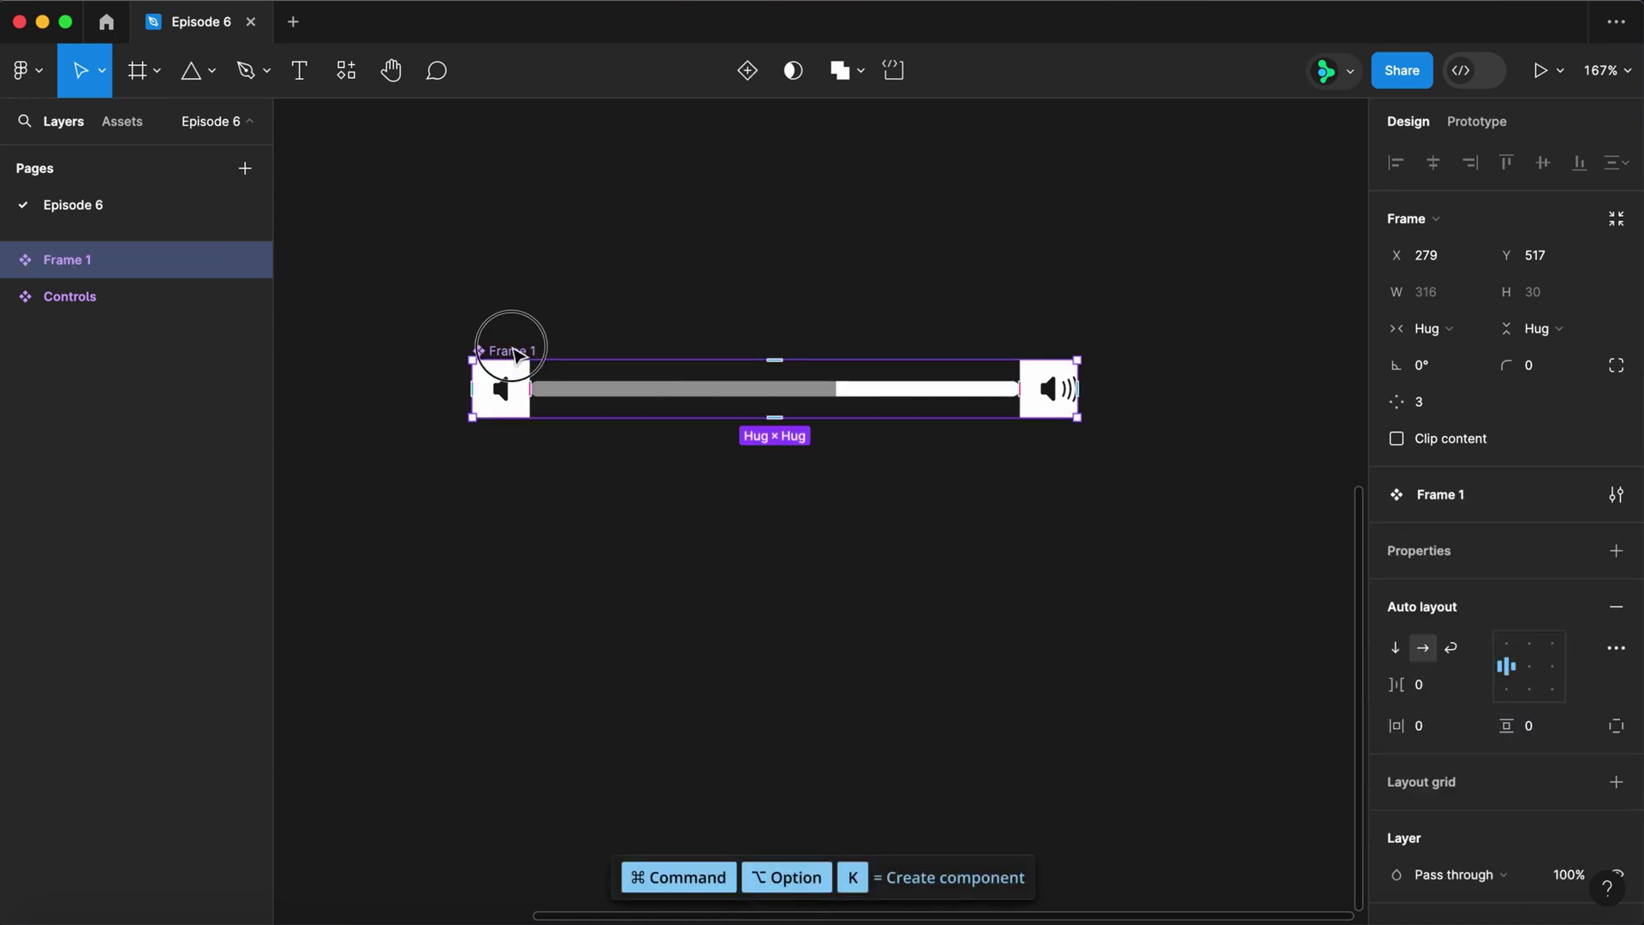
type("Volume")
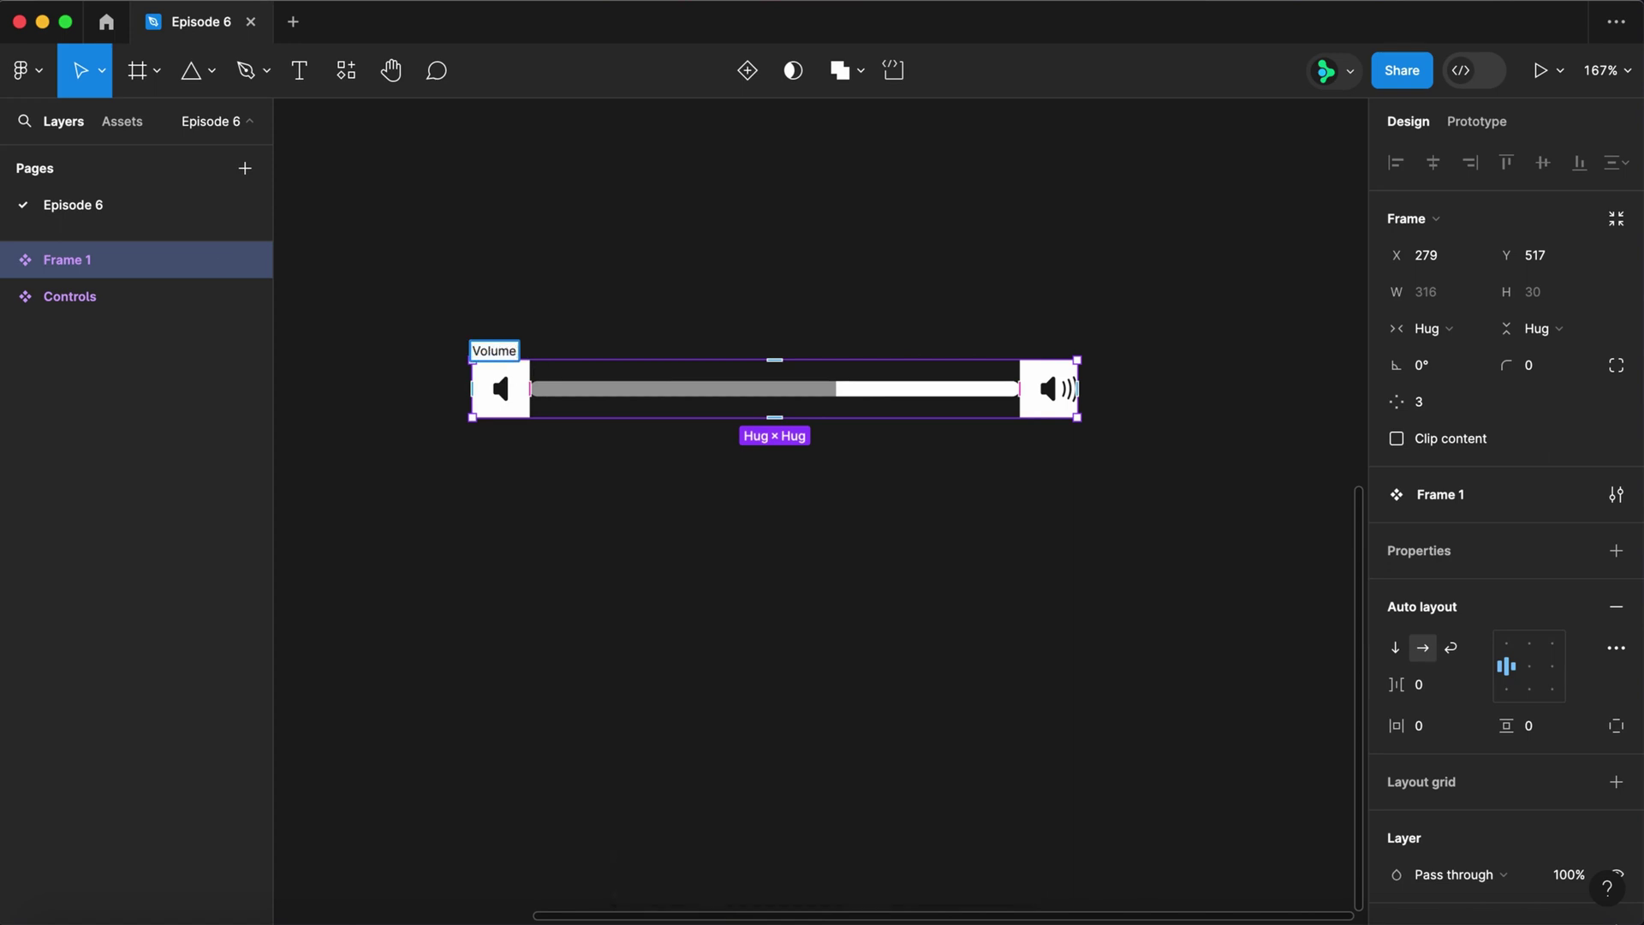
key("Return")
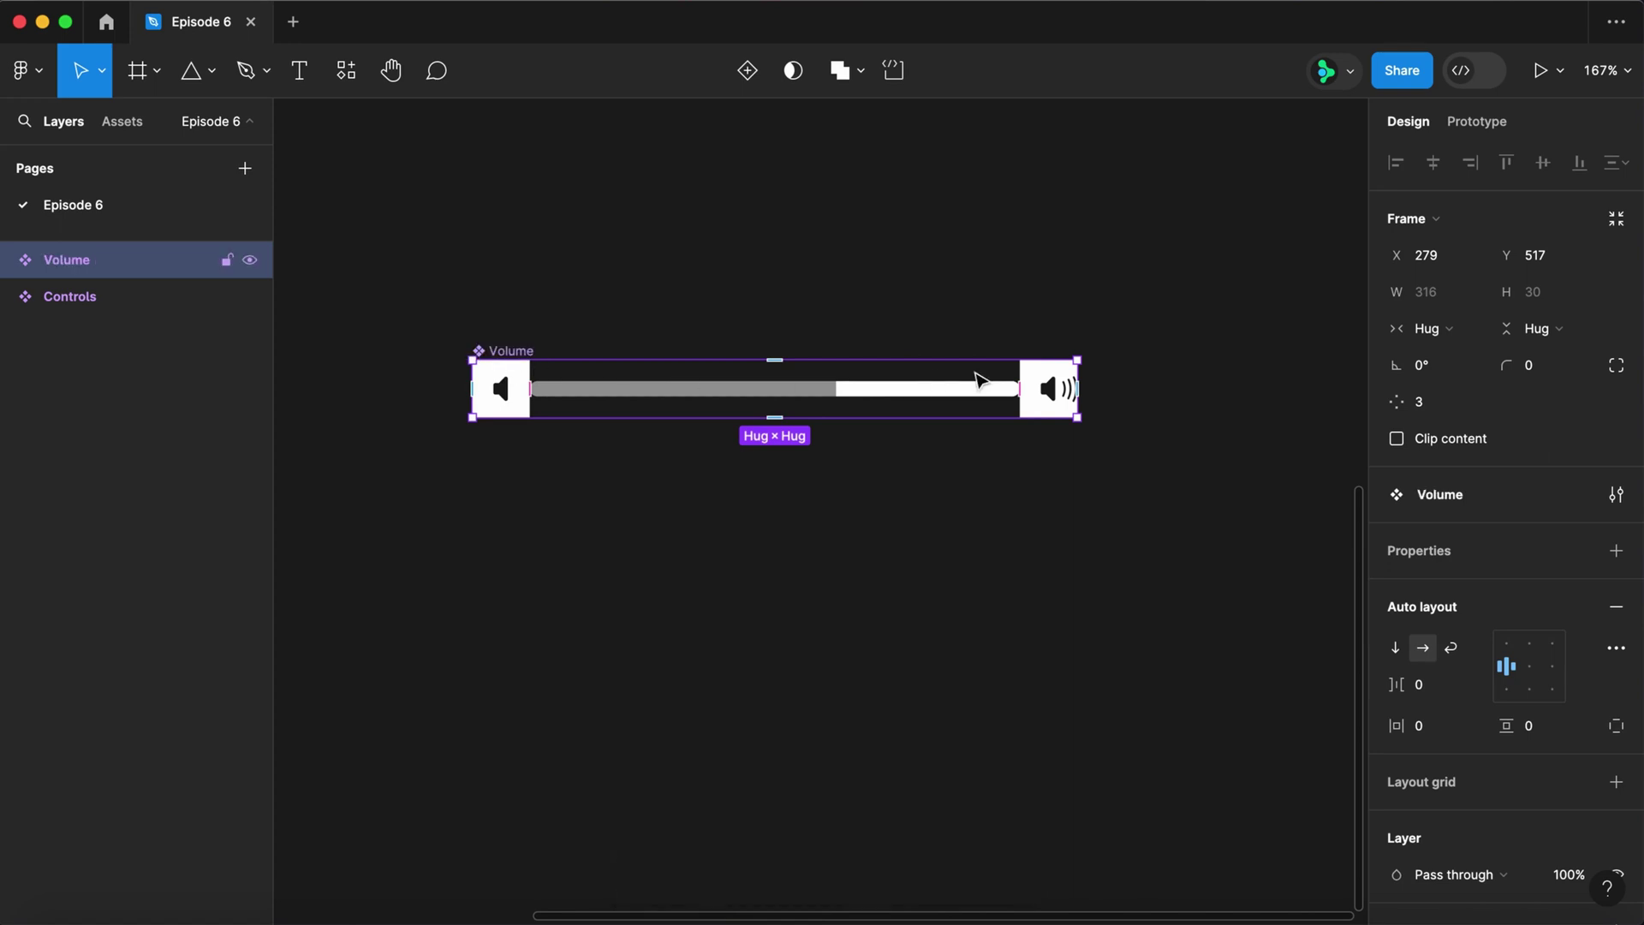
left_click(1038, 385)
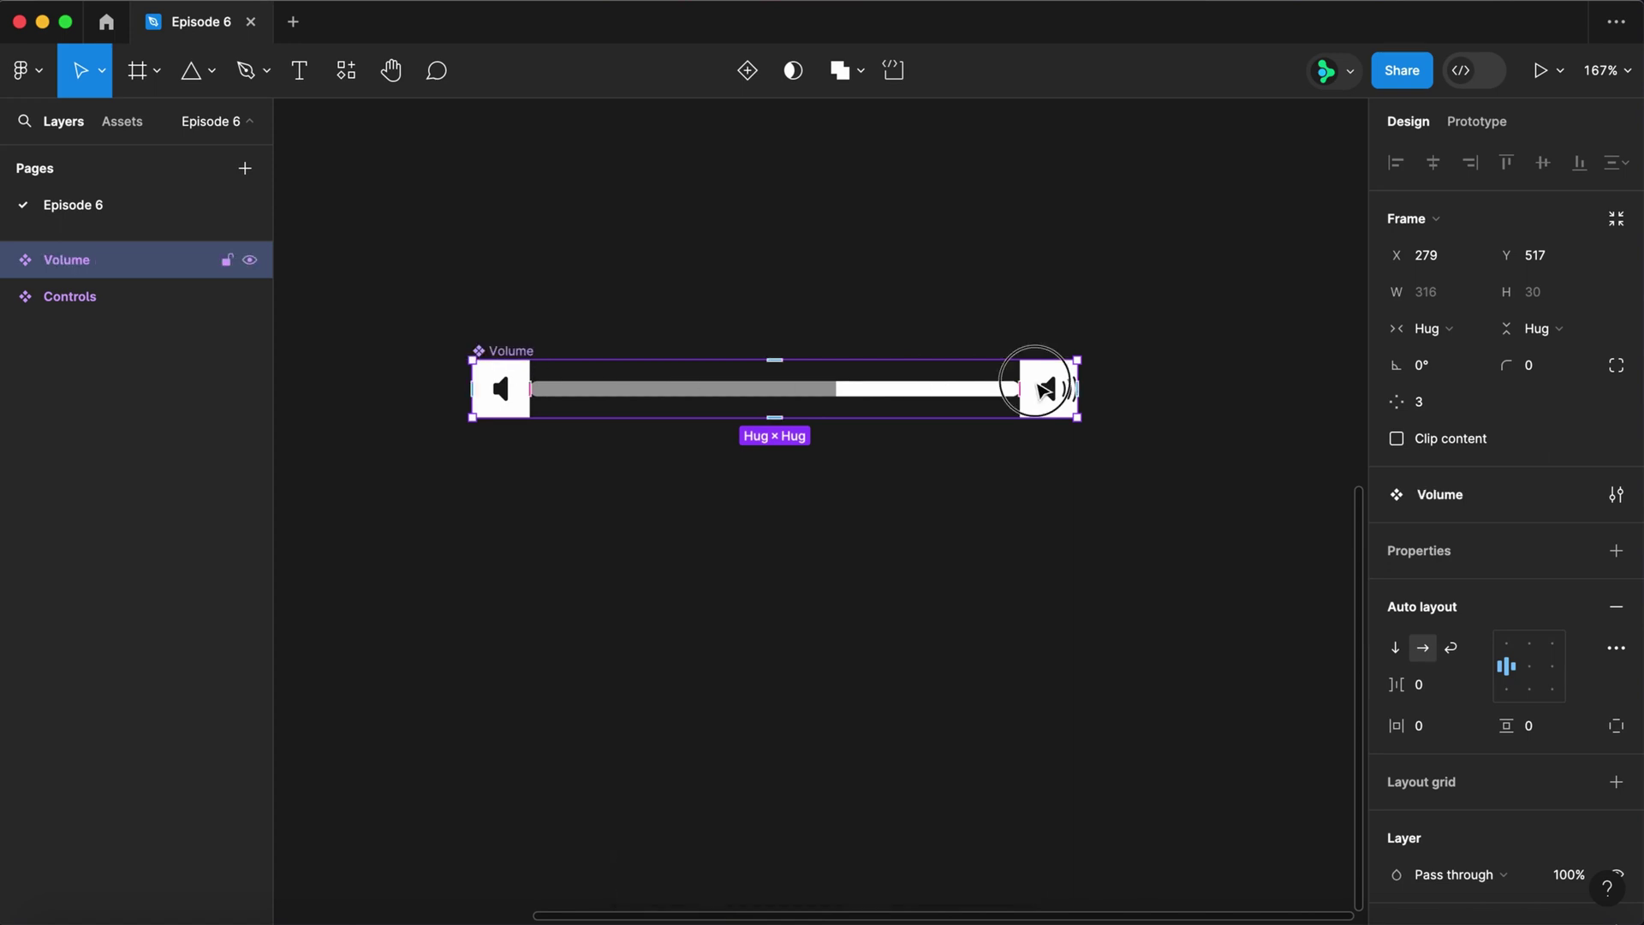
- Give the up button an On click action setting Volume to Volume + 16
left_click(1473, 122)
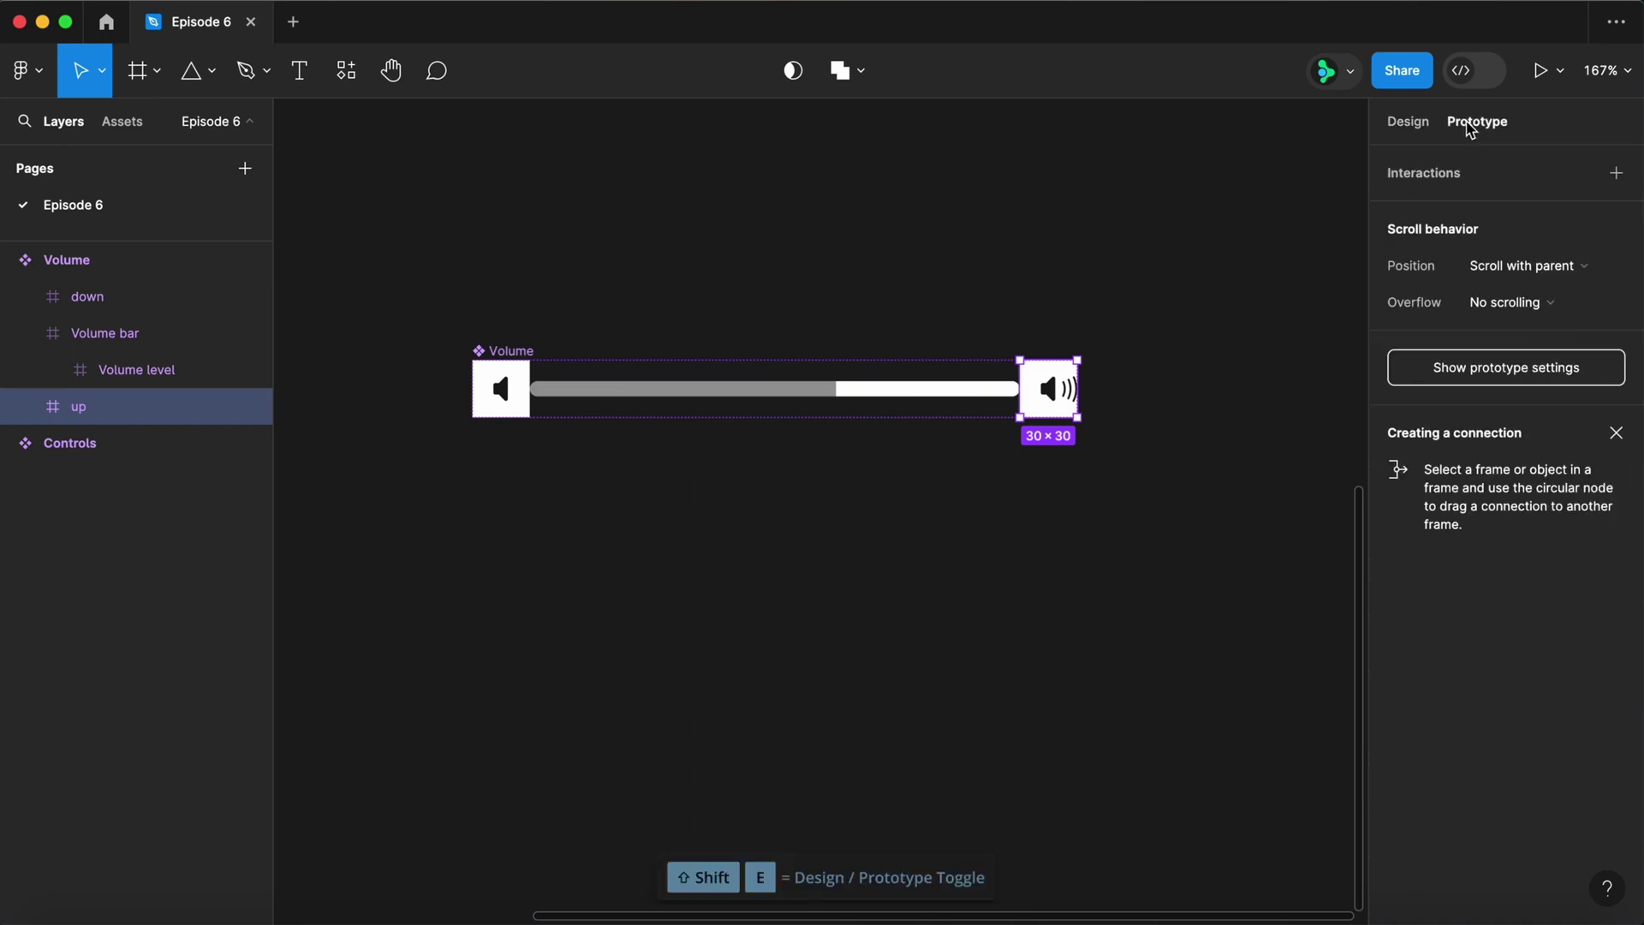
left_click(1615, 174)
left_click(1166, 260)
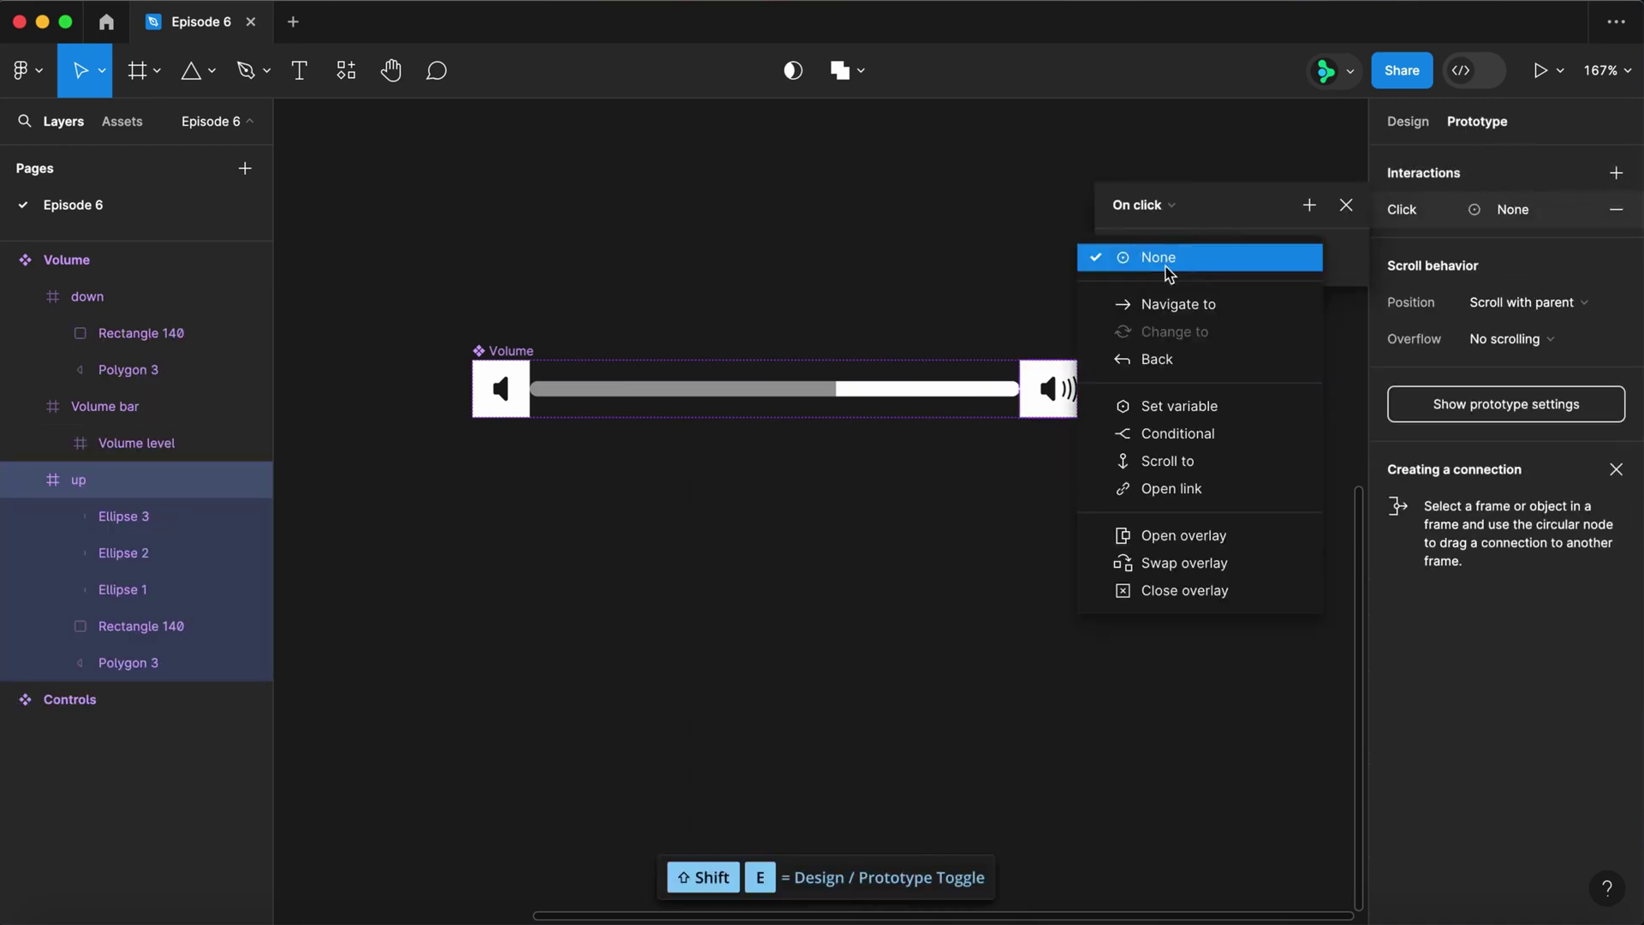
left_click(1164, 405)
left_click(1171, 402)
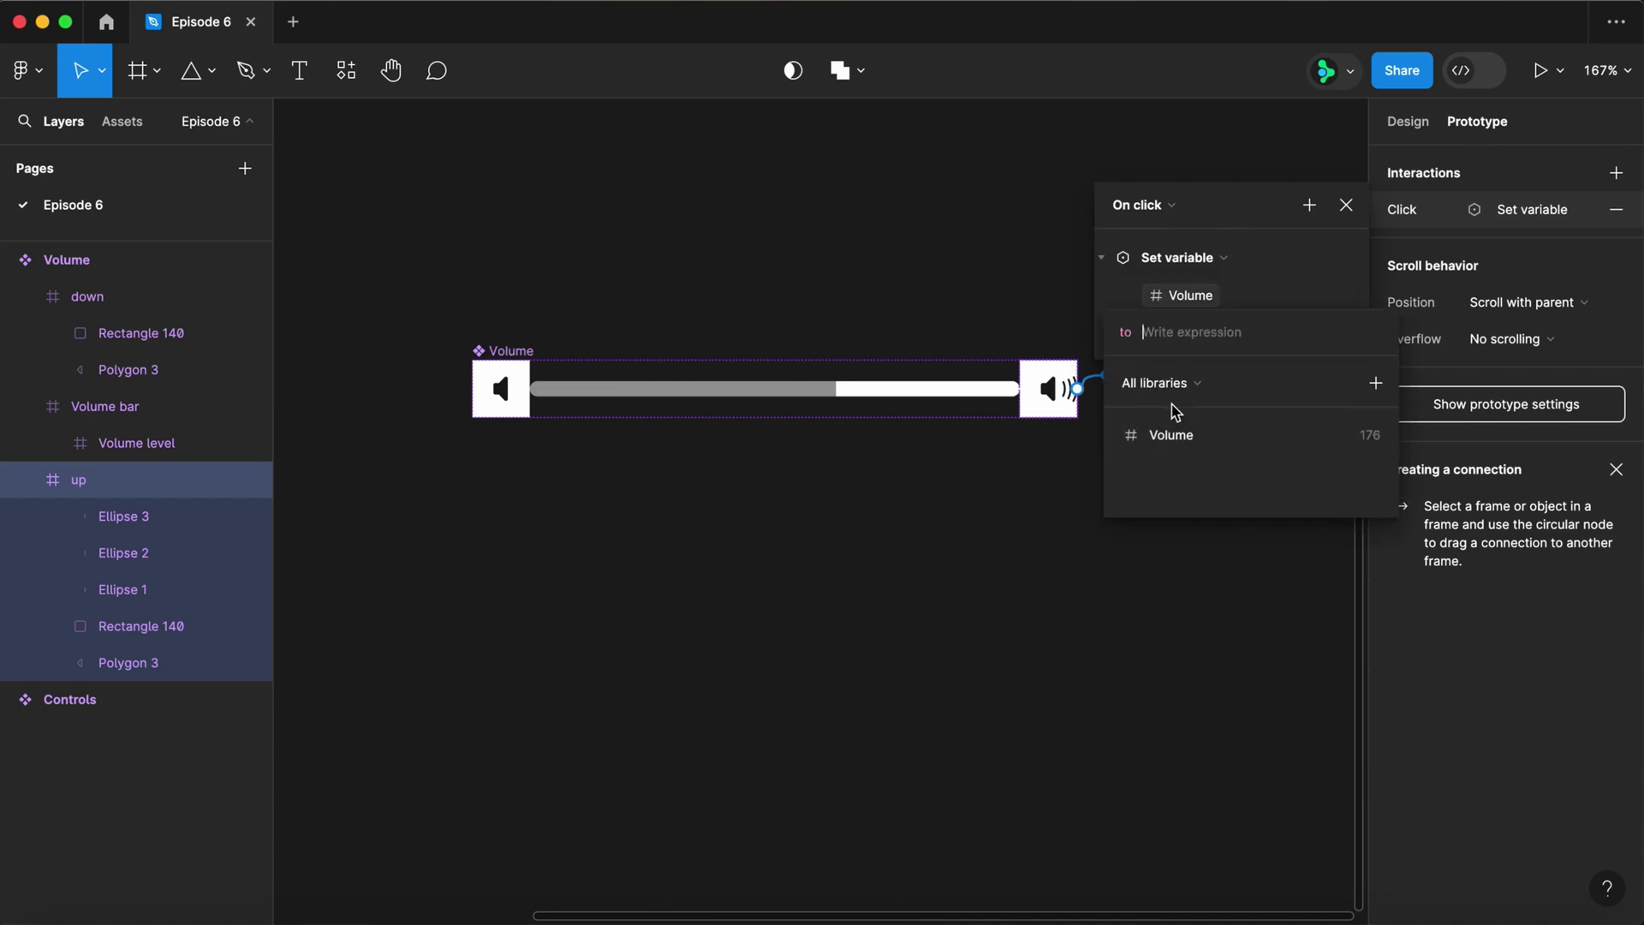
left_click(1175, 445)
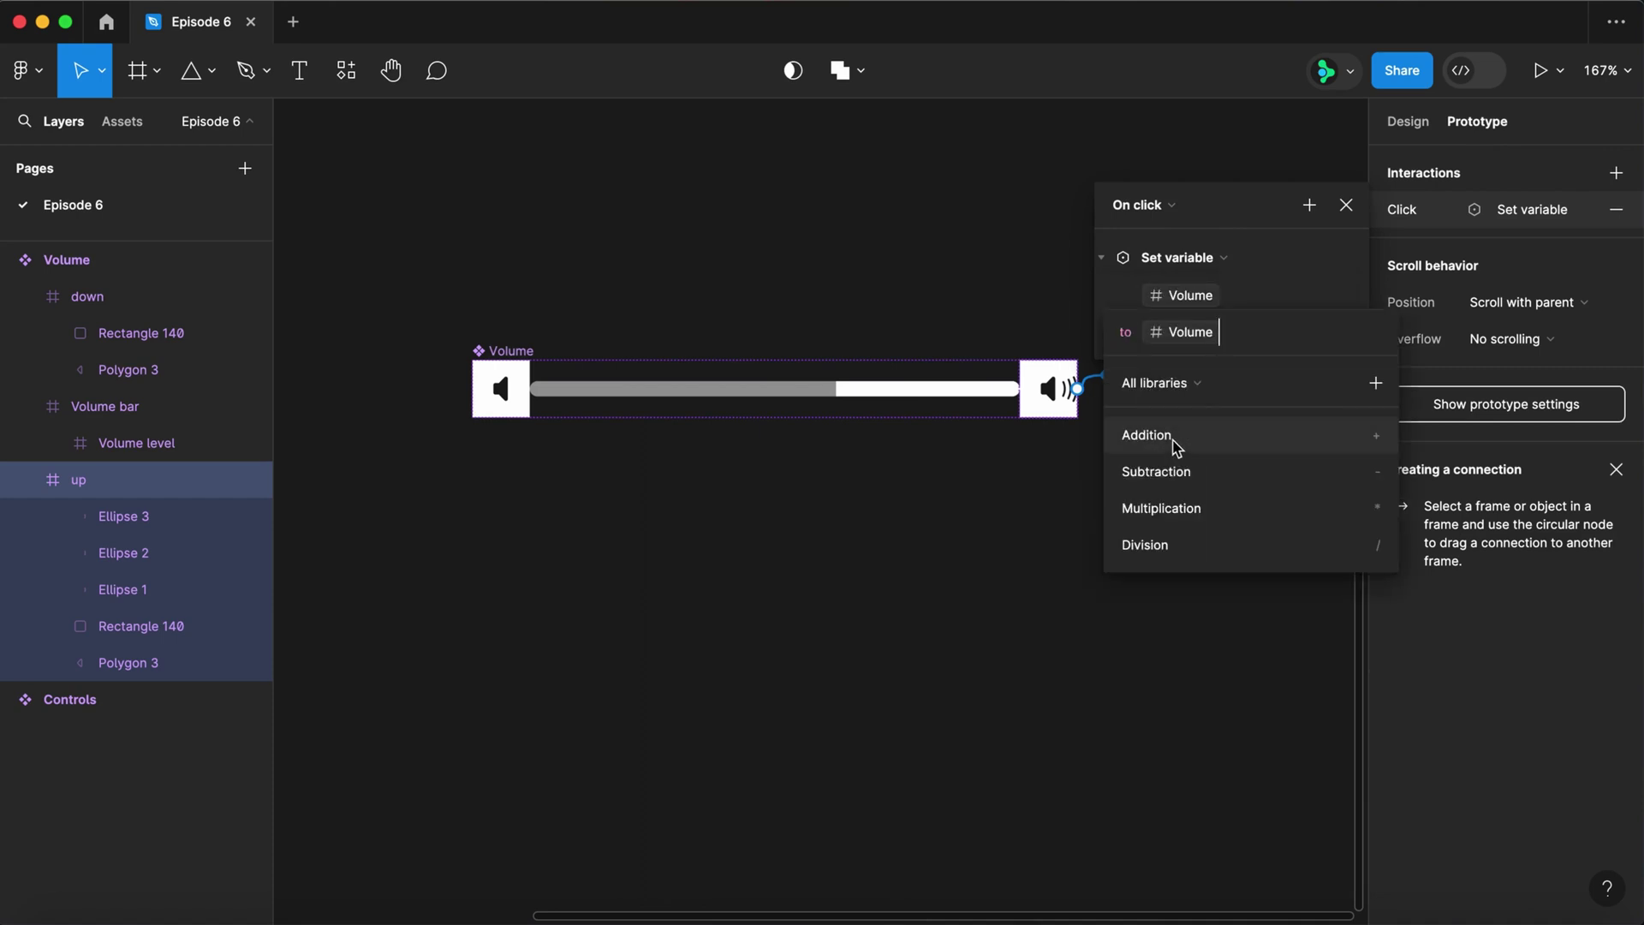
left_click(1177, 445)
type("1")
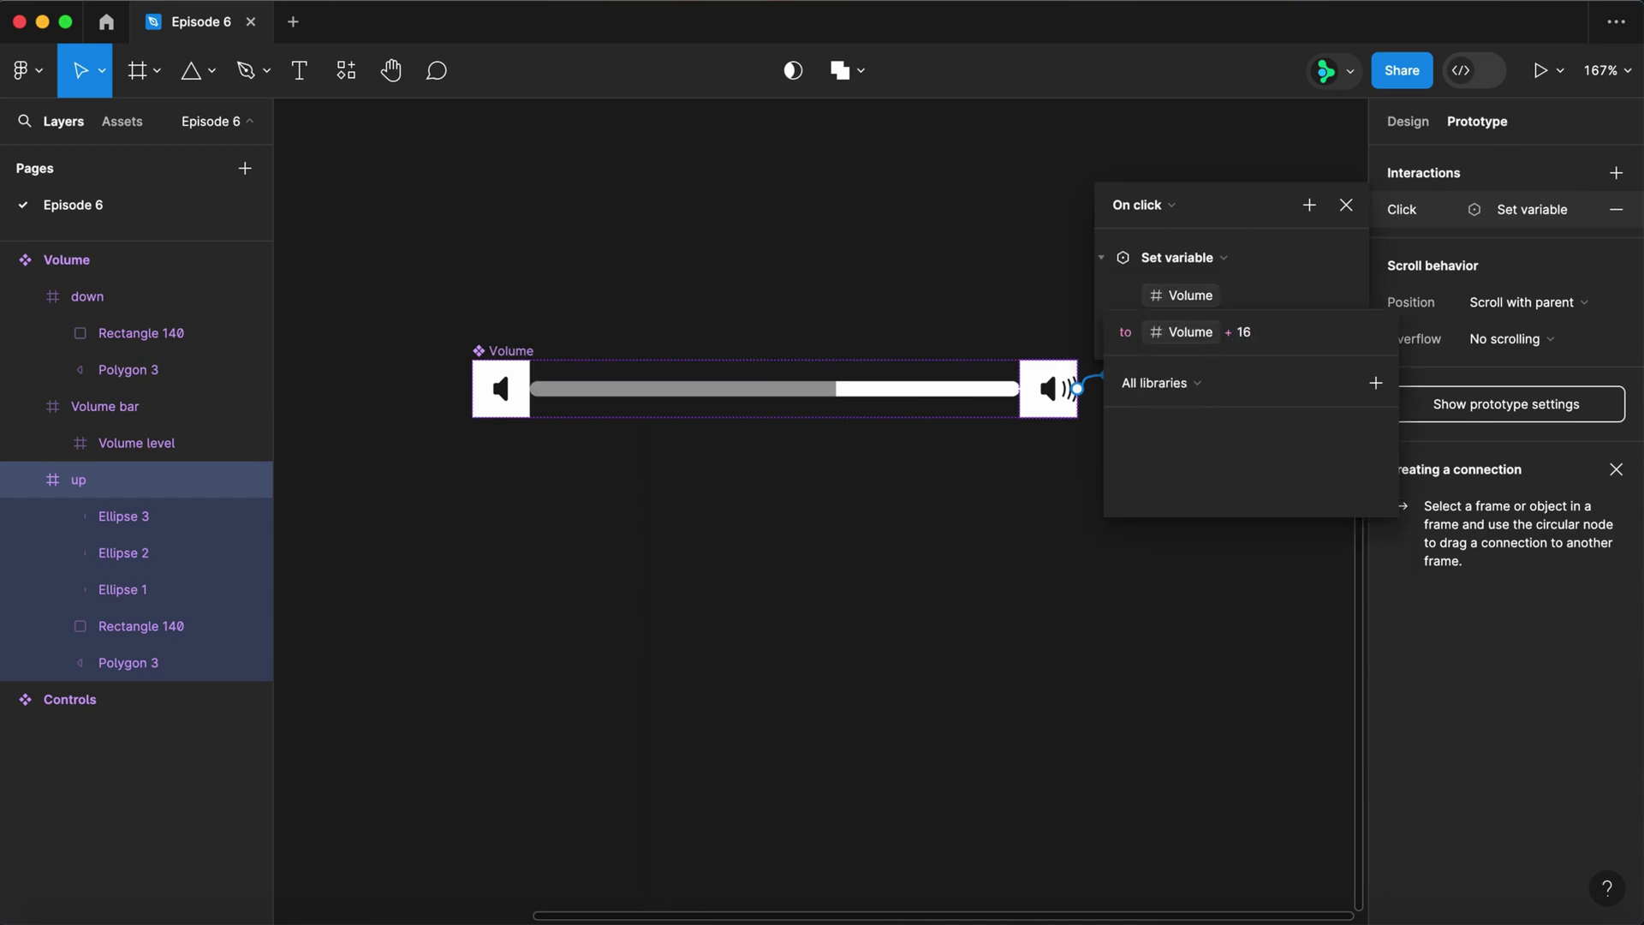
type("6")
key("Return")
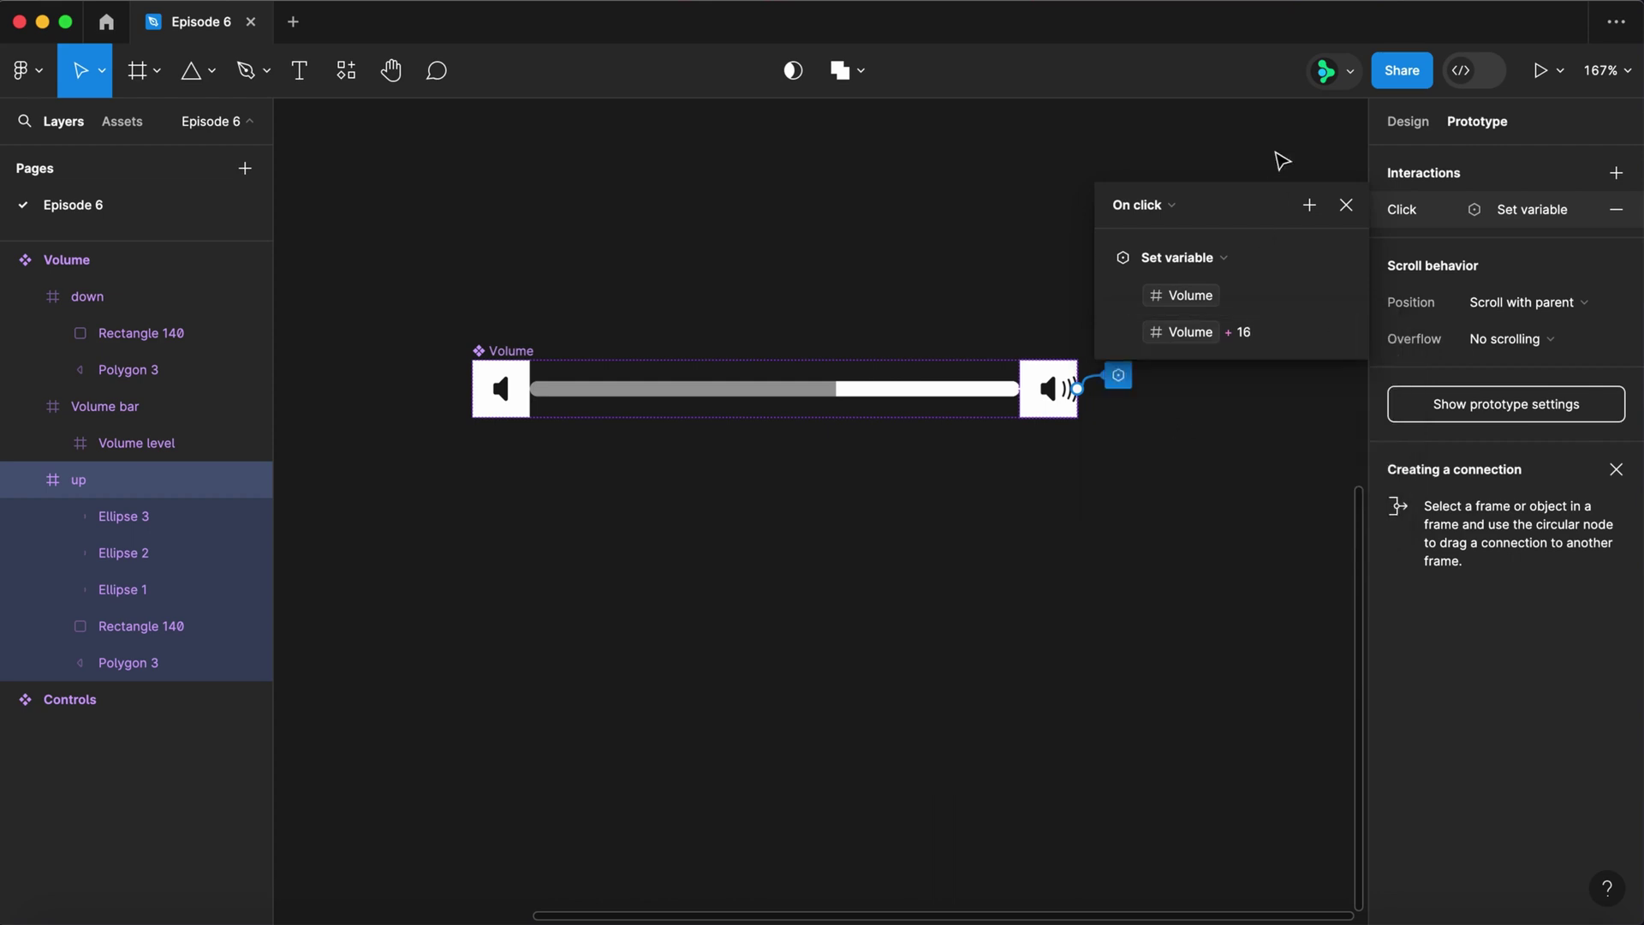
- Add a conditional: if Volume >= 272, set Volume to 272
left_click(1309, 205)
left_click(1322, 360)
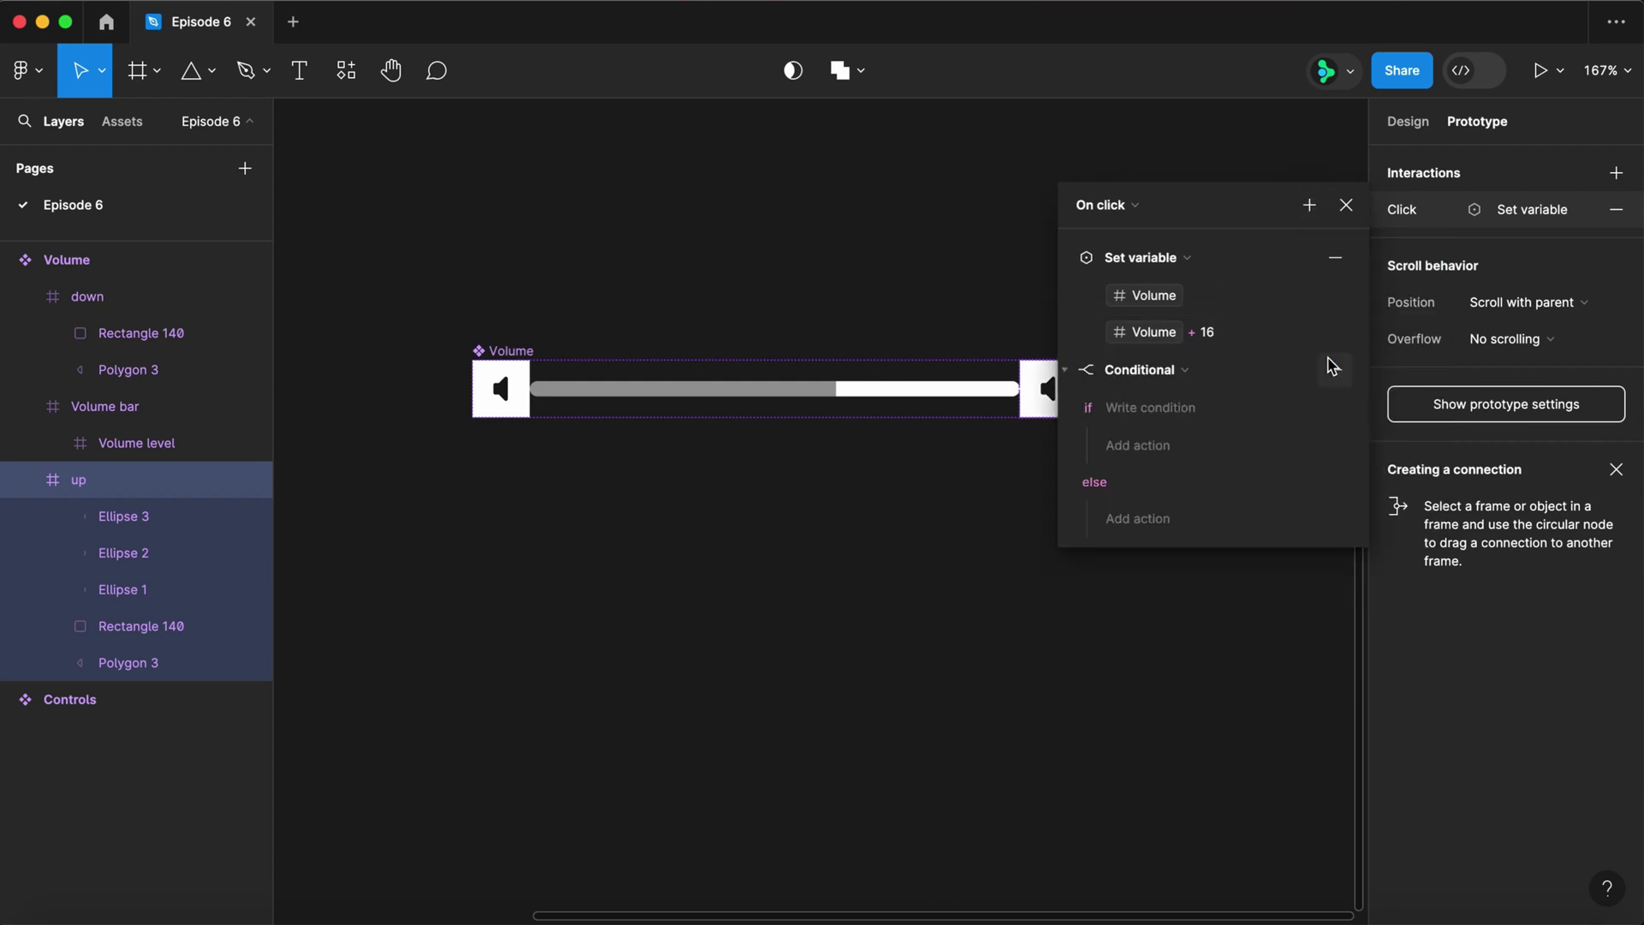
left_click(1160, 409)
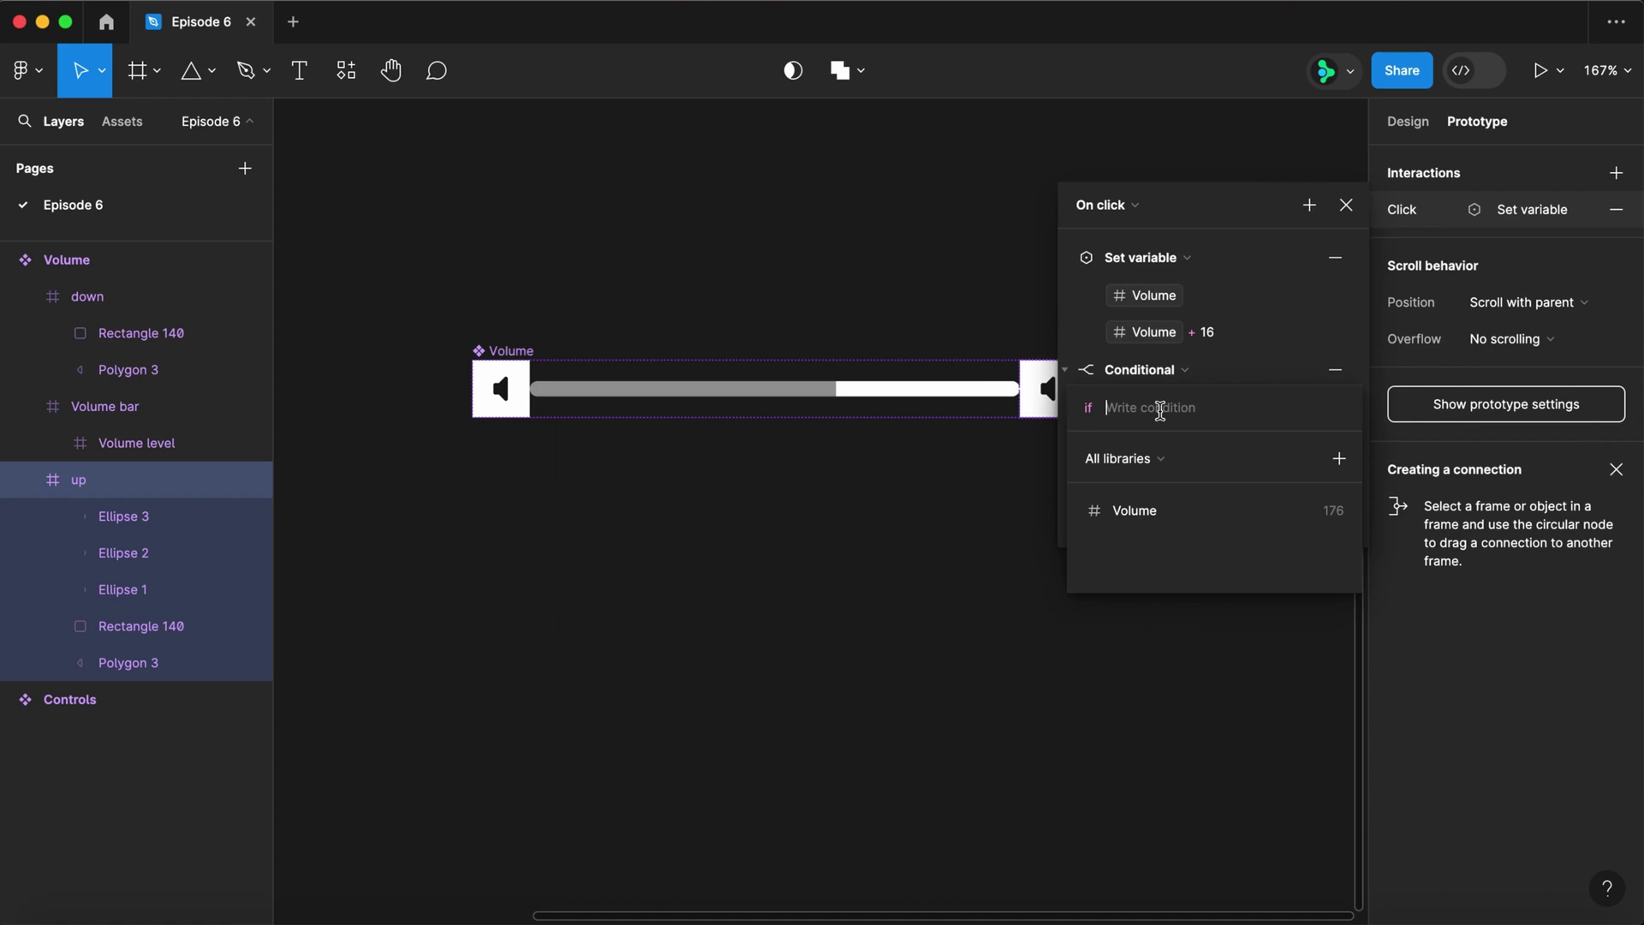
left_click(1152, 512)
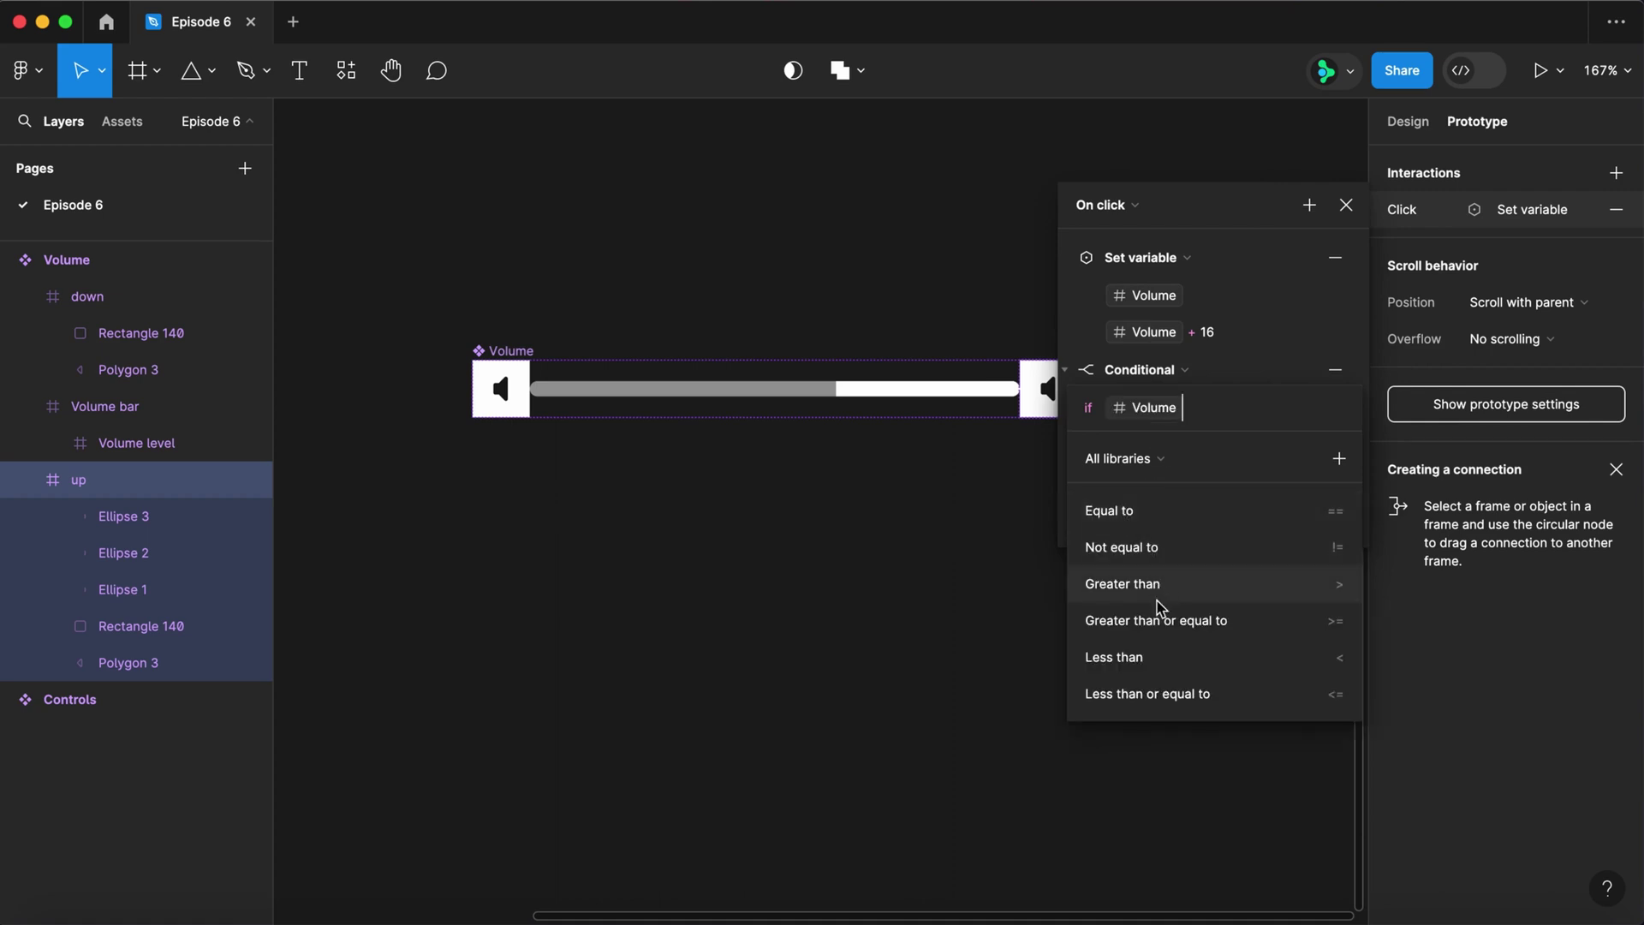
left_click(1154, 621)
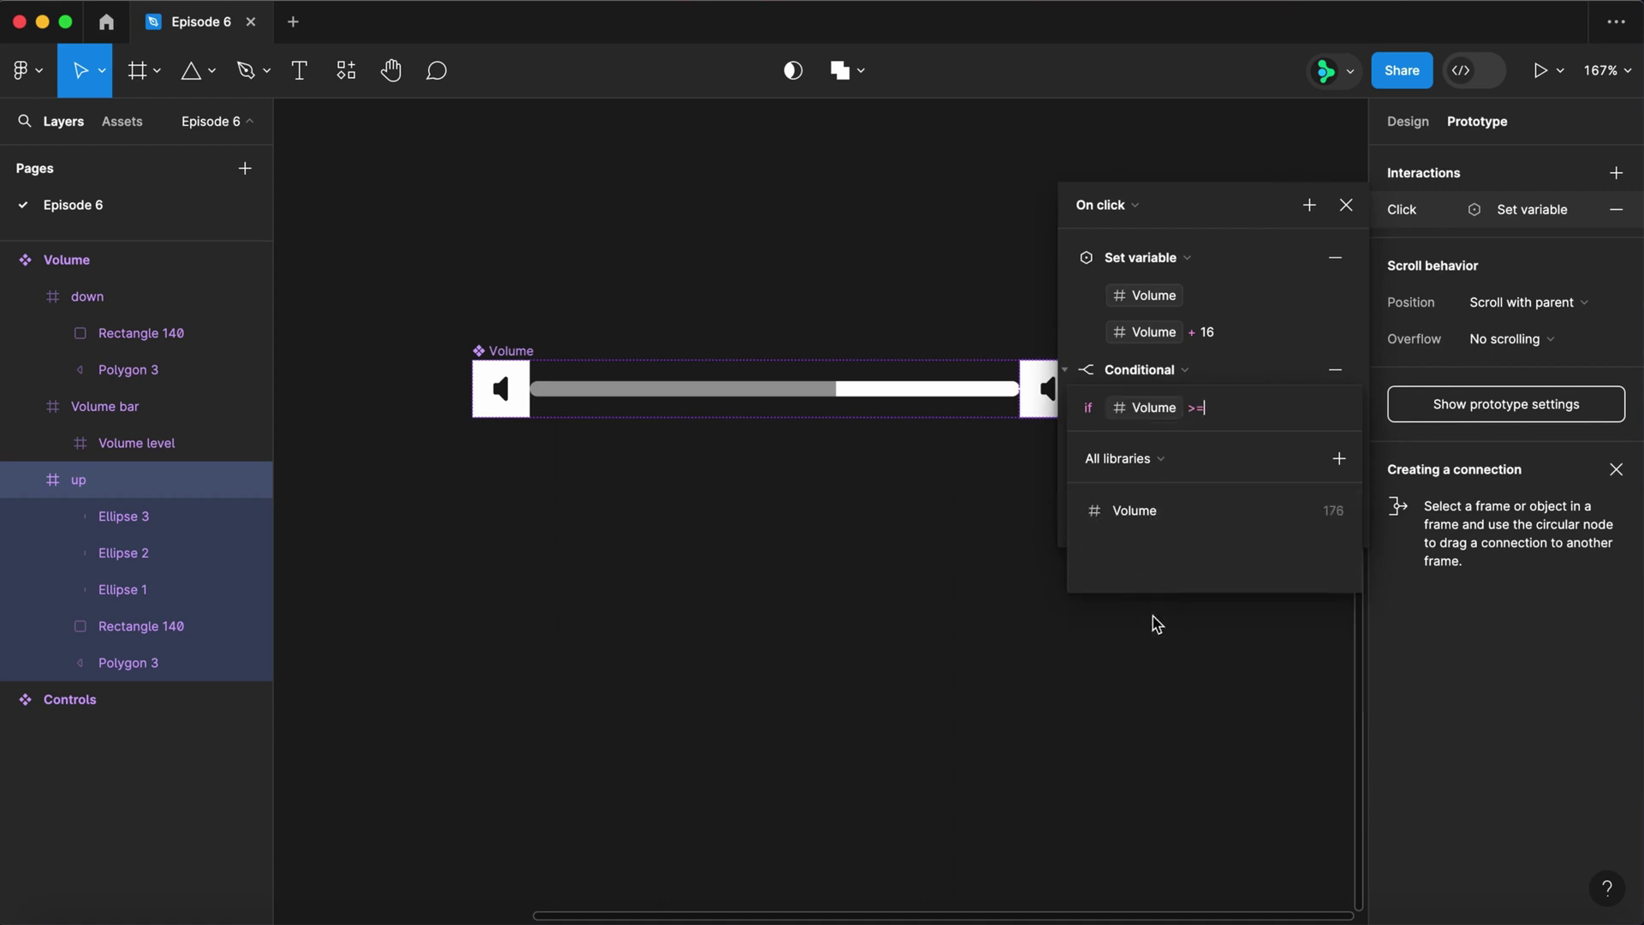
type("272")
key("Return")
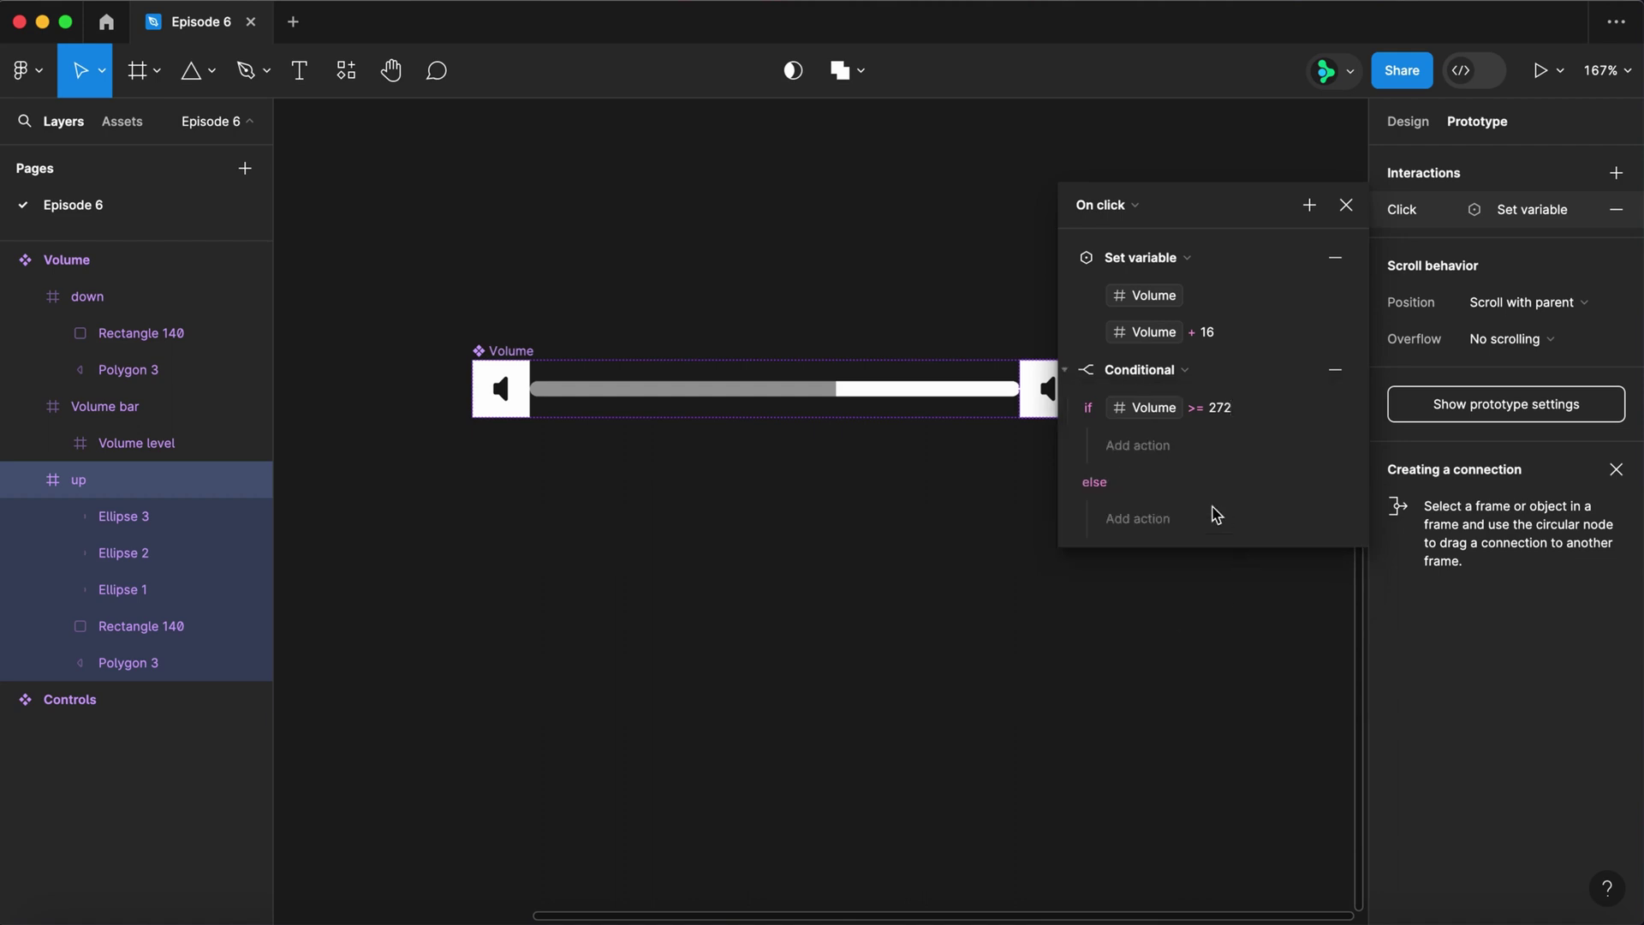
left_click(1148, 447)
left_click(1166, 572)
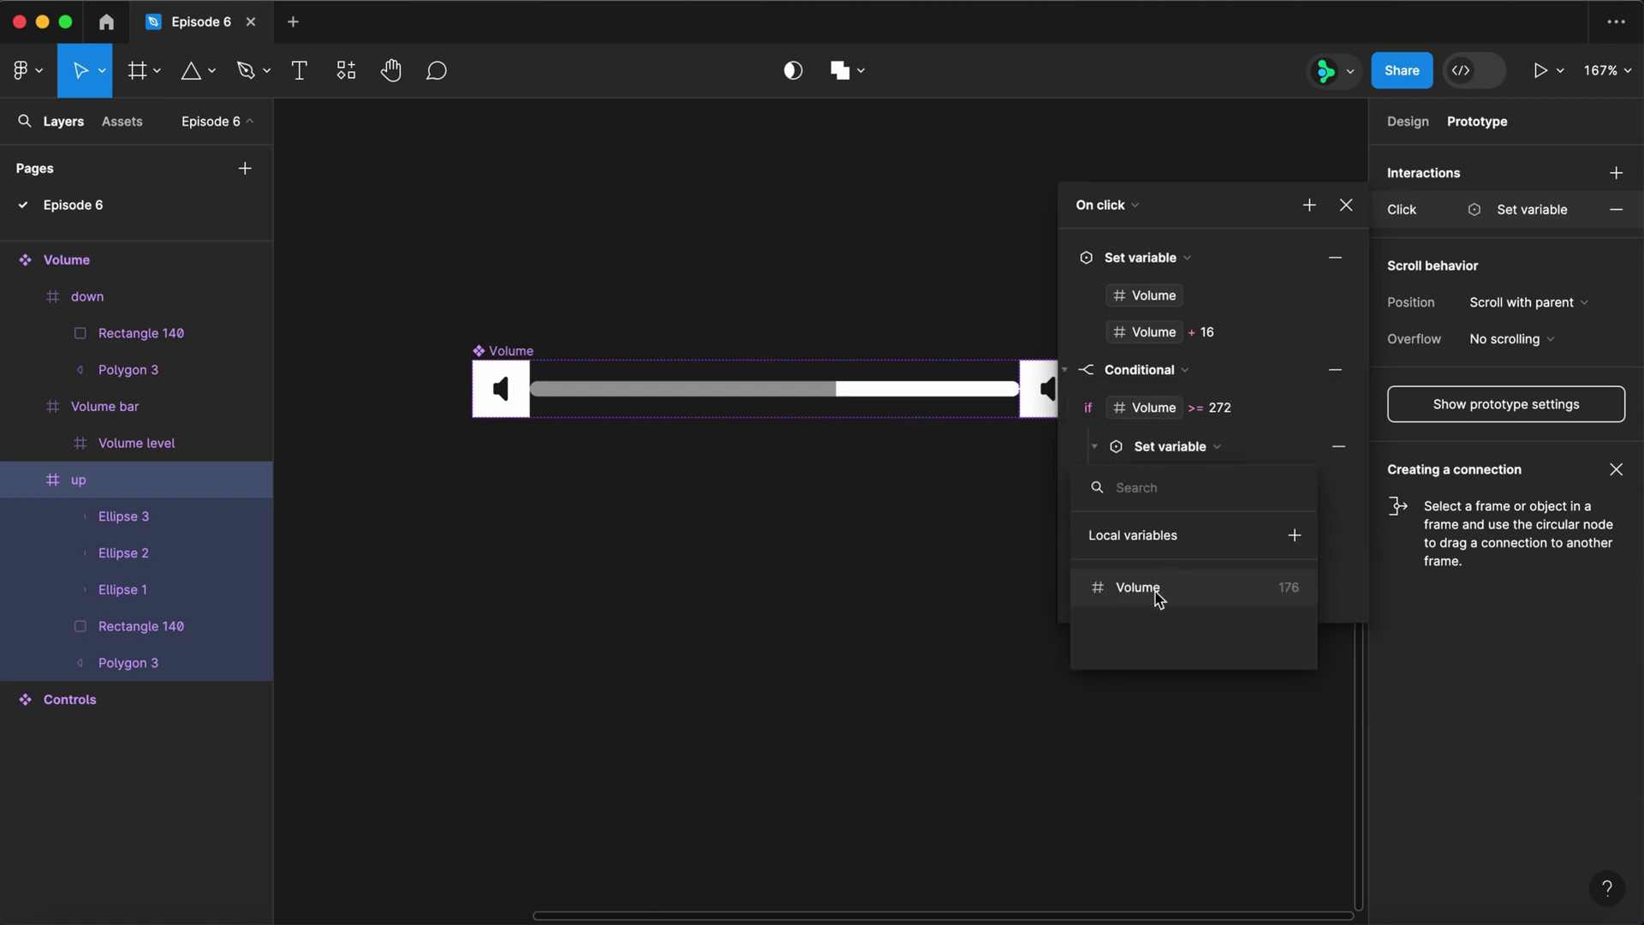
left_click(1139, 587)
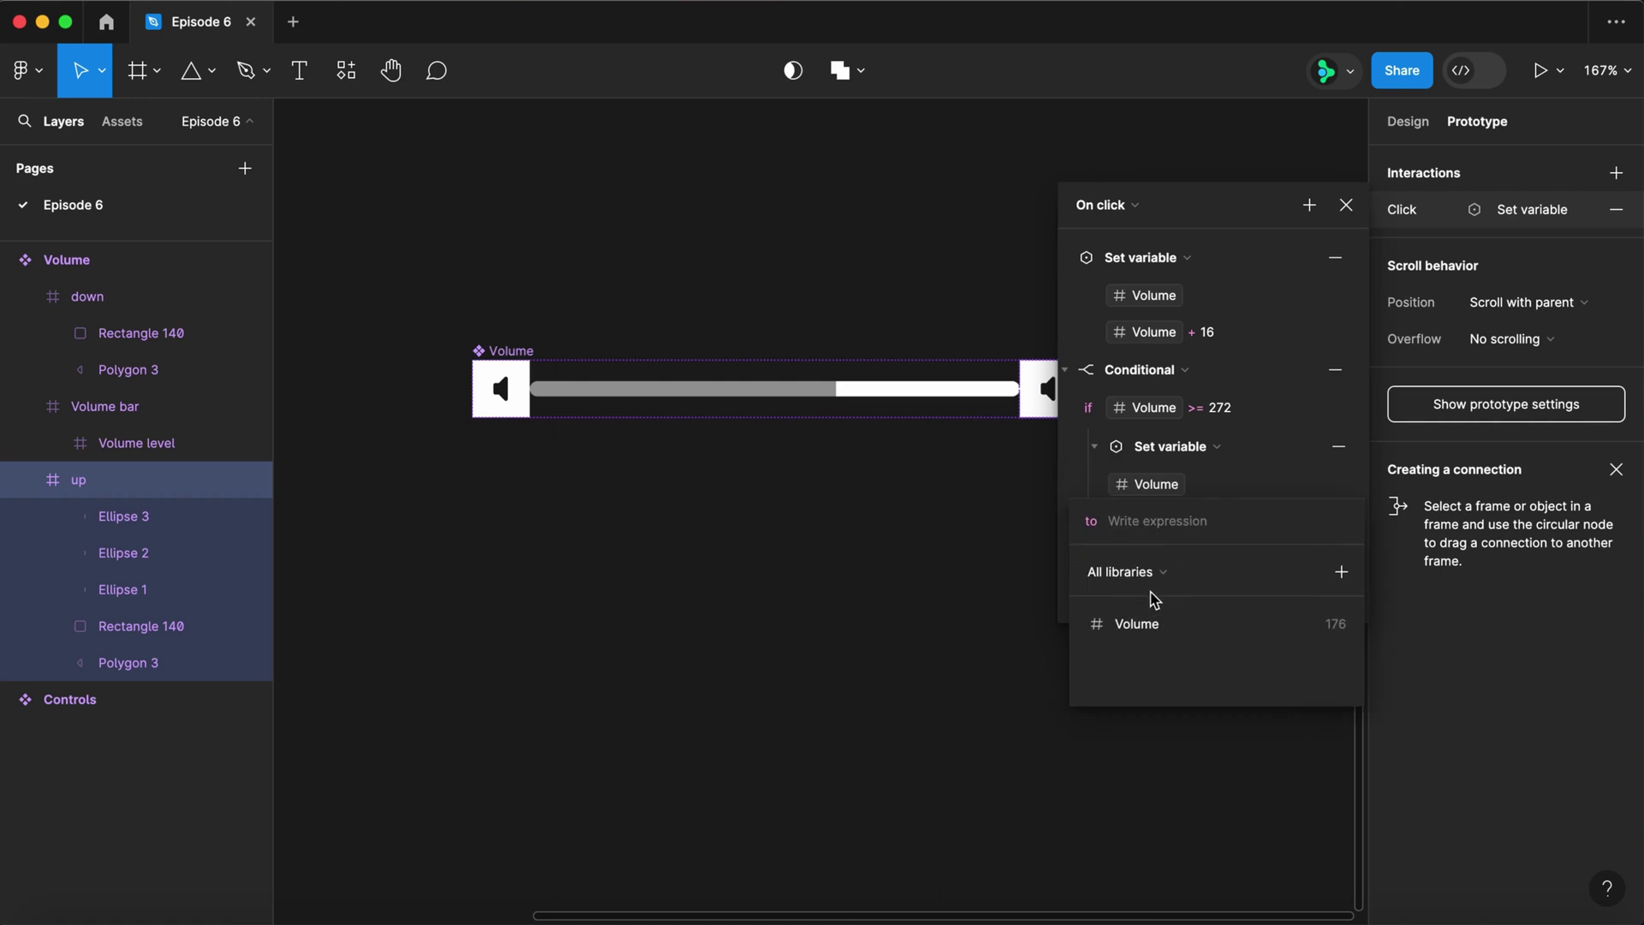
type("272")
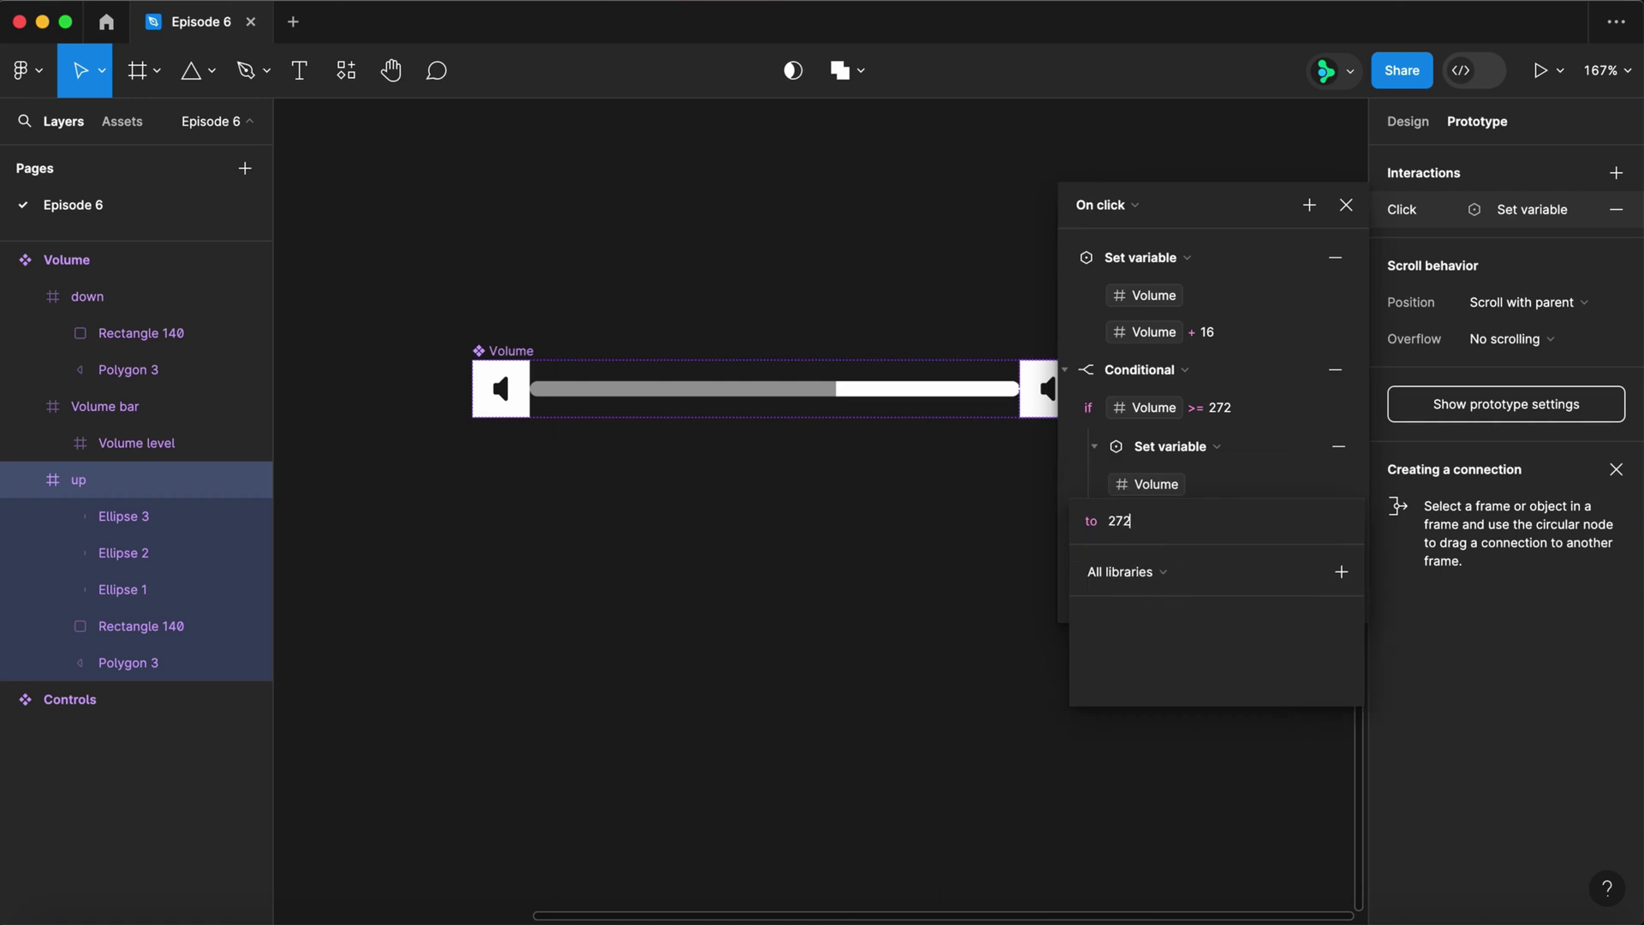
key("Return")
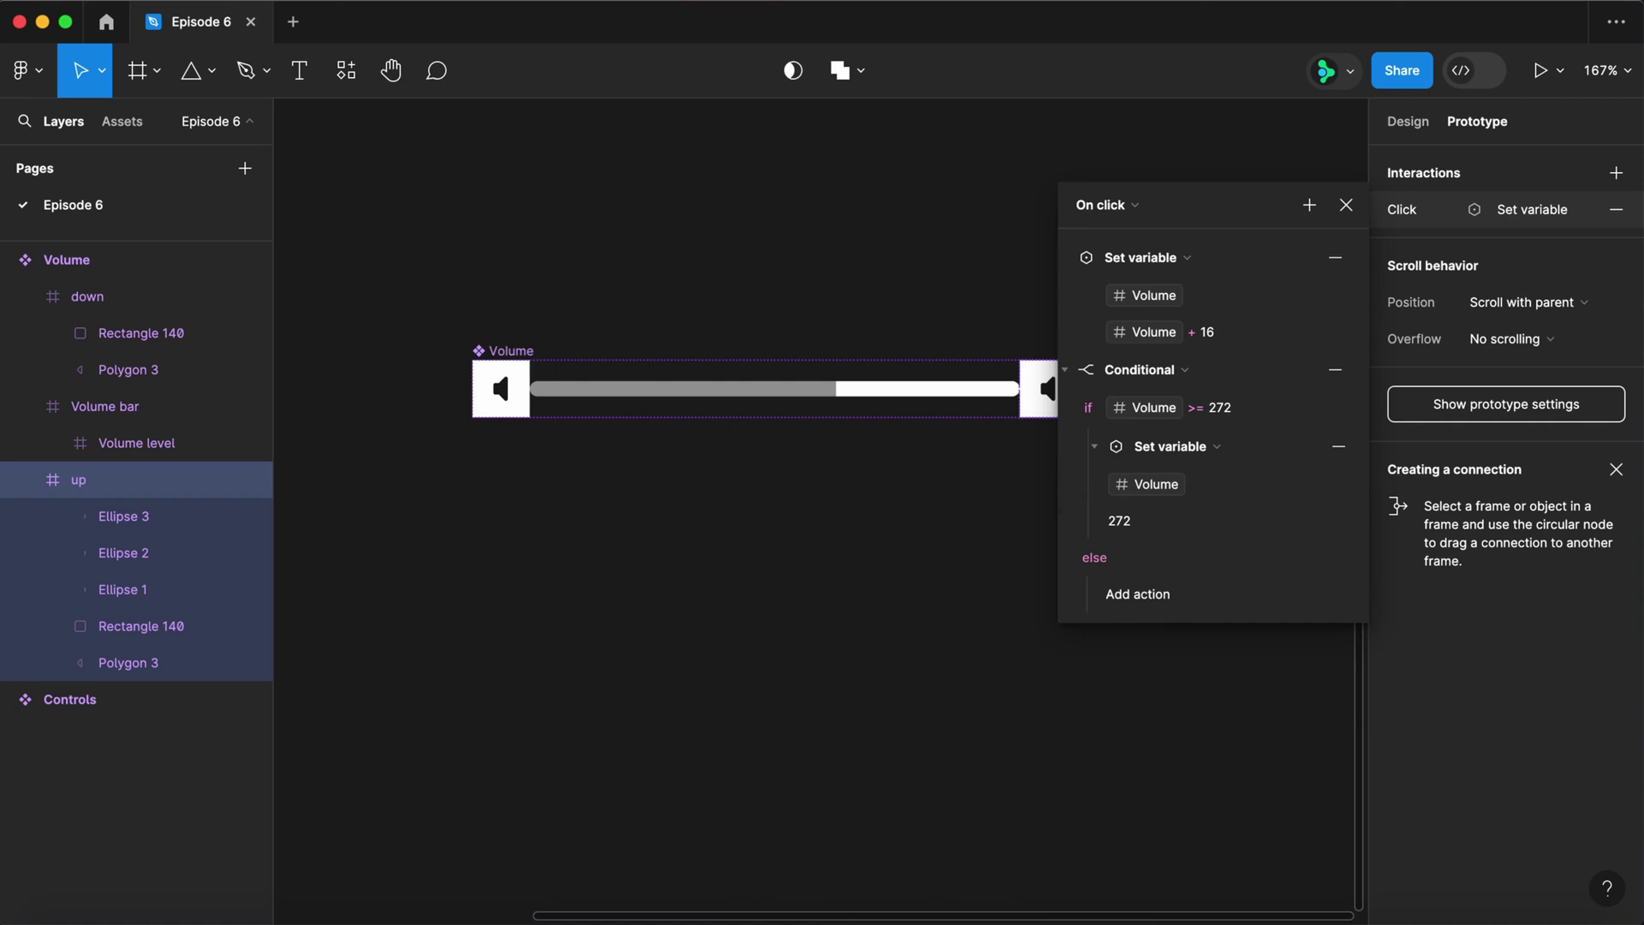
left_click(1346, 205)
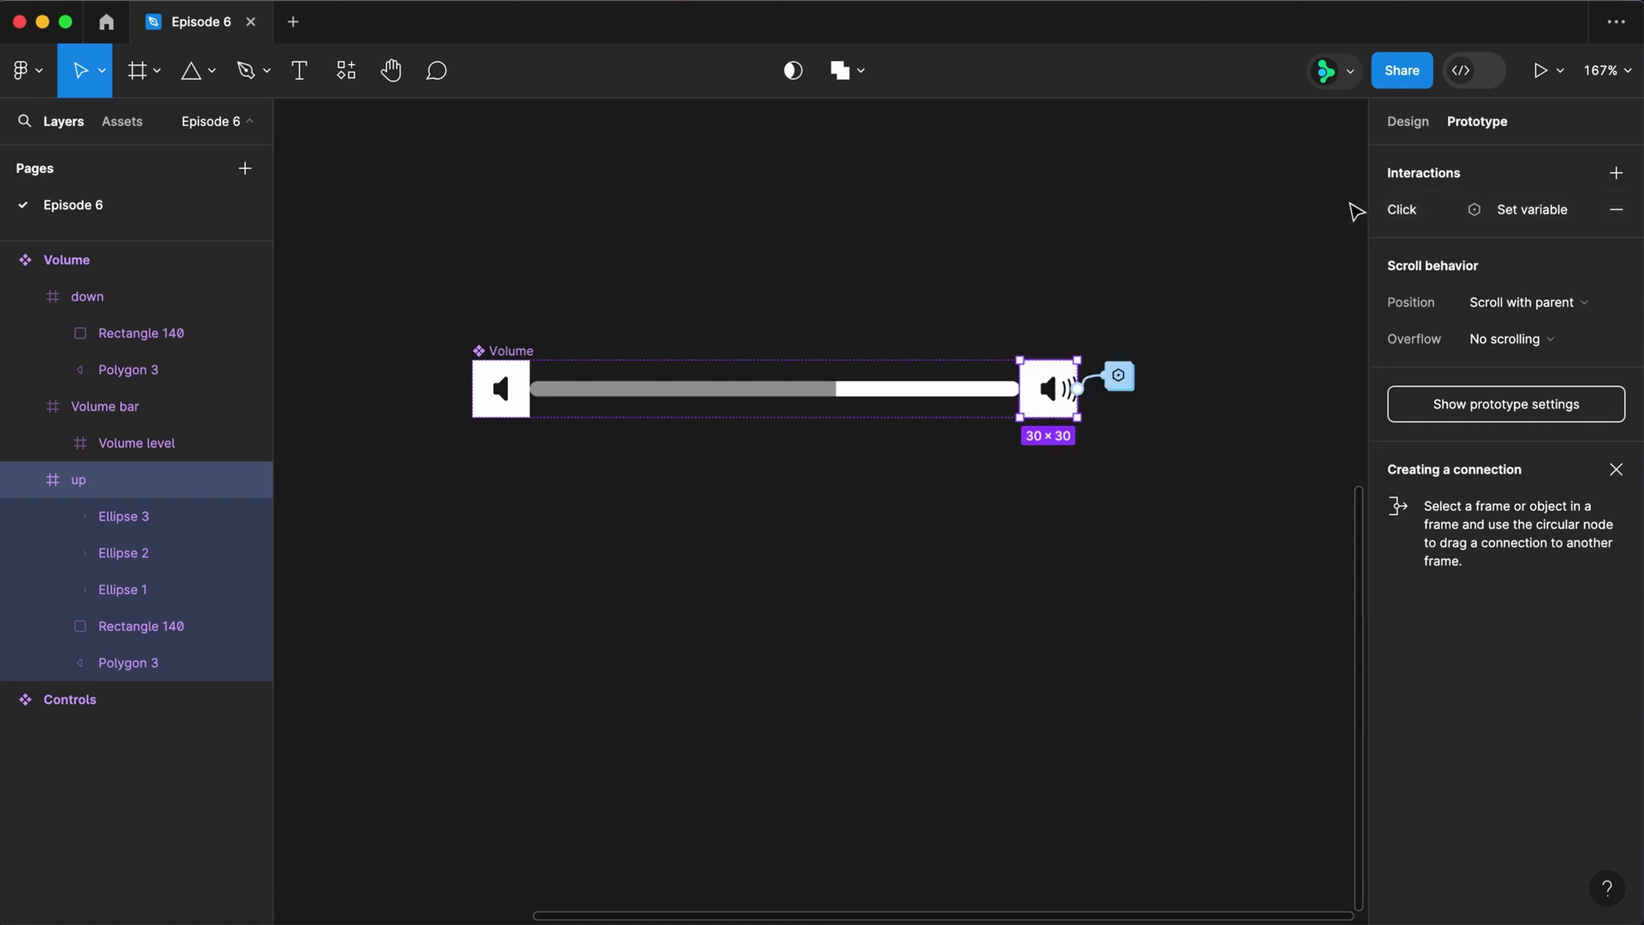
- Give the down button an On click action setting Volume to Volume - 16
left_click(485, 381)
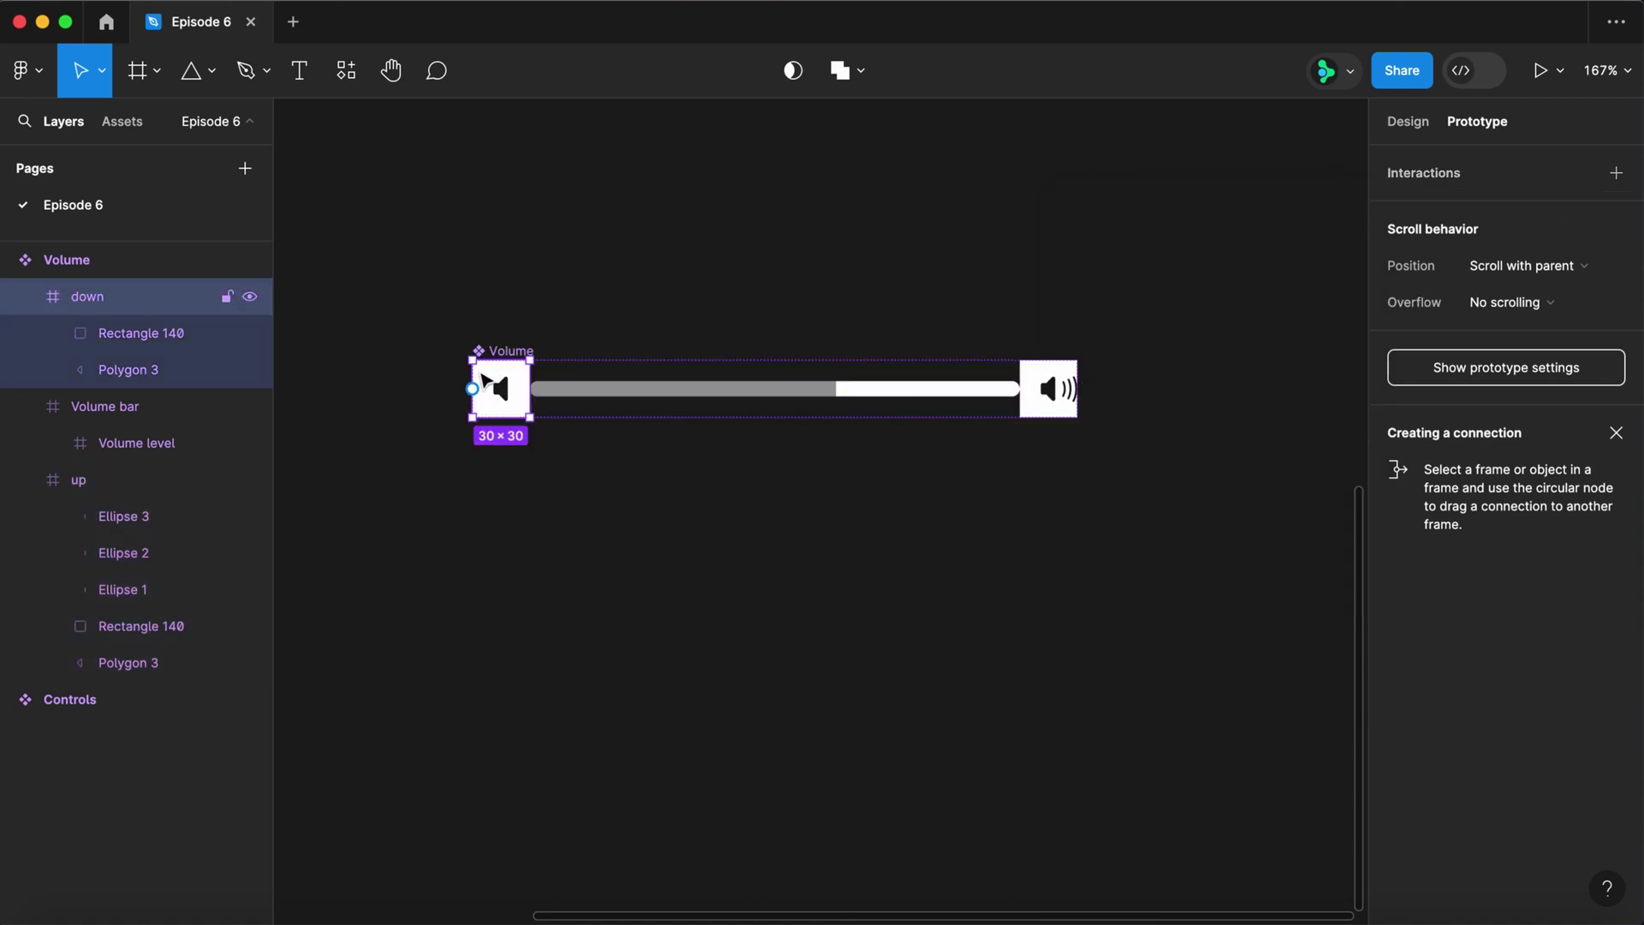
left_click(1616, 172)
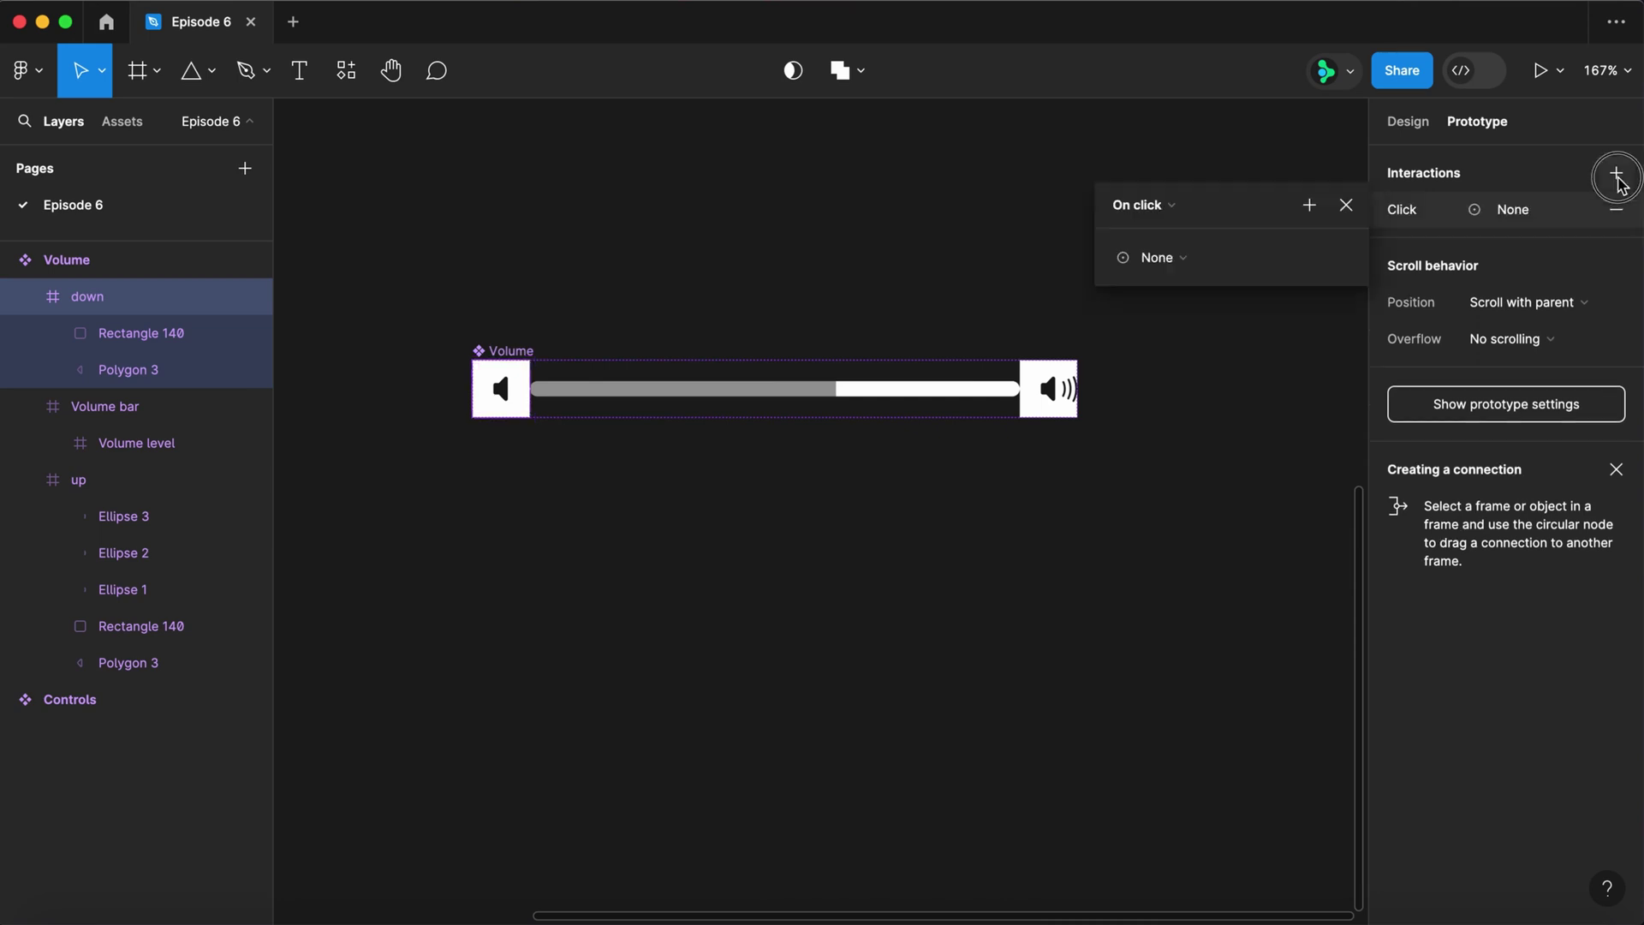
left_click(1173, 259)
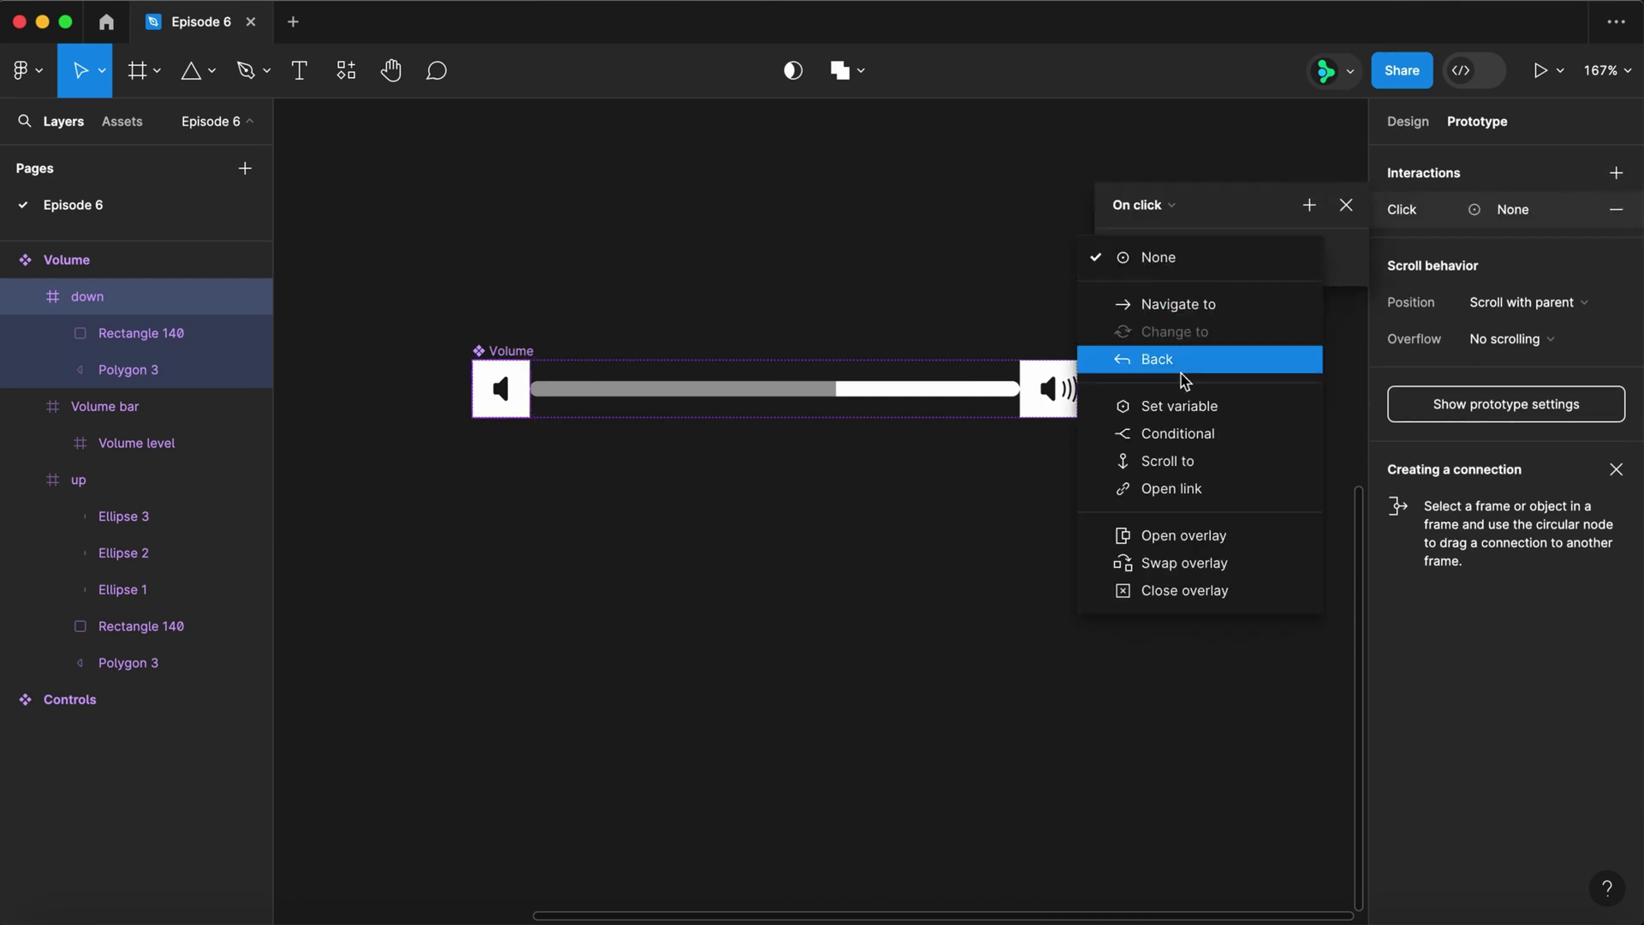
left_click(1174, 409)
left_click(1174, 409)
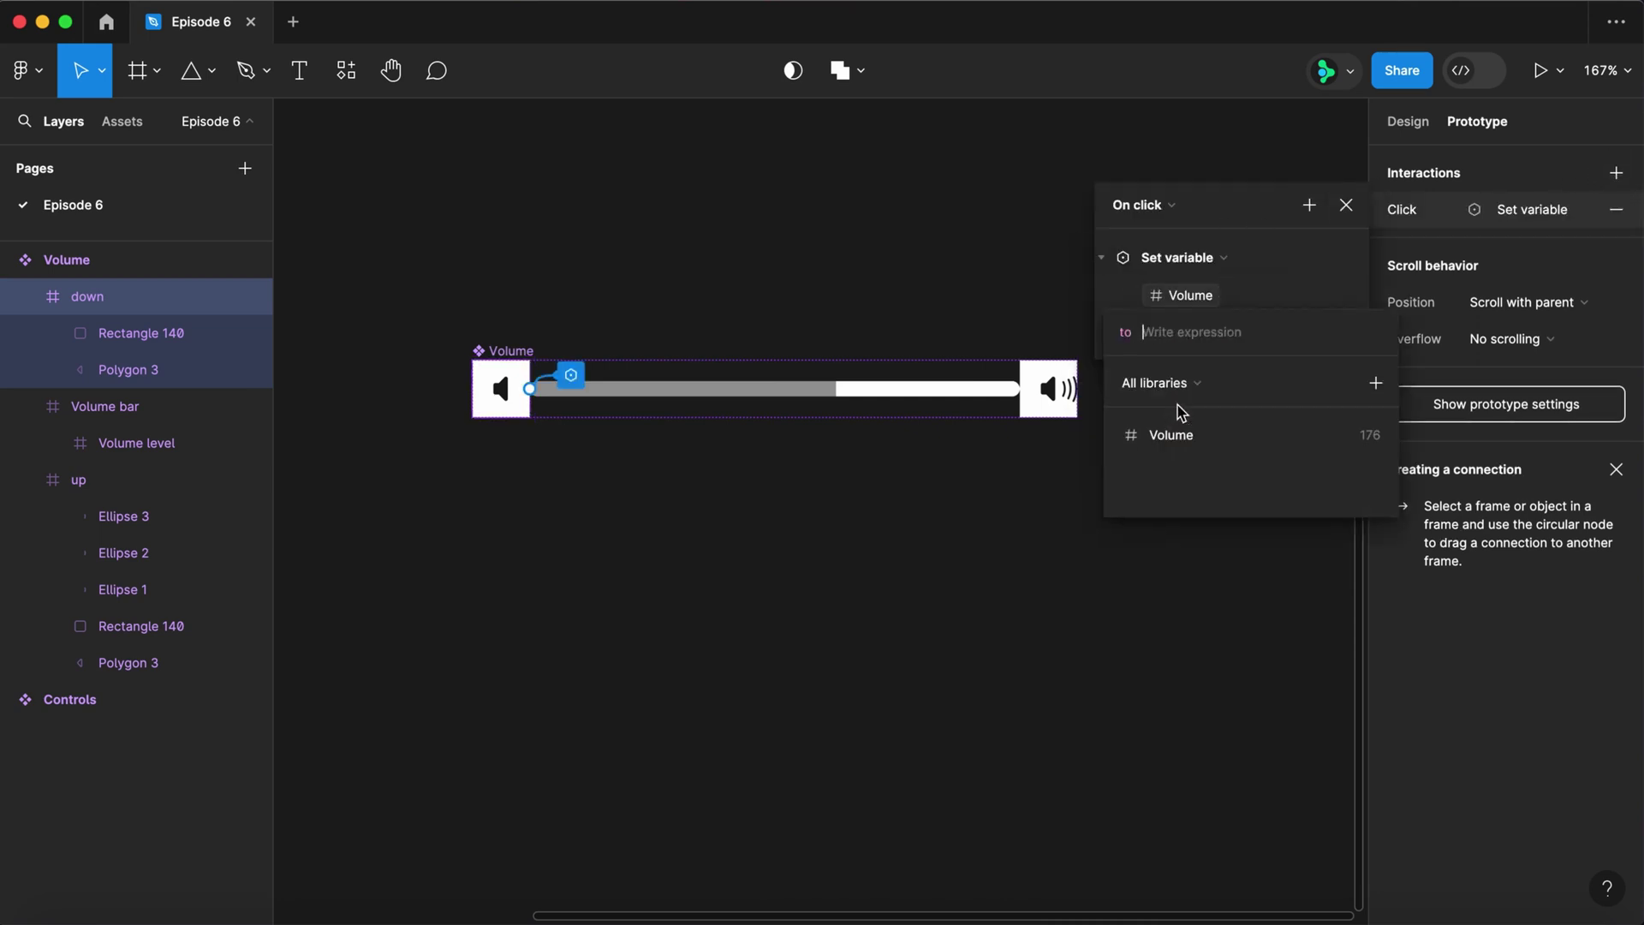
left_click(1179, 437)
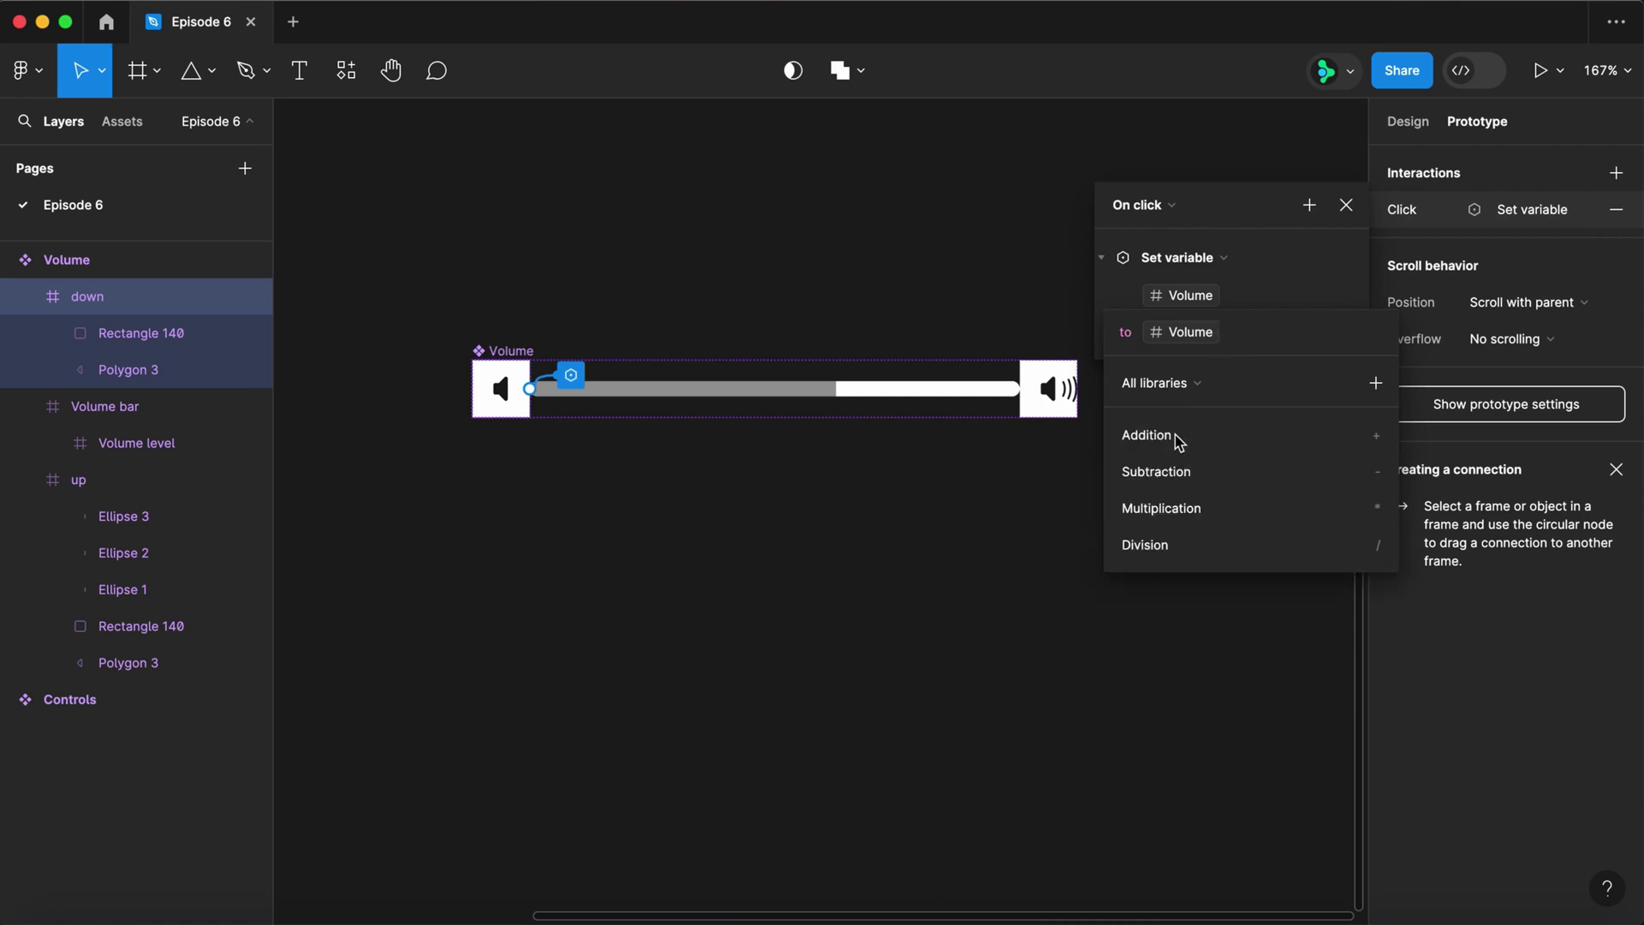
type("-16")
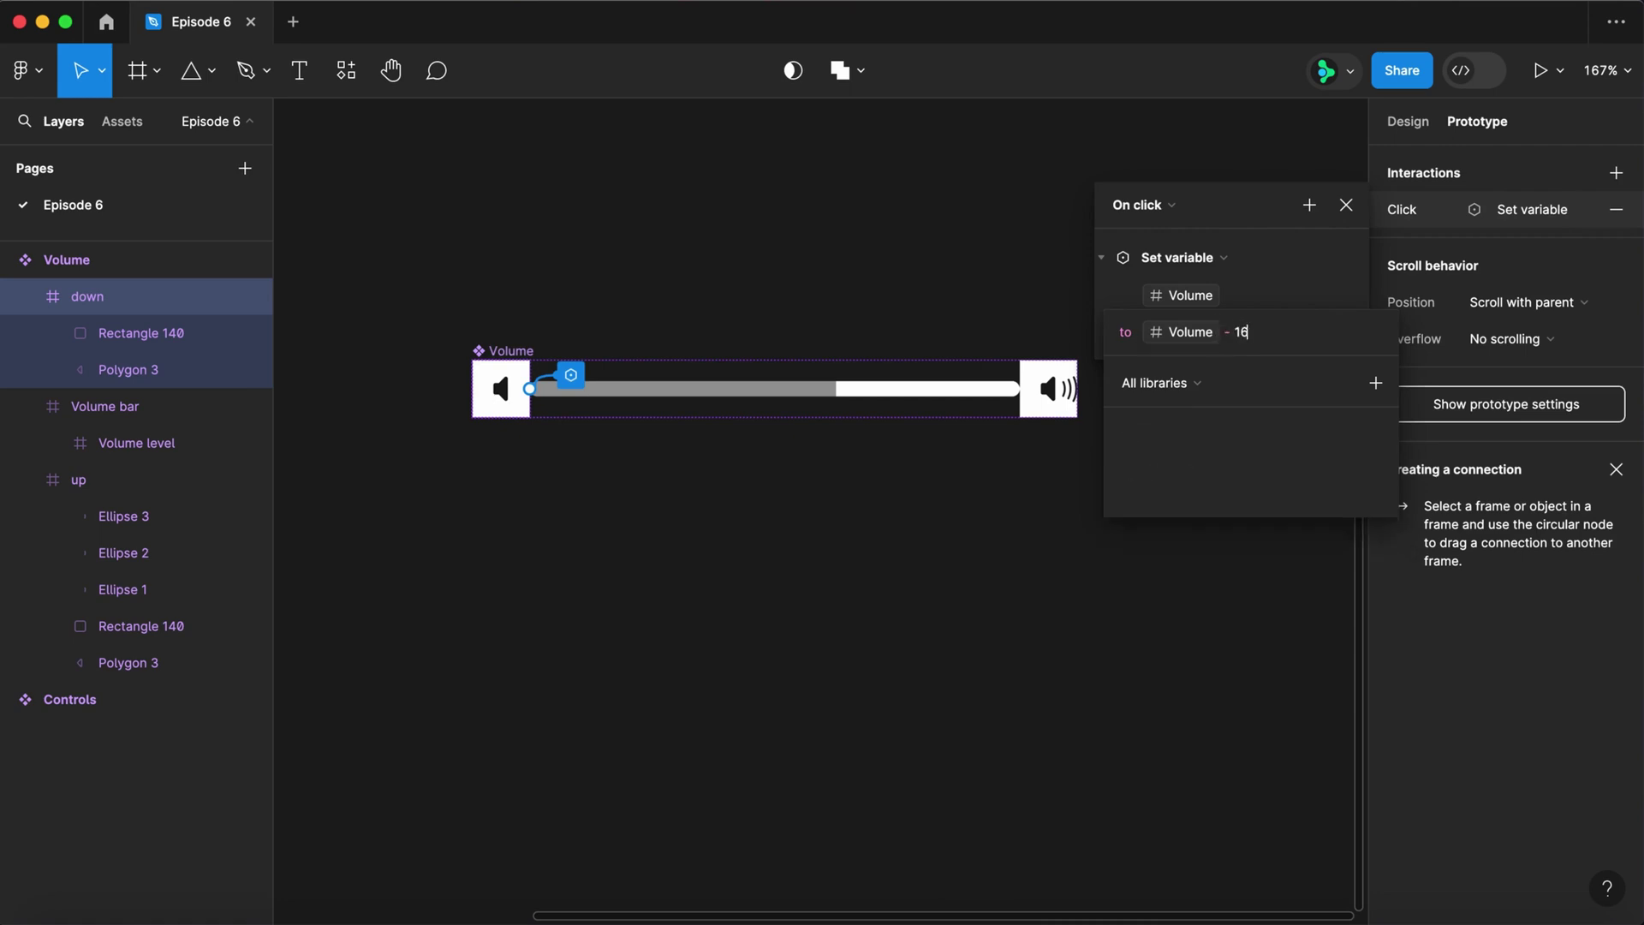
key("Return")
- Add a conditional: if Volume <= 16, set Volume to 16
left_click(1309, 205)
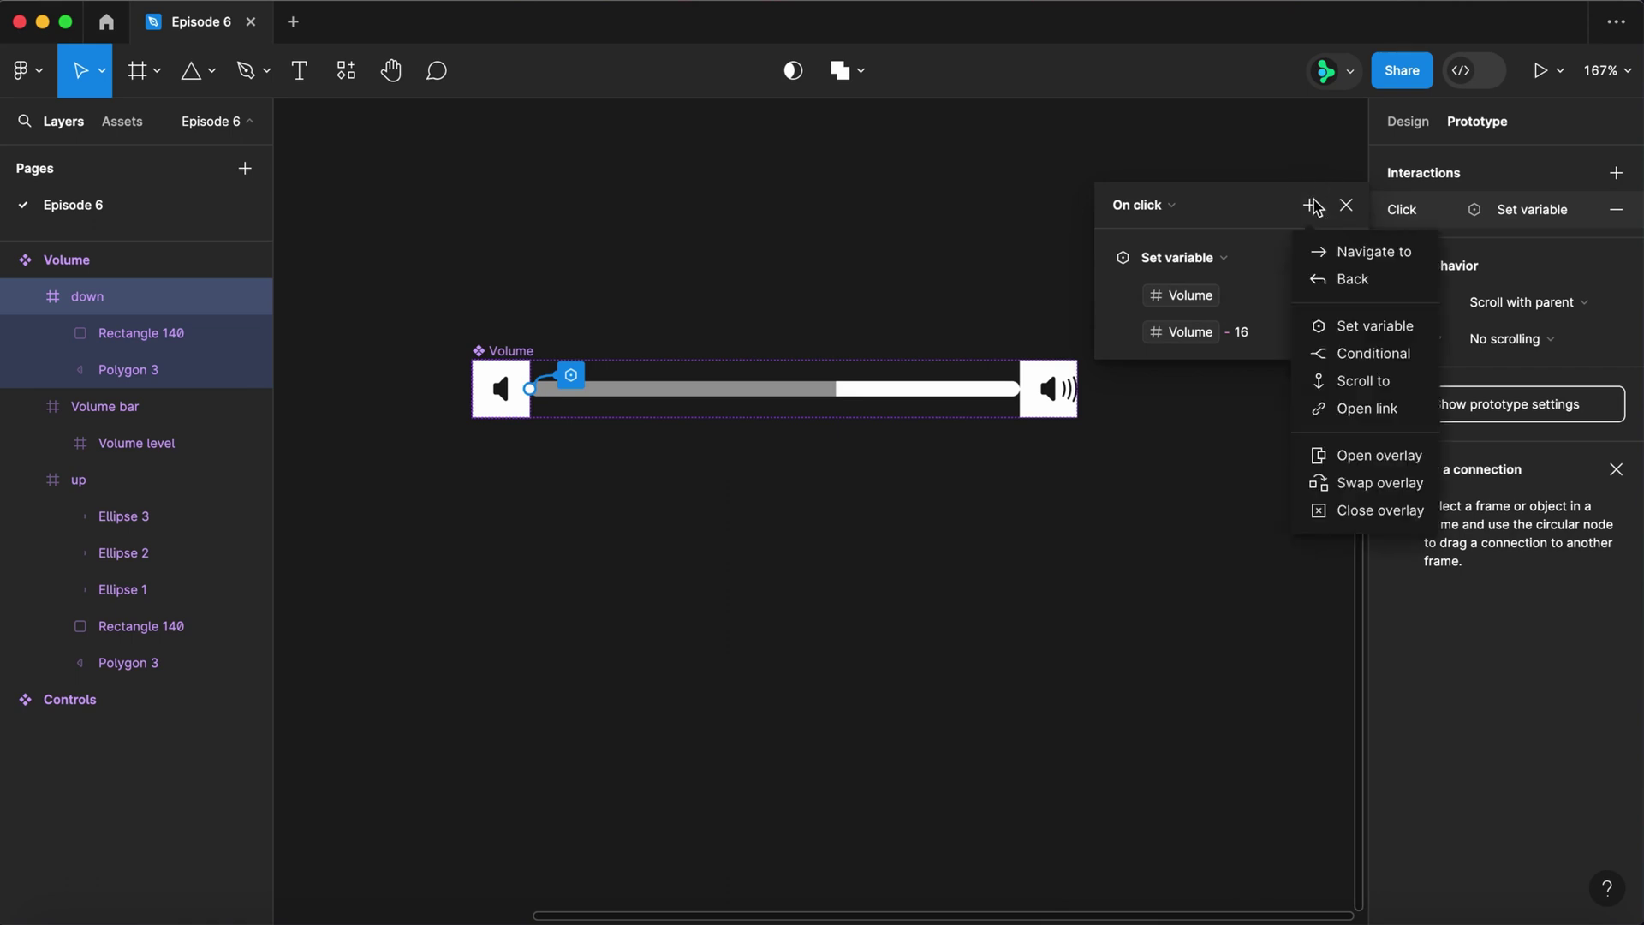
left_click(1345, 354)
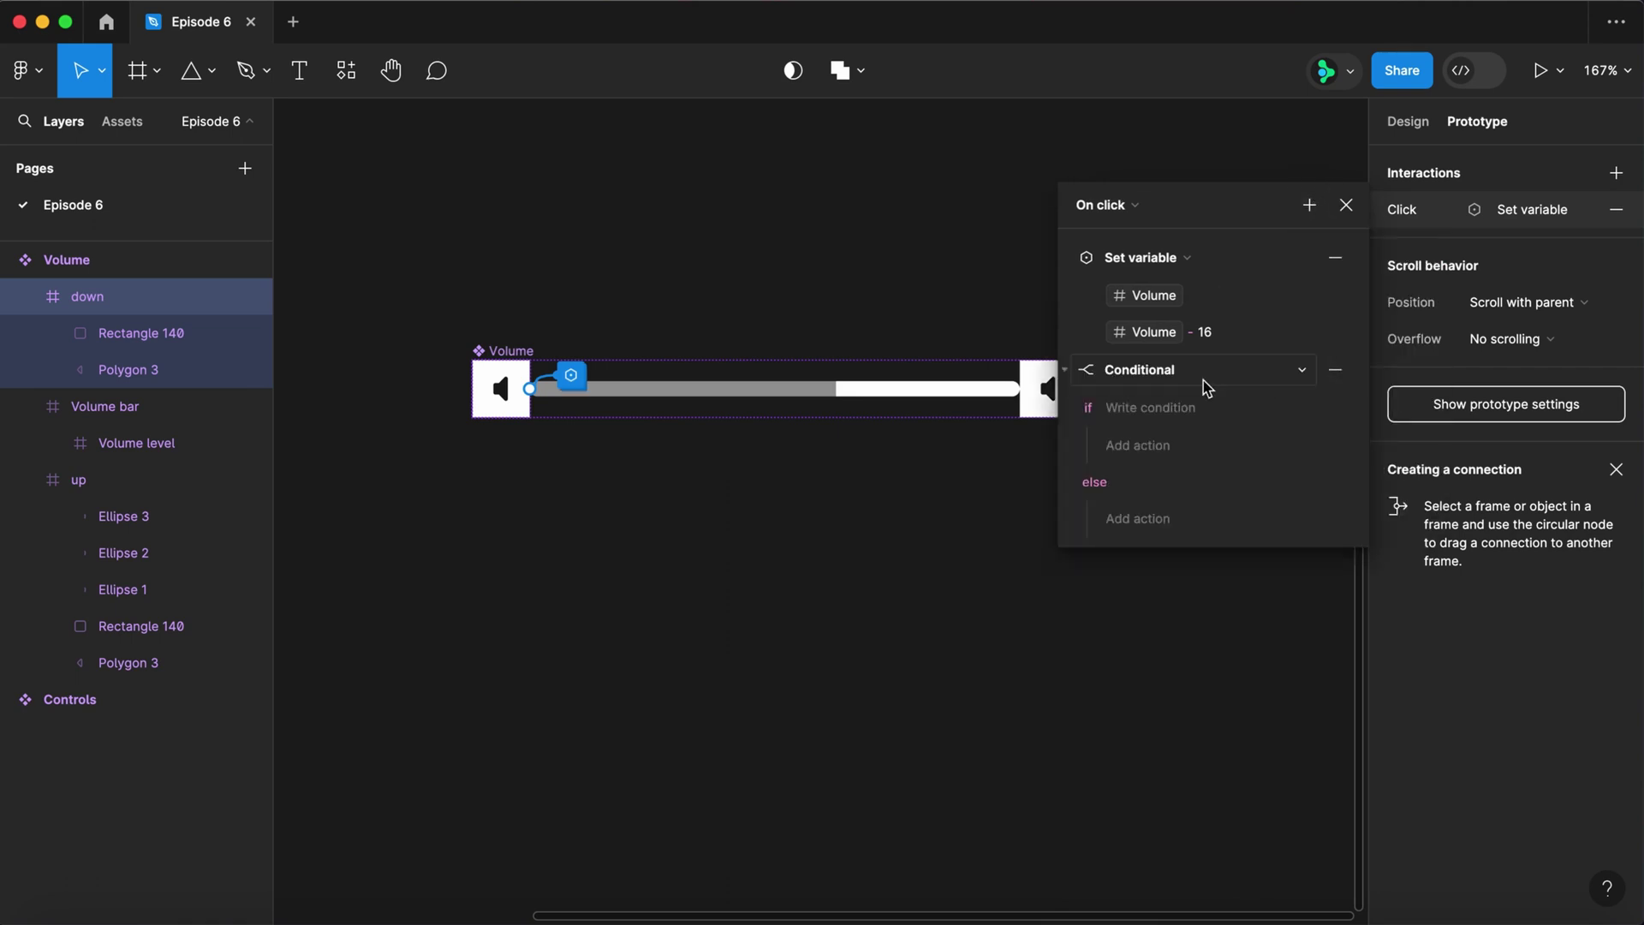
left_click(1130, 409)
left_click(1153, 510)
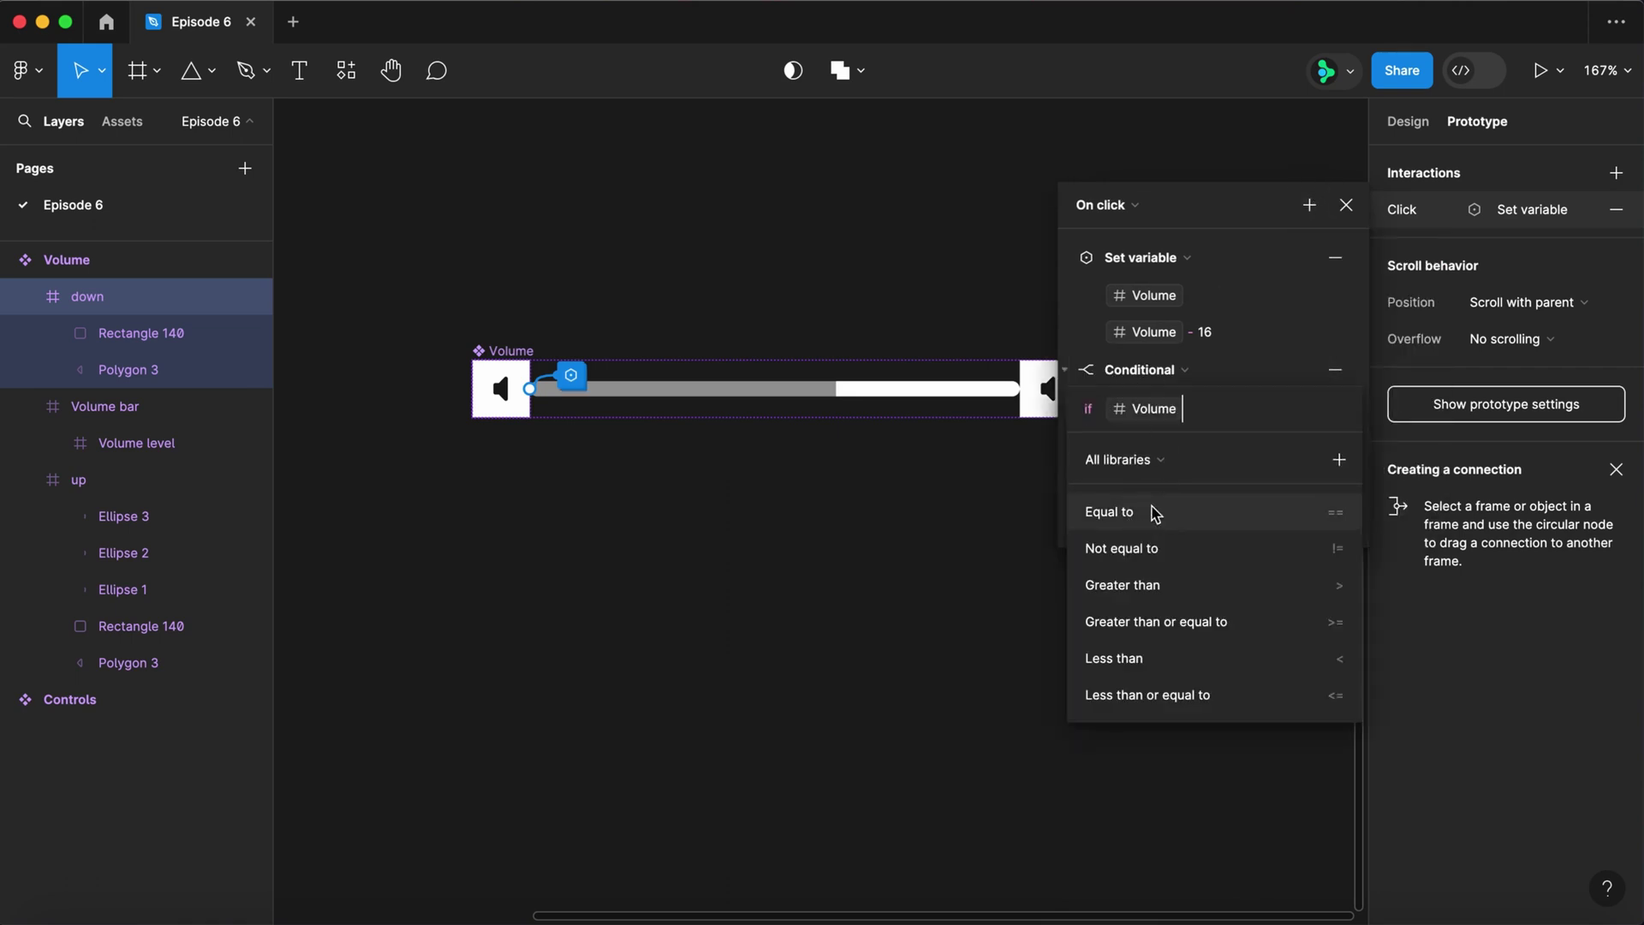
left_click(1166, 696)
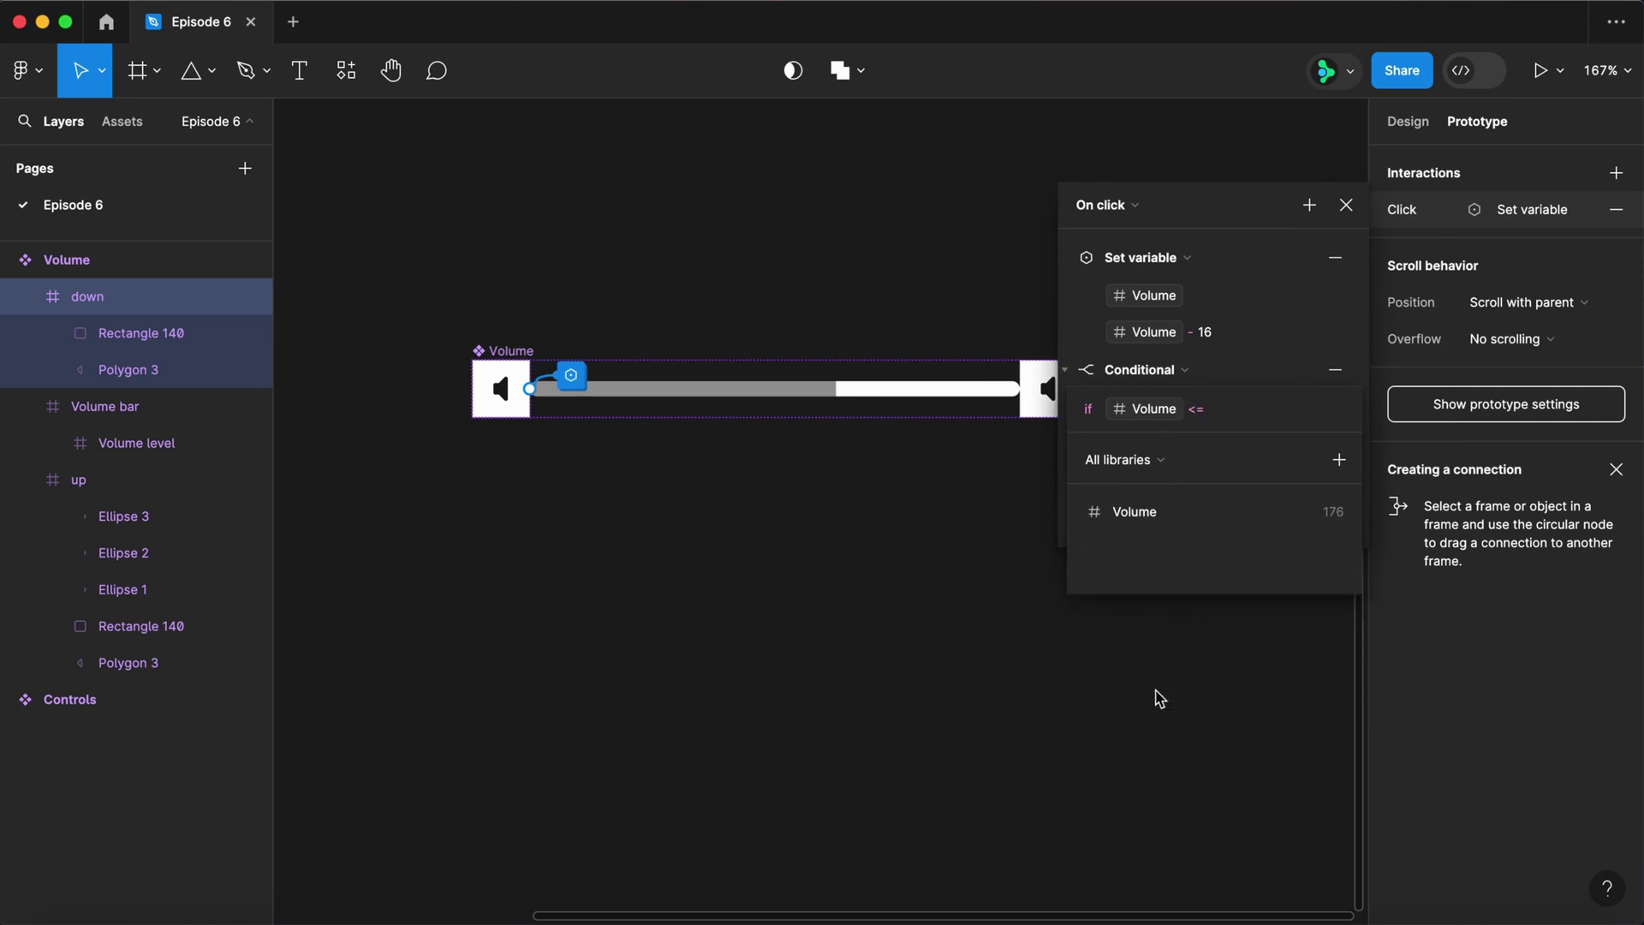
type("16")
key("Return")
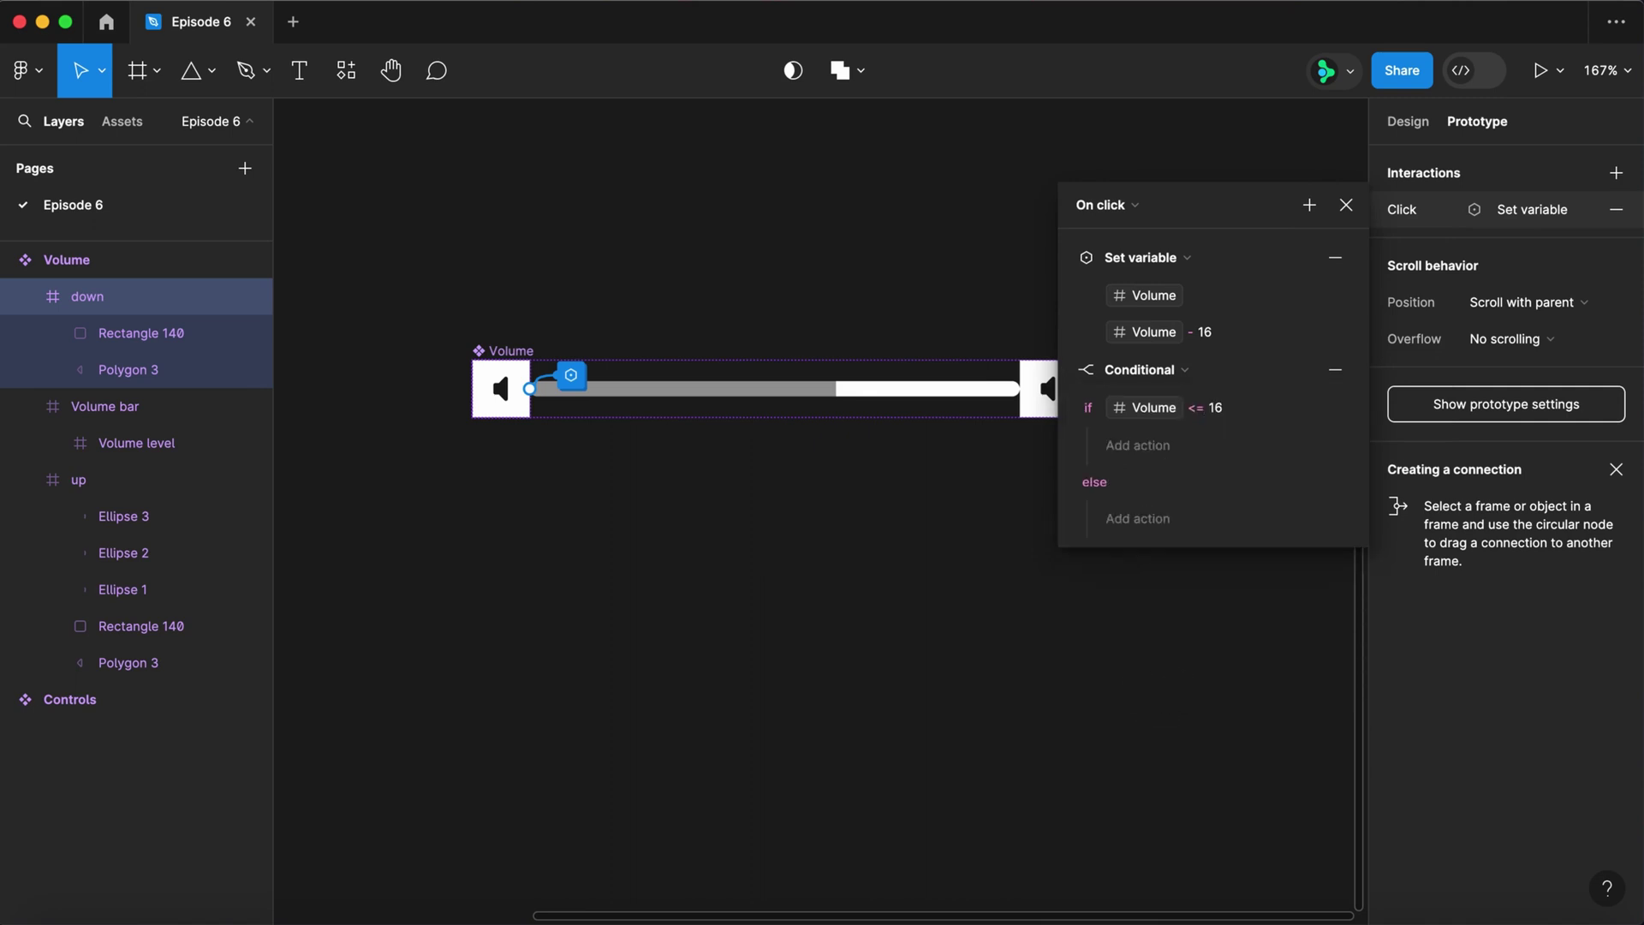
left_click(1137, 446)
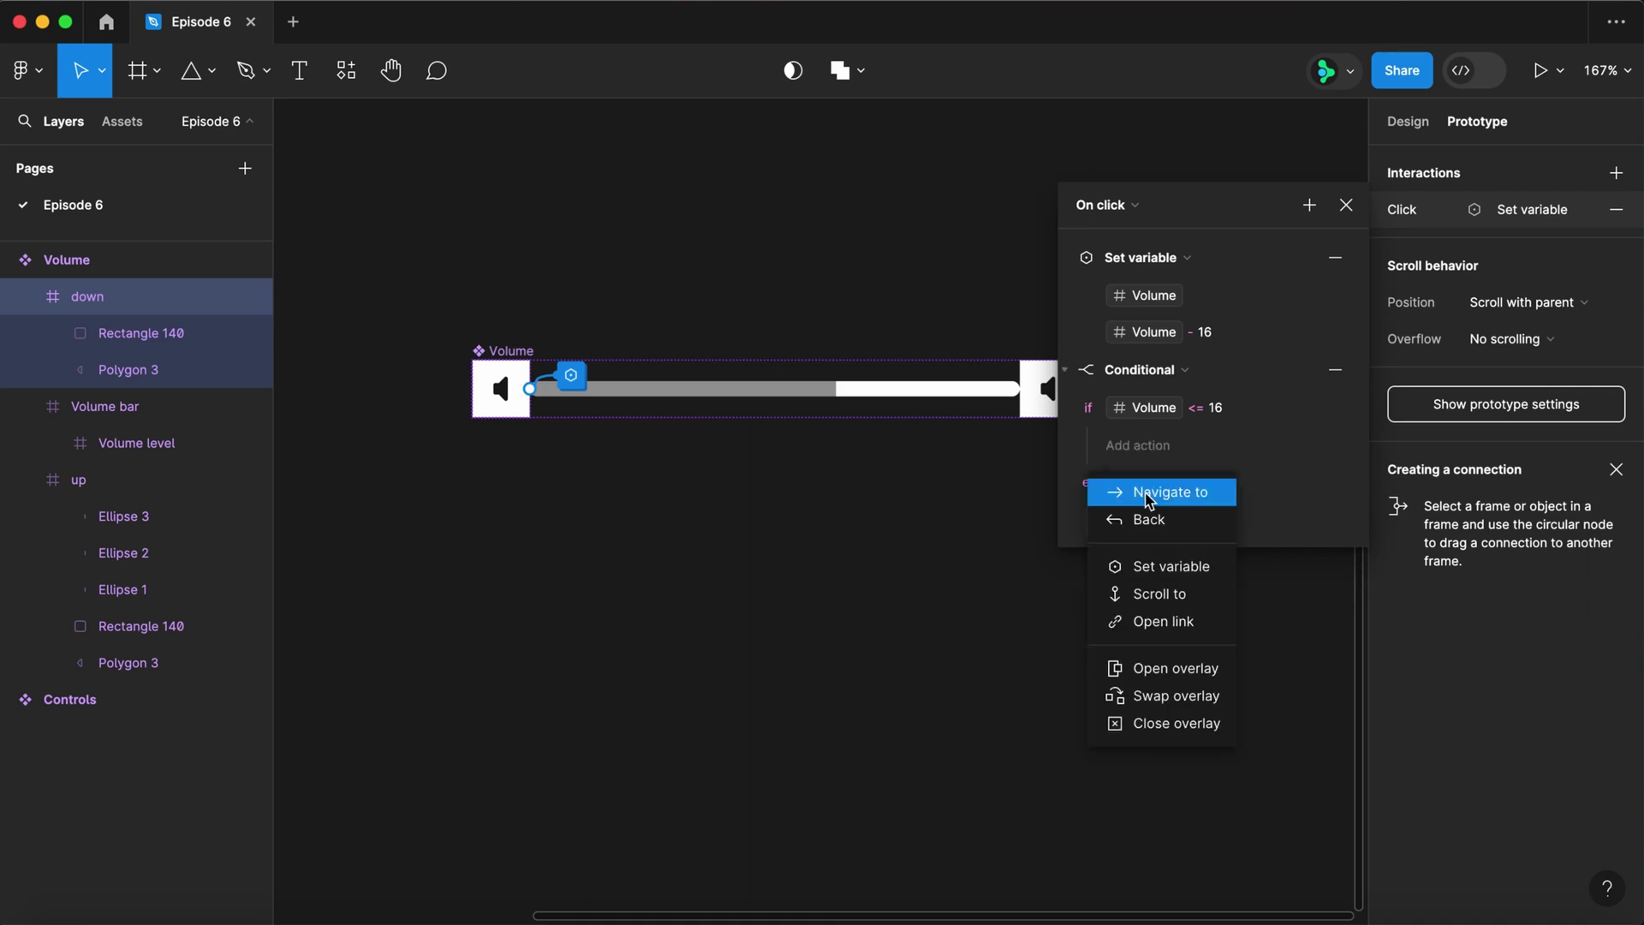
left_click(1154, 563)
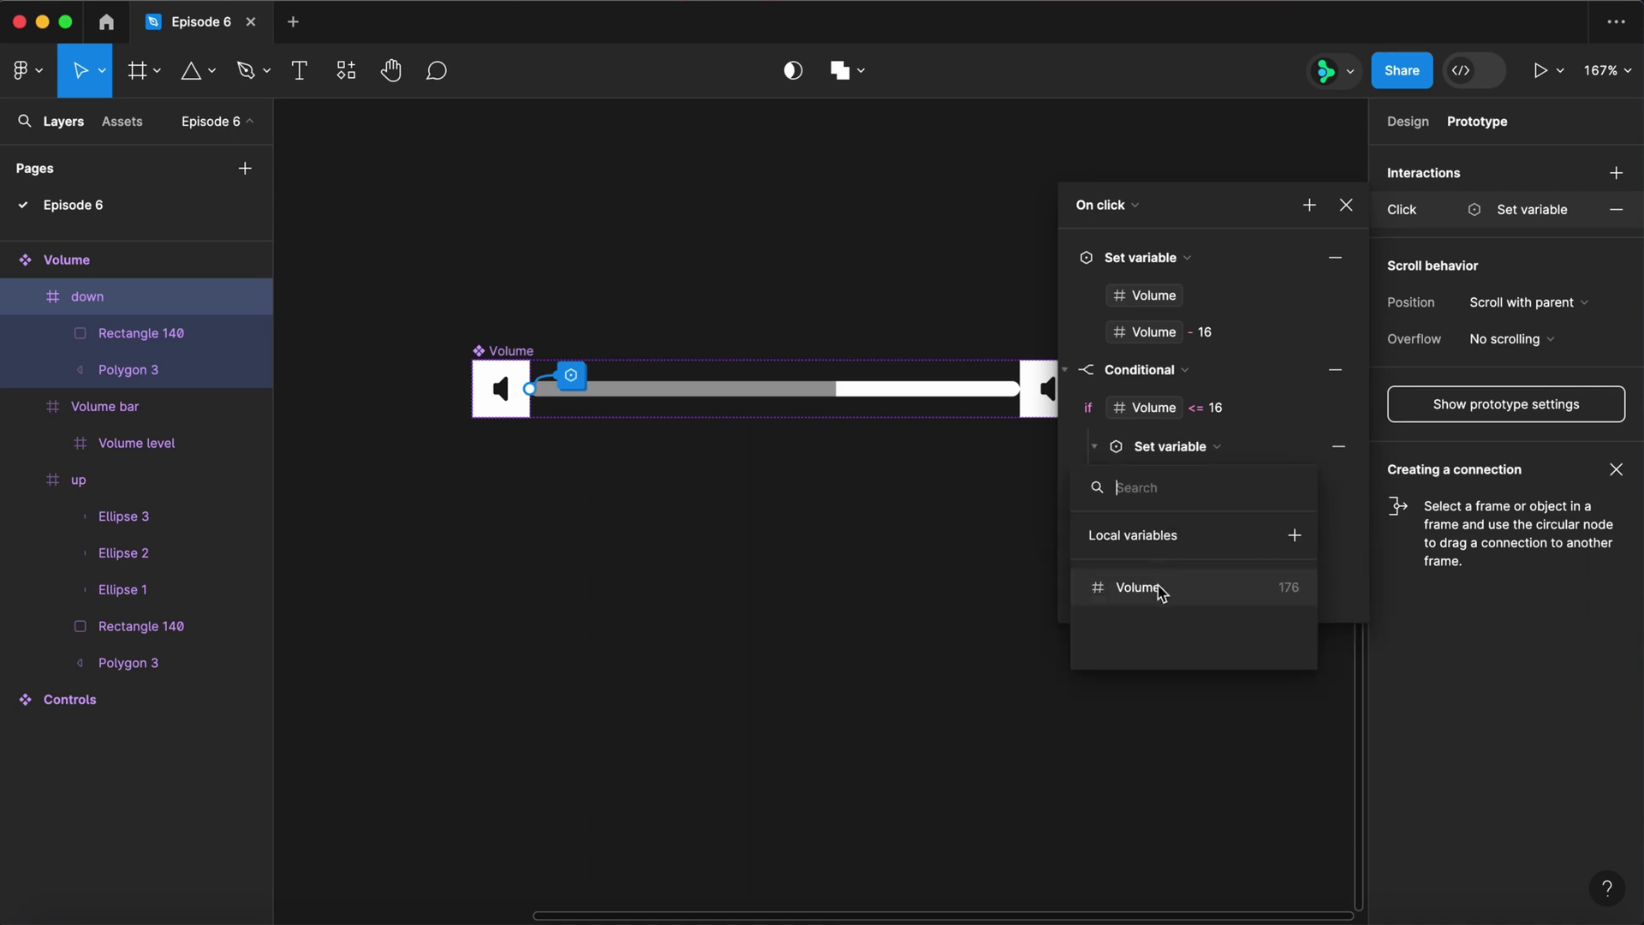
left_click(1139, 587)
type("16")
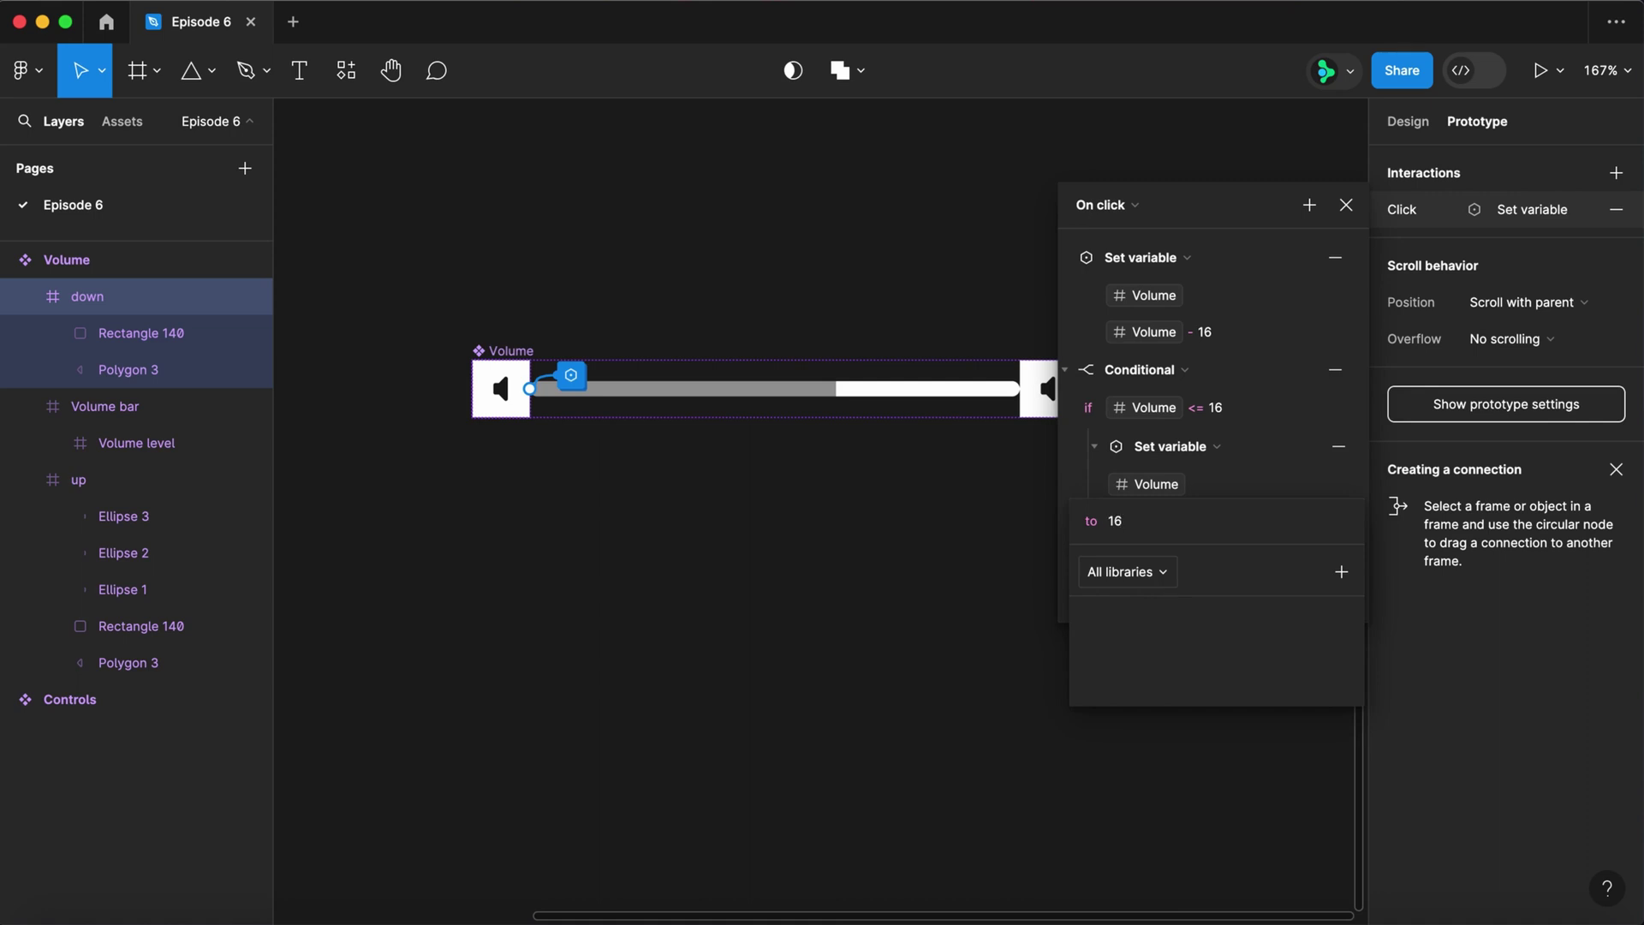
key("Return")
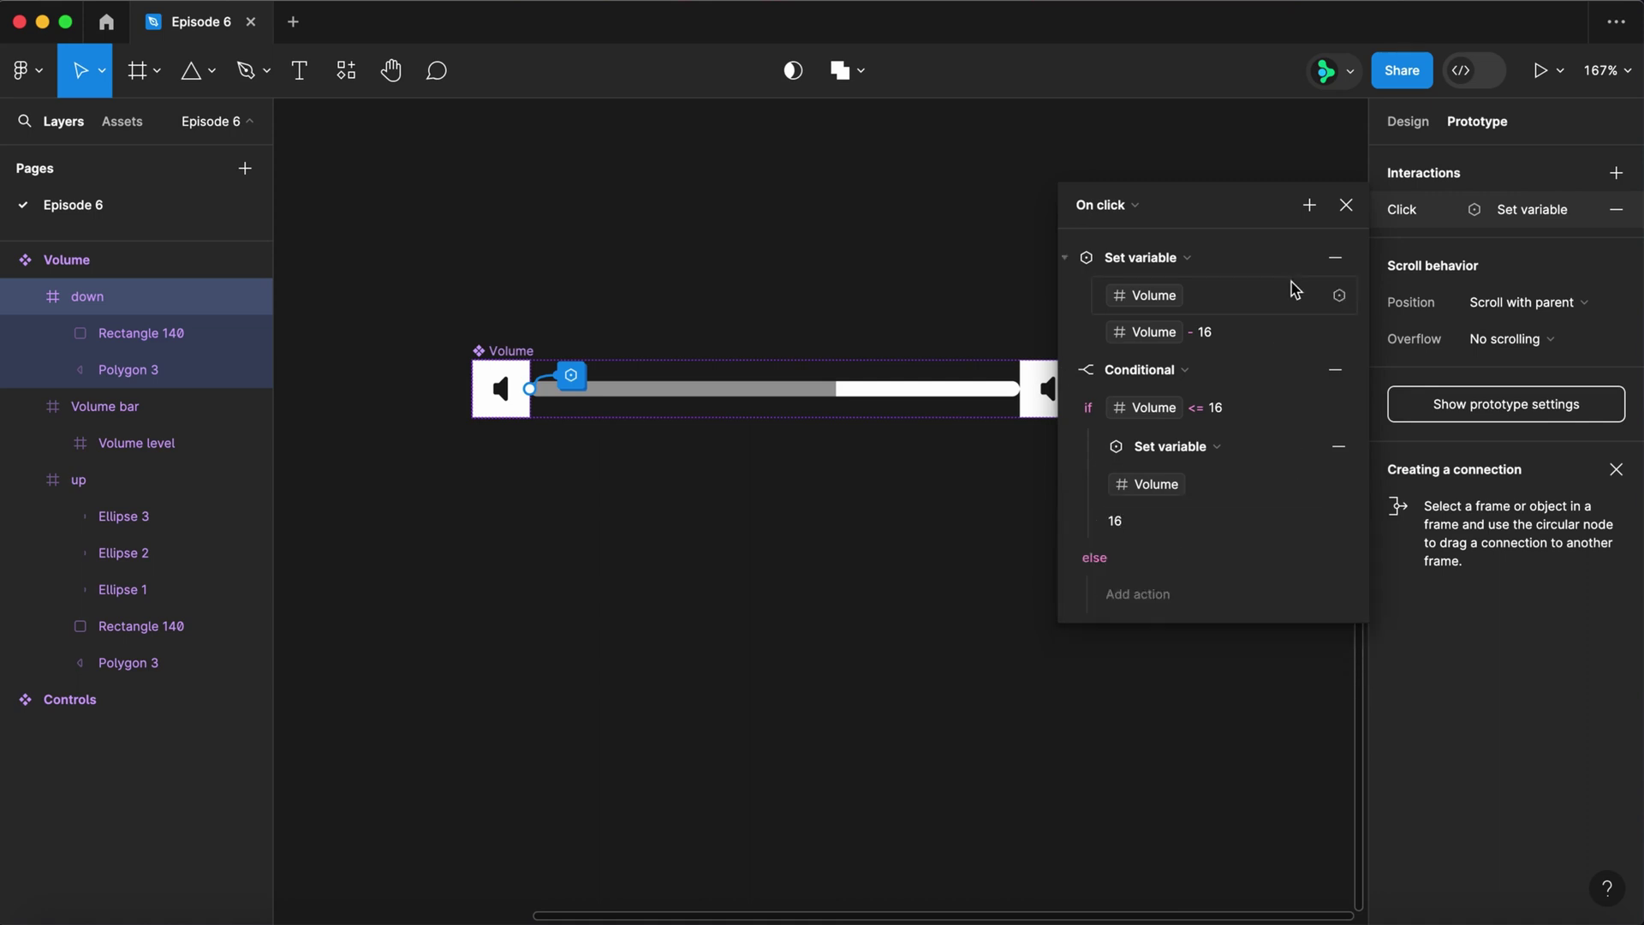
left_click(1346, 206)
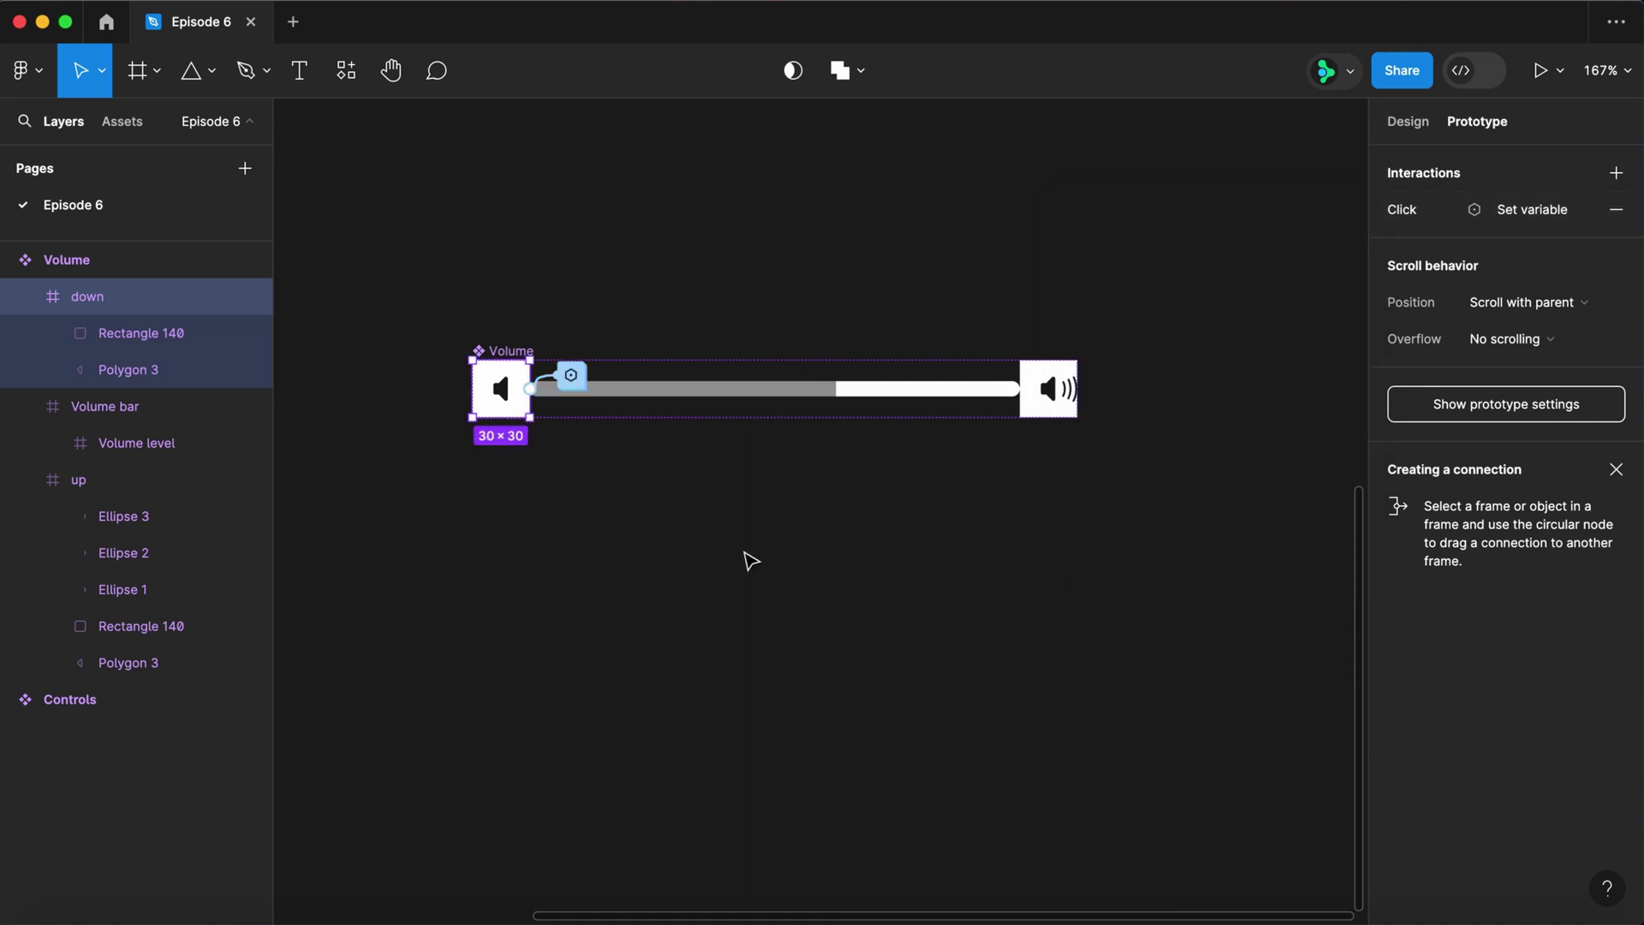
- Draw a frame holding a Volume instance and make it the Flow 1 starting point
key("f")
left_click_drag(455, 524, 1157, 681)
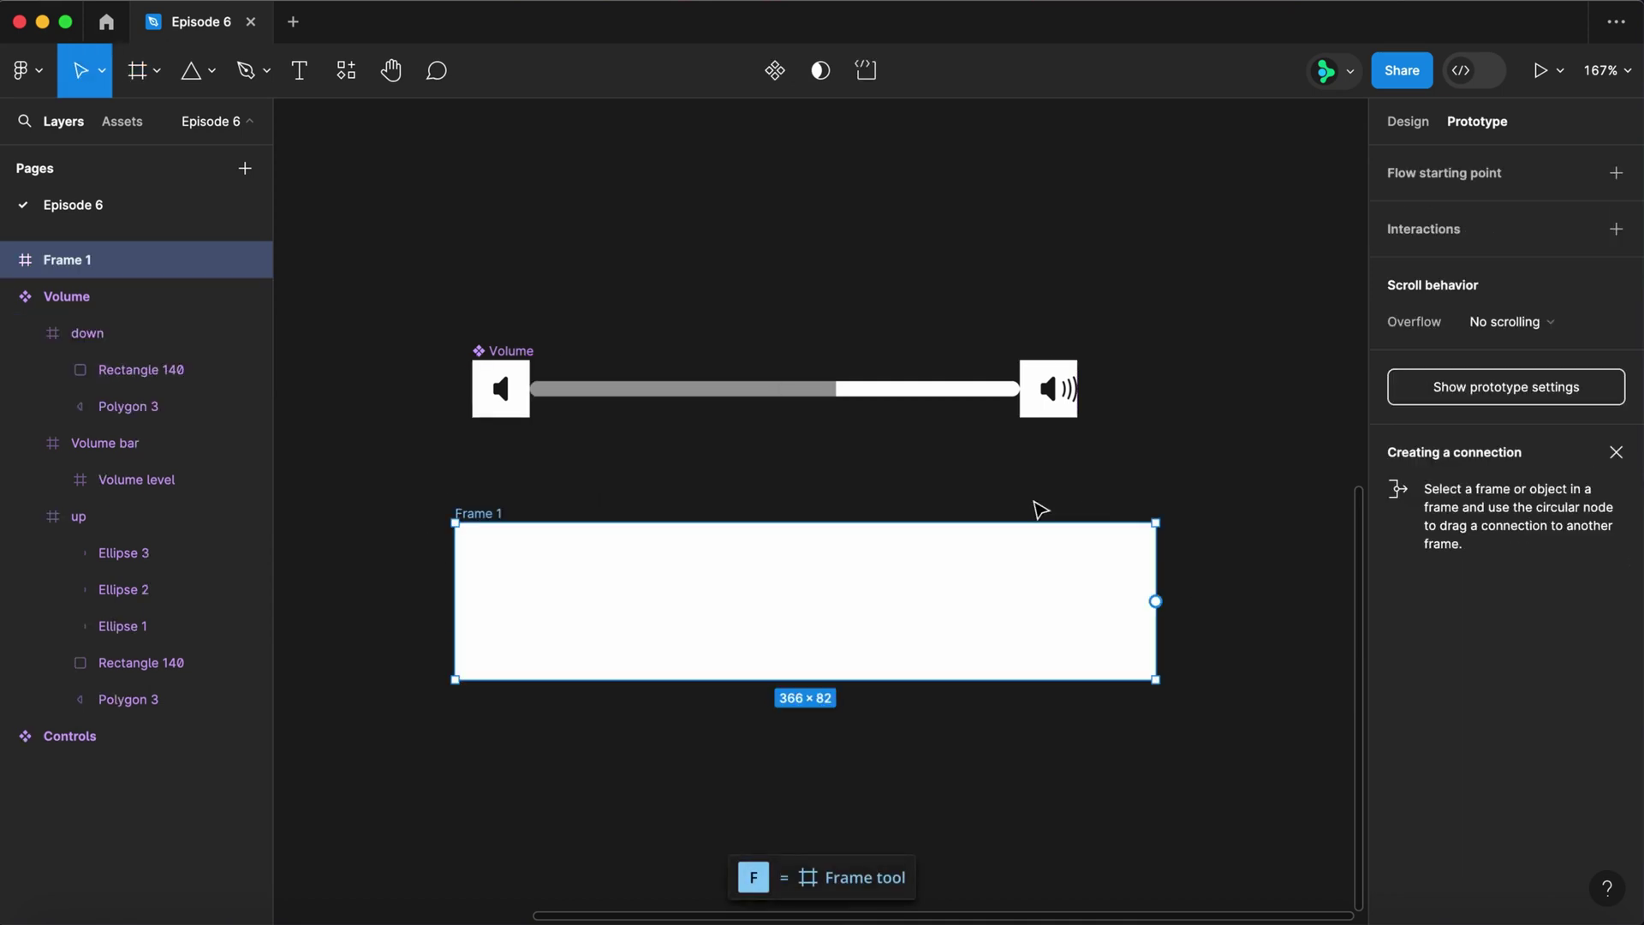
left_click_drag(856, 396, 884, 617)
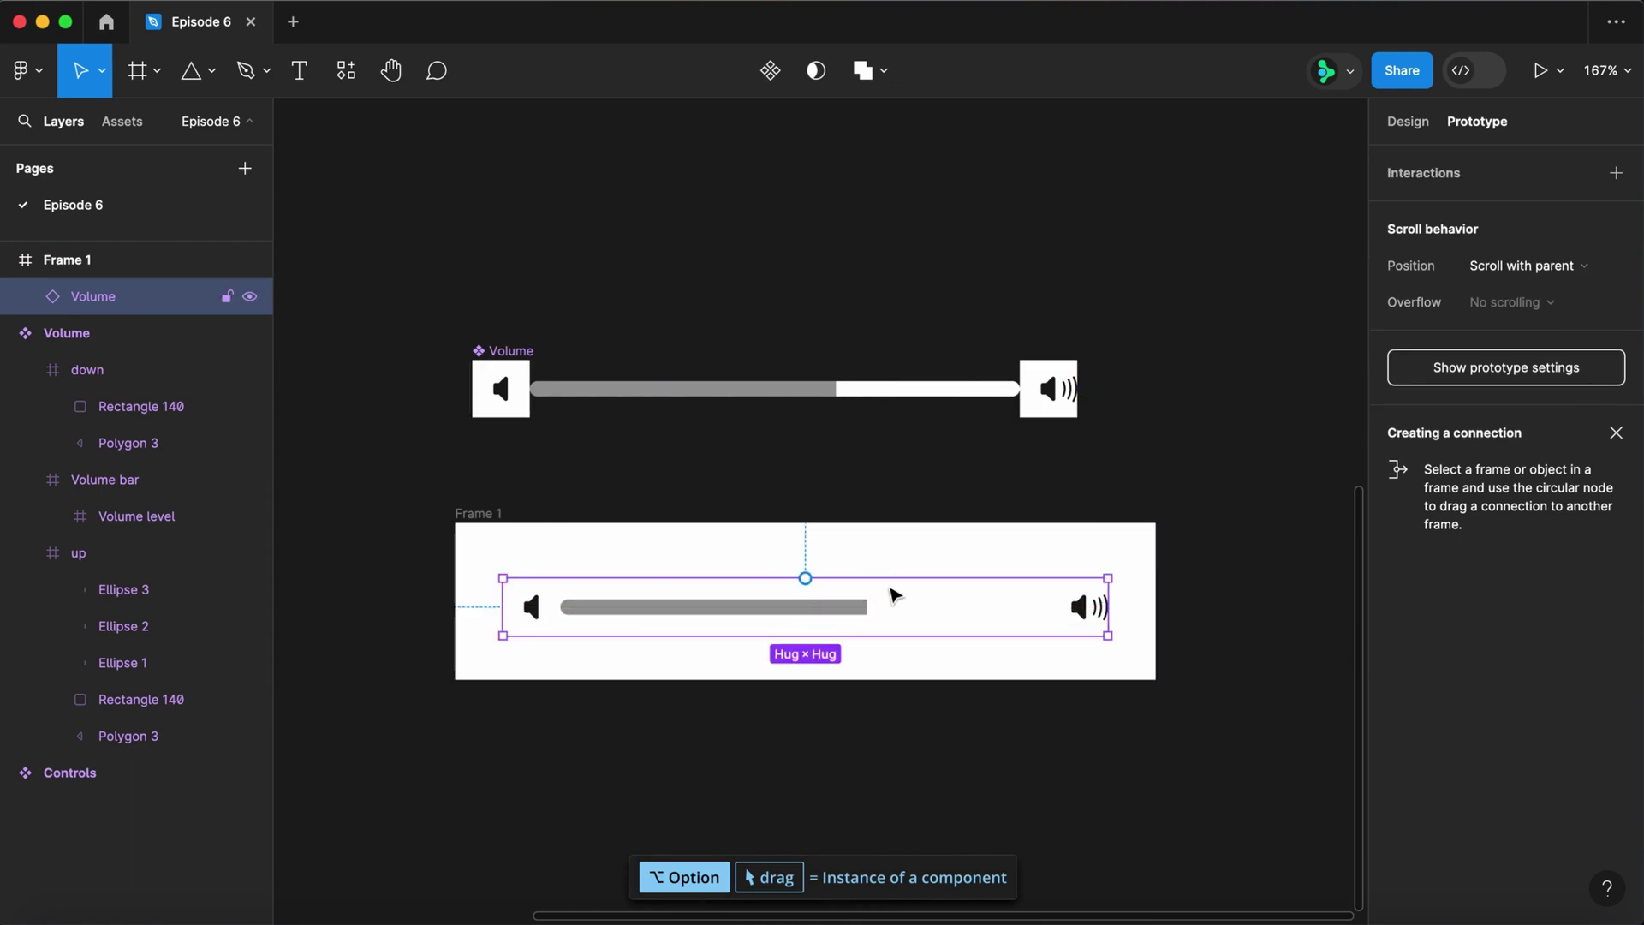
left_click(472, 513)
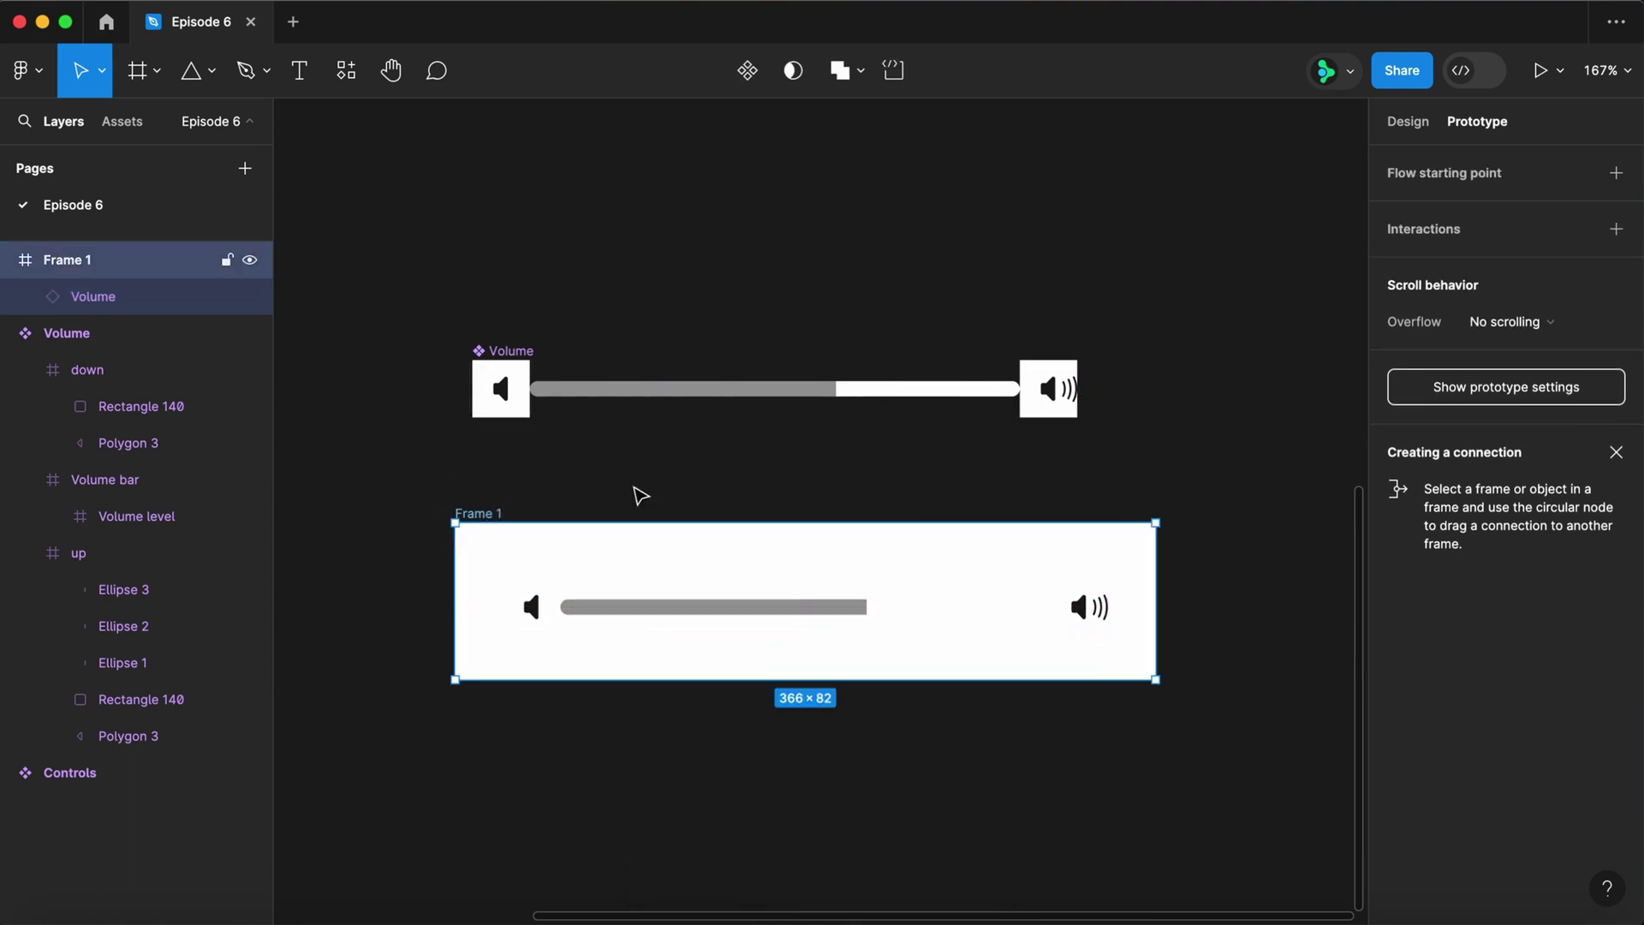
left_click(1617, 172)
- Preview Flow 1, raising and lowering the volume to check the bar resizes
left_click(441, 536)
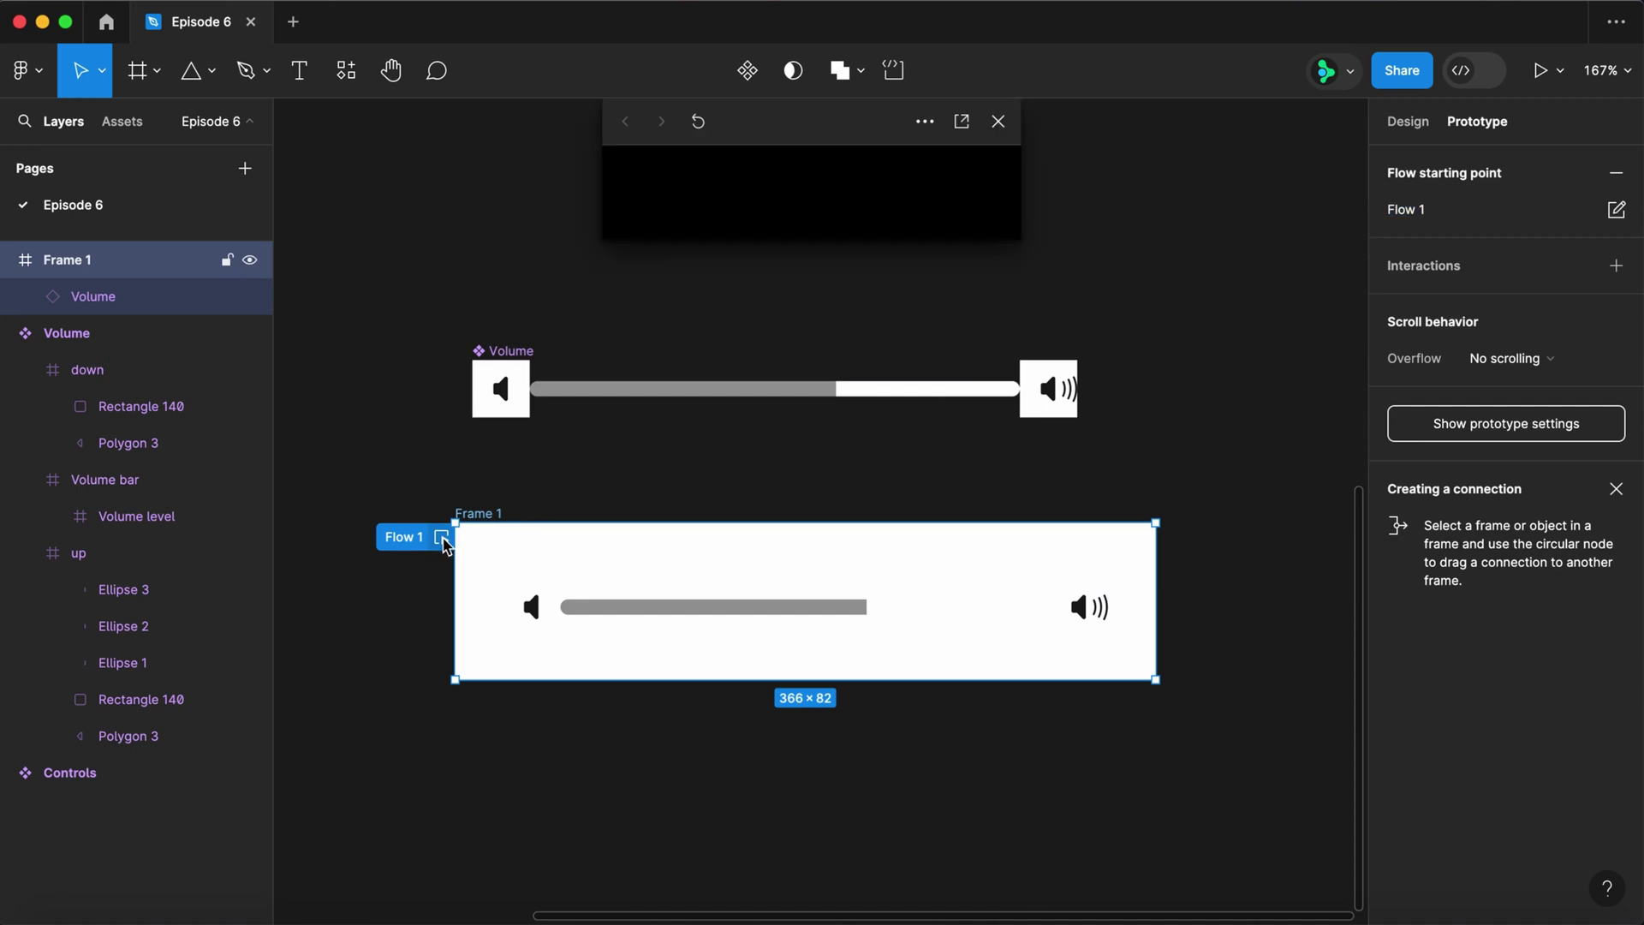
left_click(981, 198)
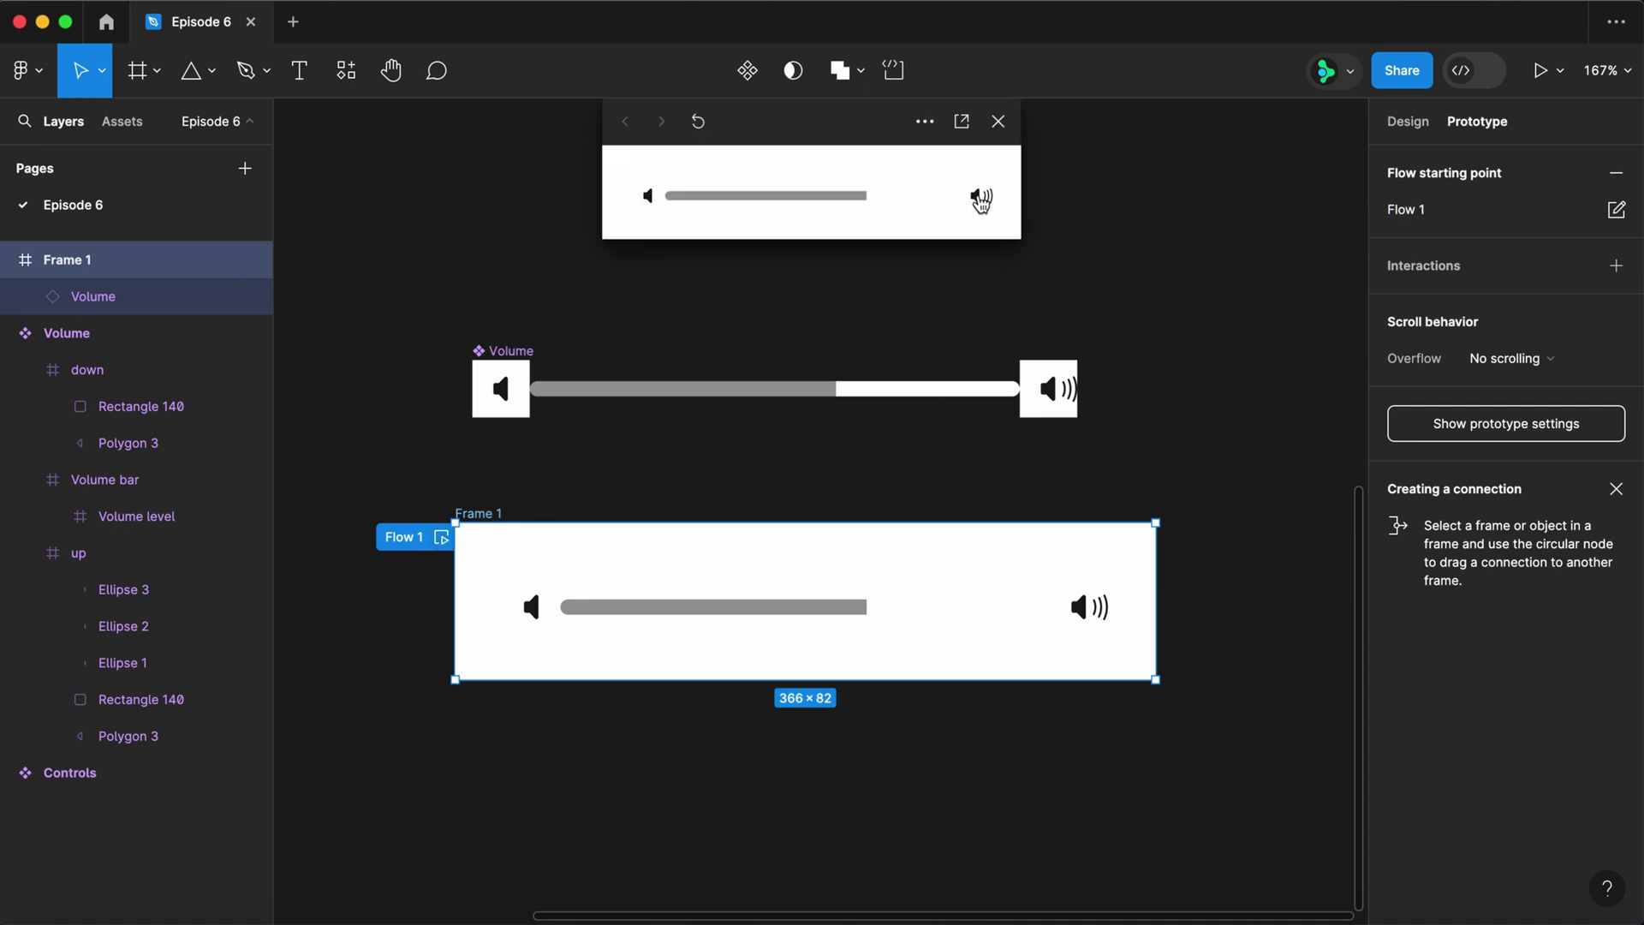
left_click(981, 198)
left_click(981, 198)
left_click(981, 200)
left_click(981, 199)
left_click(981, 199)
left_click(650, 202)
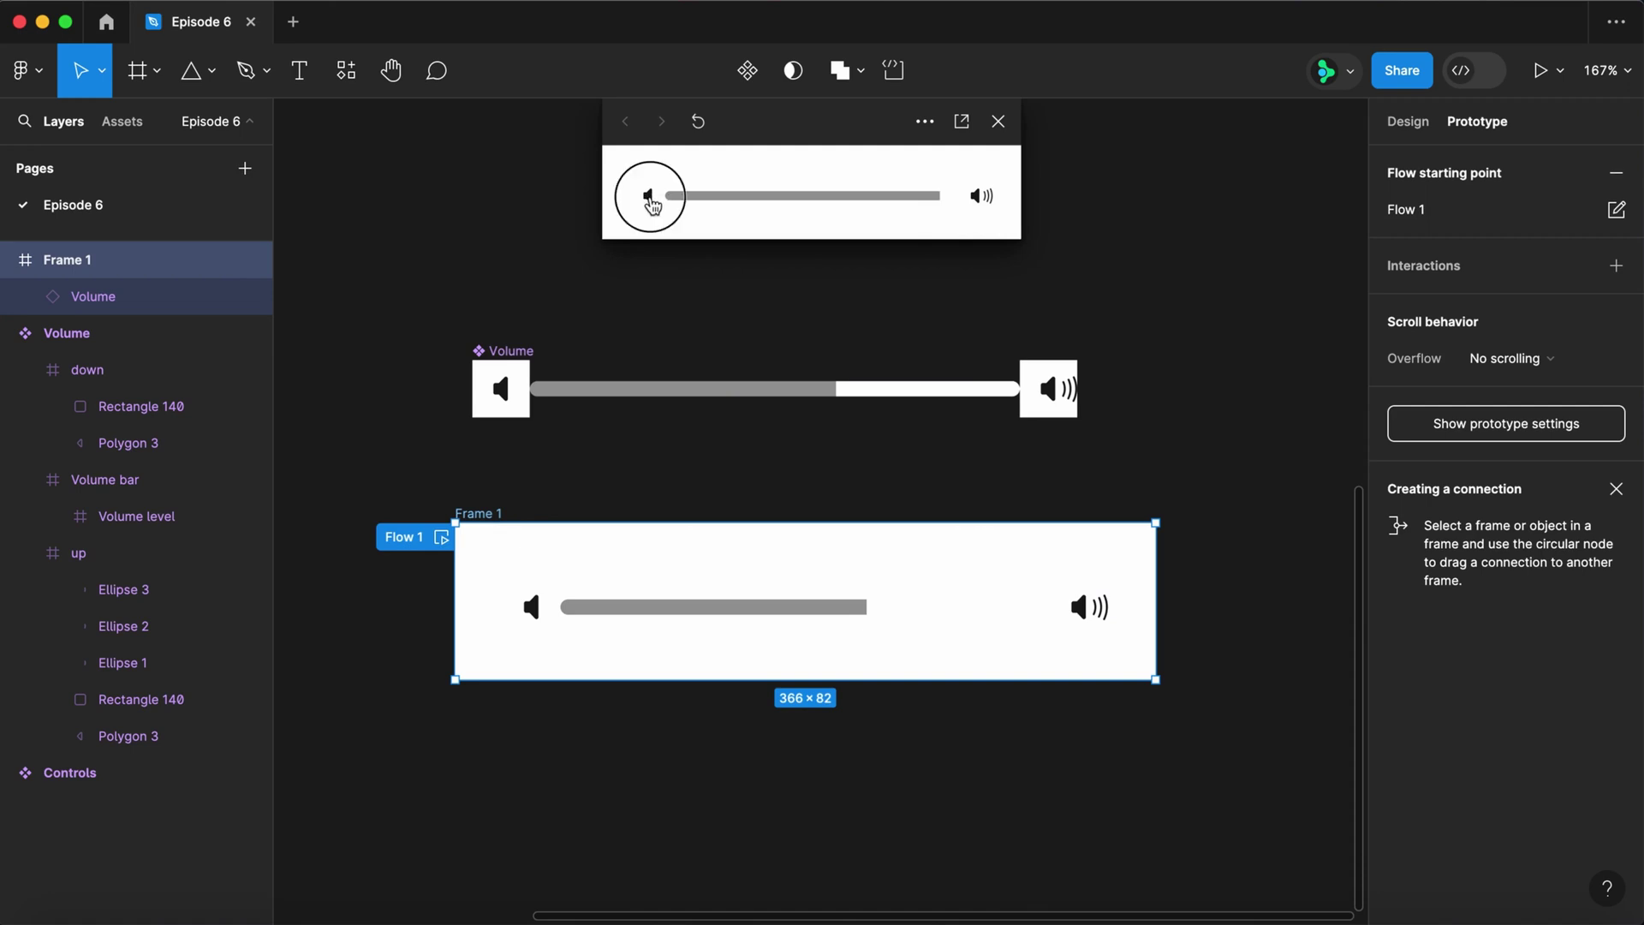
left_click(650, 202)
left_click(650, 202)
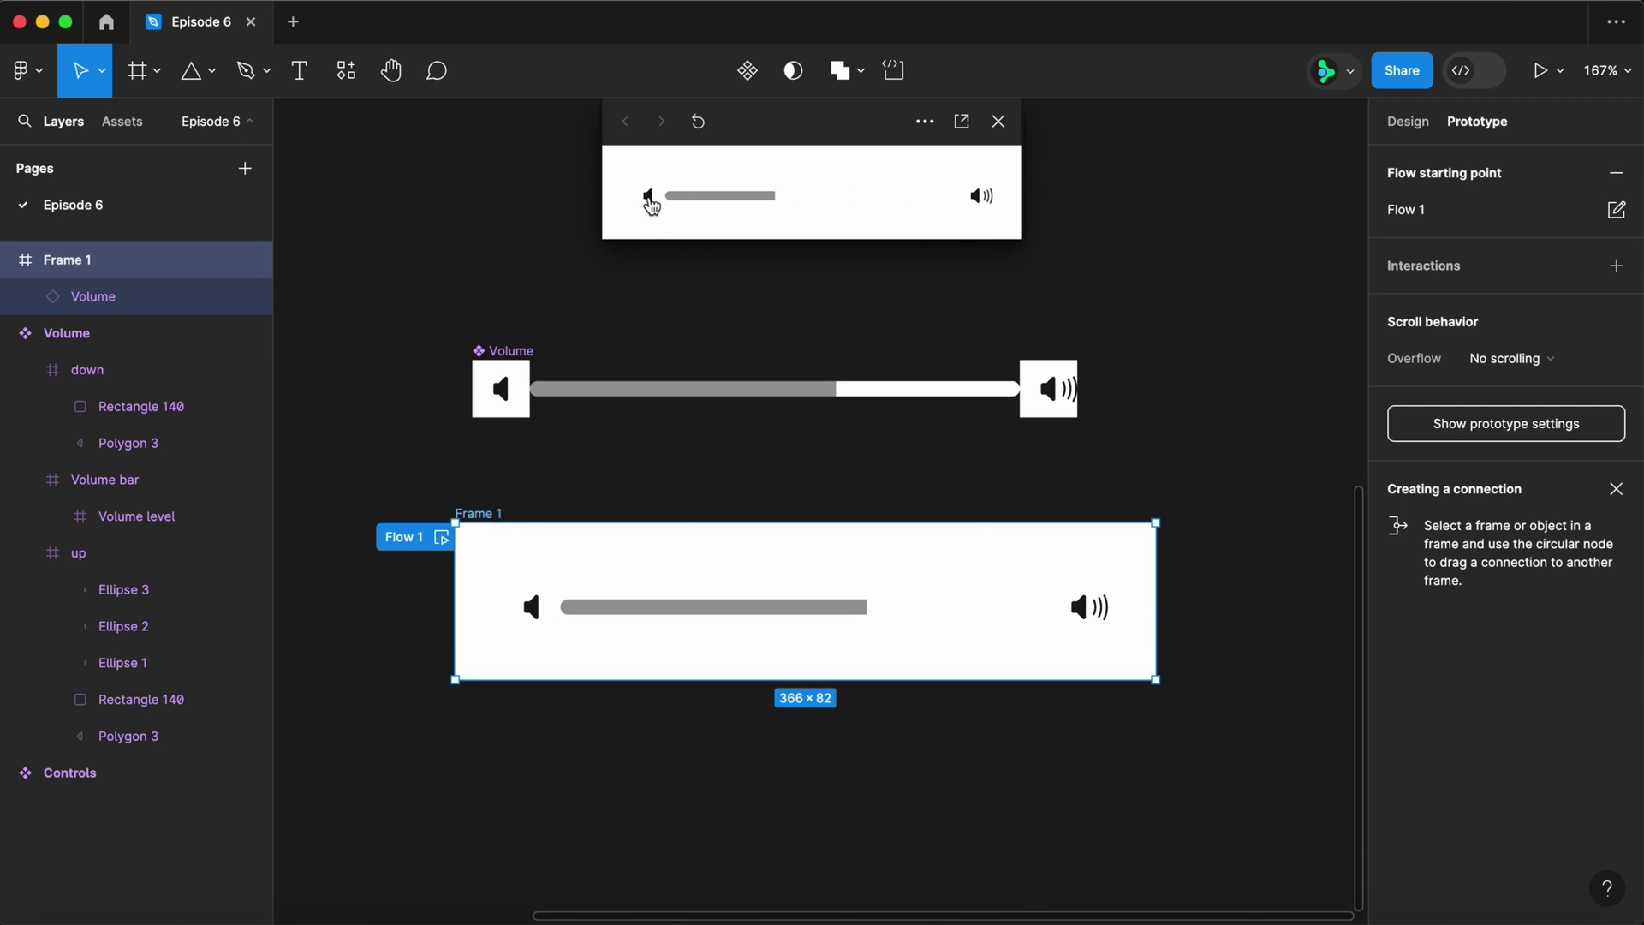
left_click(650, 202)
left_click(650, 202)
left_click(984, 199)
left_click(987, 203)
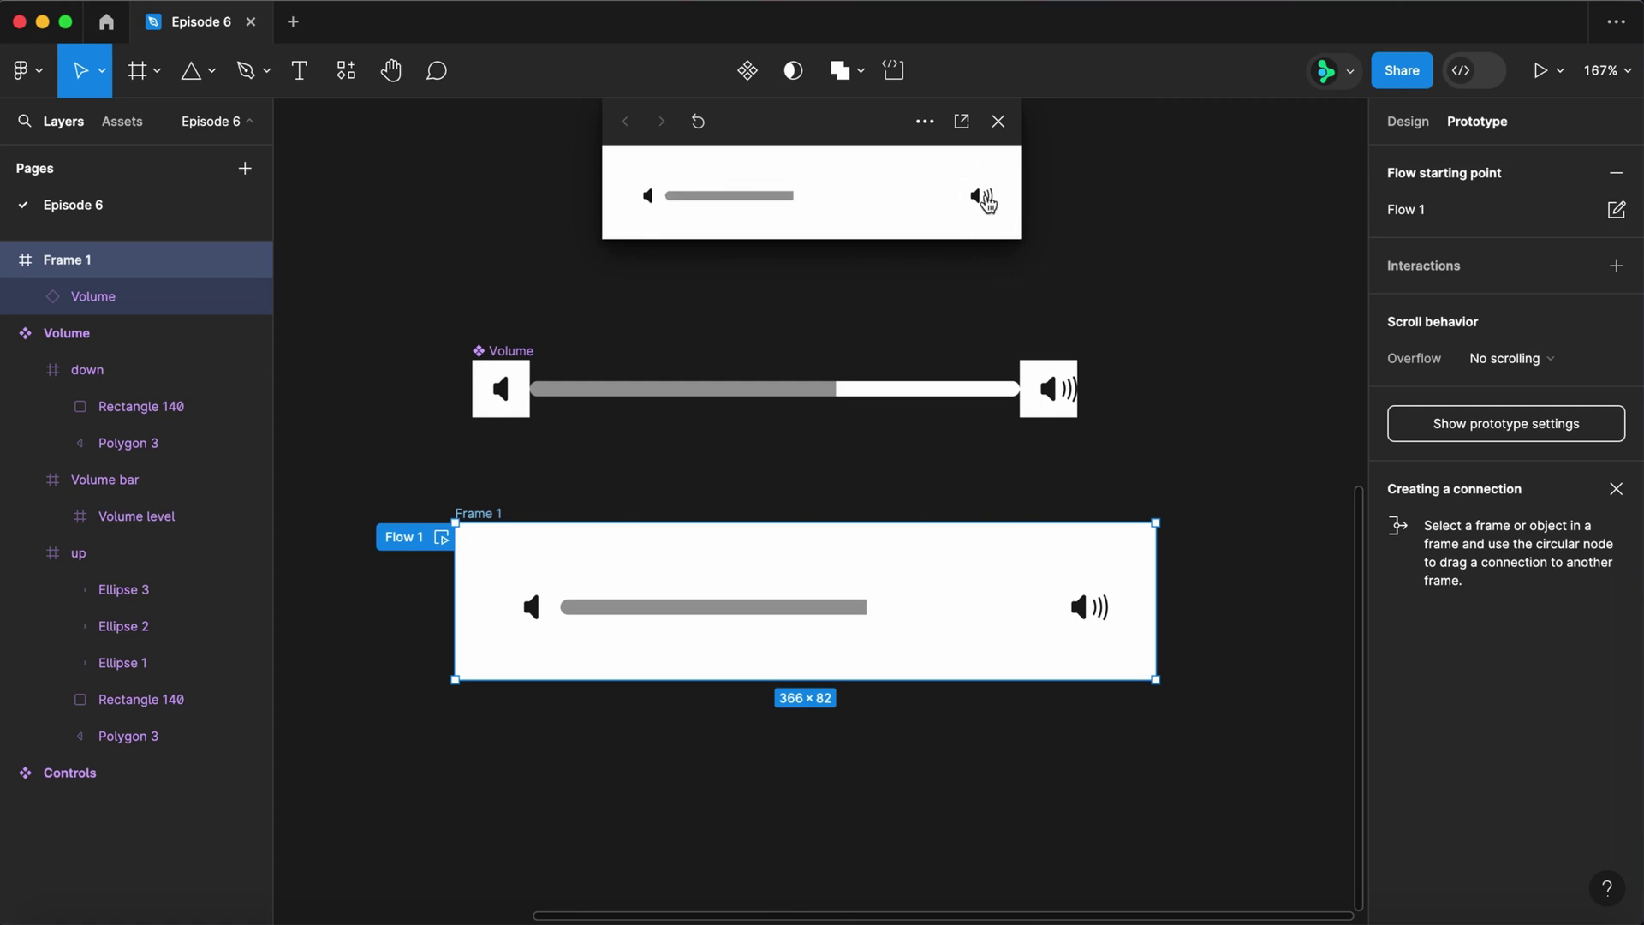
left_click(998, 120)
left_click(881, 328)
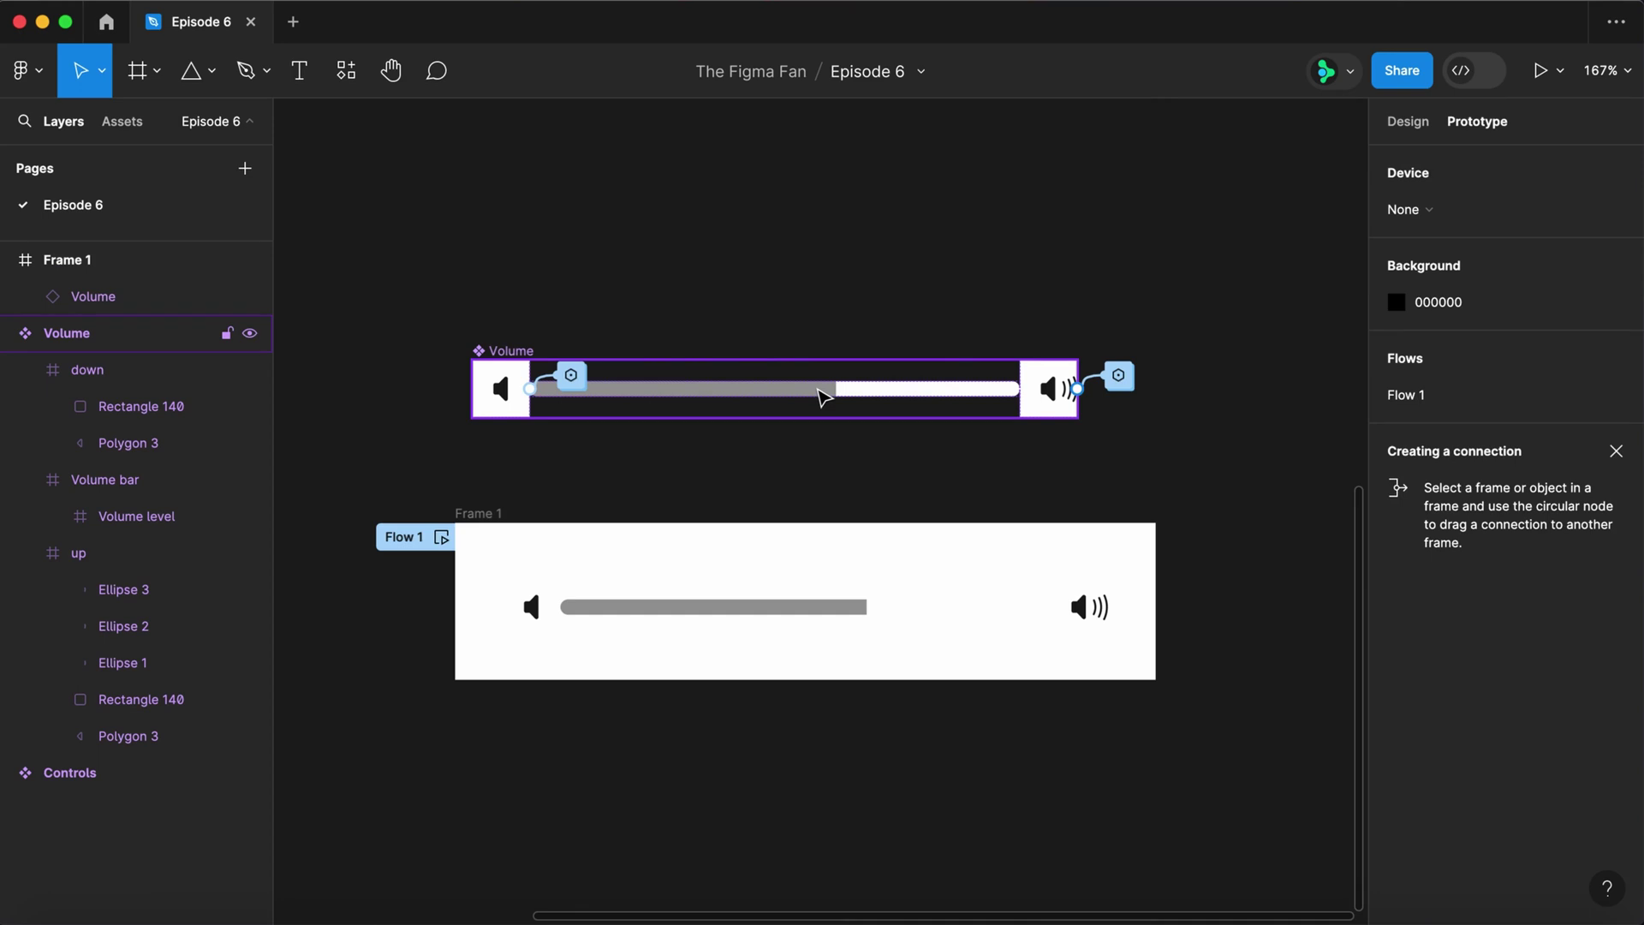
- Change the Volume level bar's fill from grey 999999 to dark 222222
double_click(822, 395)
left_click(1414, 126)
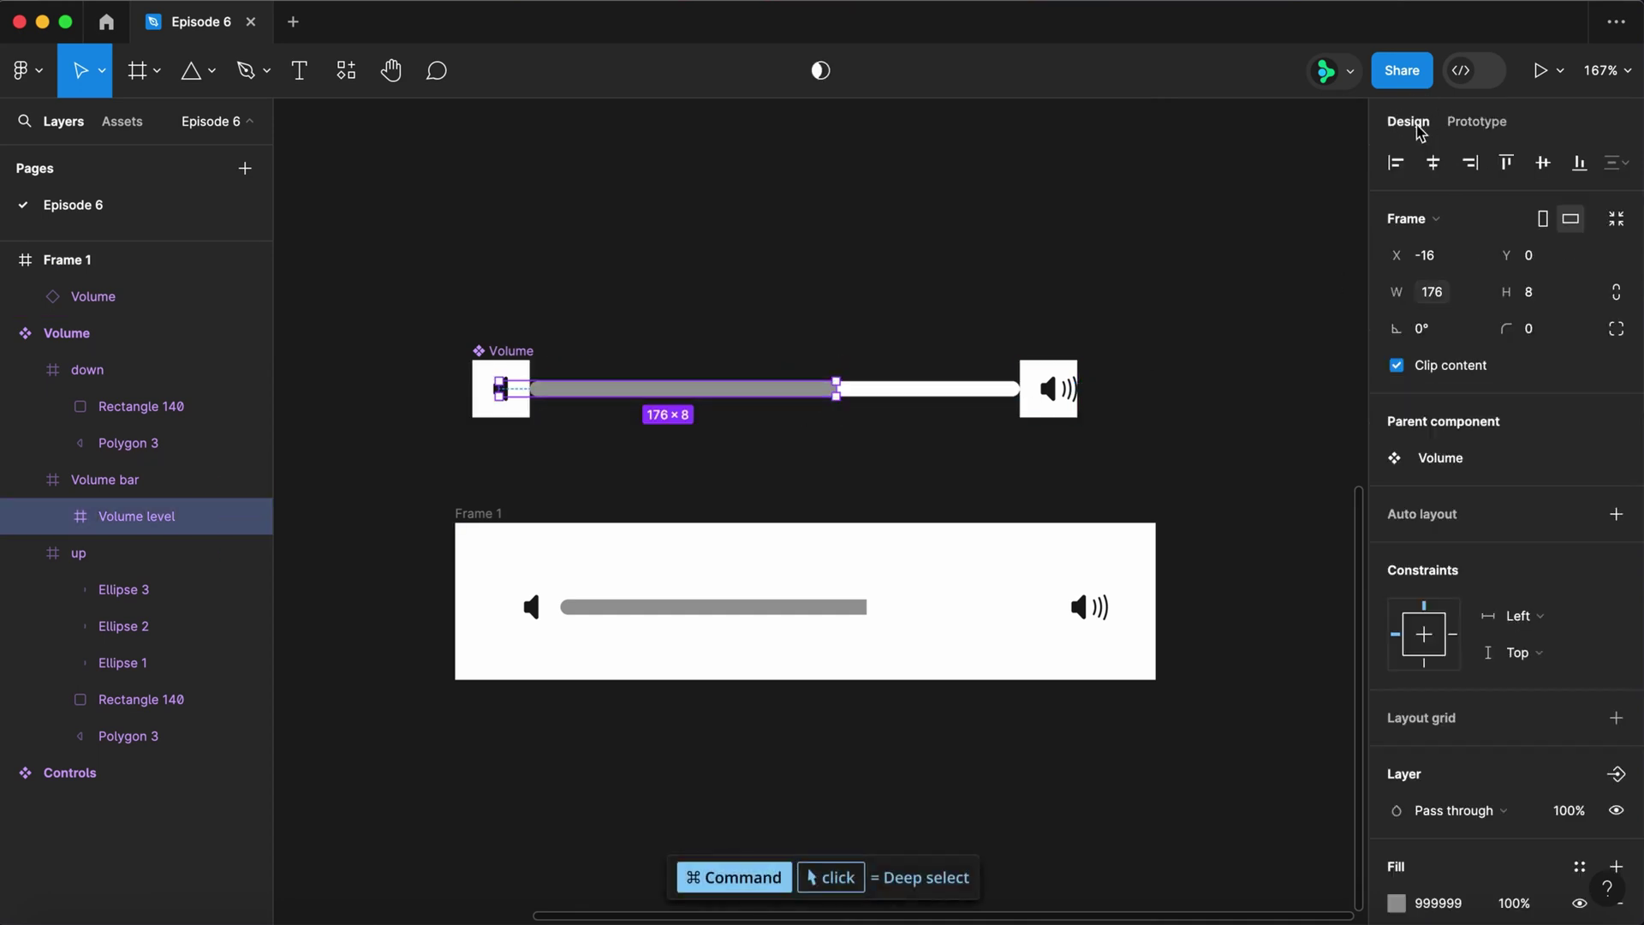
scroll(1458, 770, "down", 5)
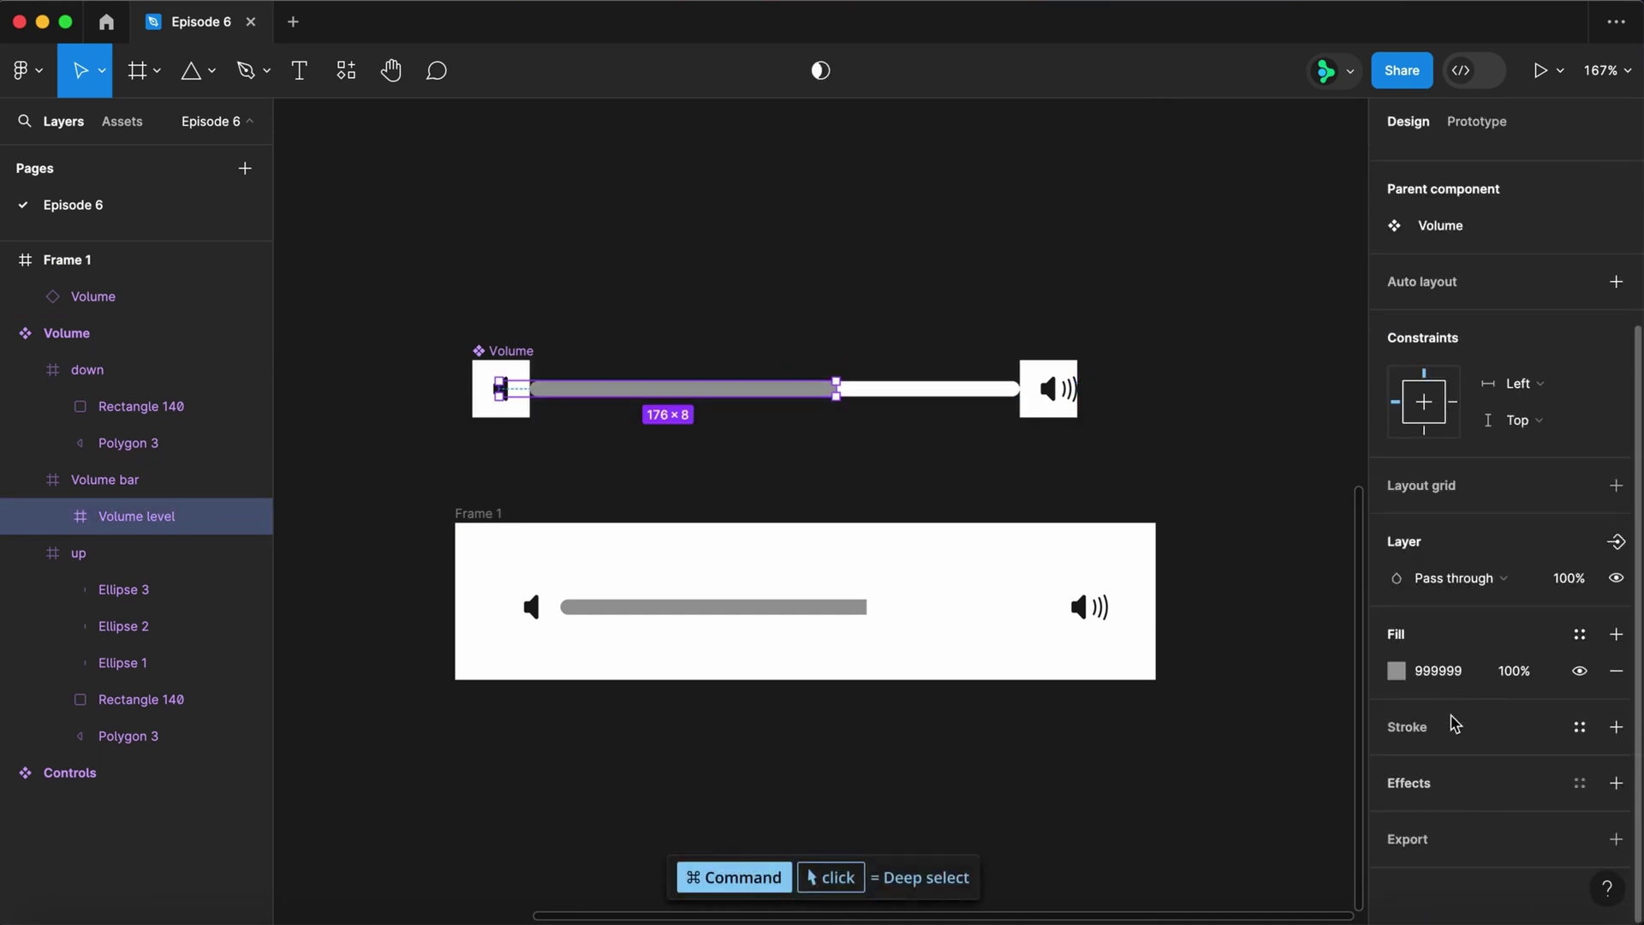
left_click(1439, 673)
type("222")
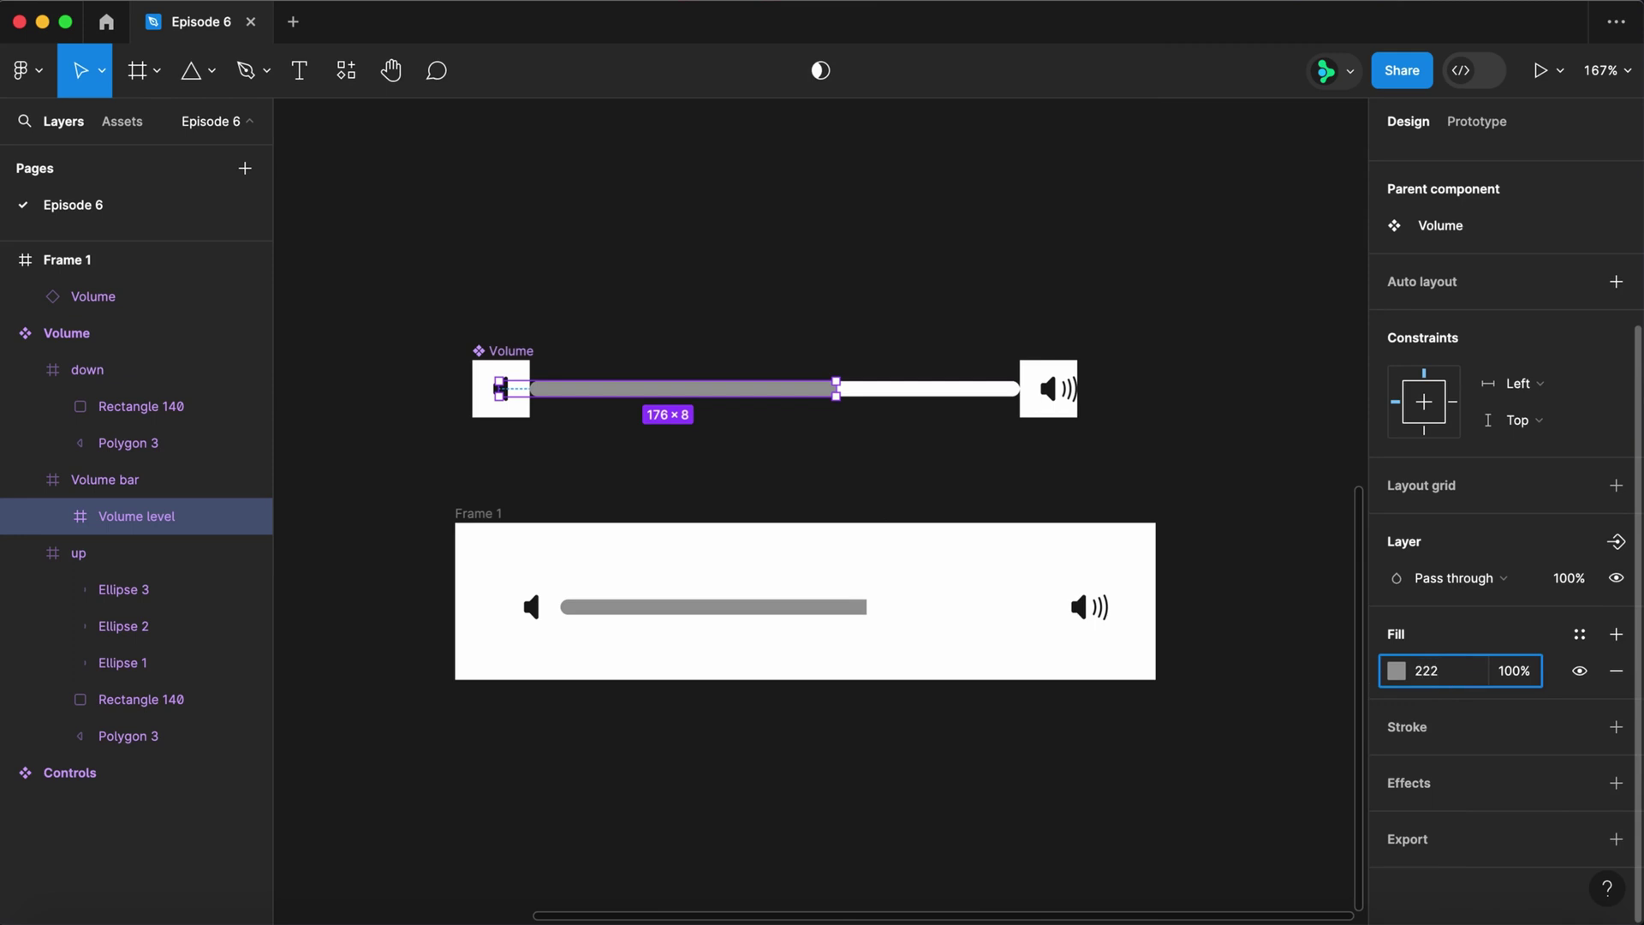
key("Return")
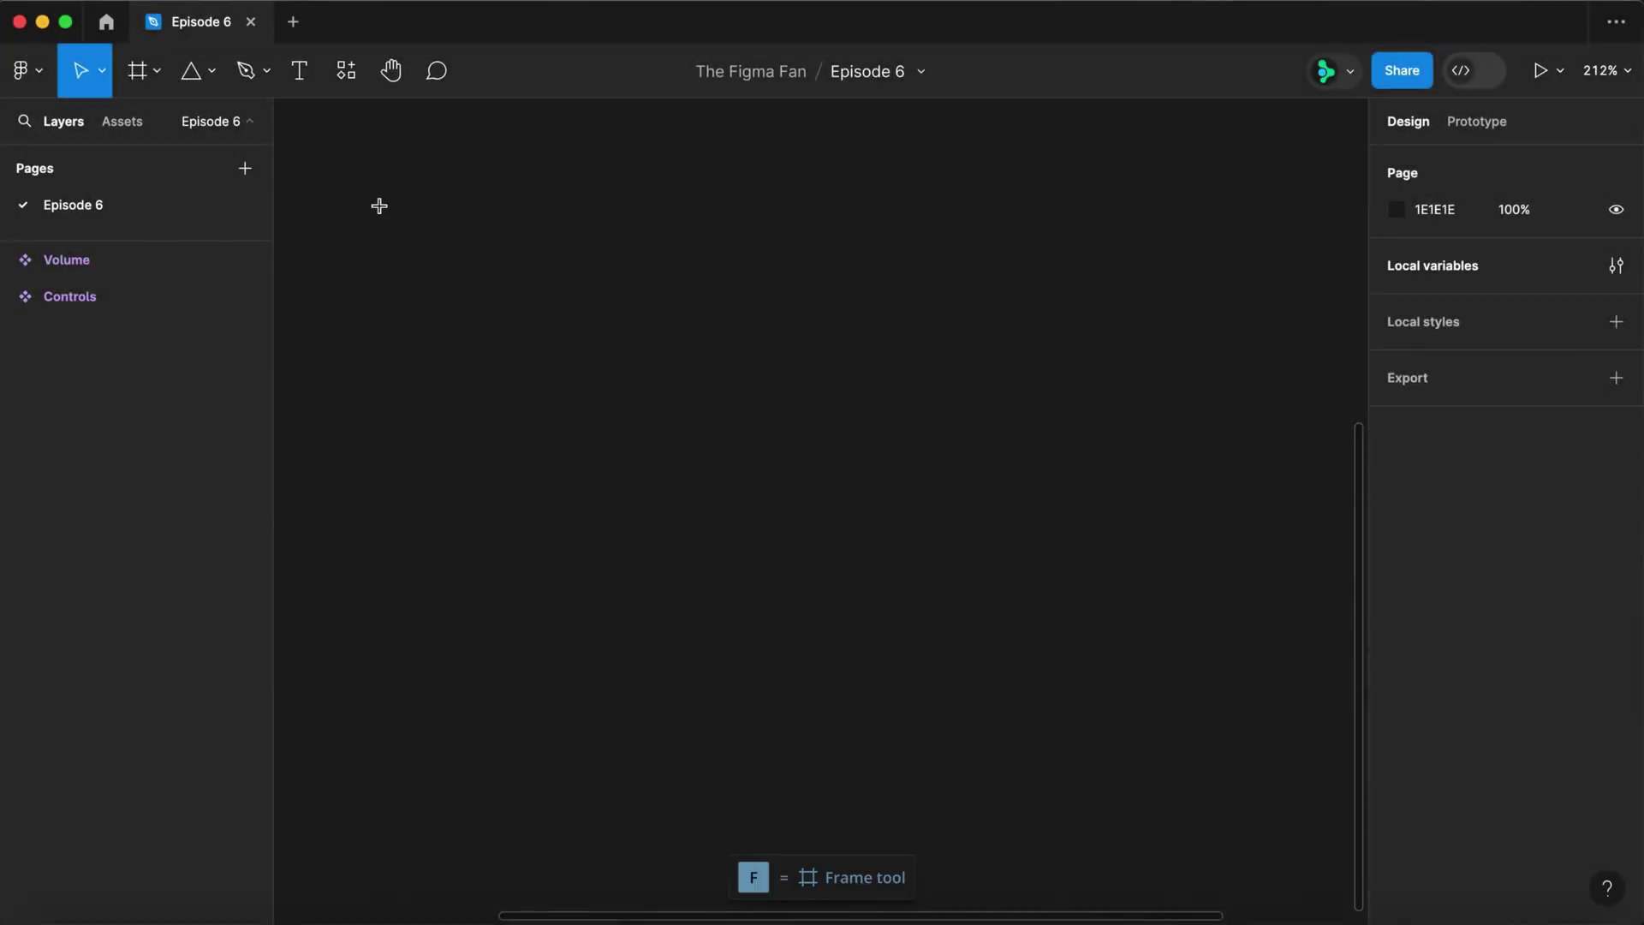
- Draw a frame sized 326×8 with corner radius 8
key("f")
left_click_drag(377, 214, 1119, 242)
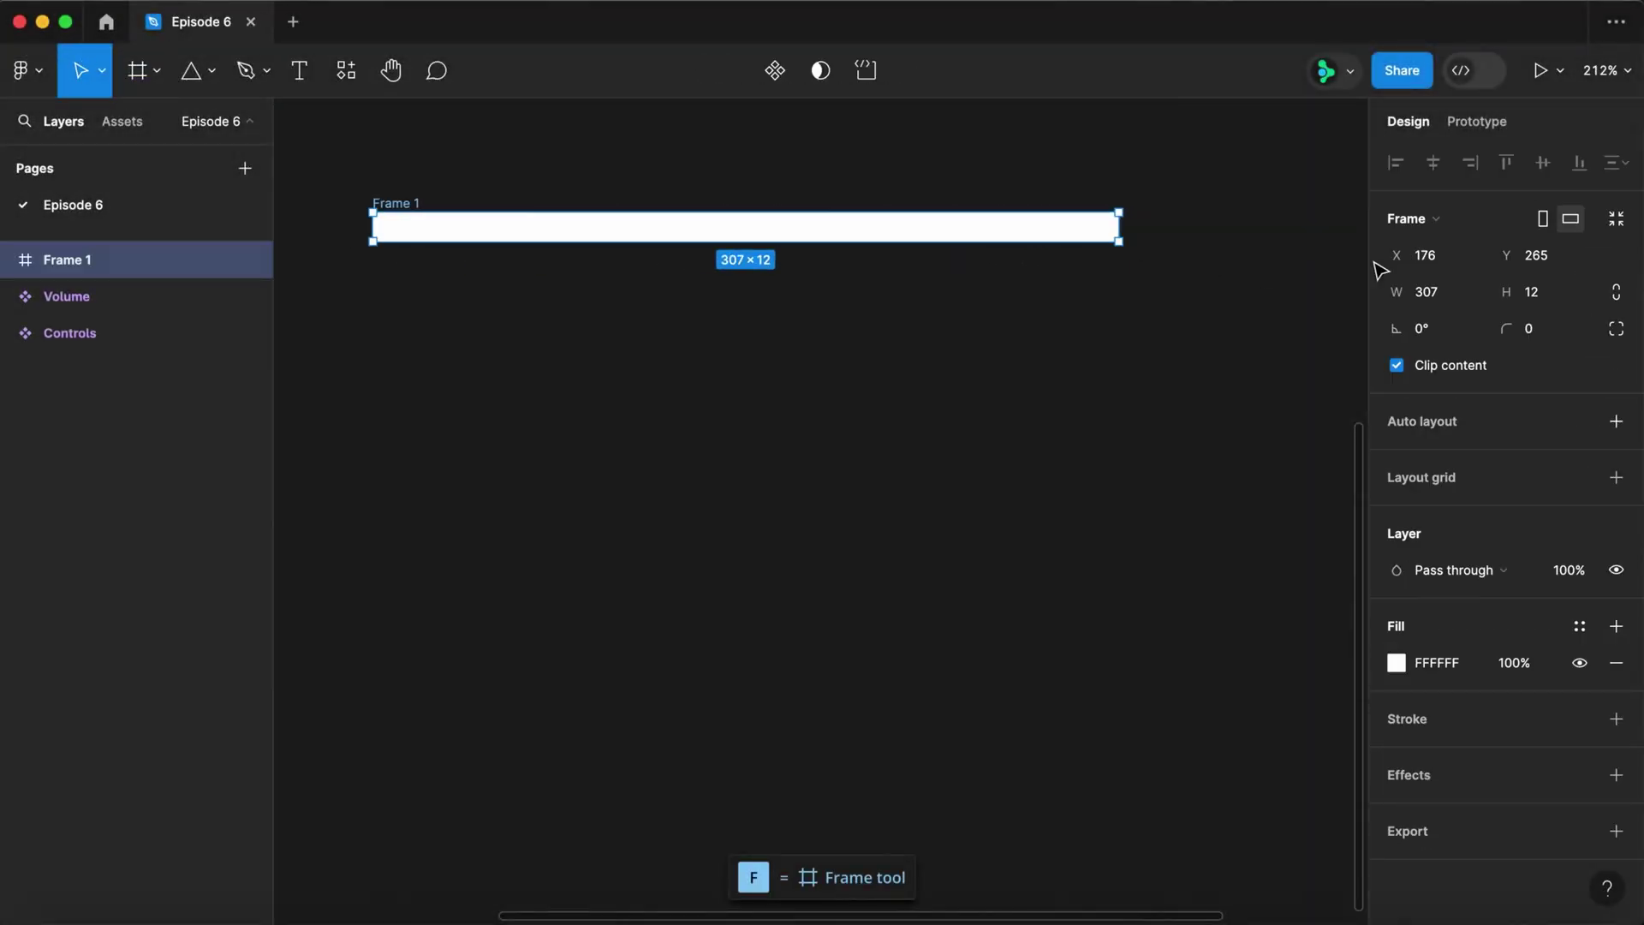
left_click(1444, 296)
type("326")
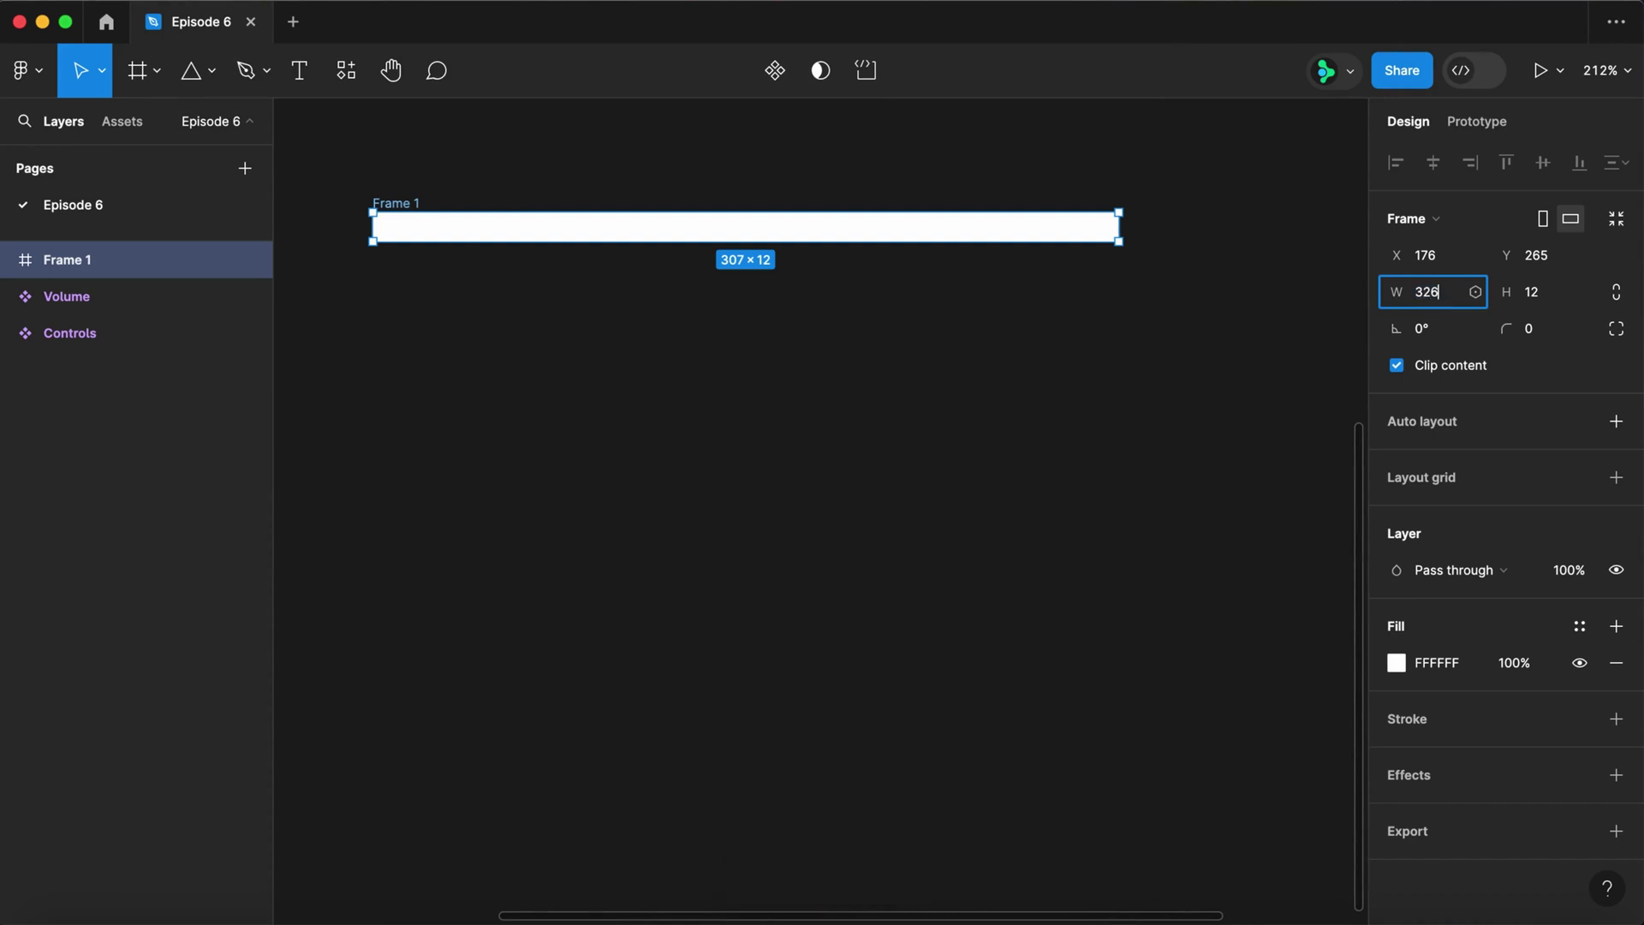
key("Tab")
type("8")
key("Return")
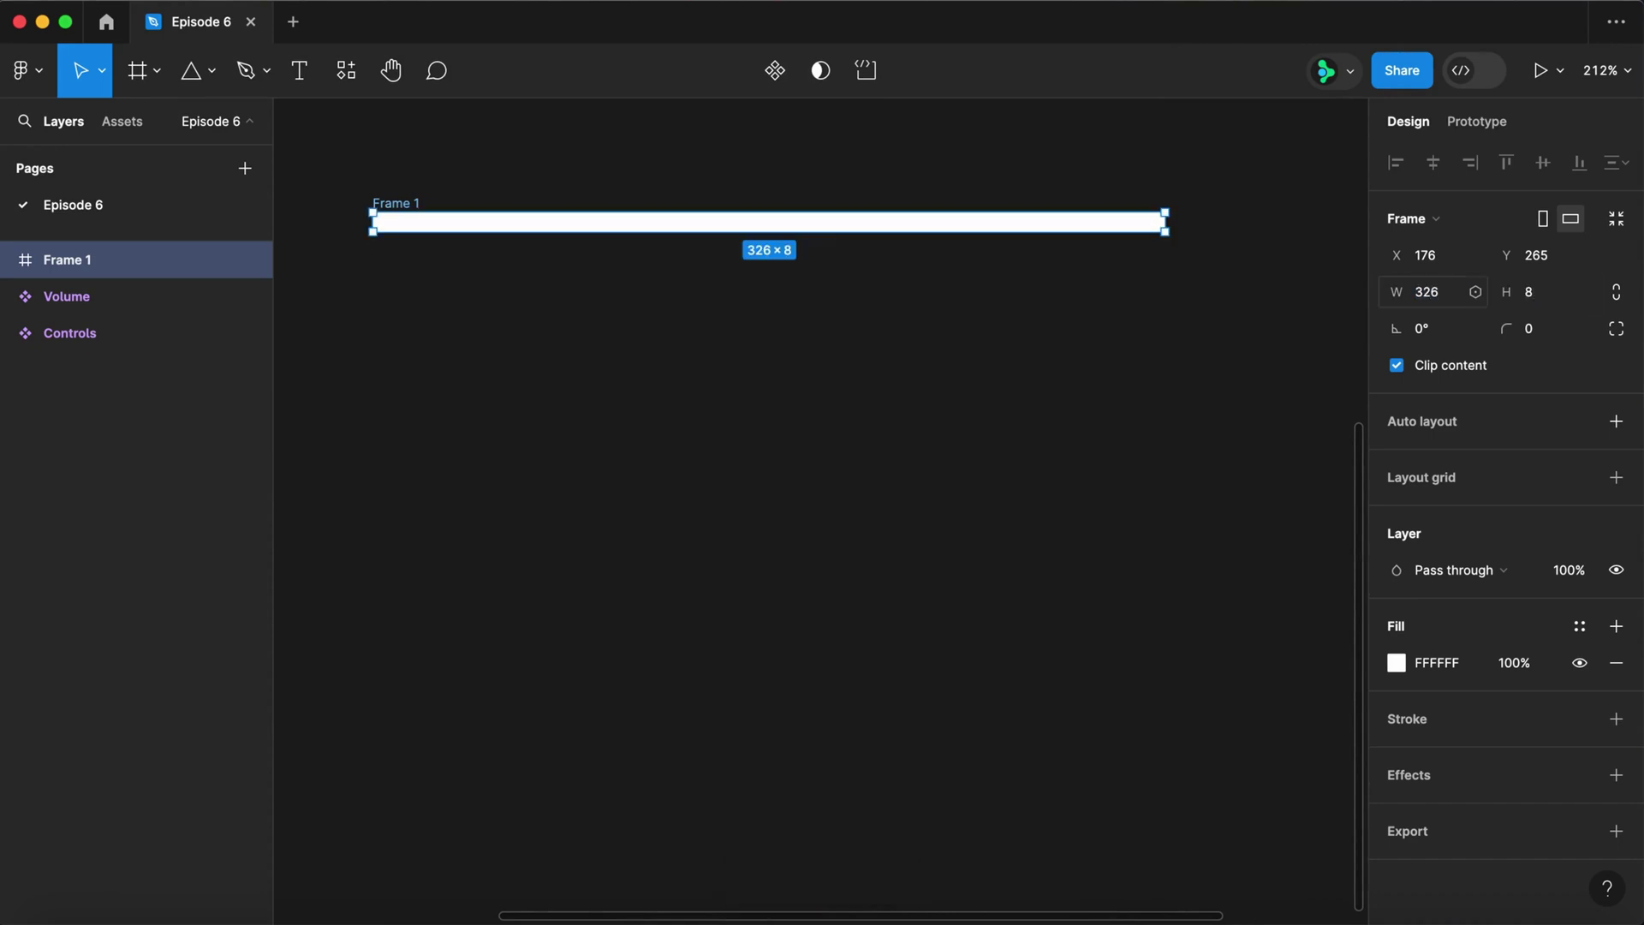
left_click(1555, 338)
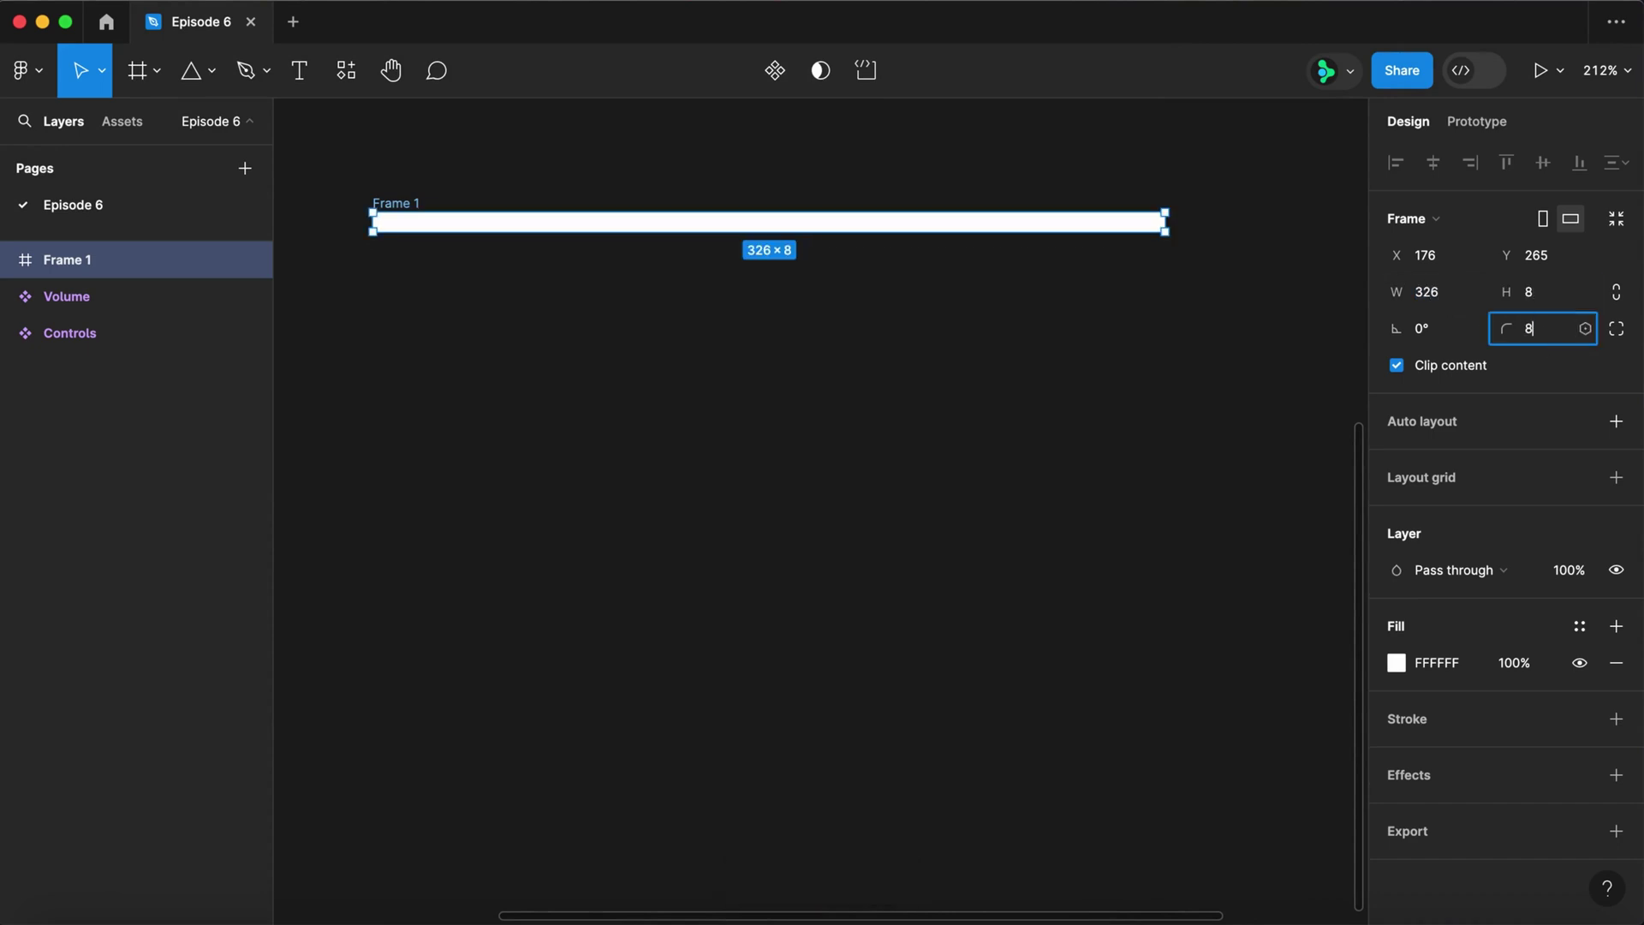
type("8")
key("Return")
- Fill the bar light grey CCCCCC, name it Start, and draw a new frame below it
left_click(1450, 674)
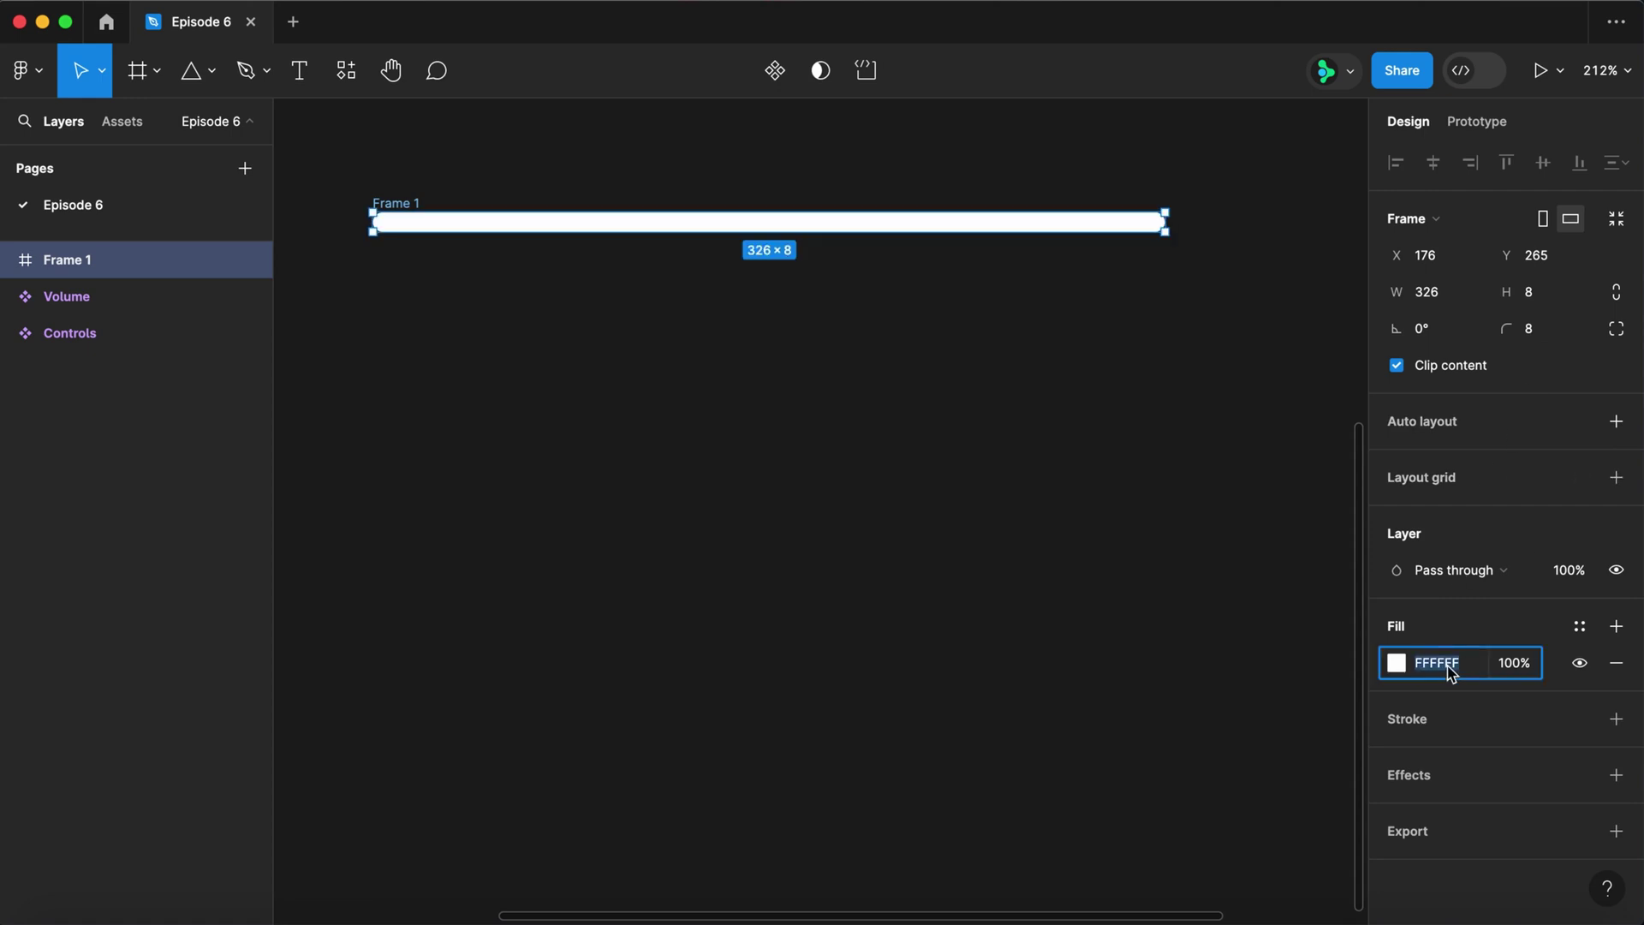
type("ccc")
key("Return")
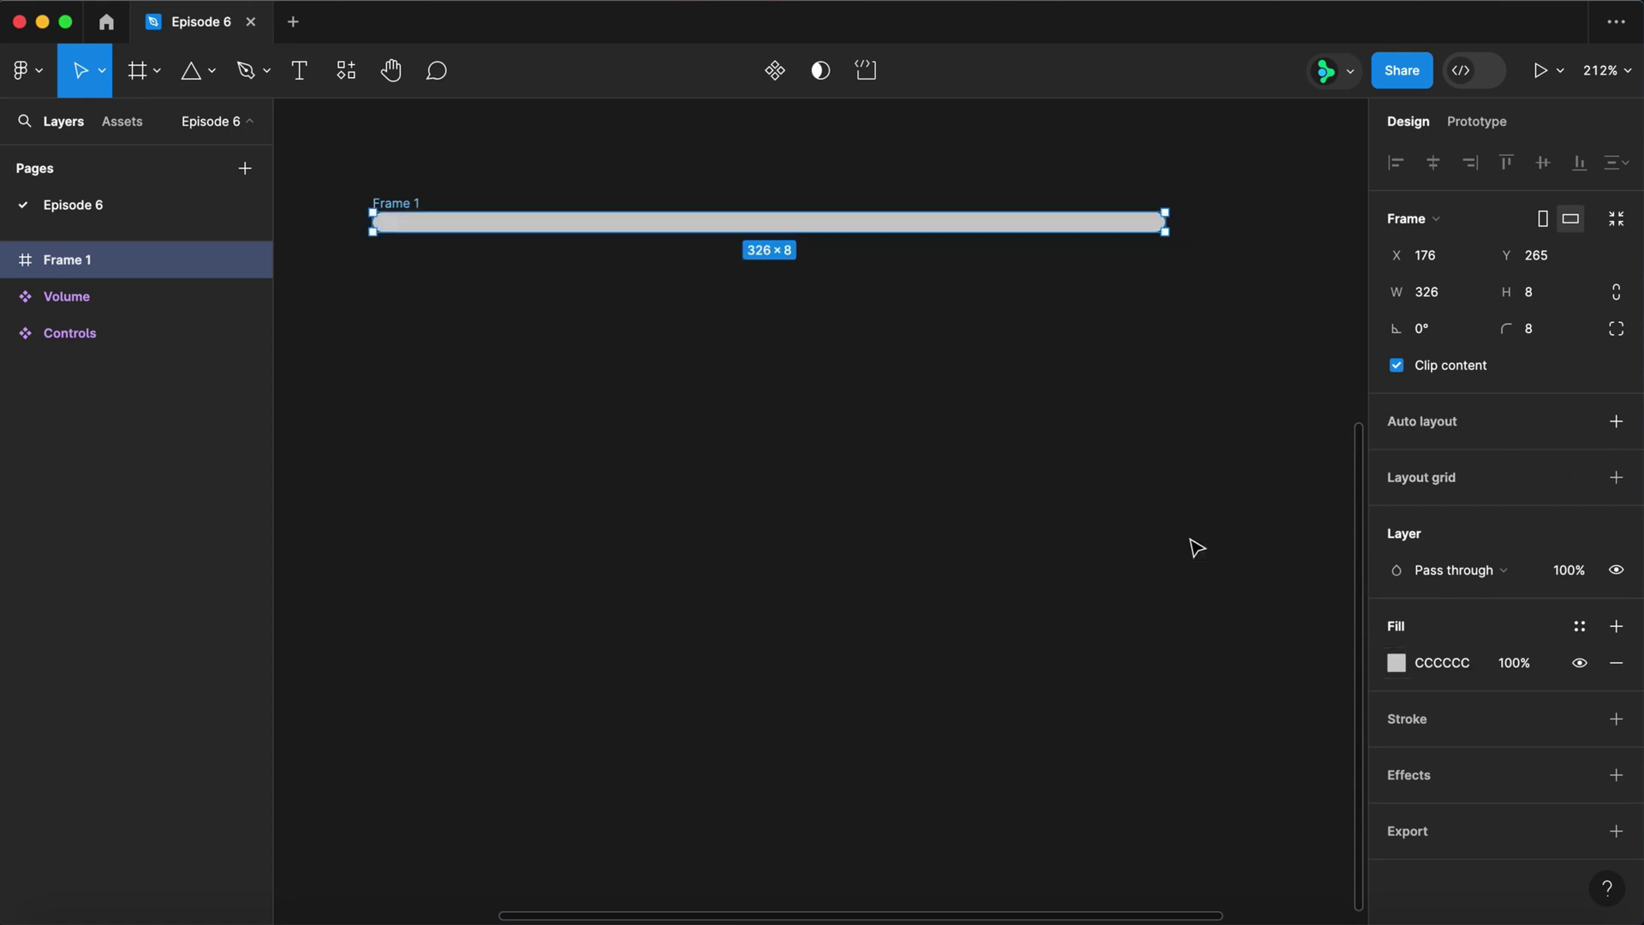
double_click(390, 202)
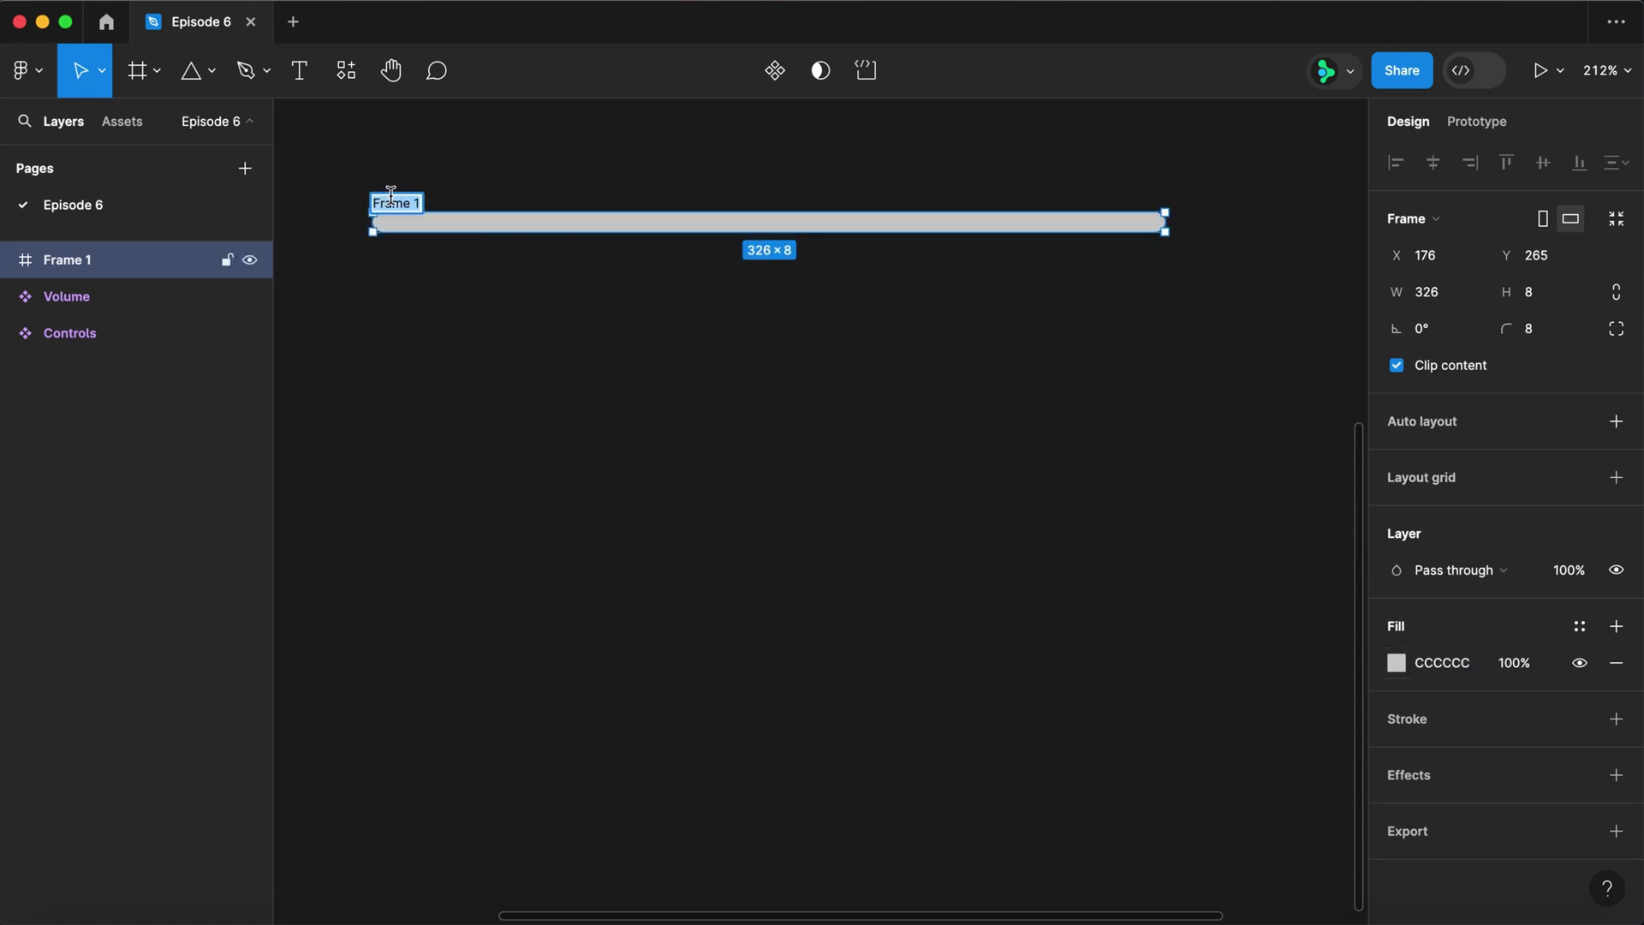
type("Start")
key("Return")
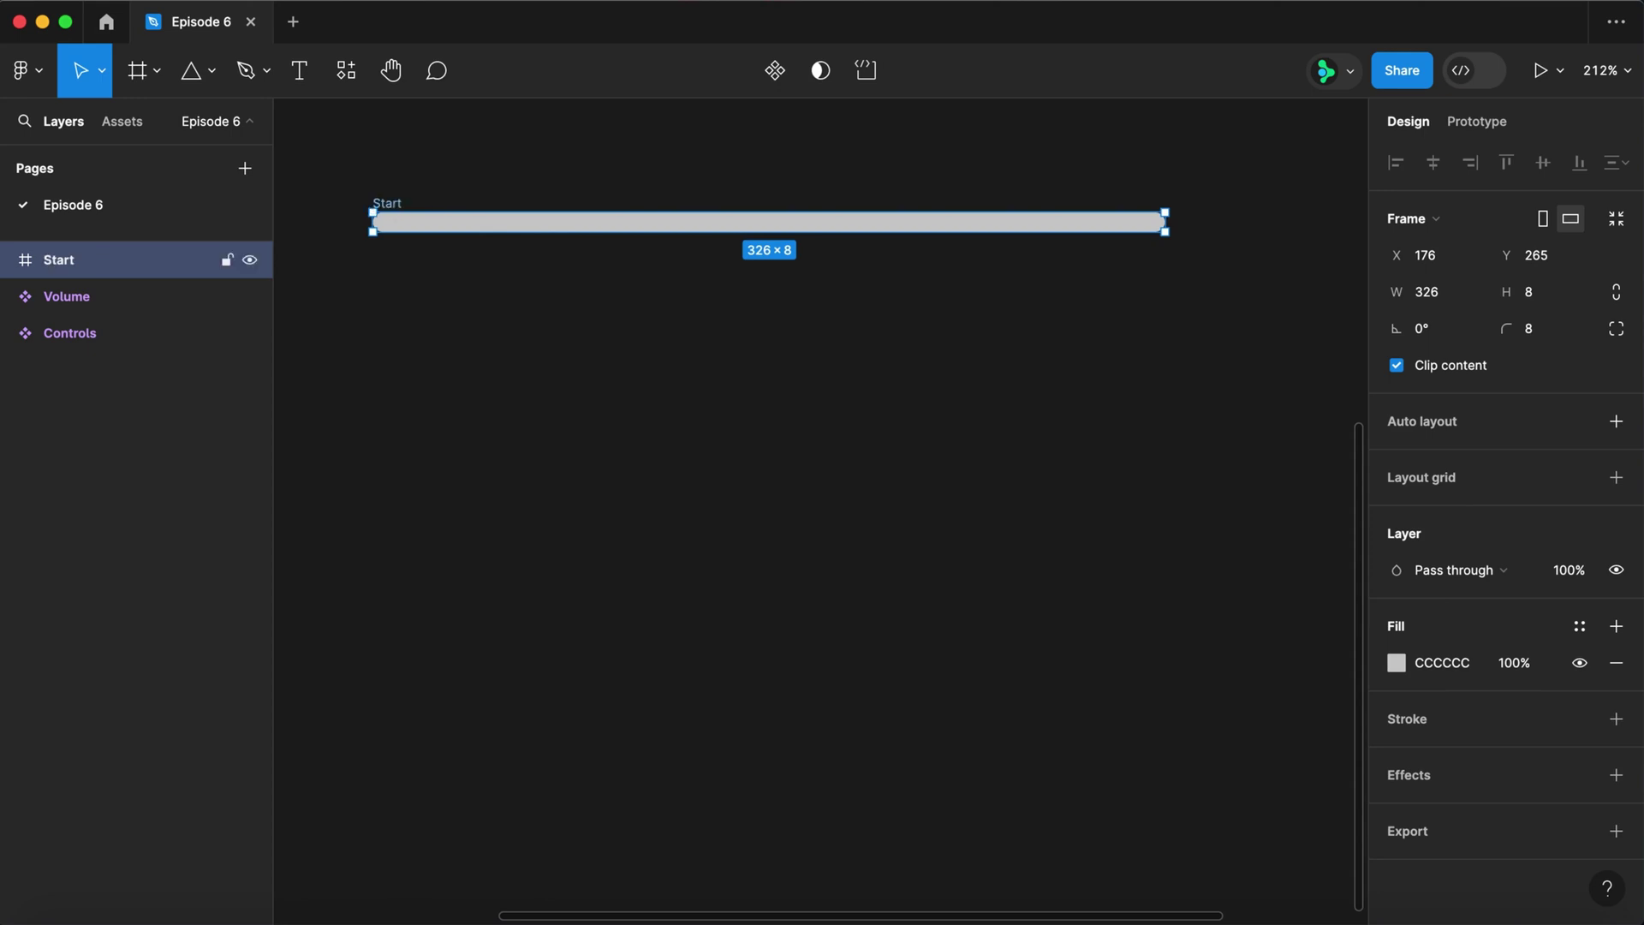
key("f")
left_click_drag(416, 275, 762, 322)
- Name the new frame Playback, set its height to 8 and fill it green 008549
double_click(445, 266)
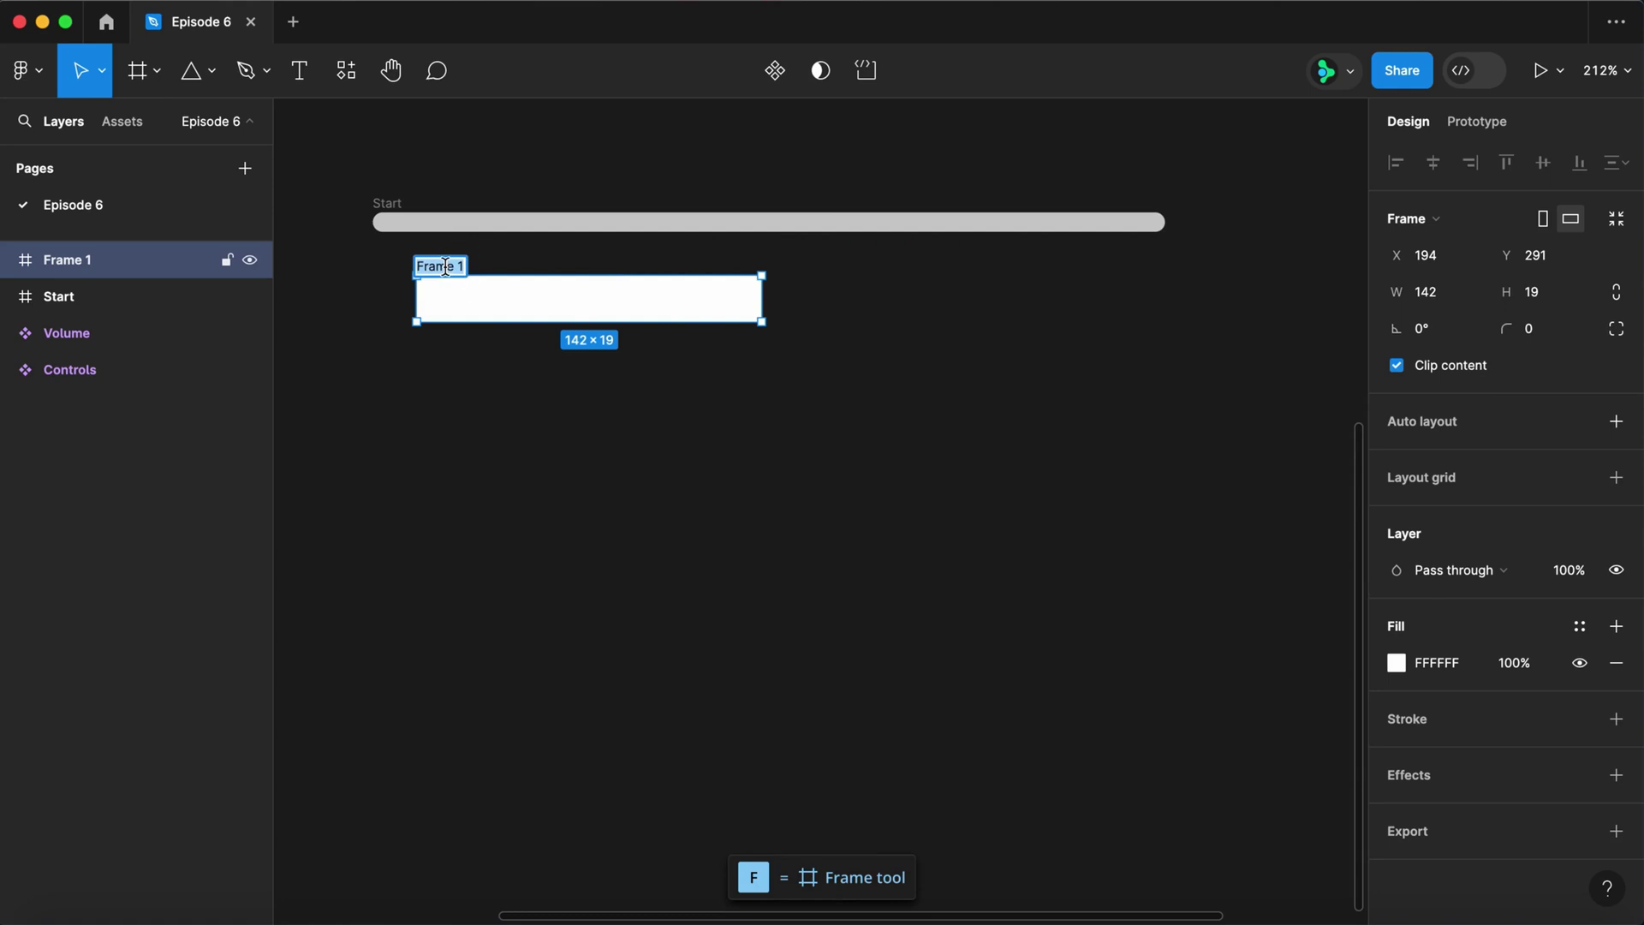
type("Playback")
key("Return")
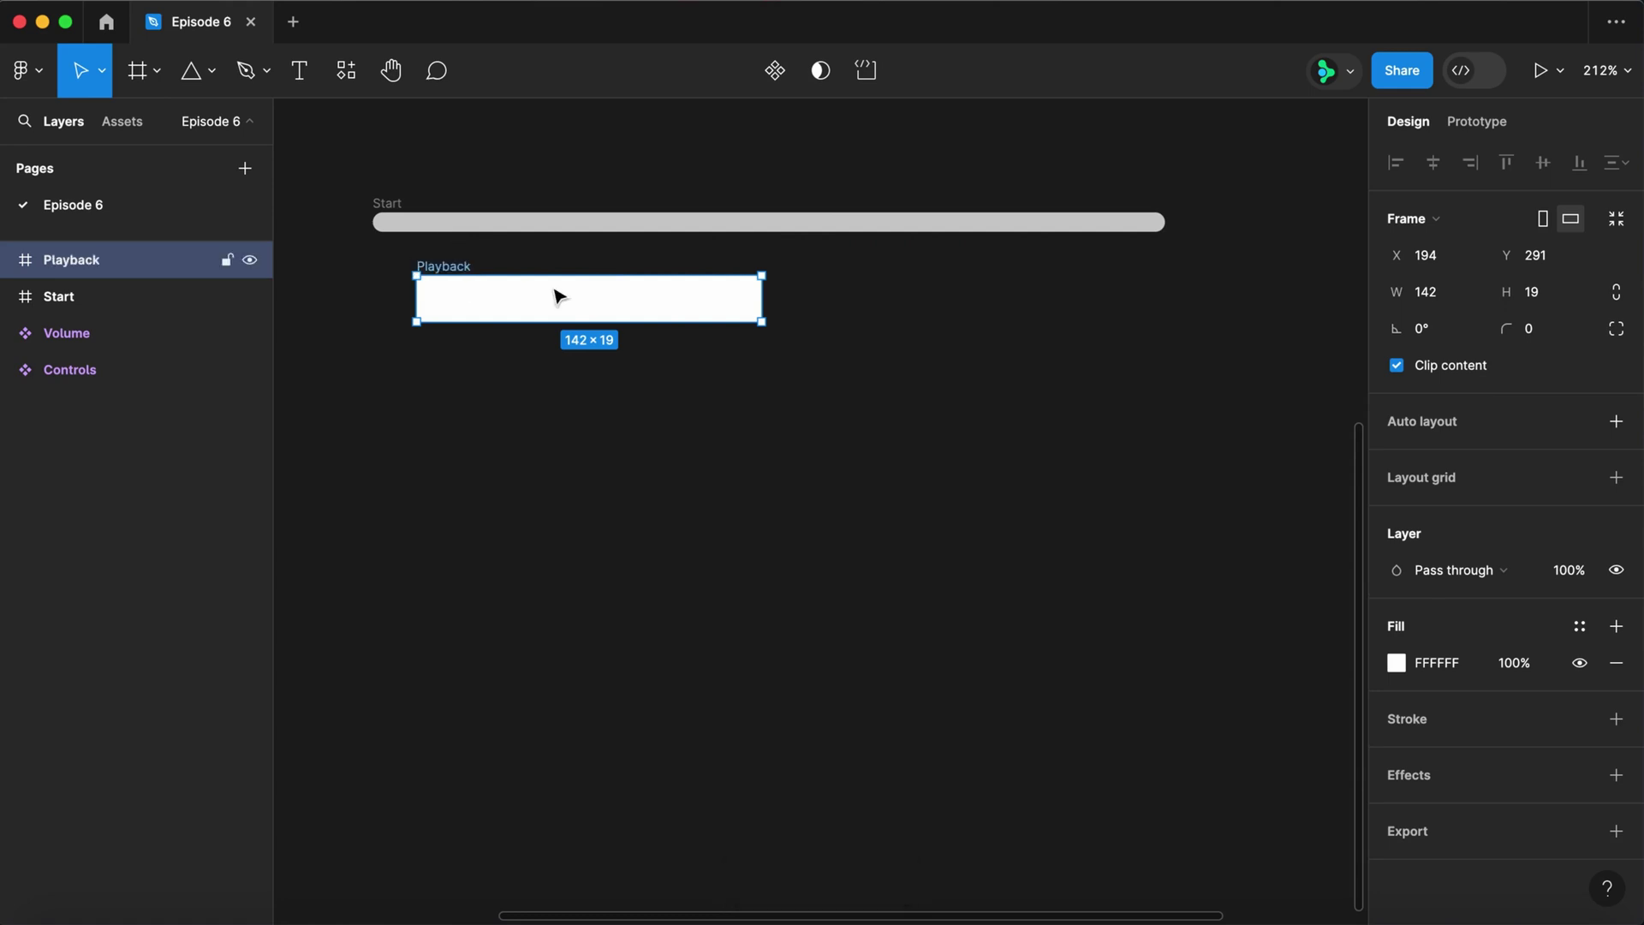
left_click(1553, 297)
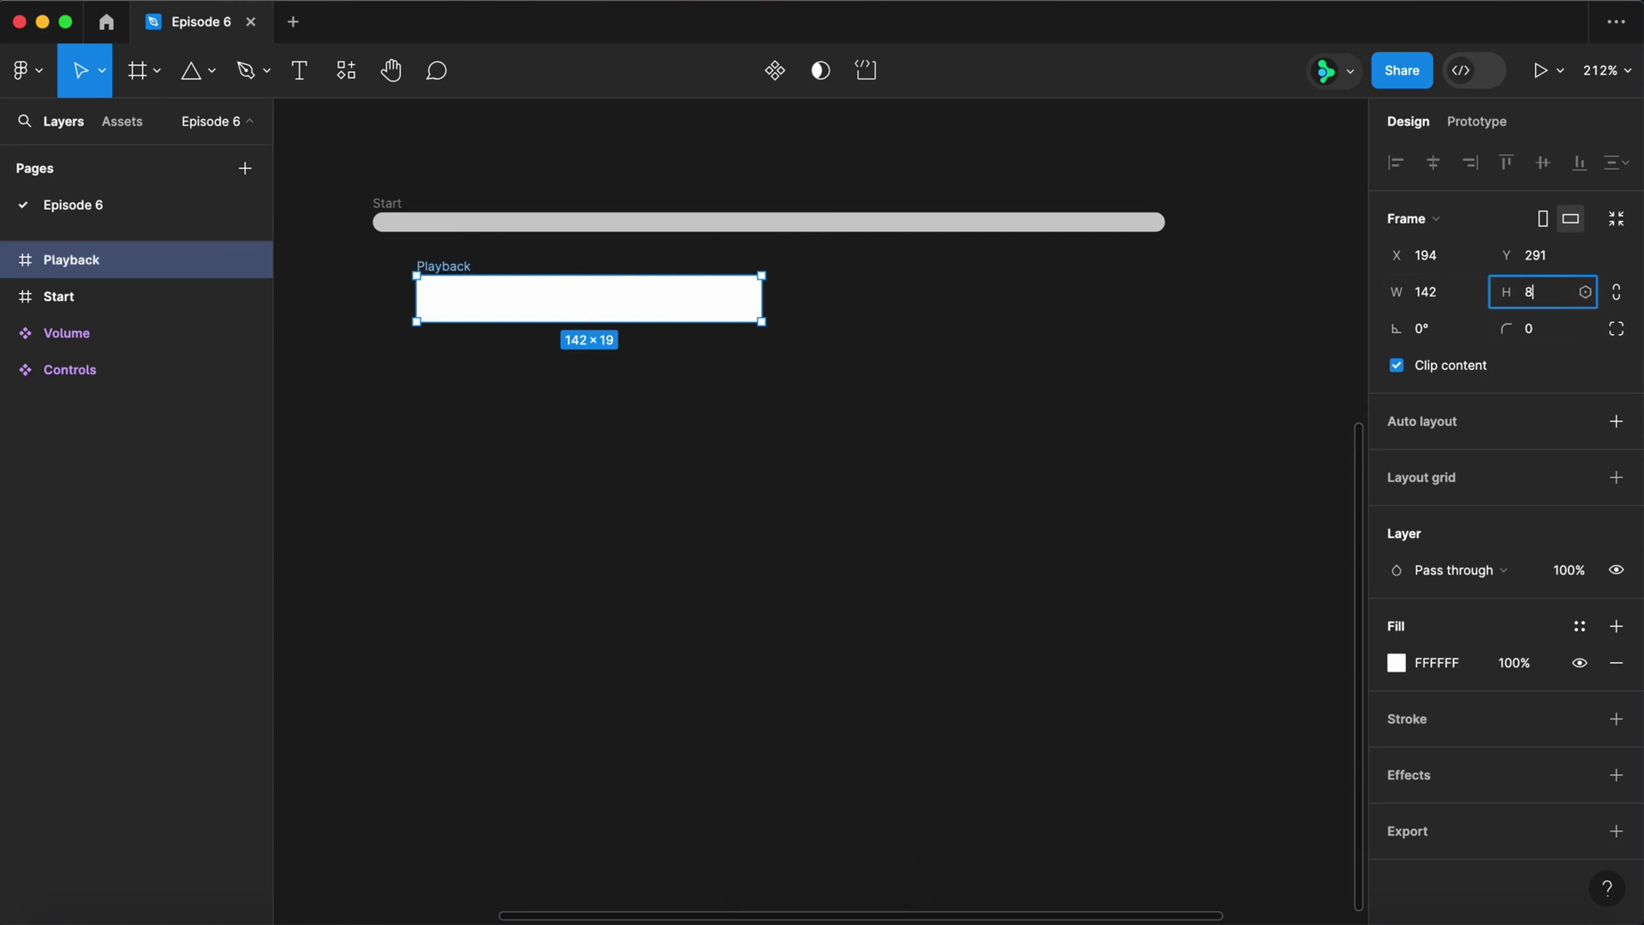
type("8")
key("Return")
left_click(1397, 665)
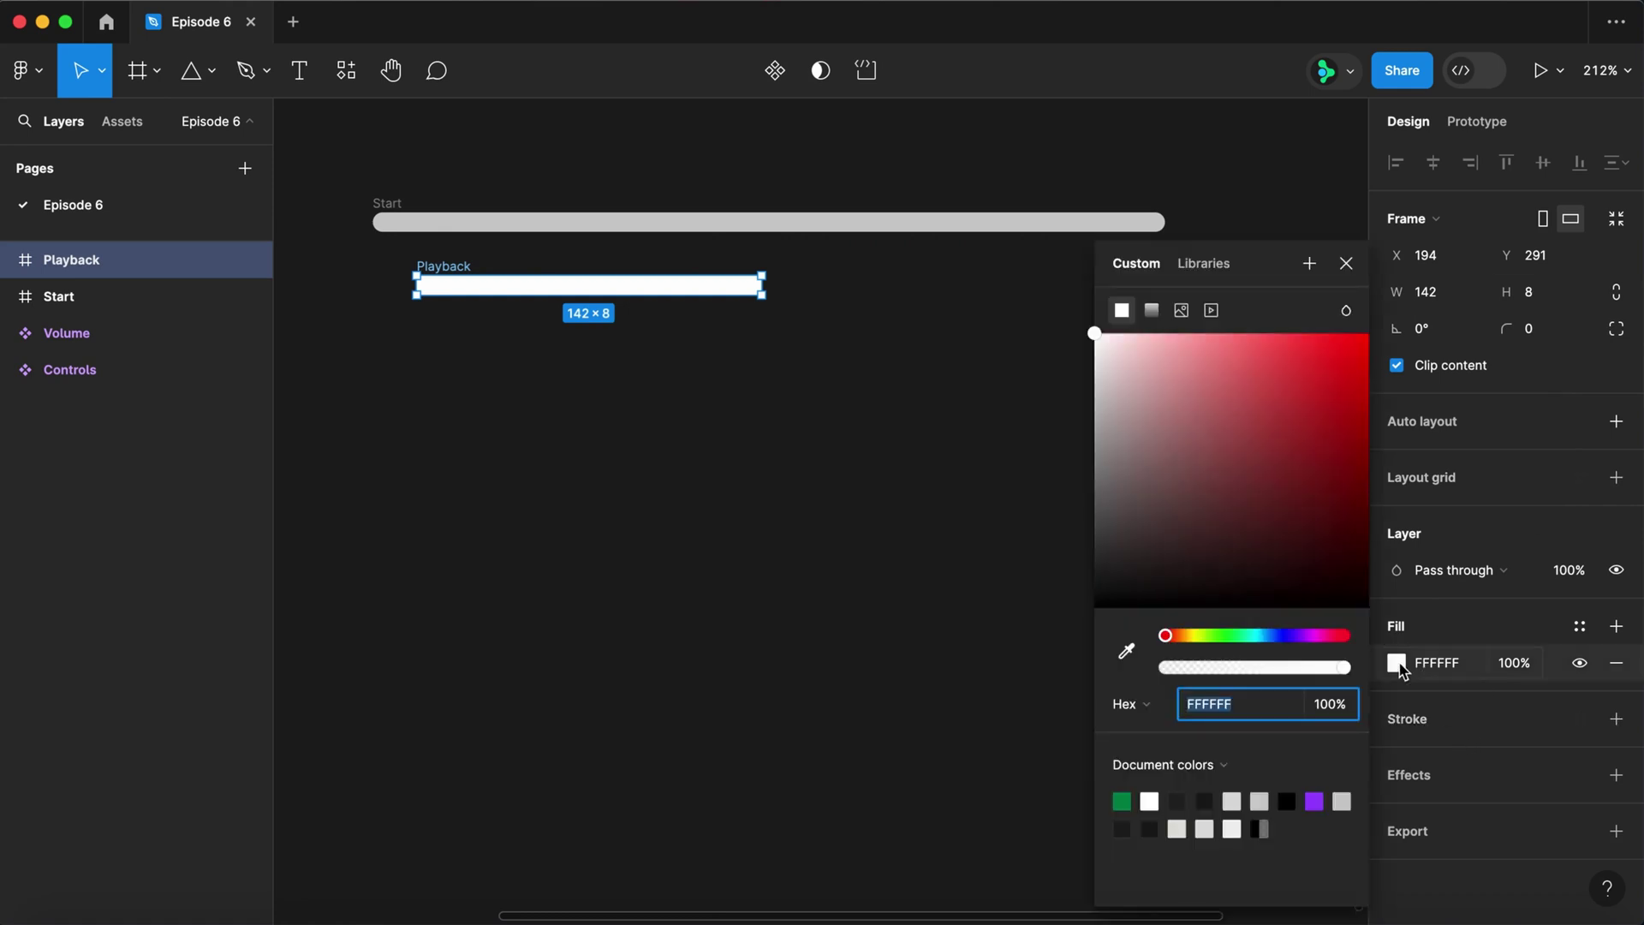
left_click(1120, 800)
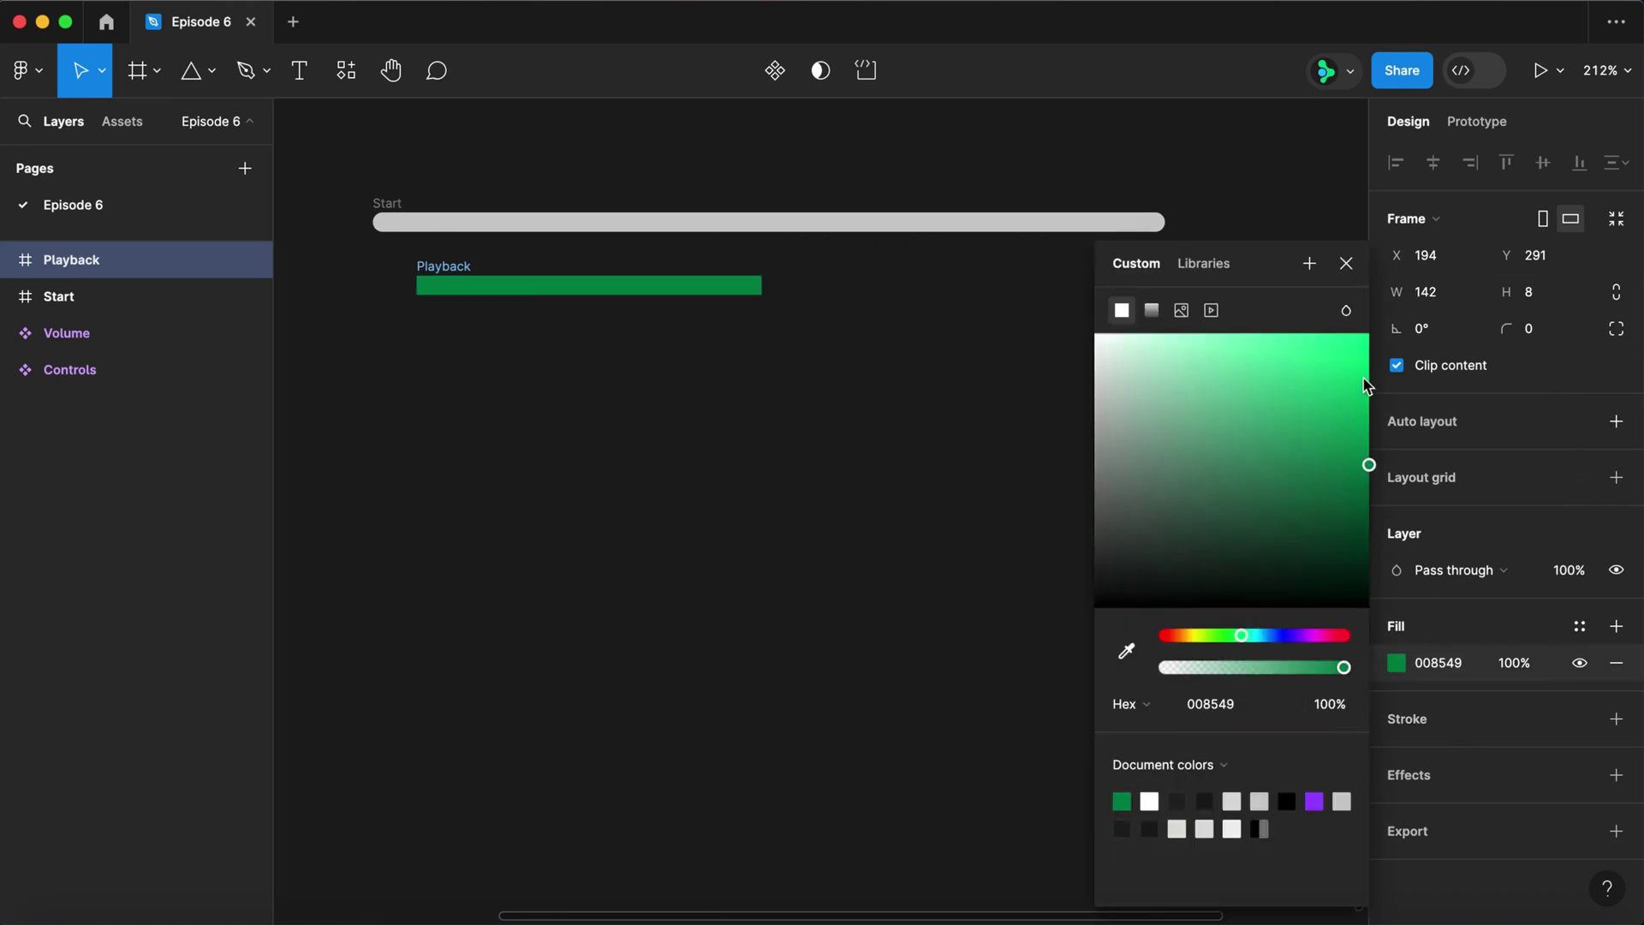
left_click(1347, 265)
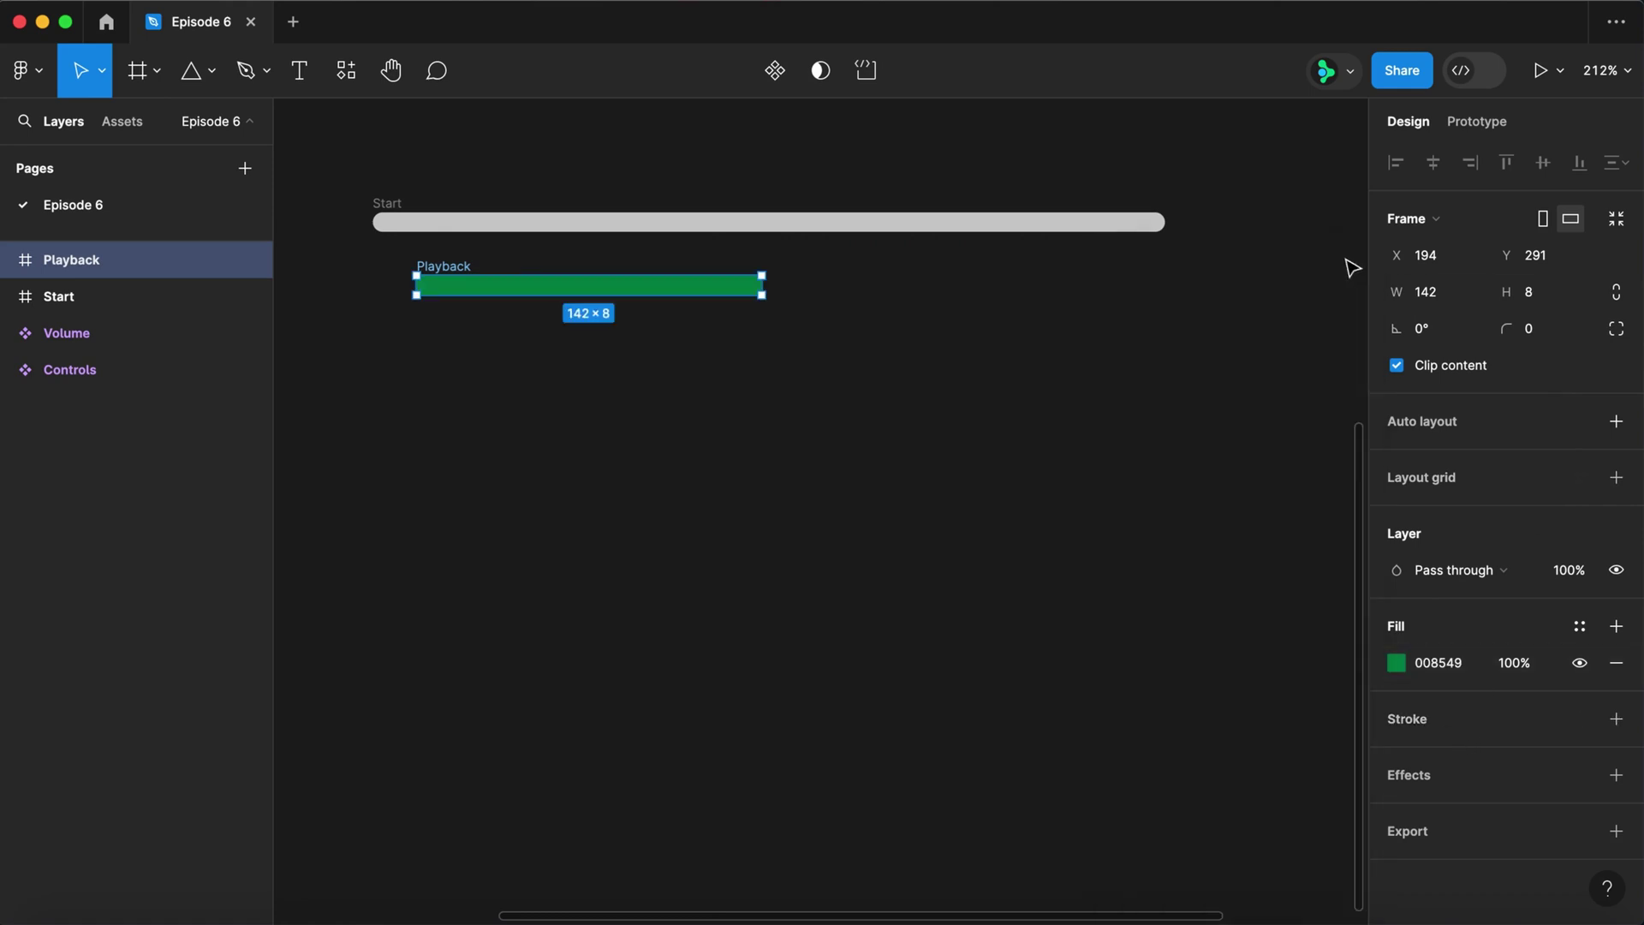
left_click(503, 284)
- Nest the Playback bar inside the Start track at X -1
left_click_drag(504, 285, 497, 228)
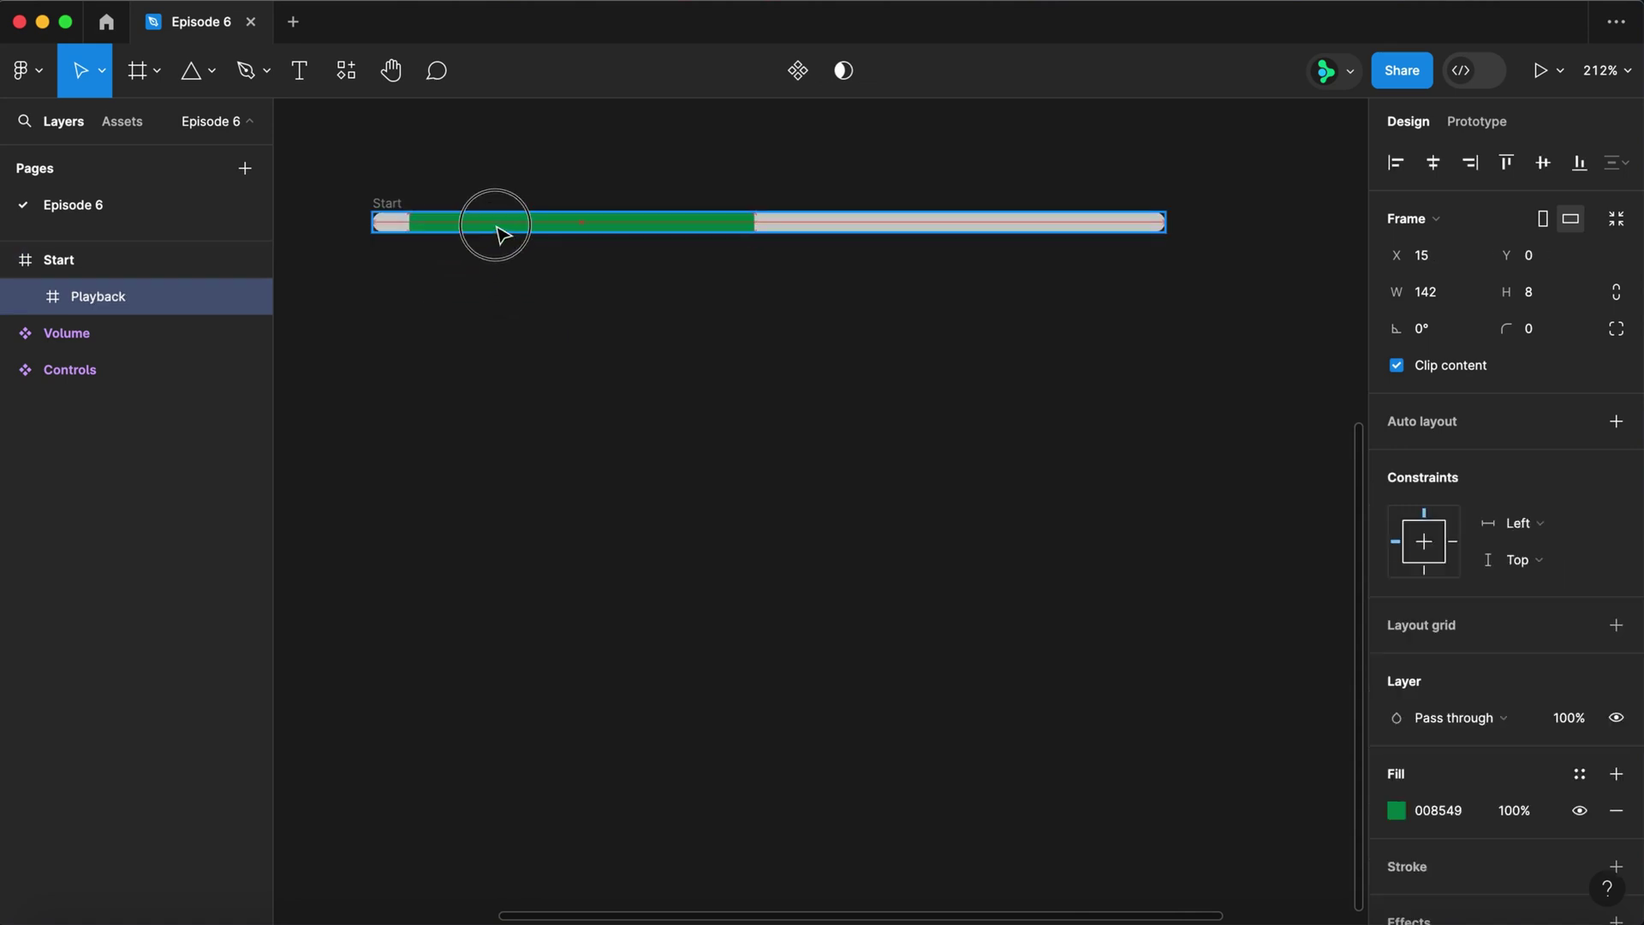
left_click(1443, 265)
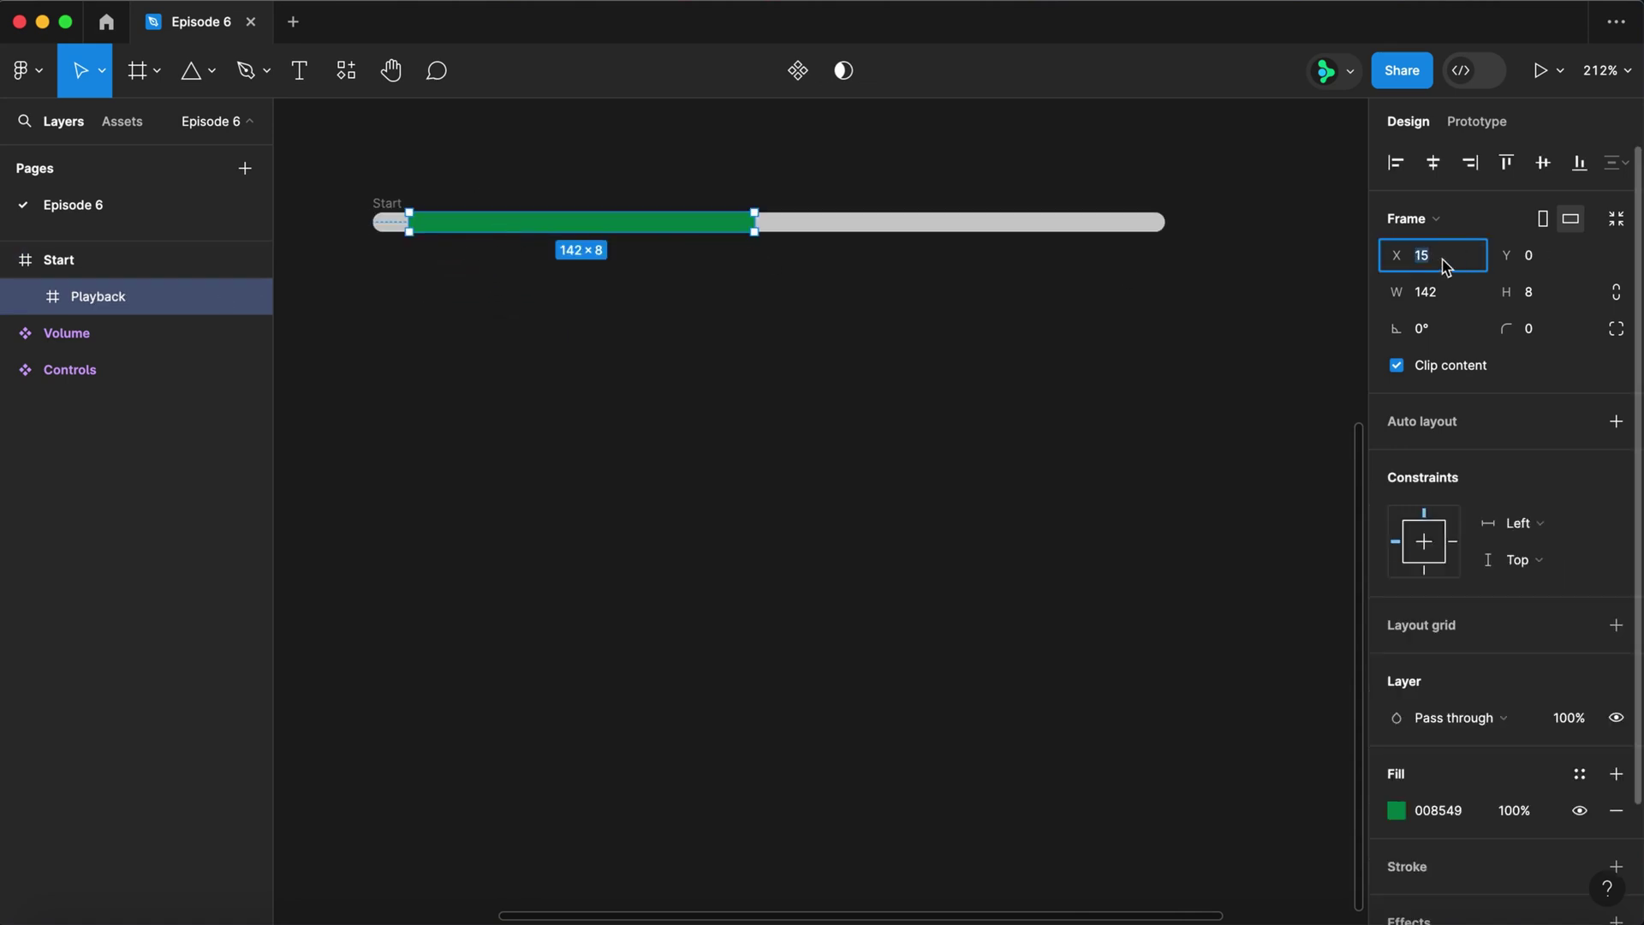
key("Return")
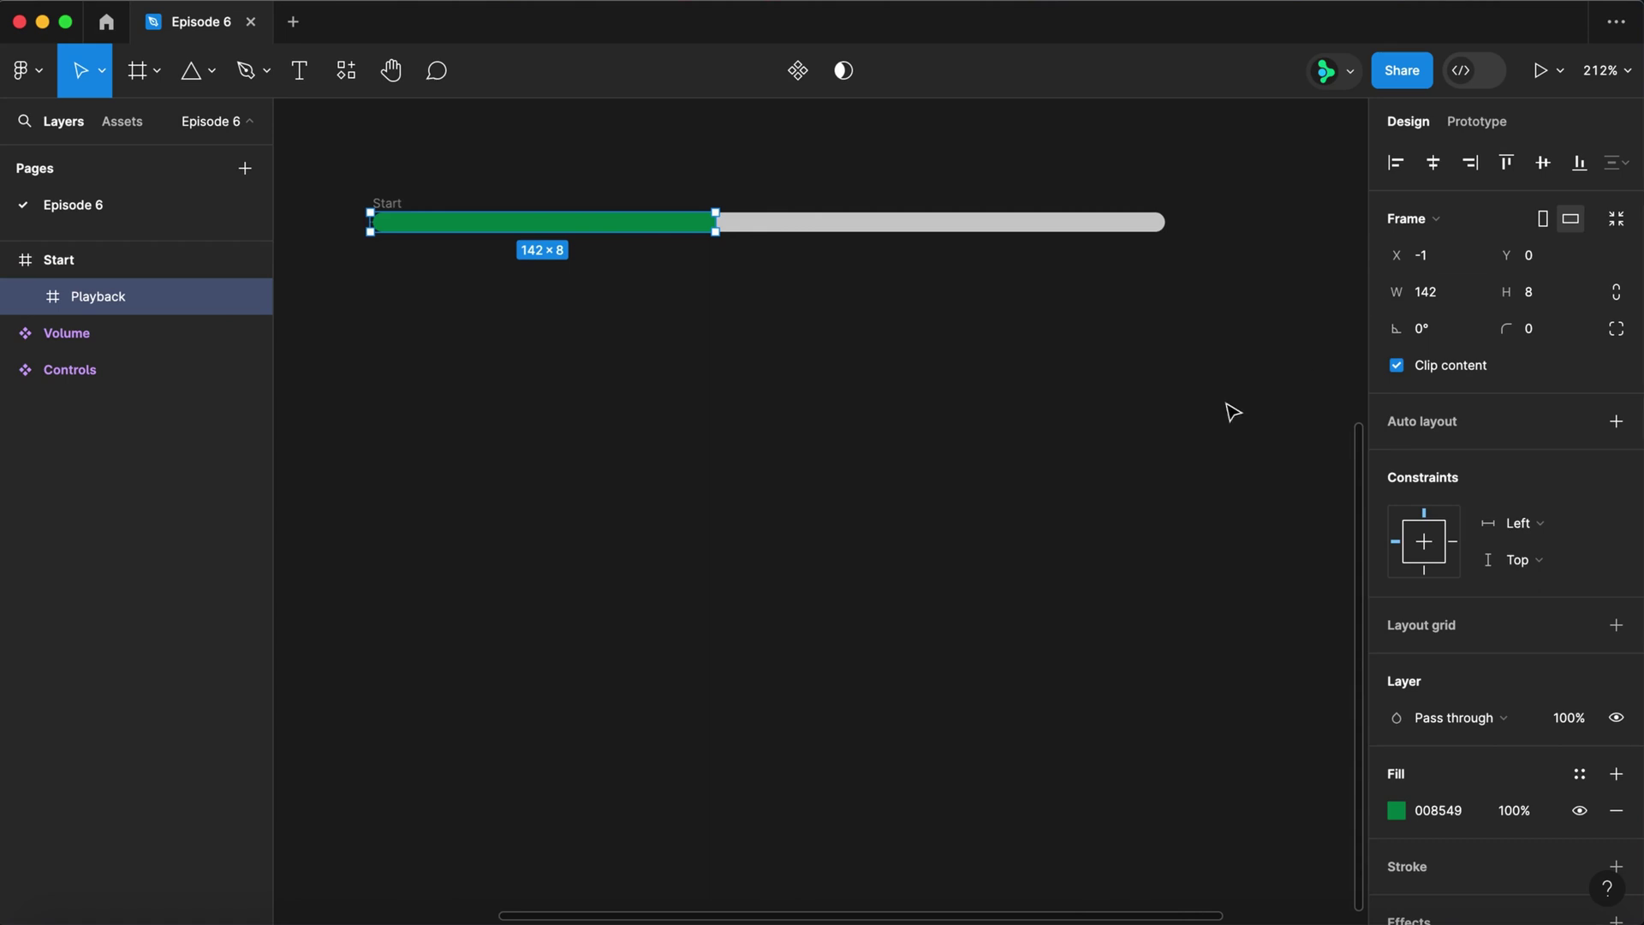
left_click(1191, 435)
left_click(1617, 266)
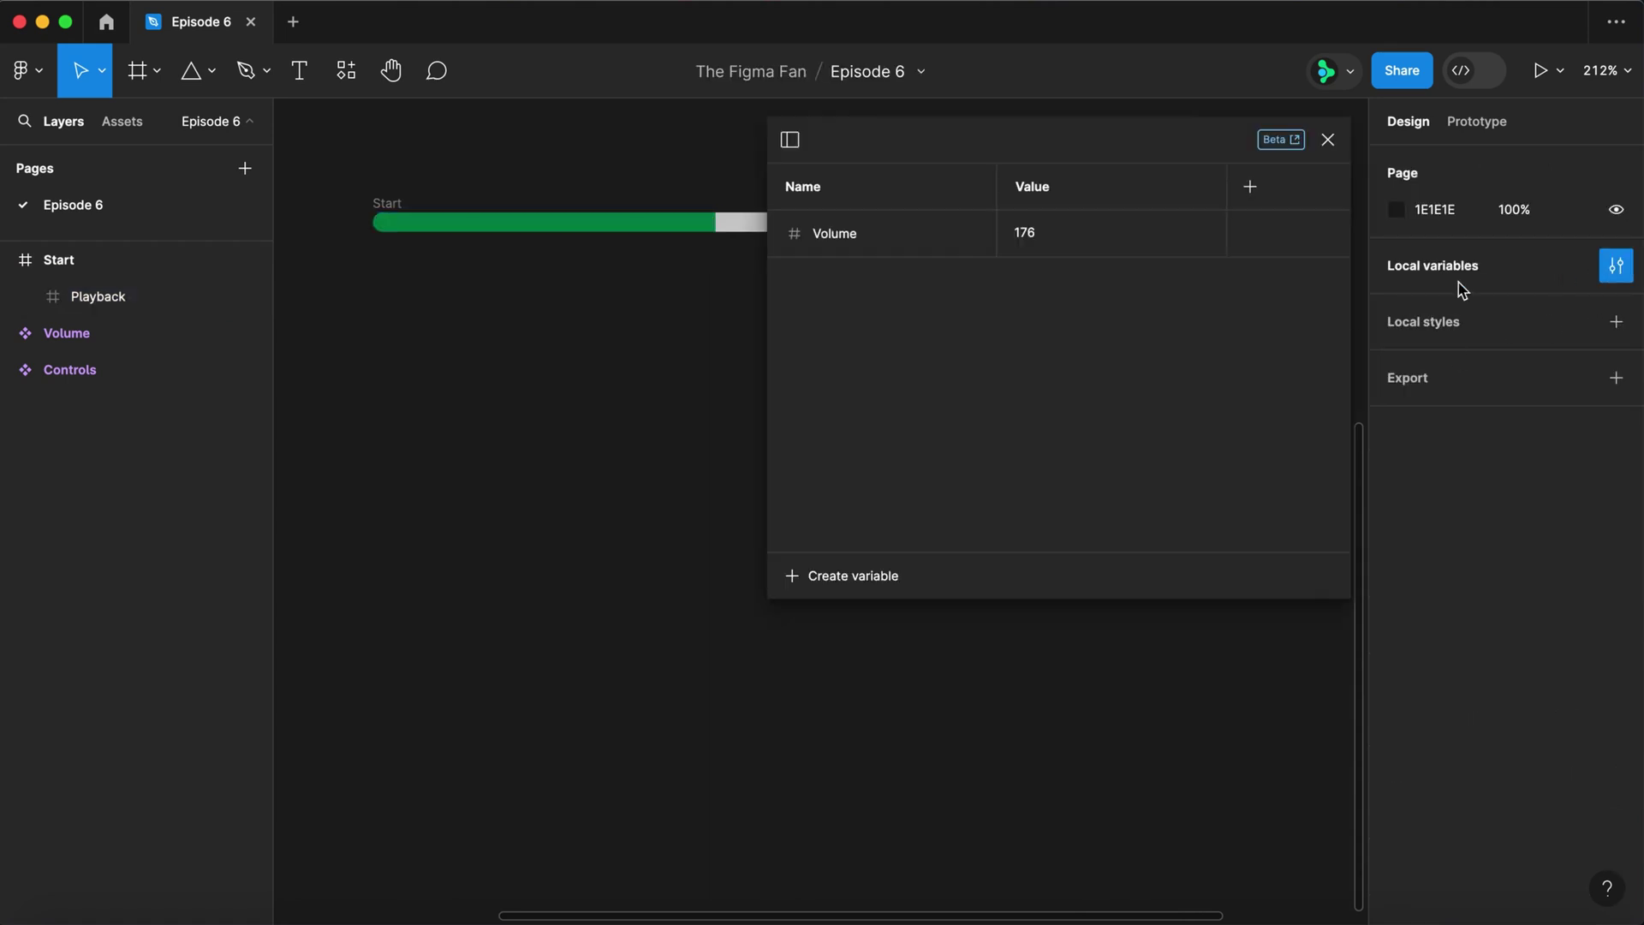
- Create a Number variable named Playback and bind the green bar's width to it
left_click(853, 575)
left_click(858, 653)
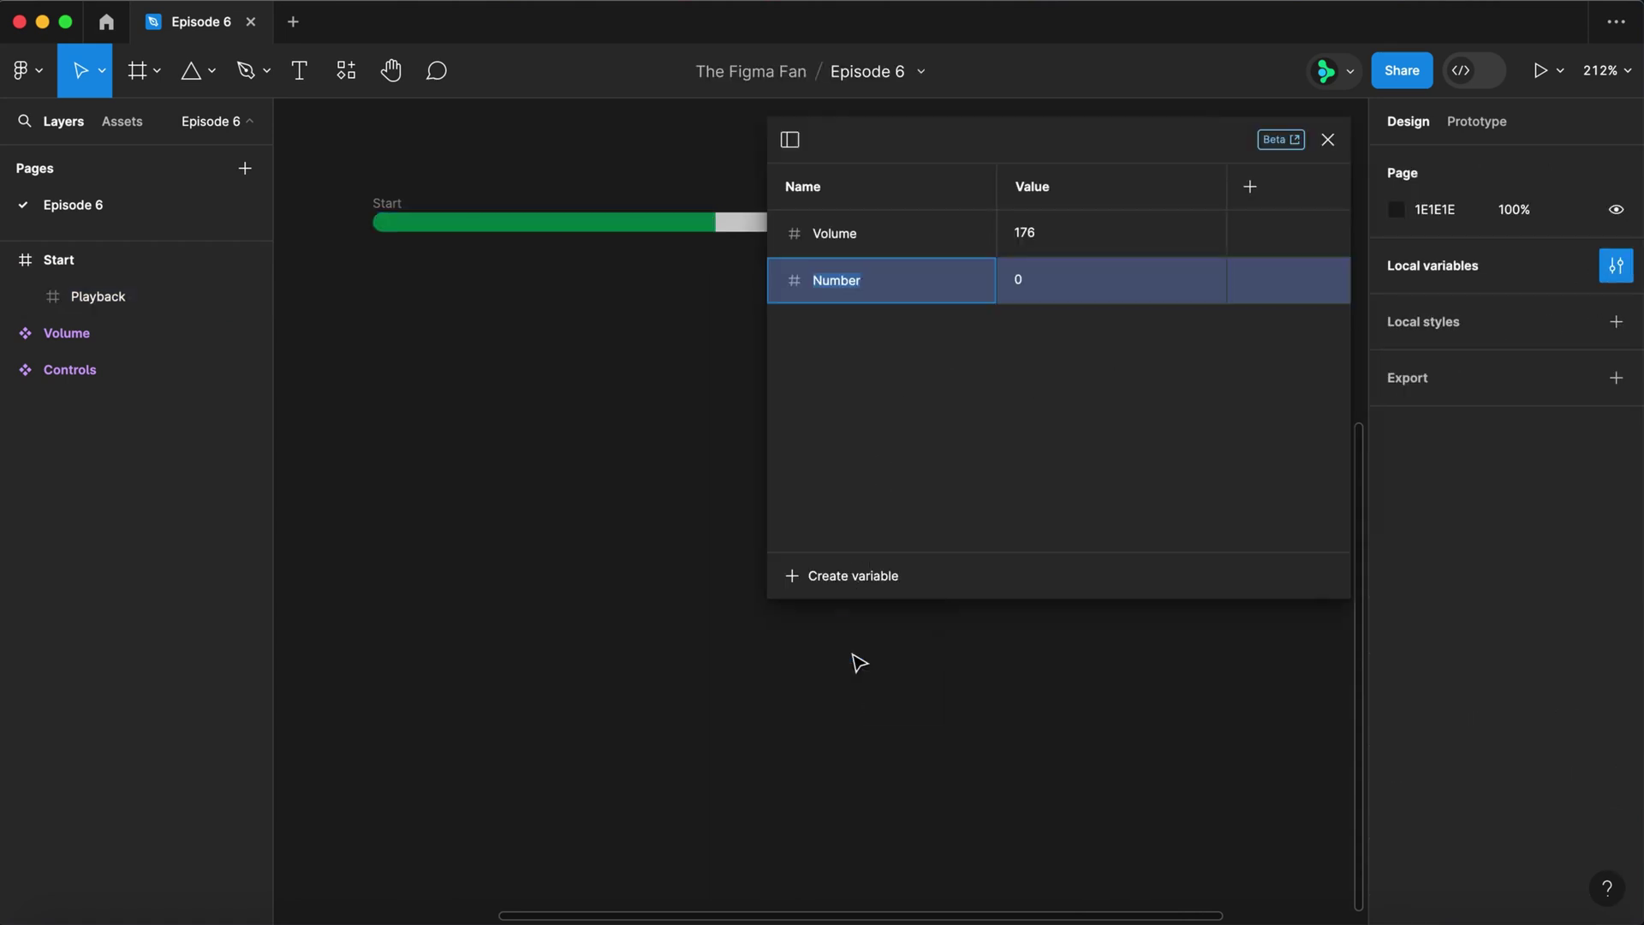
type("Playback")
key("Return")
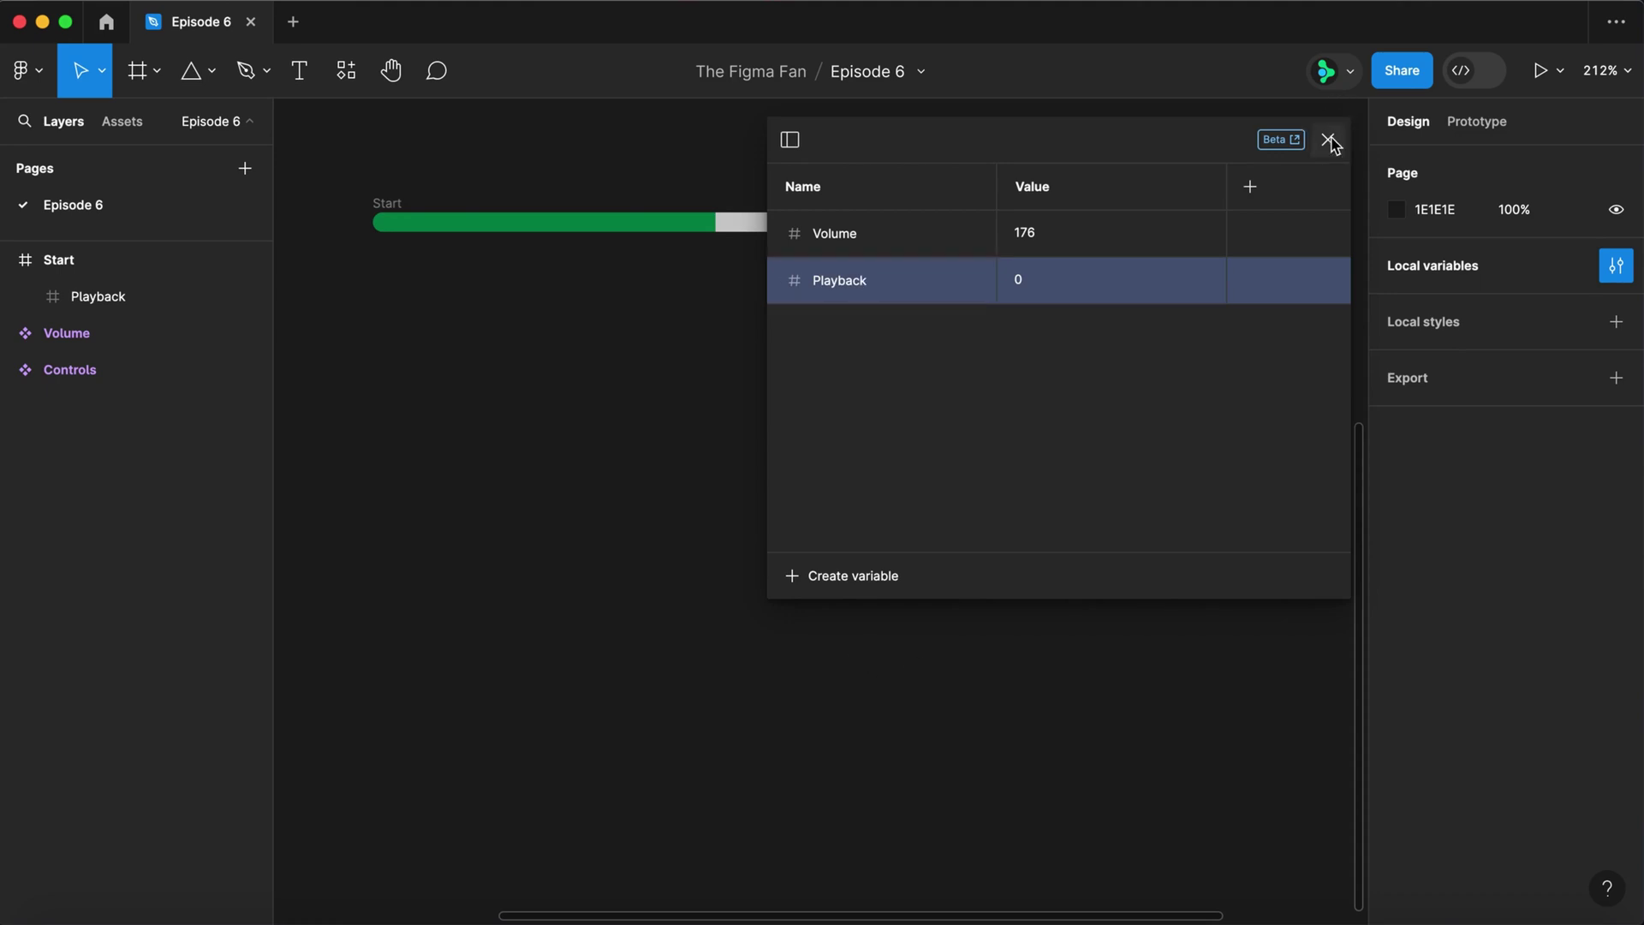
left_click(1328, 140)
left_click(679, 226)
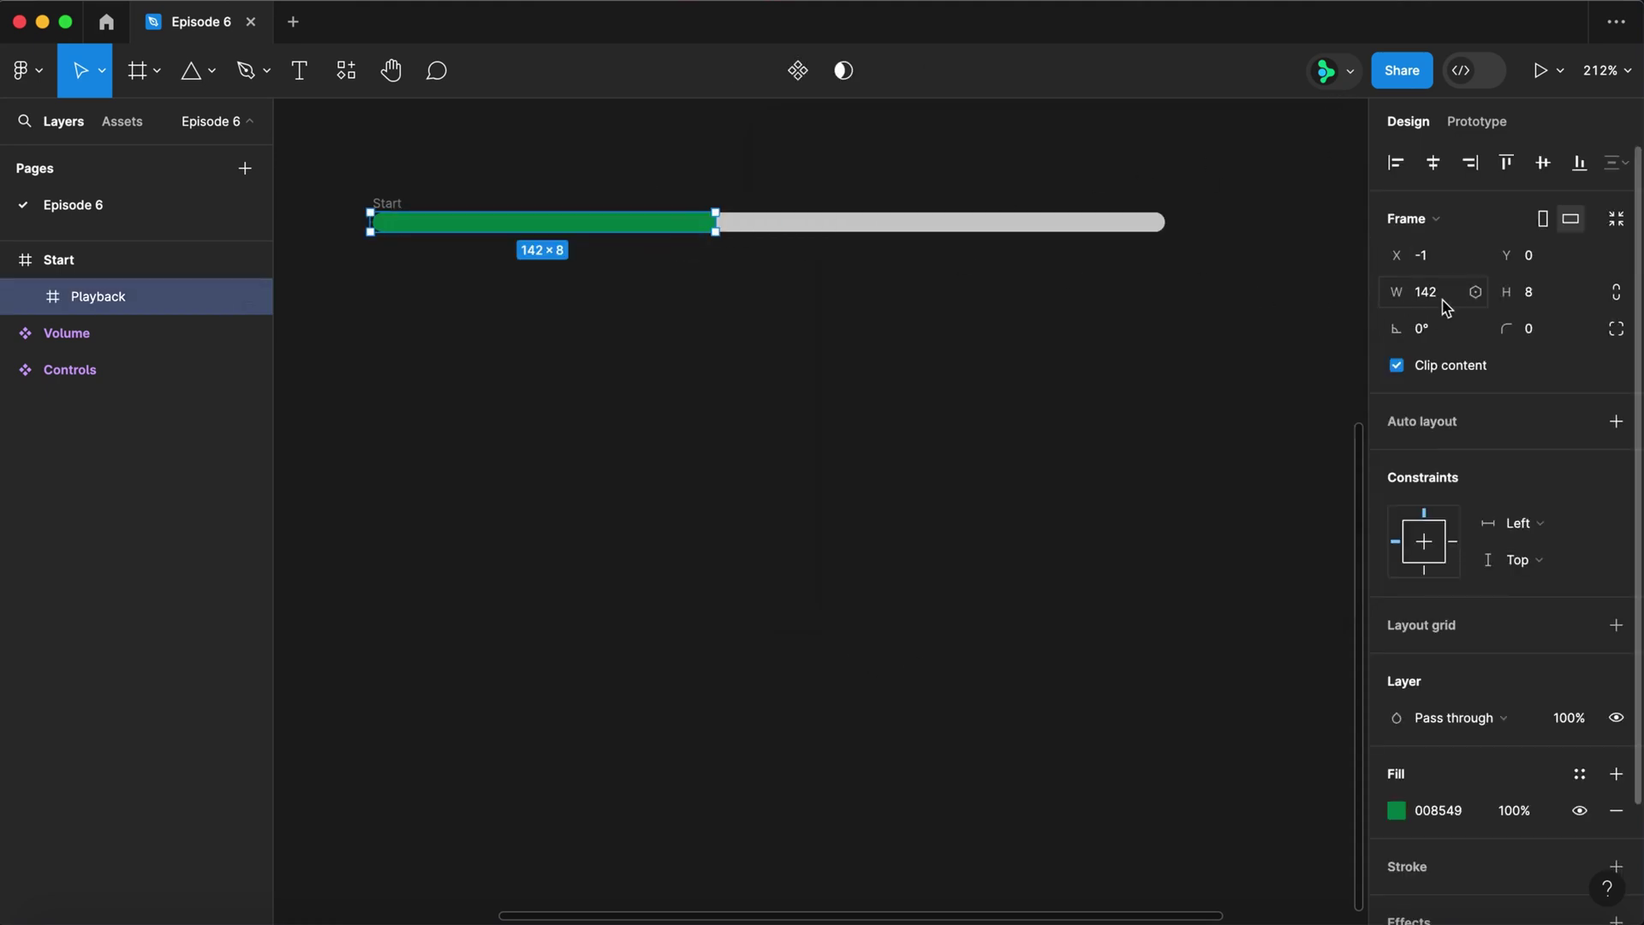
left_click(1475, 294)
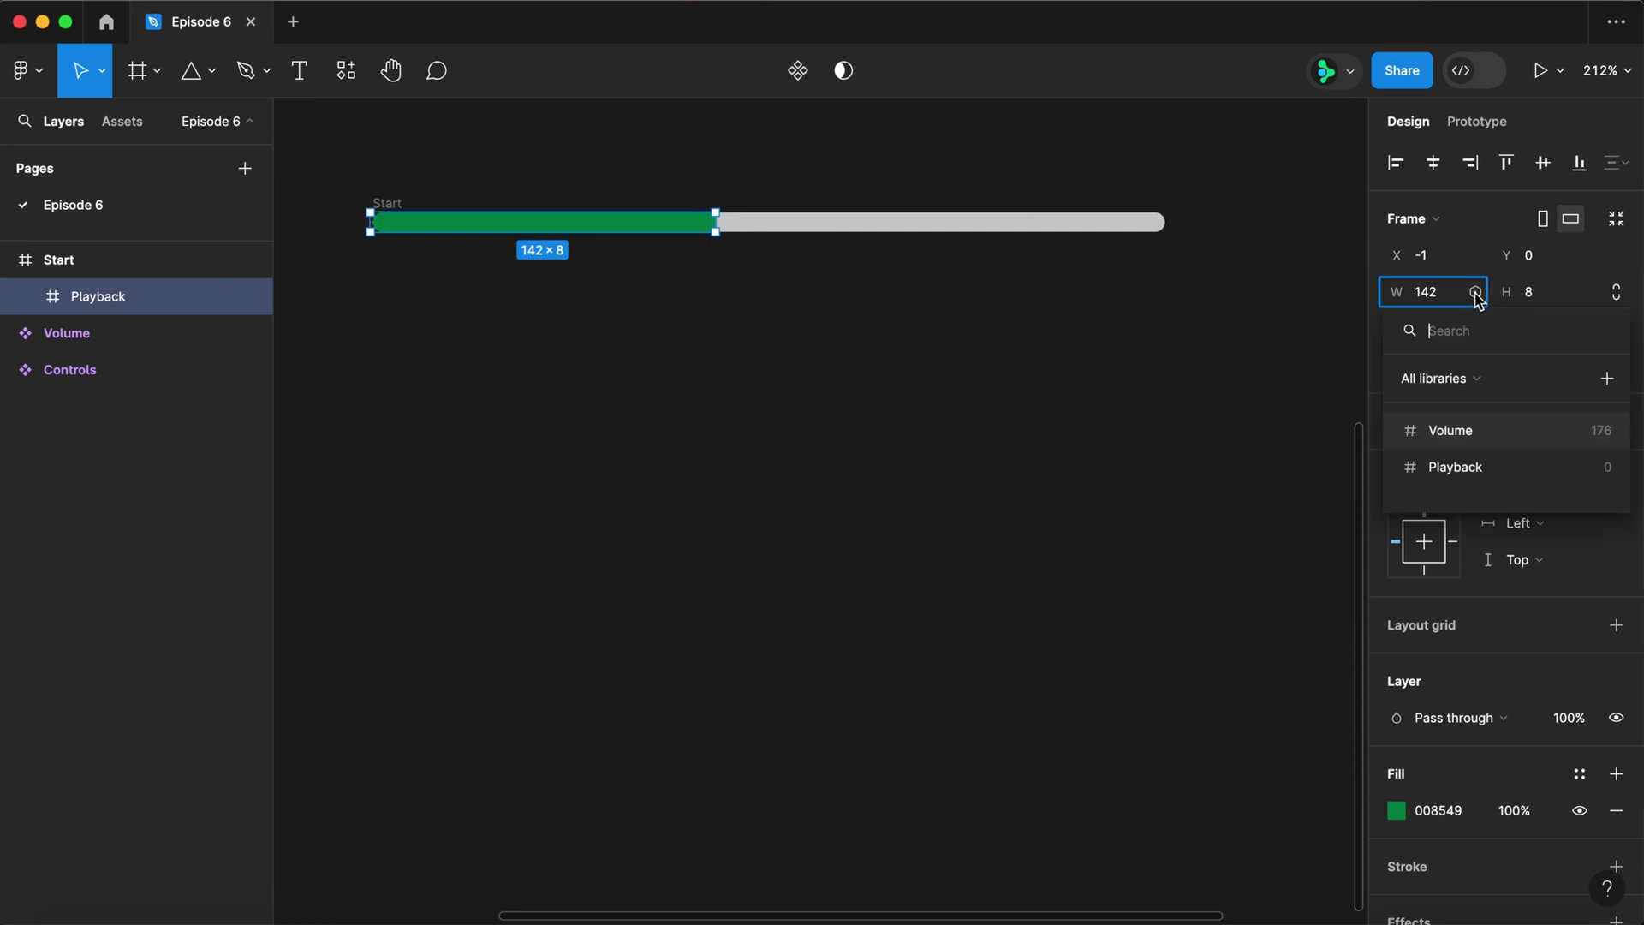
left_click(1456, 466)
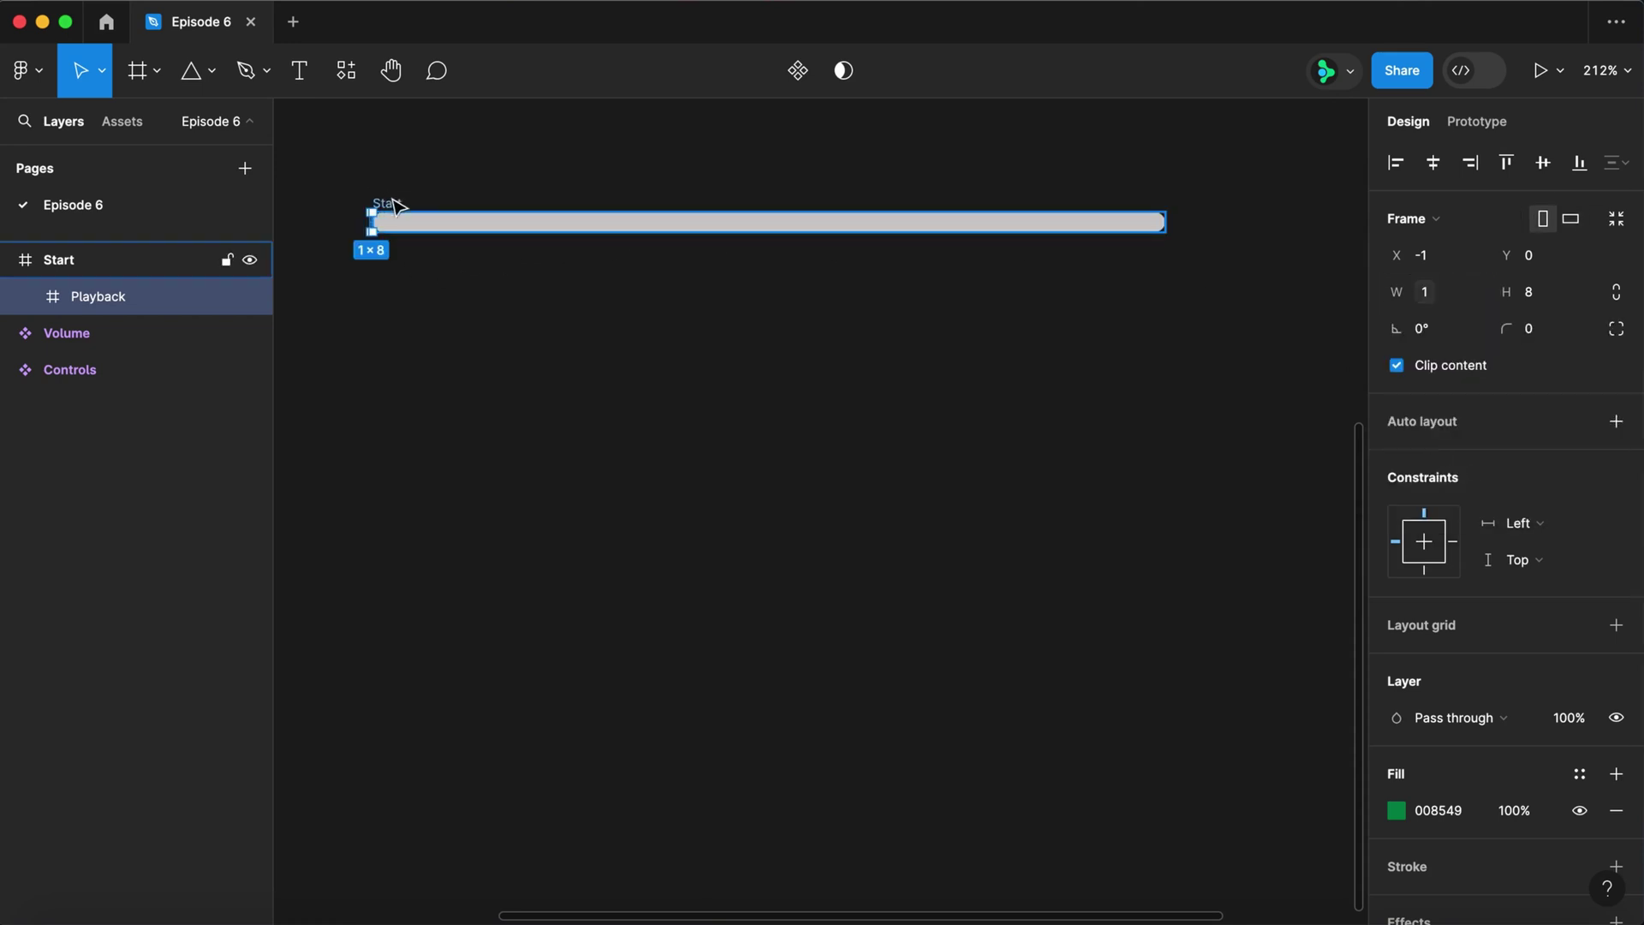
- Duplicate the Start track below itself and name the copy After delay
left_click(382, 216)
key("alt")
left_click_drag(390, 223, 393, 295)
type("After delay")
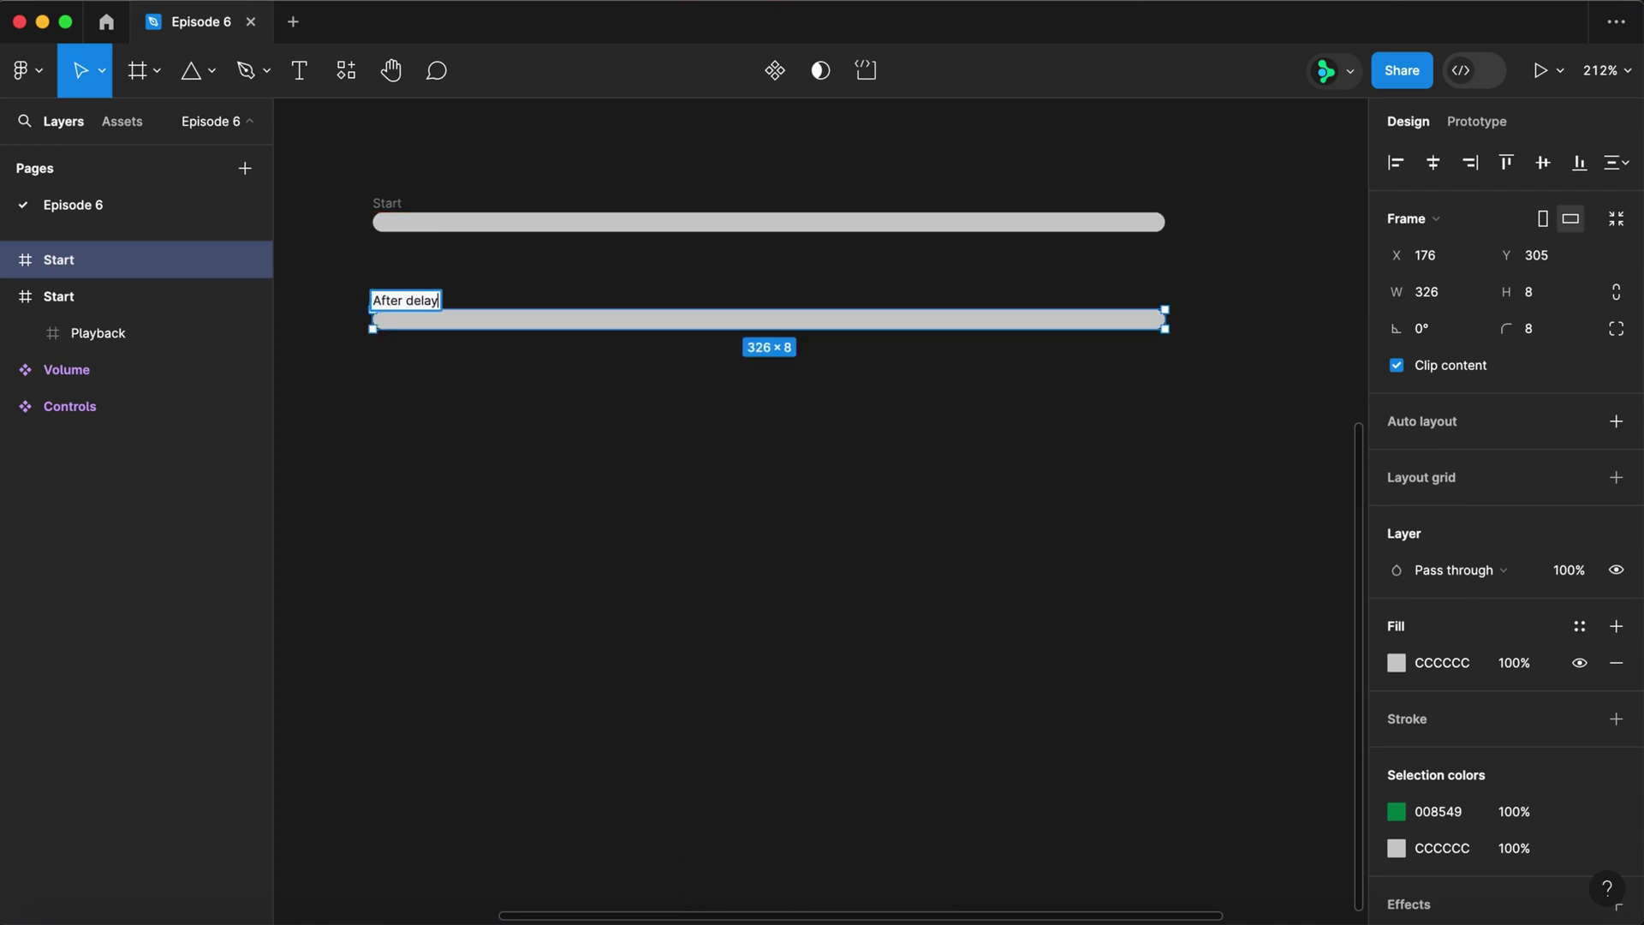
key("Return")
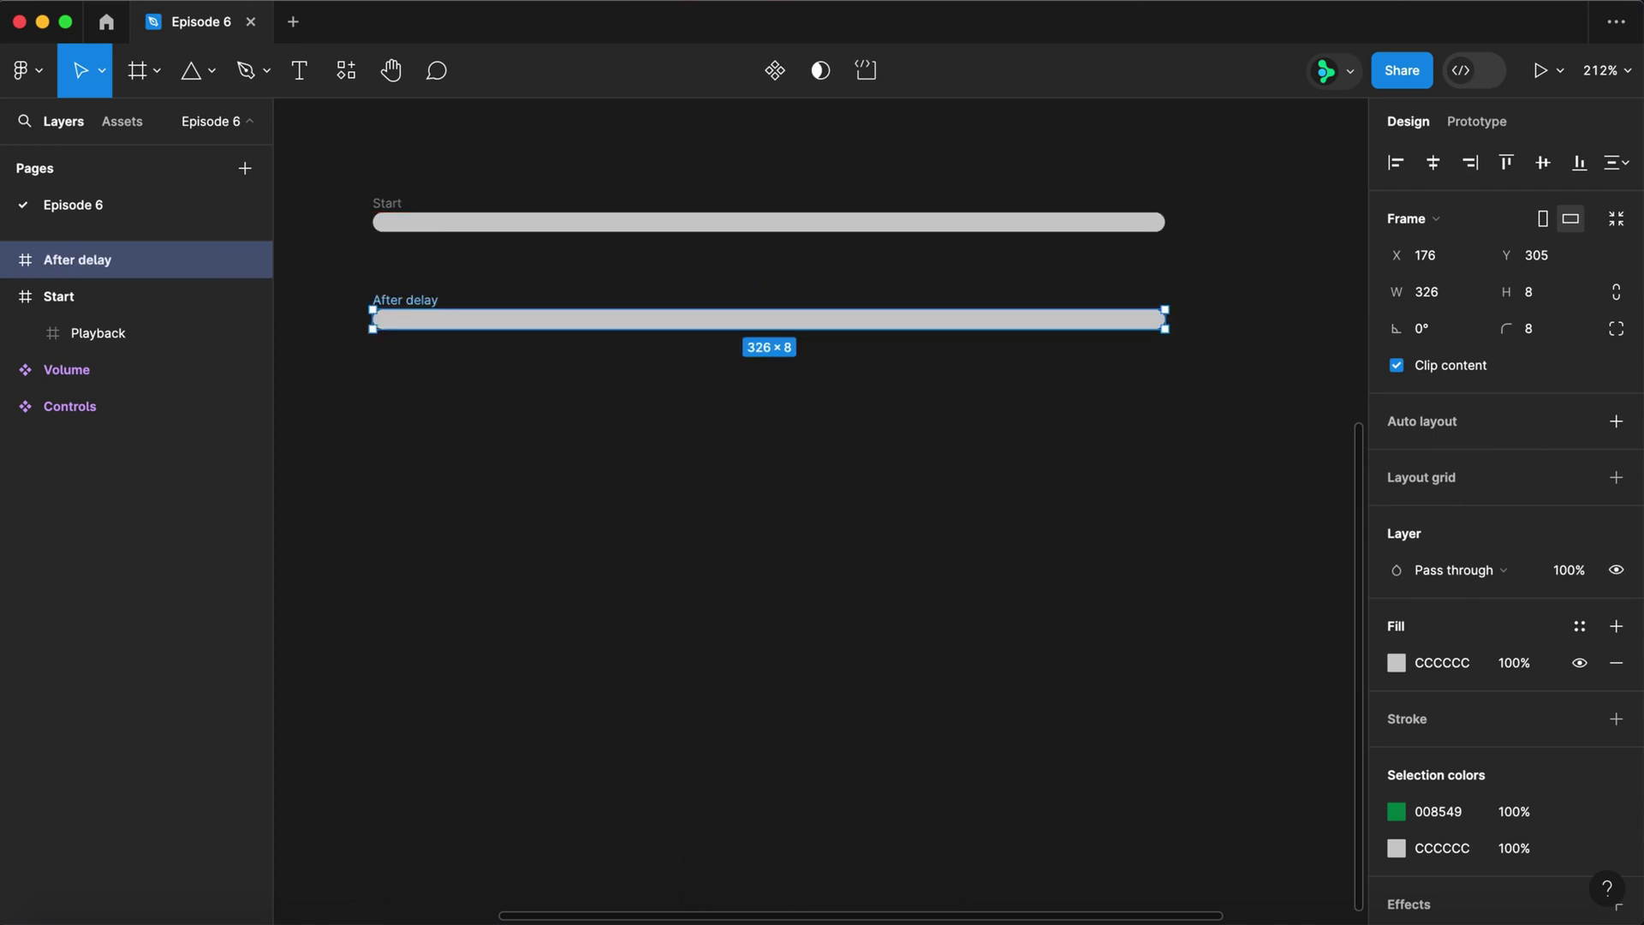
left_click(341, 139)
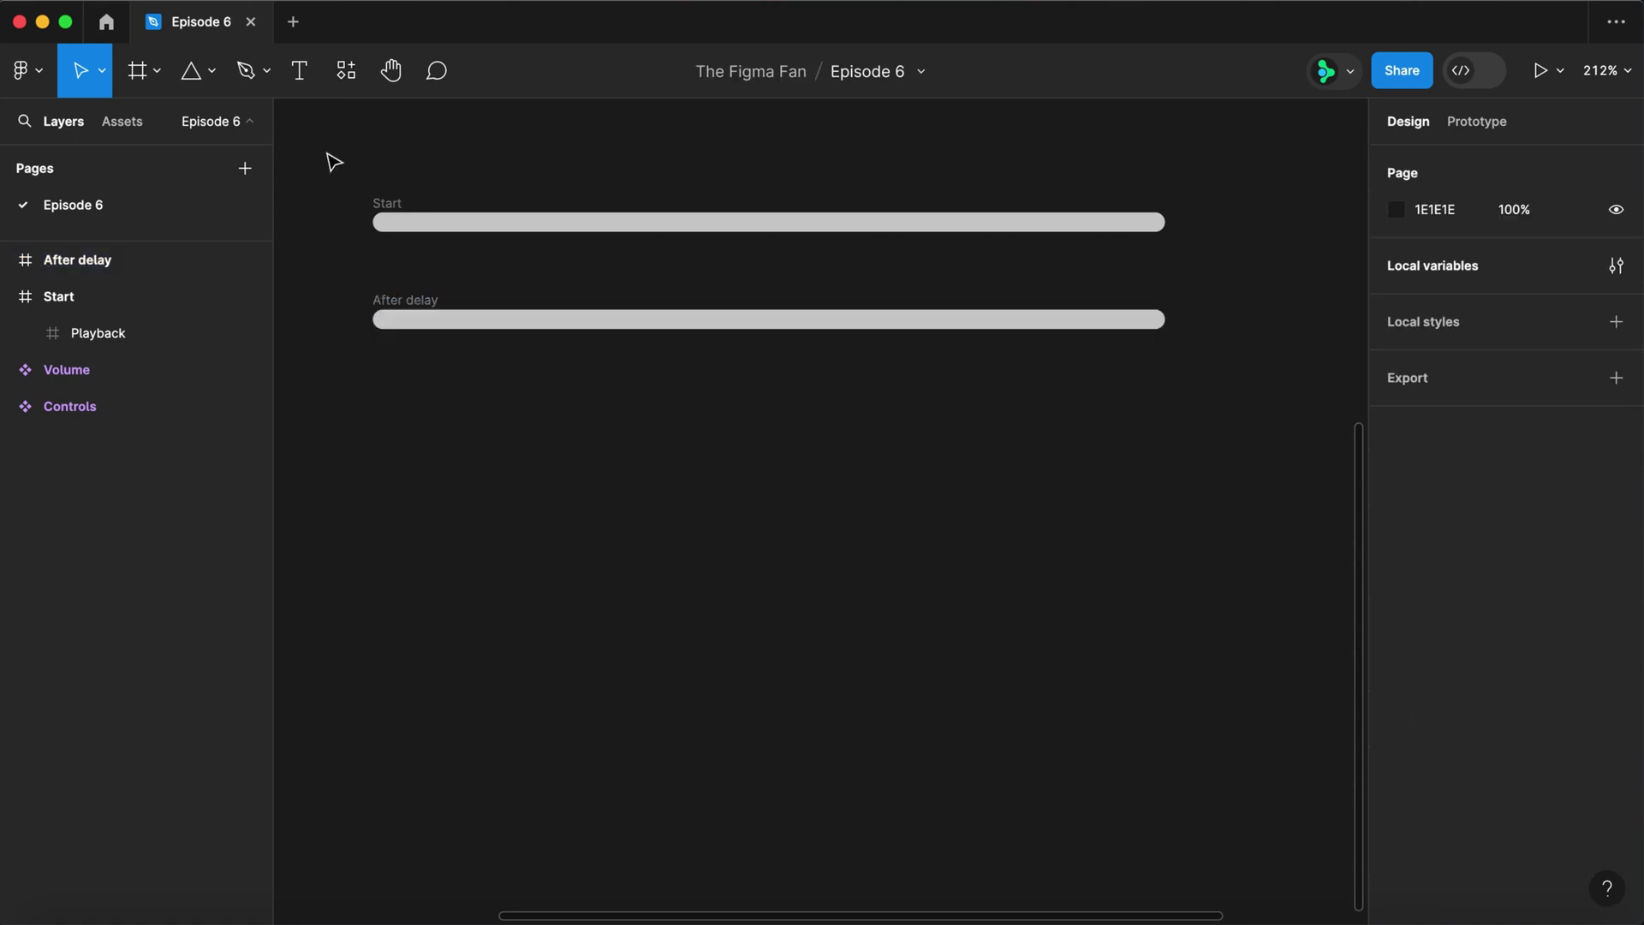
left_click_drag(326, 153, 1236, 408)
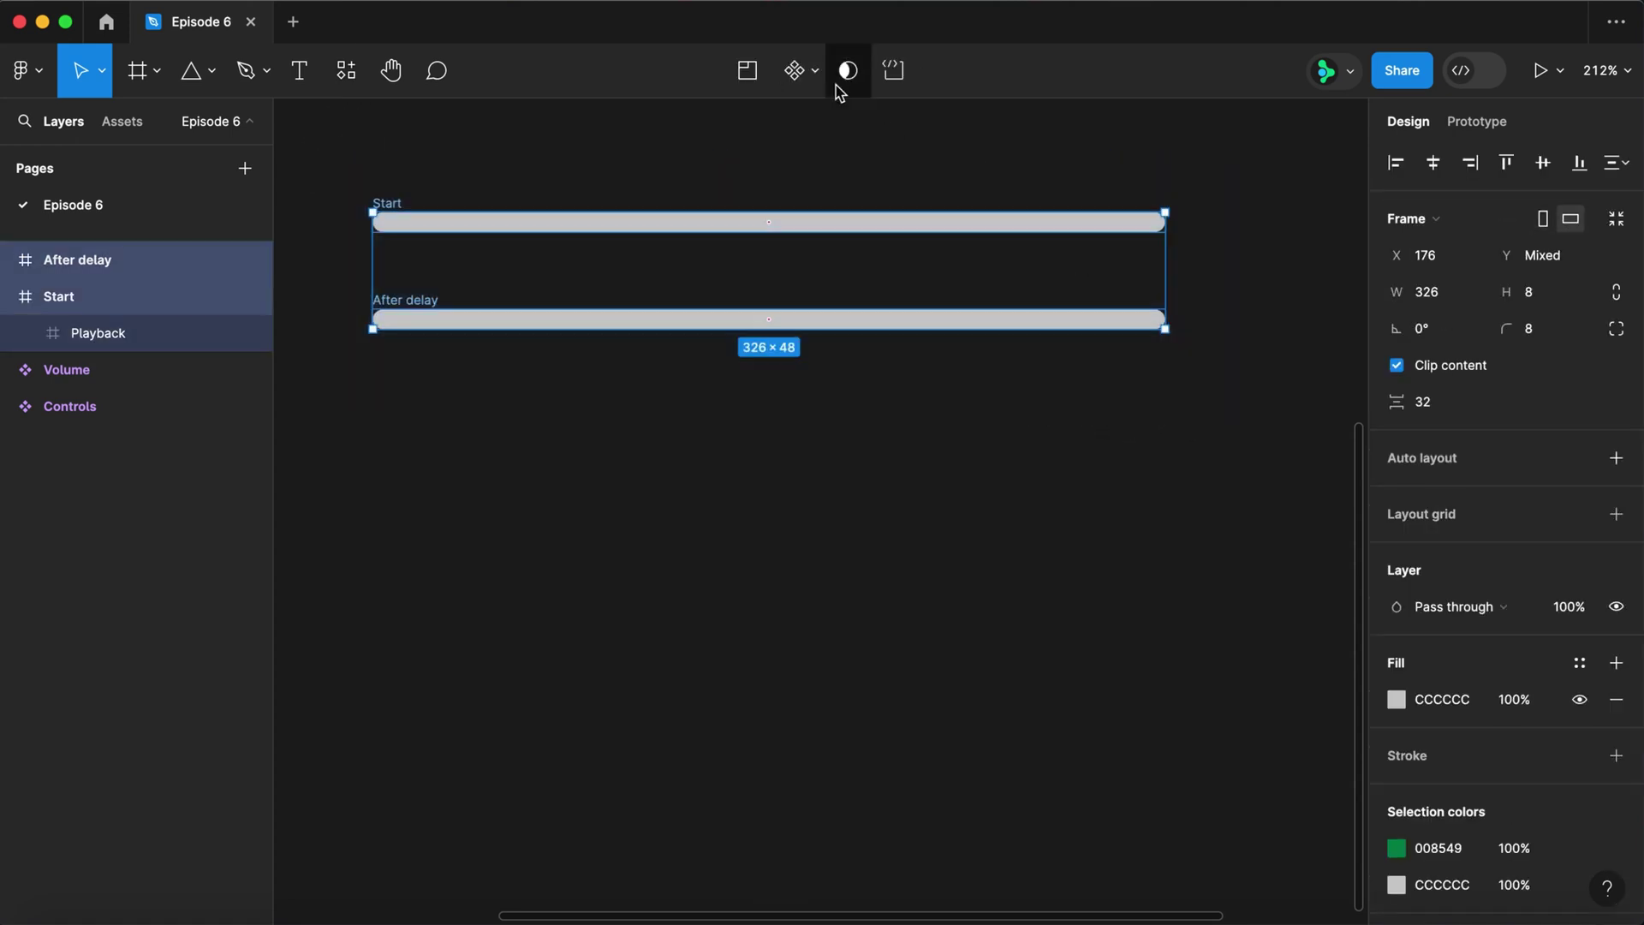
- Combine Start and After delay into a component set named Playback
left_click(819, 75)
left_click(825, 184)
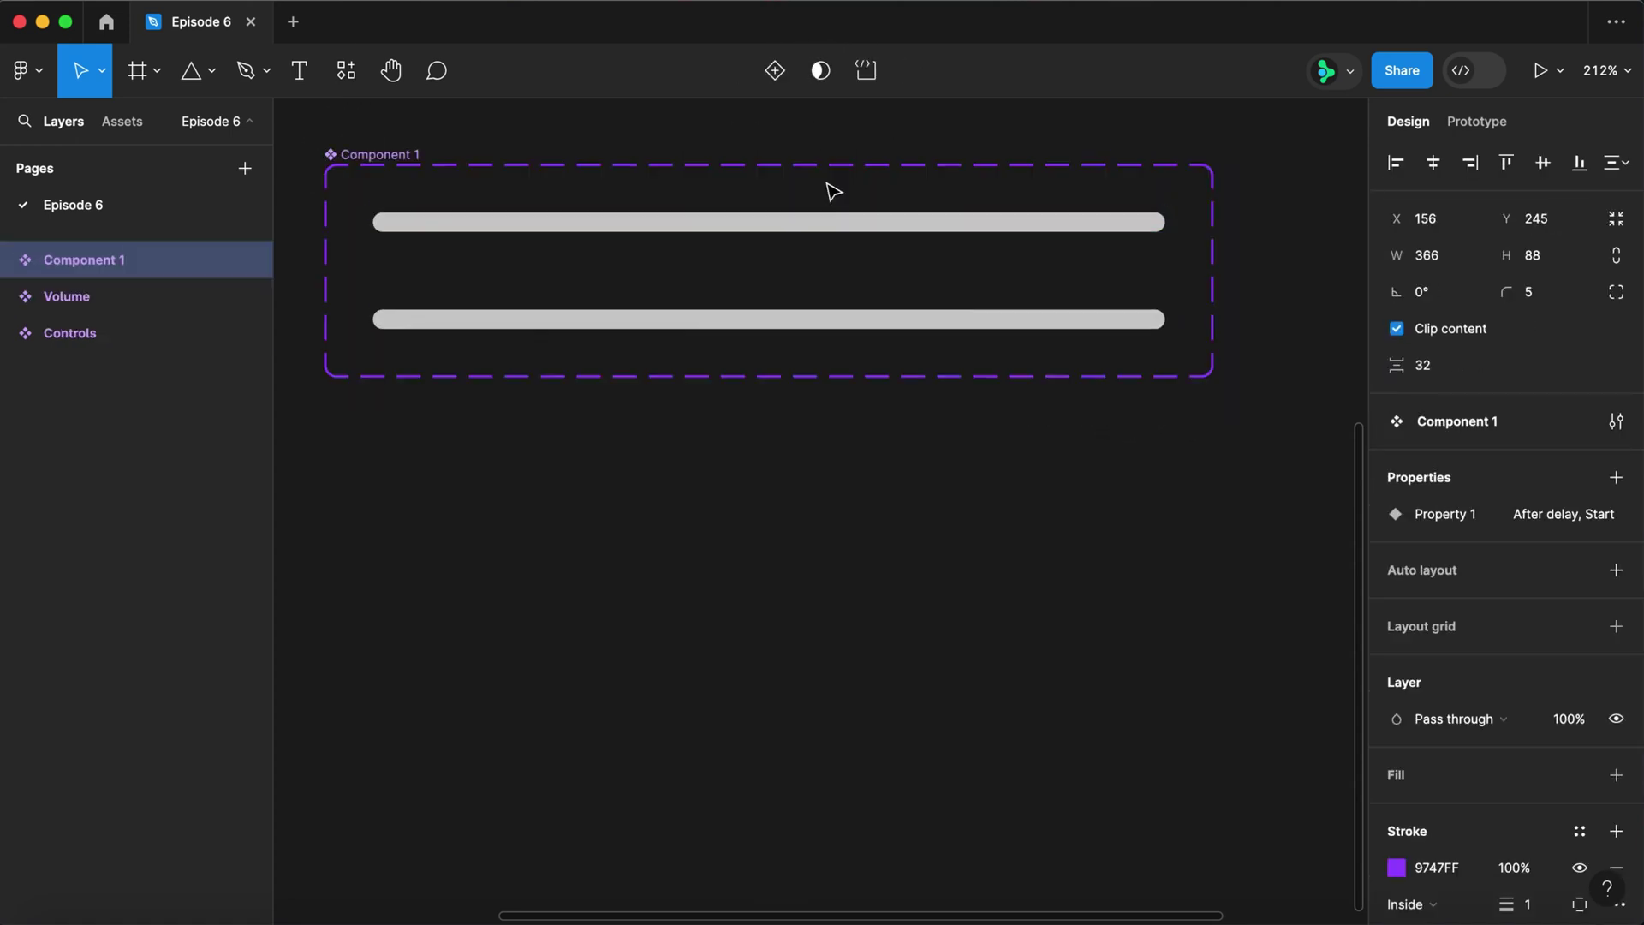
double_click(393, 152)
type("Playba")
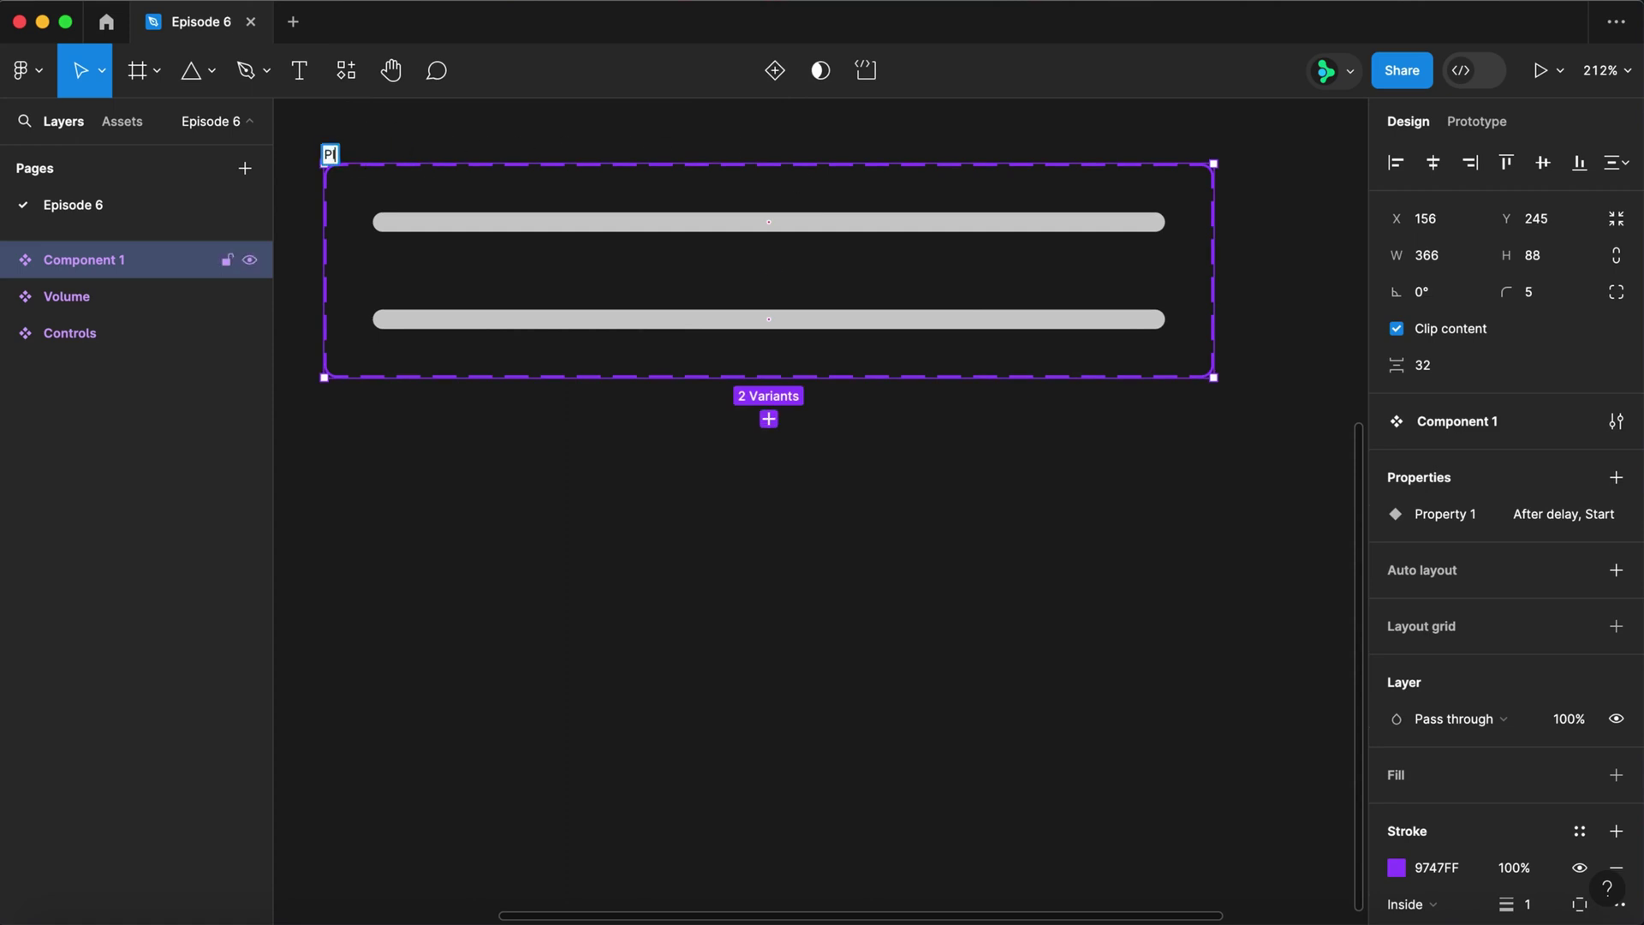
type("ck")
key("Return")
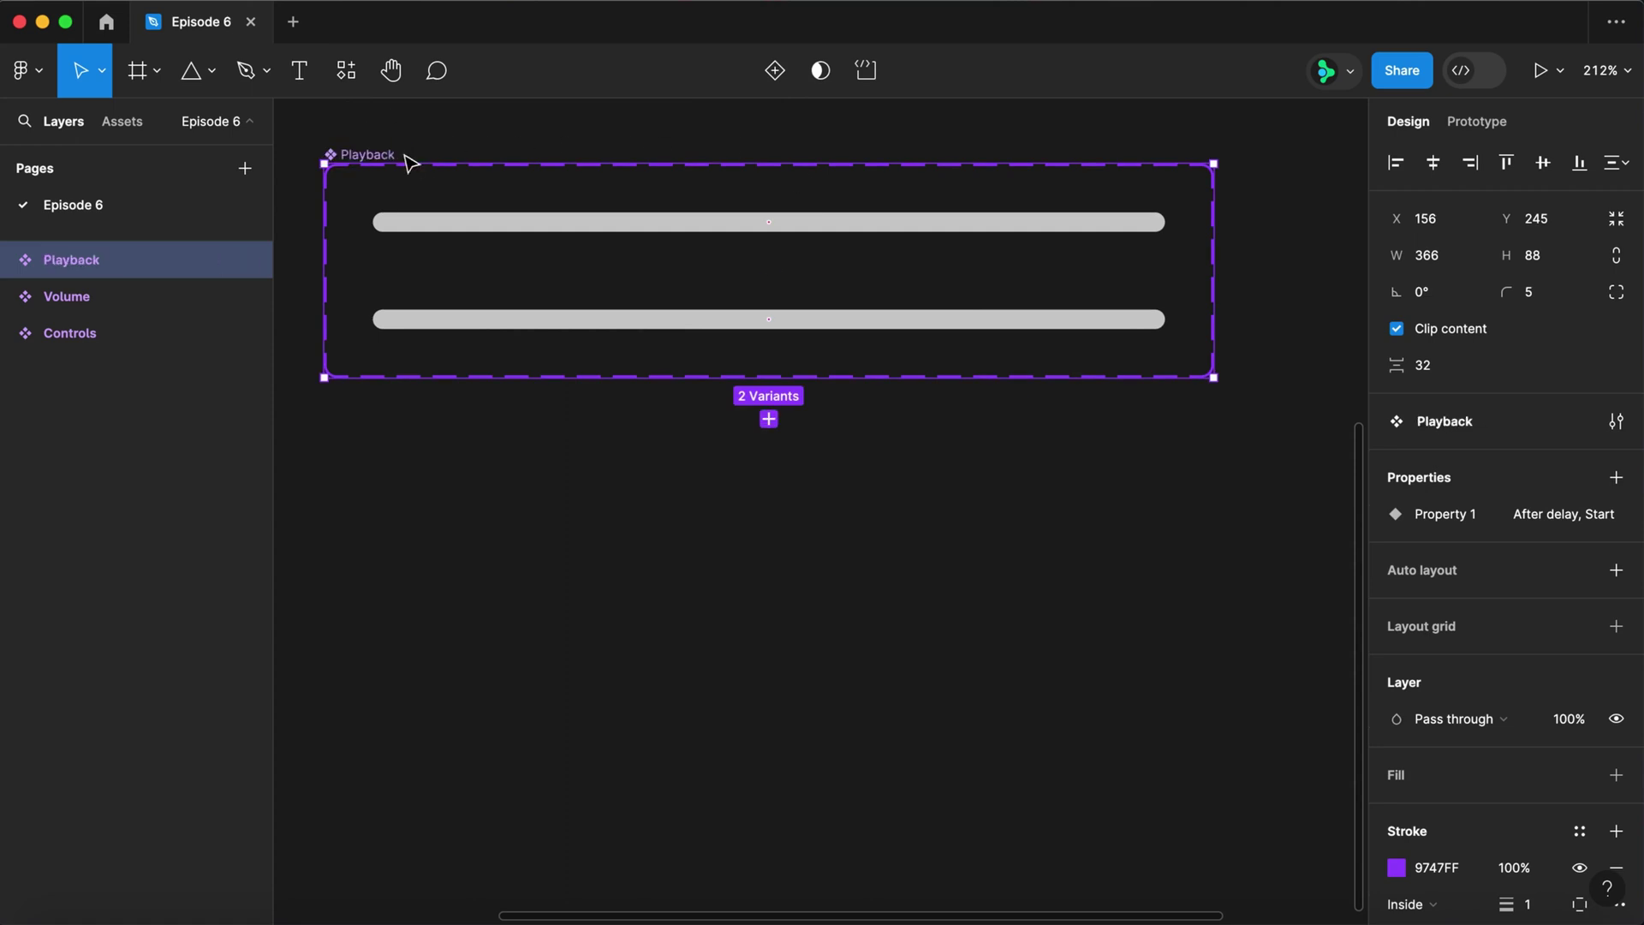
left_click(1482, 124)
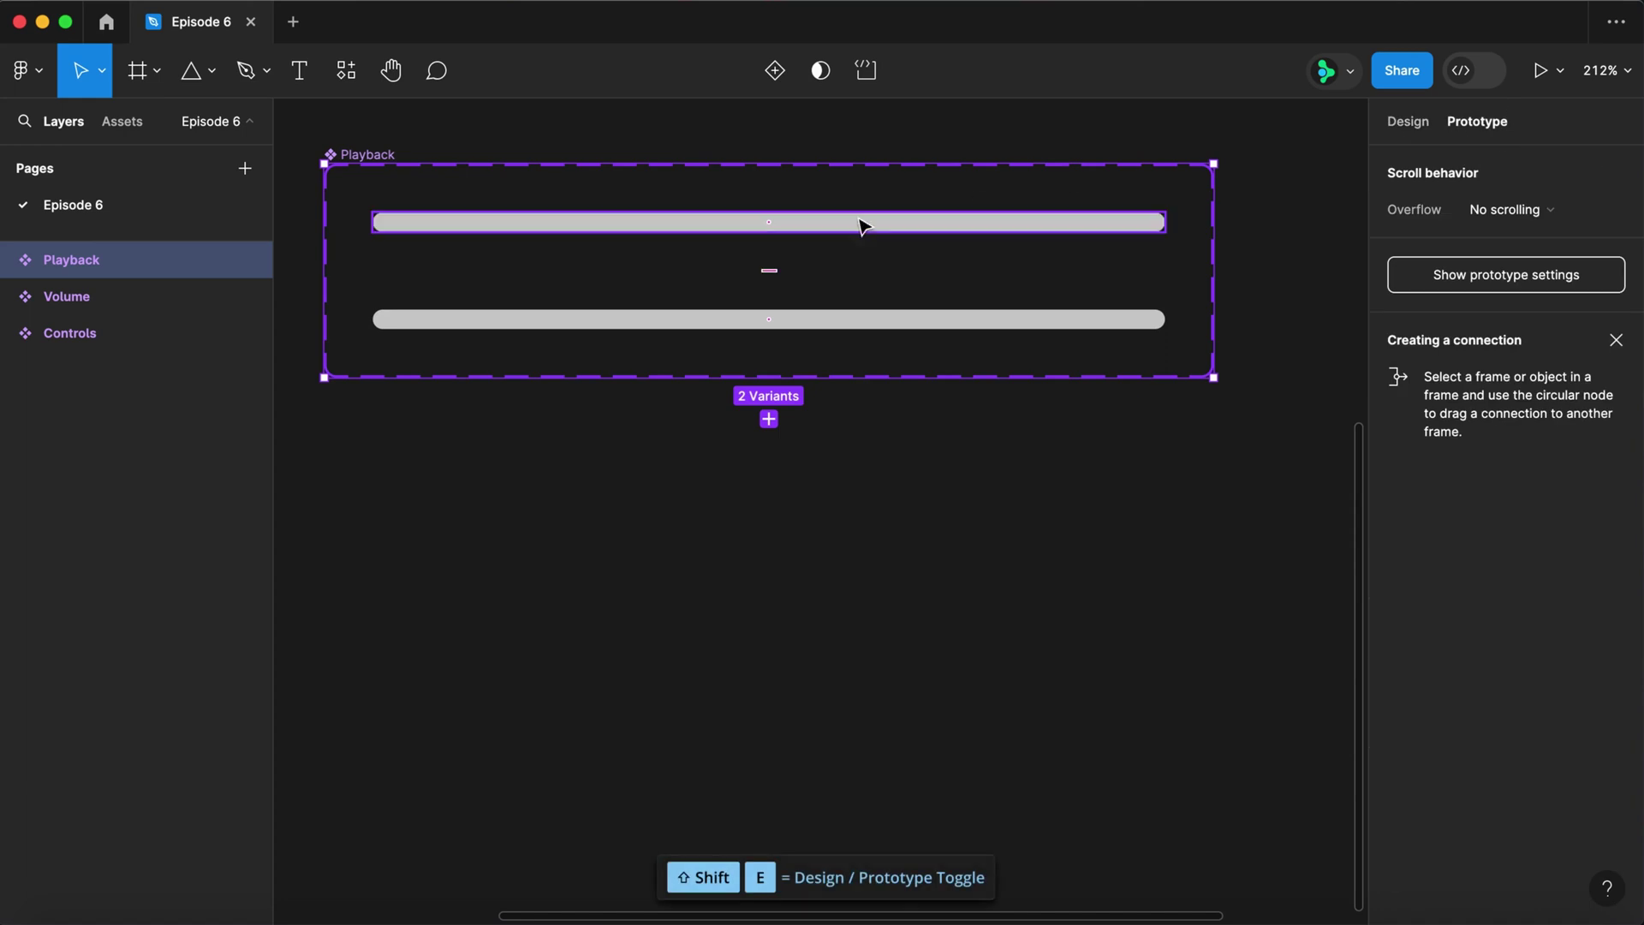
- Connect Start to After delay after a 1ms delay, also setting Playback to Playback + 1
left_click(837, 228)
left_click_drag(774, 243, 768, 334)
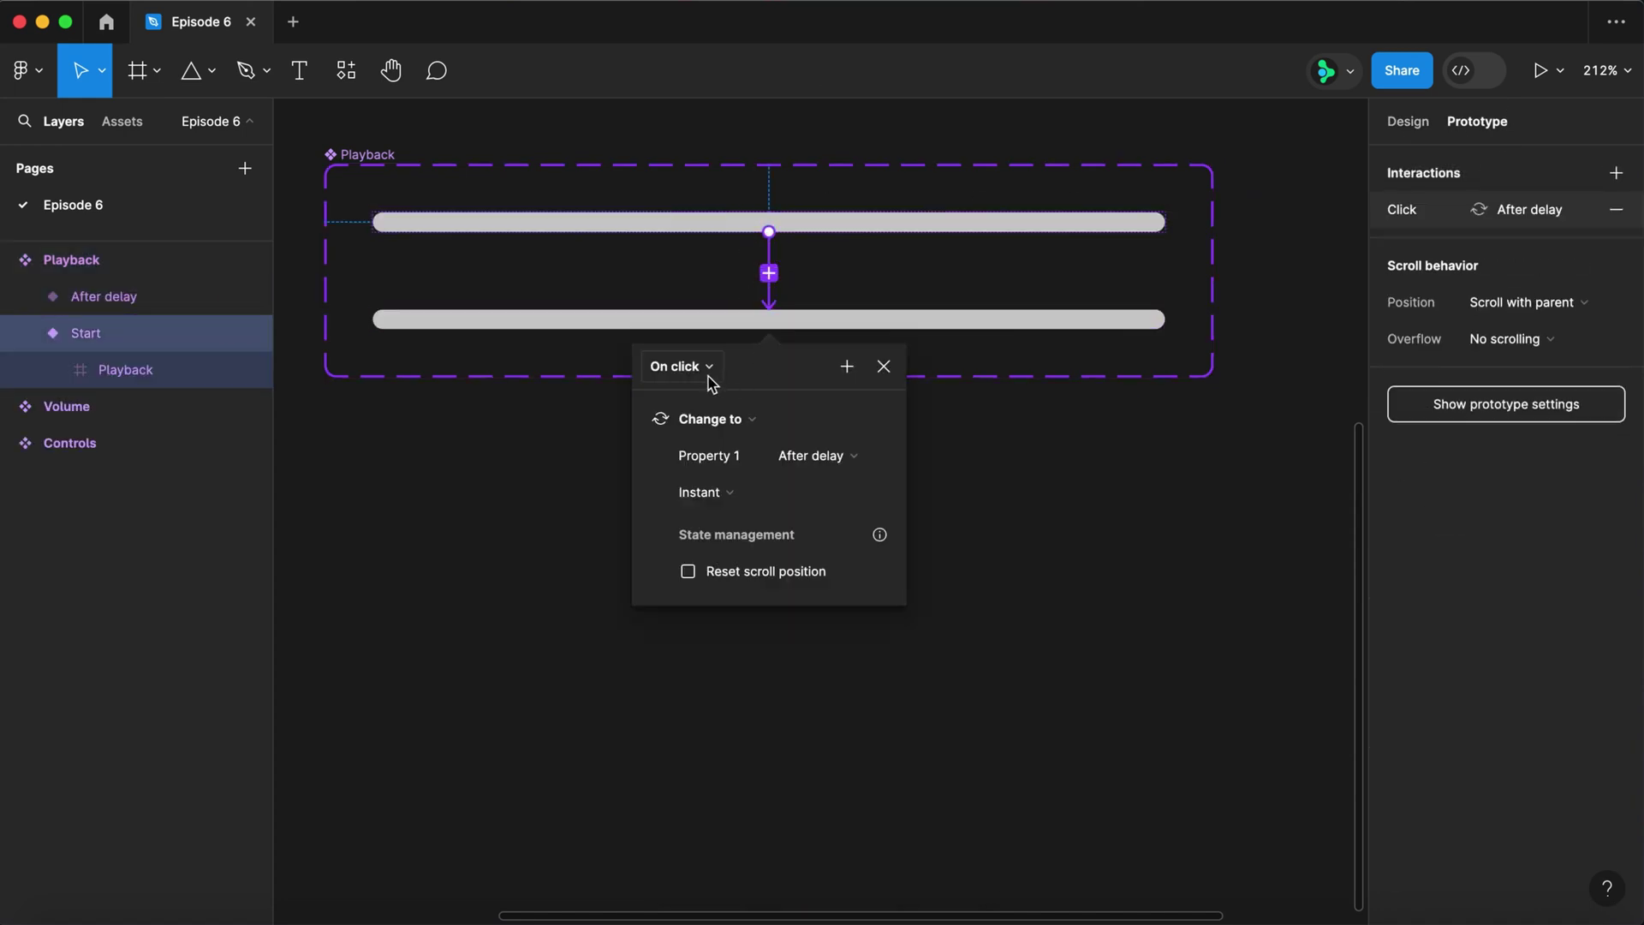
left_click(708, 380)
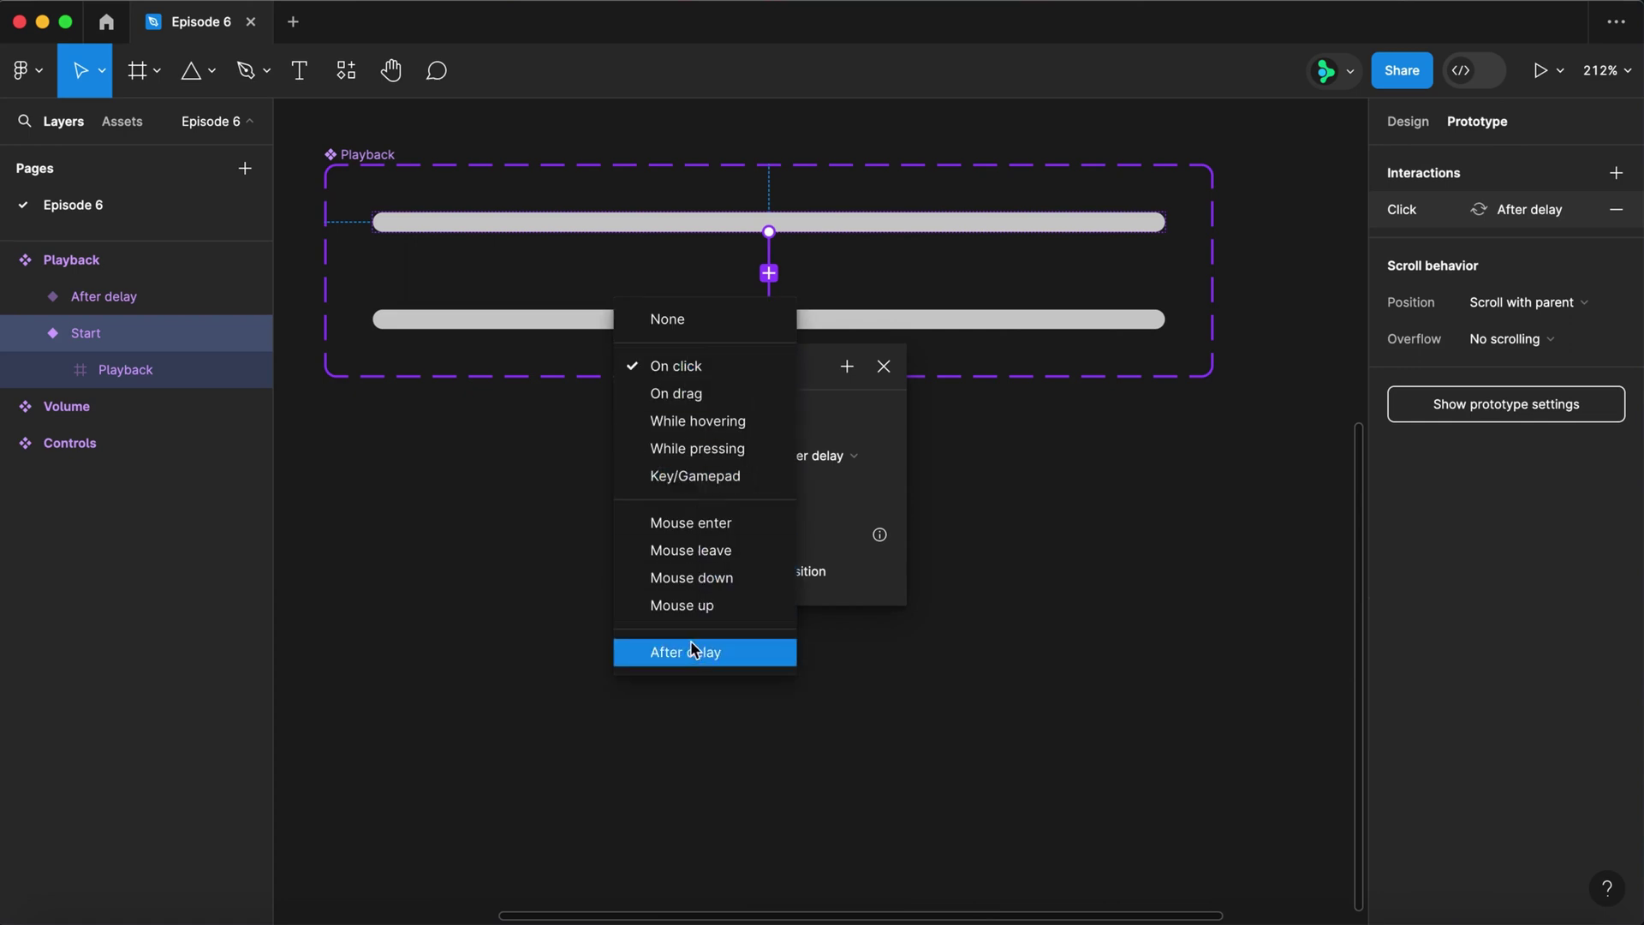
left_click(694, 653)
left_click(716, 409)
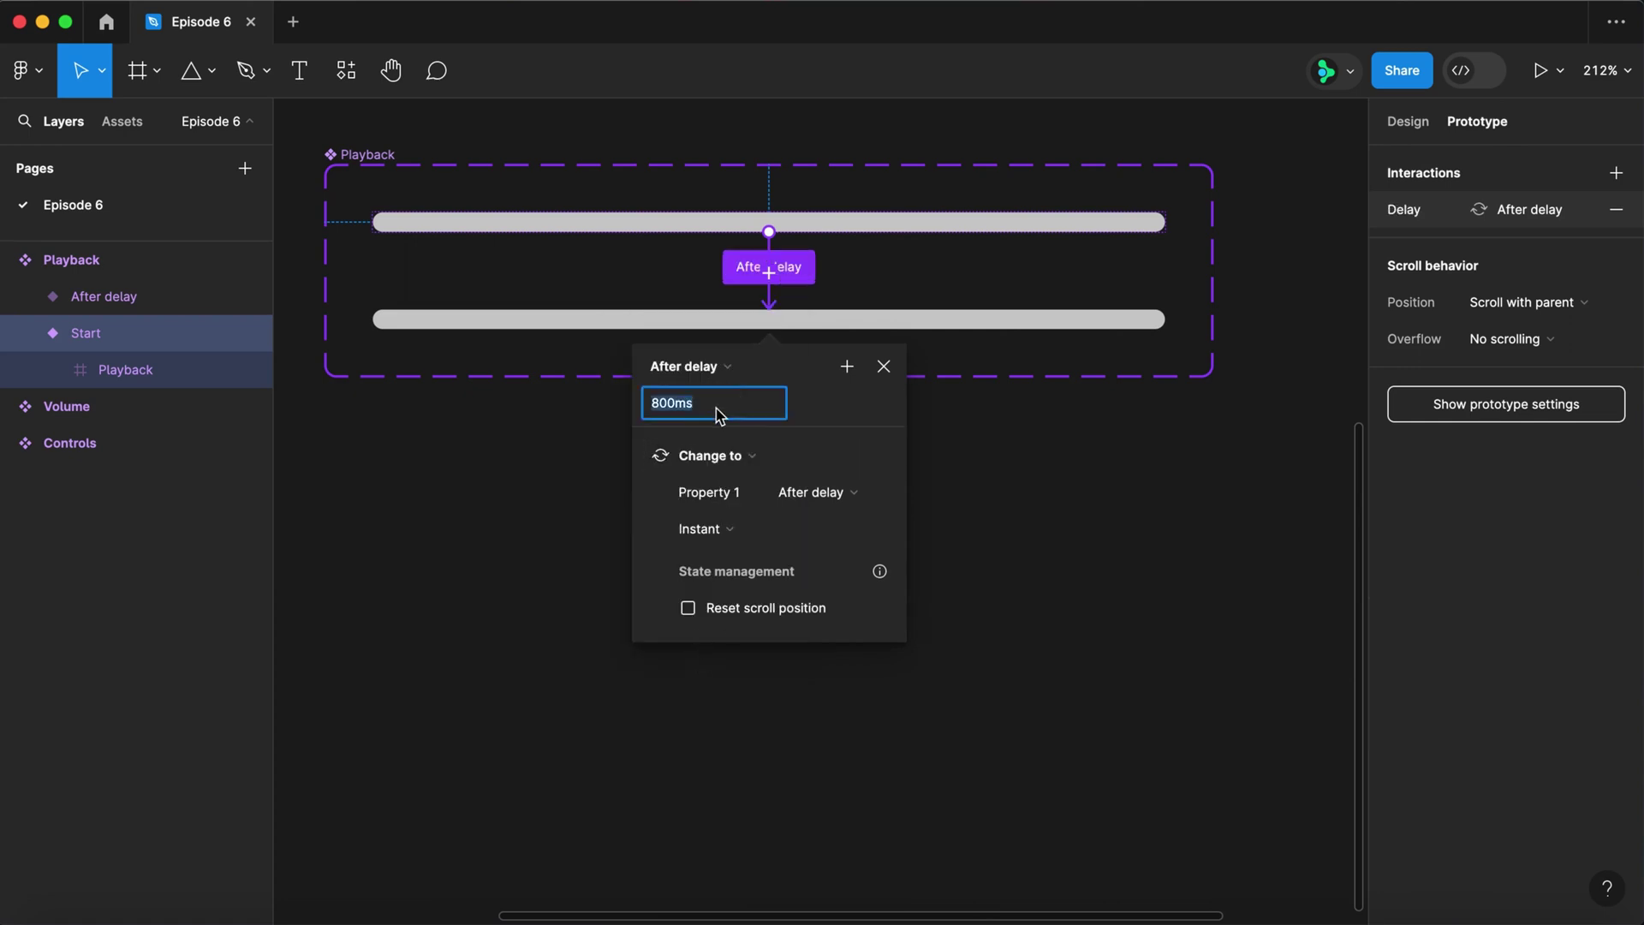
type("1")
left_click(847, 368)
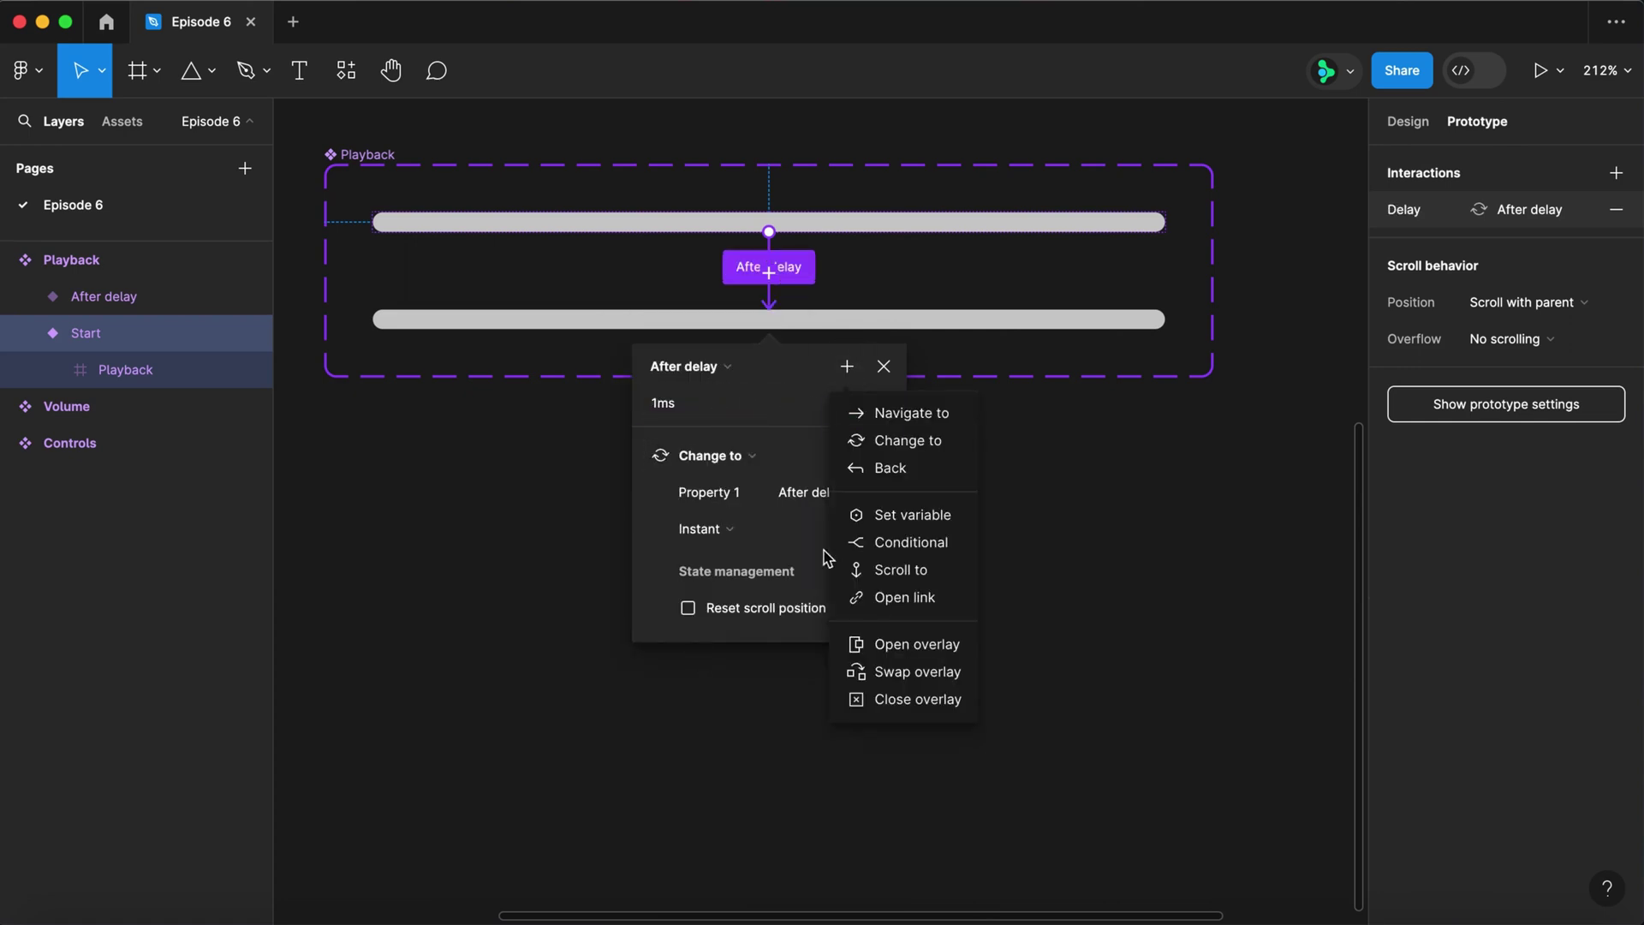
left_click(913, 524)
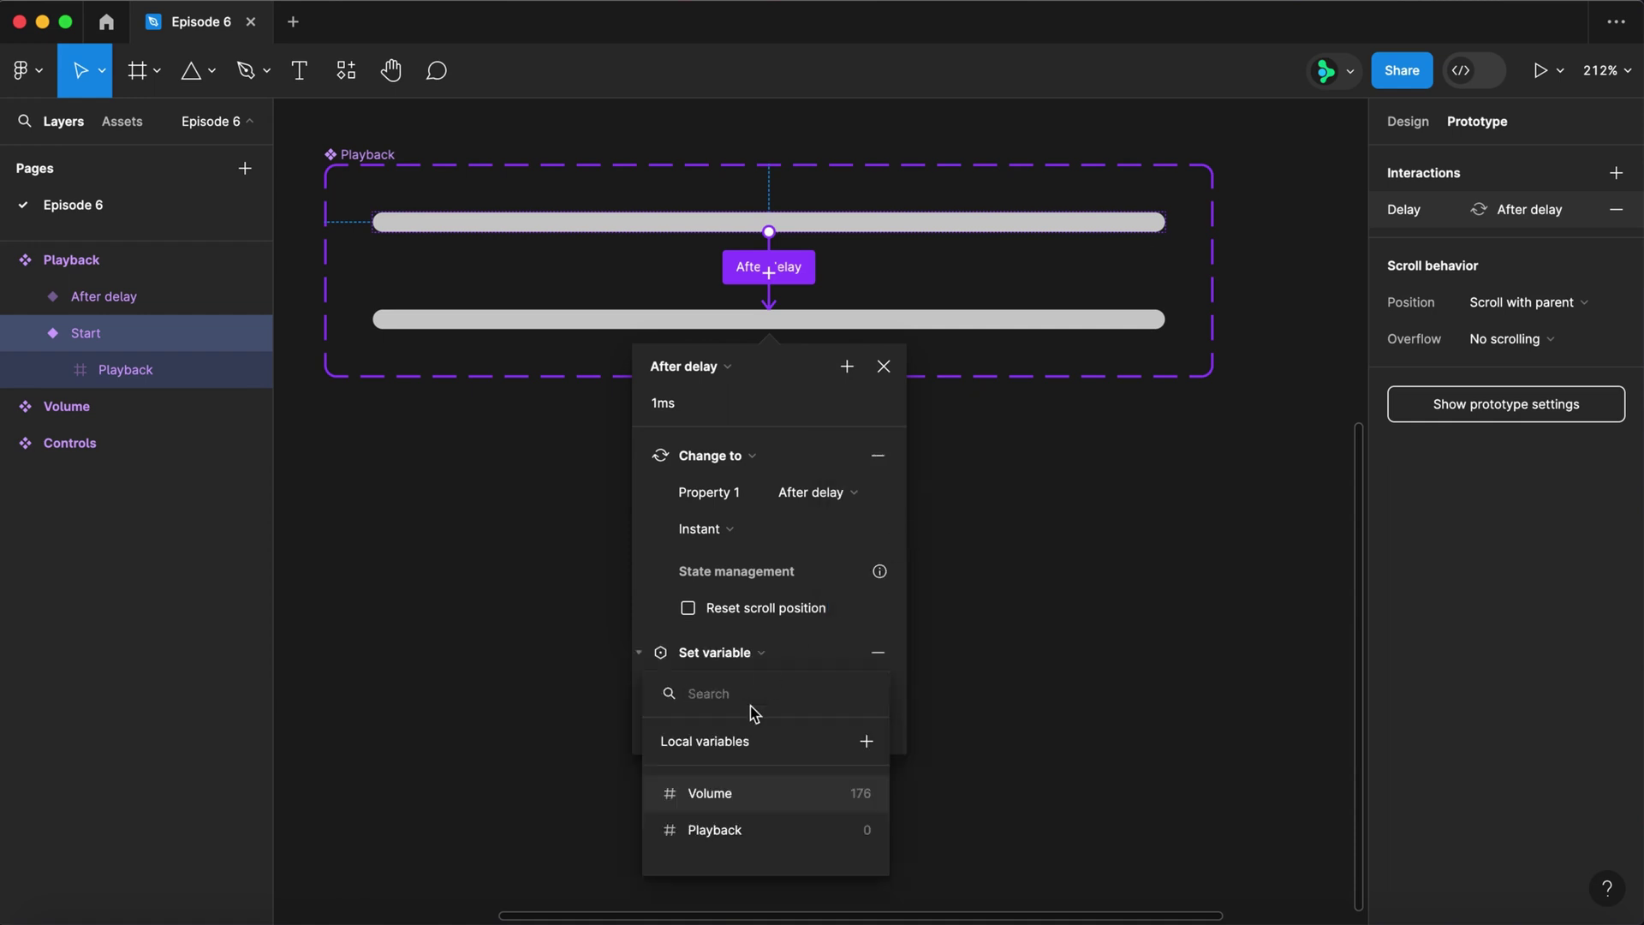
left_click(748, 830)
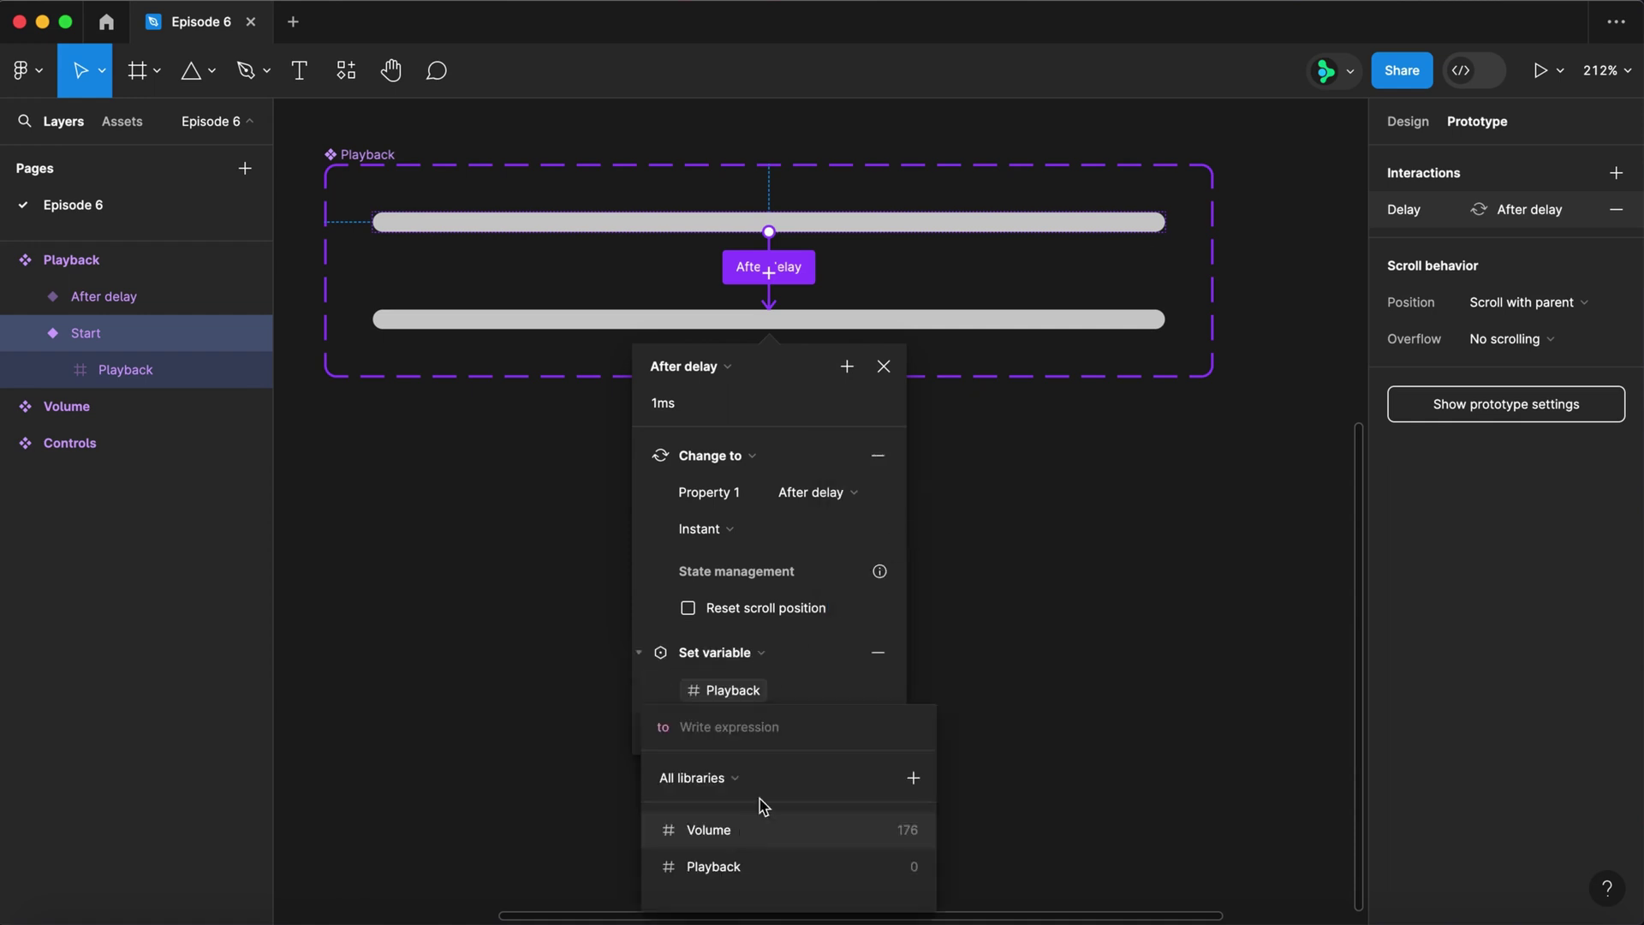
left_click(734, 866)
type("+1")
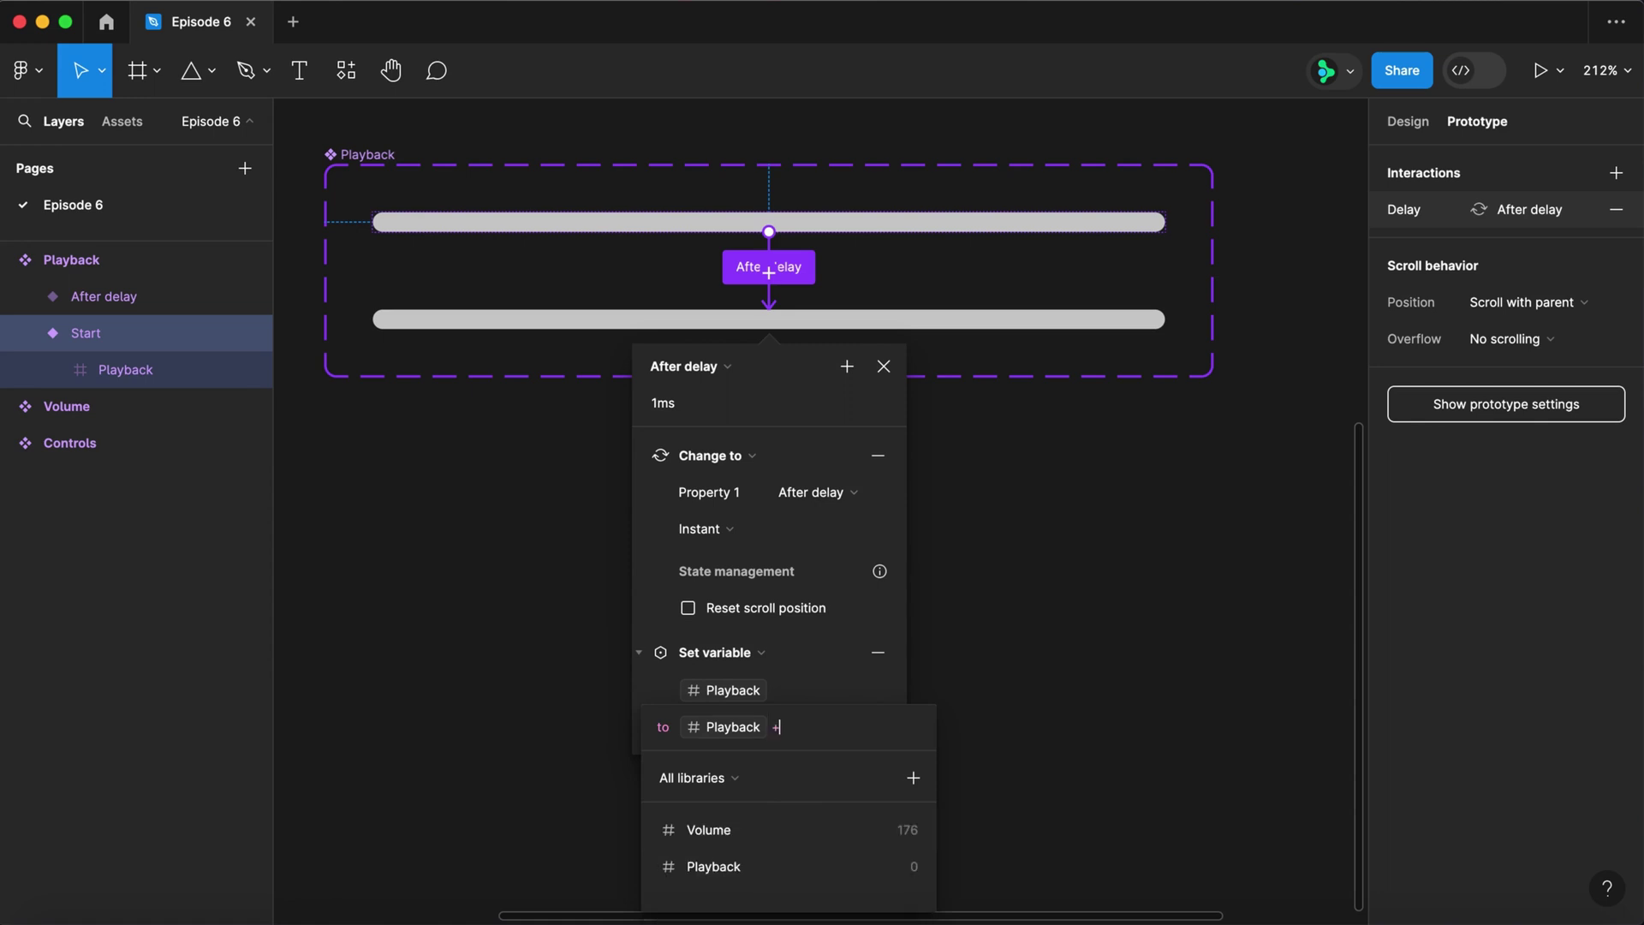
key("Return")
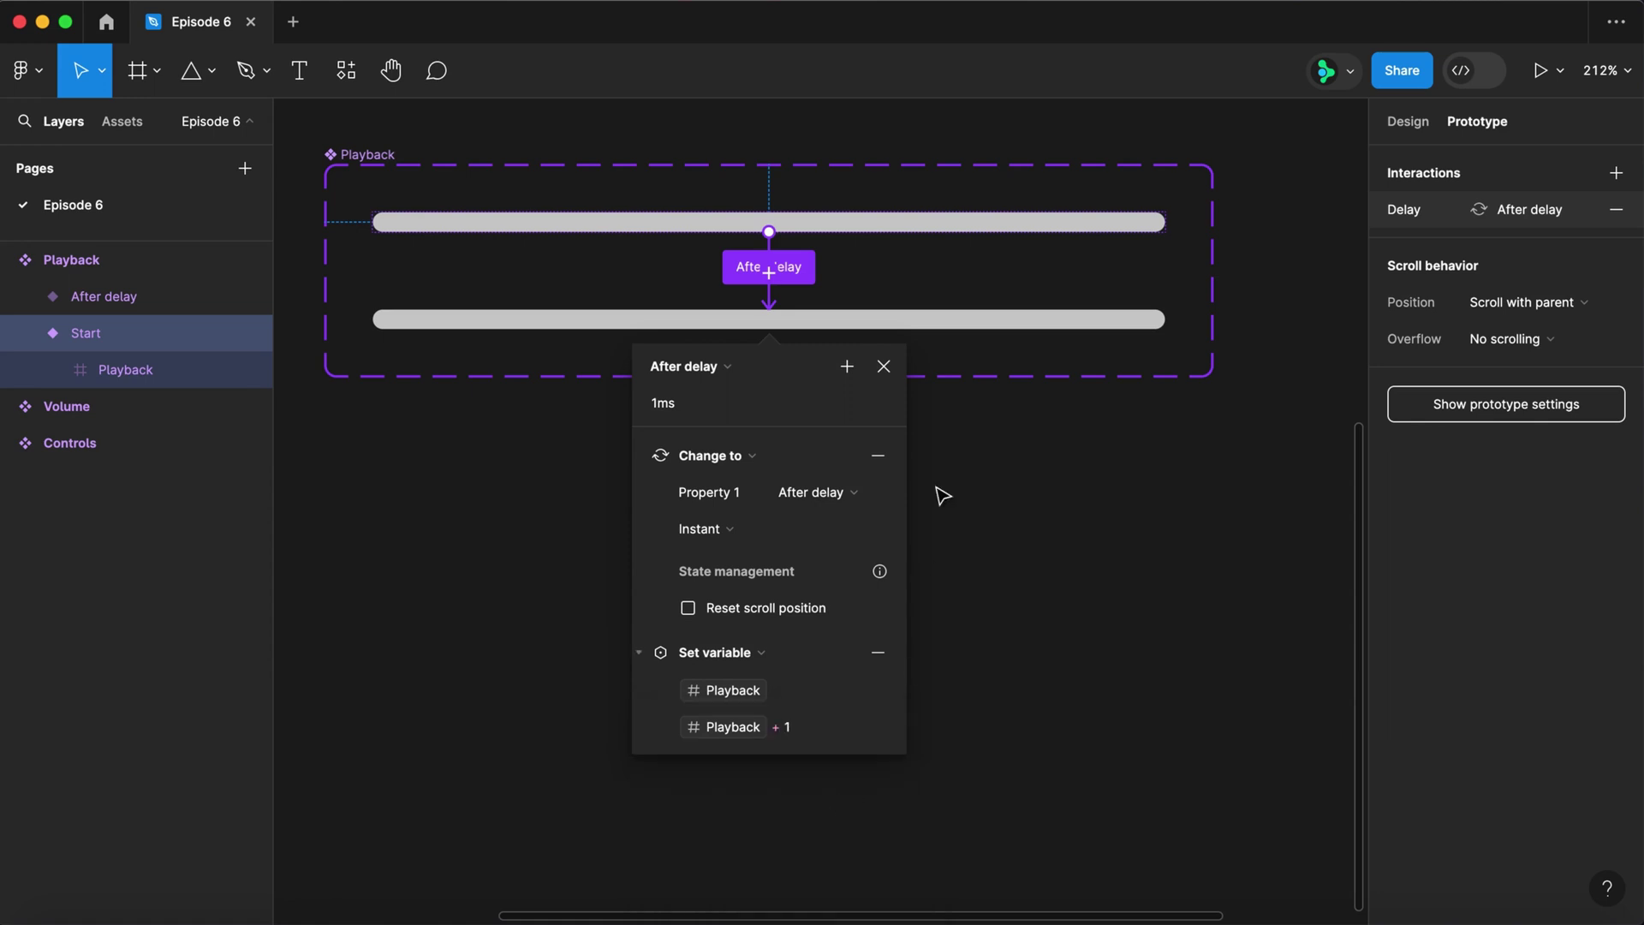
left_click(883, 366)
- Connect After delay back to Start with an After delay trigger of 1ms
left_click(842, 323)
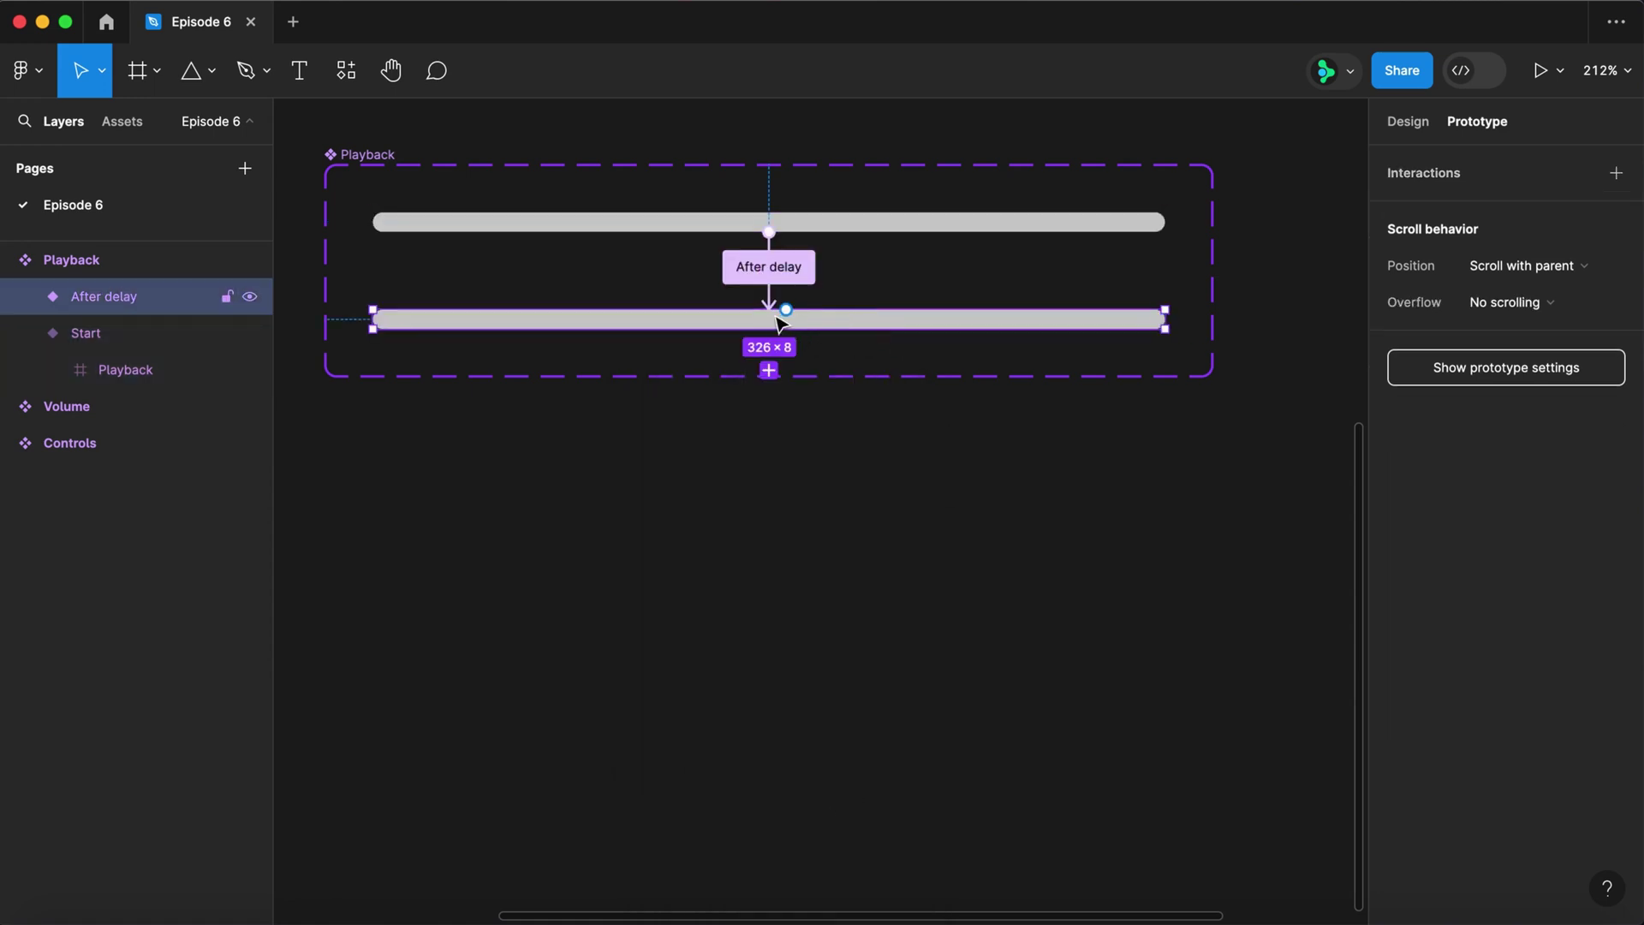
left_click_drag(786, 311, 771, 226)
left_click(695, 293)
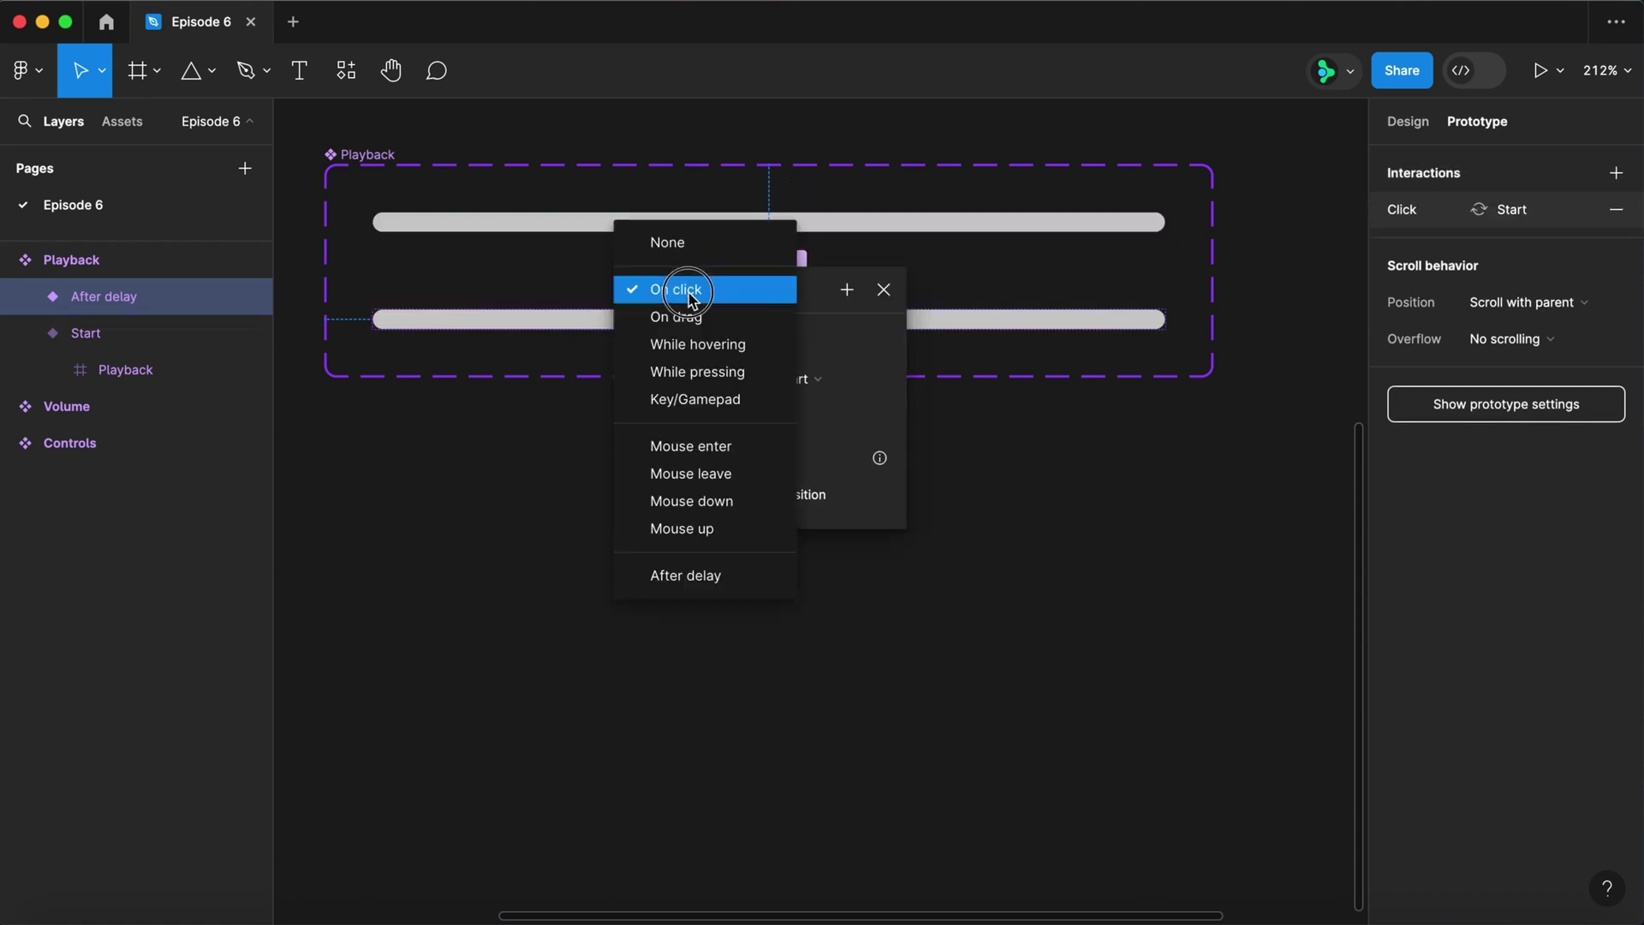
left_click(699, 579)
left_click(696, 330)
type("1")
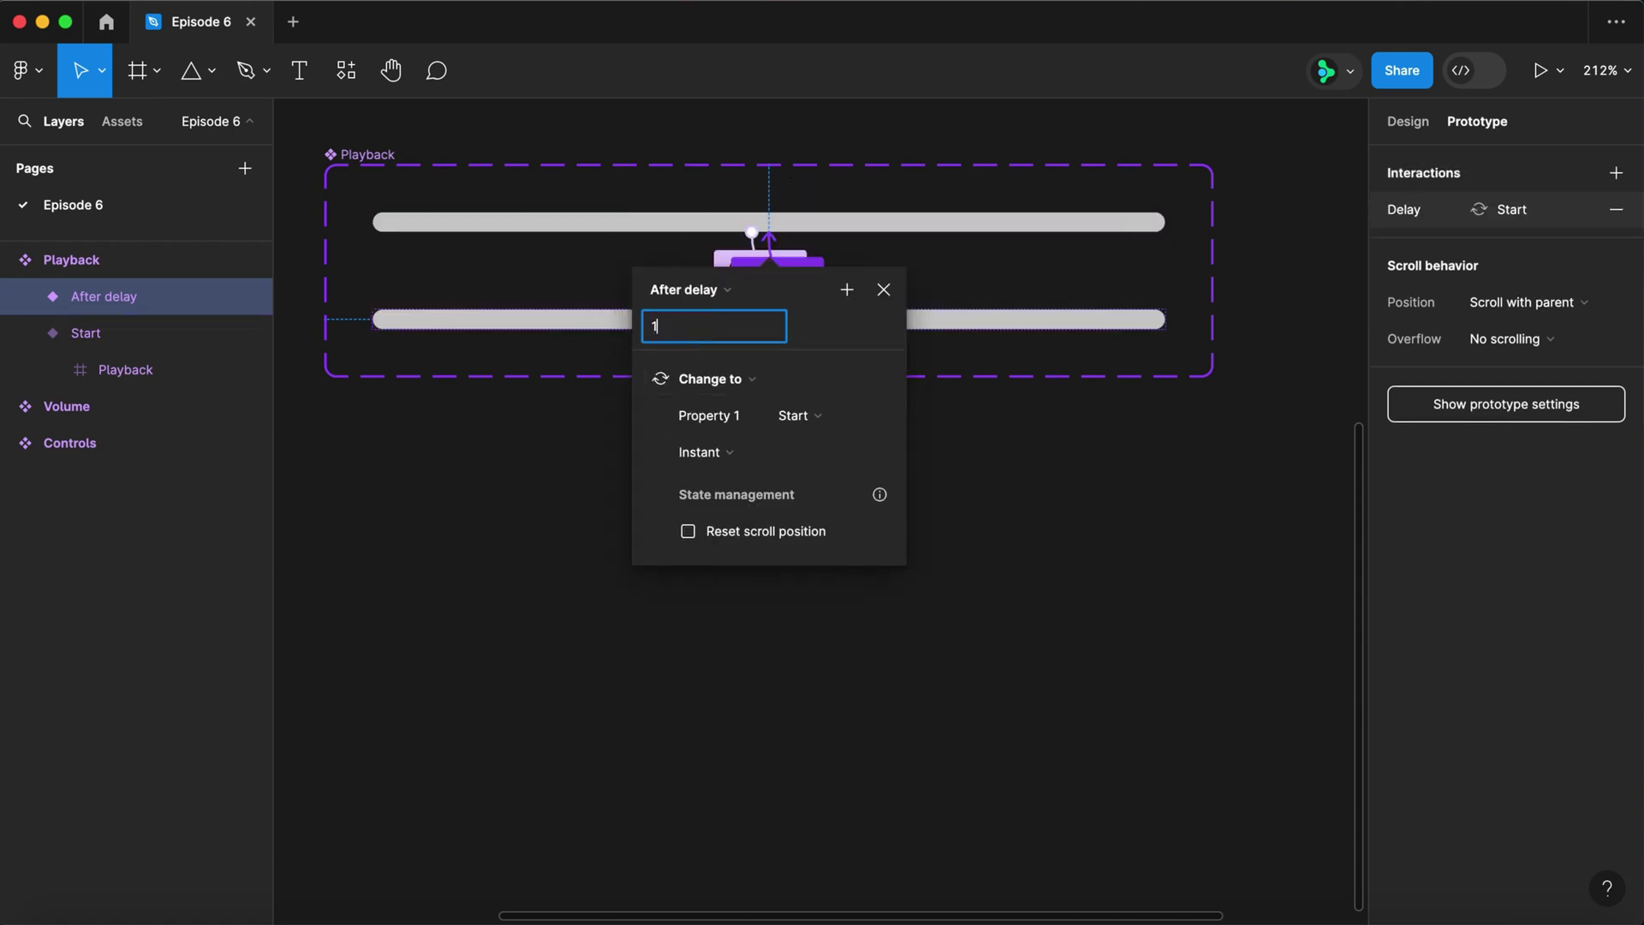
key("Return")
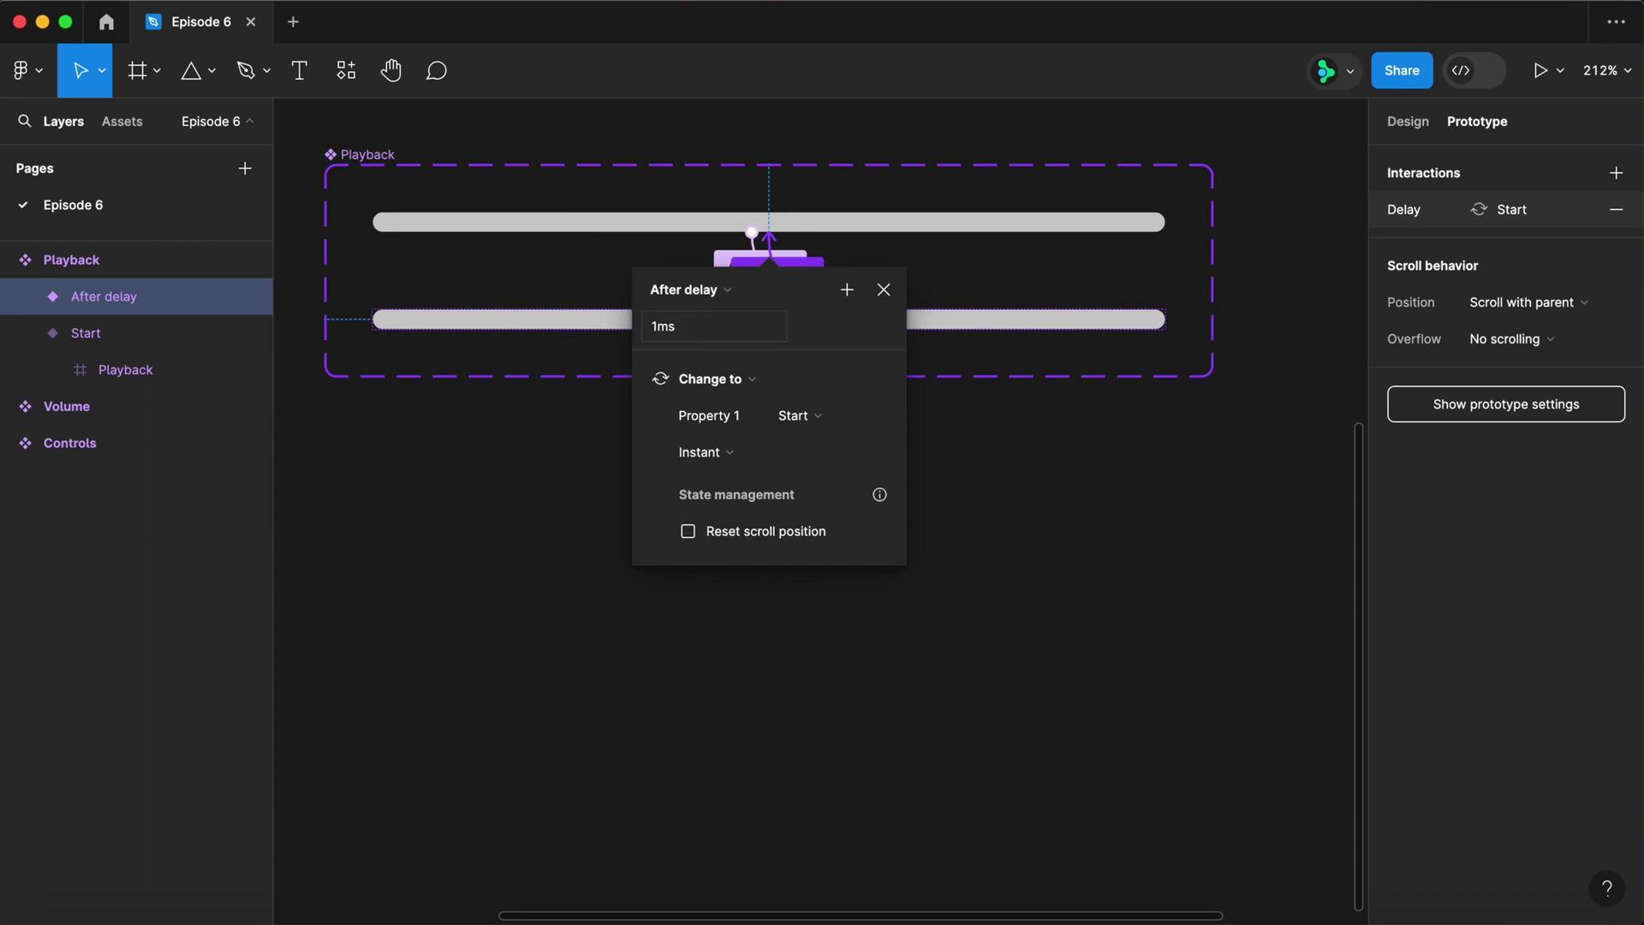
left_click(885, 291)
- Draw Frame 1 below the Playback set and place a Playback instance inside it
key("f")
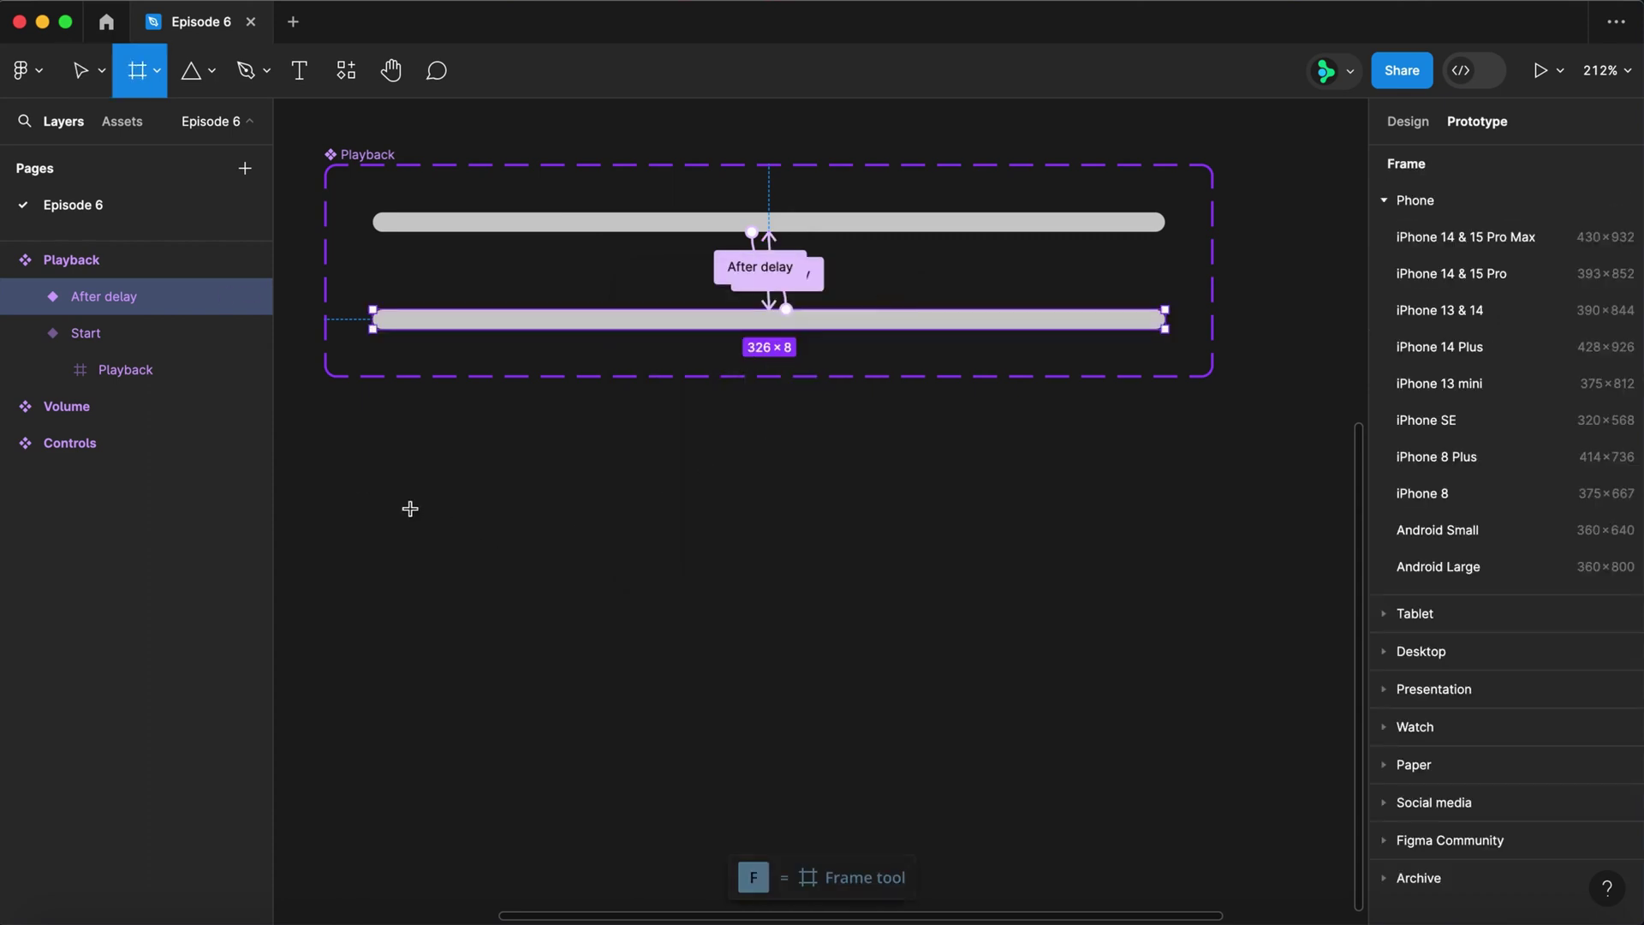
left_click_drag(336, 479, 1250, 687)
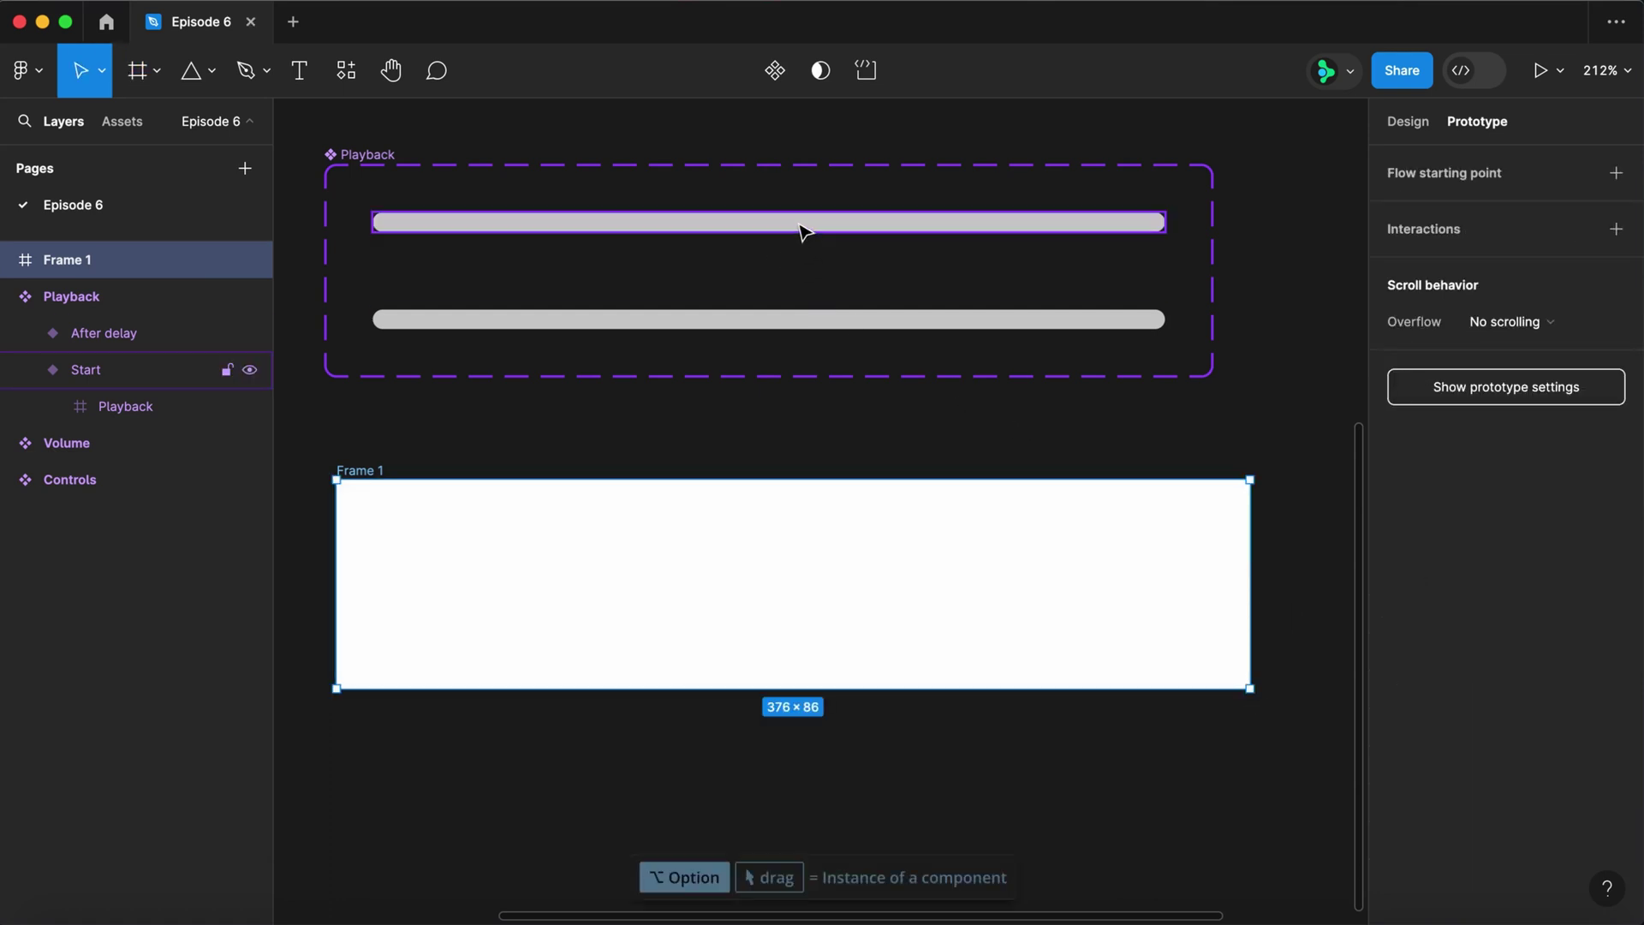
left_click_drag(805, 232, 834, 590)
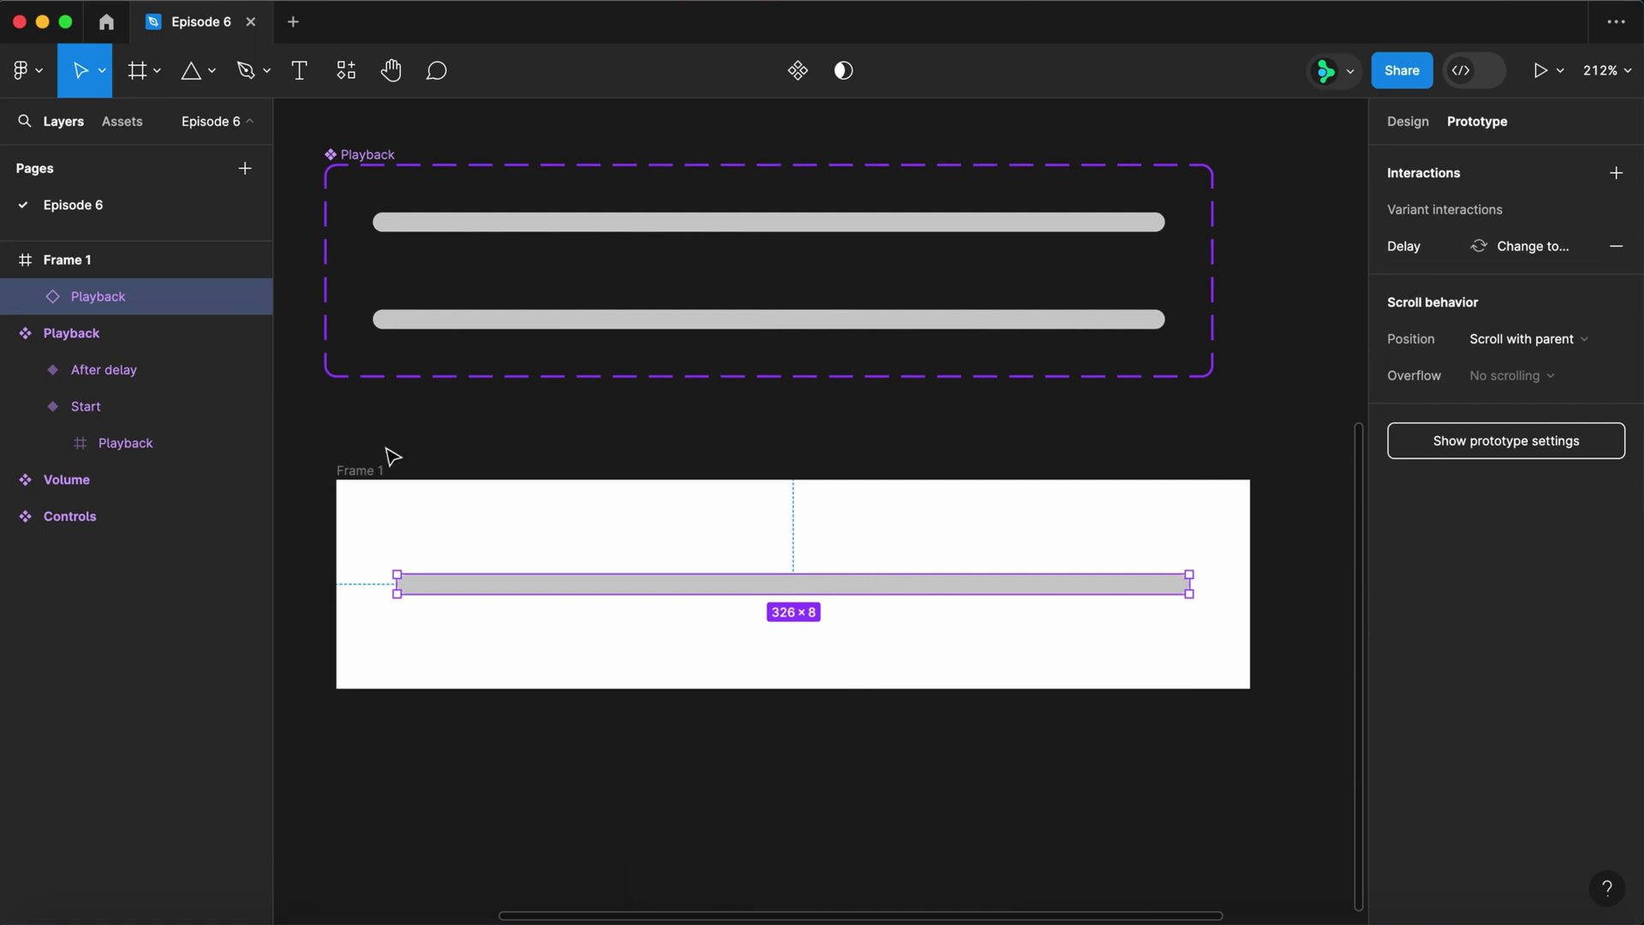
- Make Frame 1 the Flow 1 starting point and preview the prototype
left_click(354, 471)
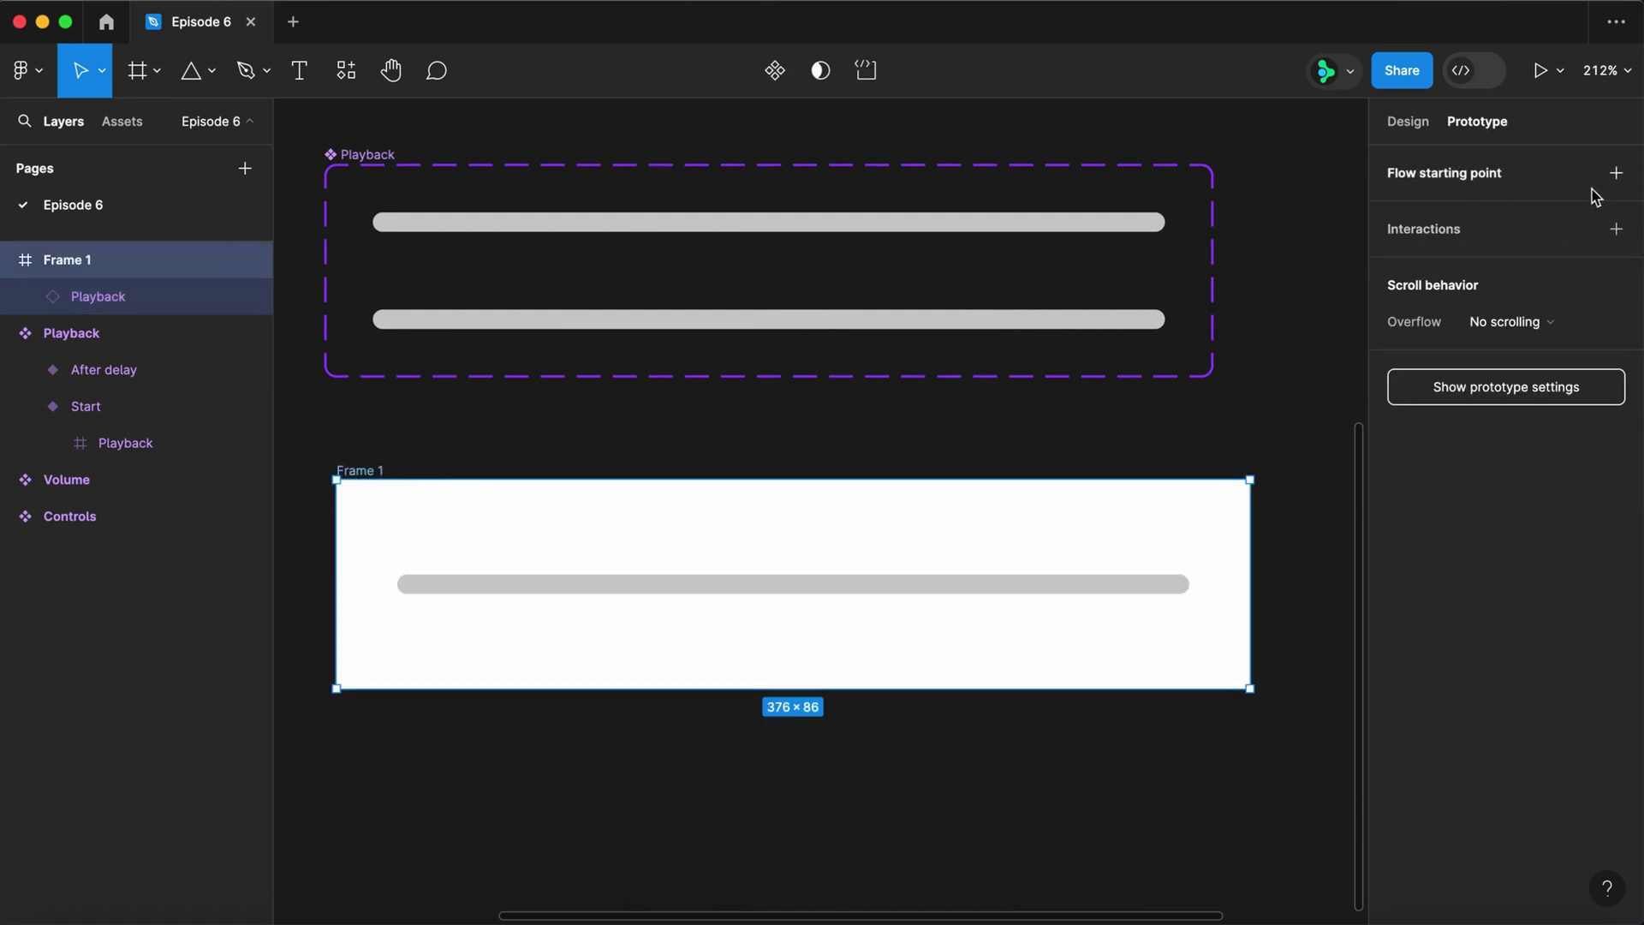
left_click(1613, 175)
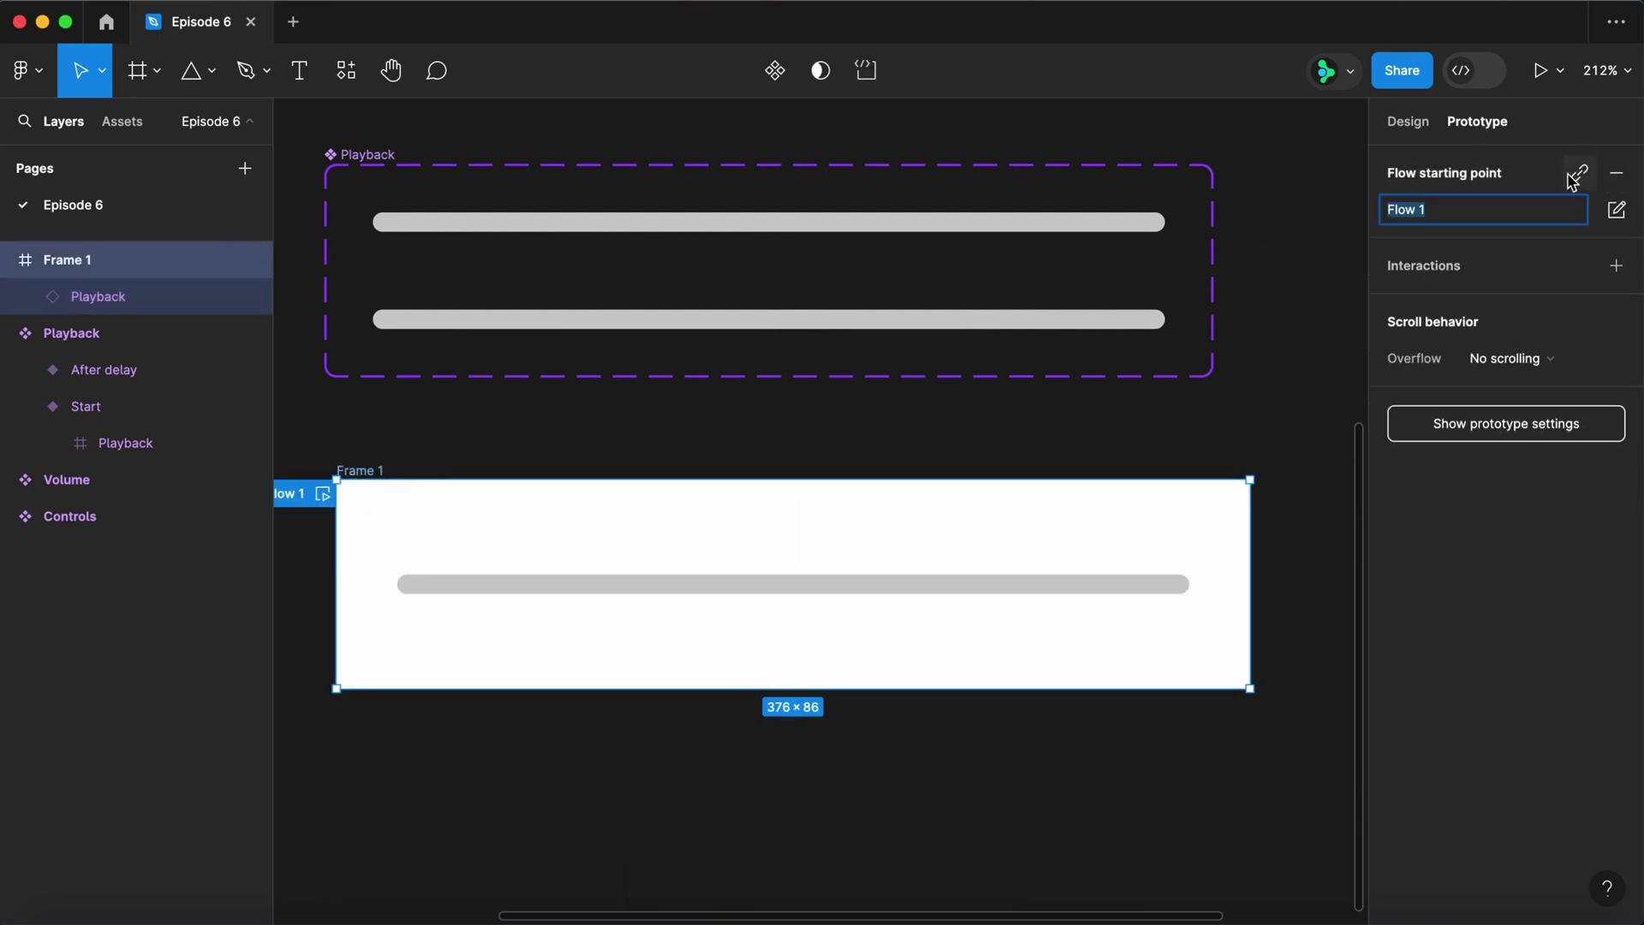
left_click(323, 495)
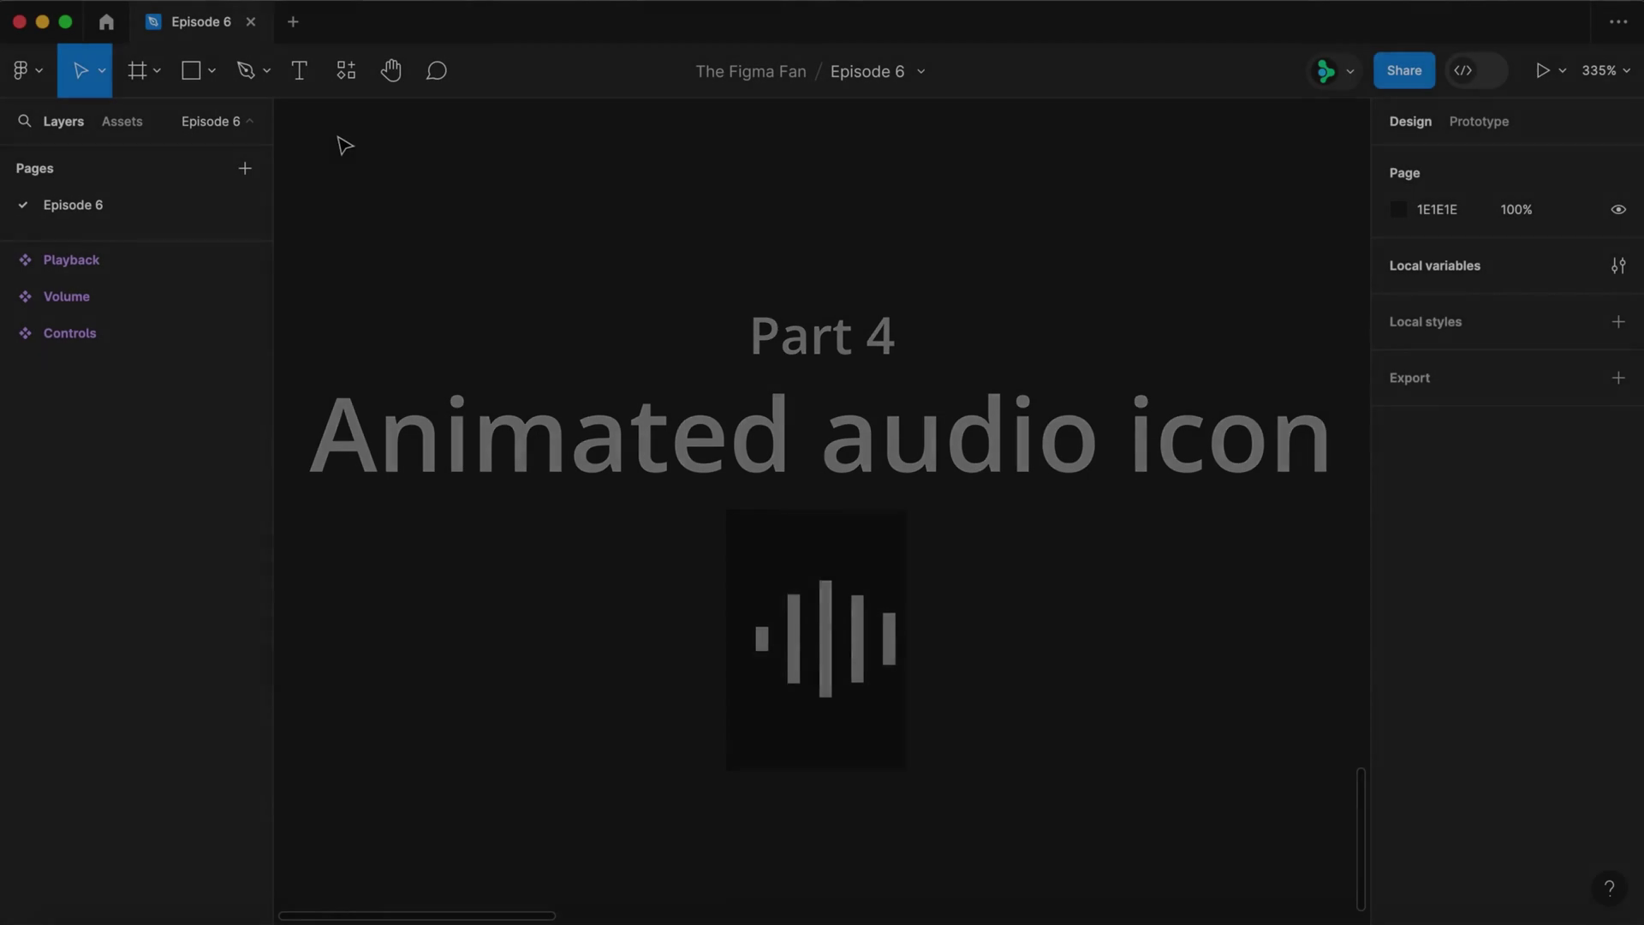
- Draw a 42×42 frame and name it Icon 1
key("f")
left_click_drag(324, 144, 411, 230)
left_click(1455, 300)
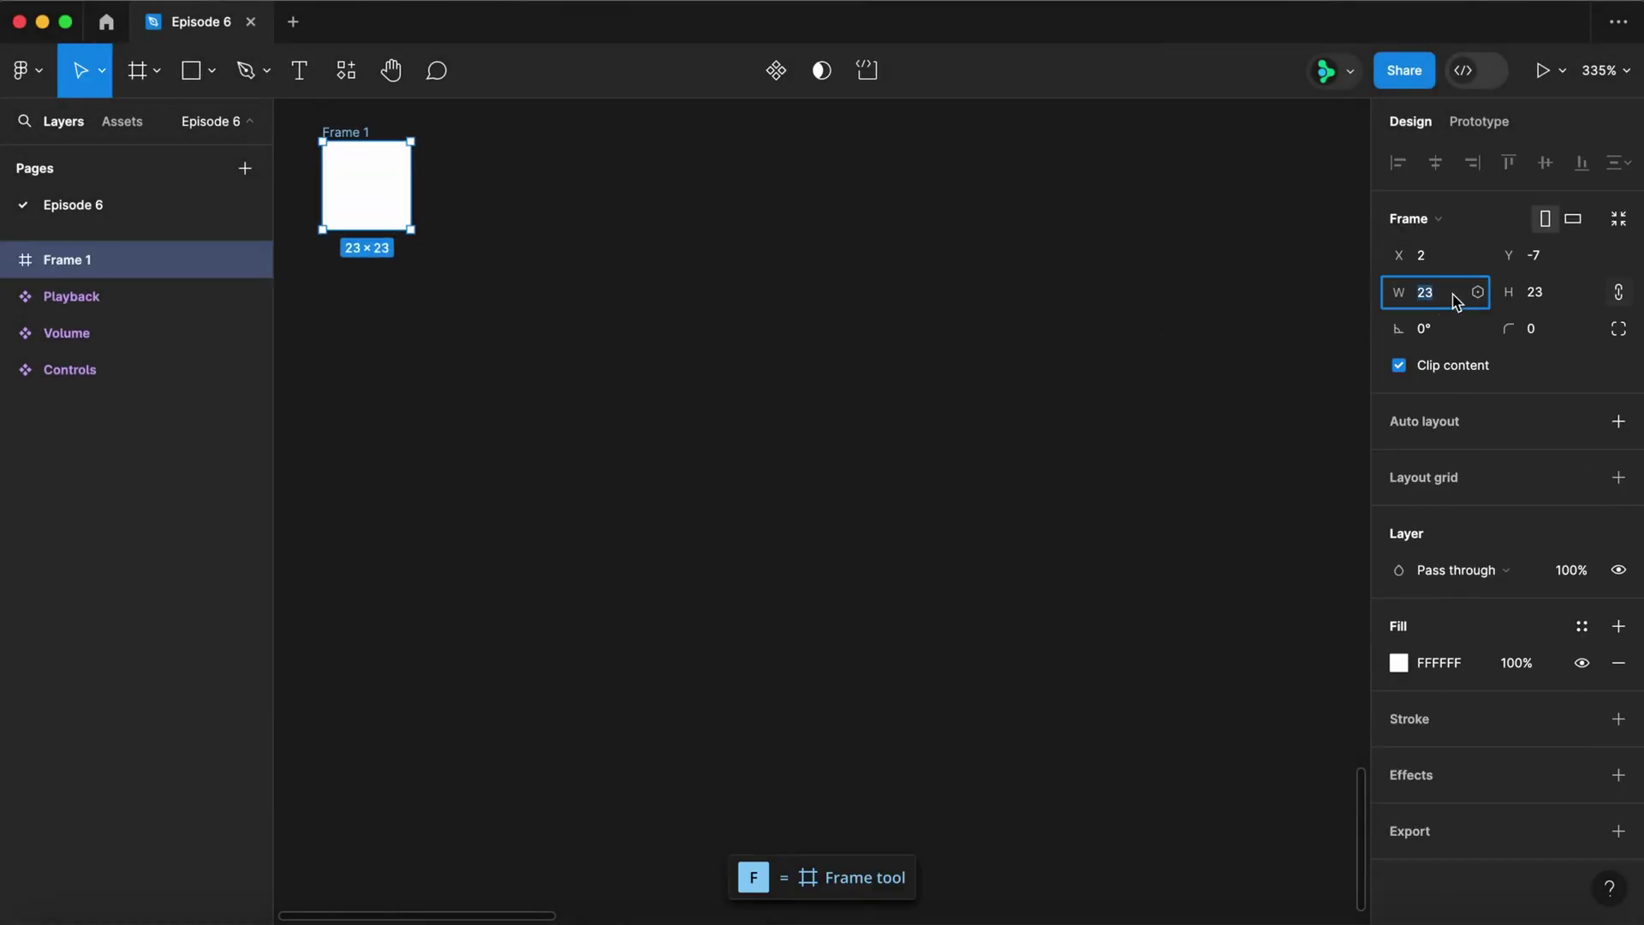
type("42")
key("Return")
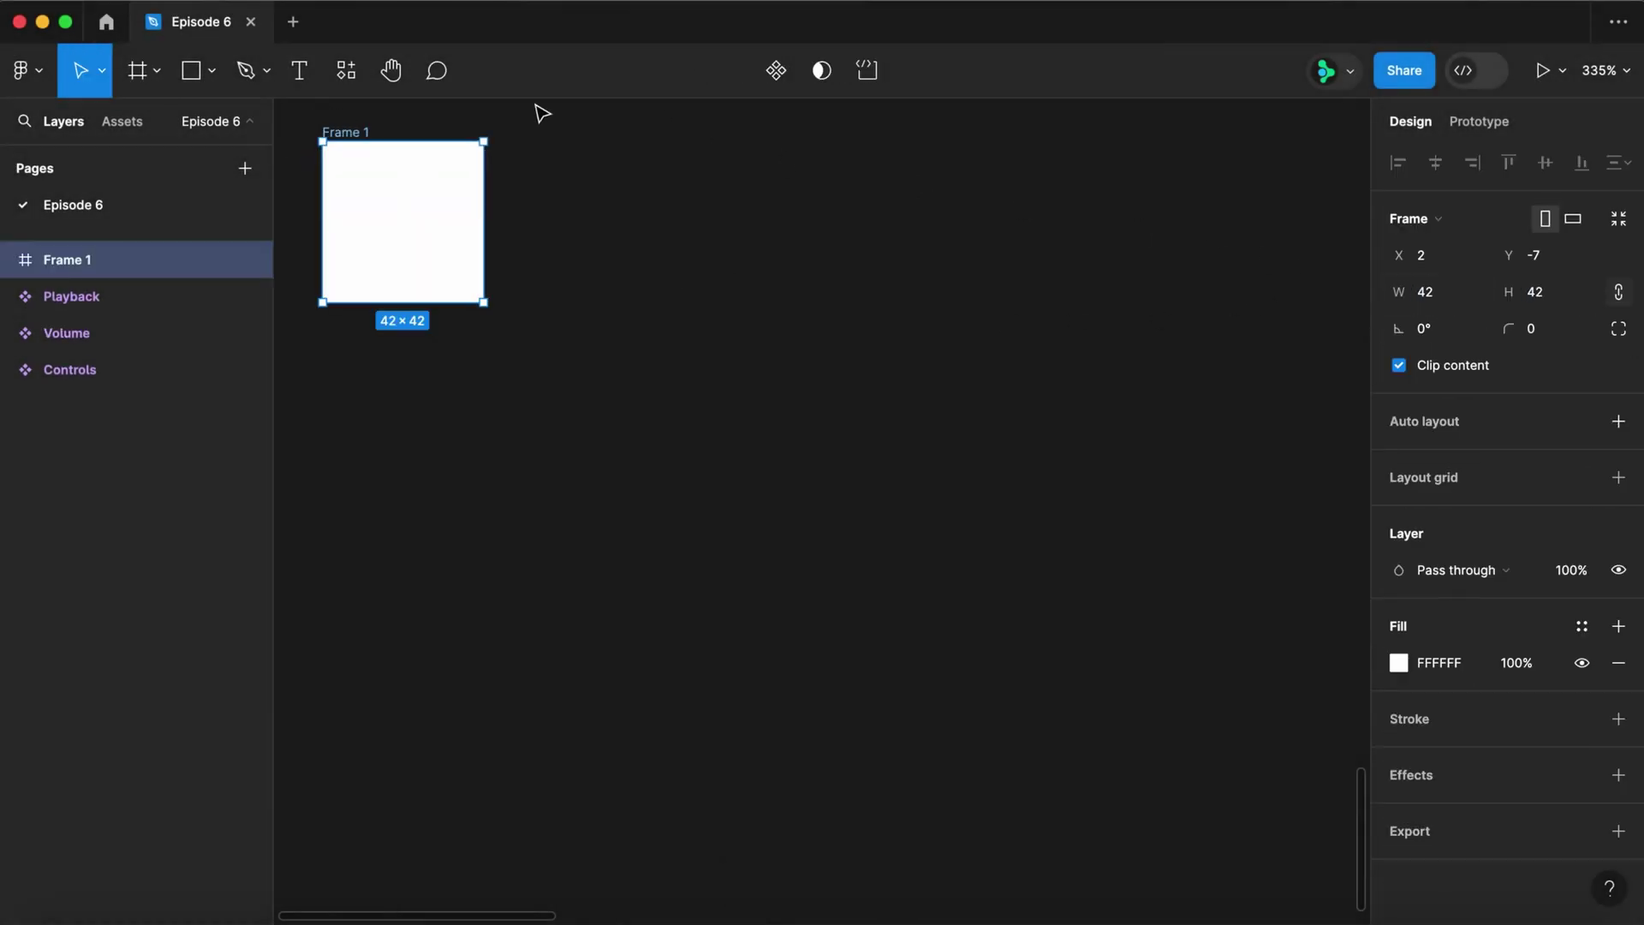
double_click(355, 131)
type("Icon")
key("Return")
- Add a 2×2 rectangle filled green 008549 inside Icon 1, named Bar 1
key("r")
left_click_drag(342, 196, 353, 206)
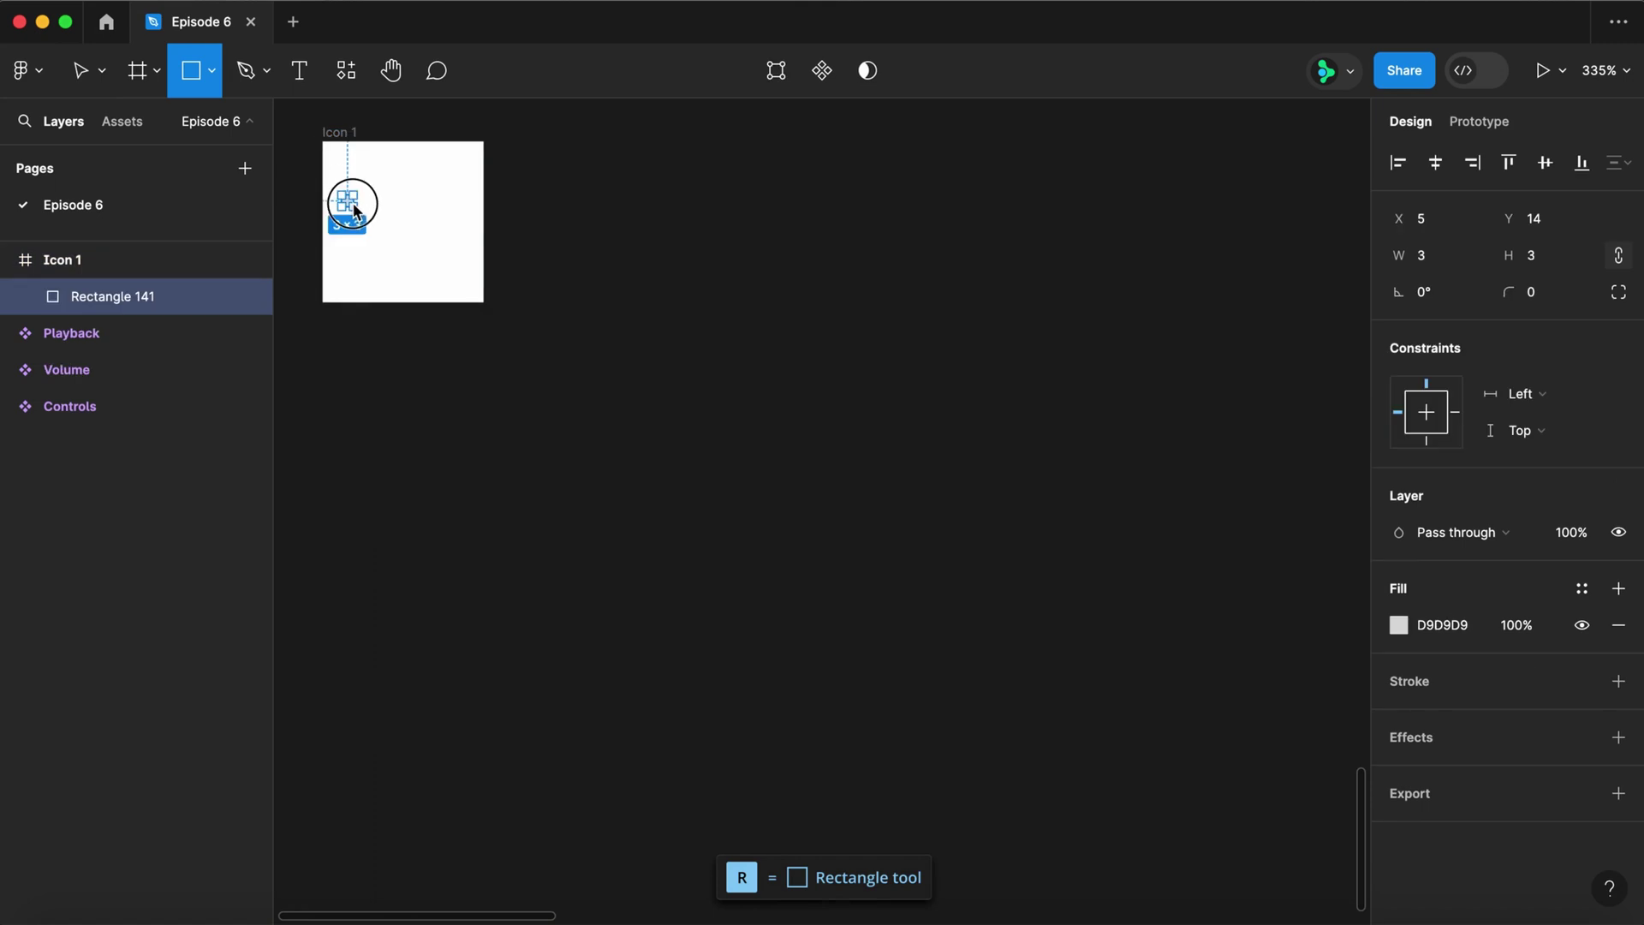
left_click(1424, 255)
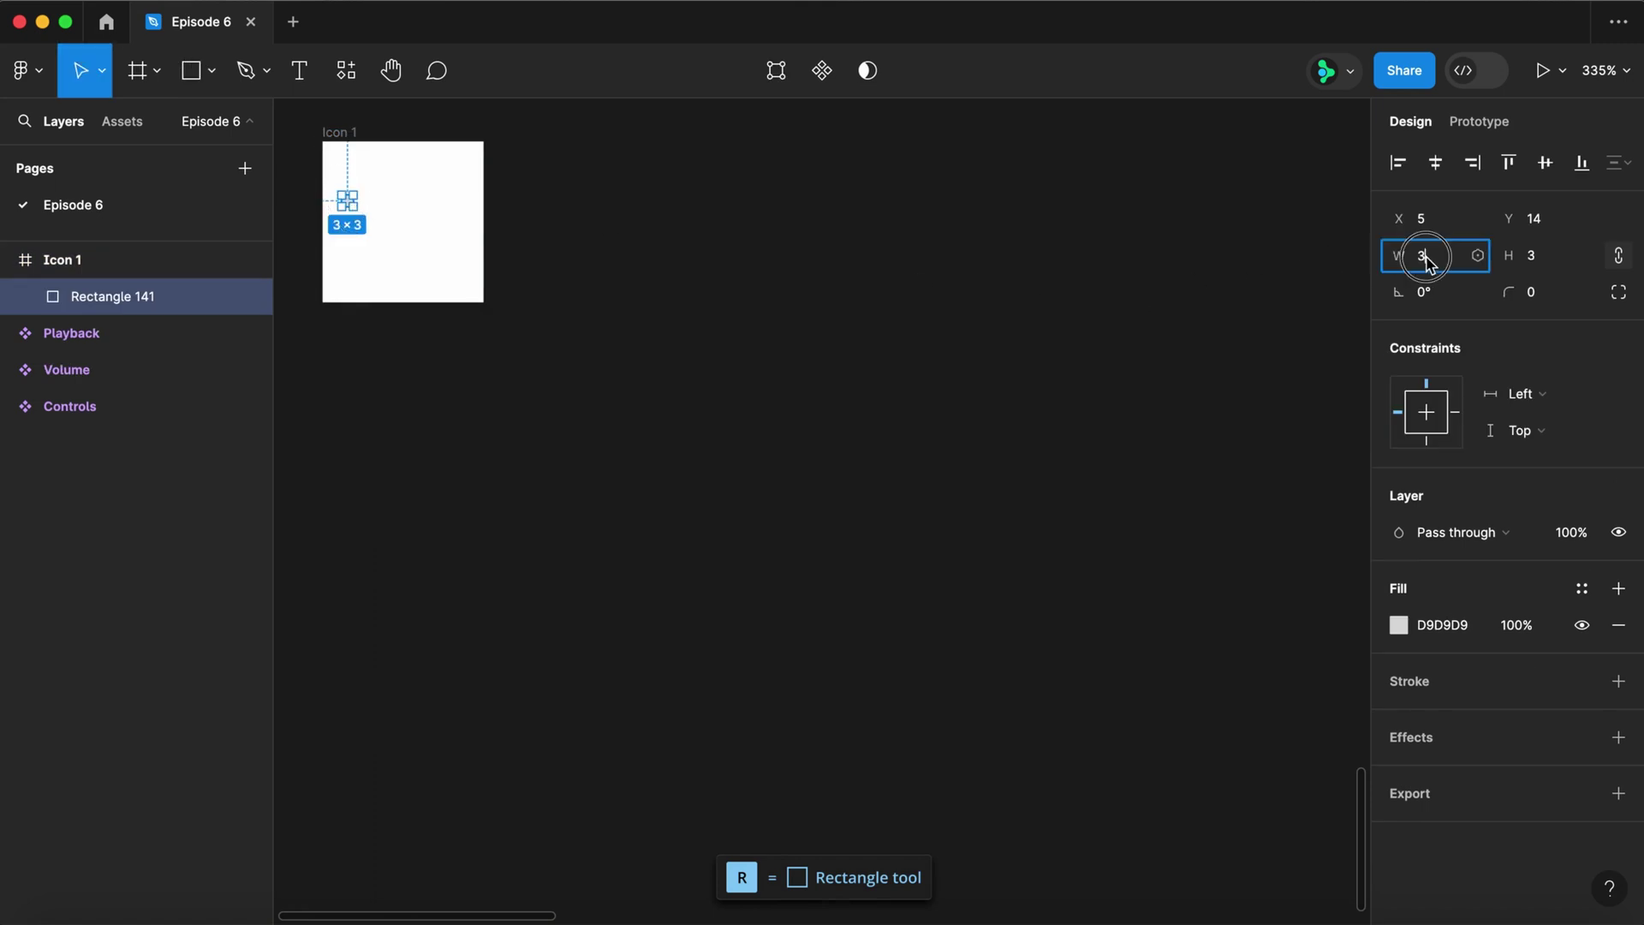
type("2")
key("Return")
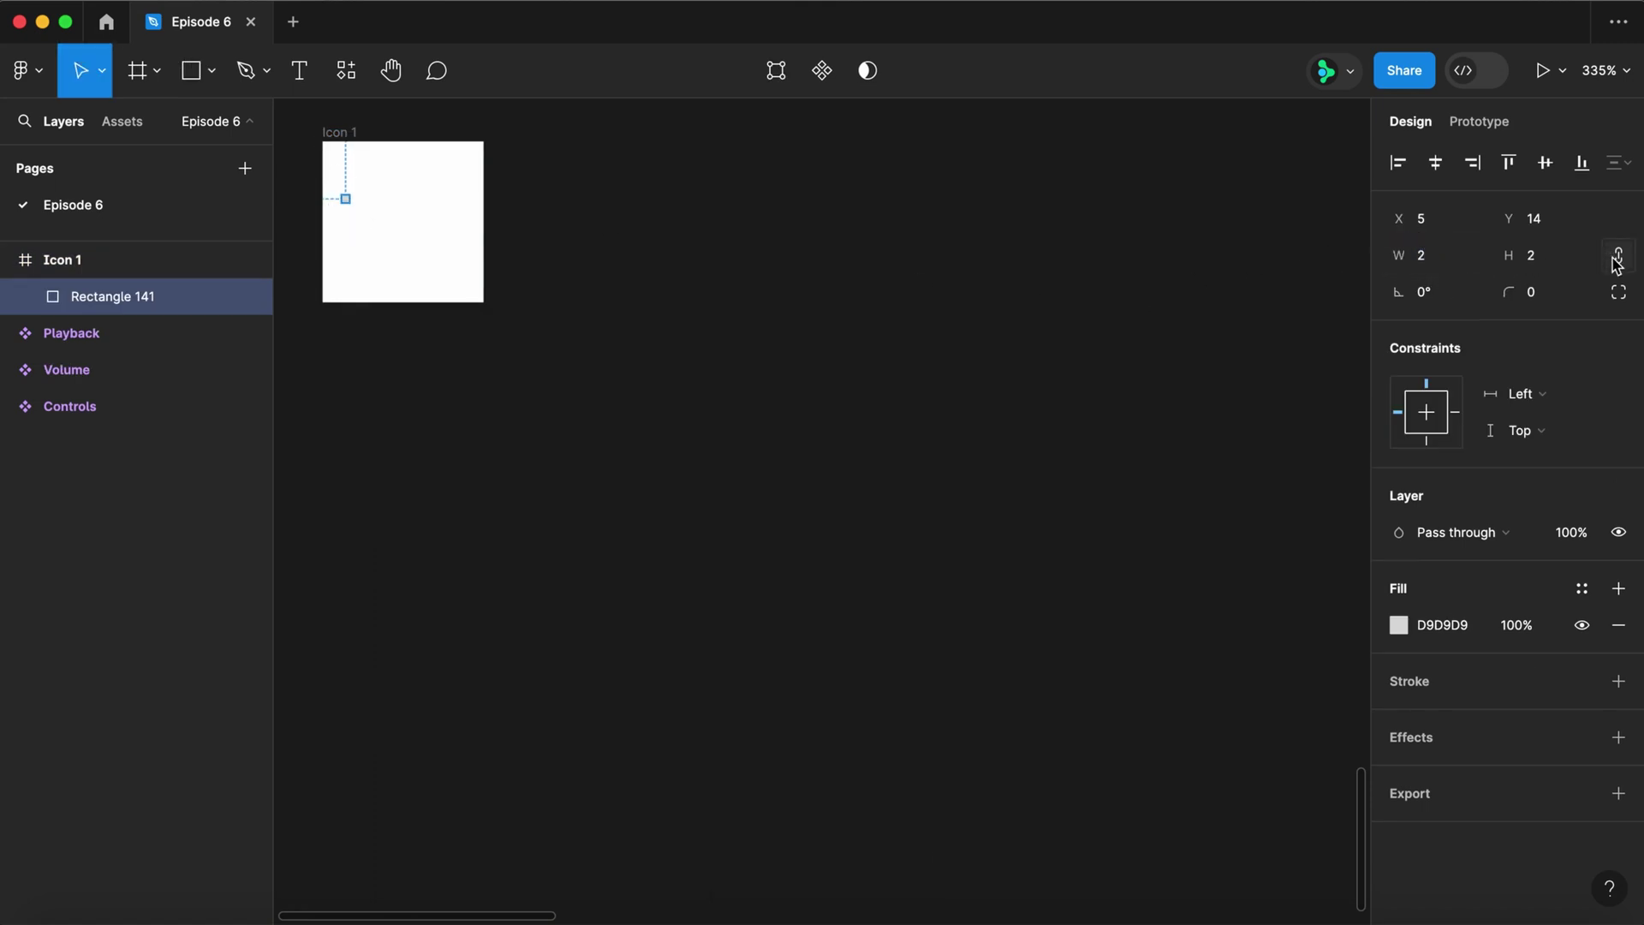
left_click(1398, 629)
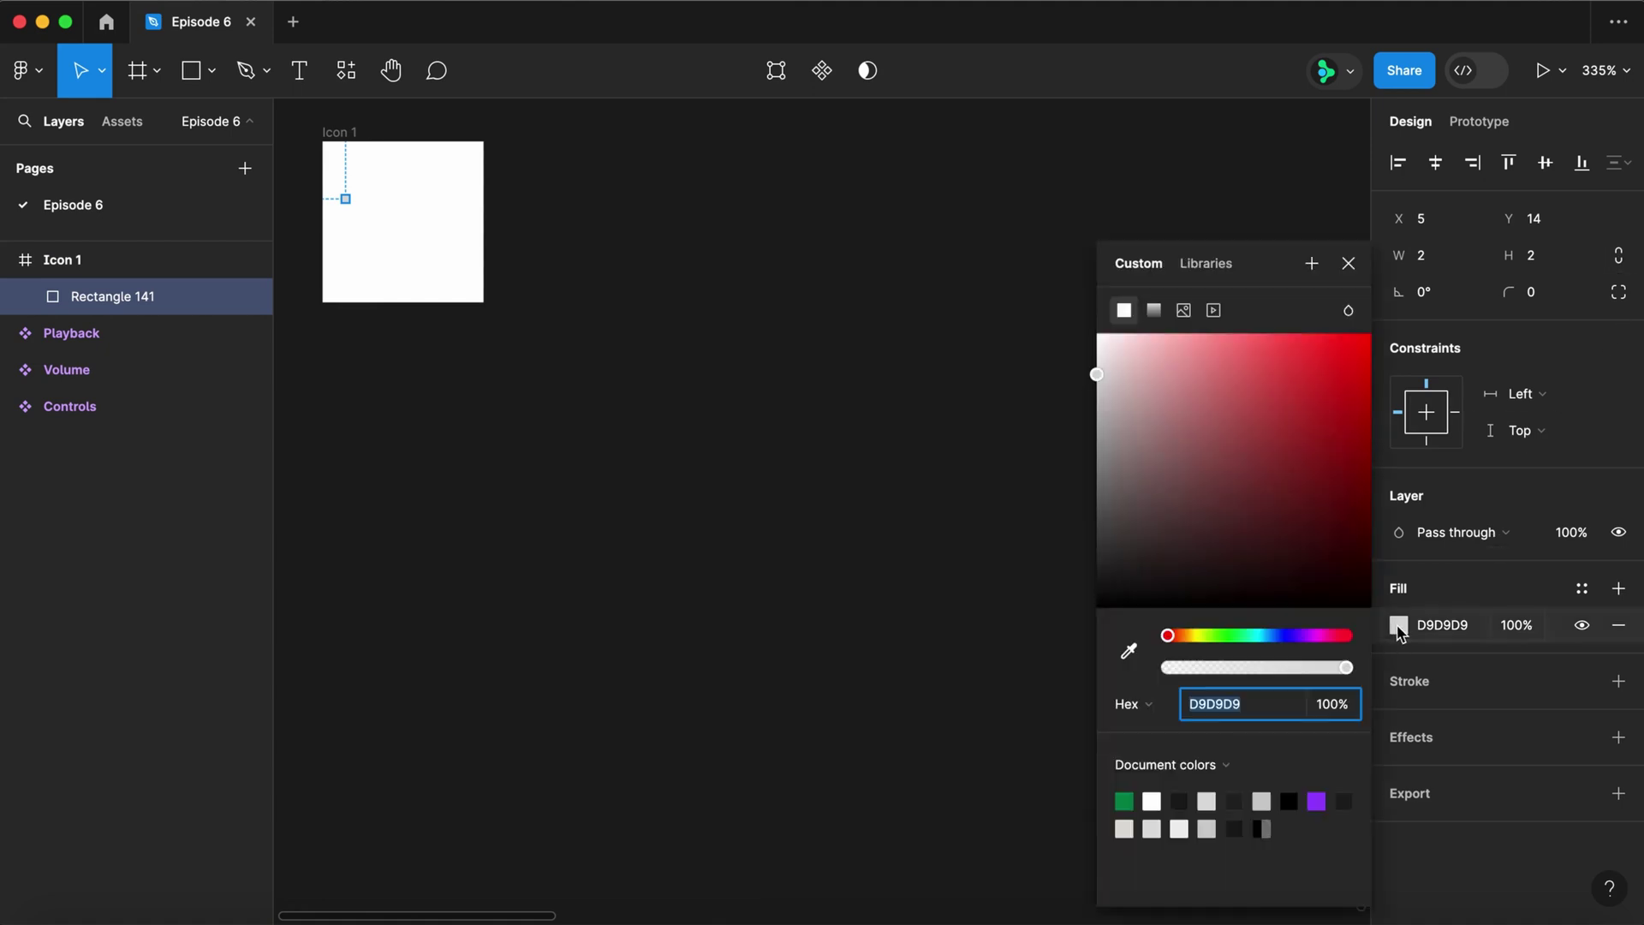
left_click(1128, 799)
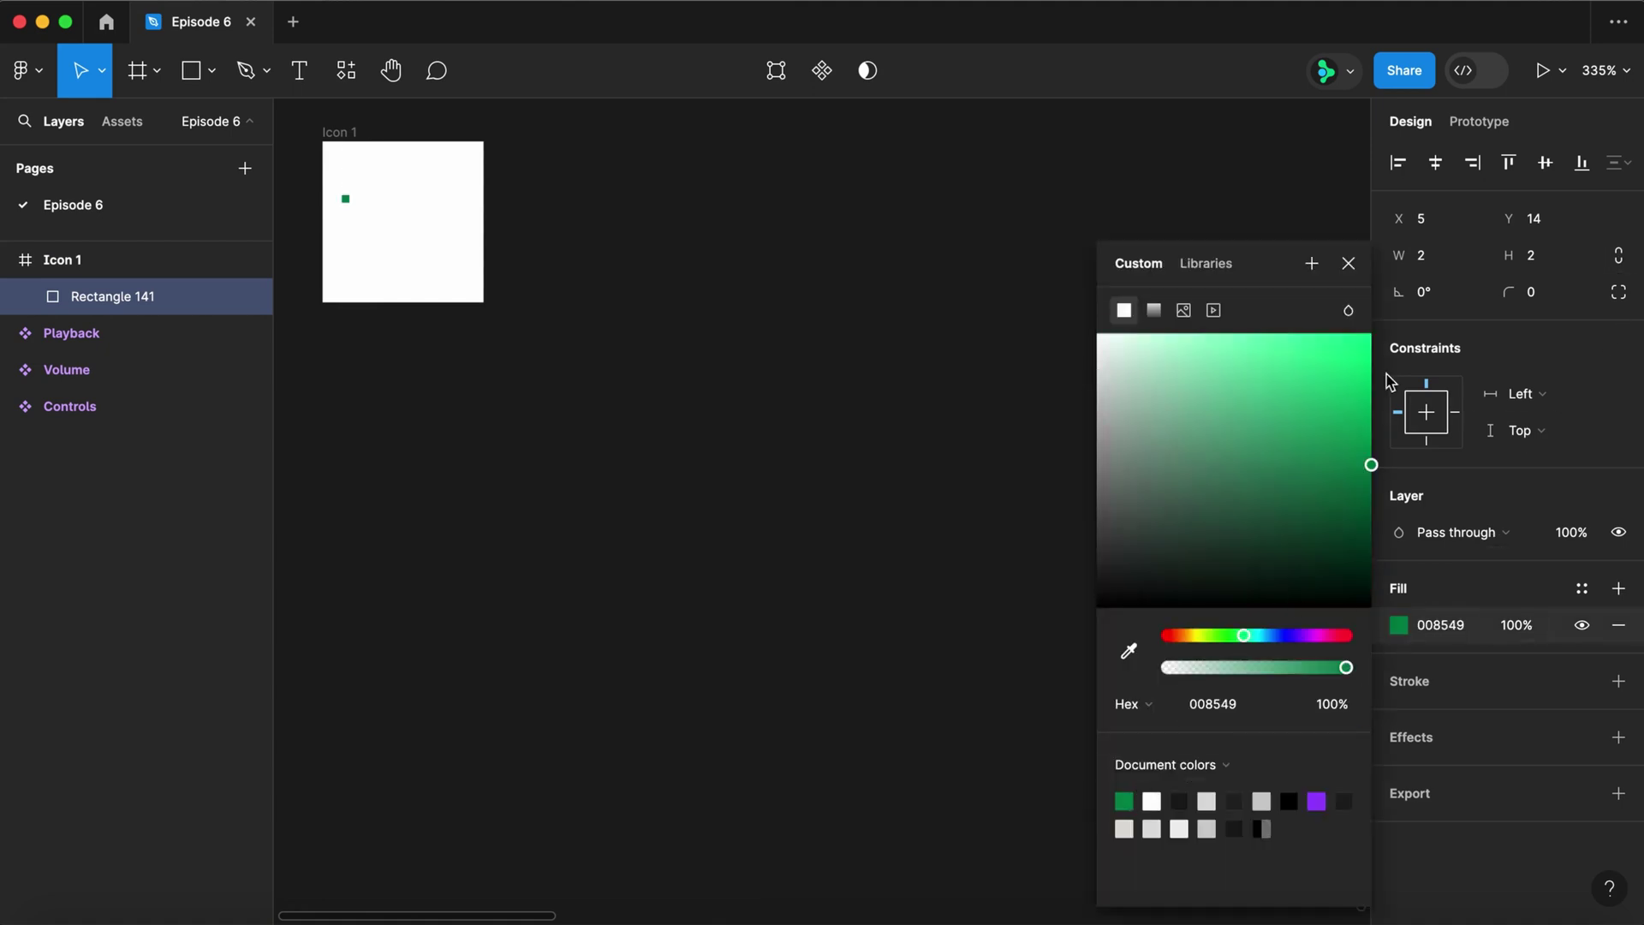
left_click(1349, 264)
double_click(106, 299)
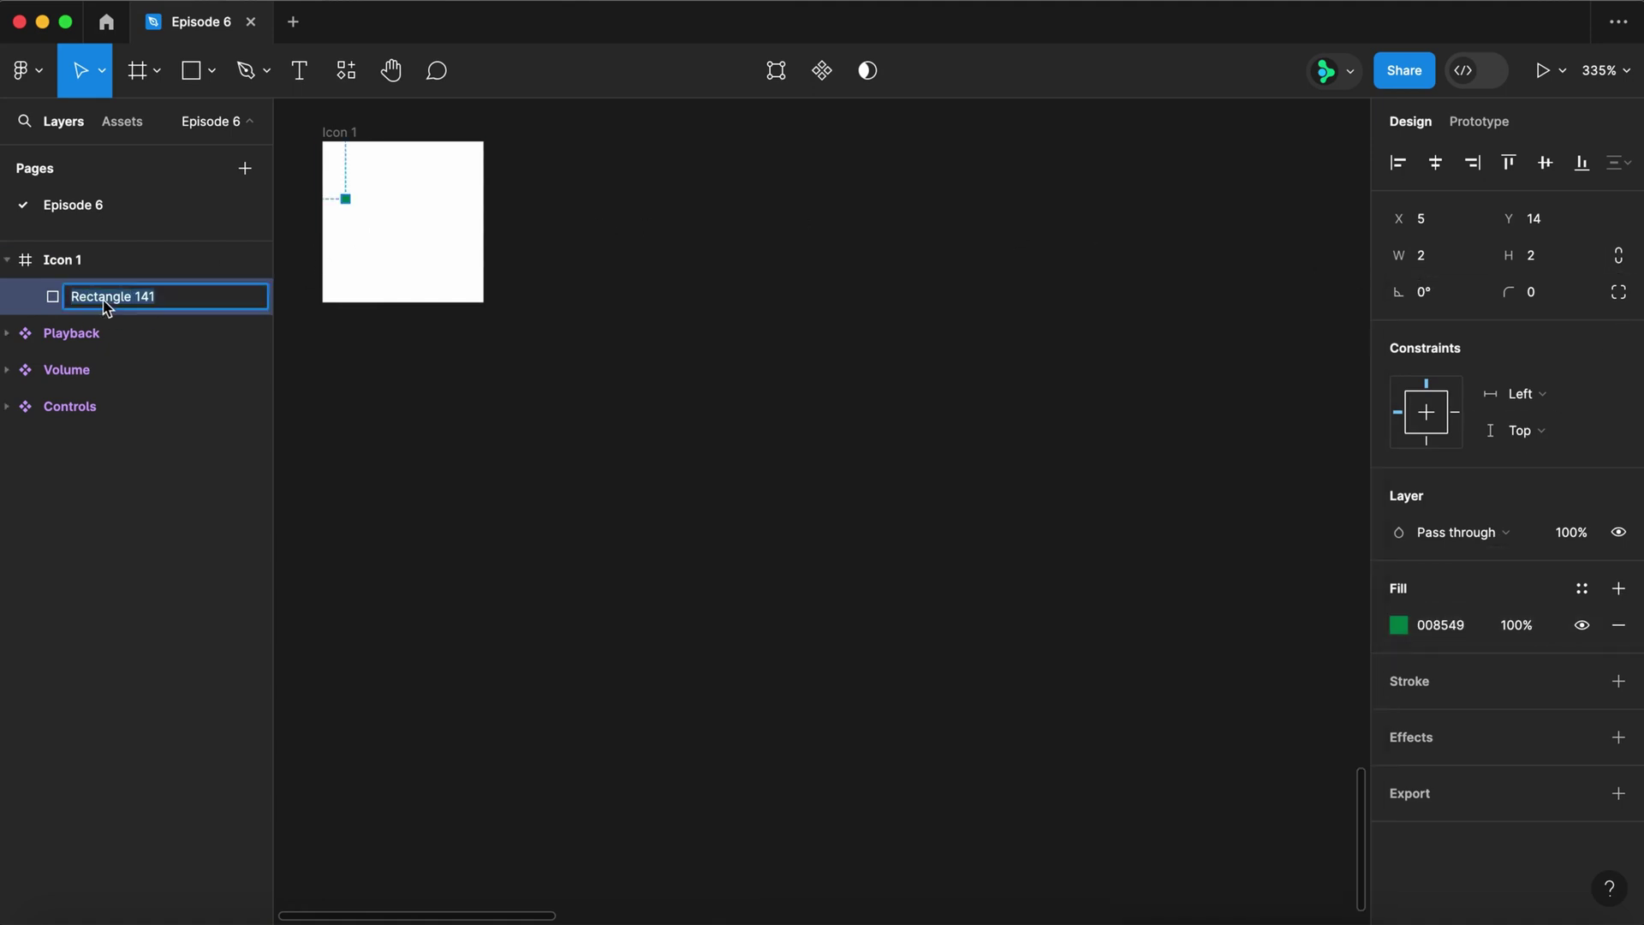
type("Bar 1")
key("Return")
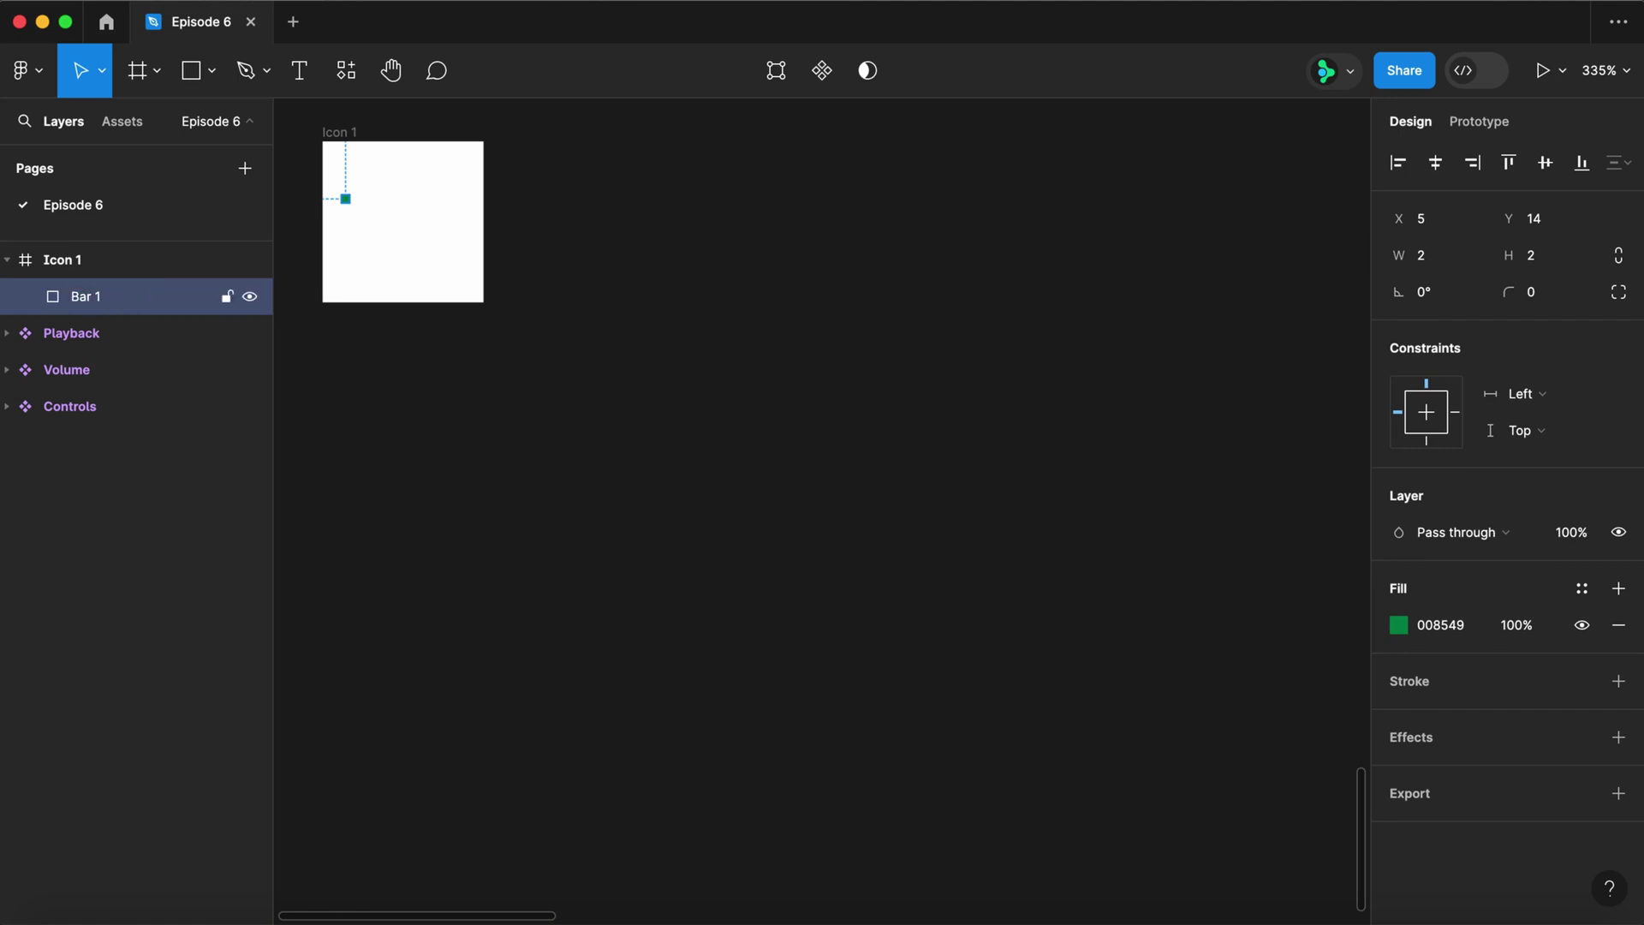
- Duplicate Bar 1 into five bars and wrap them in auto layout with spacing 3
left_click_drag(363, 205, 380, 208)
key("super+d")
key("super+d")
key("super+d")
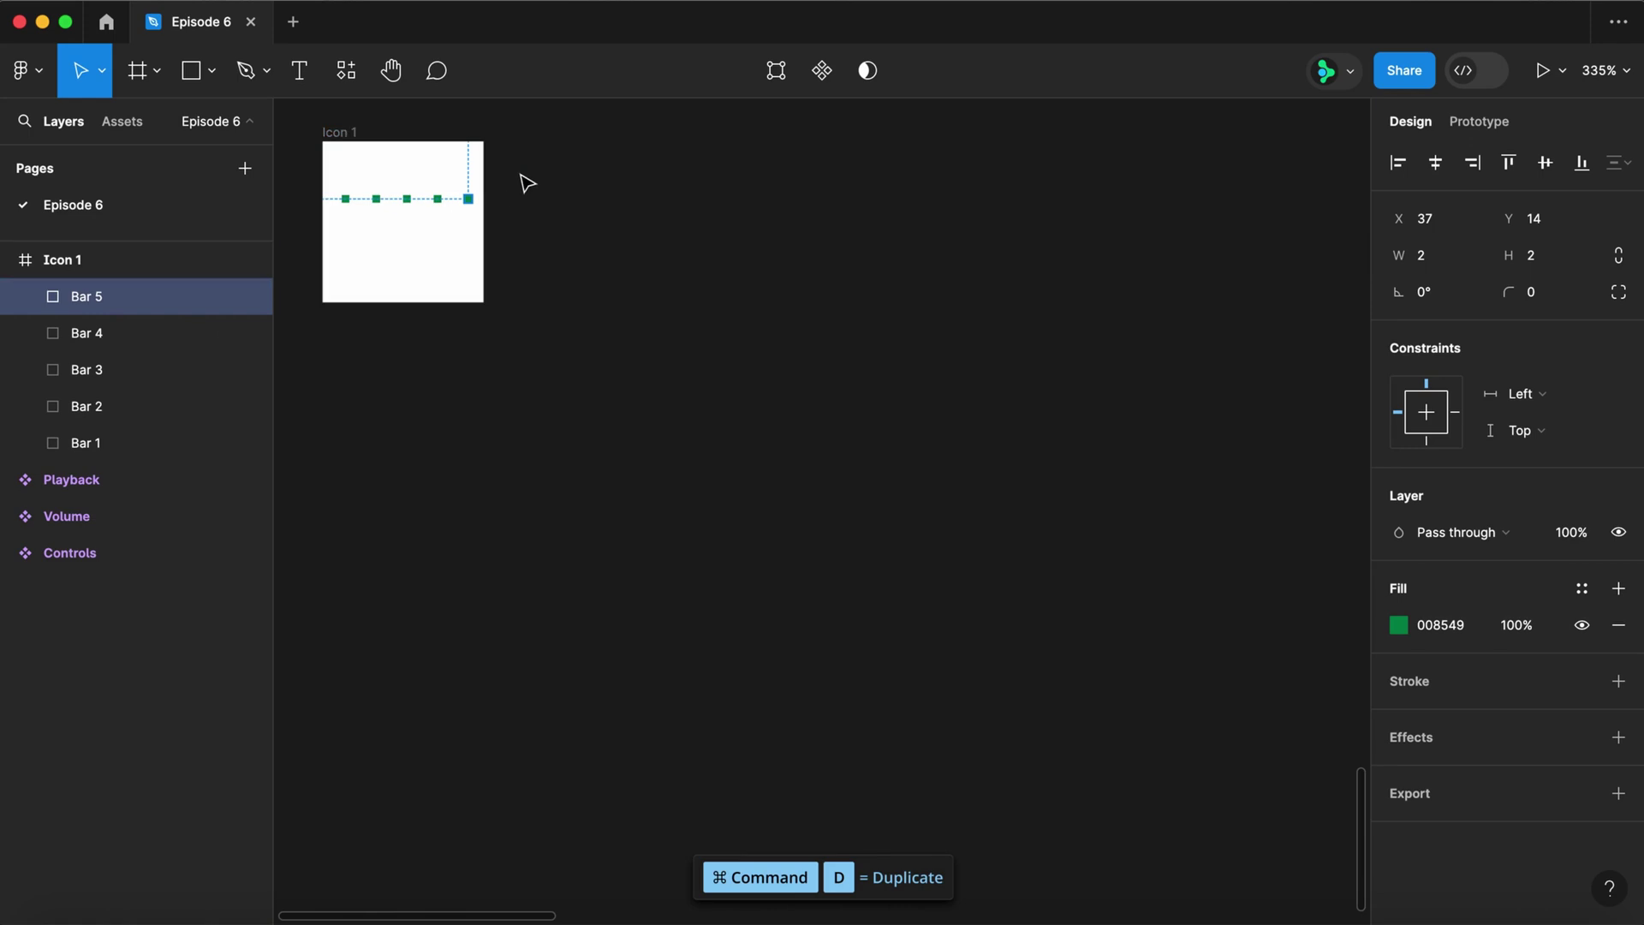
left_click_drag(517, 177, 332, 252)
key("shift+a")
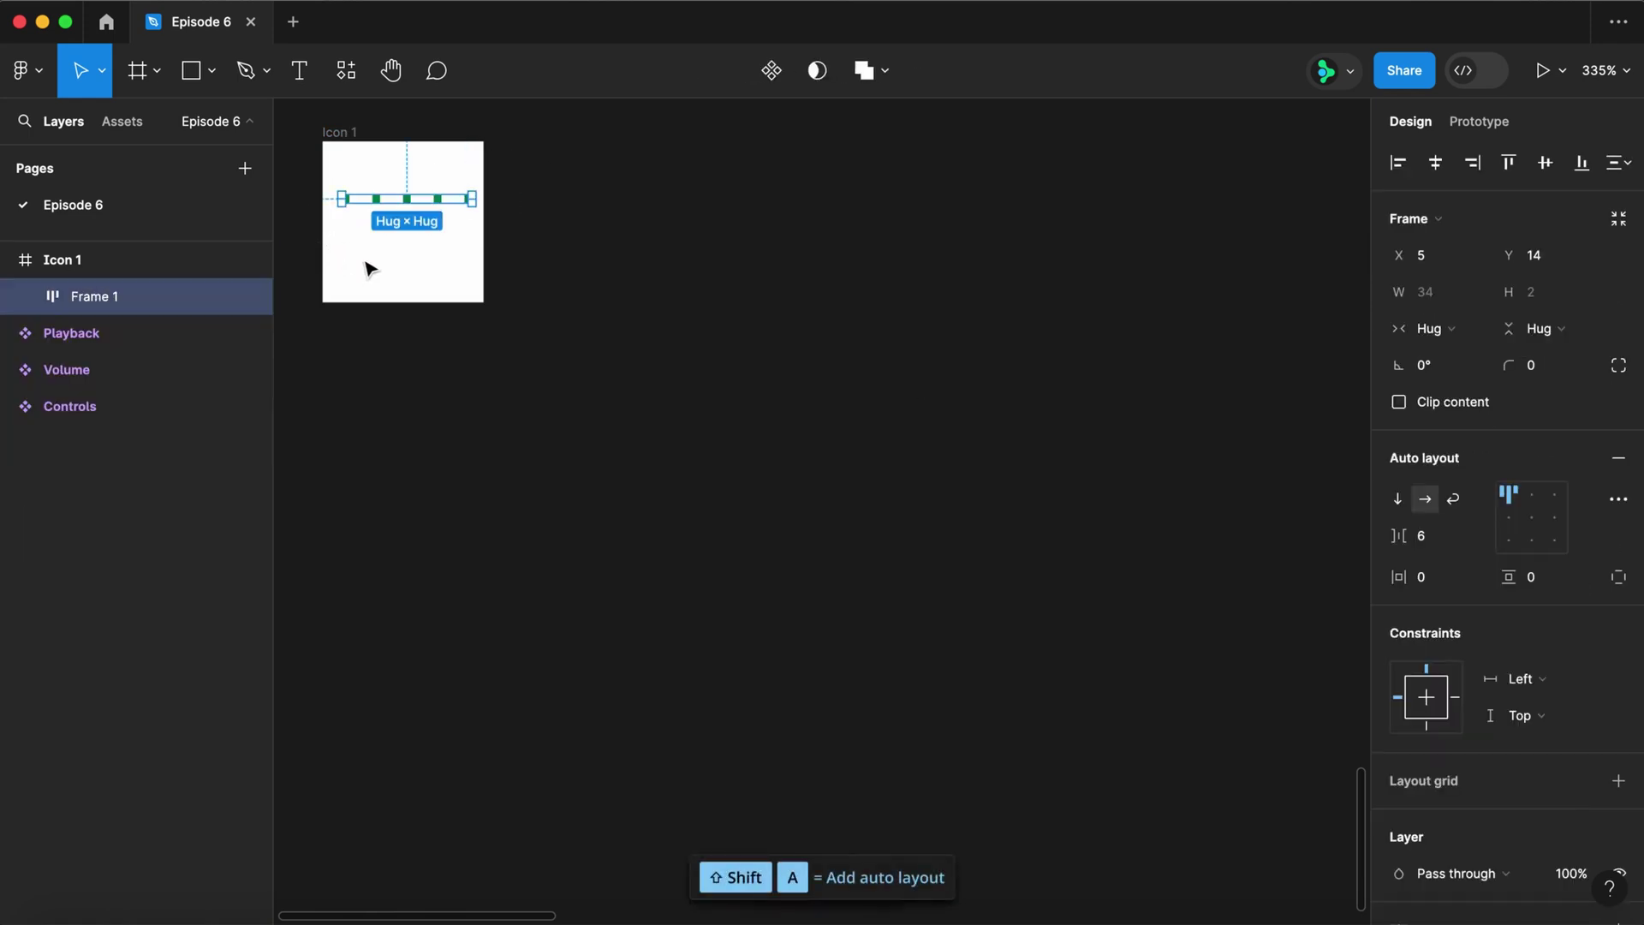
type("3")
key("Return")
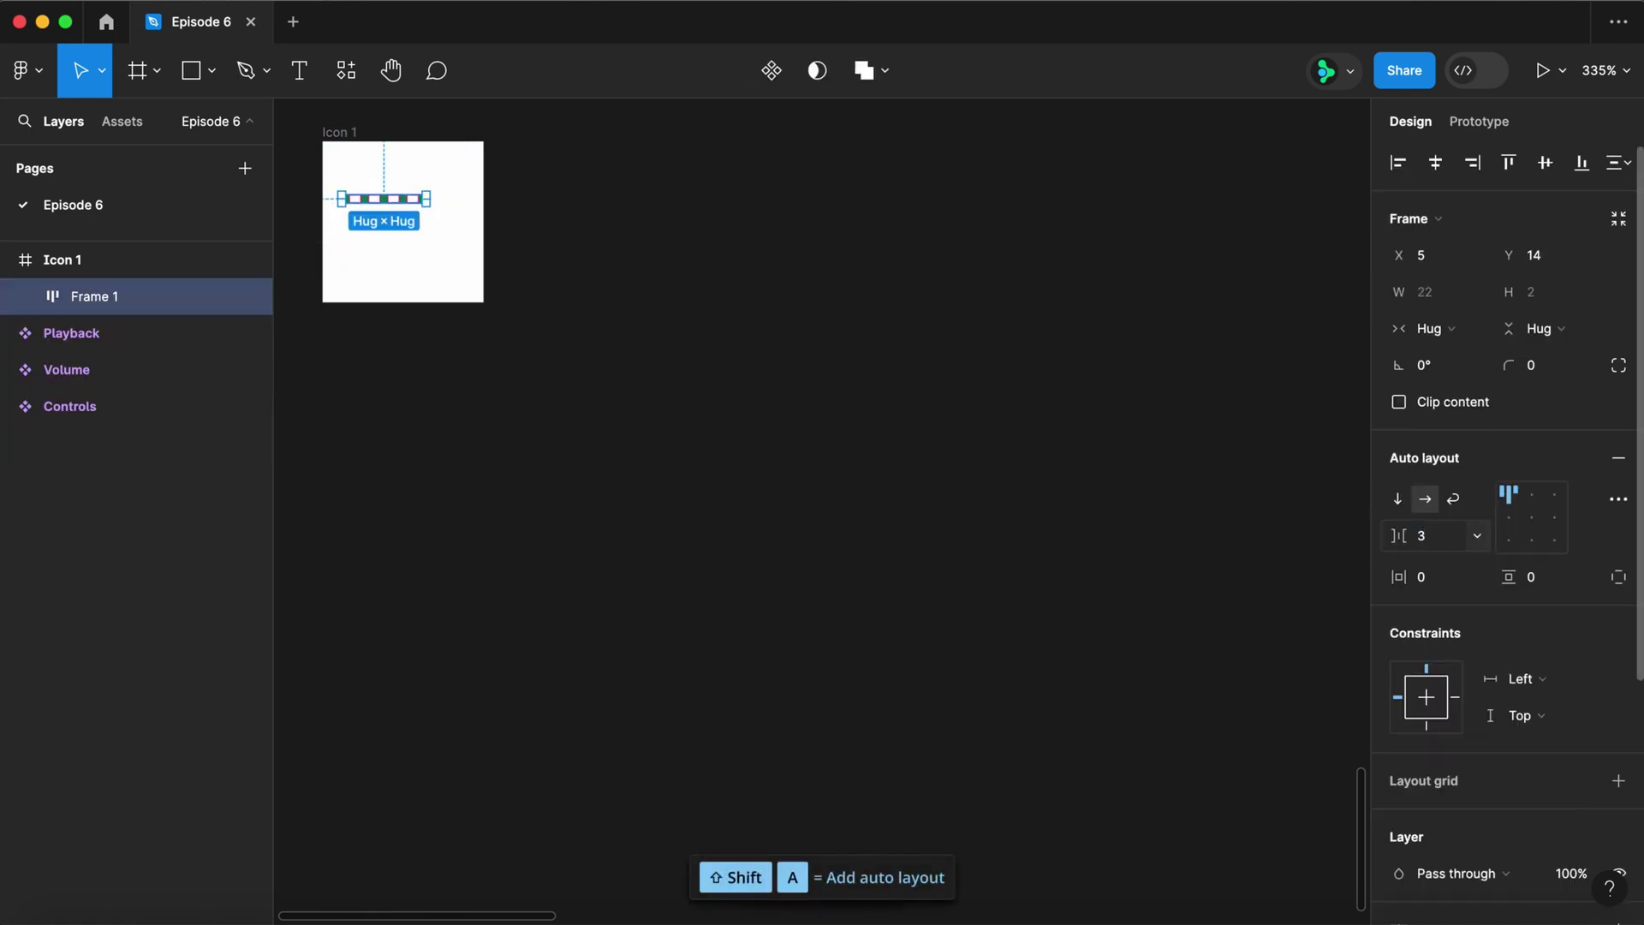
- Name the row Bars, centre it in Icon 1, and duplicate Icon 1 as Icon 2
double_click(101, 298)
key("Return")
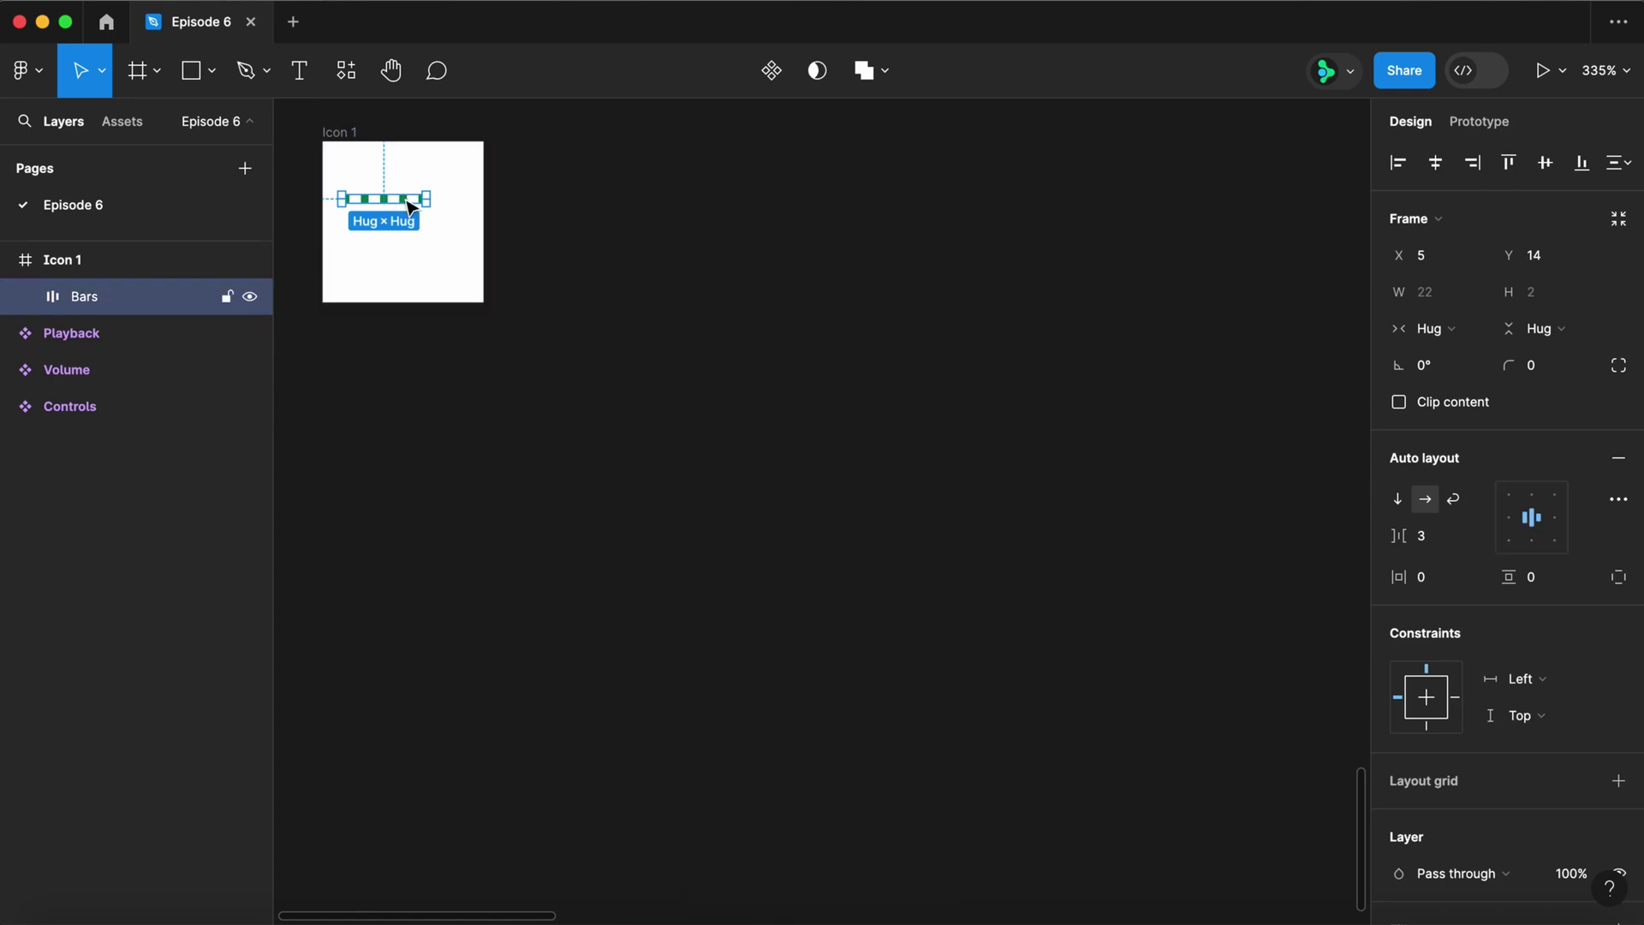
left_click_drag(410, 207, 428, 231)
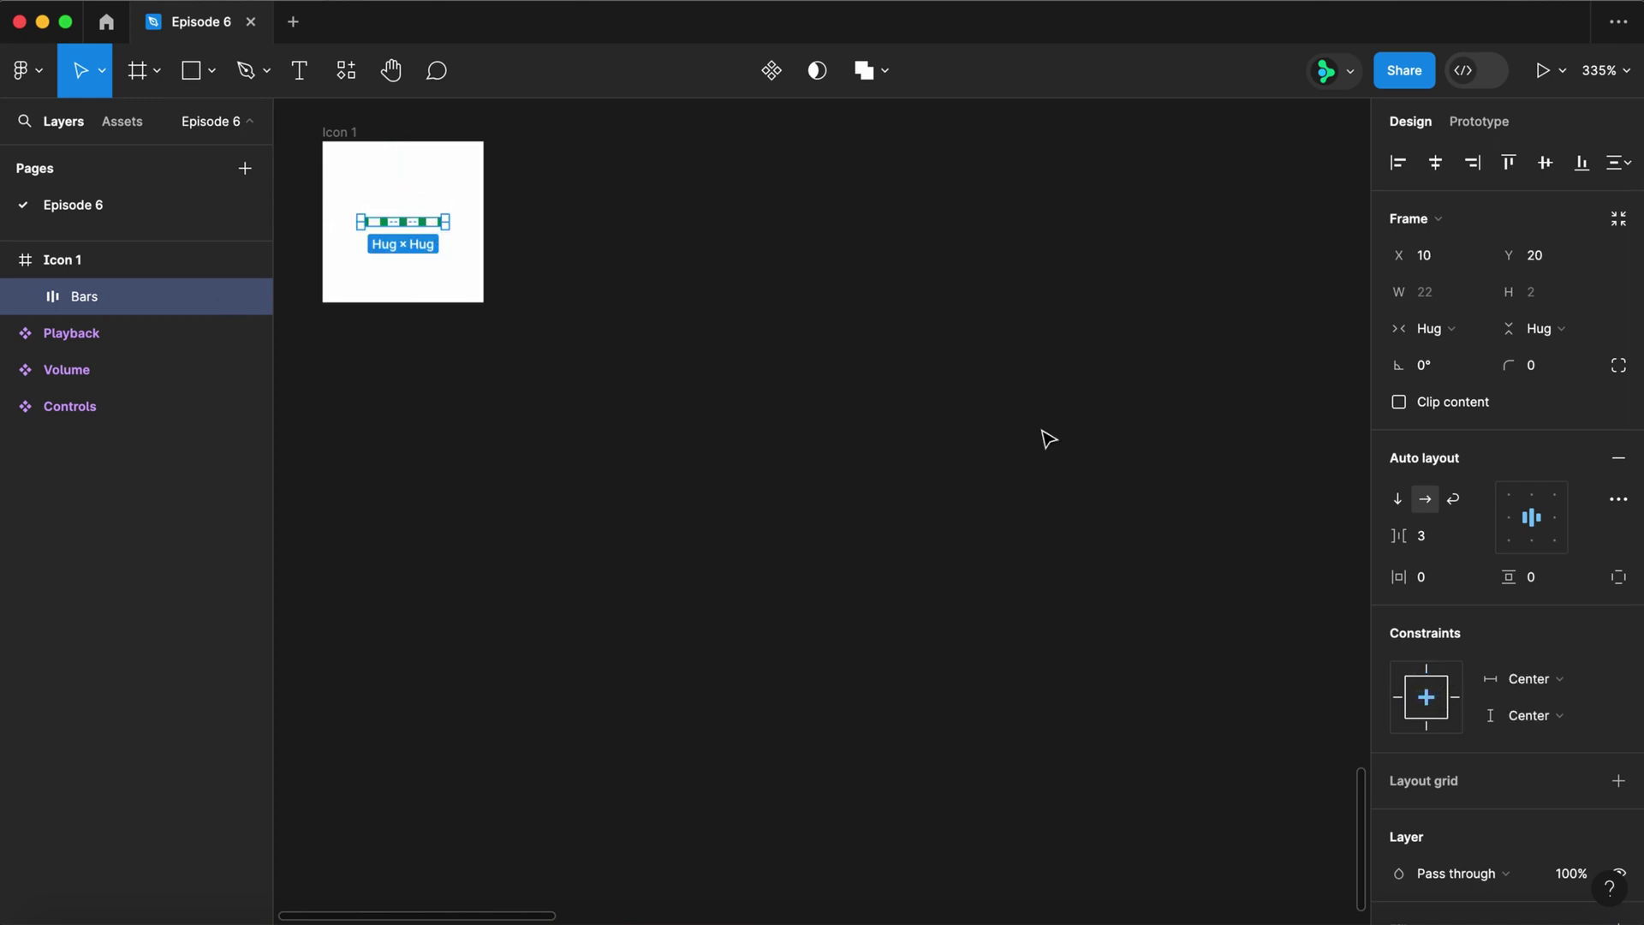
left_click_drag(353, 139, 561, 146)
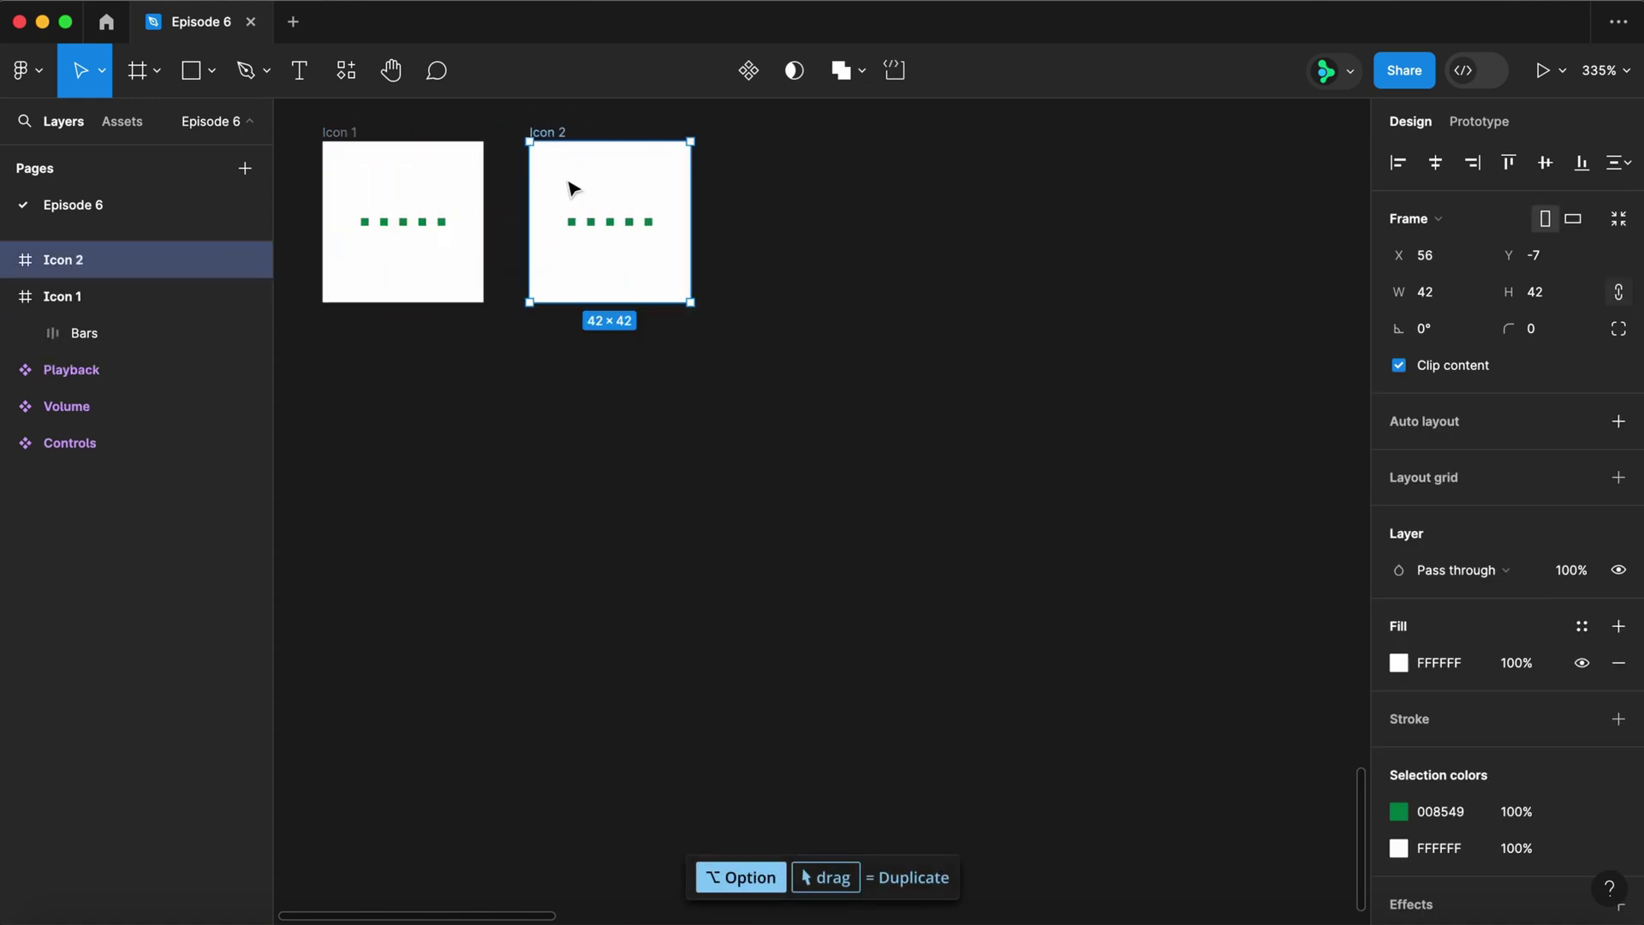
- Set Icon 2's first three bars to heights 4, 14 and 18
left_click(573, 224, "super")
left_click(1554, 258)
type("4")
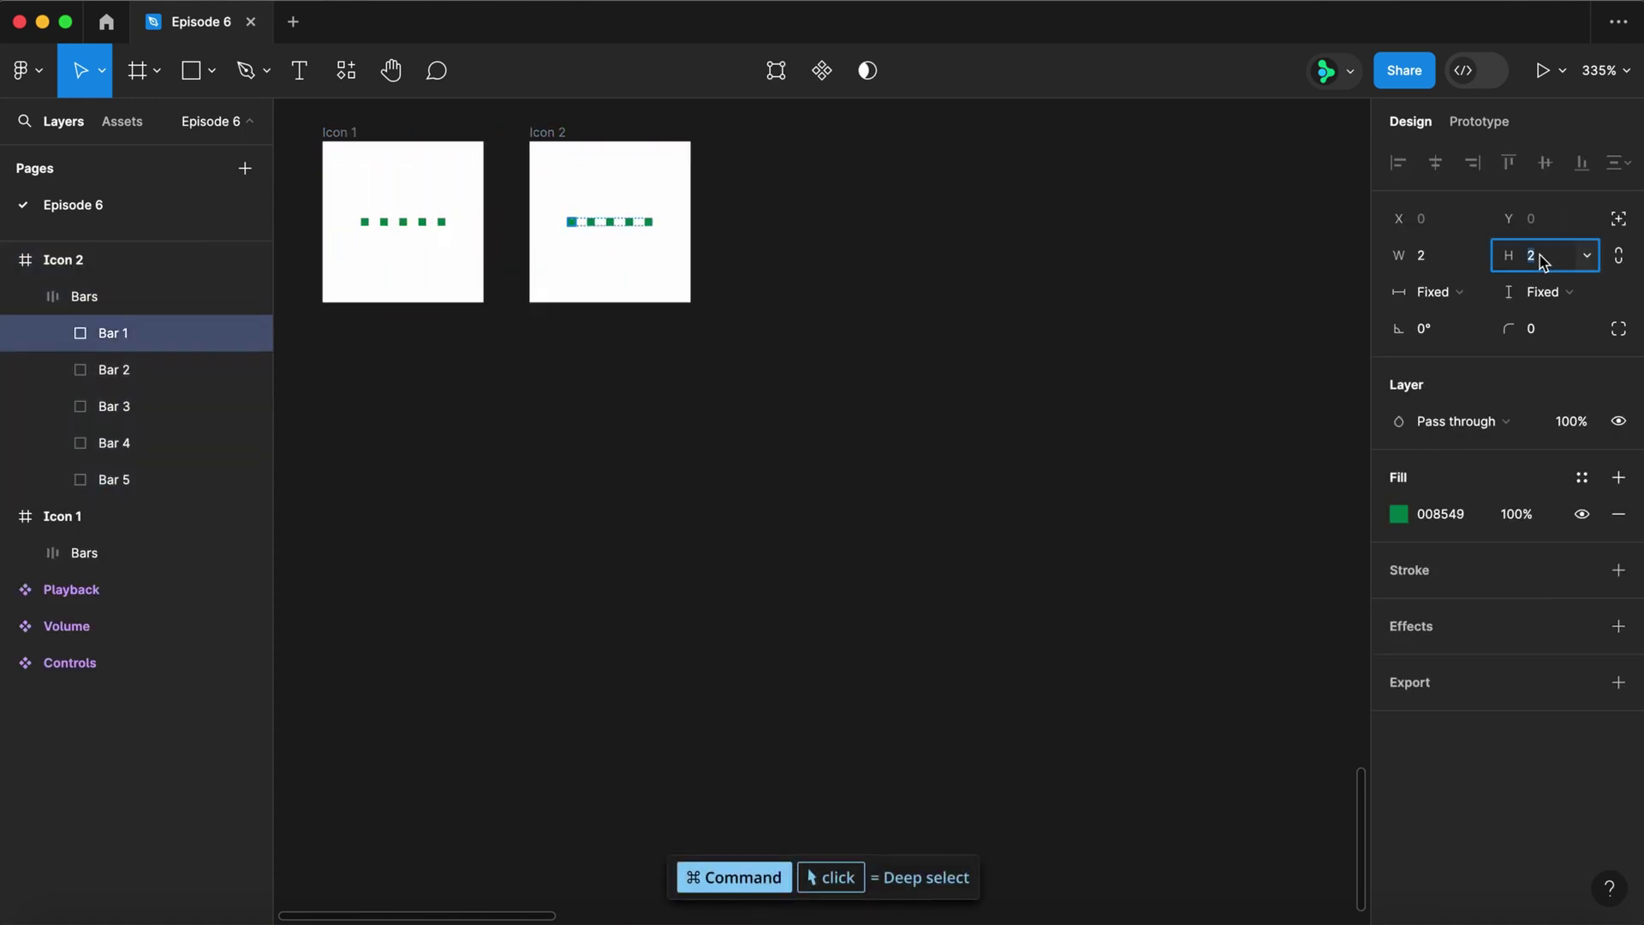
key("Return")
left_click(599, 229, "super")
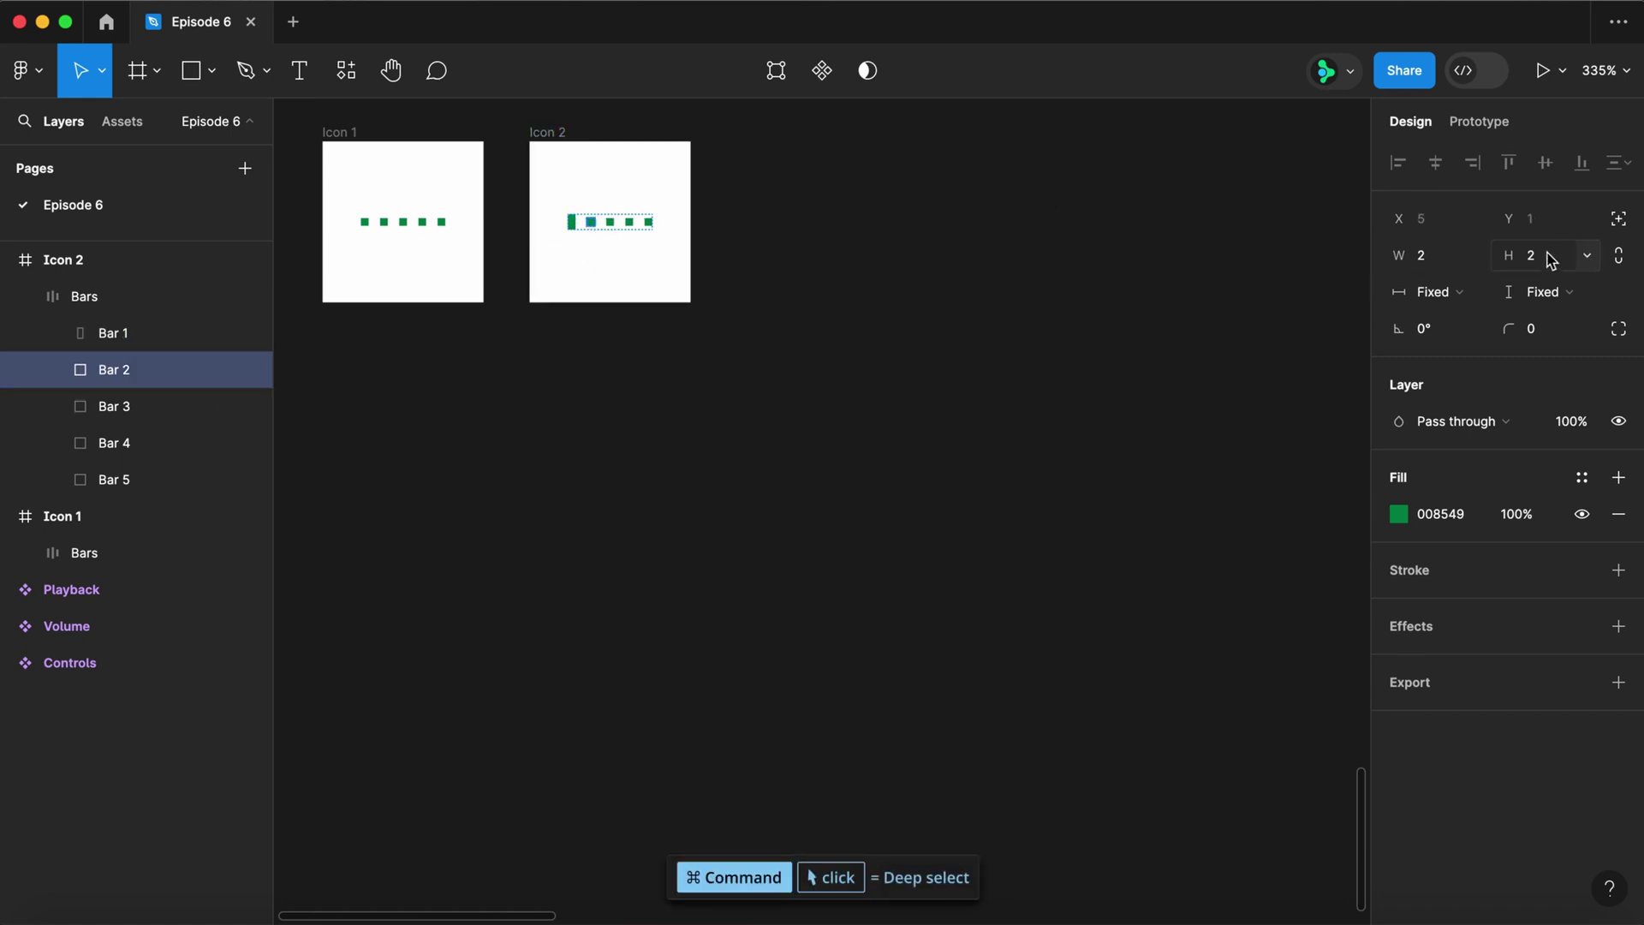
left_click(1538, 260)
type("14")
key("Return")
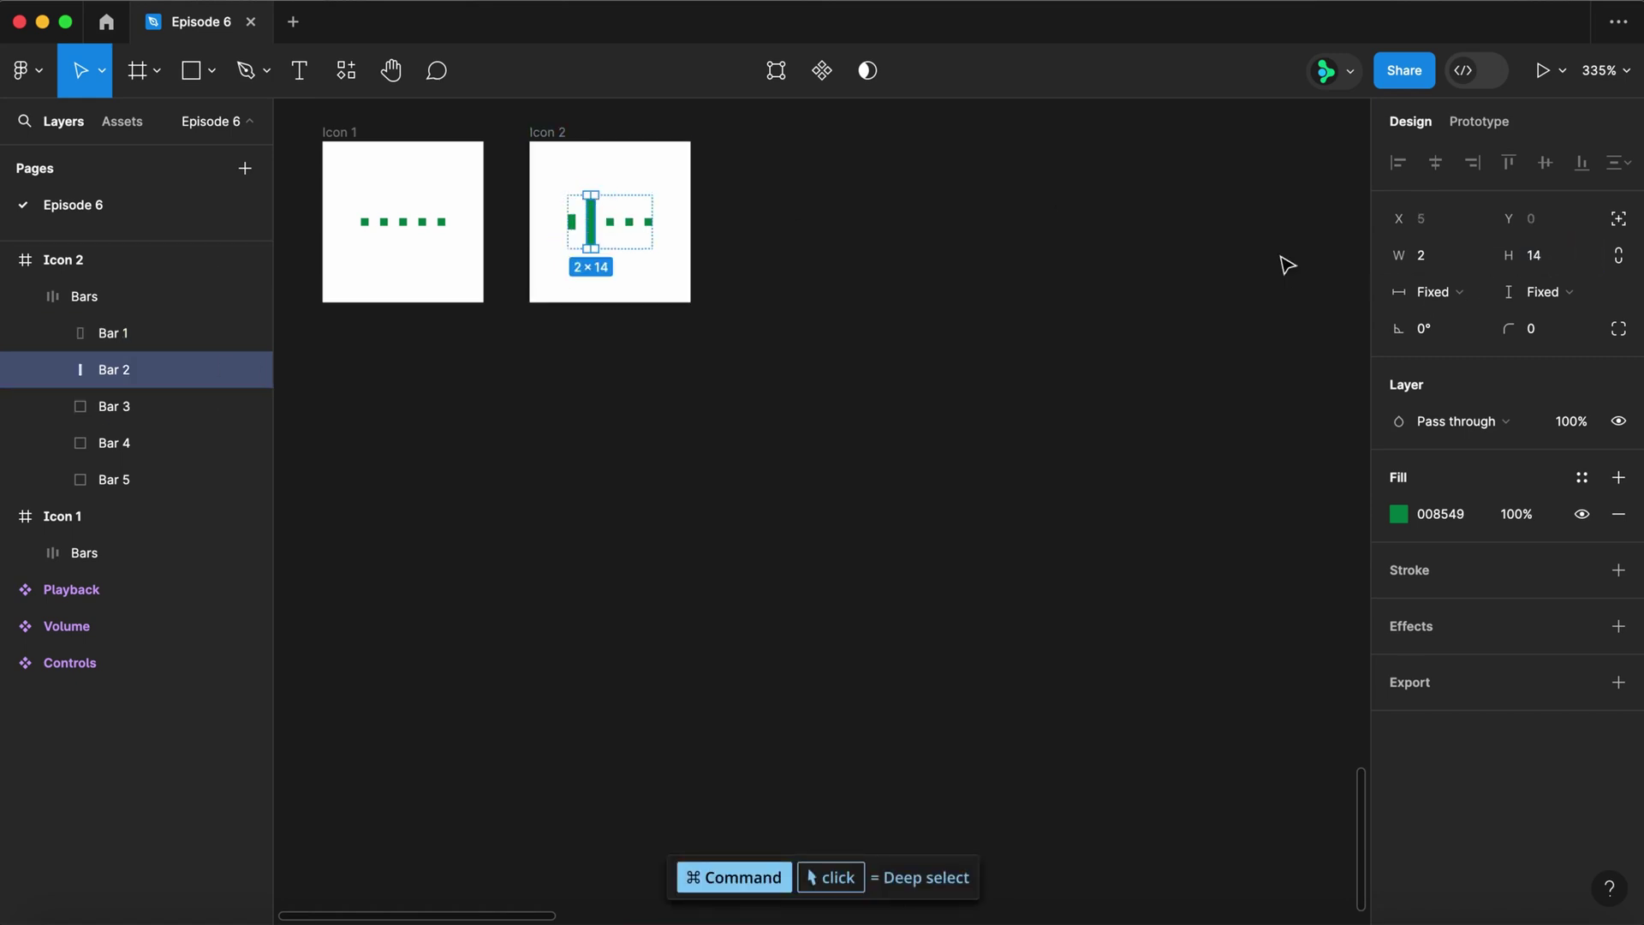
left_click(610, 222, "super")
left_click(1542, 260)
type("18")
key("Return")
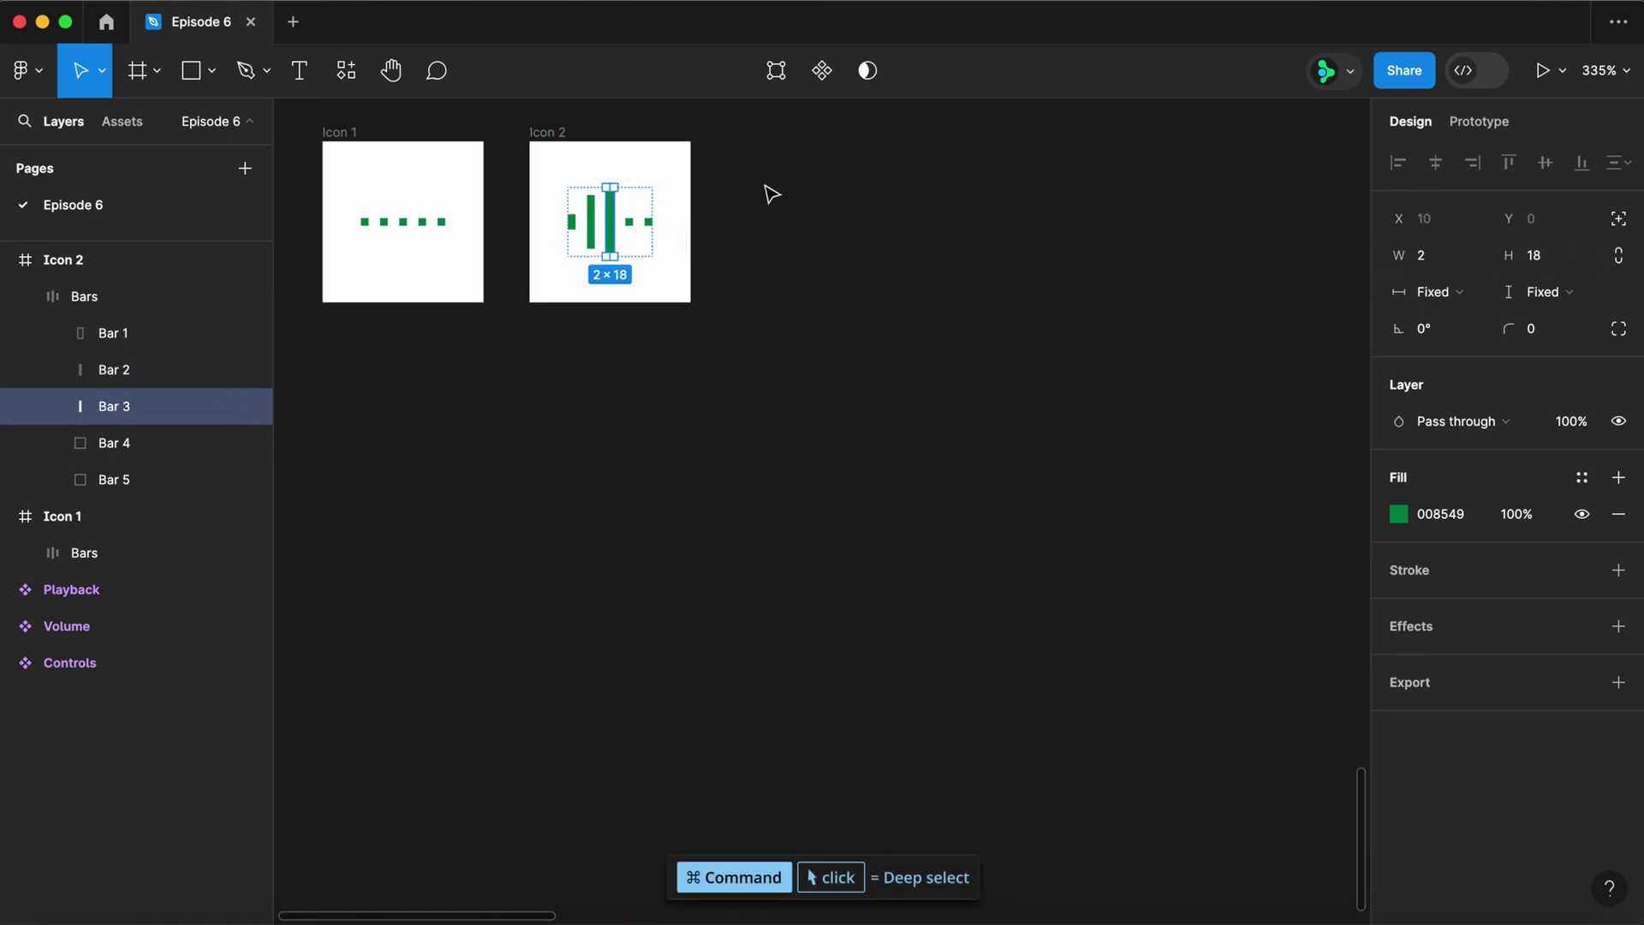
- Set Icon 2's Bar 4 to height 14 and Bar 5 to height 8
left_click(630, 222, "super")
left_click(1541, 259)
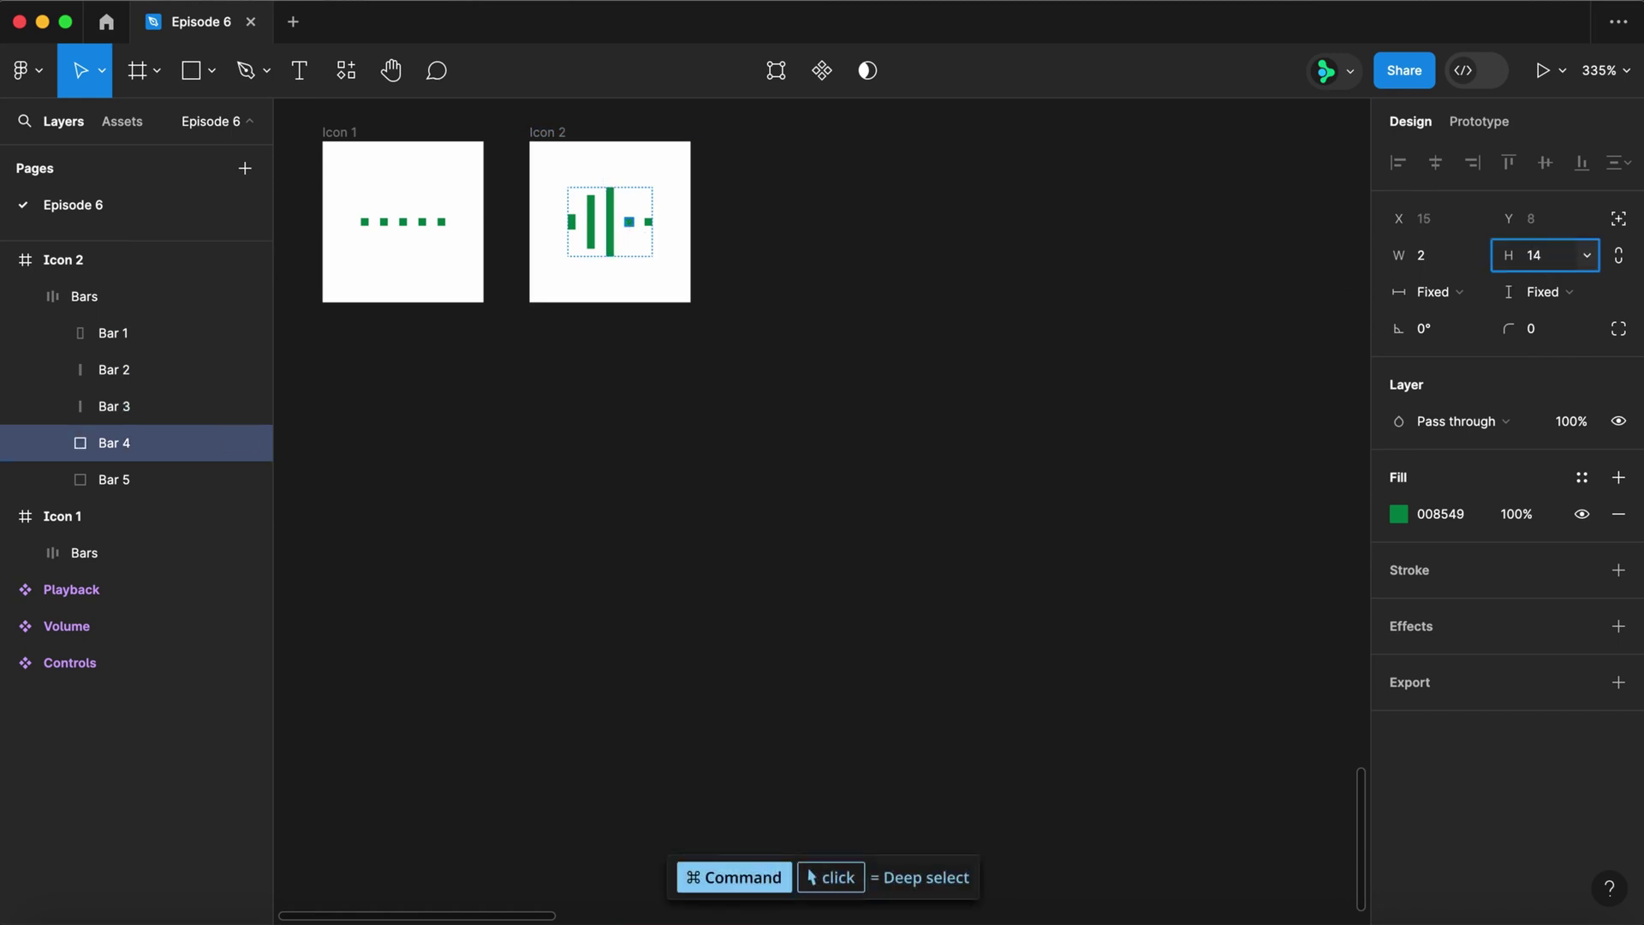
type("14")
key("Return")
left_click(649, 221, "super")
left_click(1548, 265)
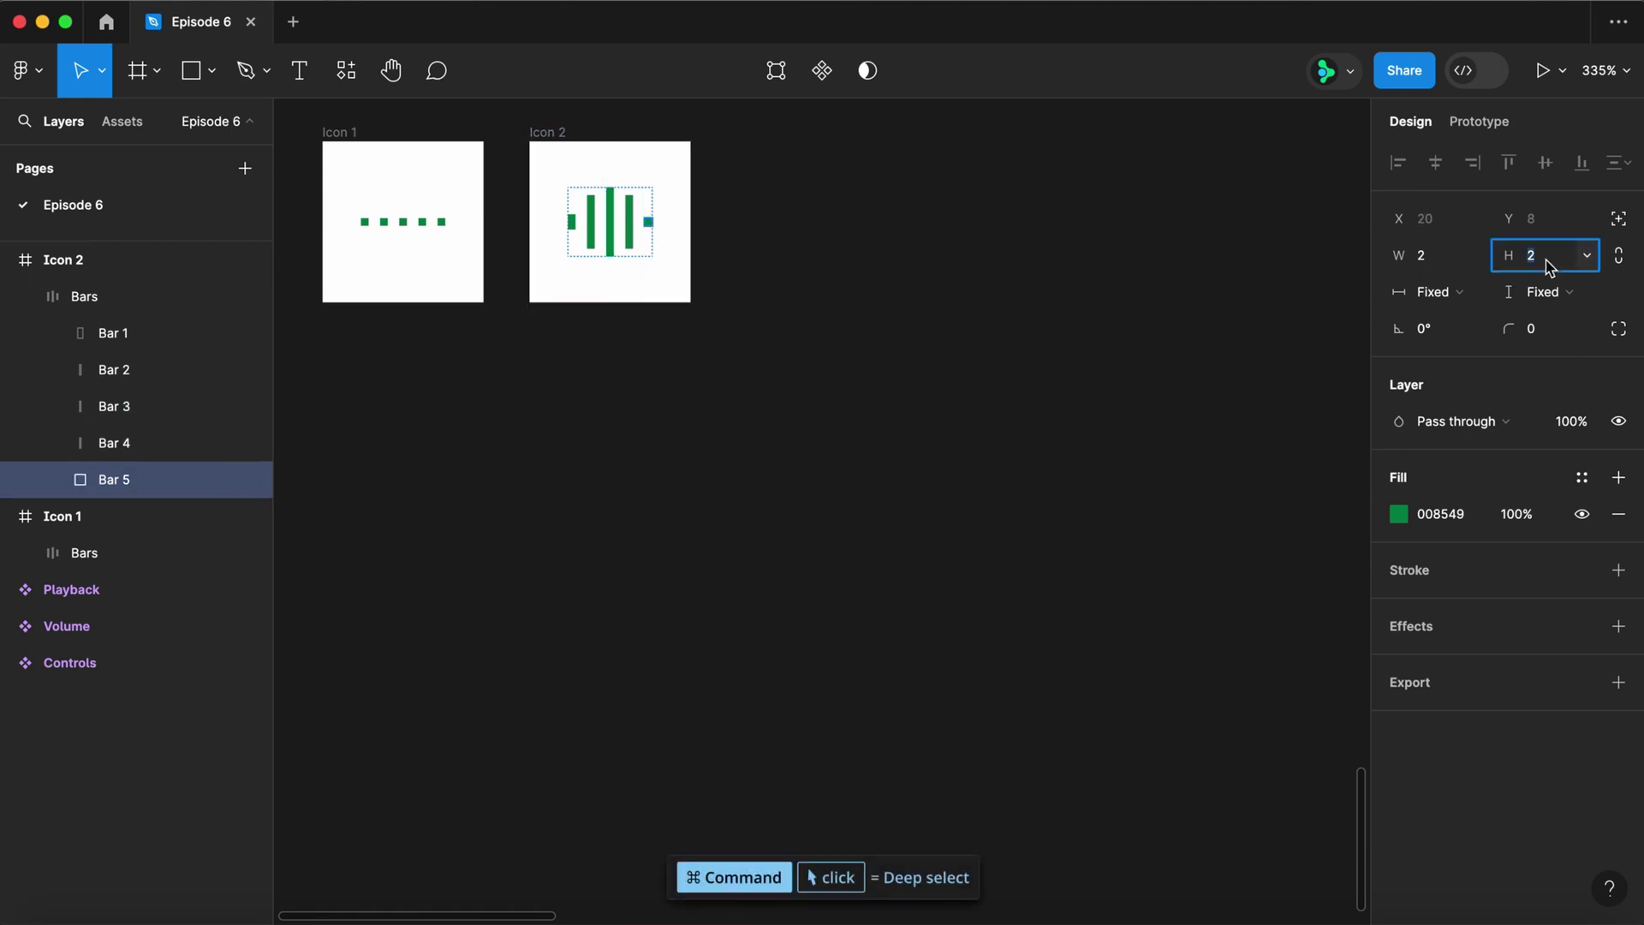
type("8")
key("Return")
left_click(544, 133)
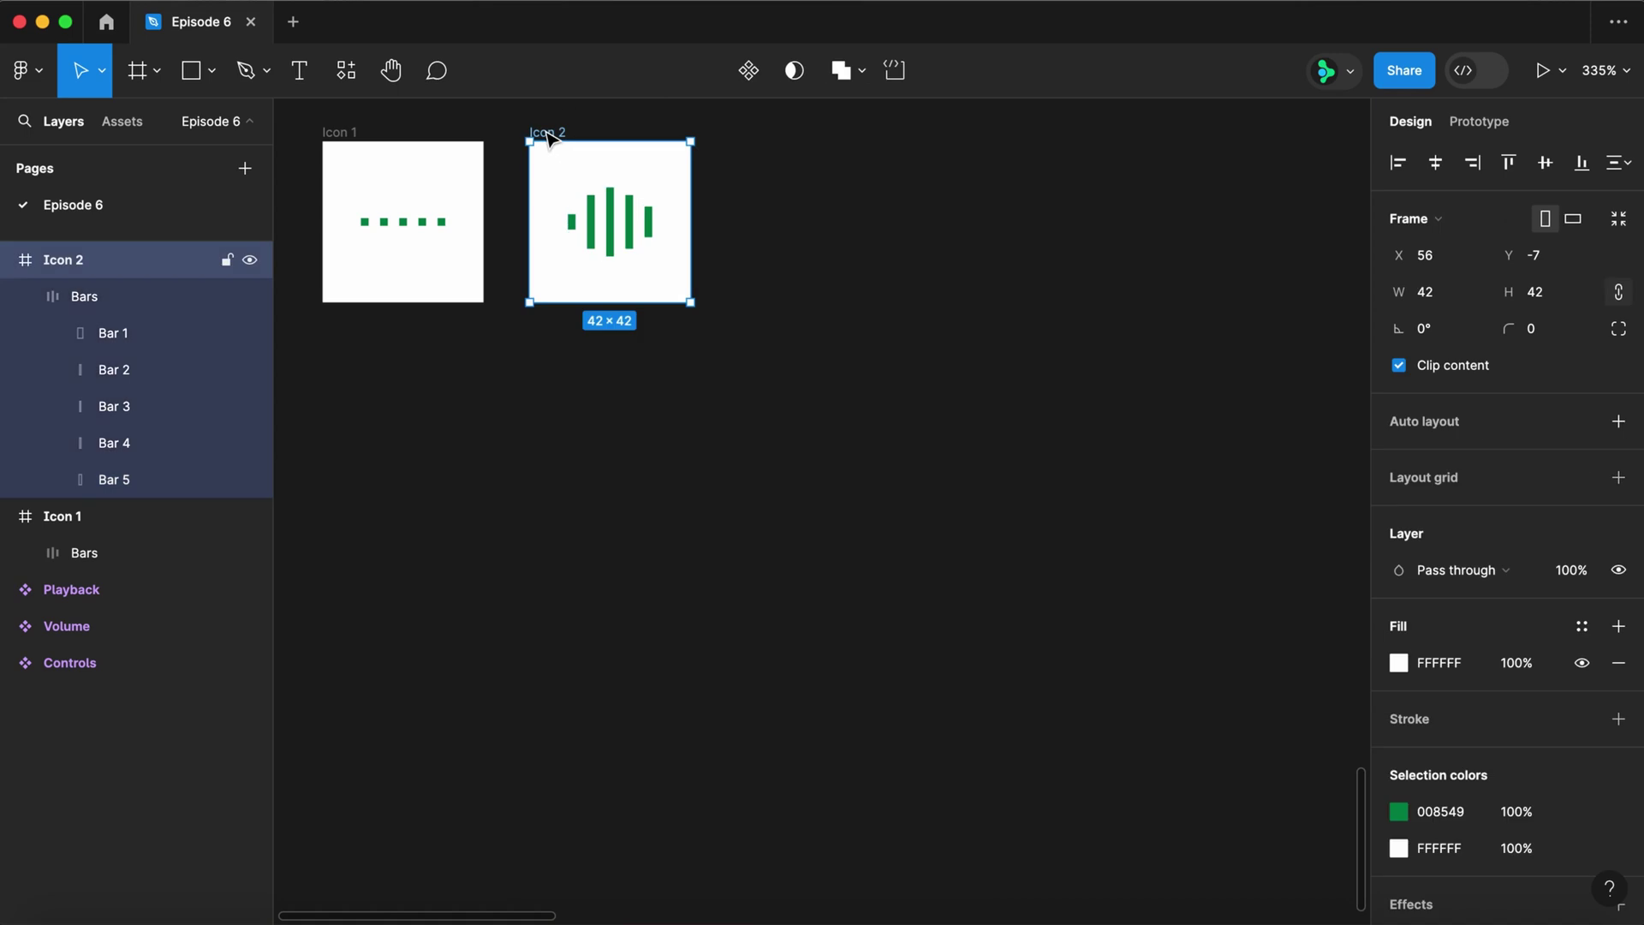
- Duplicate Icon 2 as Icon 3 and change its bar heights to 22 and 12
left_click_drag(548, 137, 754, 126)
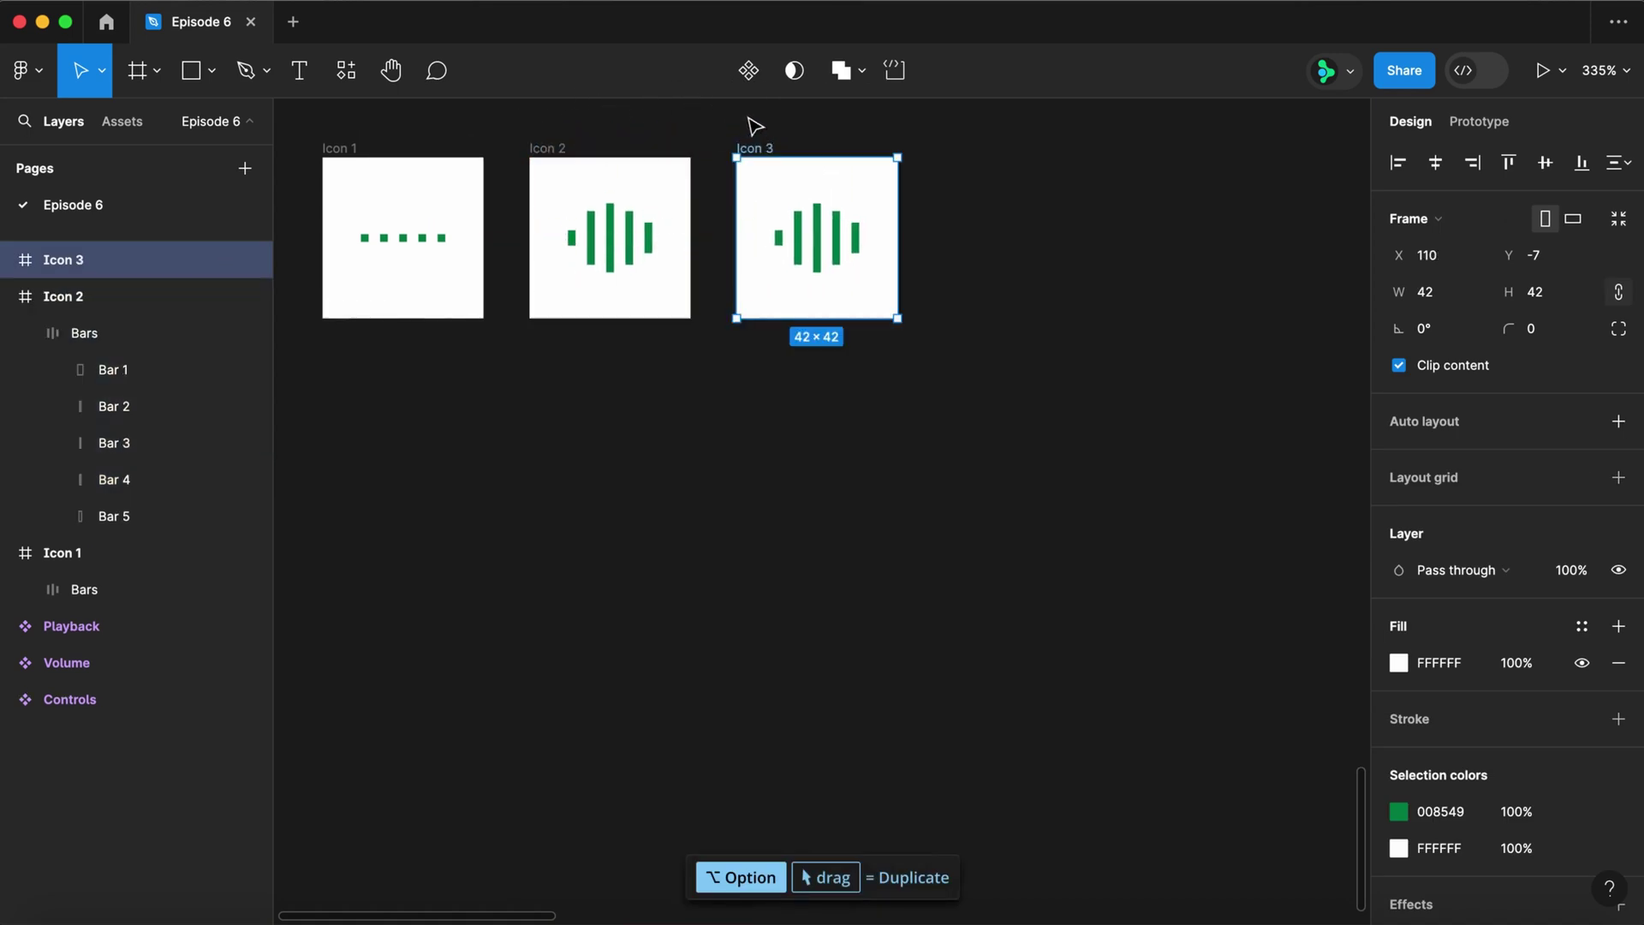
left_click(778, 238, "super")
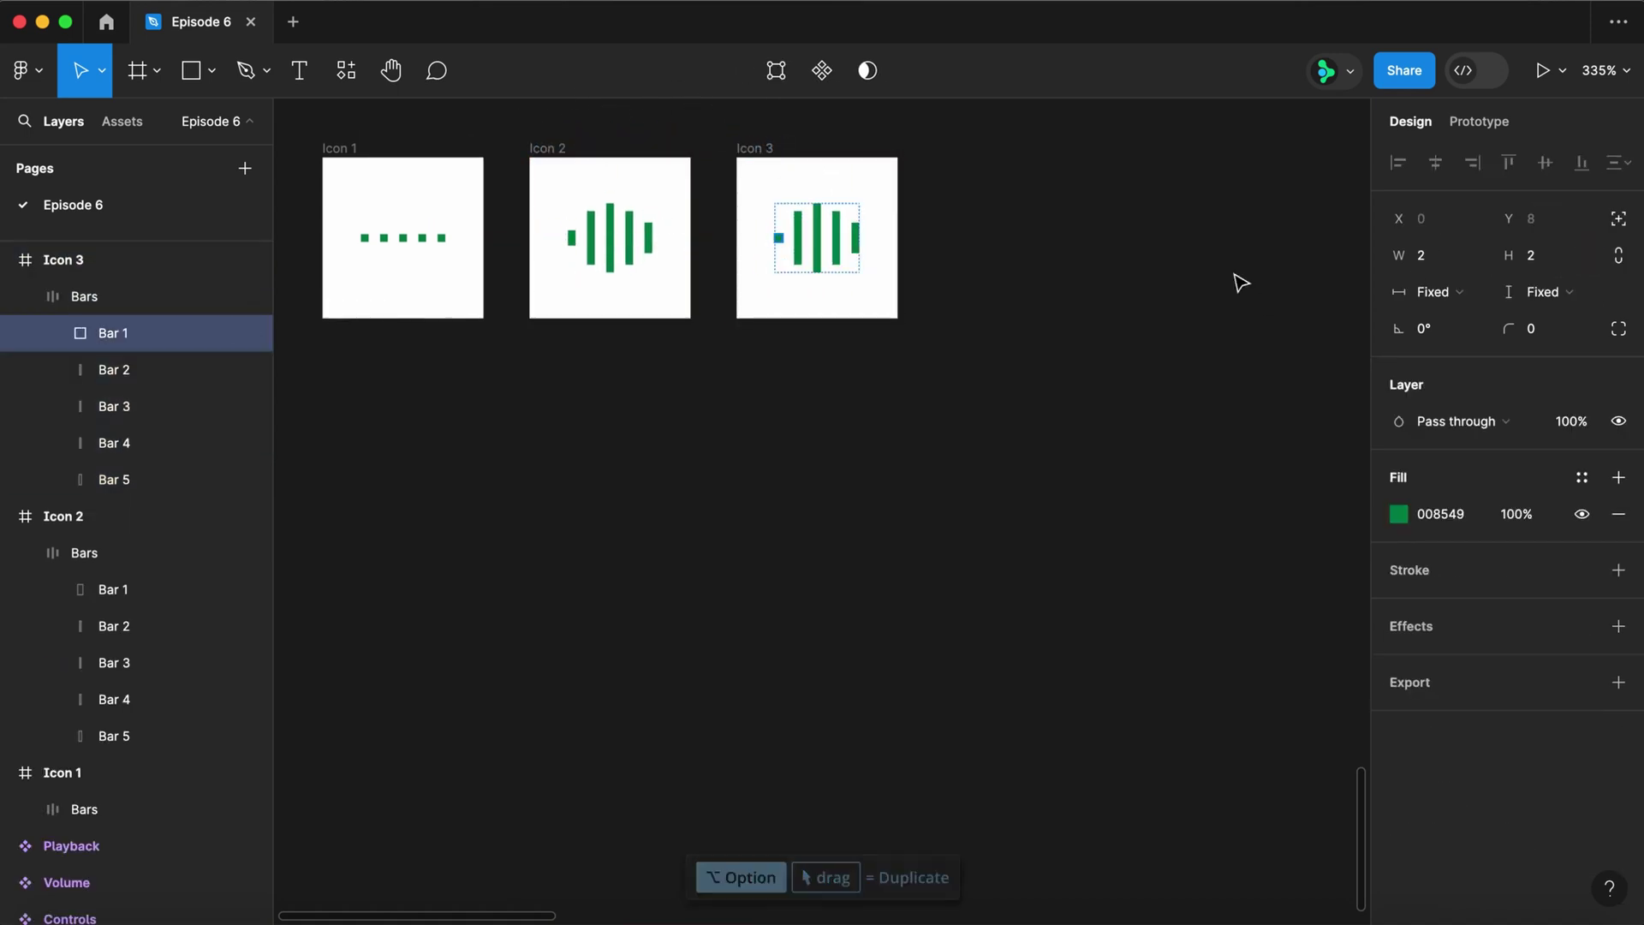
key("Tab")
key("Tab")
left_click(1549, 255)
type("2")
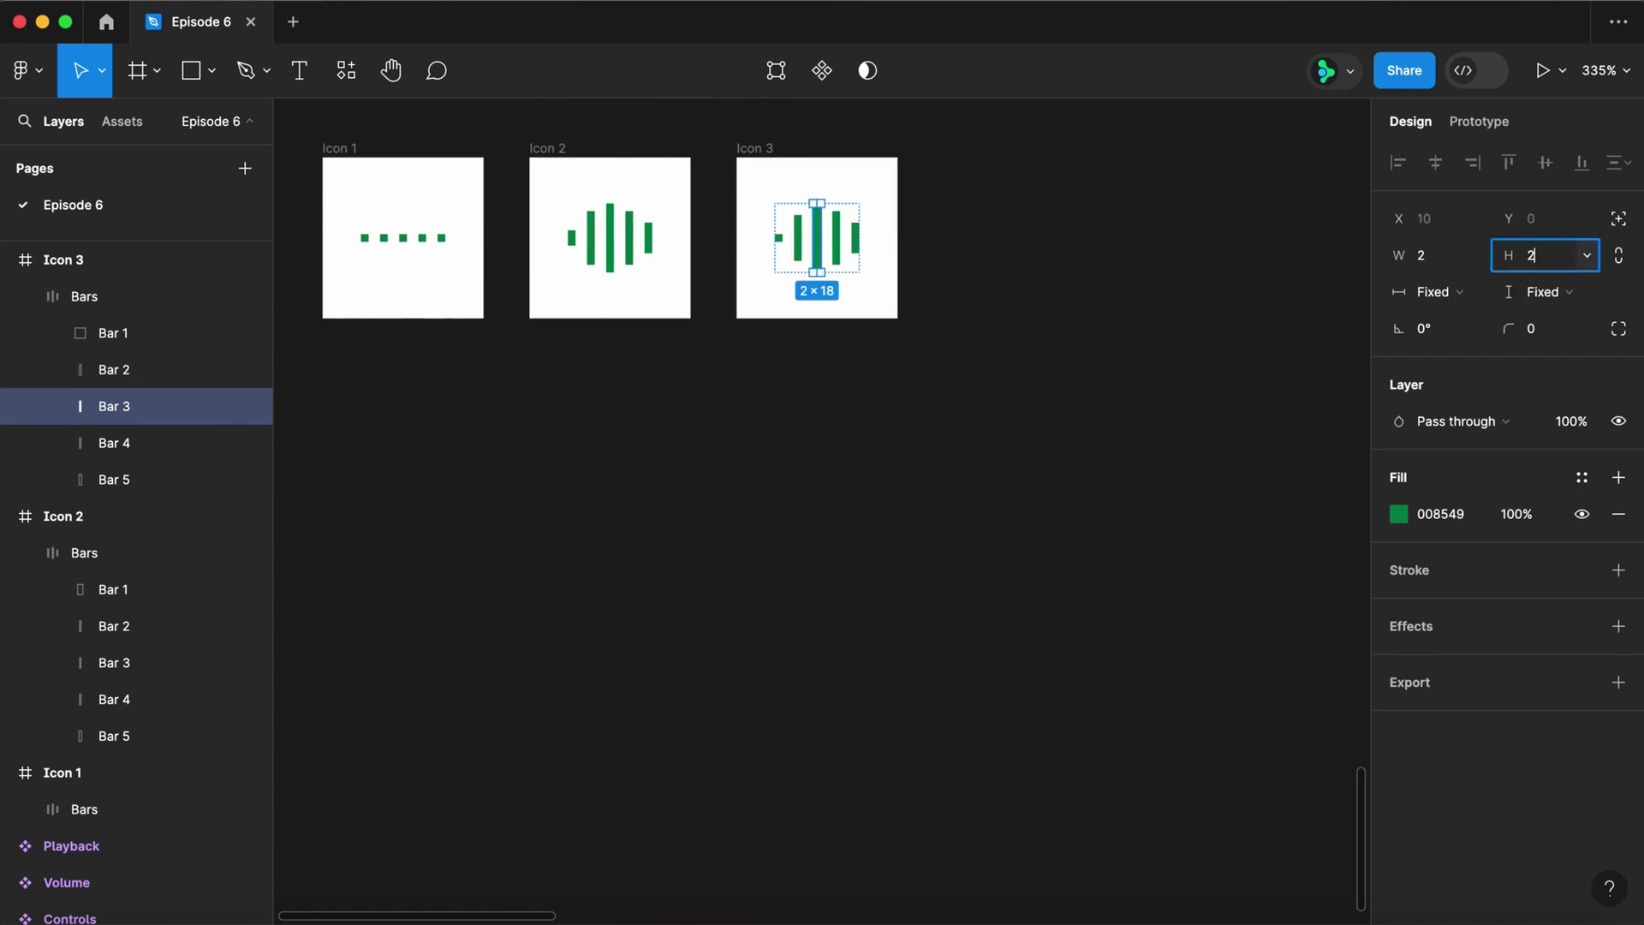
type("2")
key("Return")
key("Tab")
left_click(1550, 257)
type("12")
key("Return")
key("Tab")
left_click(1550, 257)
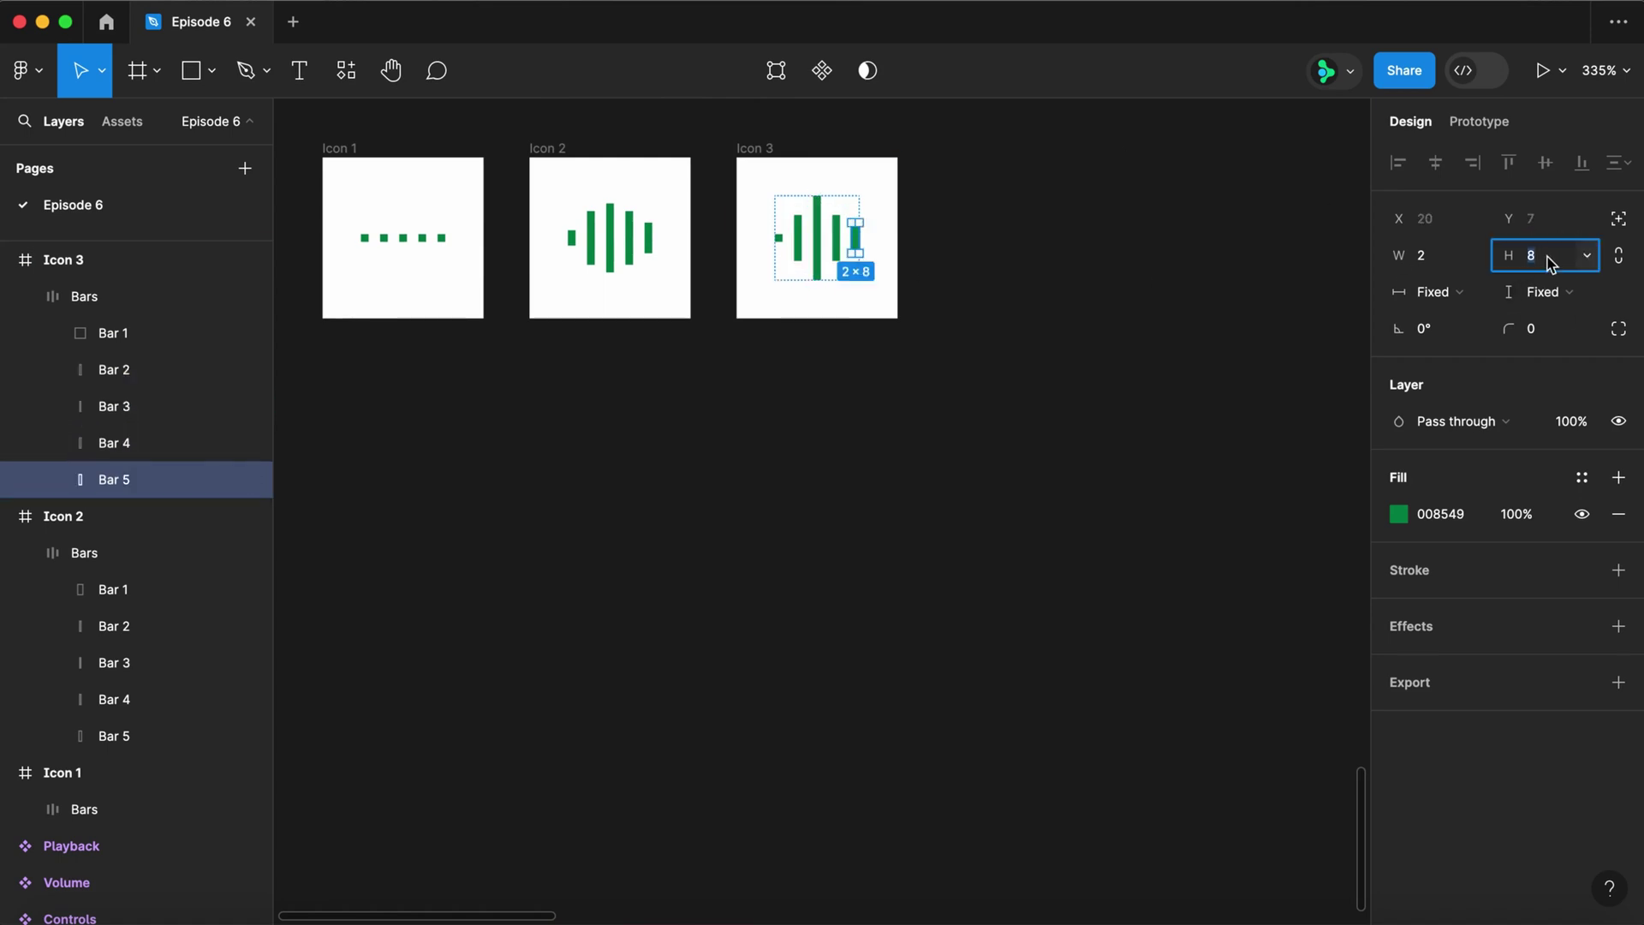
key("Return")
- Duplicate icons up to Icon 11 in one row and select all eleven frames
left_click_drag(757, 147, 1243, 165)
scroll(857, 342, "right", 10)
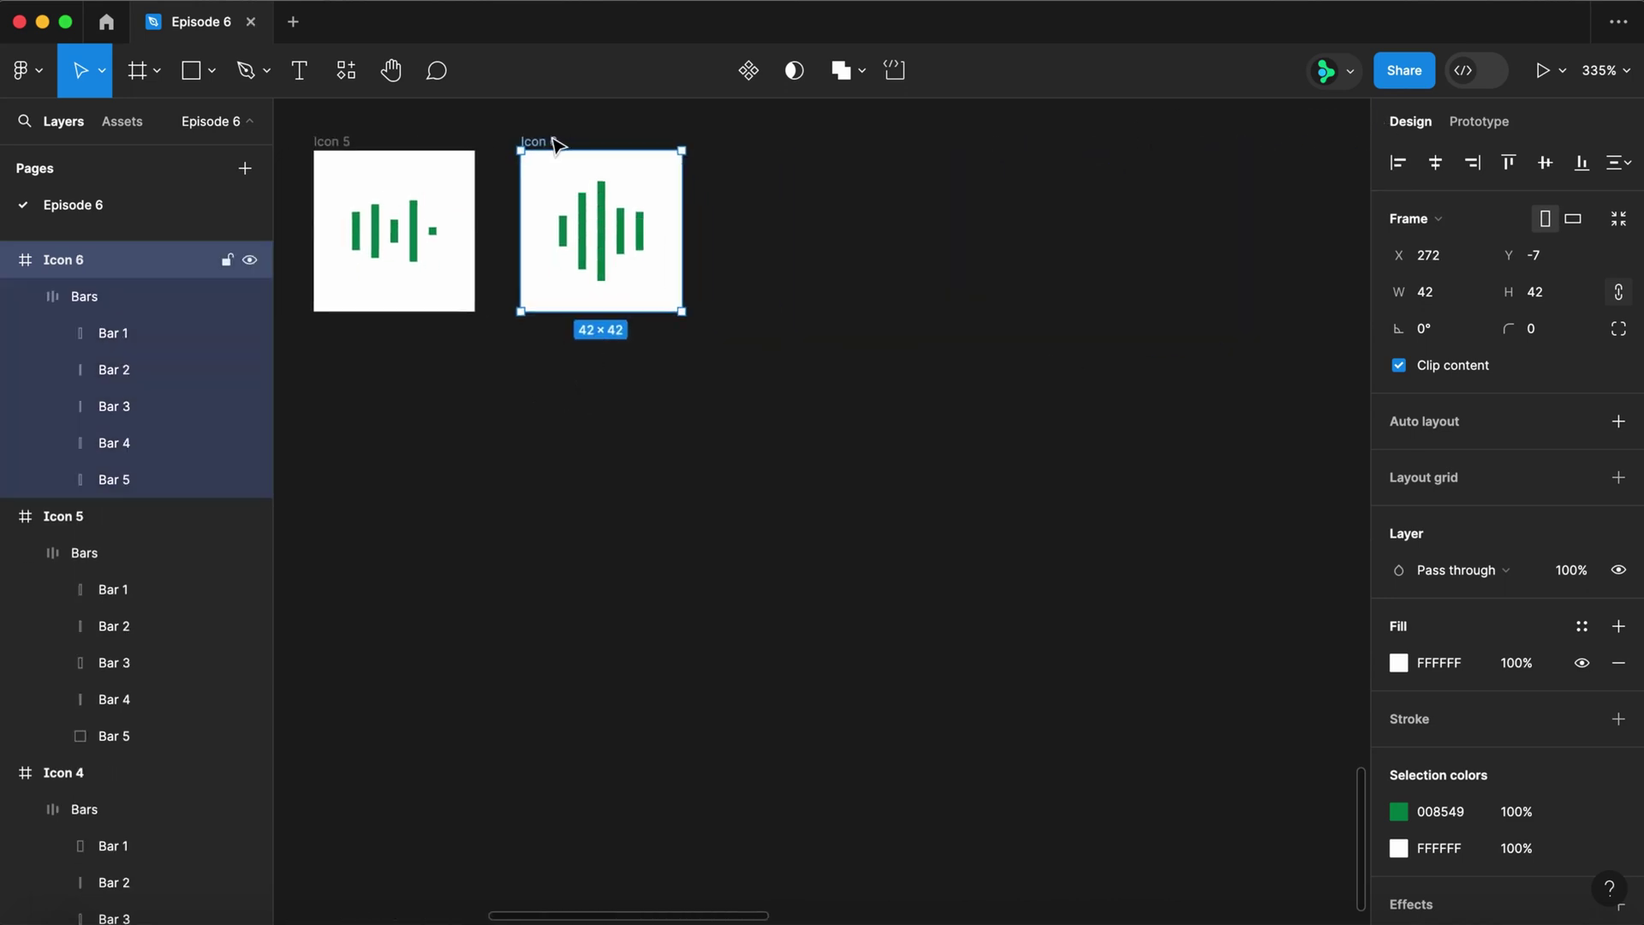
left_click_drag(556, 145, 1166, 163)
scroll(671, 396, "right", 6)
left_click_drag(627, 165, 1044, 165)
left_click(997, 472)
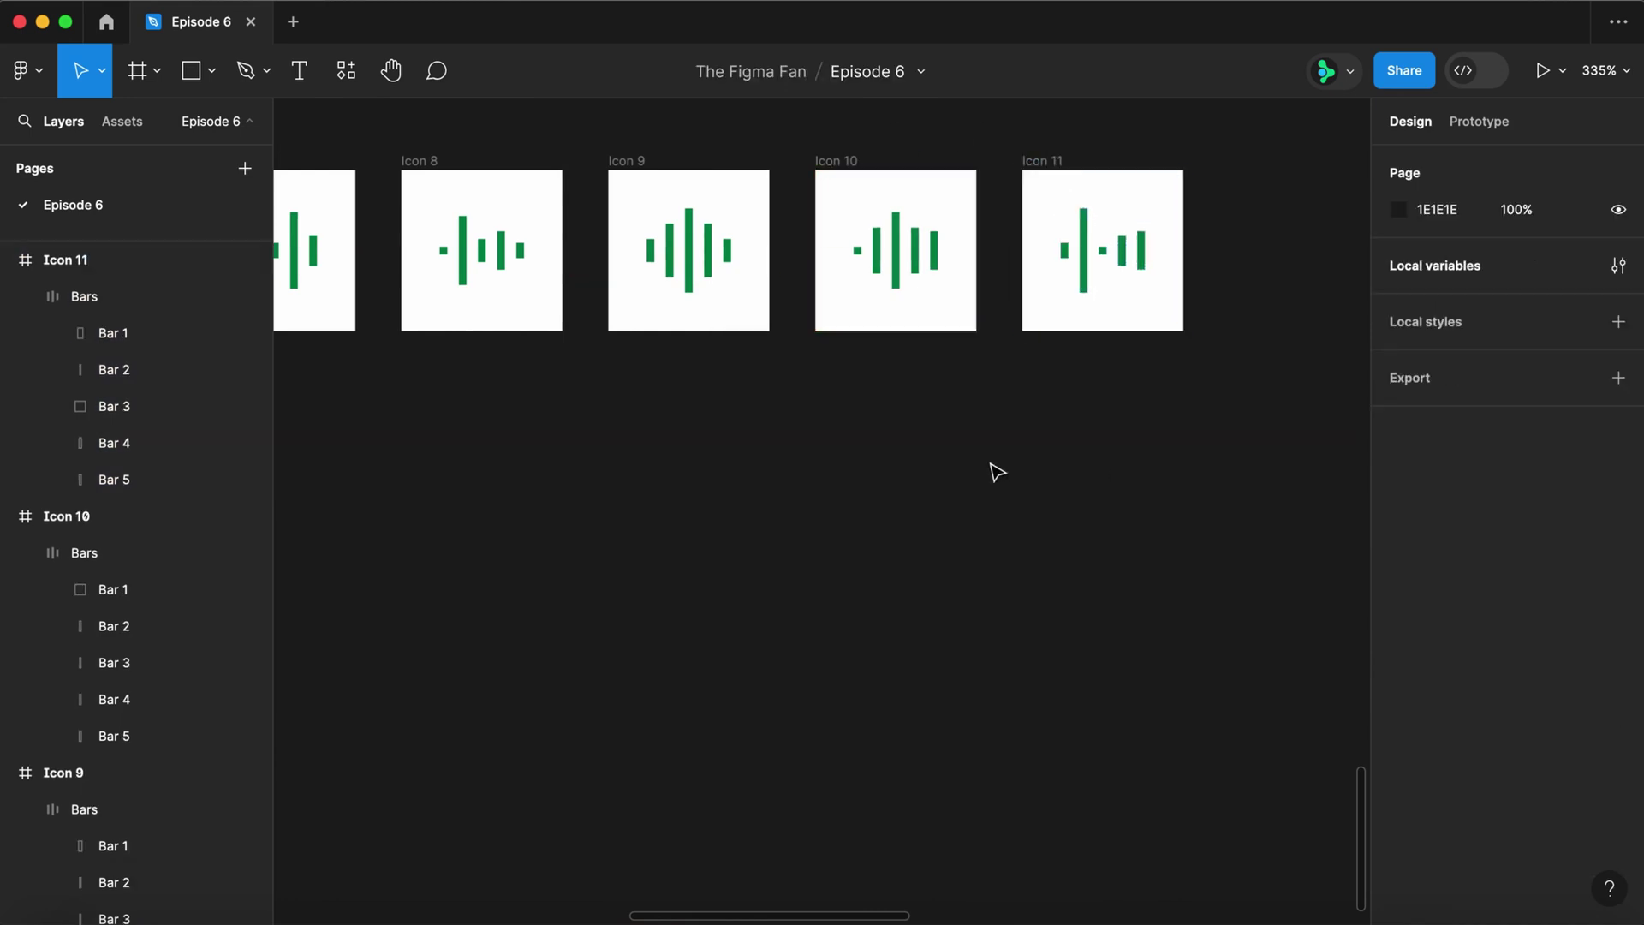
scroll(968, 433, "down", 5)
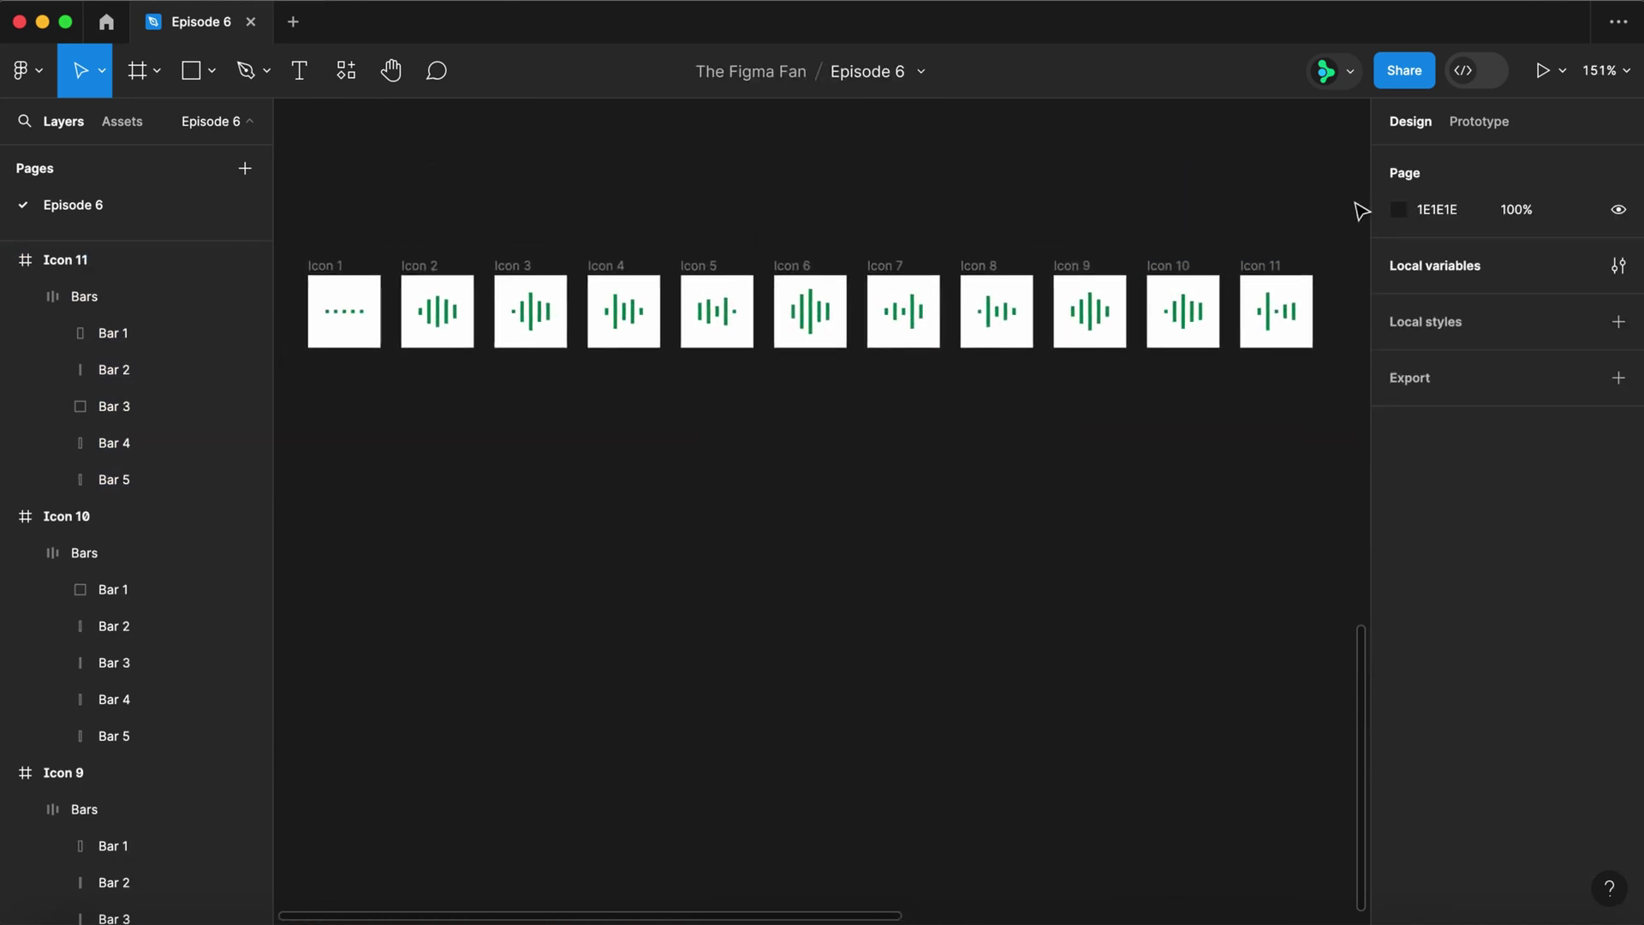
left_click_drag(1357, 204, 334, 427)
- Combine the eleven selected icon frames into a component set named 'Sound icon'
left_click(787, 72)
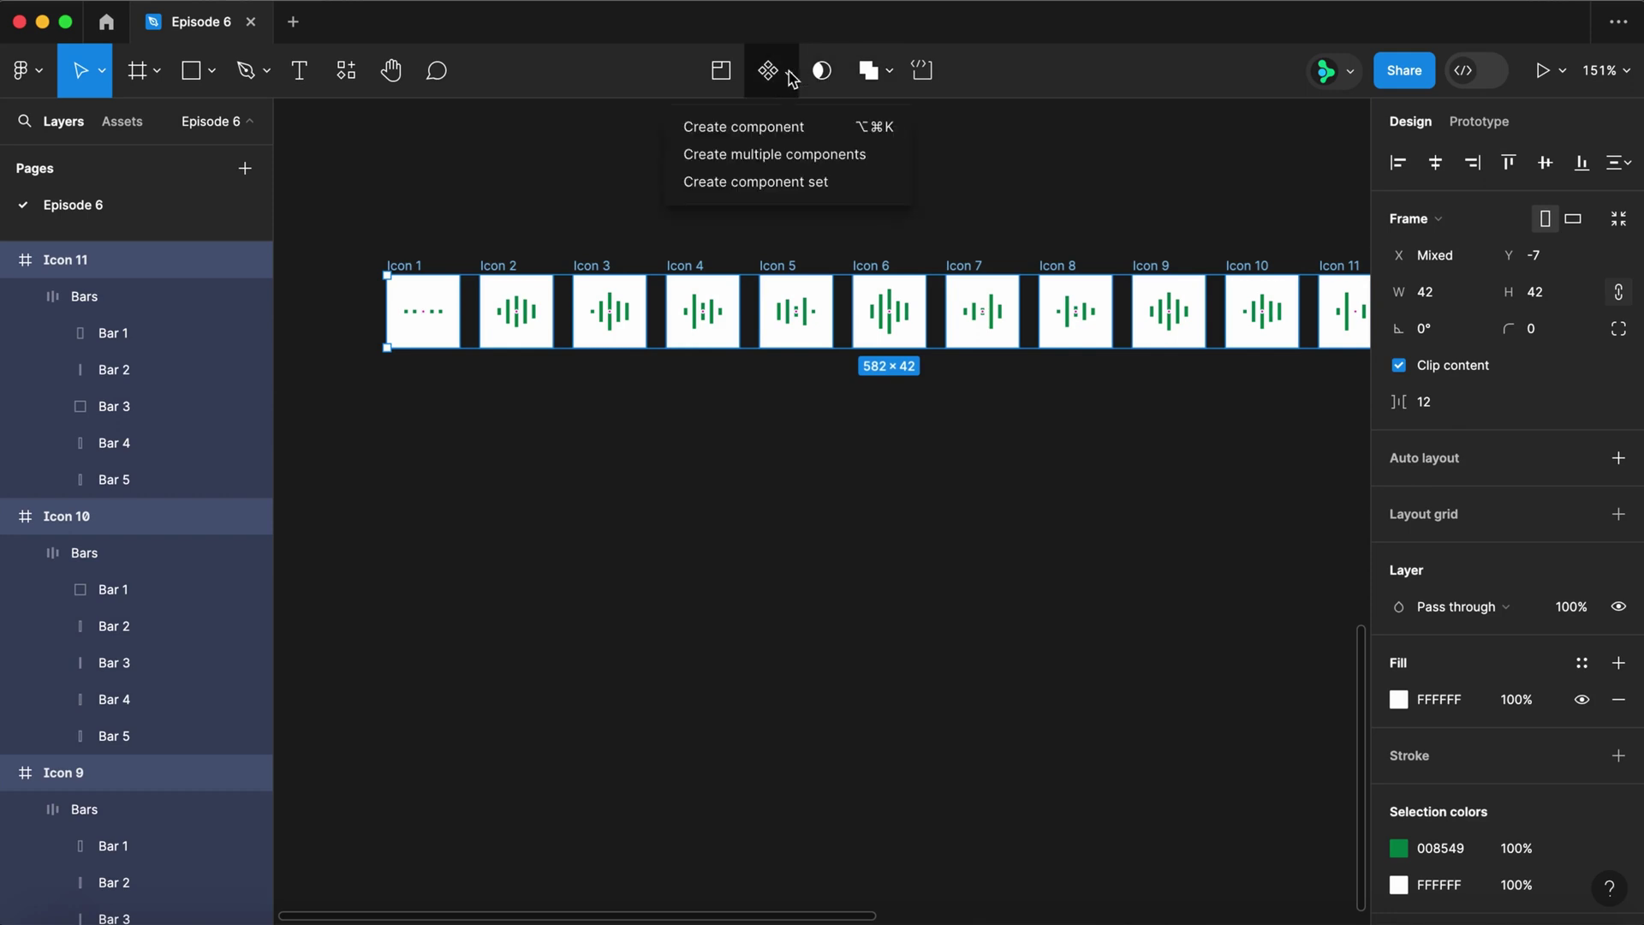
left_click(779, 183)
double_click(428, 232)
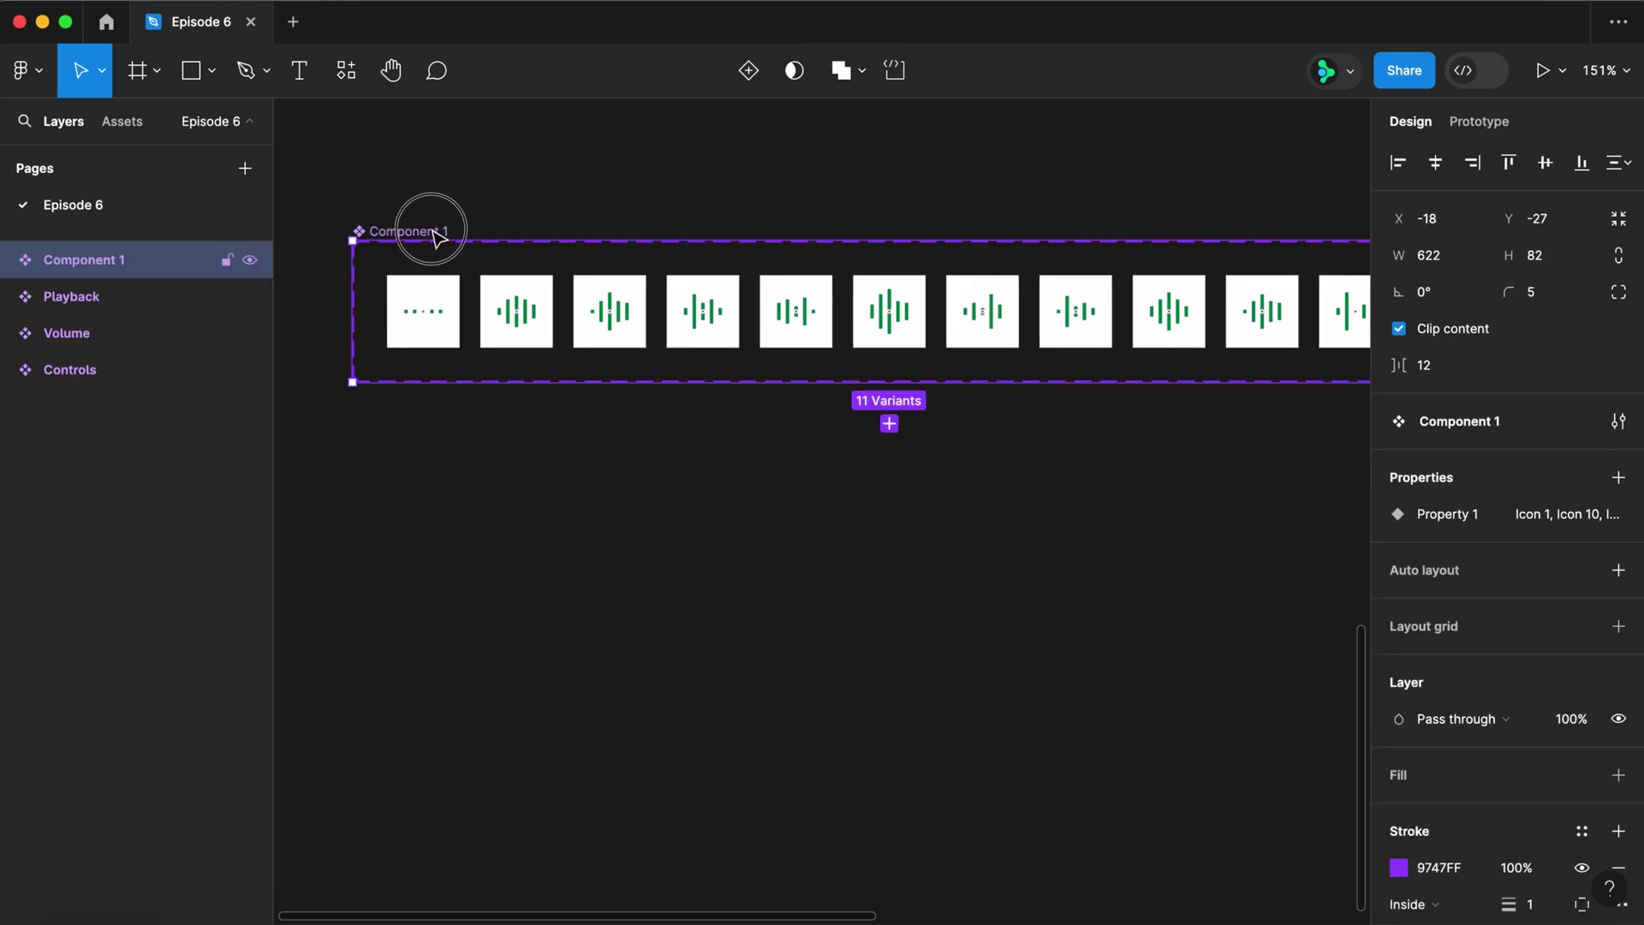
type("Sound ico")
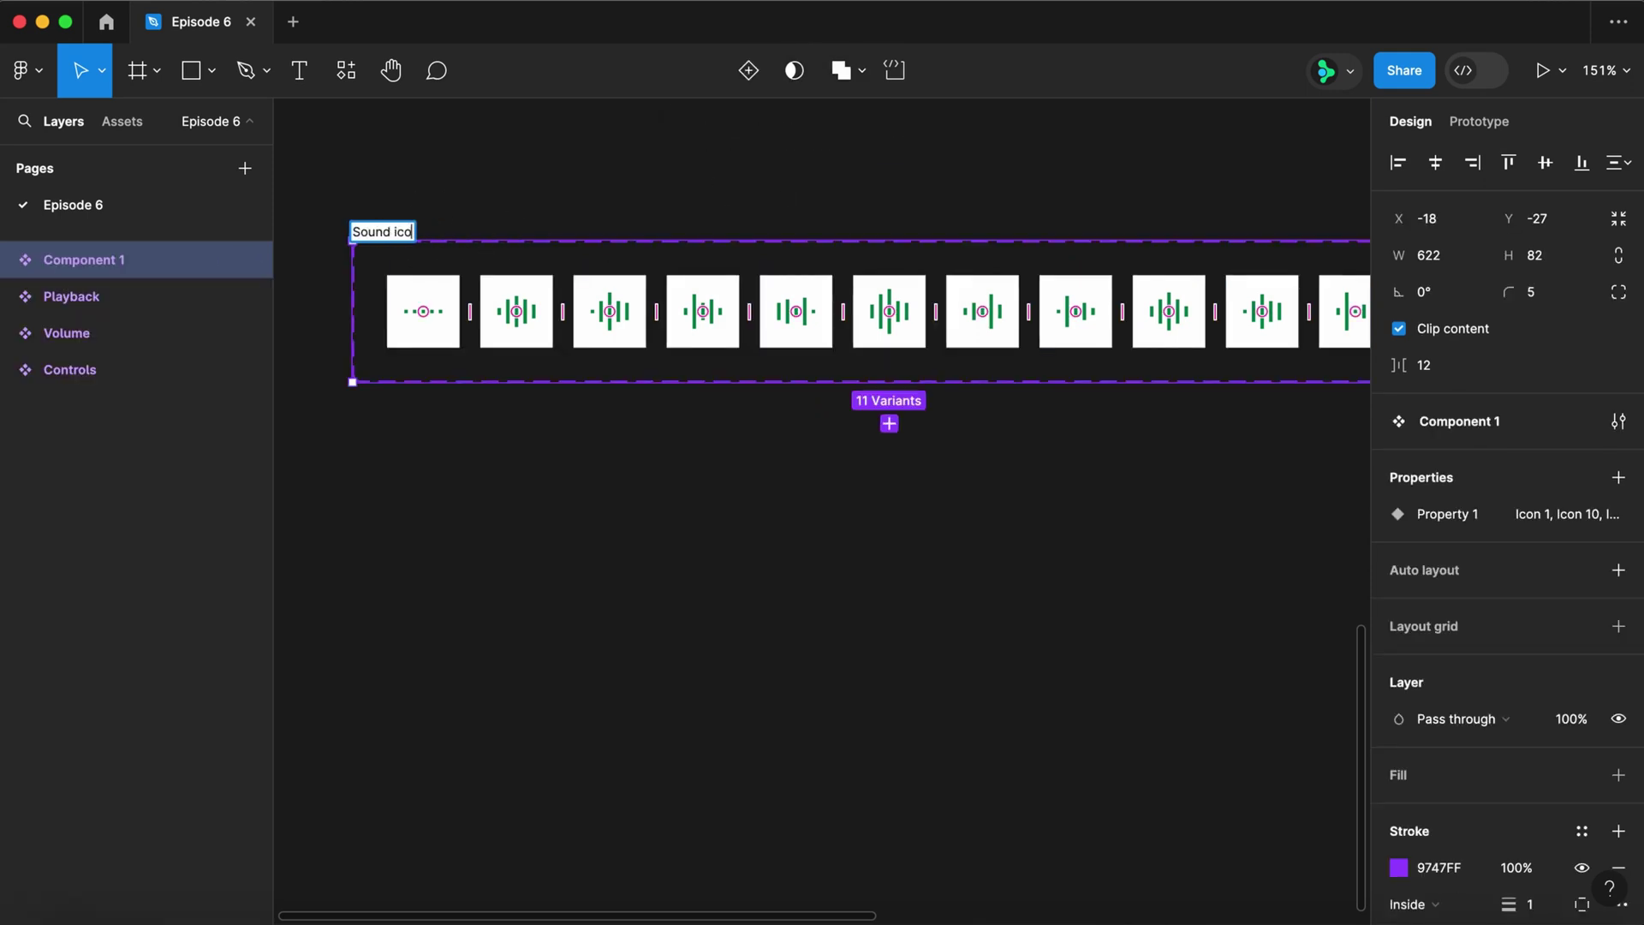
type("n")
key("Return")
left_click(561, 192)
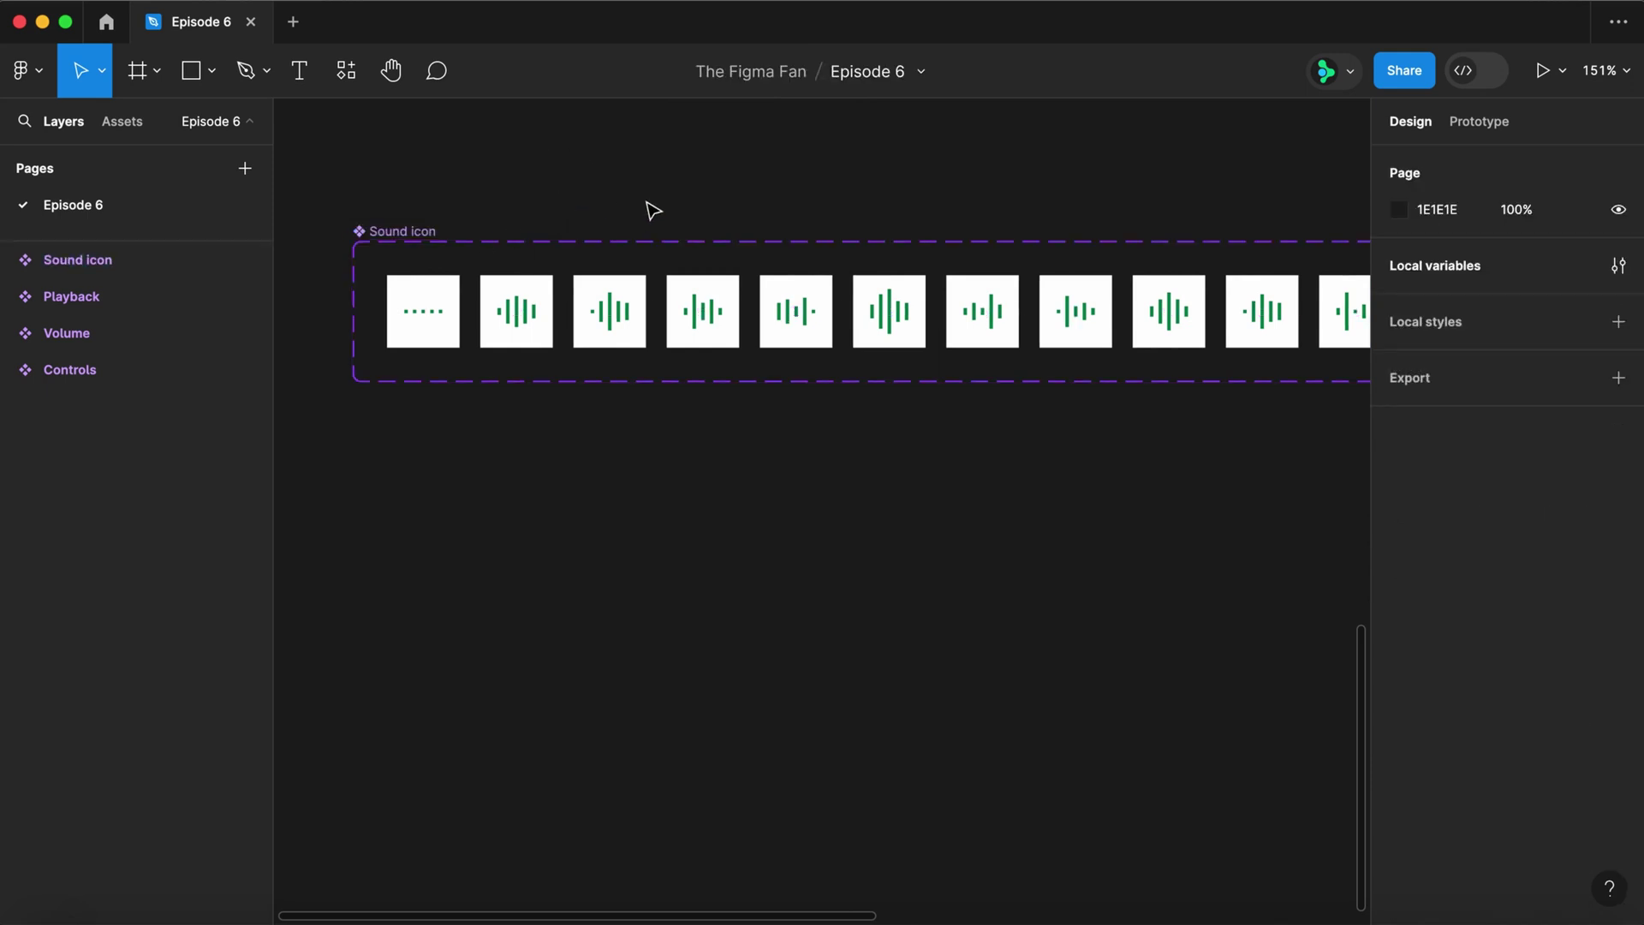
left_click_drag(656, 198, 601, 165)
key("shift+e")
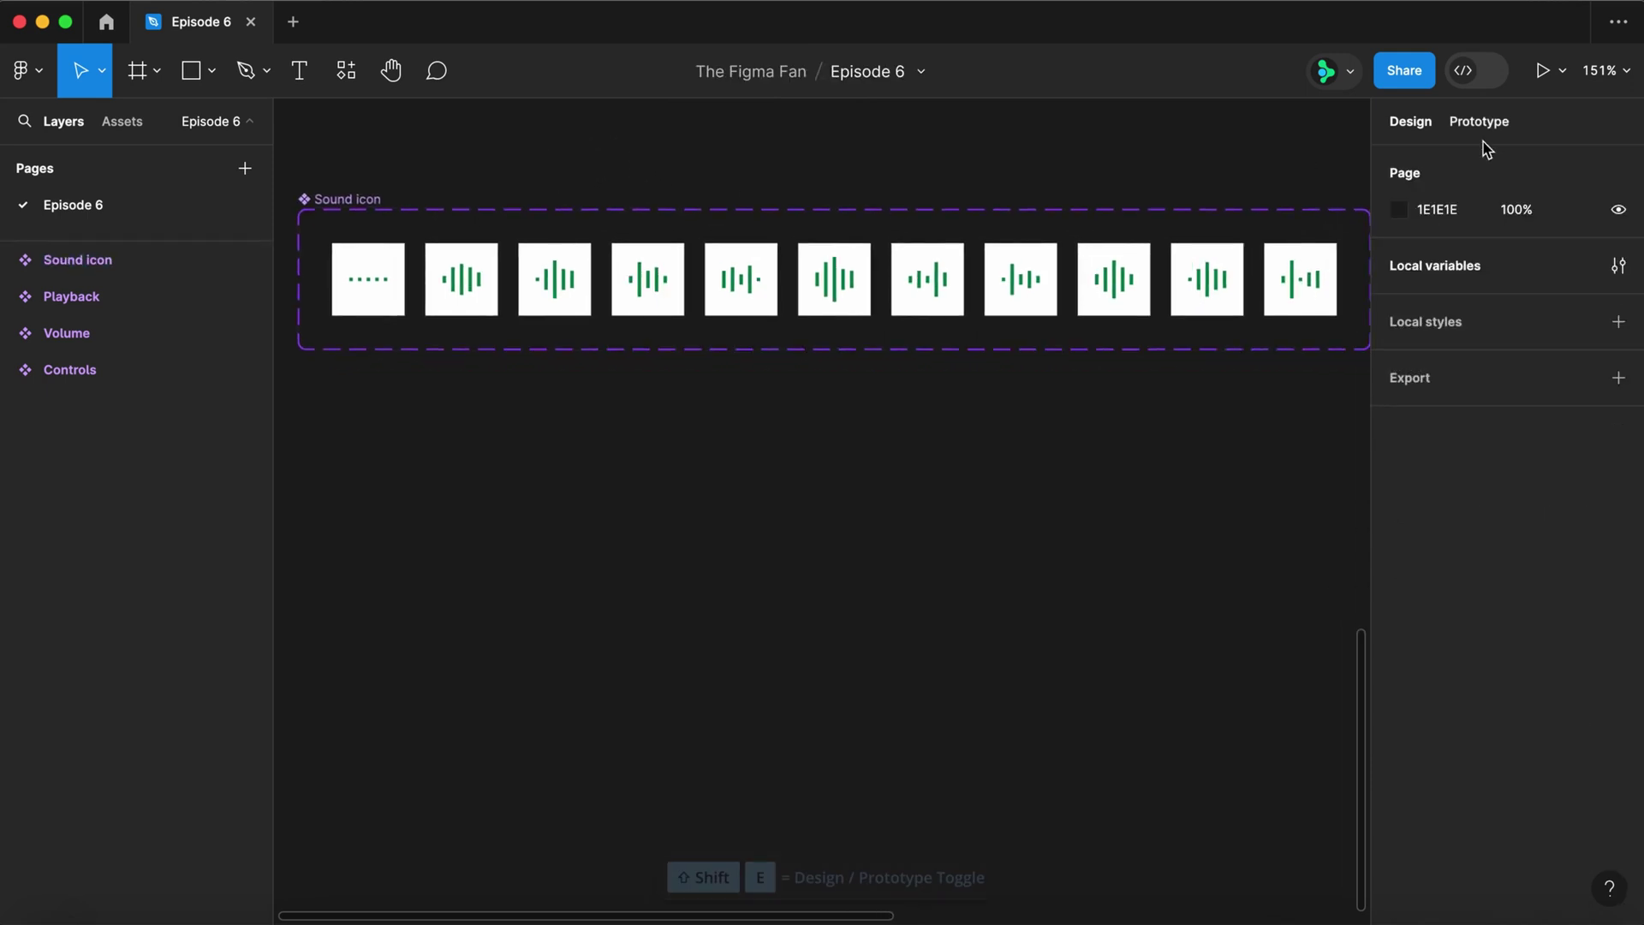
- Connect Icon 1 to Icon 2 with an After delay trigger of 1ms
left_click(377, 308)
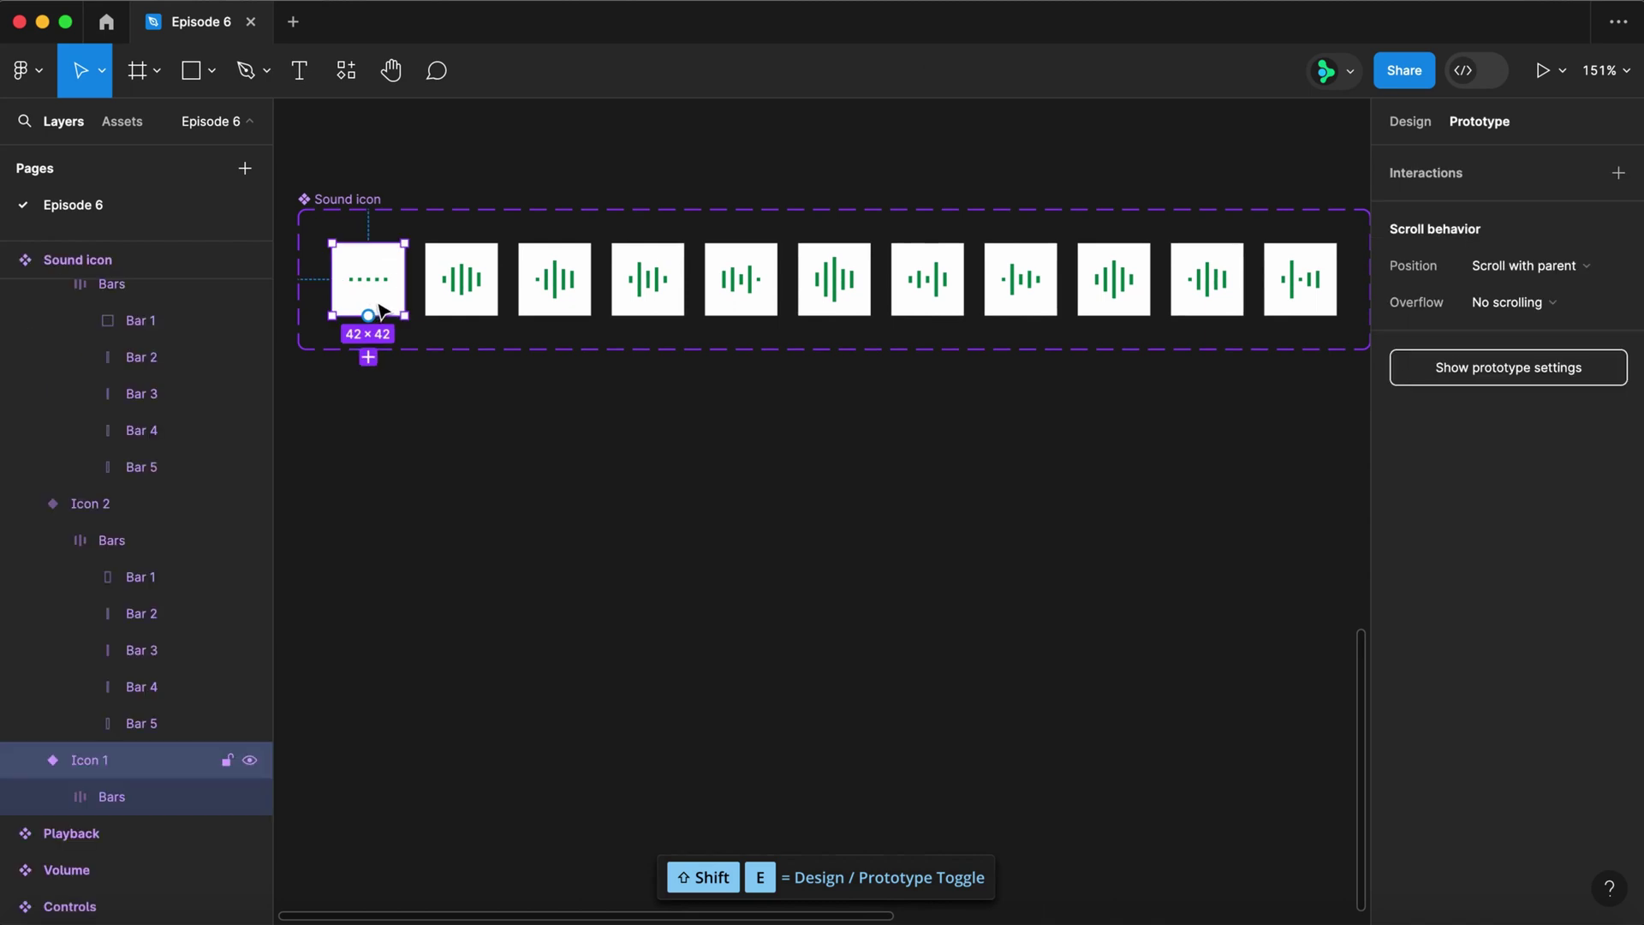
left_click_drag(407, 285, 458, 282)
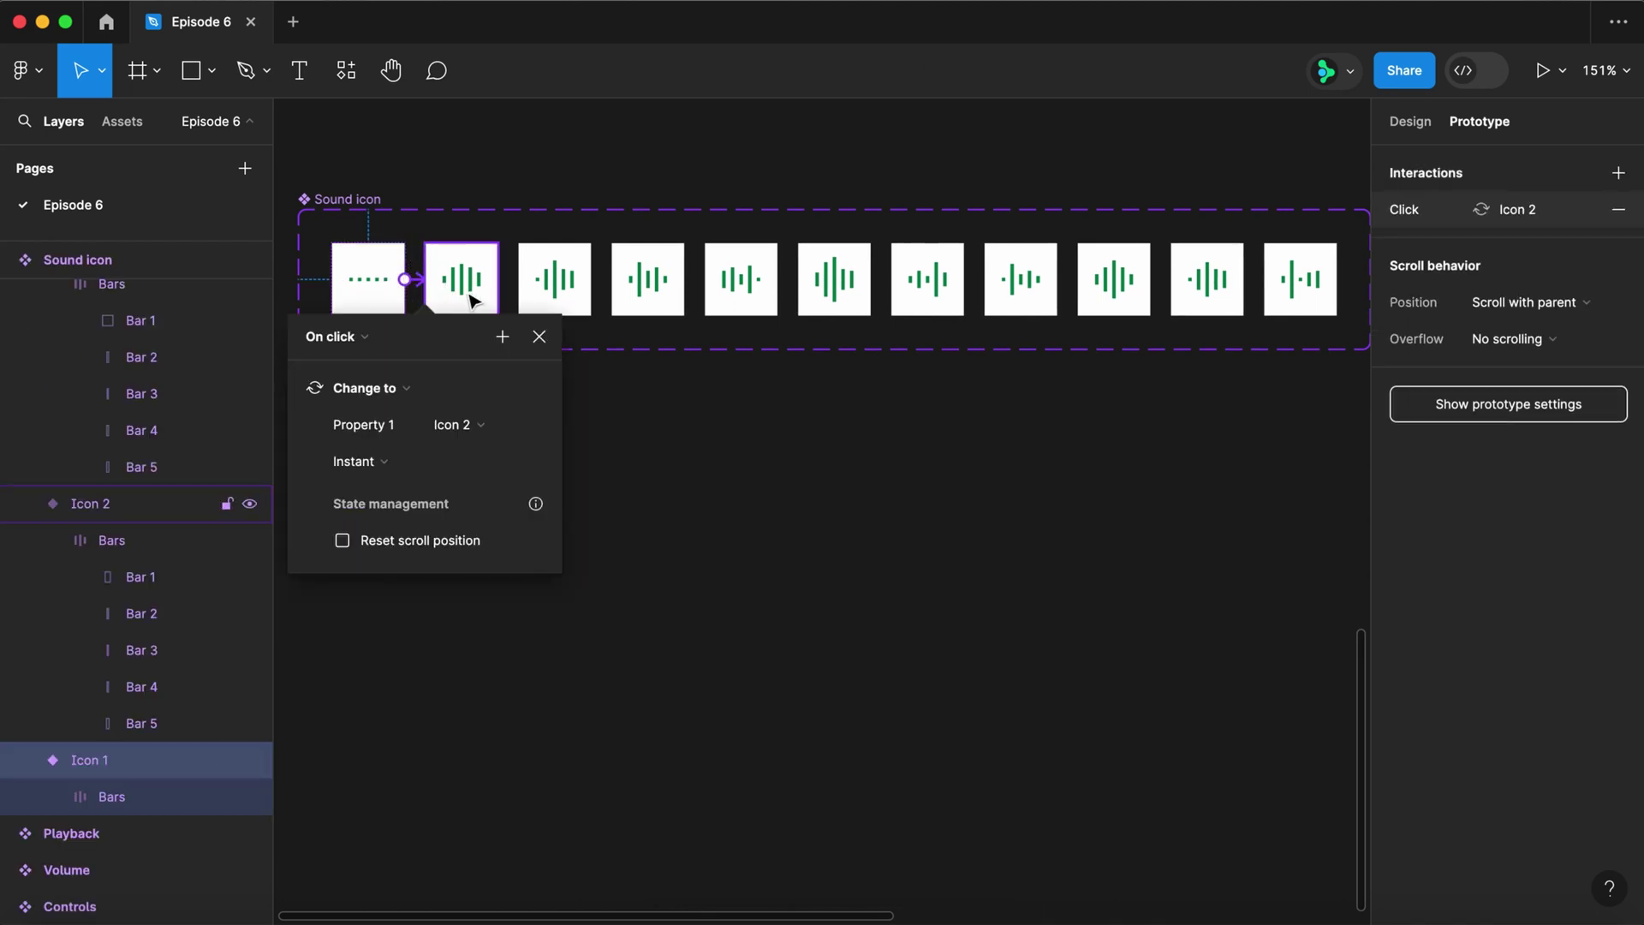
left_click(349, 345)
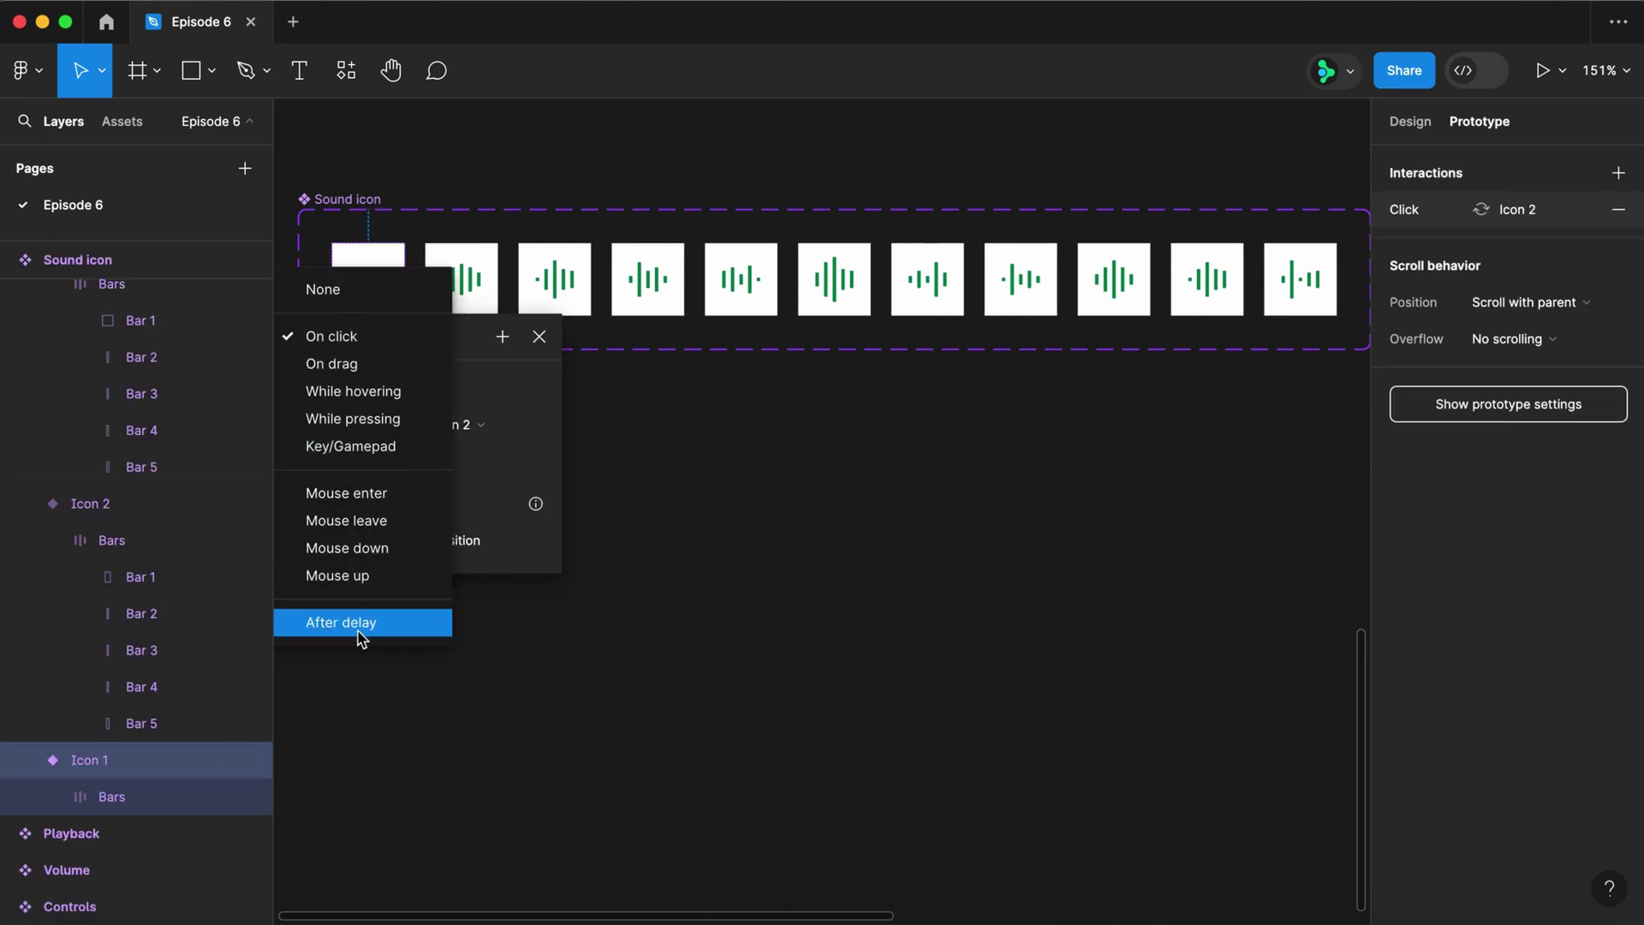
left_click(360, 623)
left_click(368, 377)
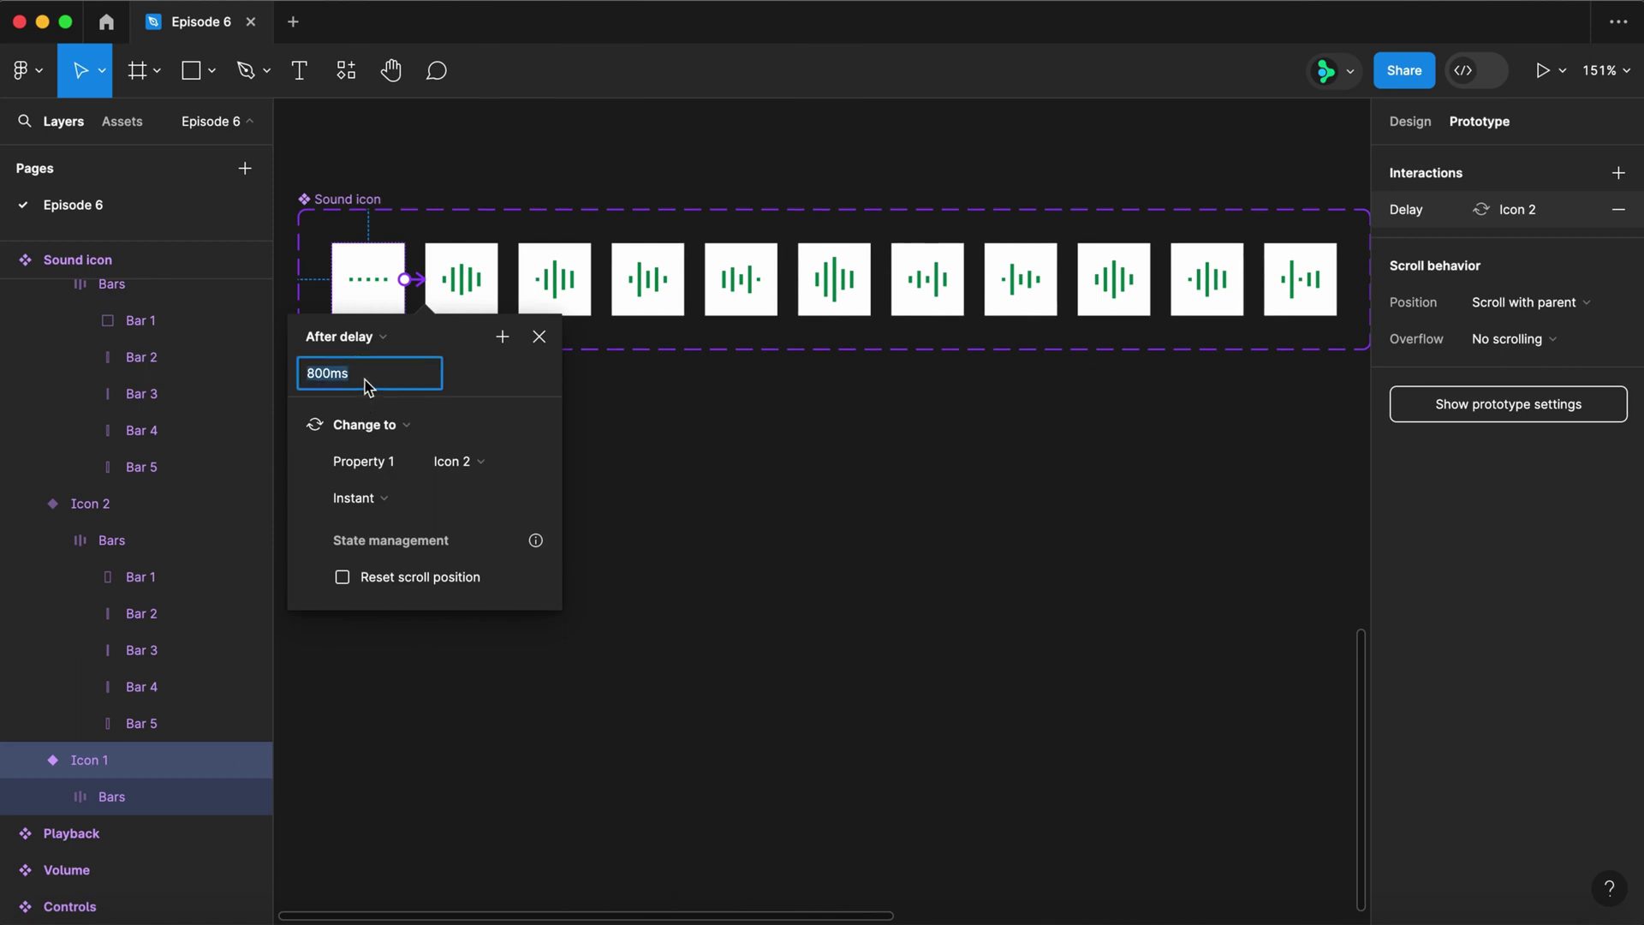
type("1ms")
- Set the Icon 1 transition to Smart animate, Linear easing, 200ms
left_click(366, 496)
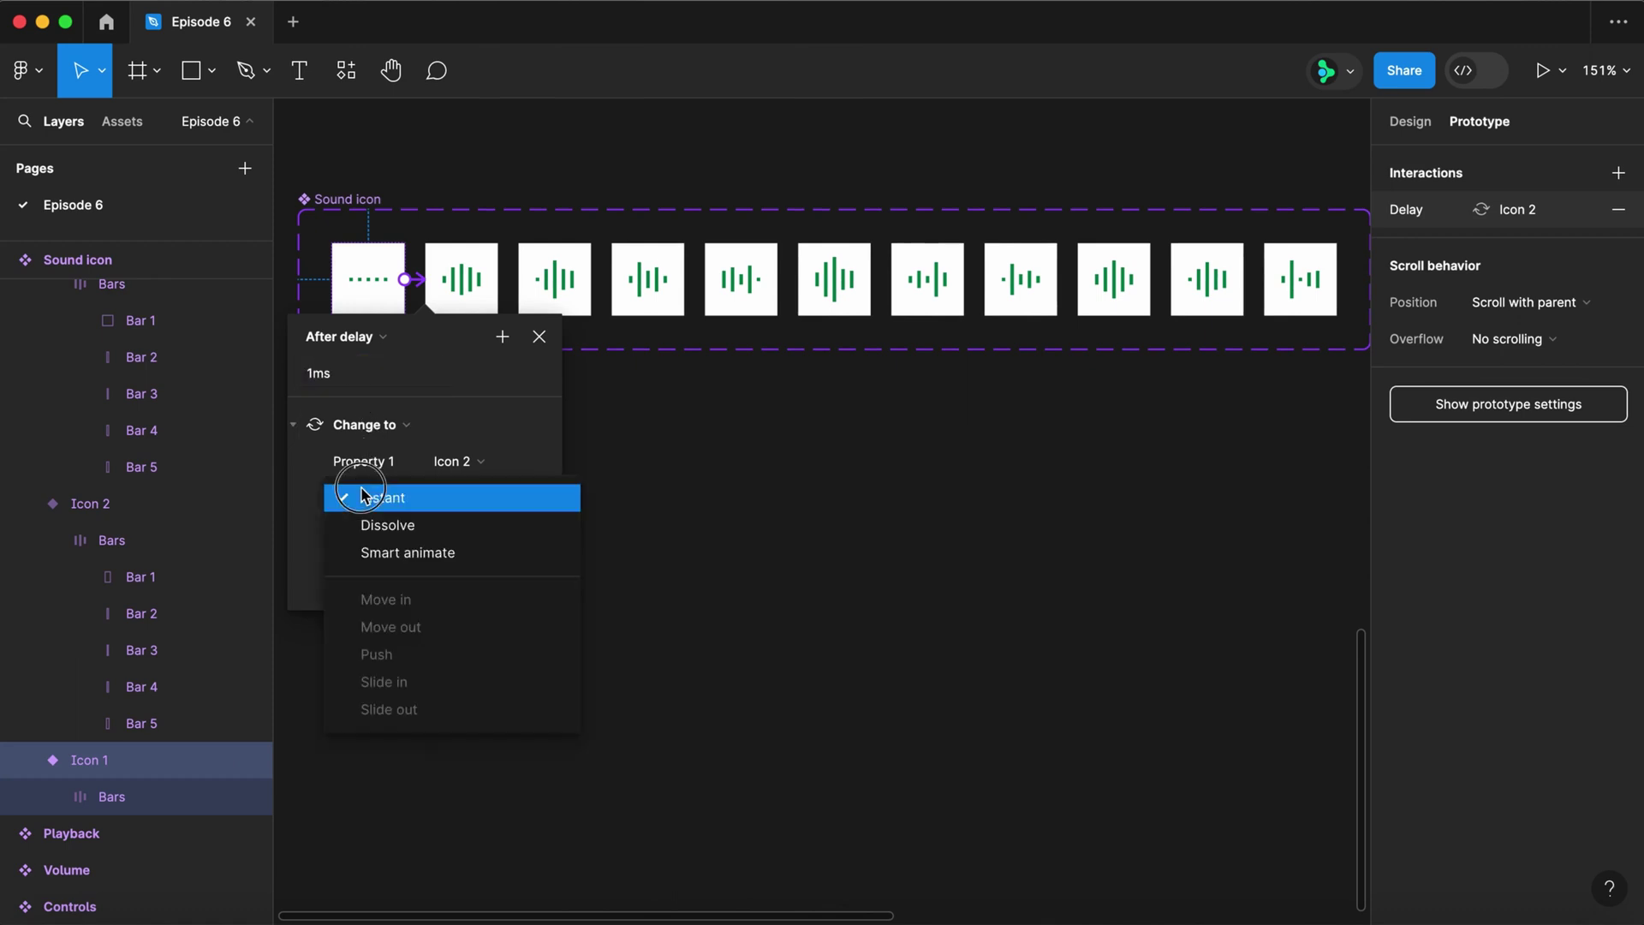
left_click(385, 551)
left_click(381, 545)
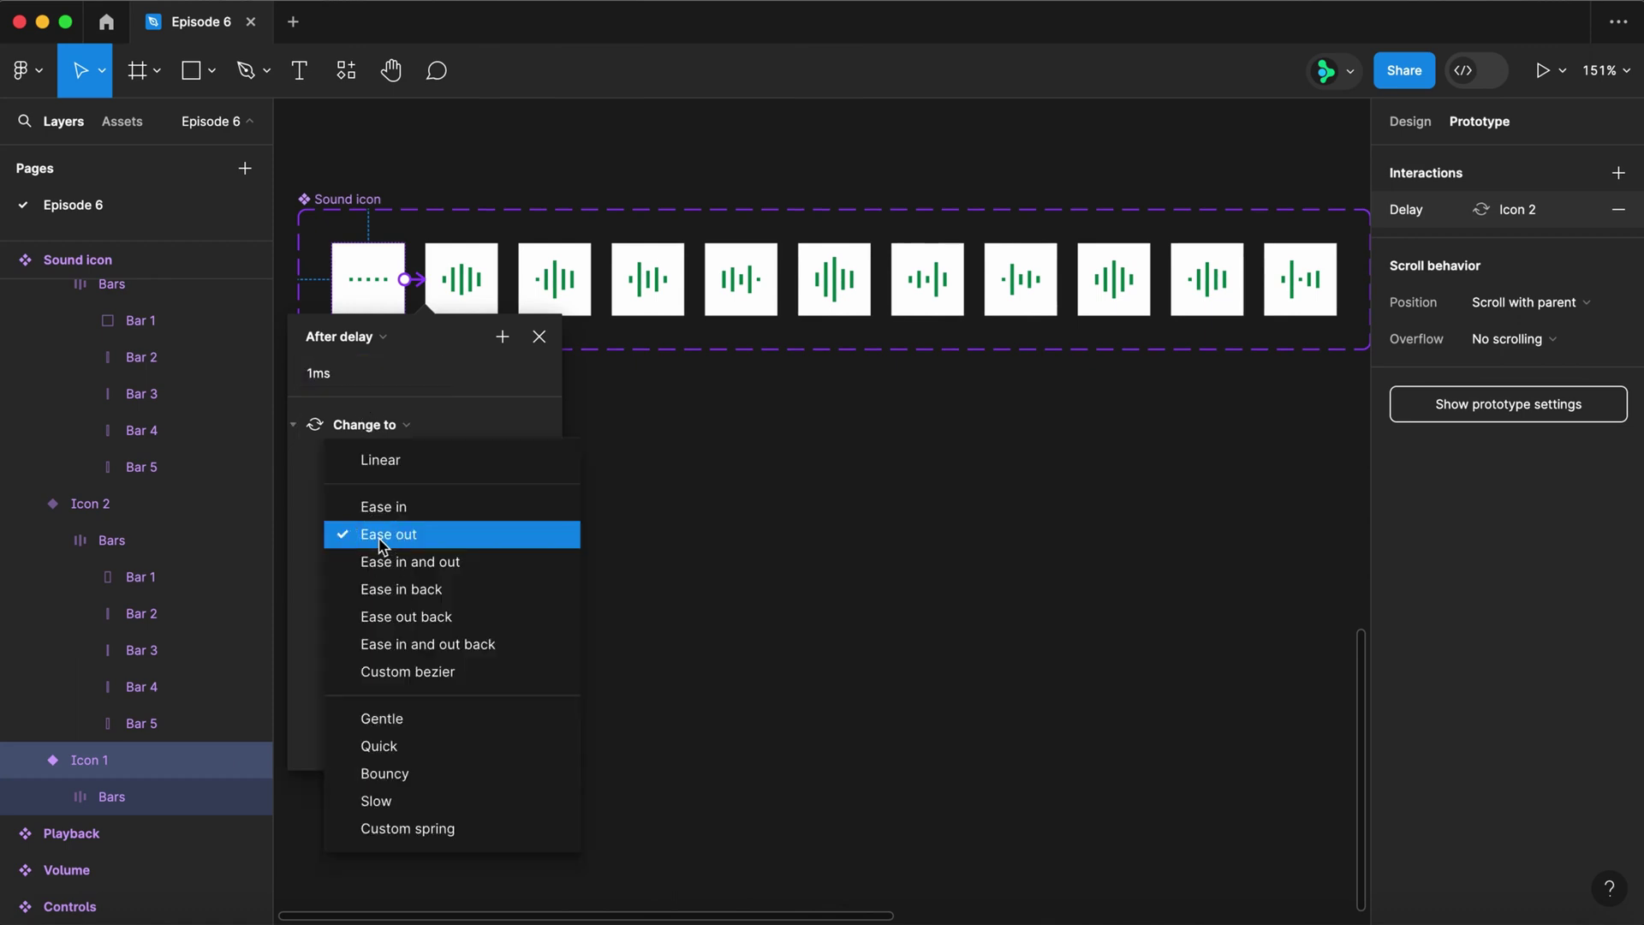
left_click(387, 464)
left_click(503, 537)
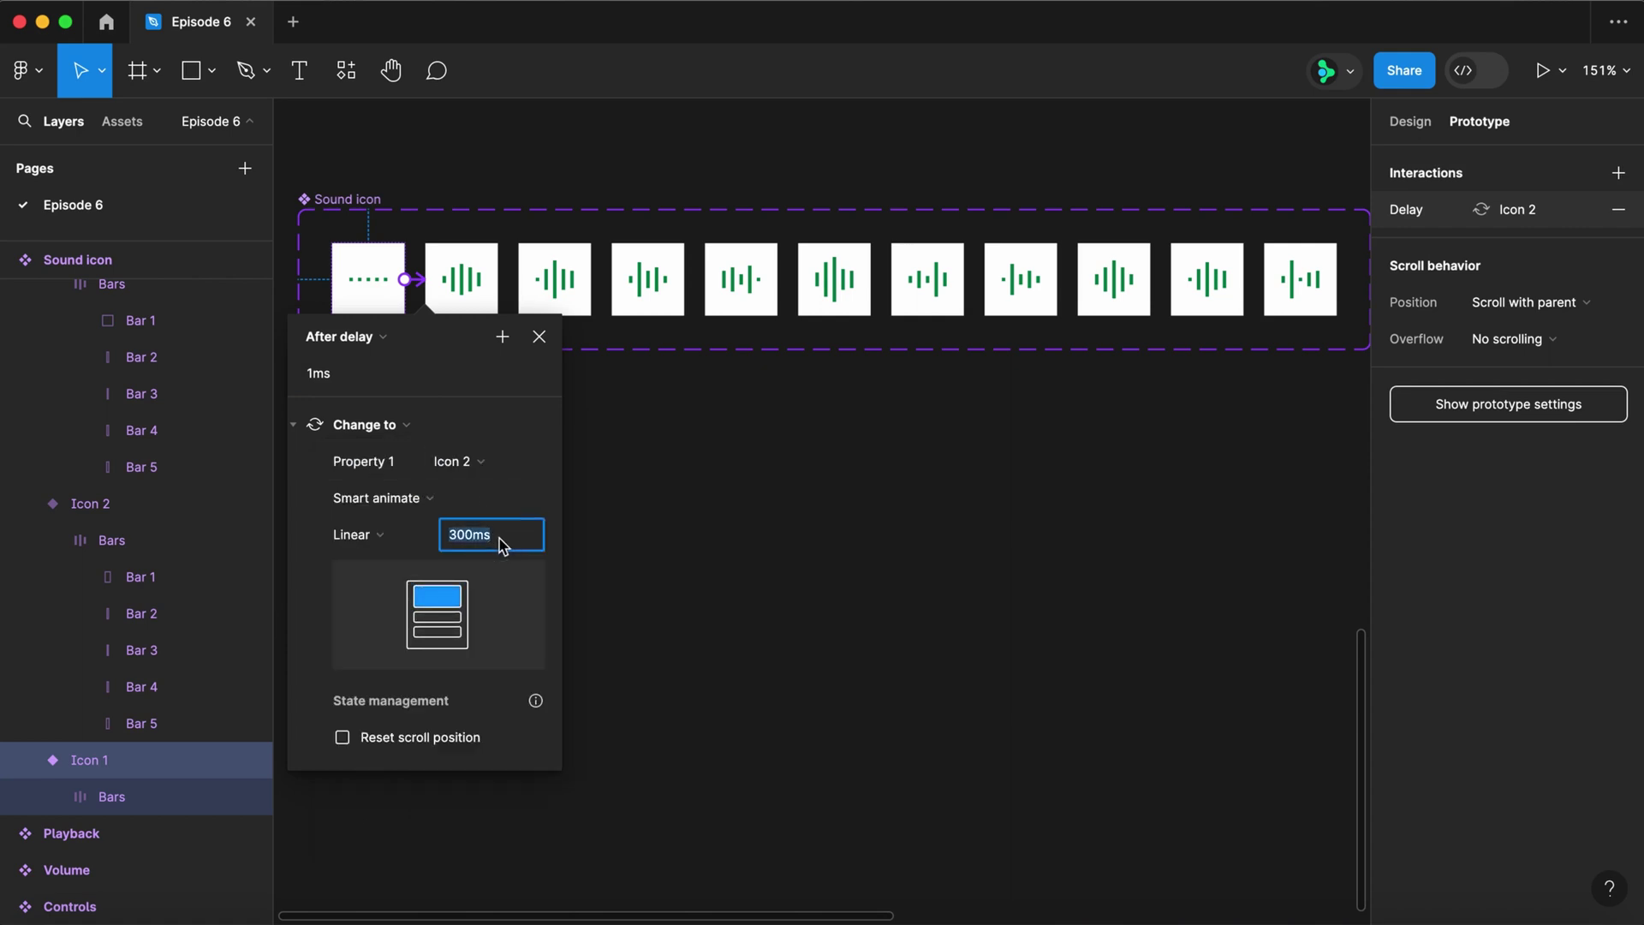
type("200")
key("Return")
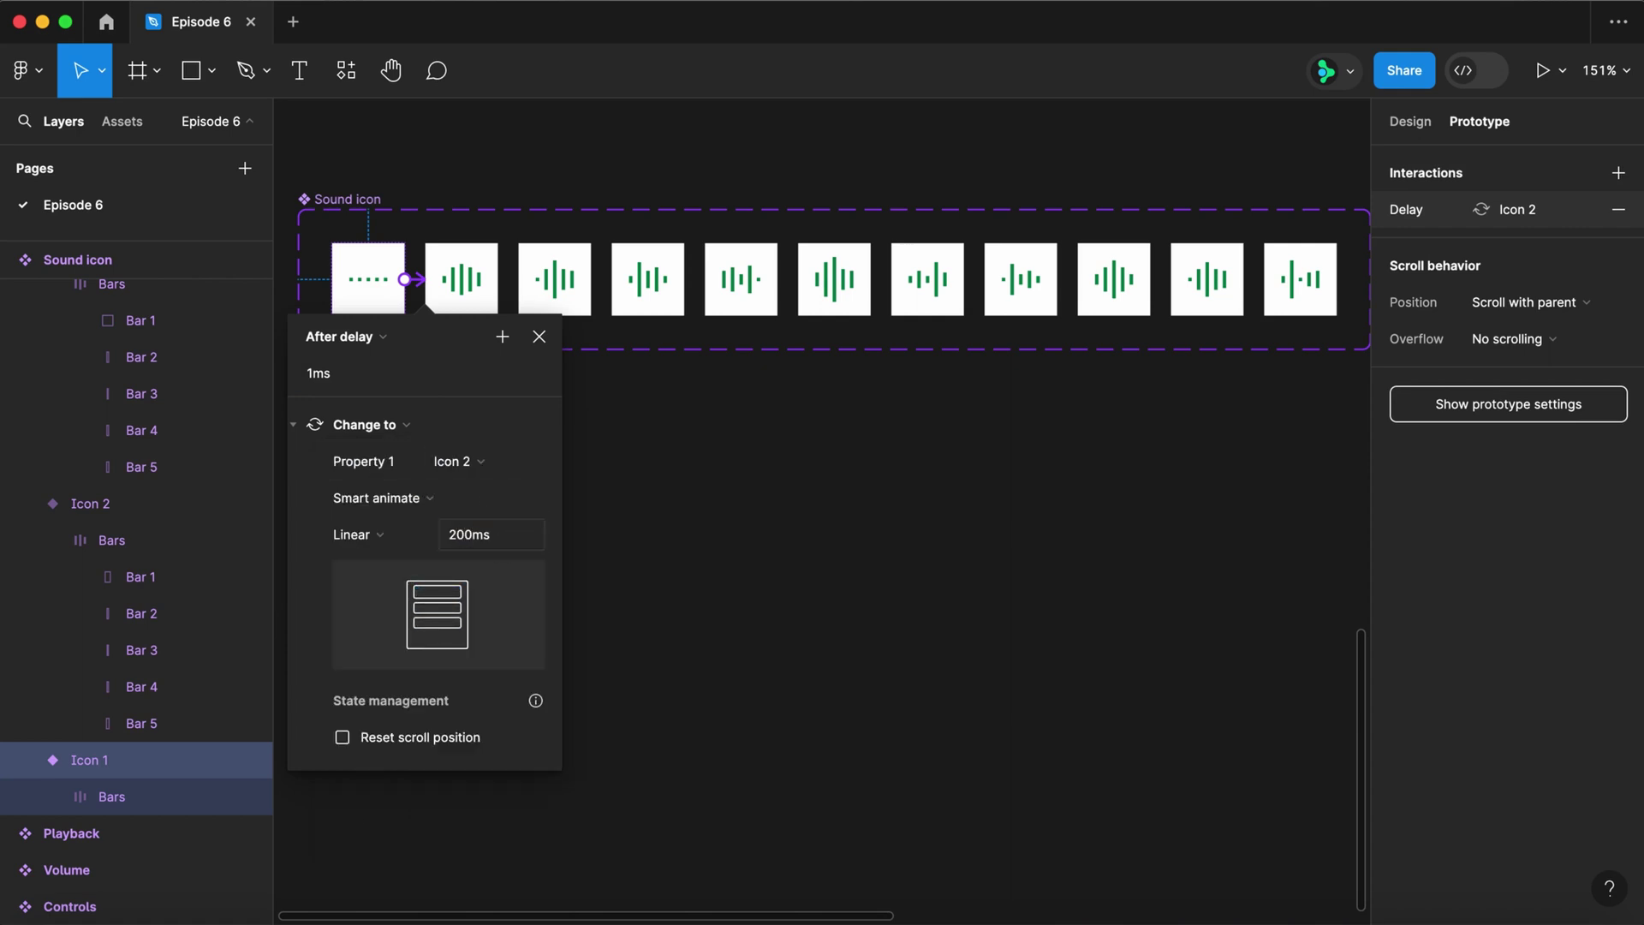
left_click(496, 272)
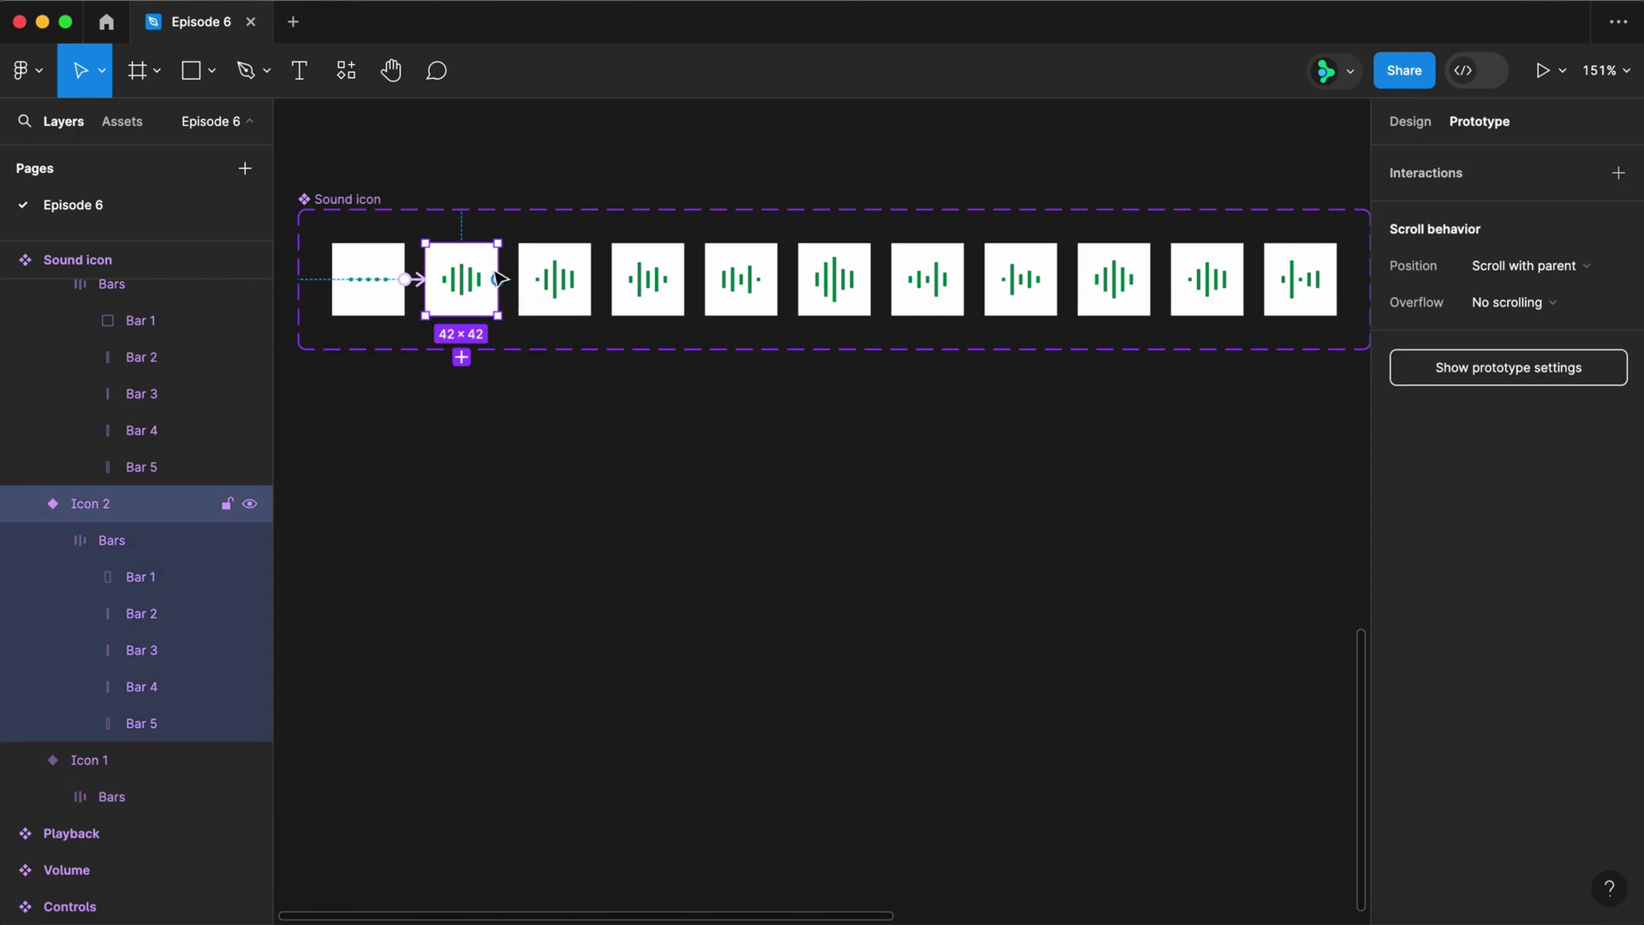
- Link Icon 2 to Icon 3 and set the icon interactions to After delay triggers
left_click_drag(497, 279, 555, 279)
left_click(432, 623)
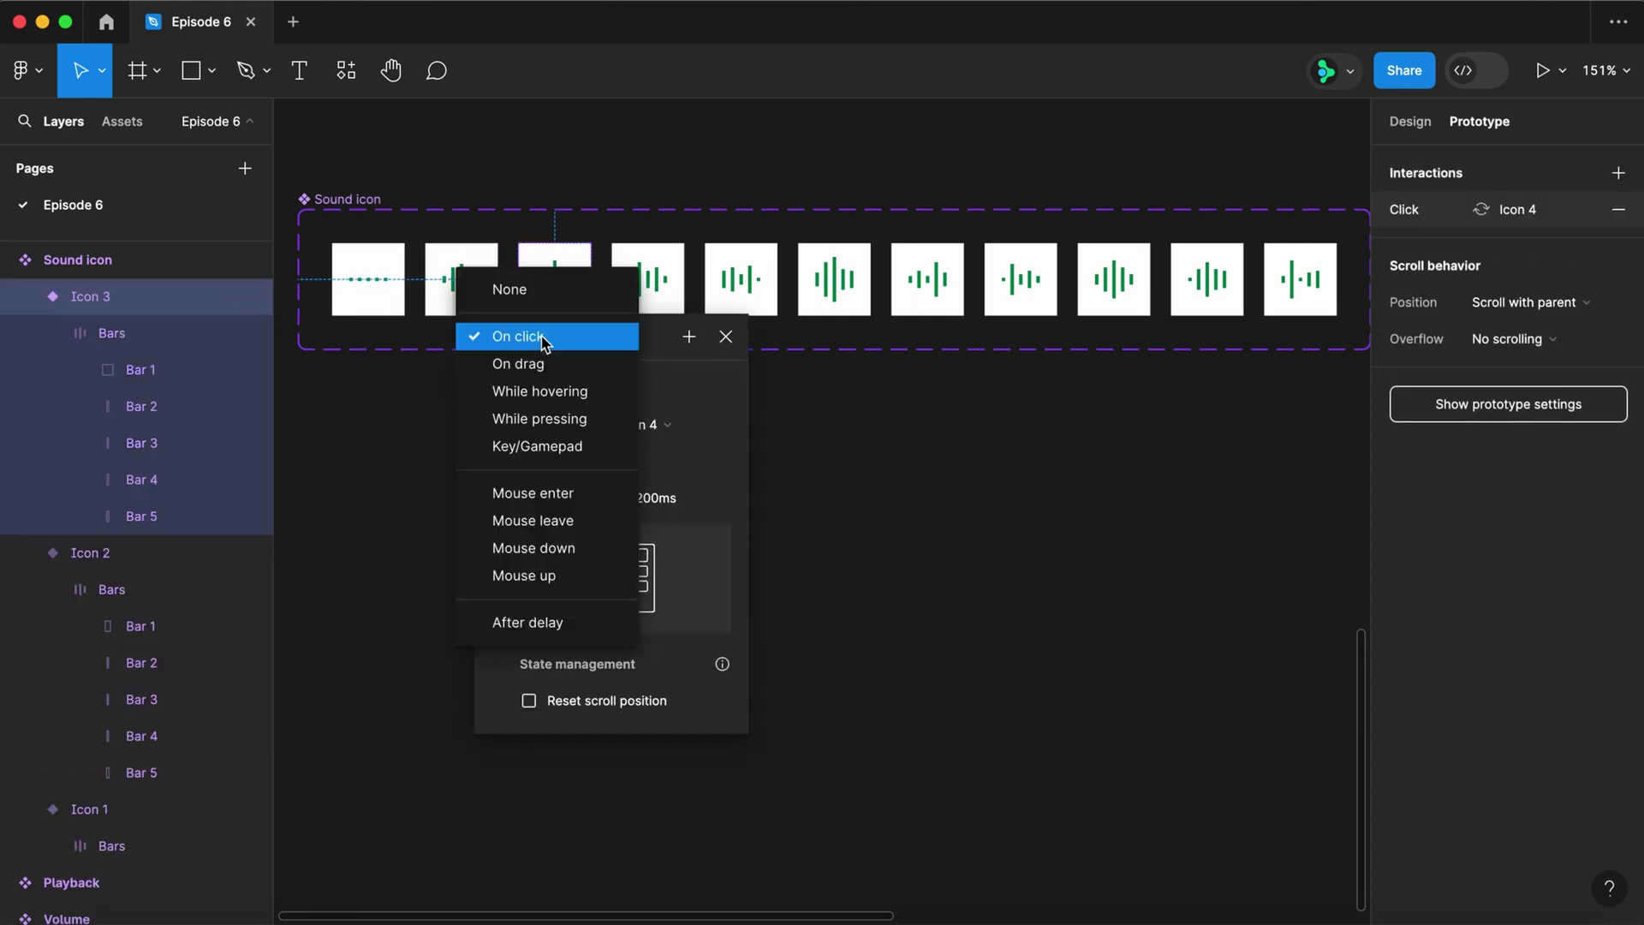
left_click(528, 622)
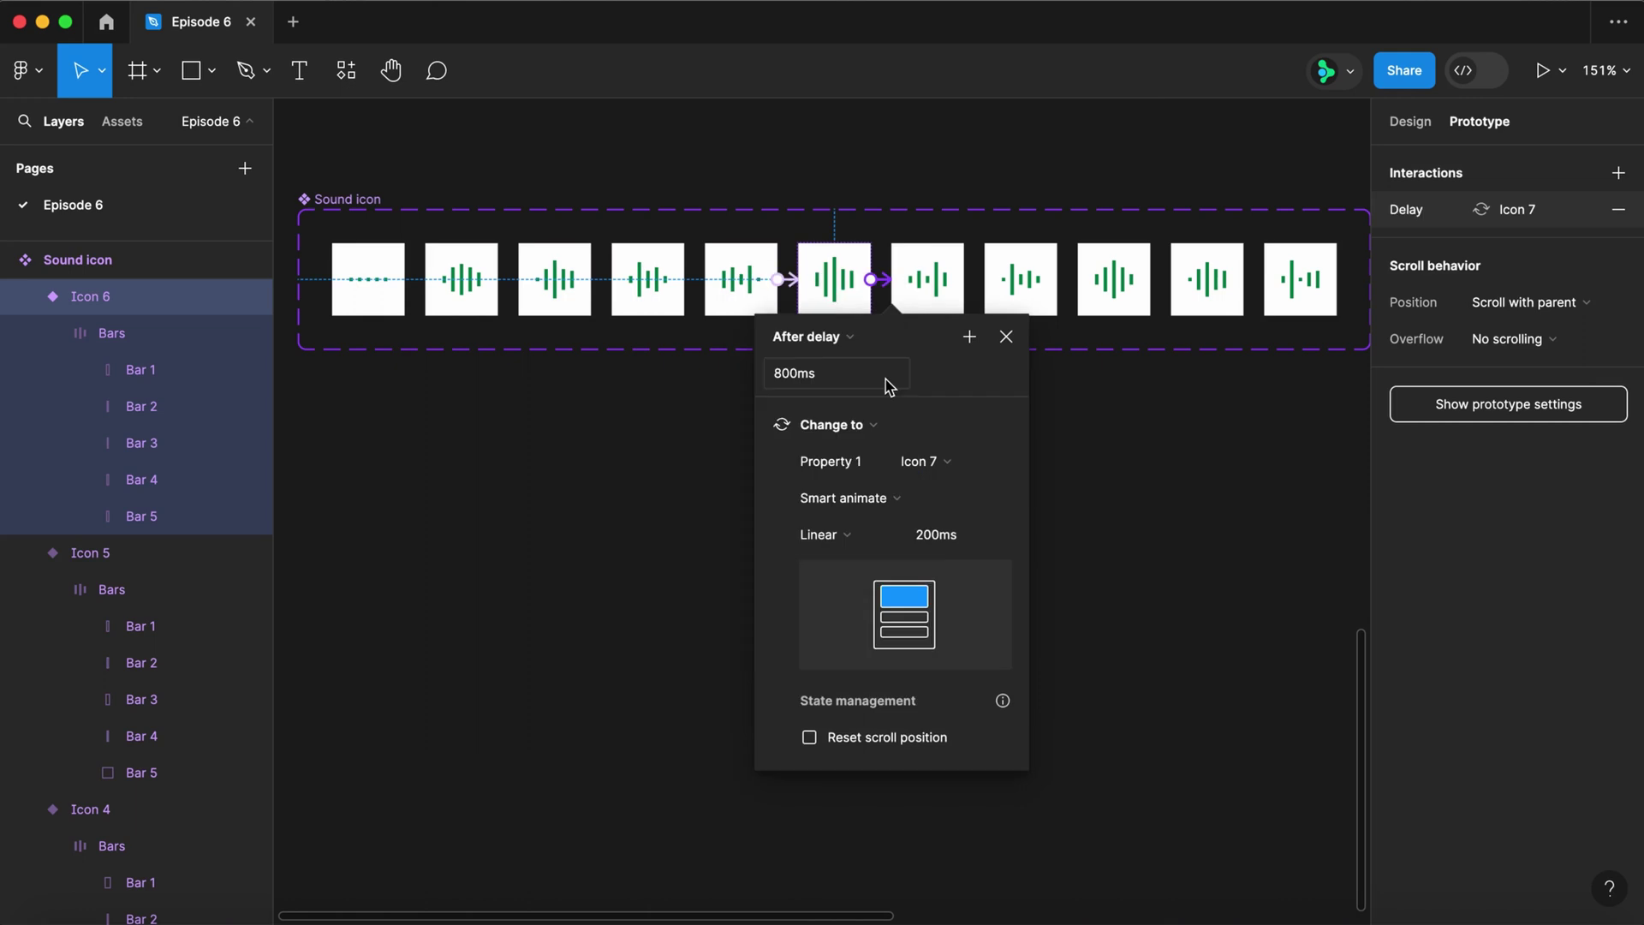
left_click(946, 283)
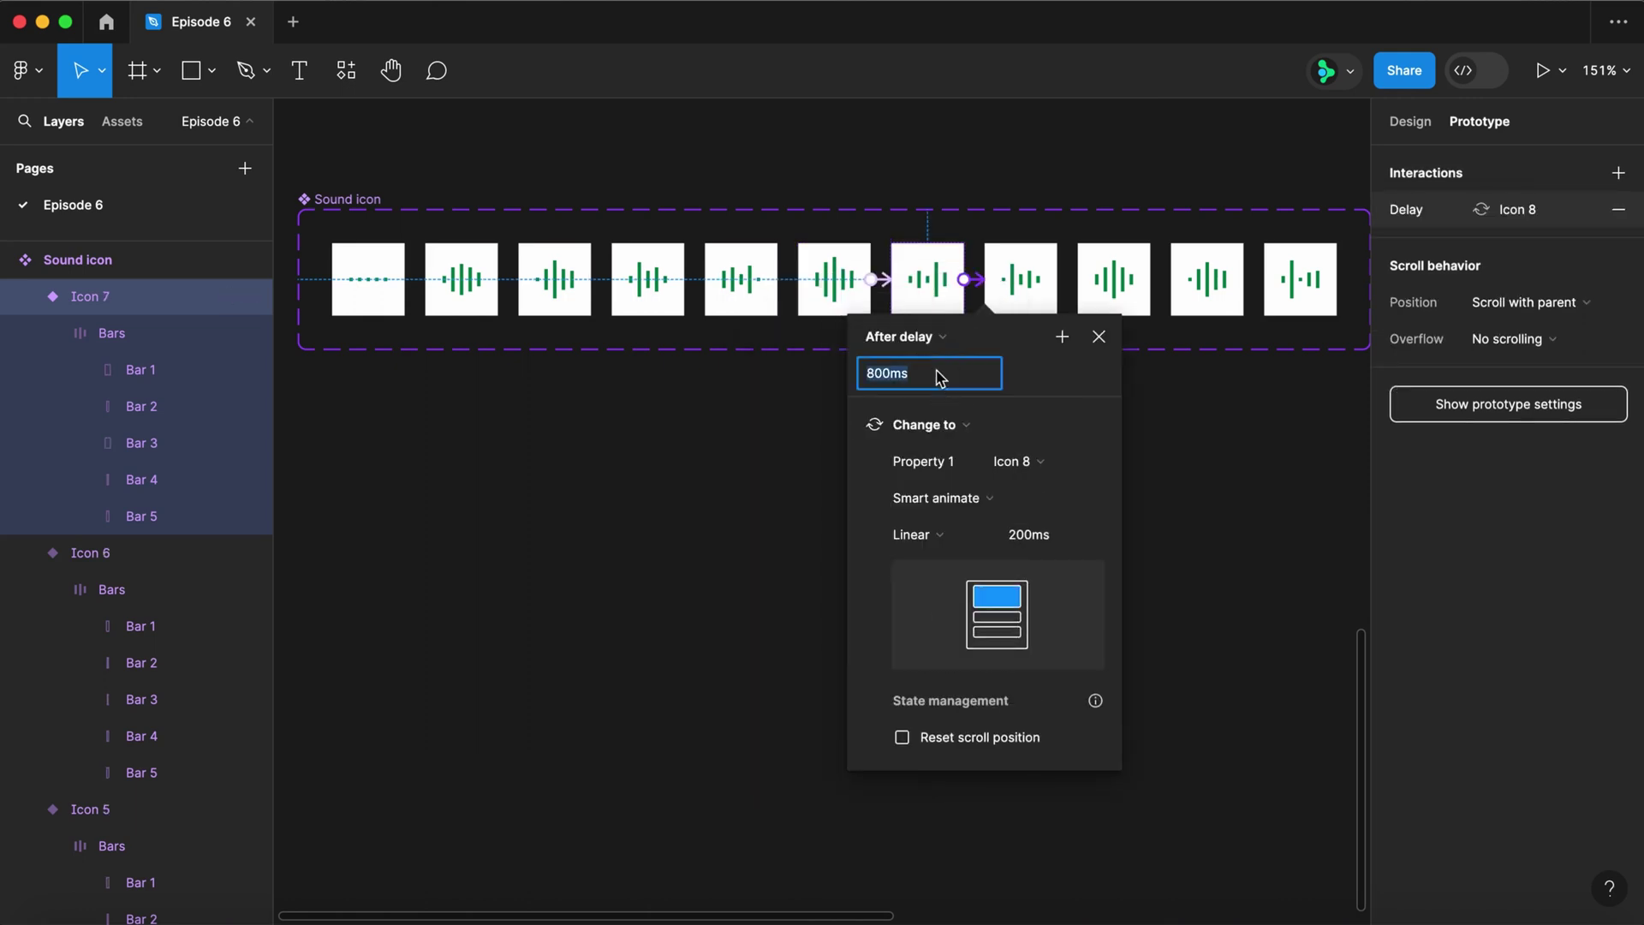
left_click(983, 623)
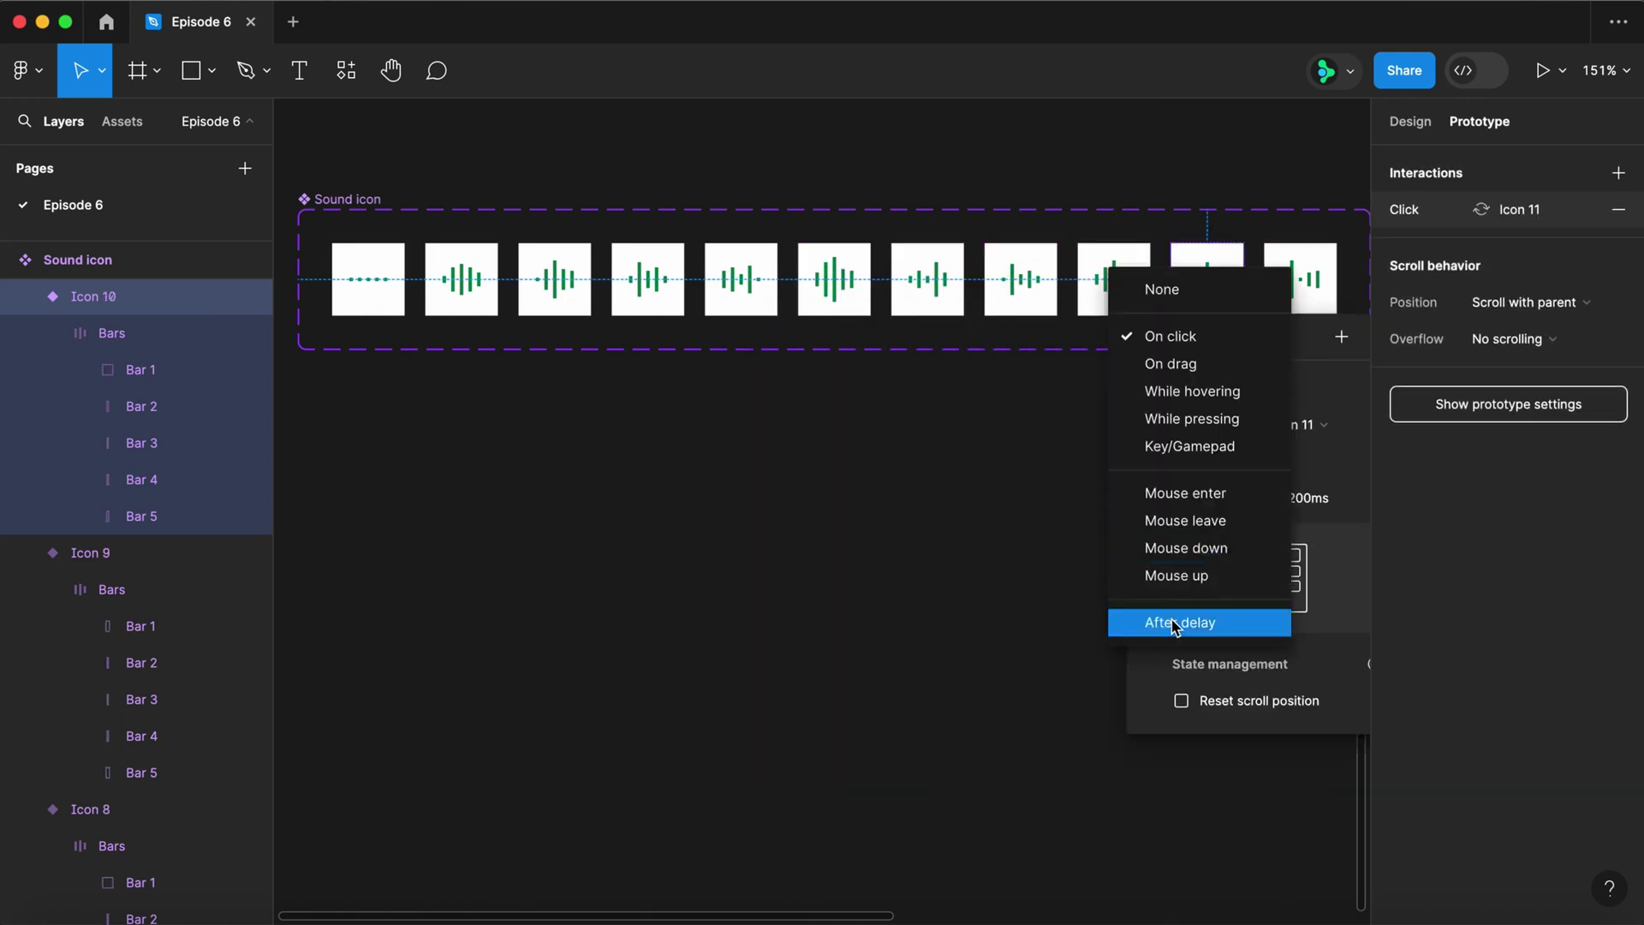
left_click(1173, 624)
left_click(1323, 304)
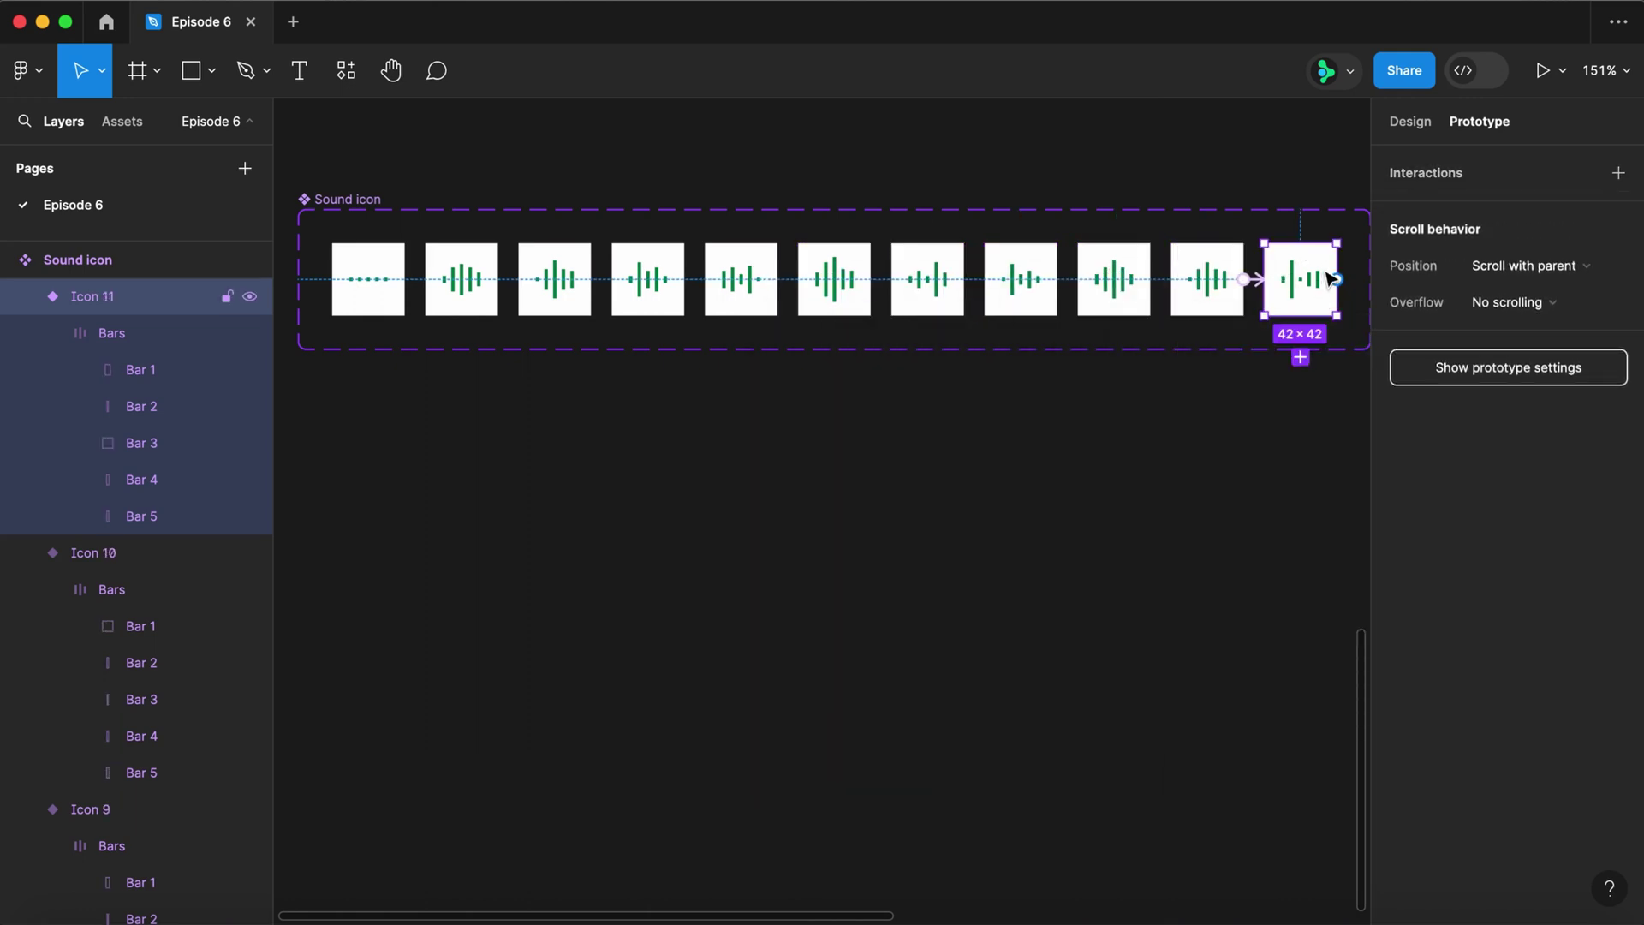
- Loop Icon 11 back to Icon 2 with an After delay trigger of 1ms
left_click_drag(1340, 285, 467, 518)
left_click(439, 554)
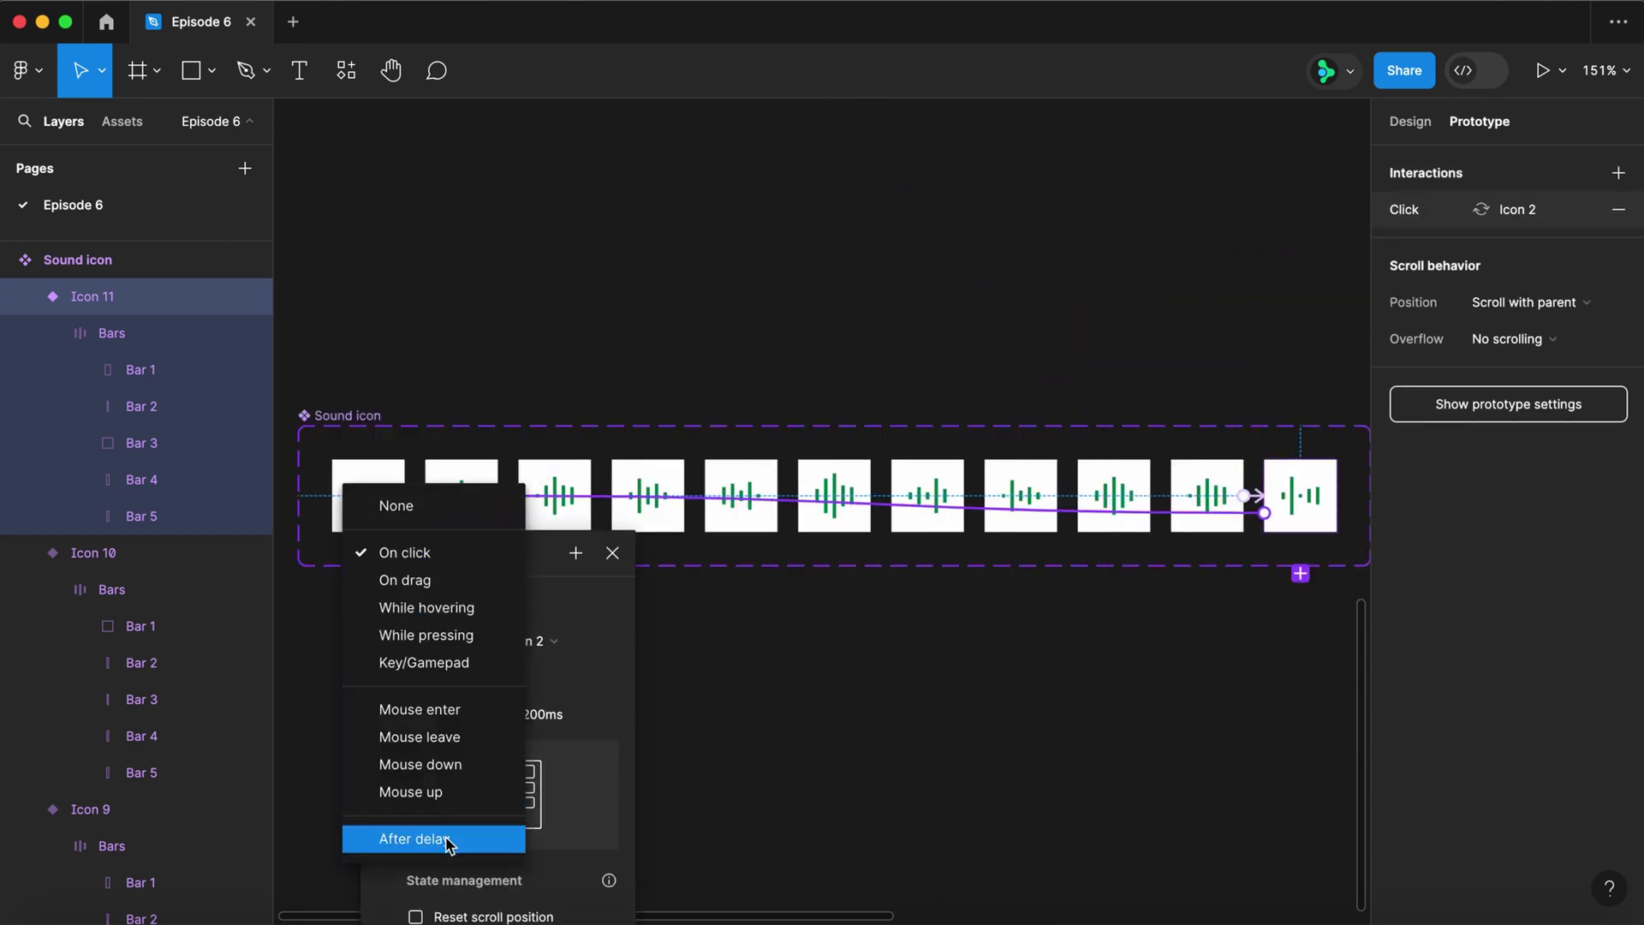
left_click(440, 836)
left_click(445, 596)
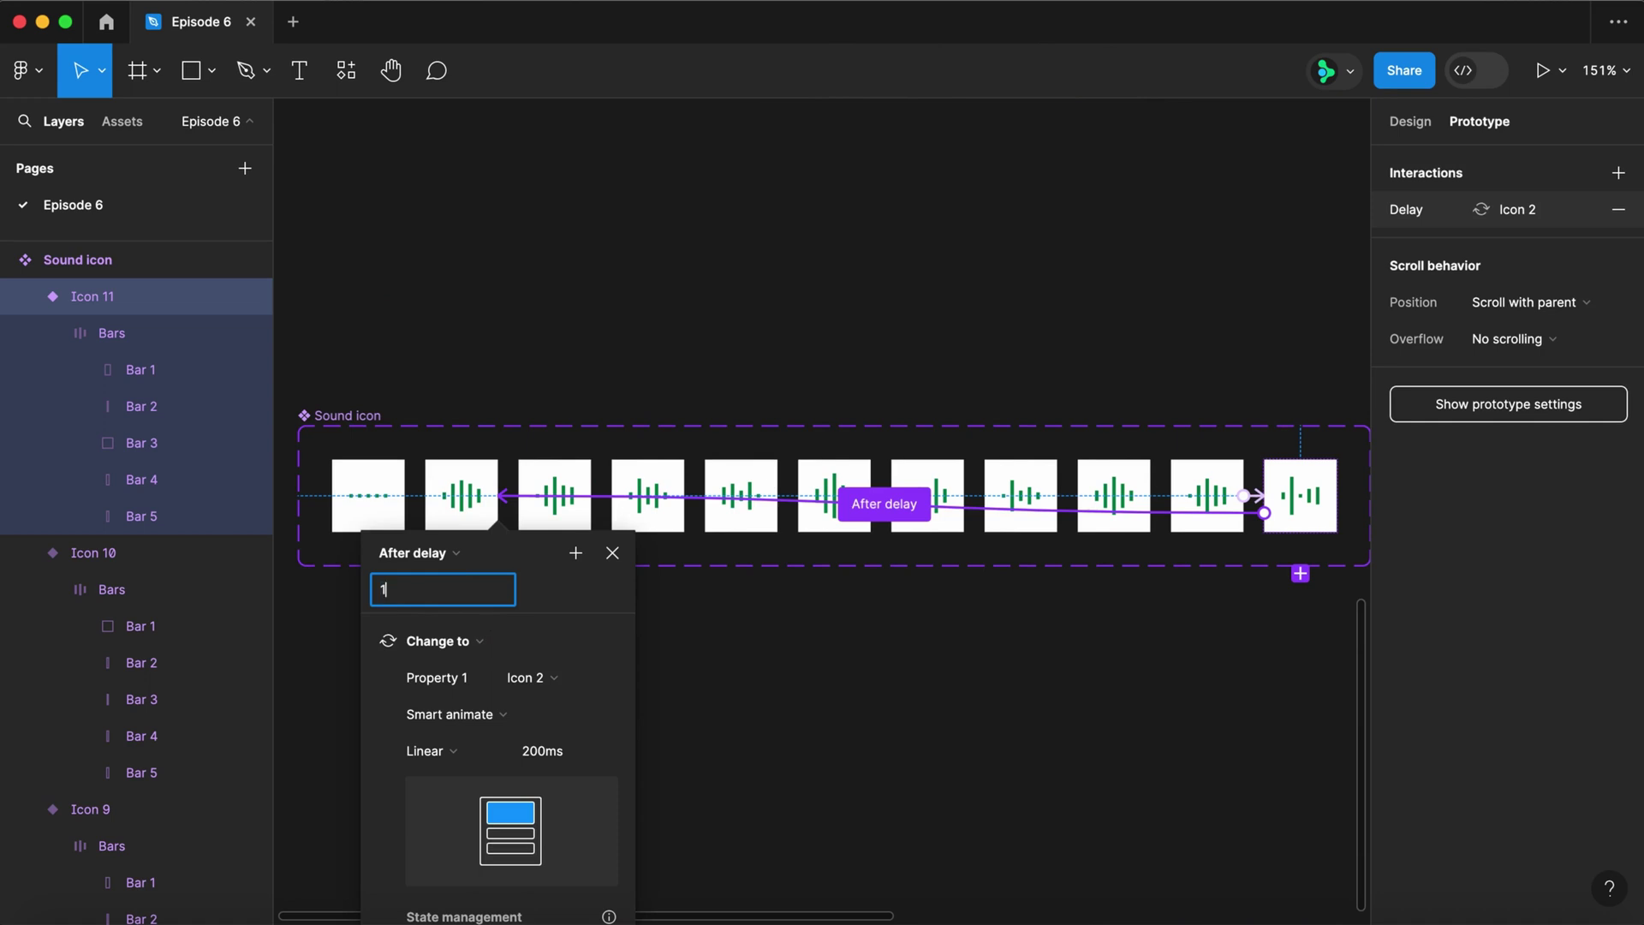
key("Return")
left_click(715, 623)
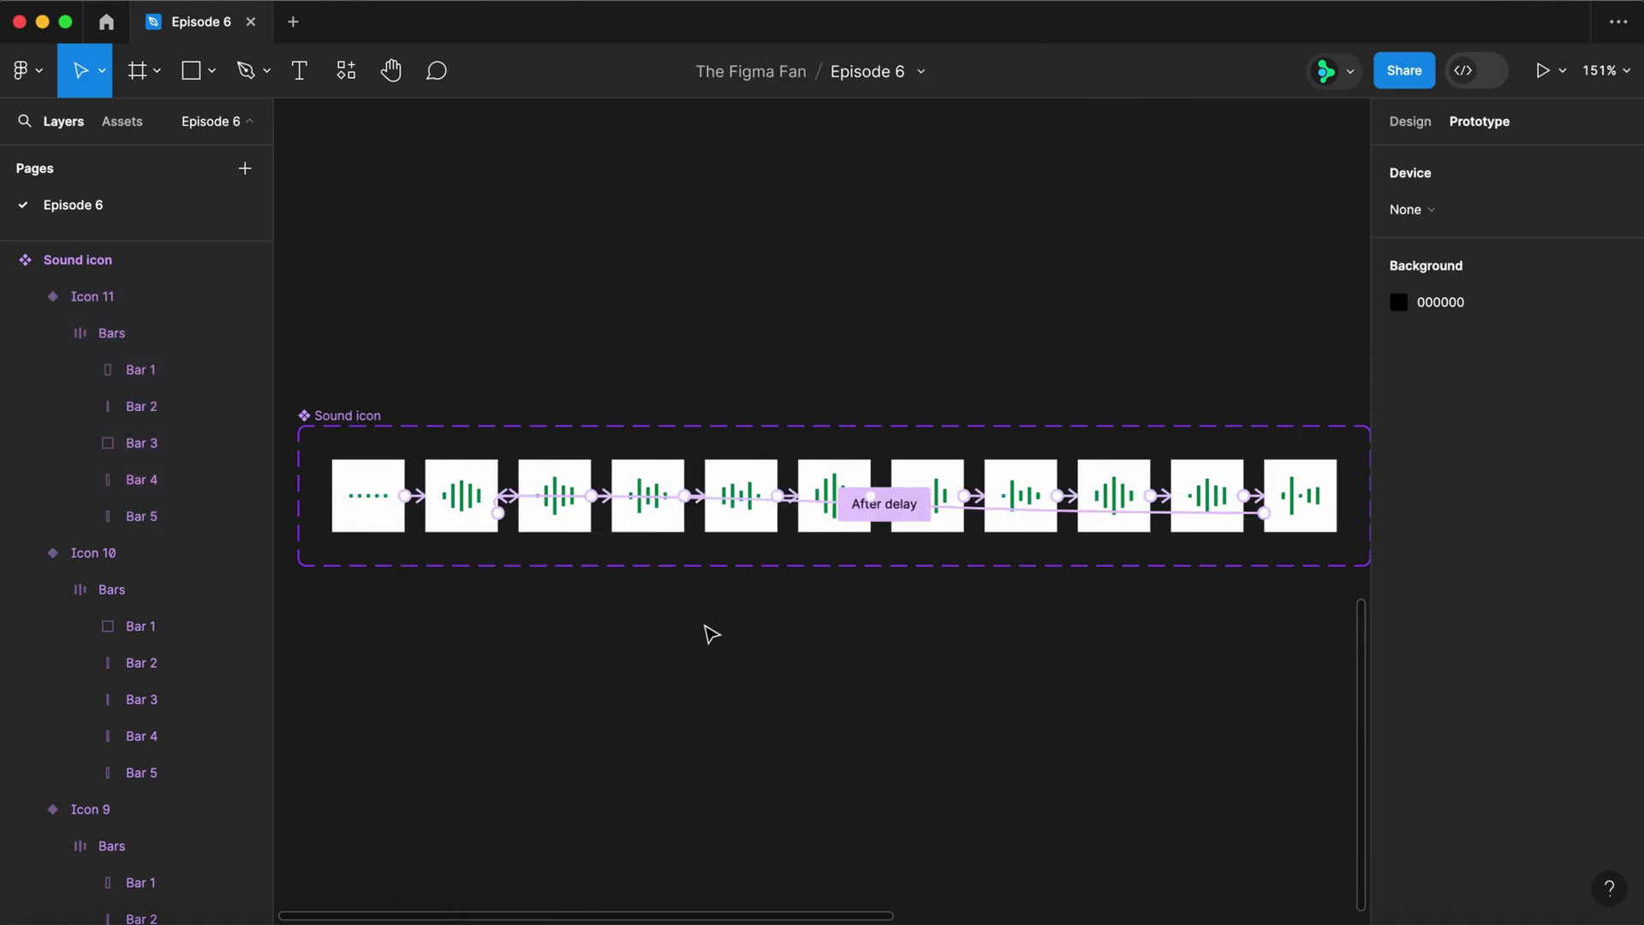
- Draw a 126×126 Frame 1 and centre a Sound icon instance inside it
scroll(719, 621, "down", 5)
key("f")
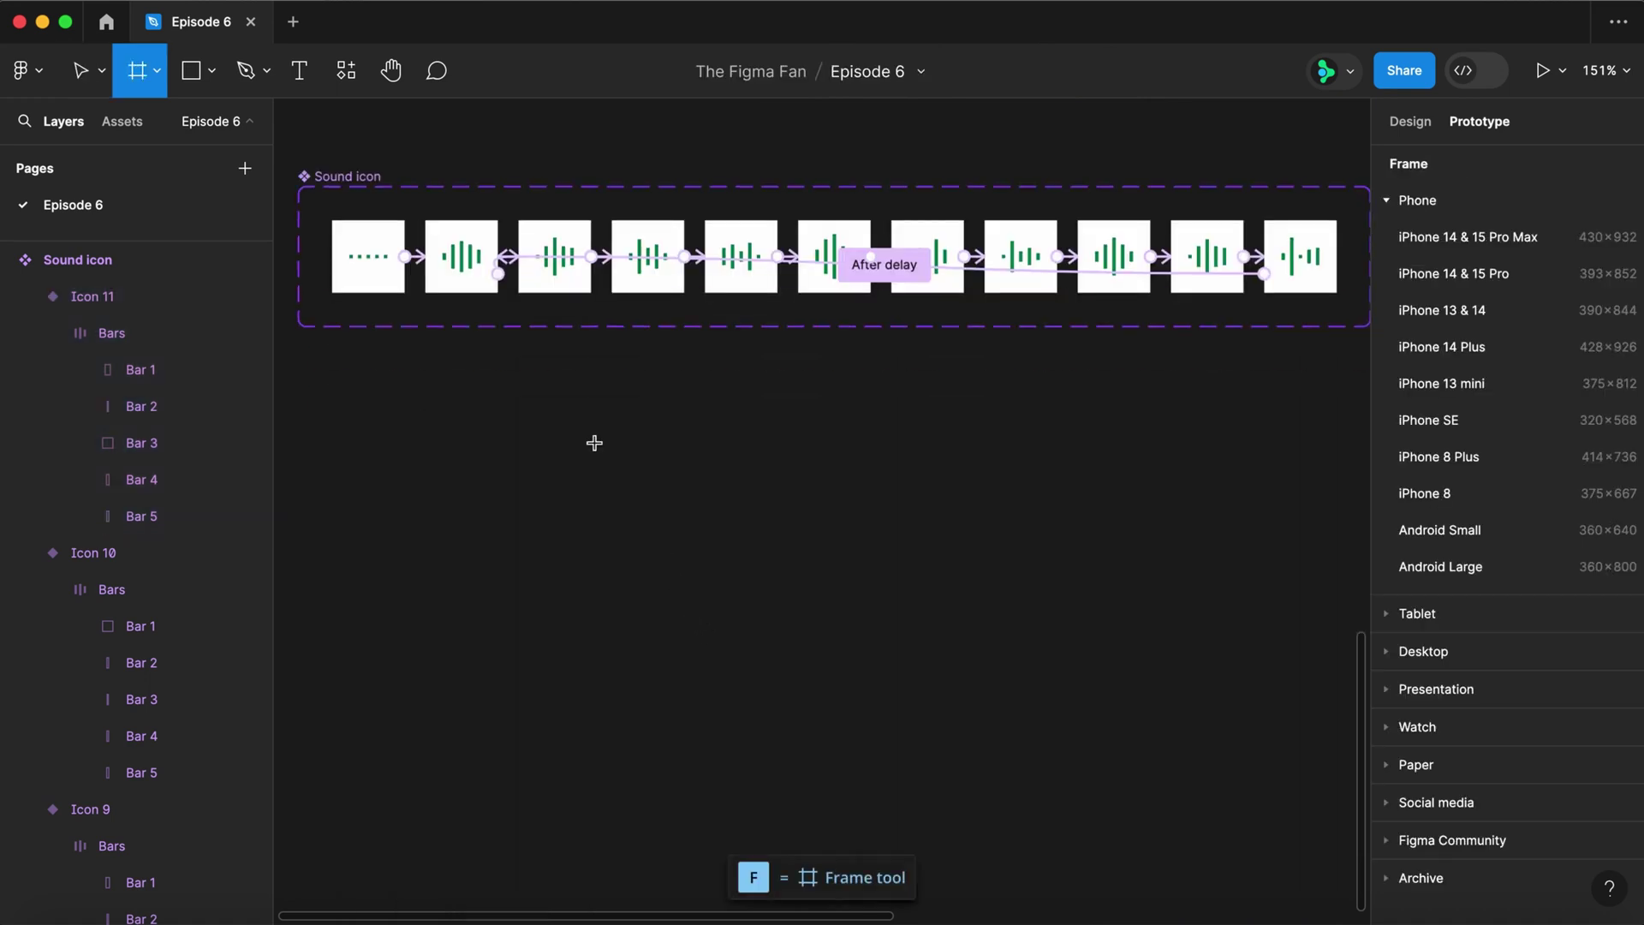
left_click_drag(605, 414, 824, 616)
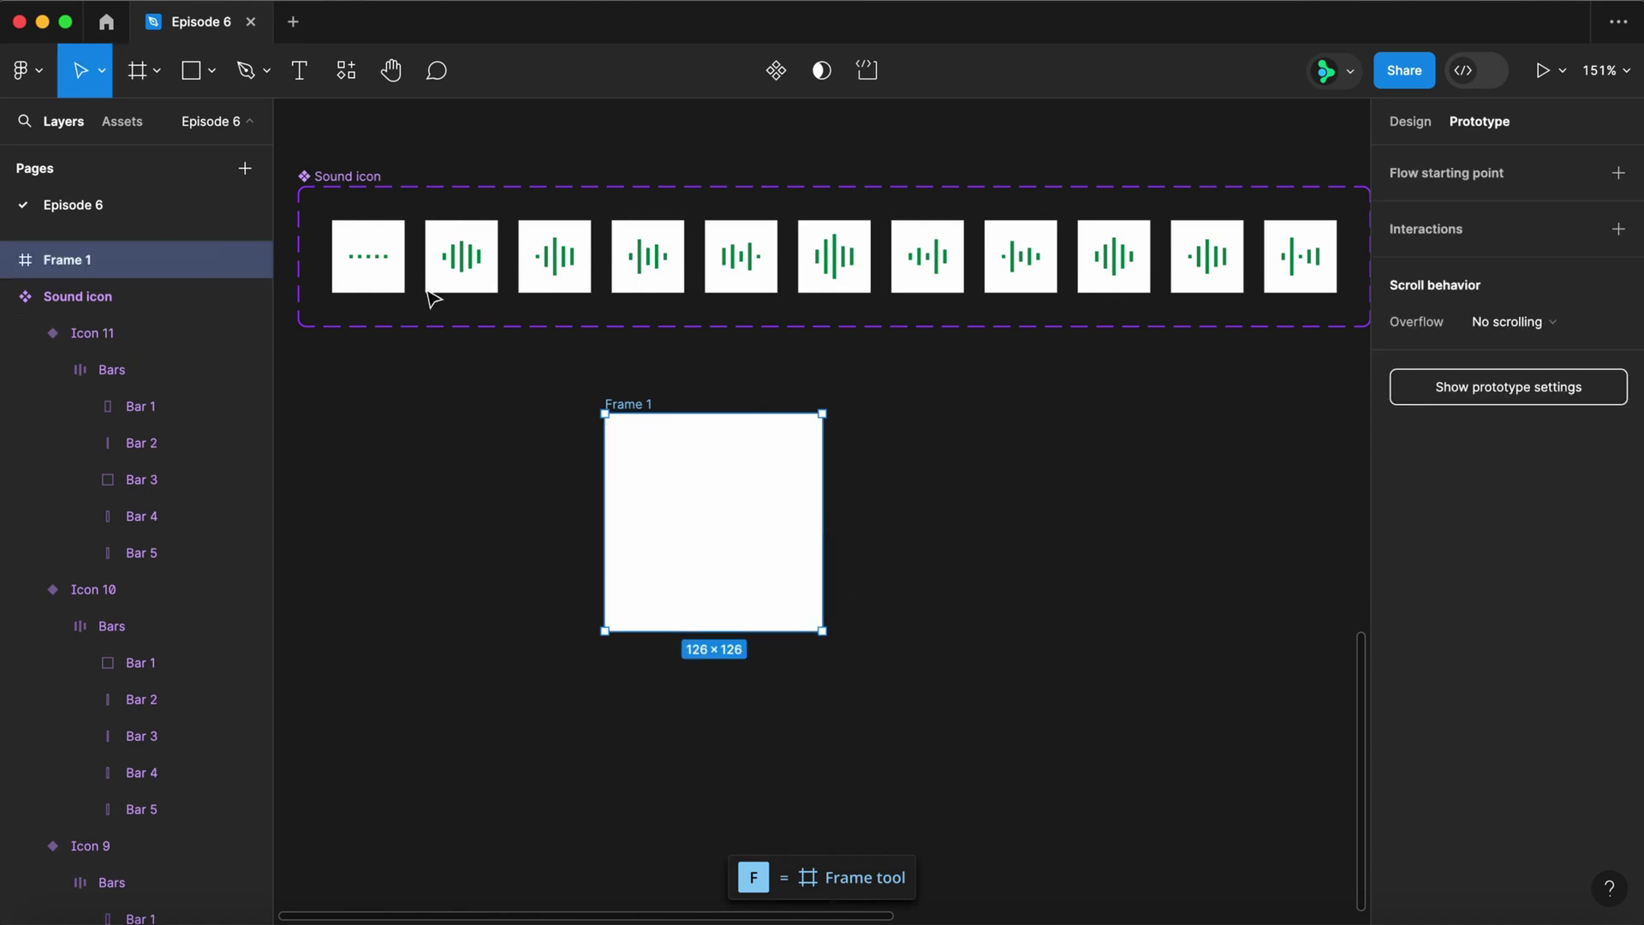
left_click(374, 279)
left_click_drag(374, 279, 726, 548)
- Make Frame 1 the Flow 1 starting point and preview its animation
left_click(632, 408)
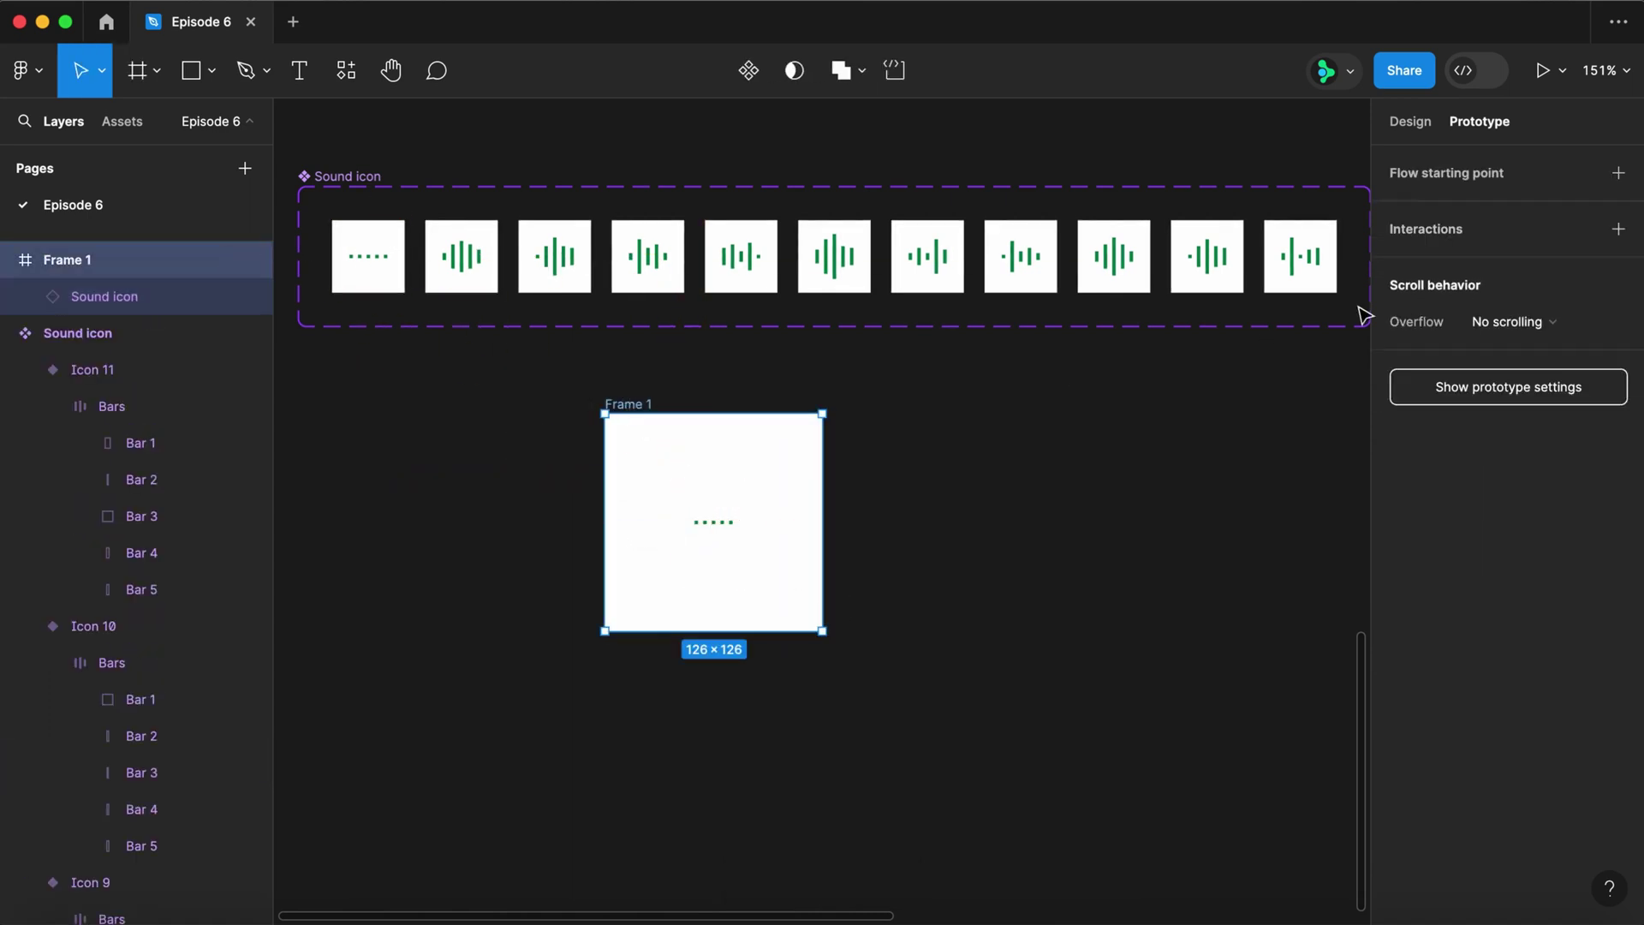
left_click(1618, 172)
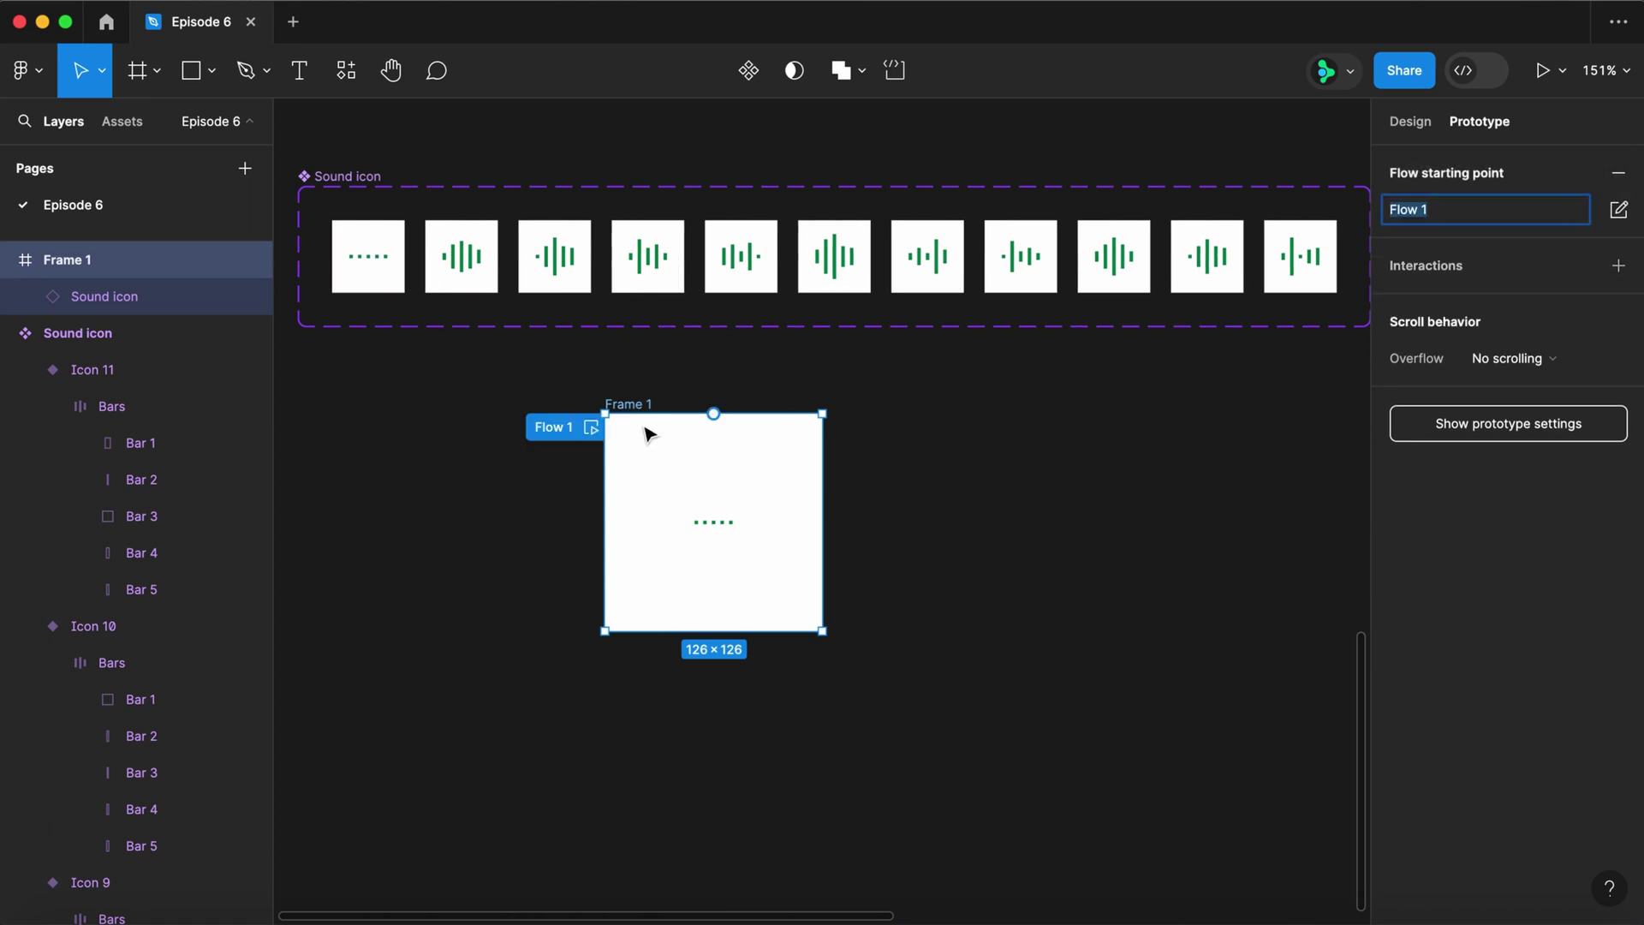
left_click(592, 427)
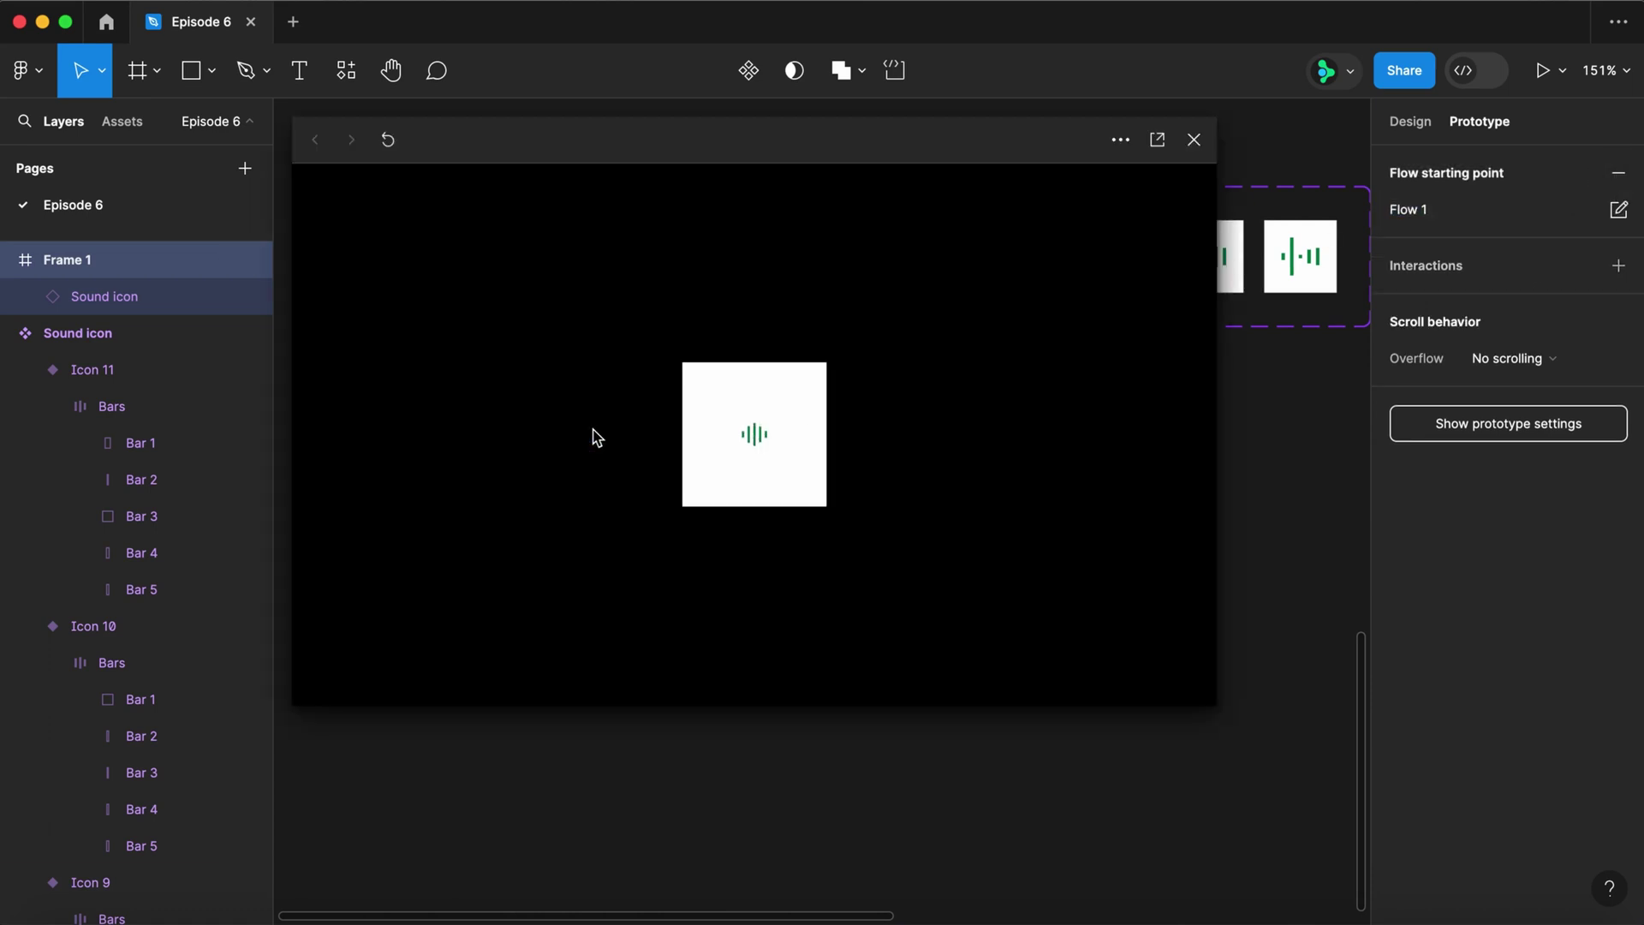
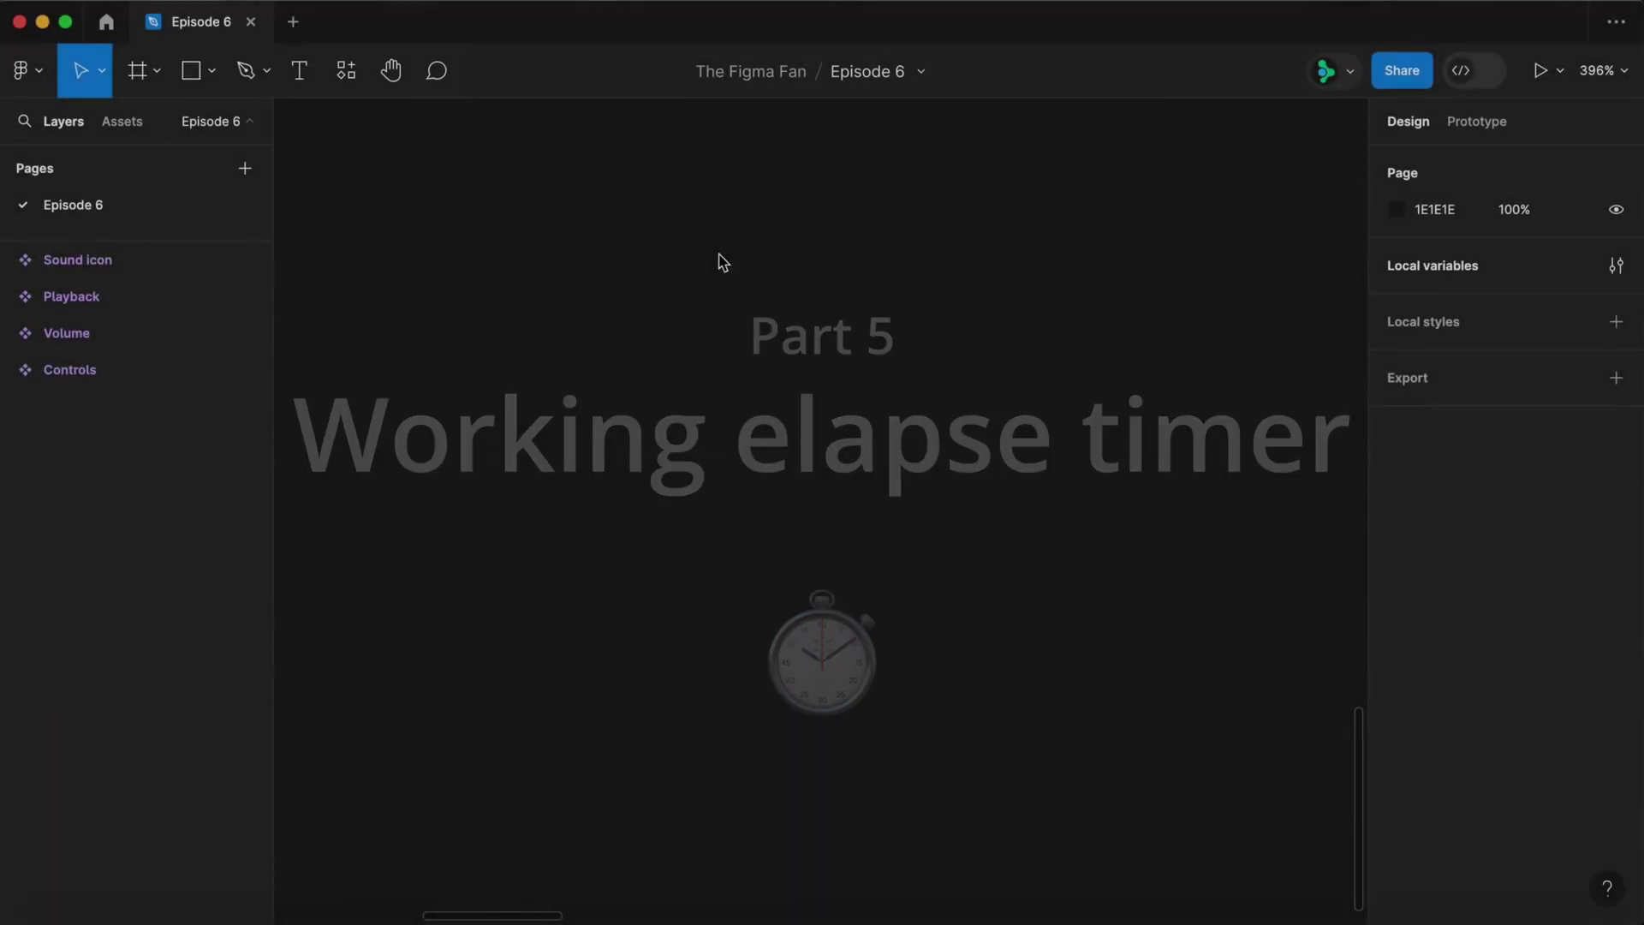
- Create separate text layers 0, :, 0, 0 side by side to form a 0:00 timer
key("t")
left_click(693, 227)
type("0")
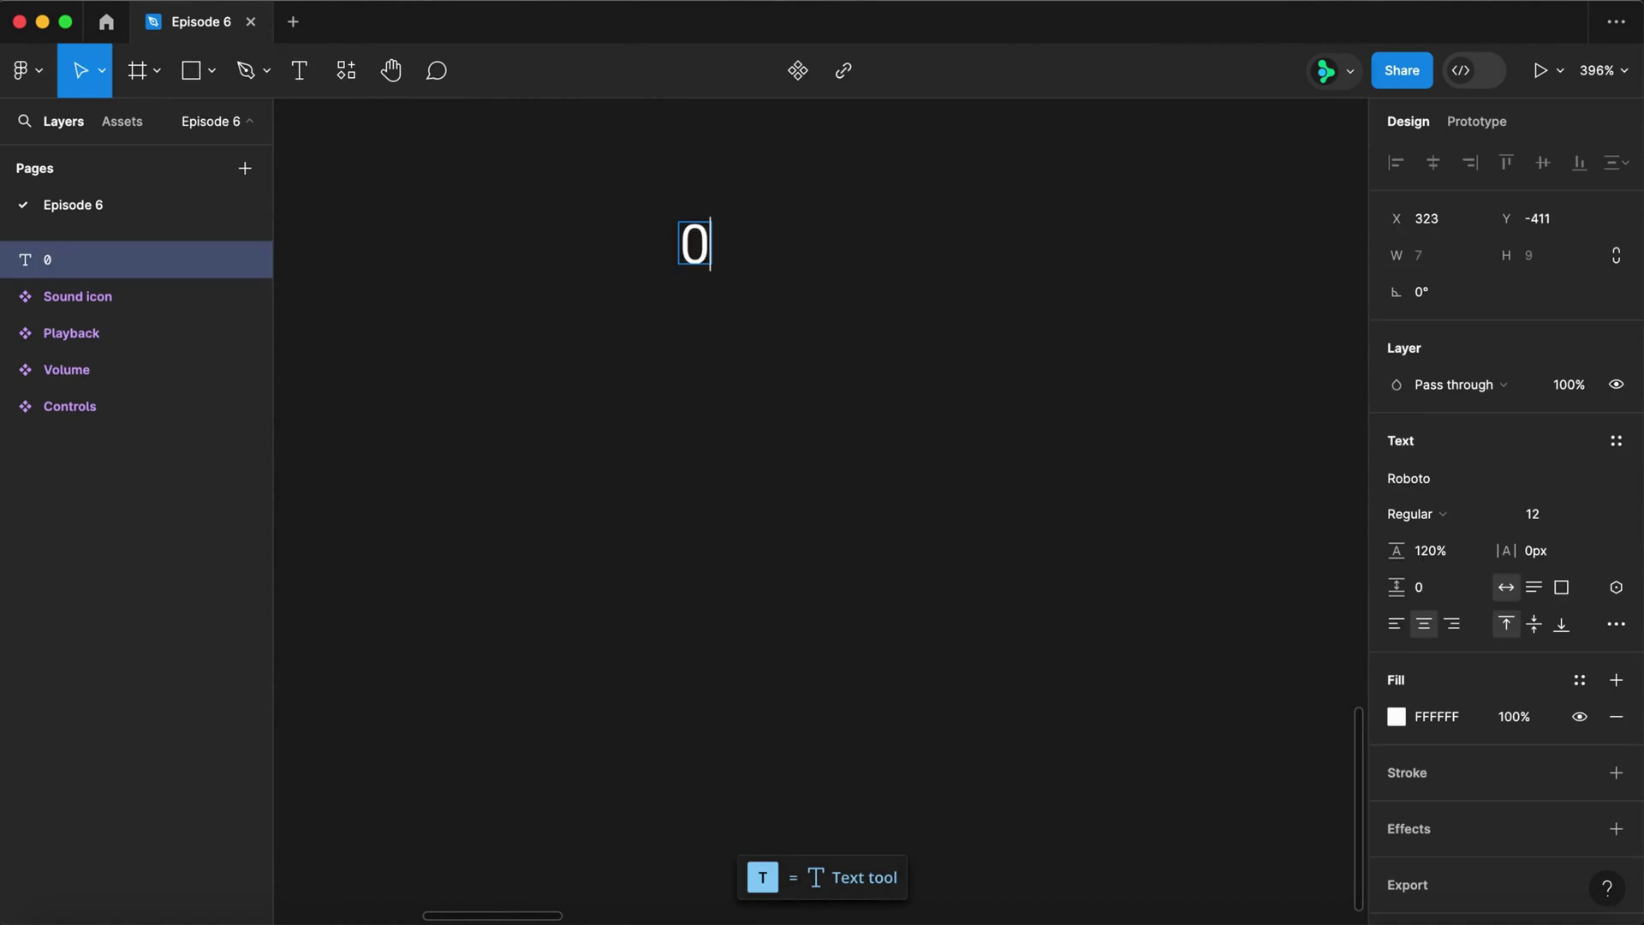
key("Escape")
left_click_drag(708, 259, 751, 259)
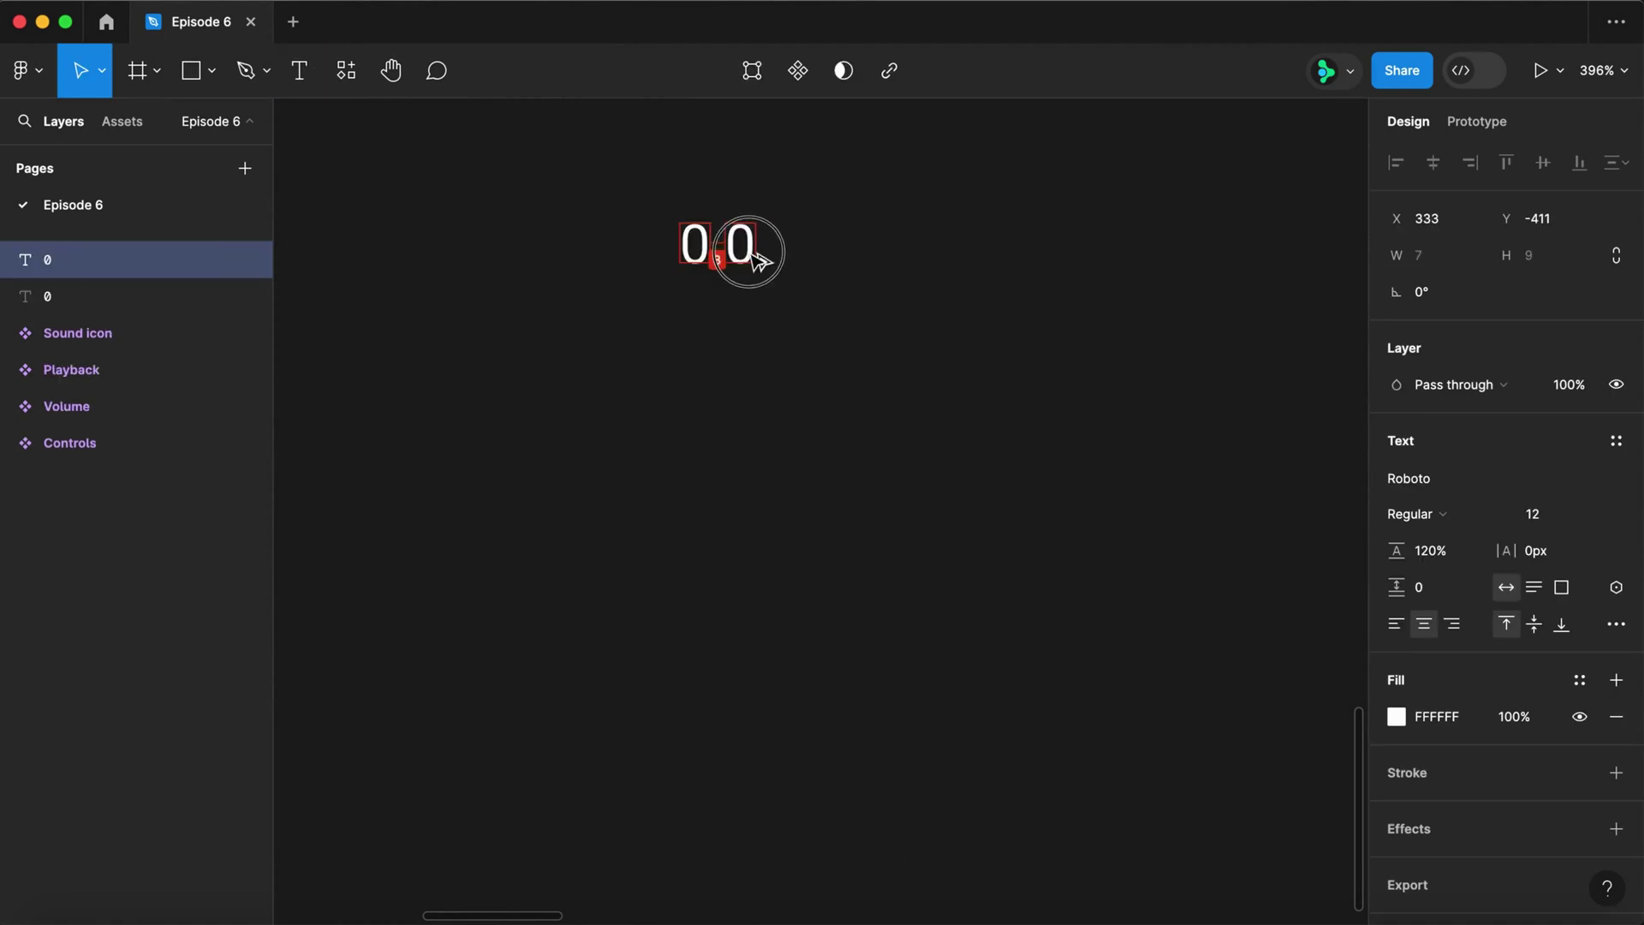
key("Return")
type(":")
key("Escape")
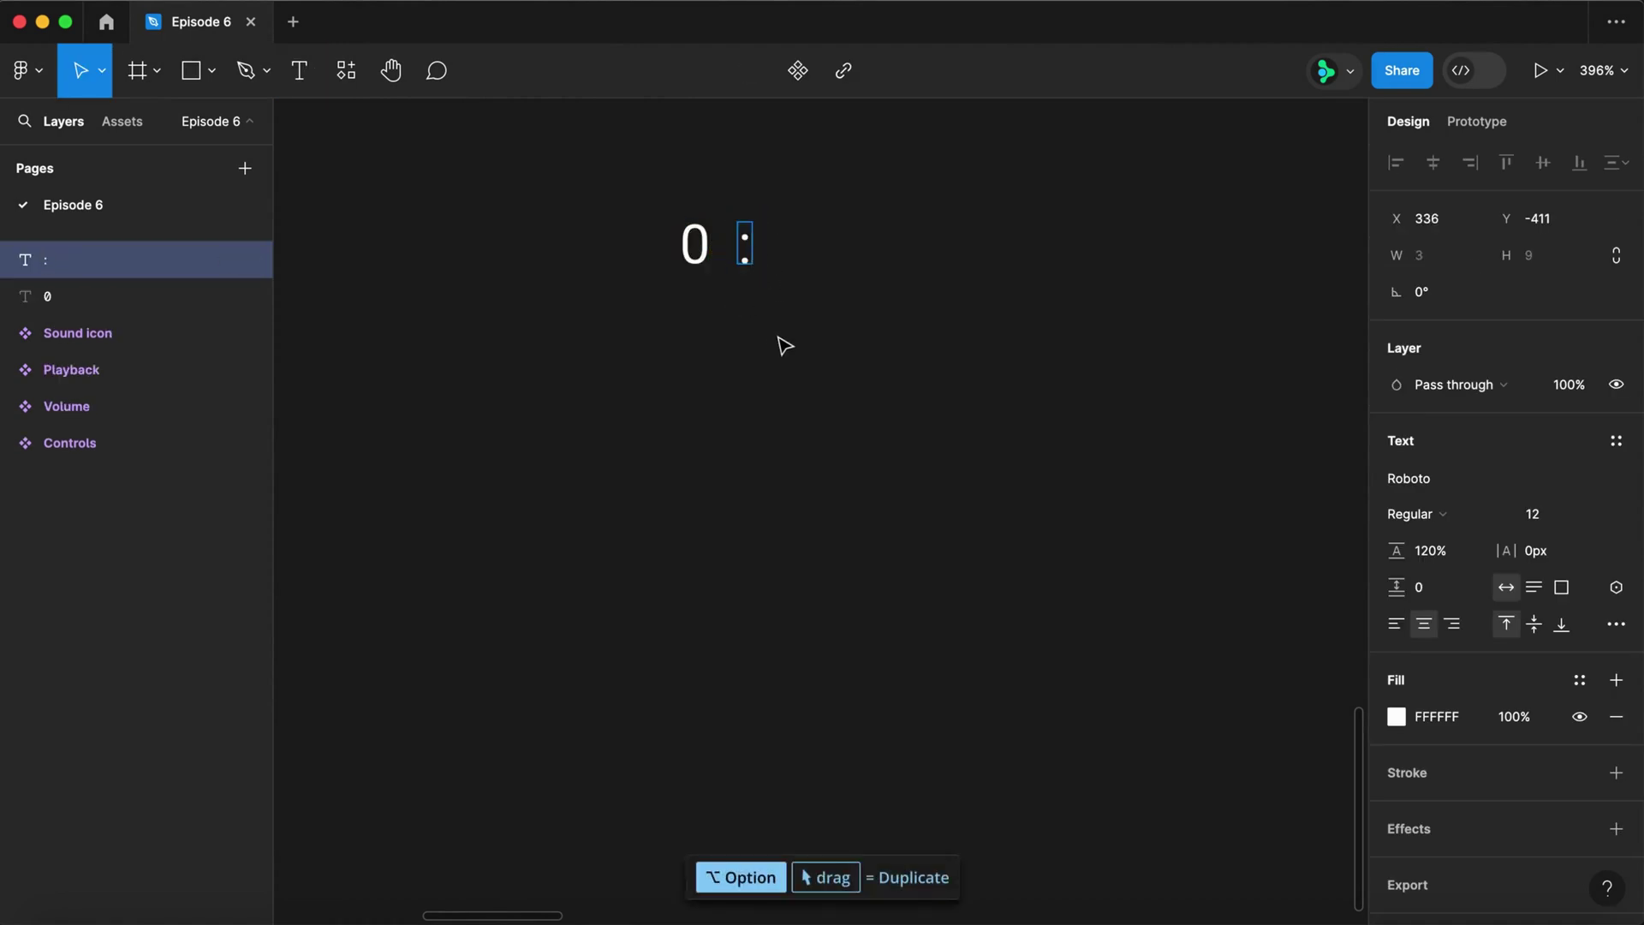
left_click_drag(711, 264, 858, 260)
left_click(939, 321)
- Wrap the four digit layers in an auto-layout frame with 0 spacing named Start
left_click_drag(935, 323, 628, 207)
key("shift+a")
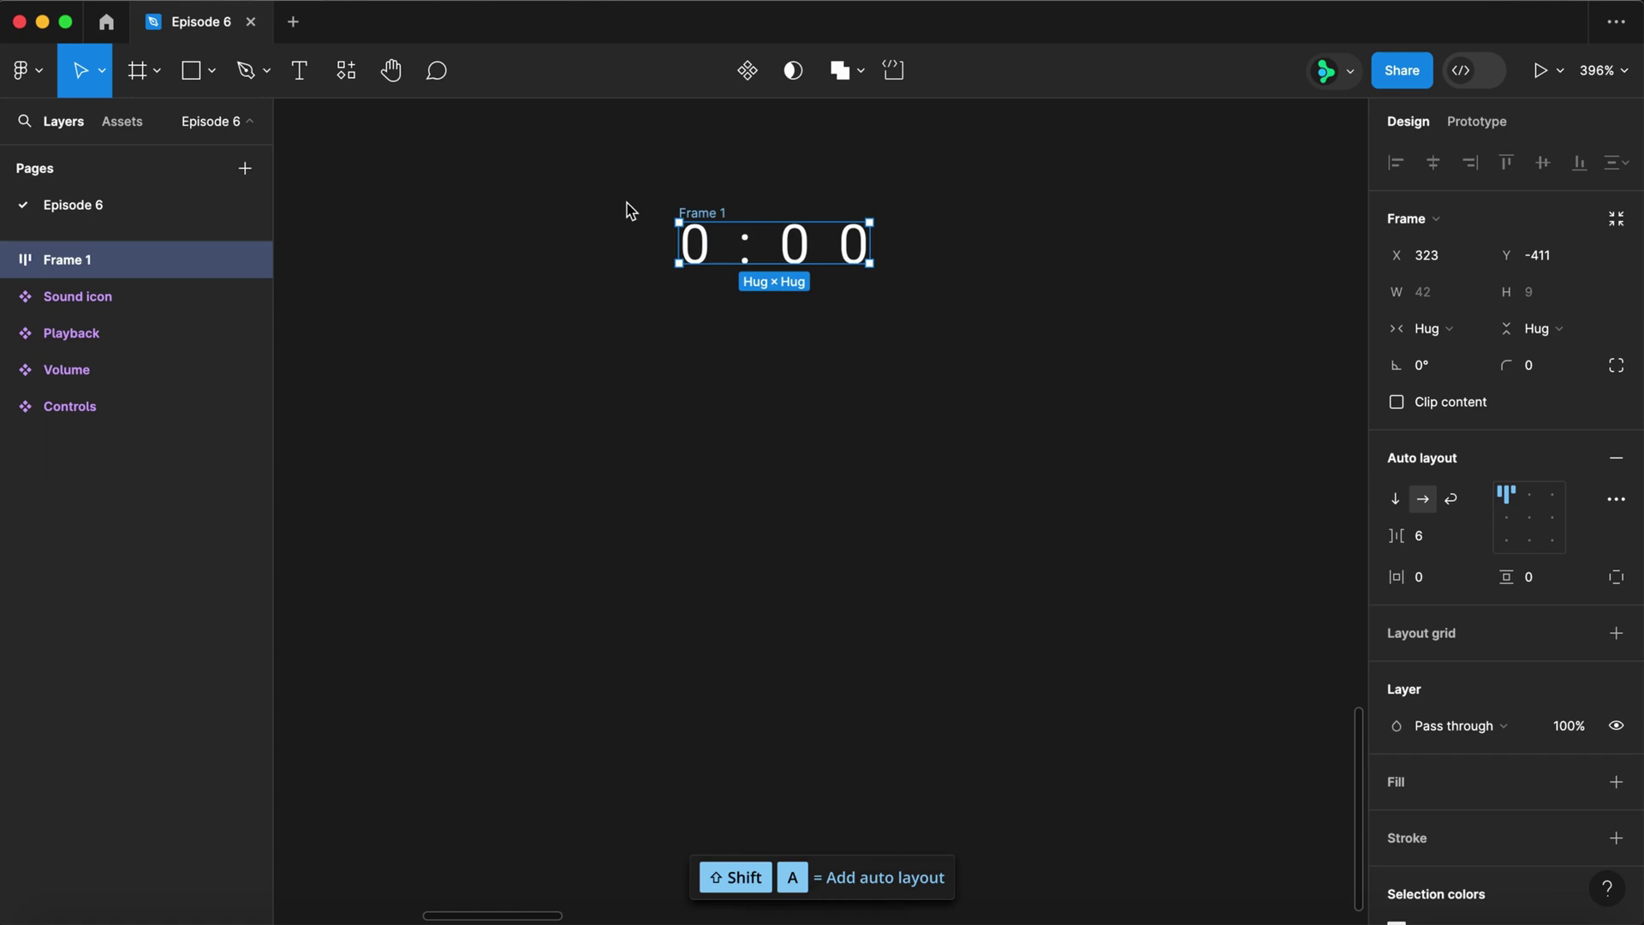
left_click(1433, 548)
type("0")
key("Return")
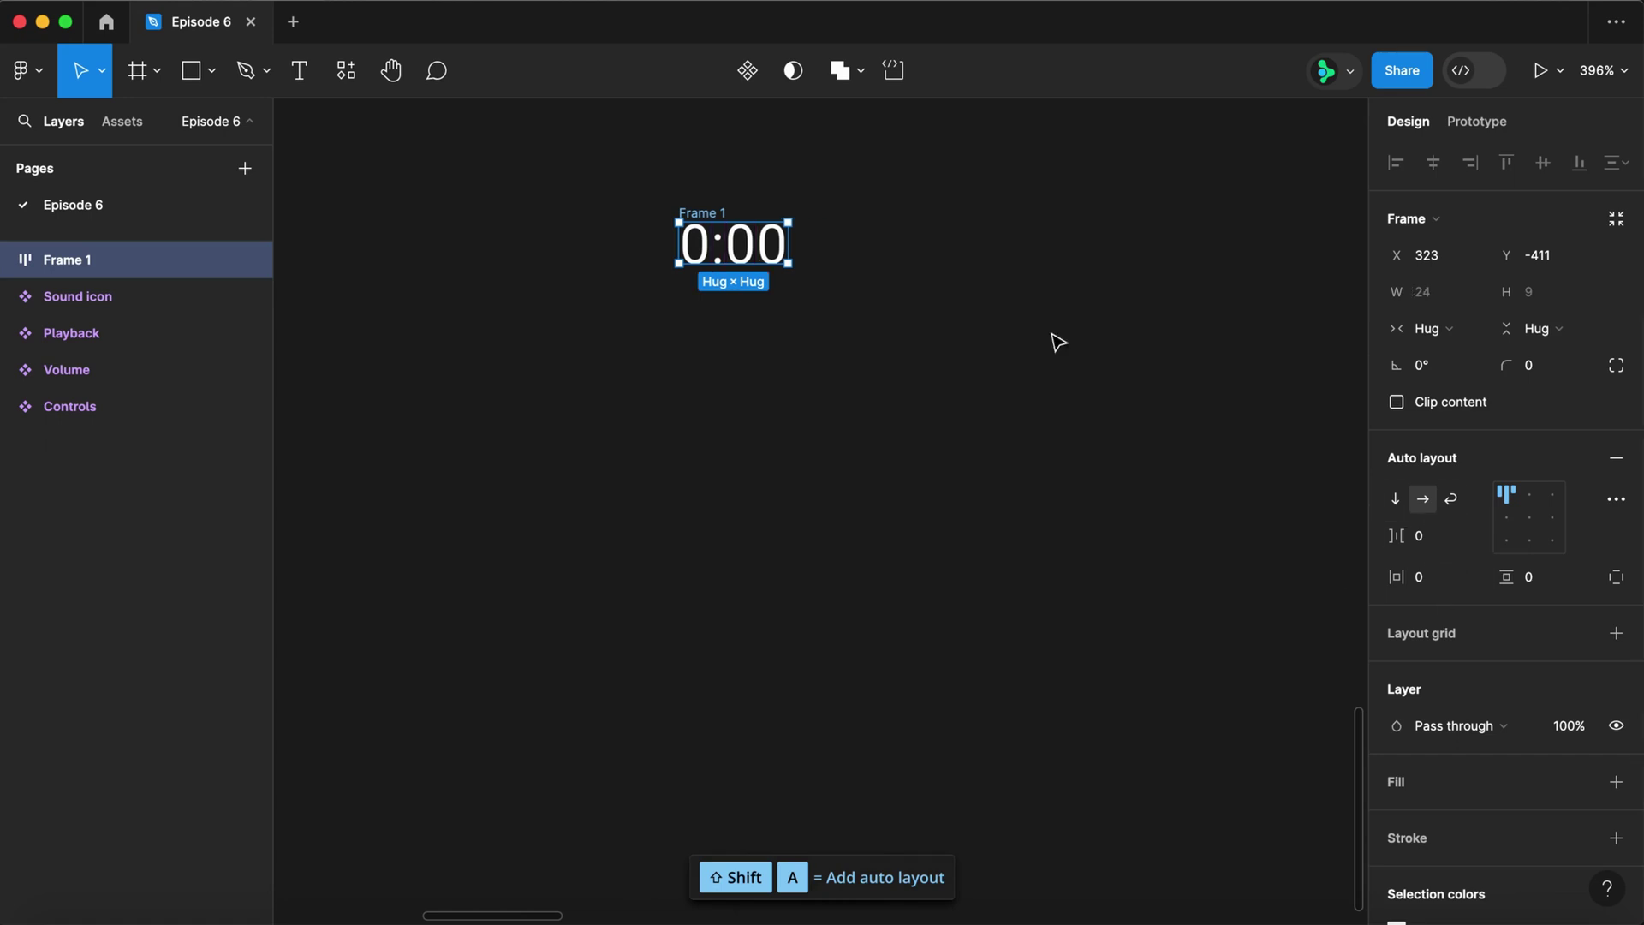
left_click(718, 219)
double_click(718, 220)
type("Start")
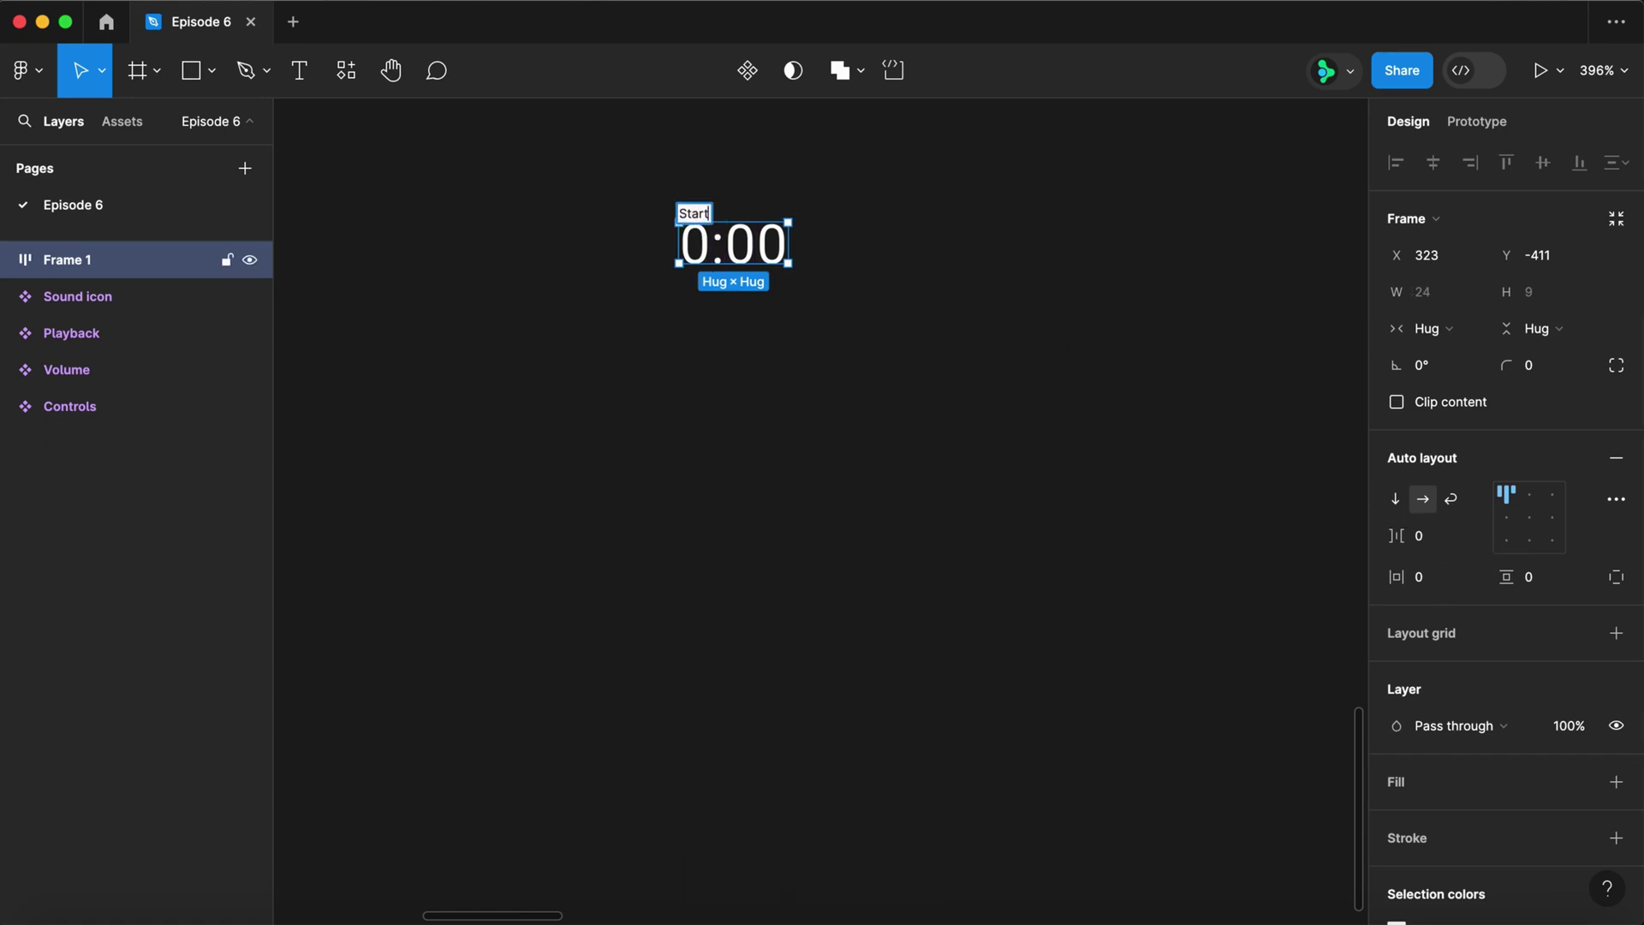
key("Return")
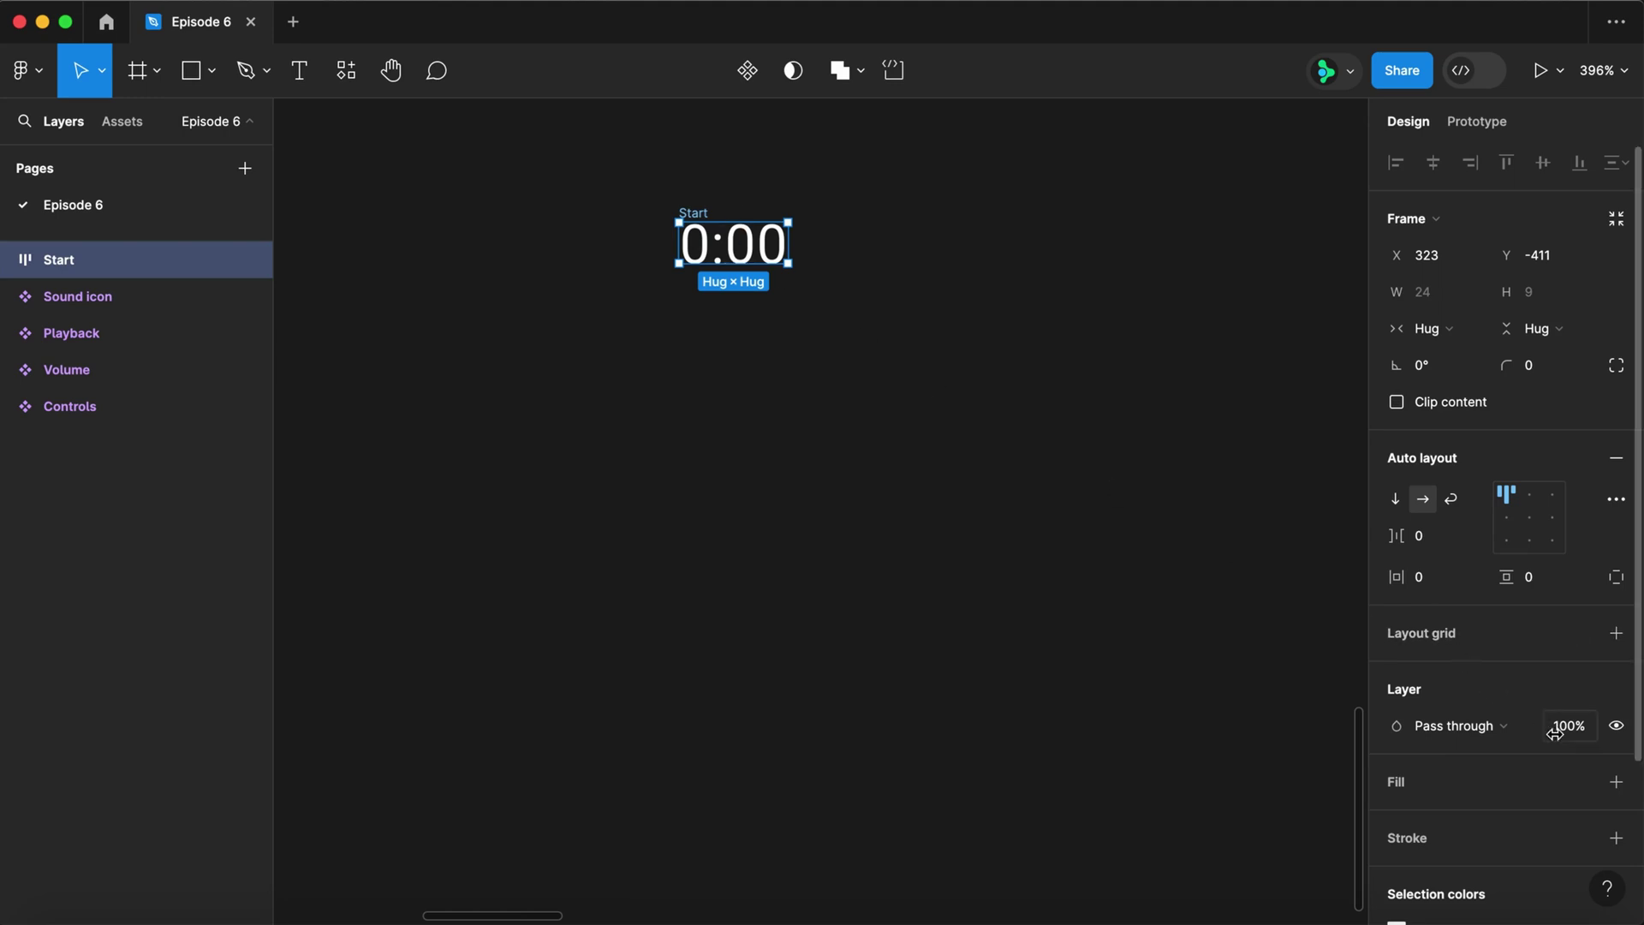
- Give the Start frame a white fill and make the digit text black 000000
left_click(1616, 781)
left_click_drag(872, 322, 660, 240)
left_click(1473, 814)
type("0")
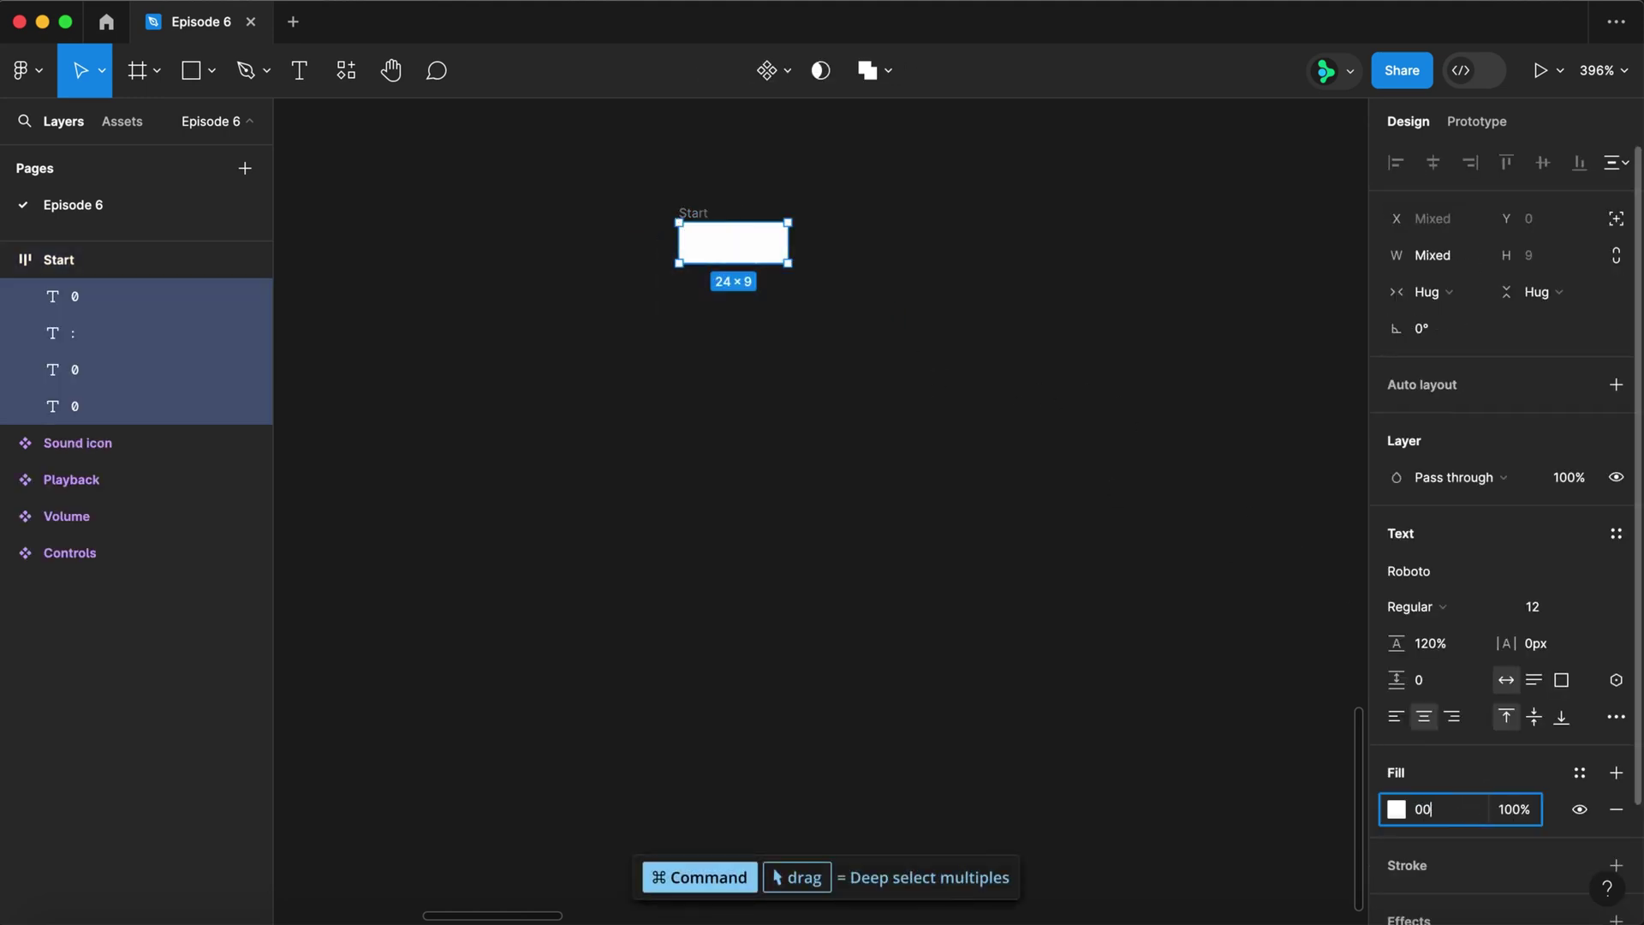
type(":00")
key("Return")
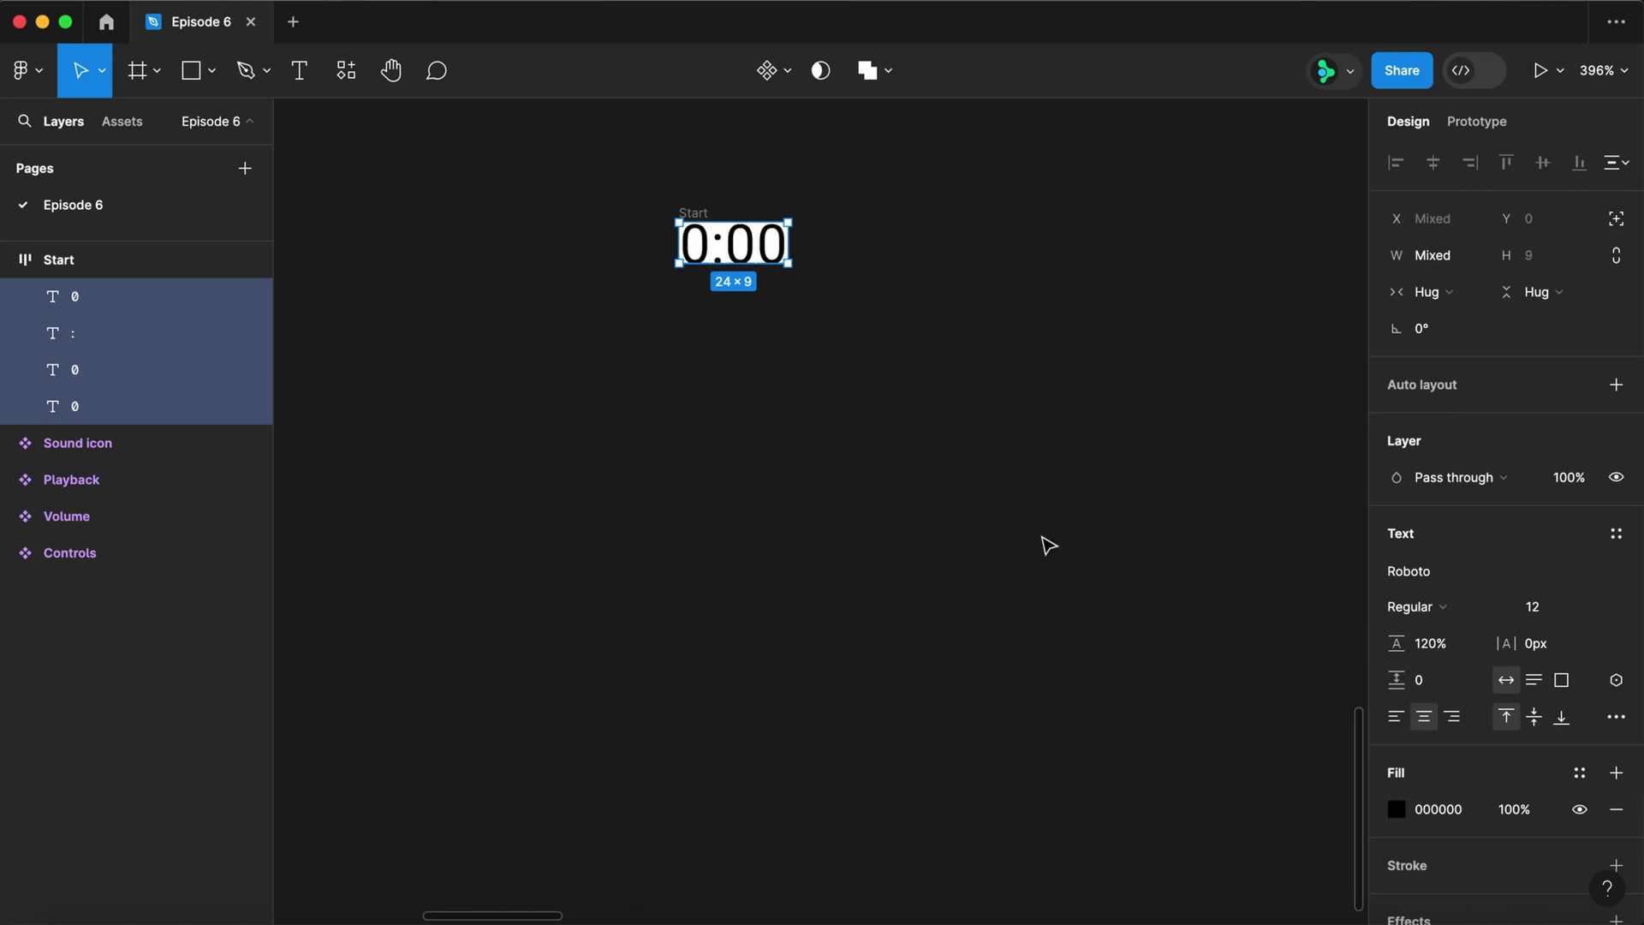
left_click(1042, 537)
- Create number variables Clock-1, Clock-10 and Clock-100 in Local variables, then close the panel
left_click(1616, 267)
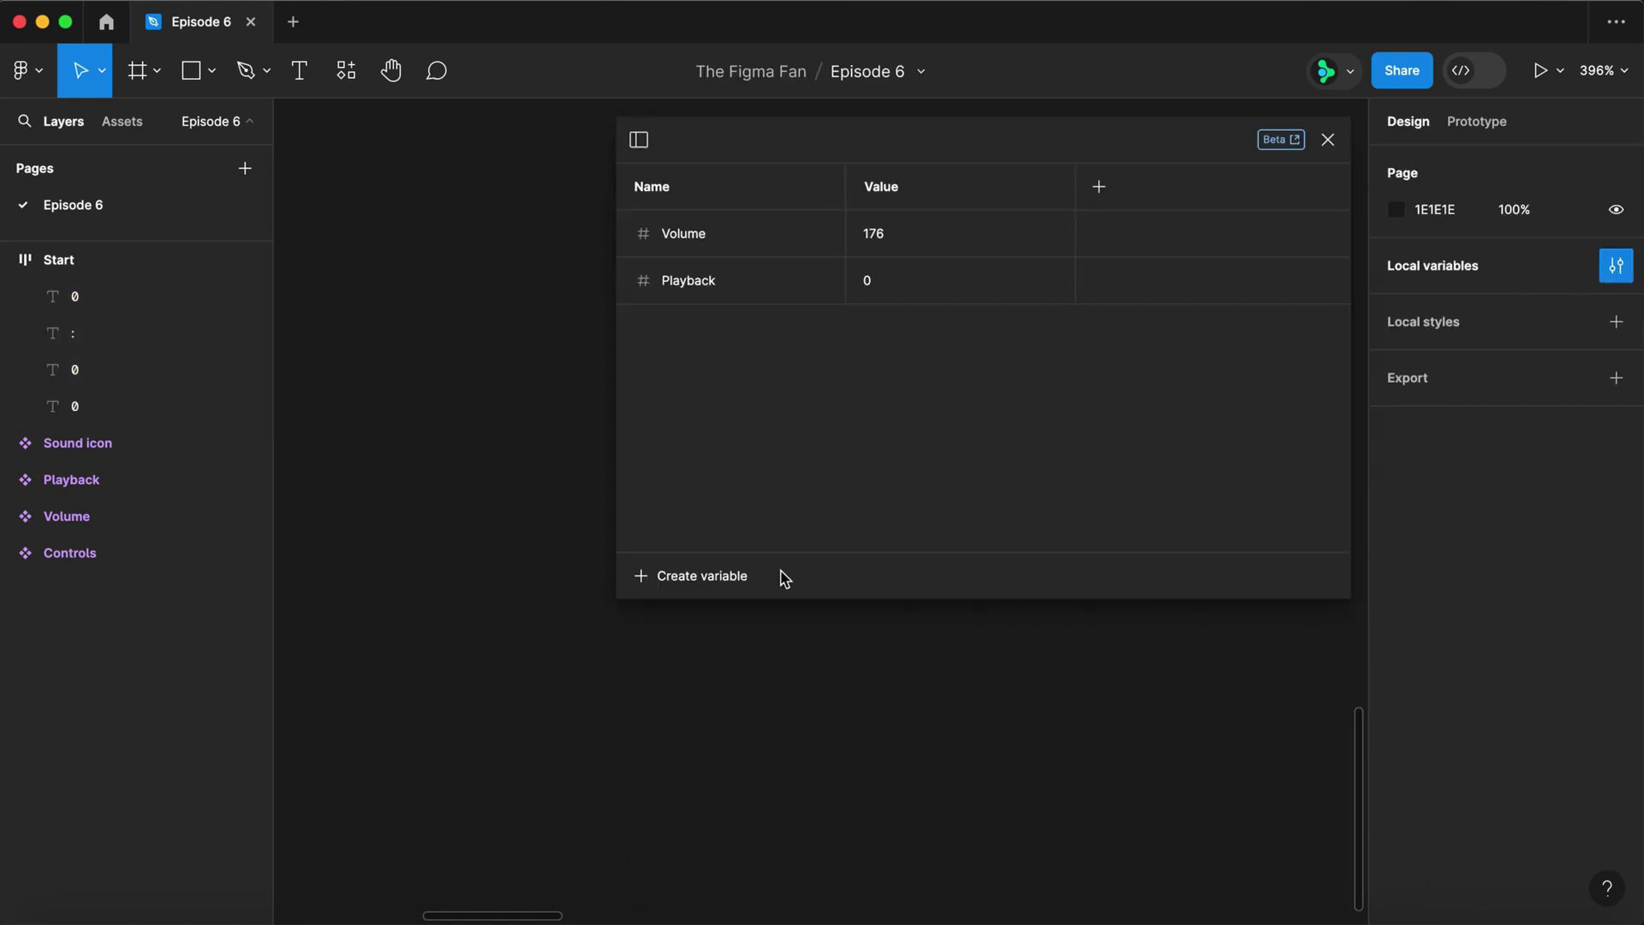
left_click(700, 577)
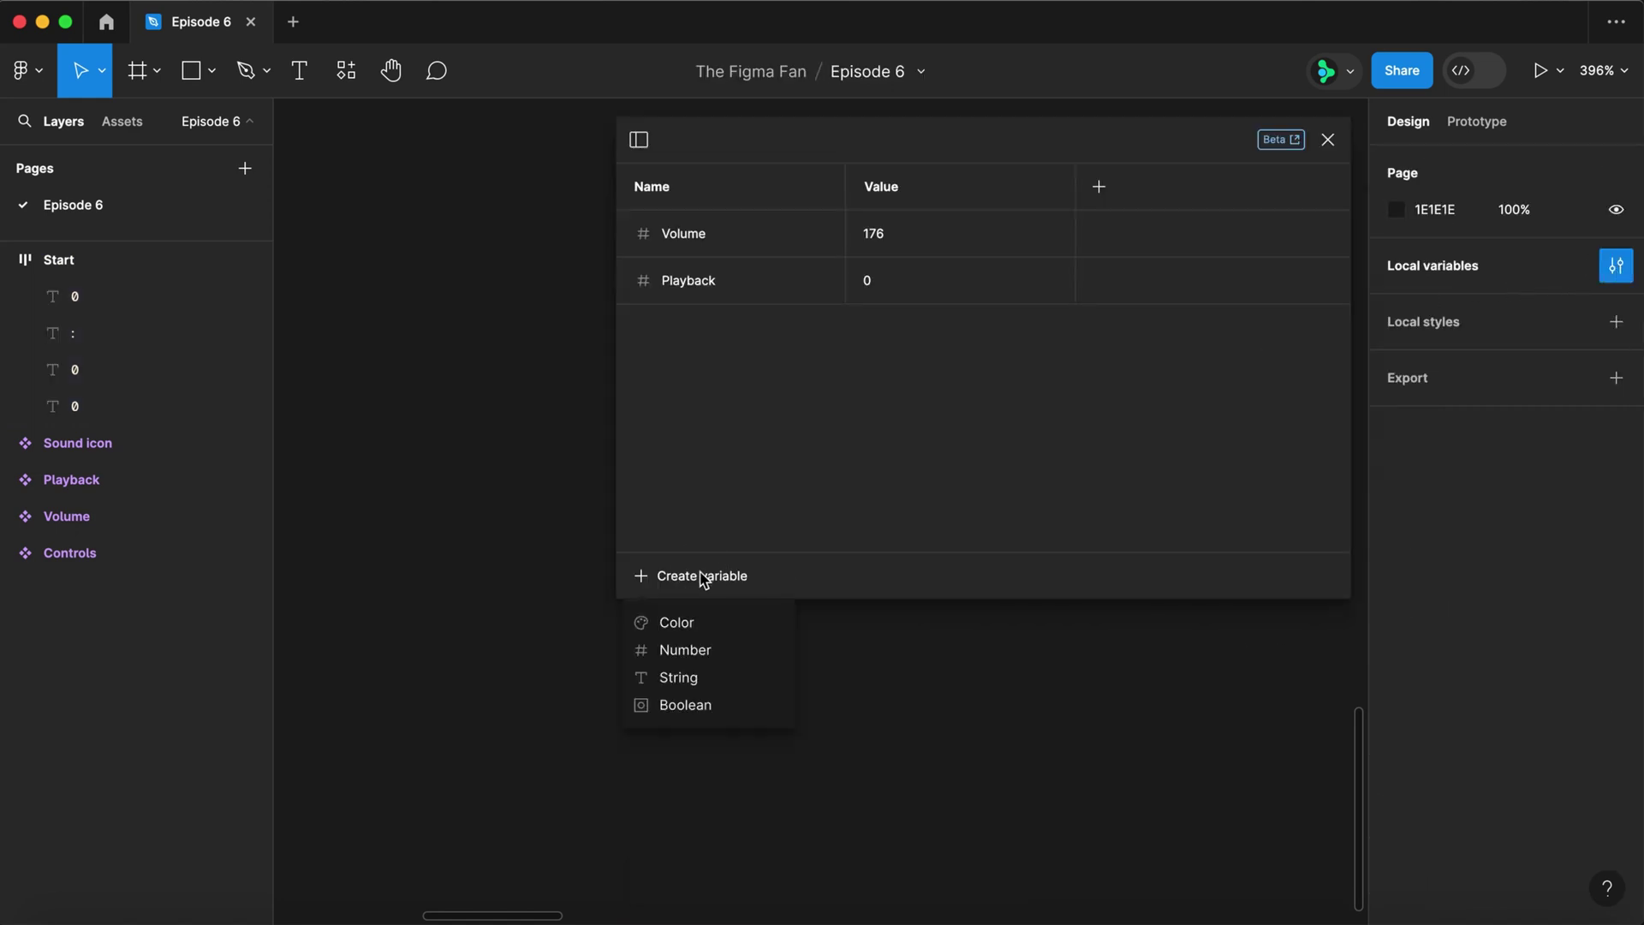
left_click(697, 650)
type("Clock-1")
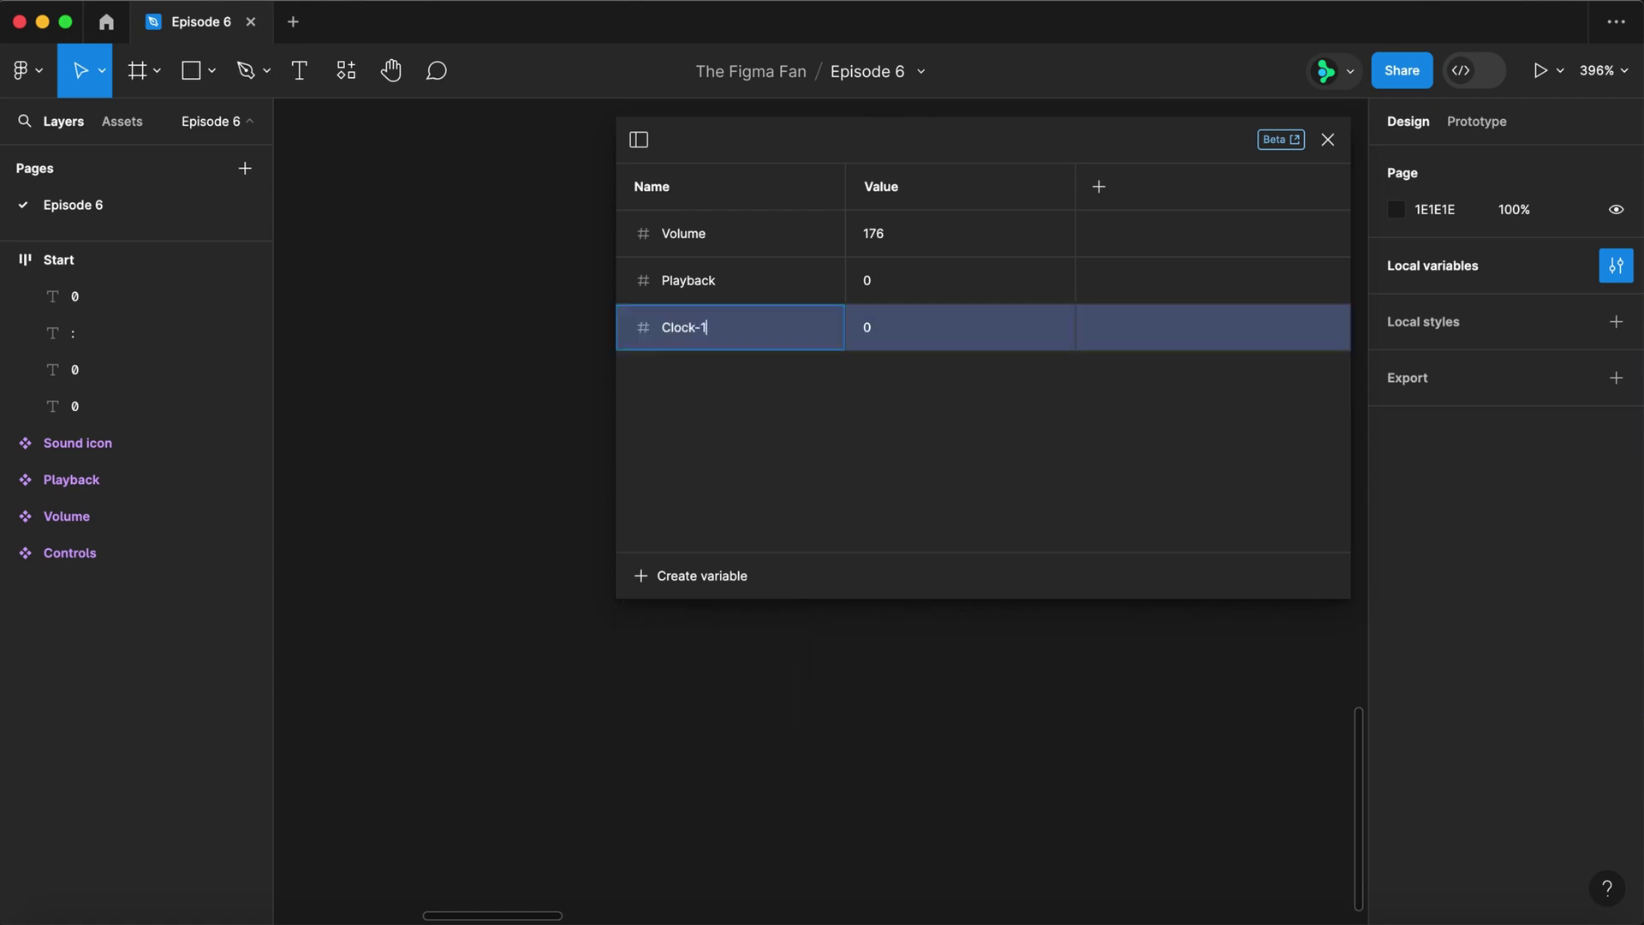
key("Return")
left_click(693, 578)
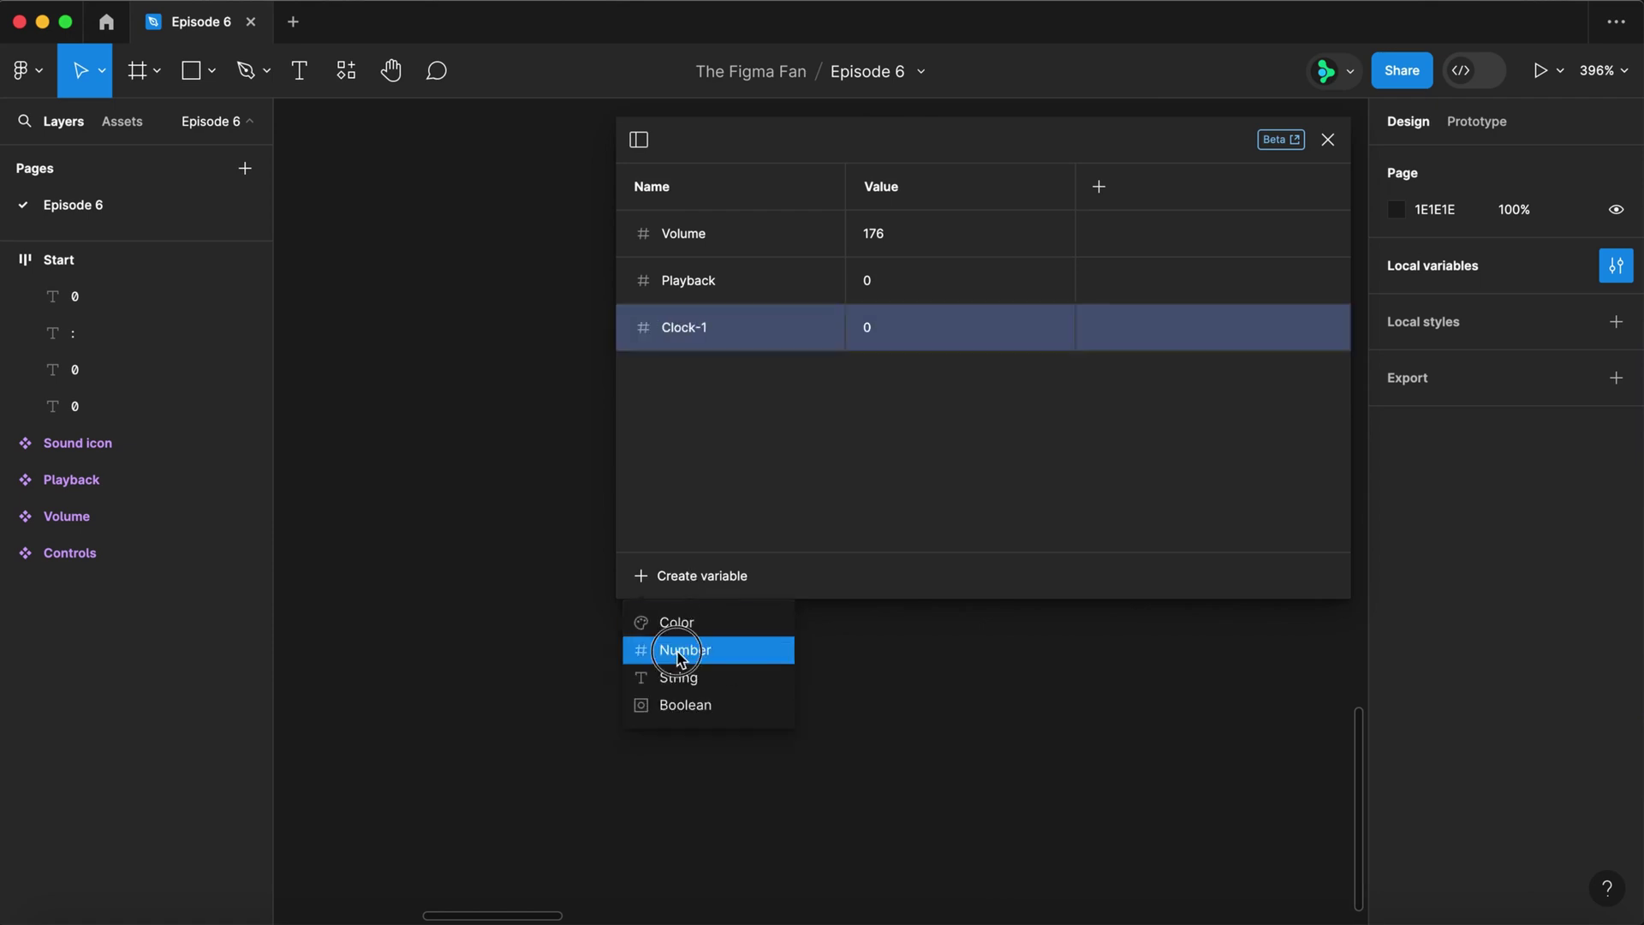
left_click(686, 651)
type("Clock-10")
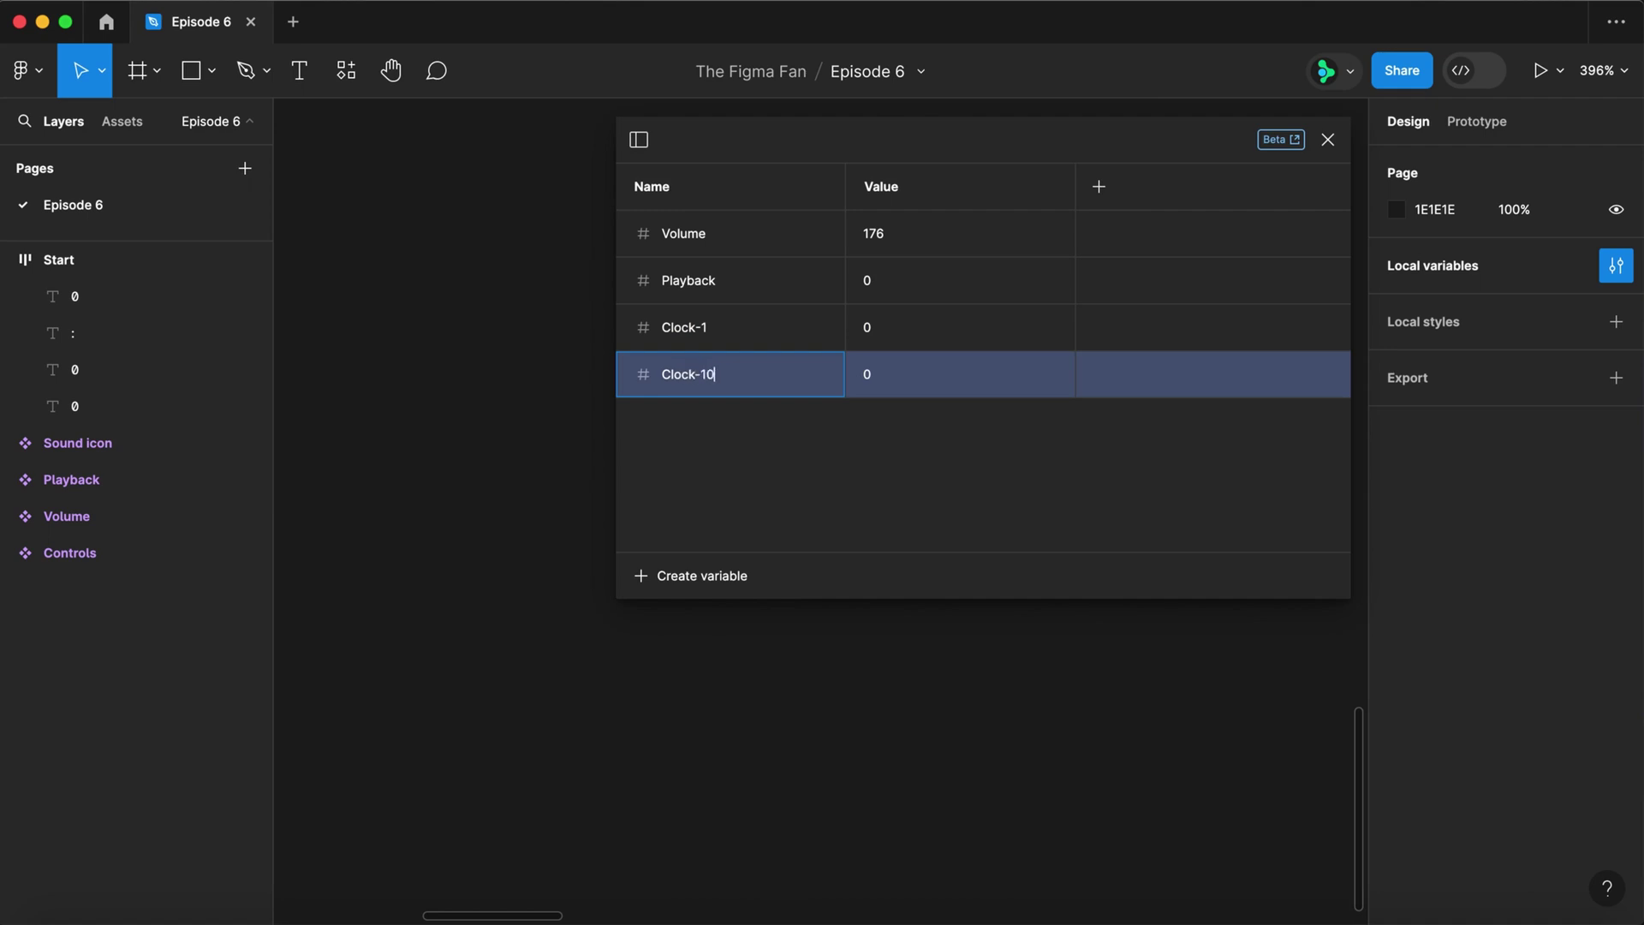
key("Return")
left_click(730, 584)
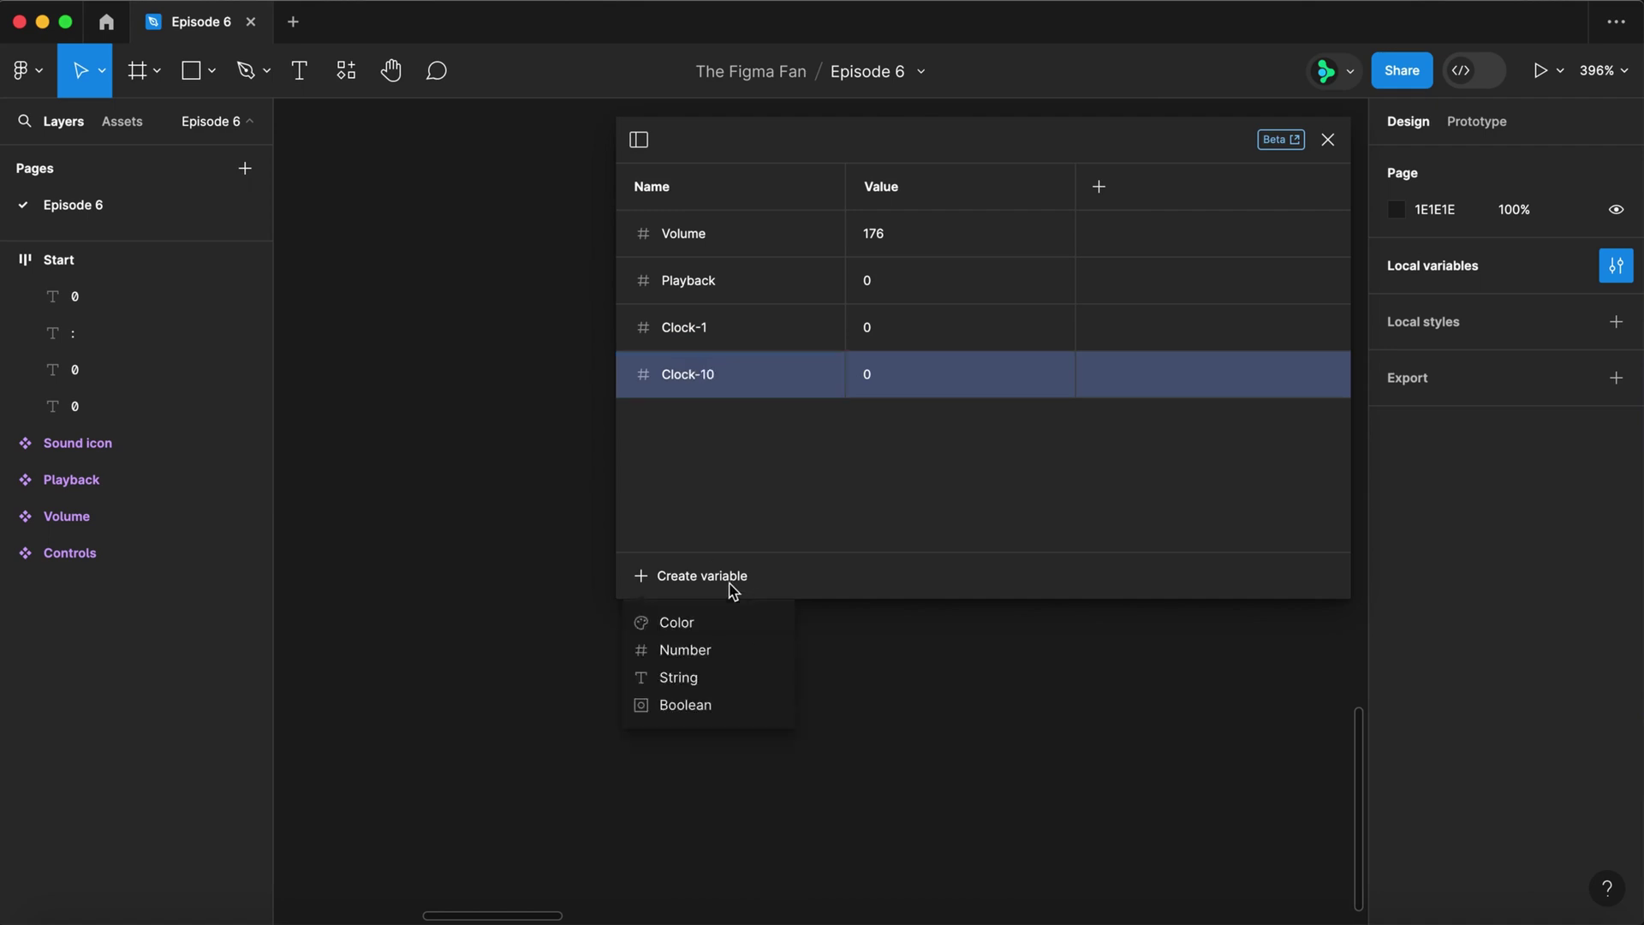
left_click(716, 650)
type("Clock-100")
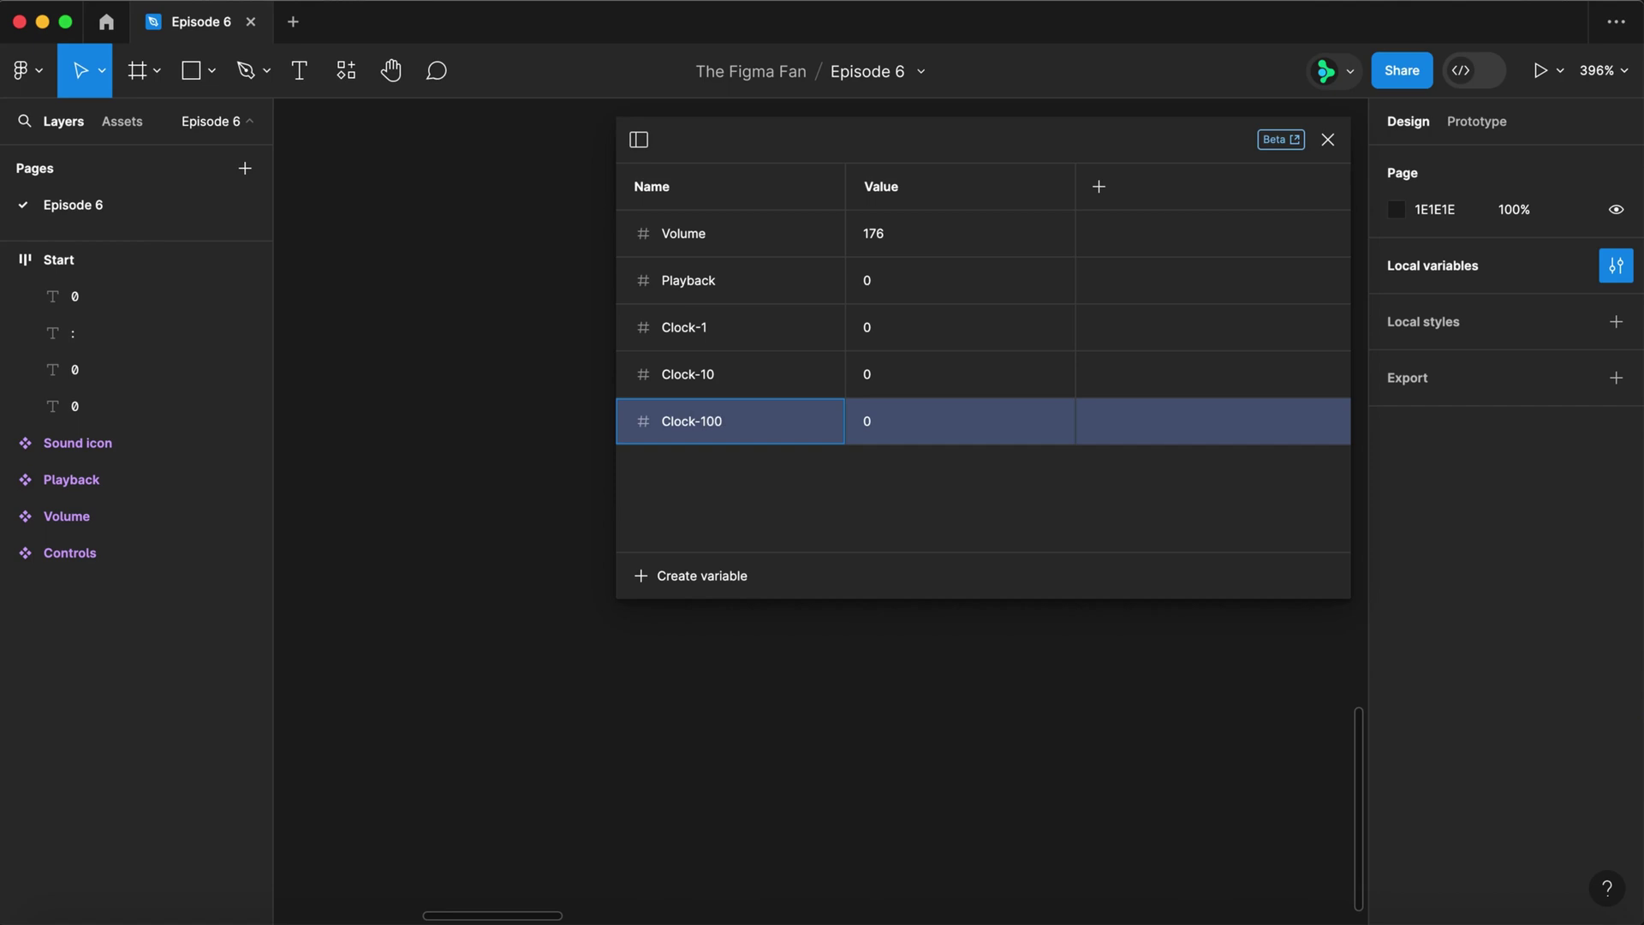
key("Return")
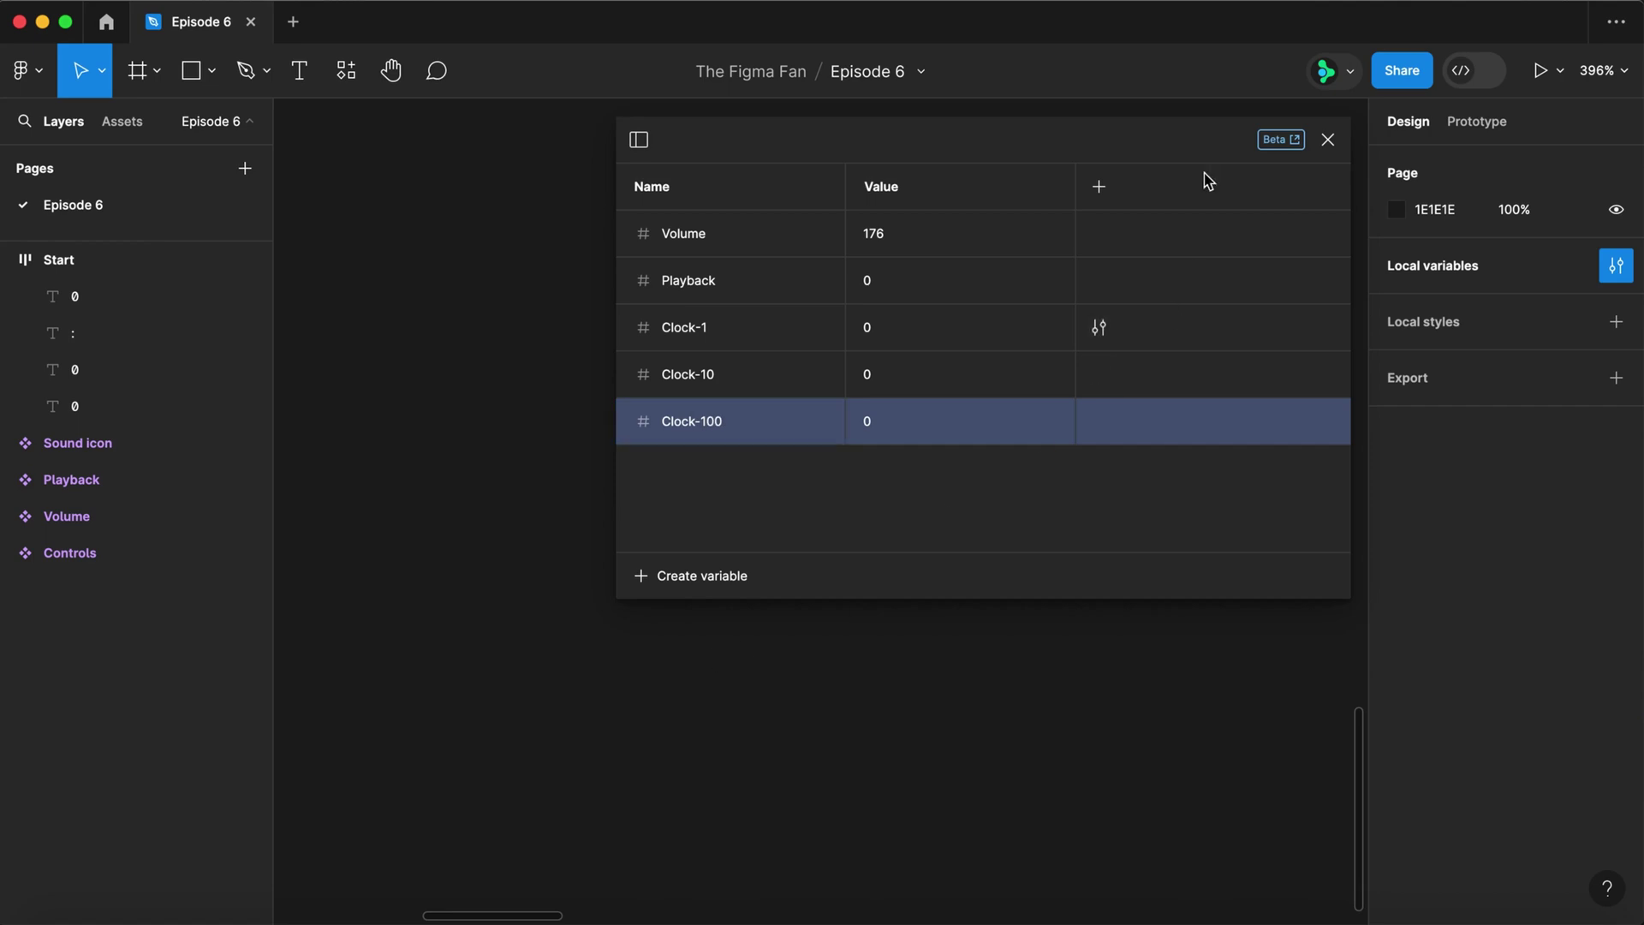
left_click(1328, 141)
- Bind the timer's last, middle and first 0 digits to Clock-1, Clock-10 and Clock-100
left_click(774, 248)
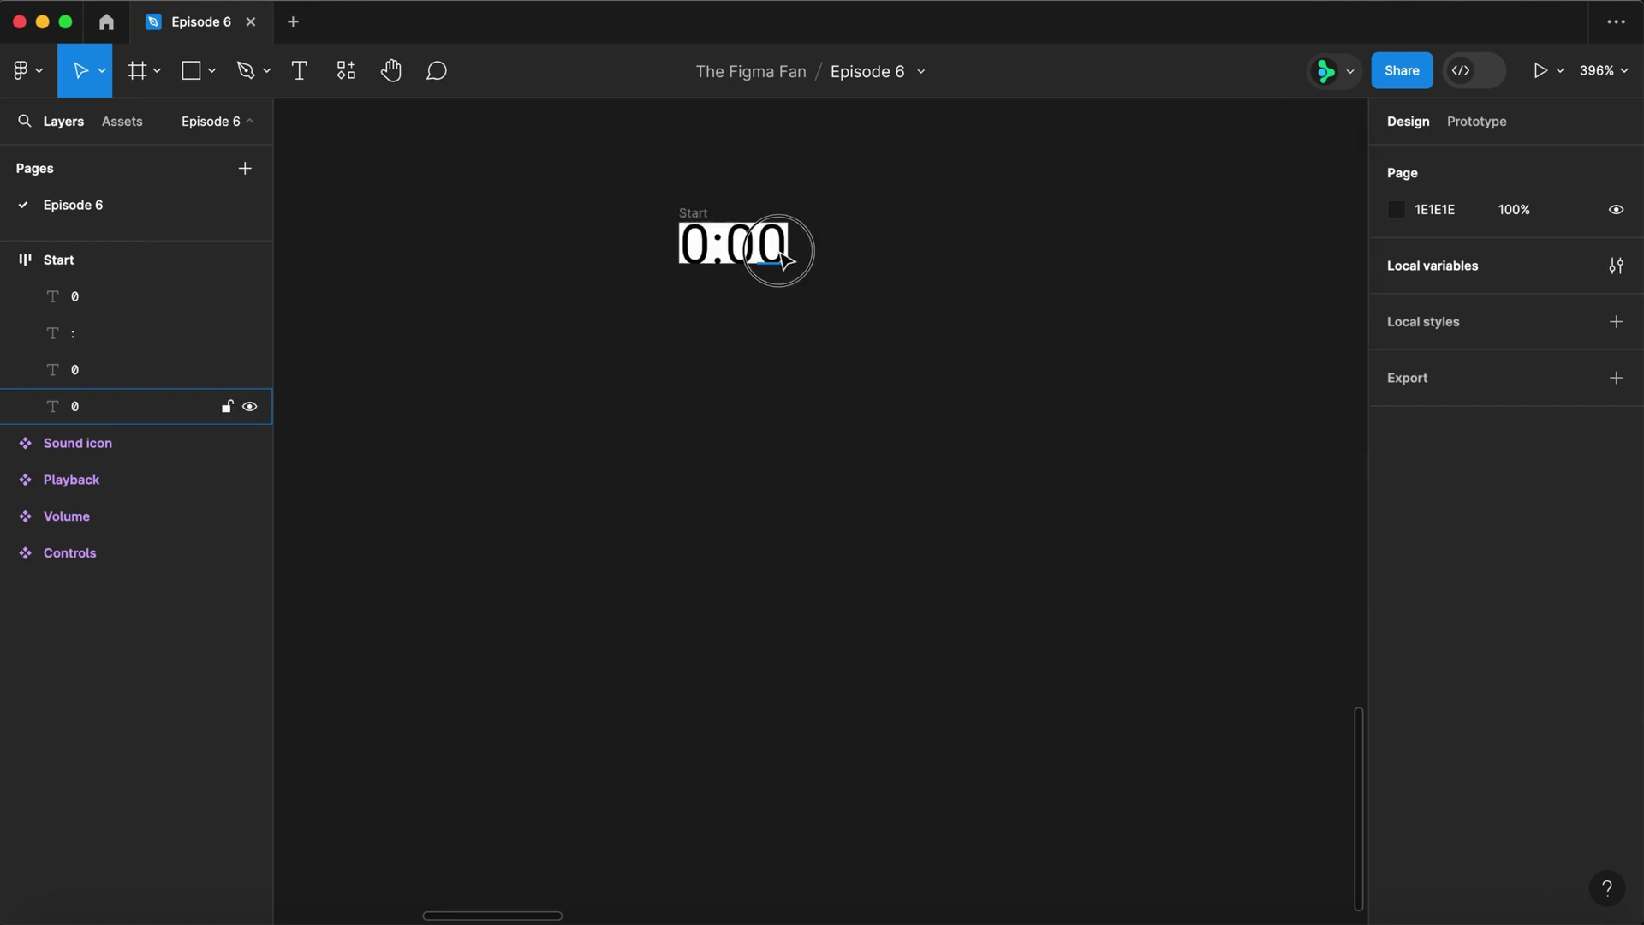
left_click(1615, 623)
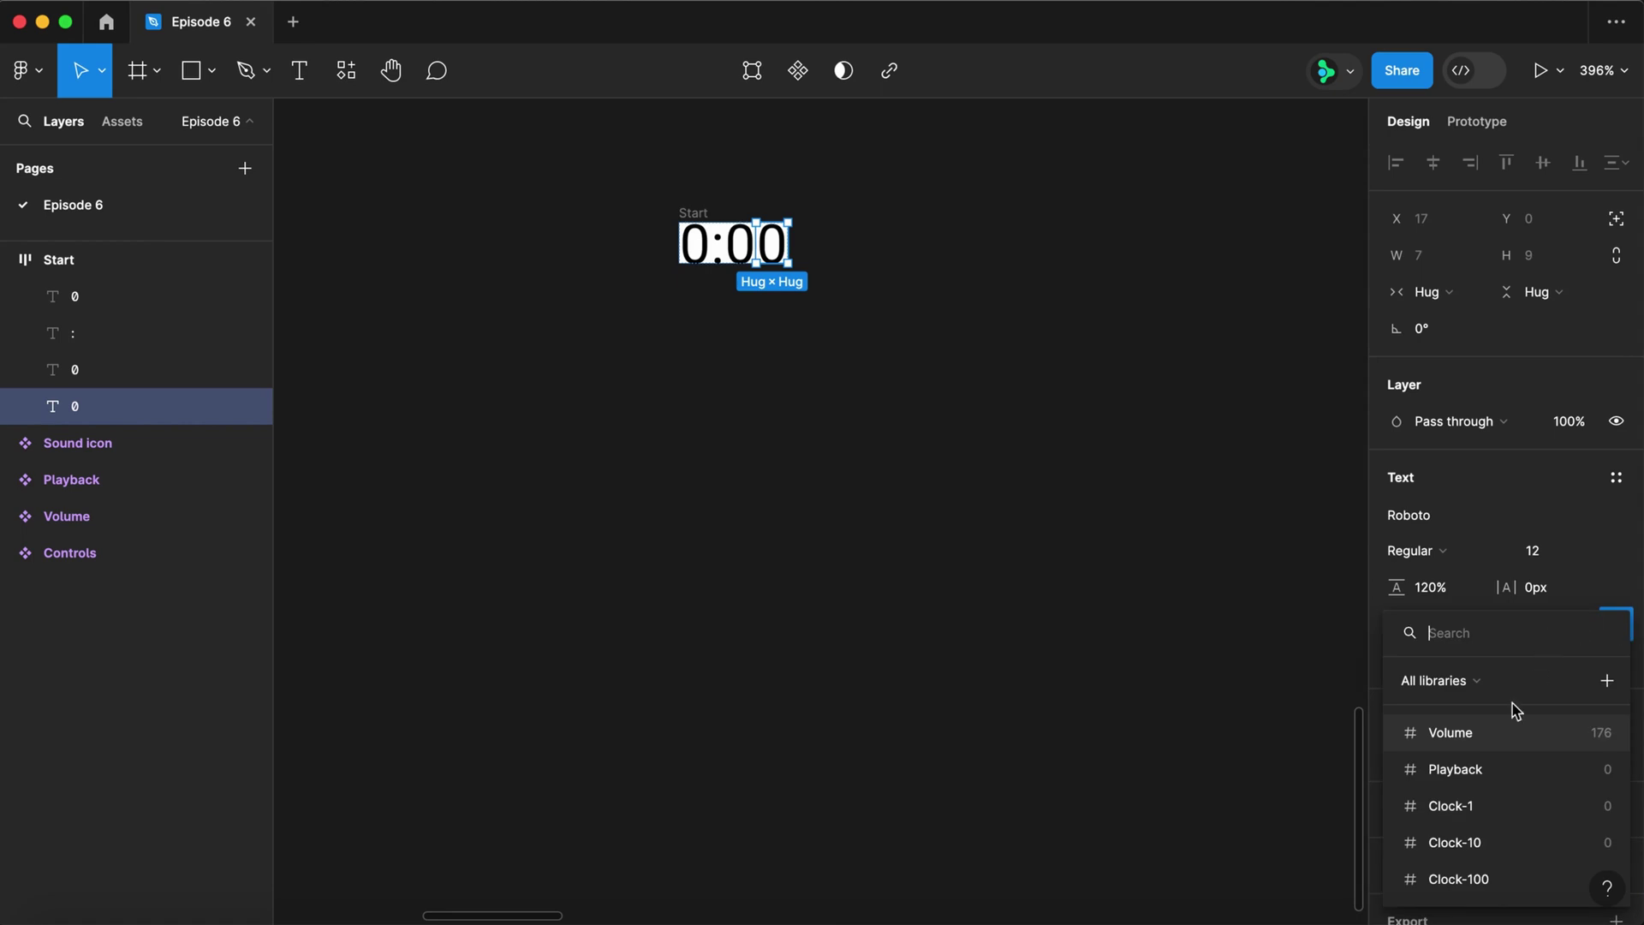
left_click(1476, 805)
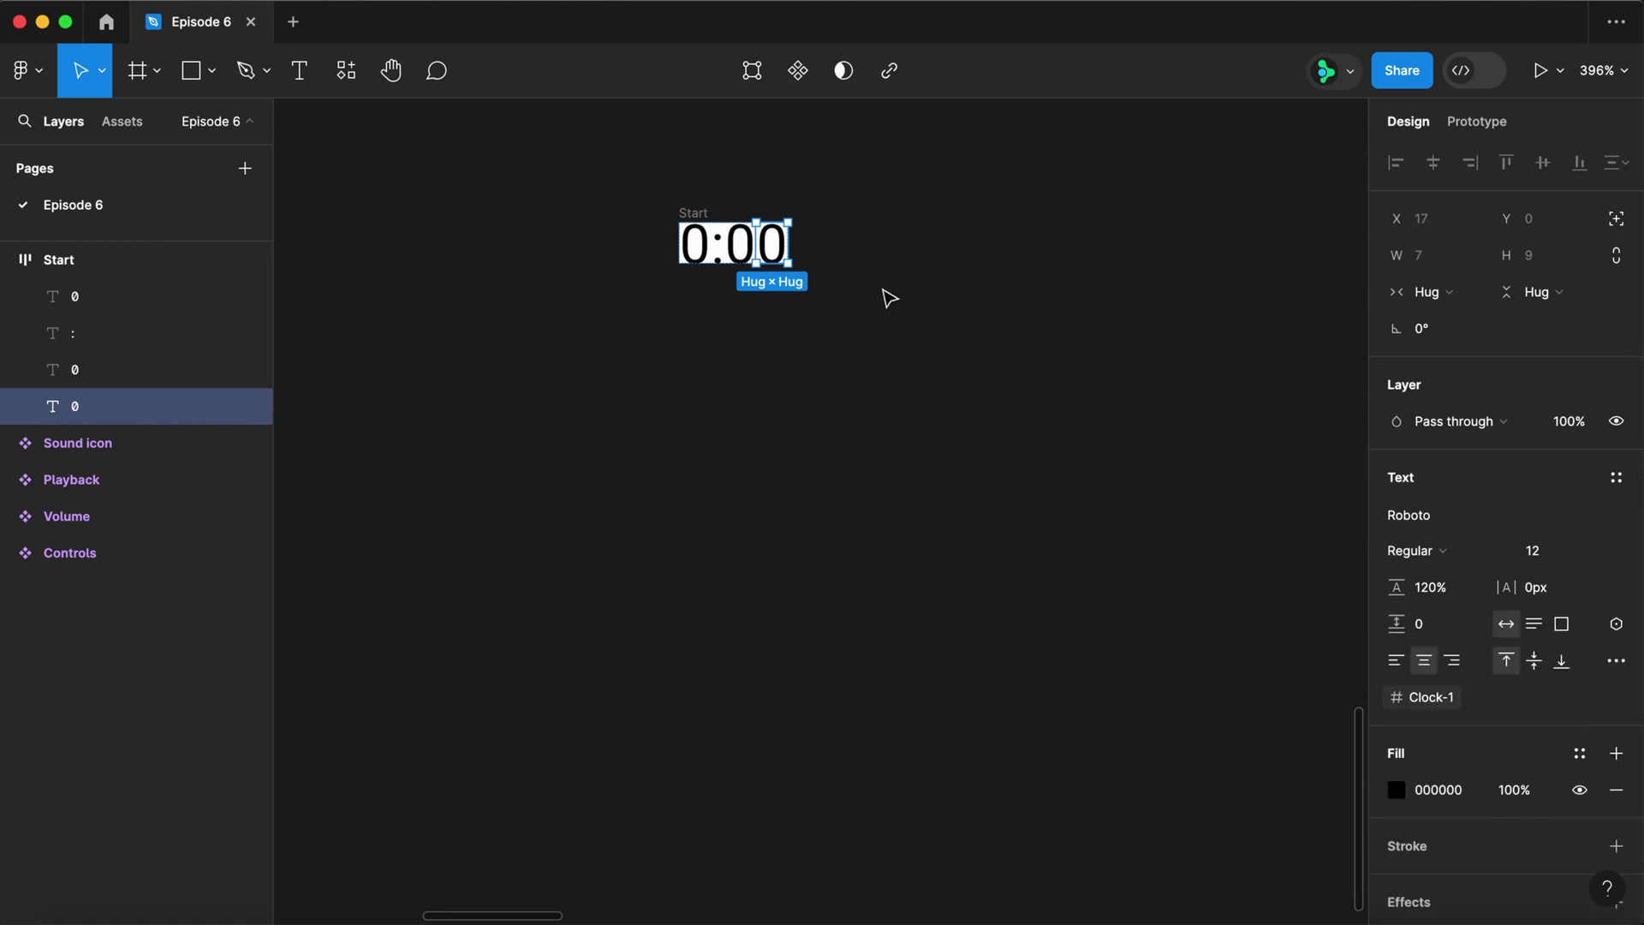
left_click(751, 254)
left_click(1615, 623)
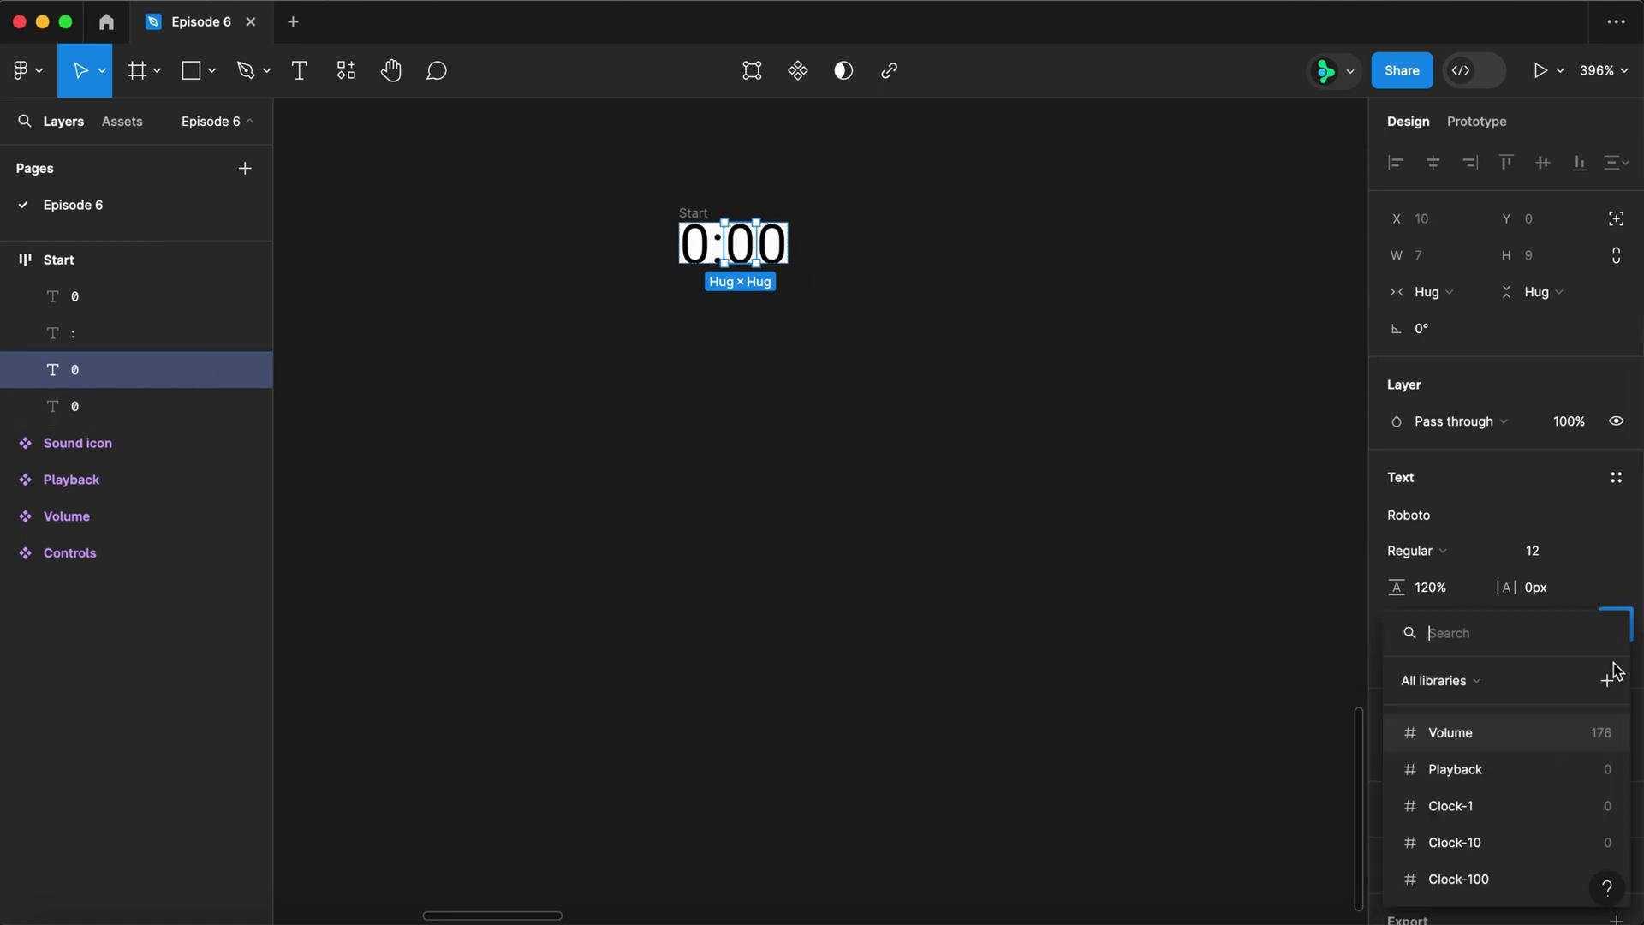
left_click(1455, 840)
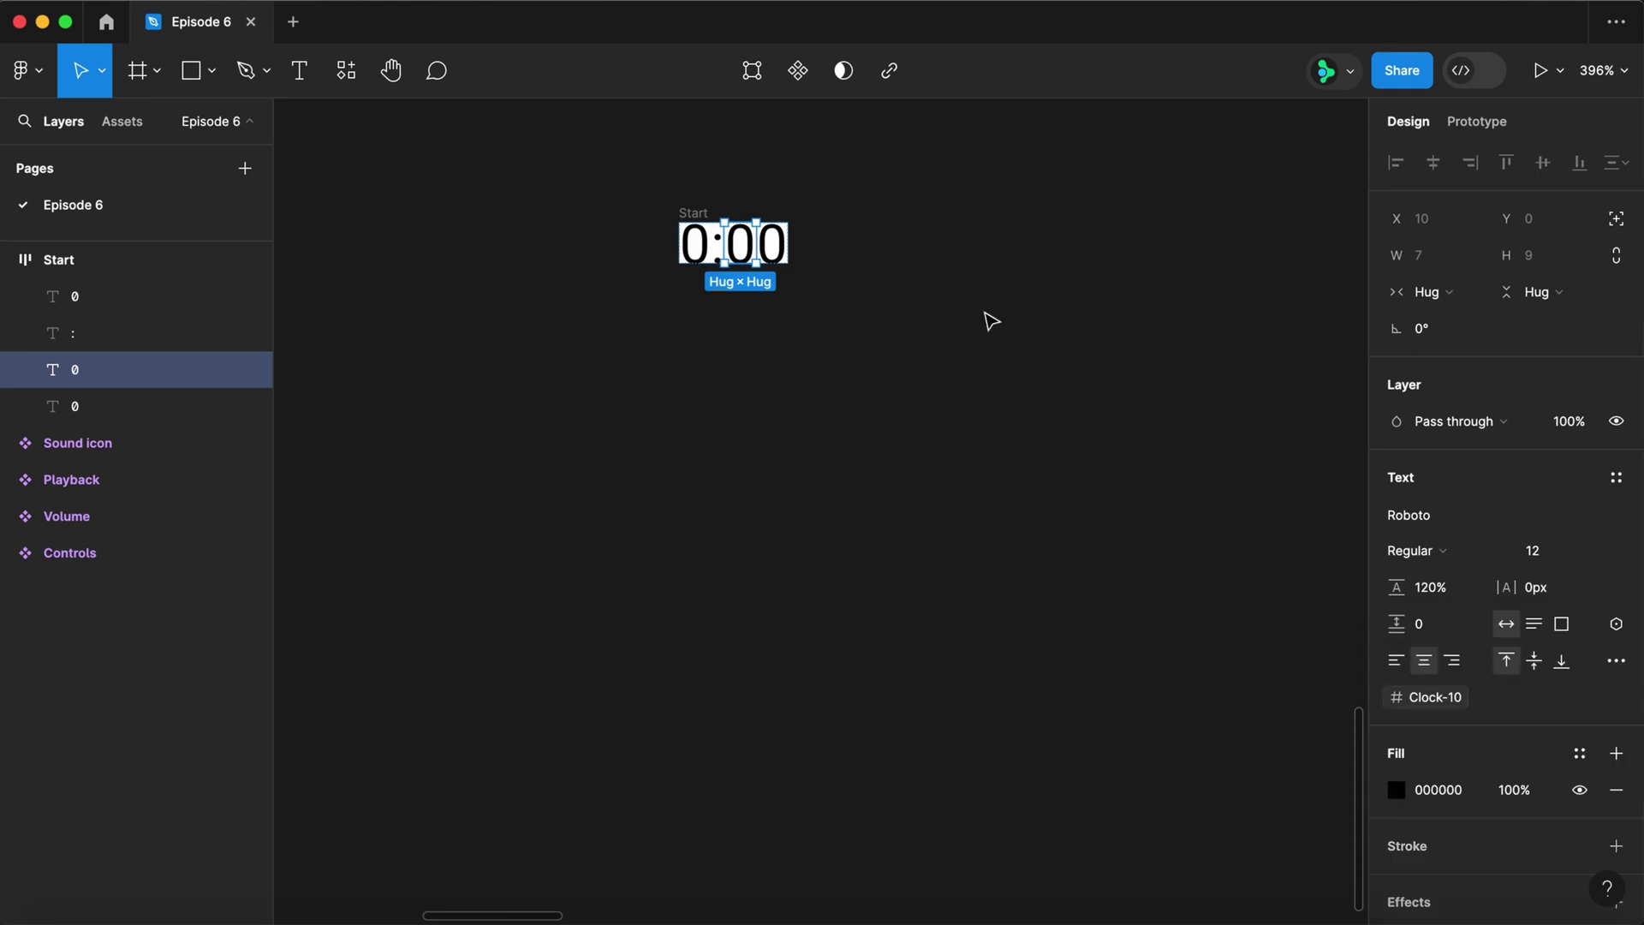
left_click(698, 247)
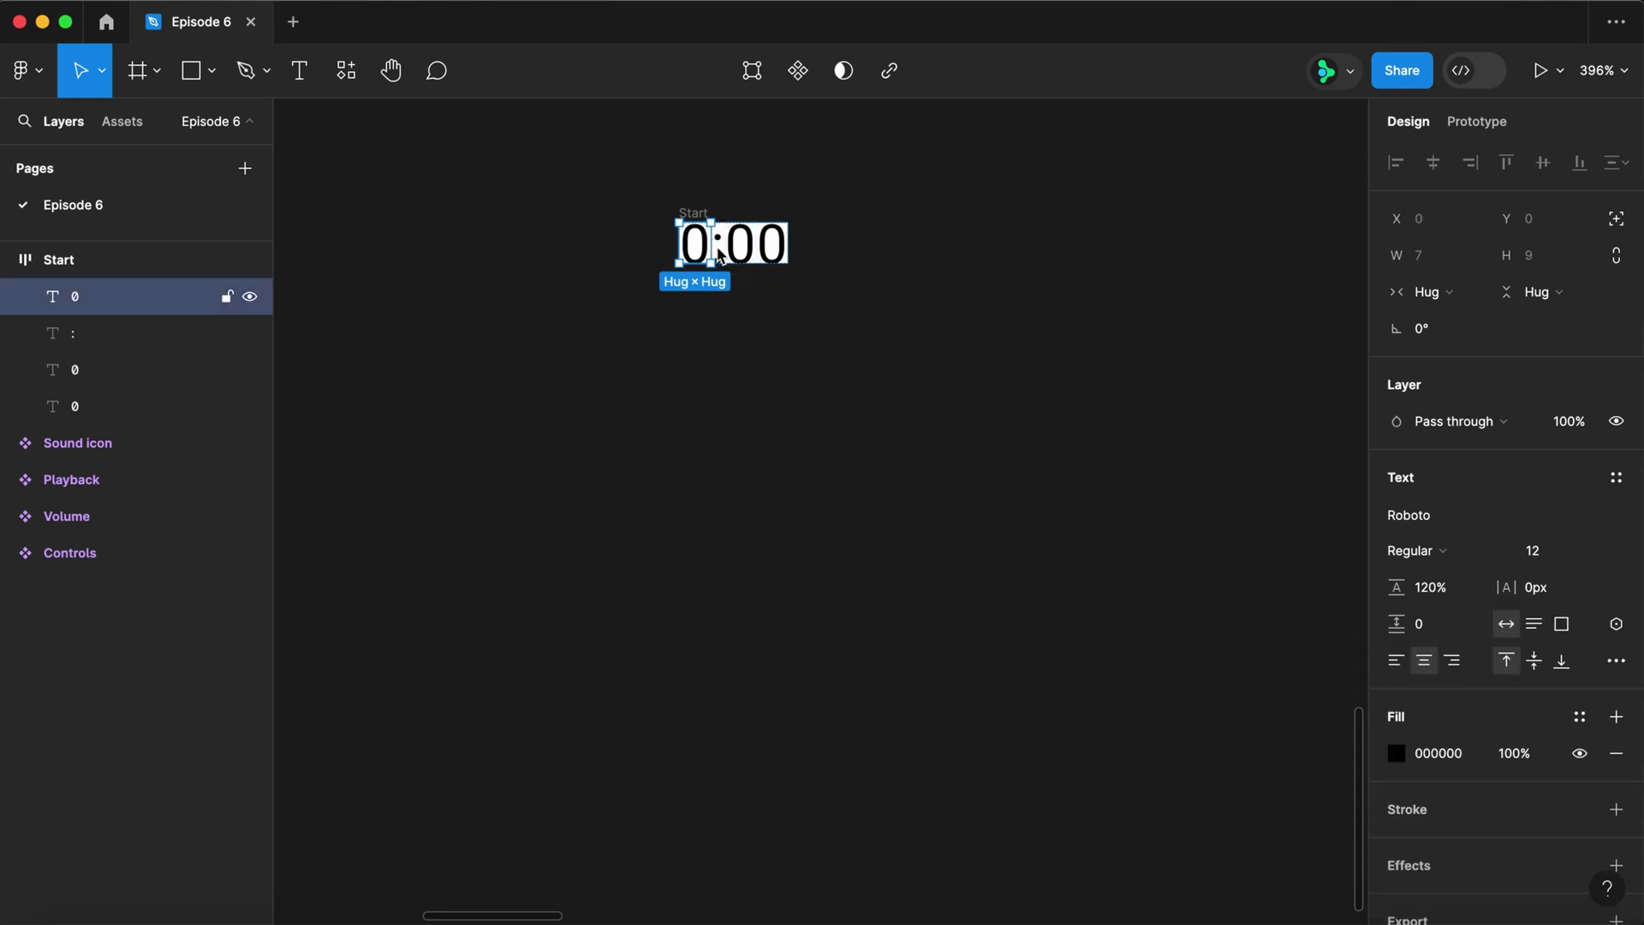
left_click(1616, 623)
left_click(1456, 882)
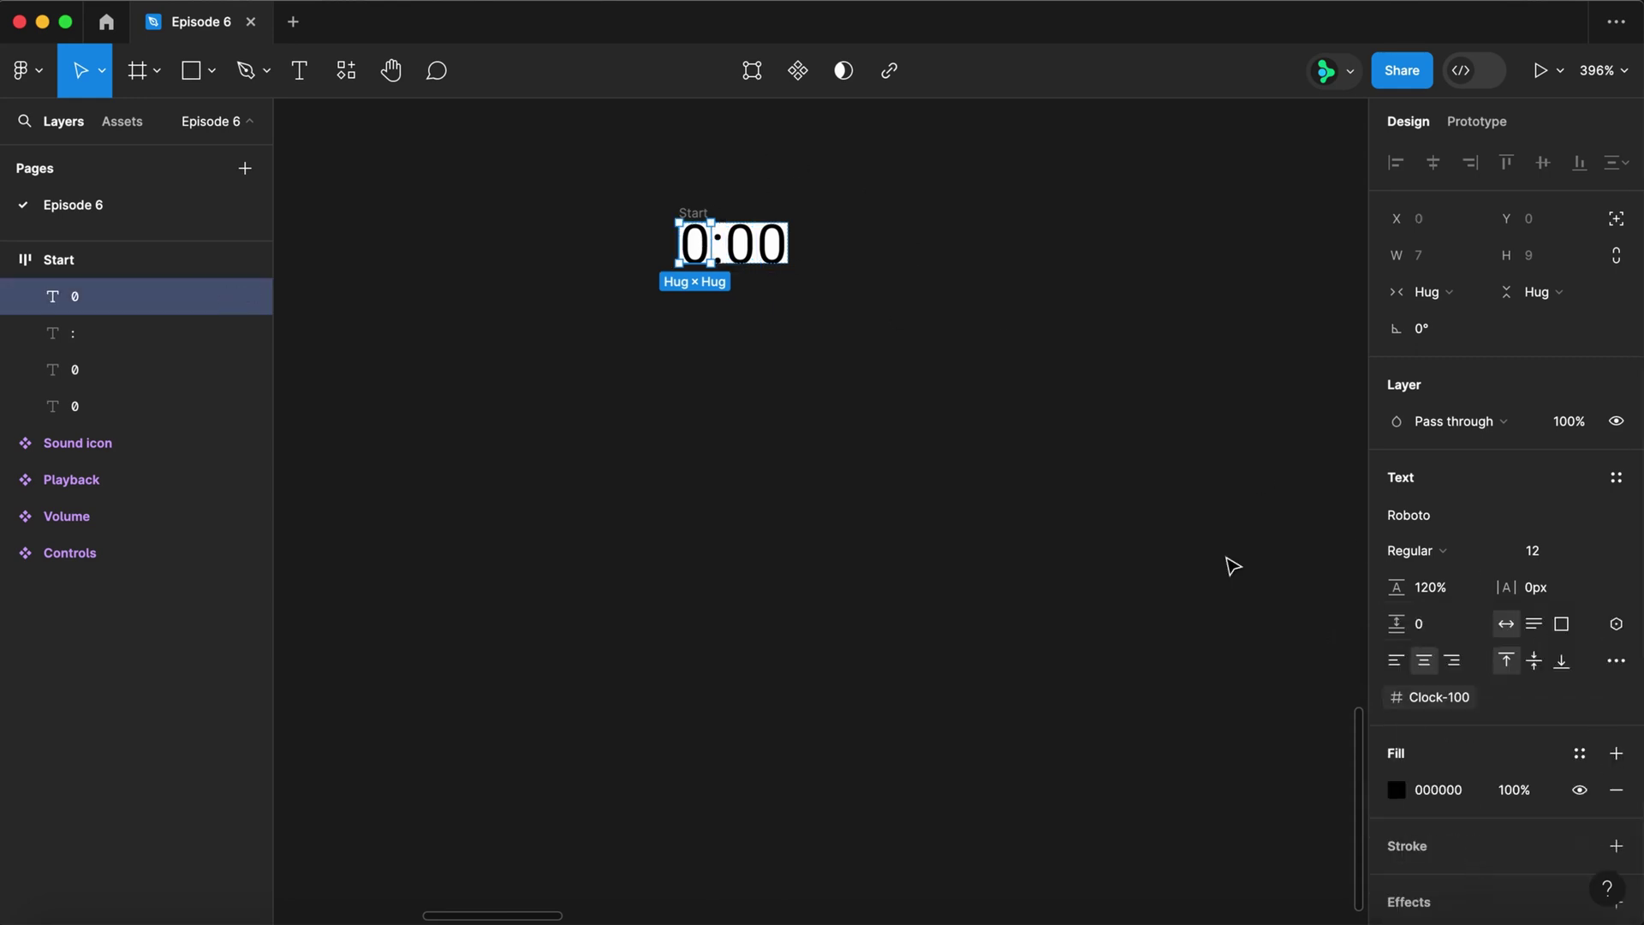
left_click(840, 374)
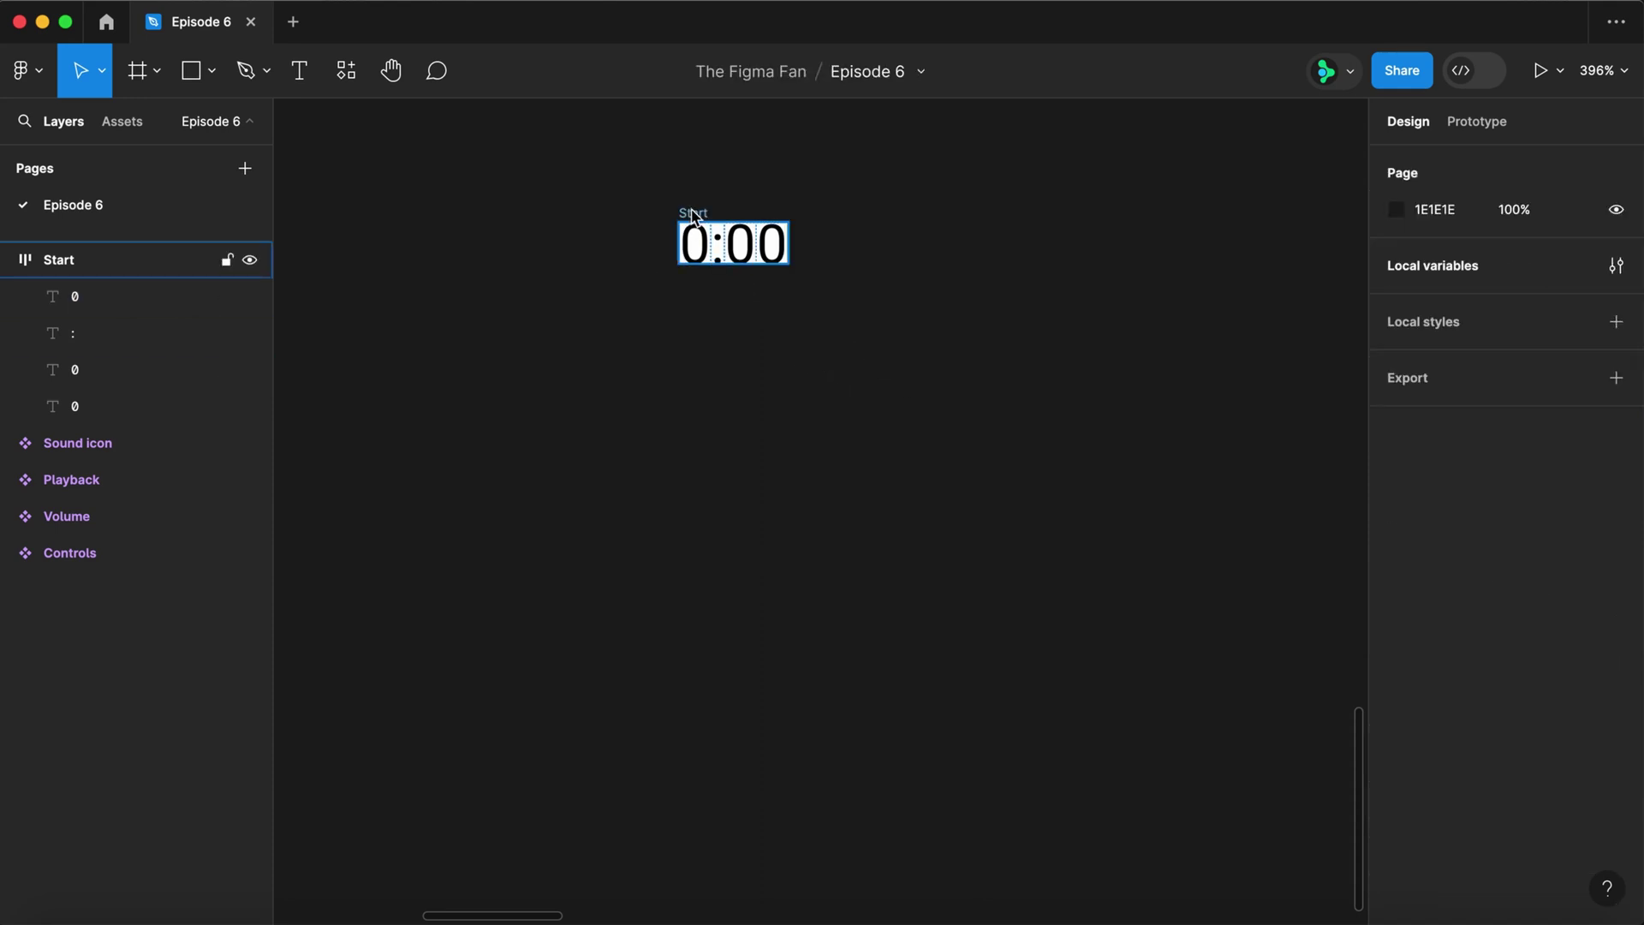
- Duplicate the Start frame below it and name the copy After delay
left_click_drag(693, 214, 698, 343)
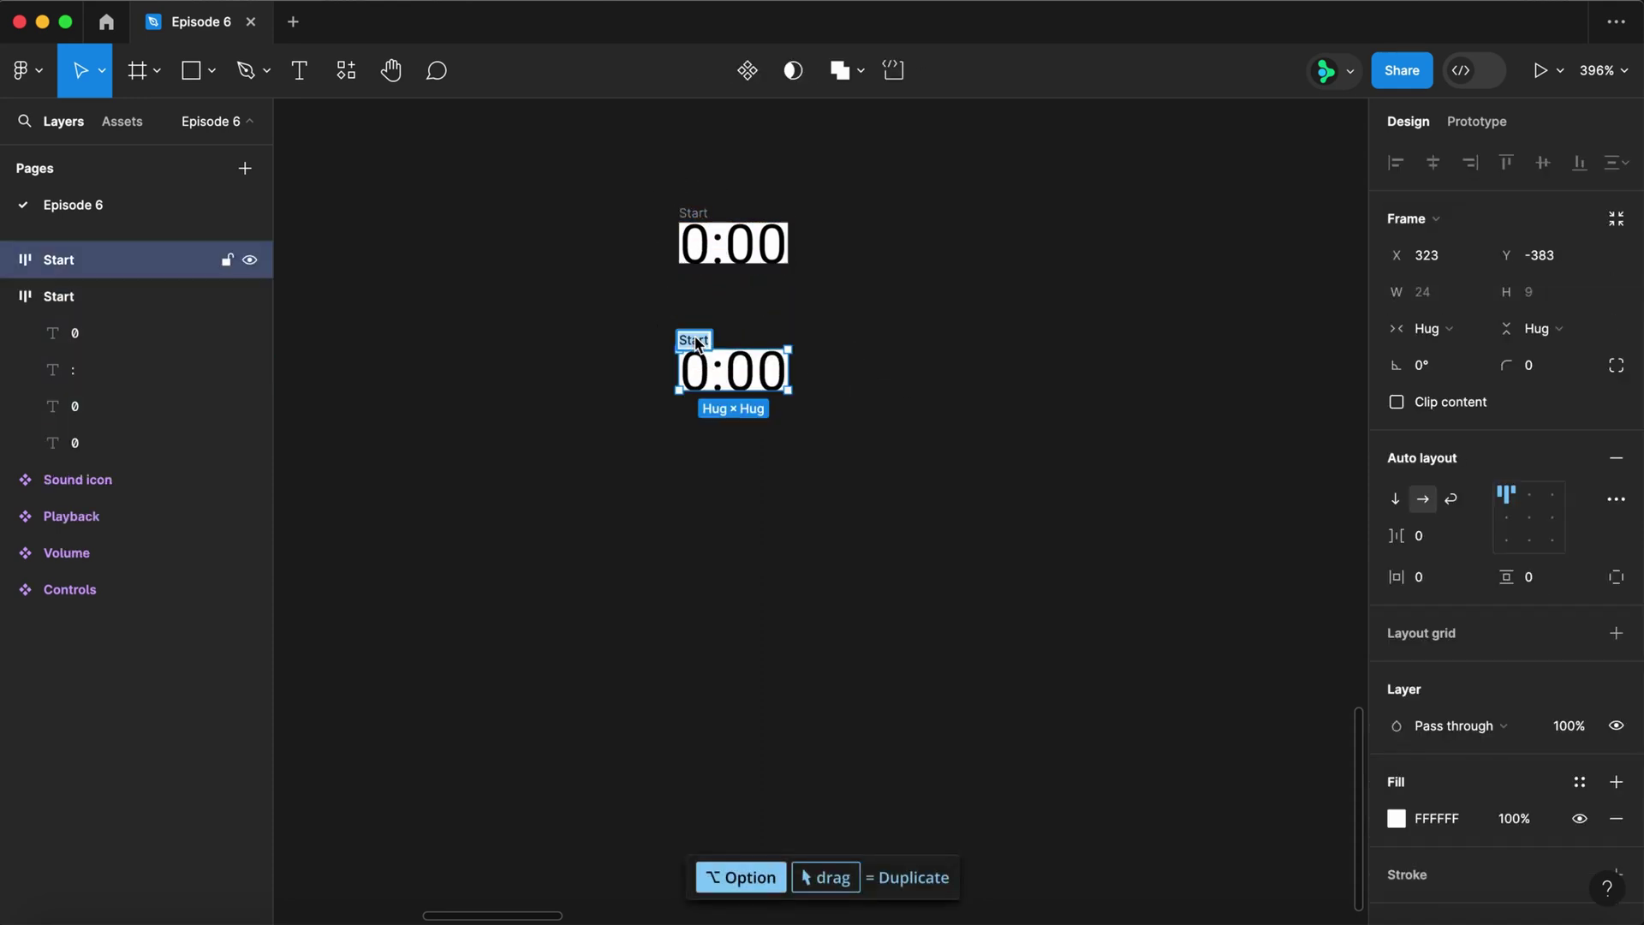
type("After delay")
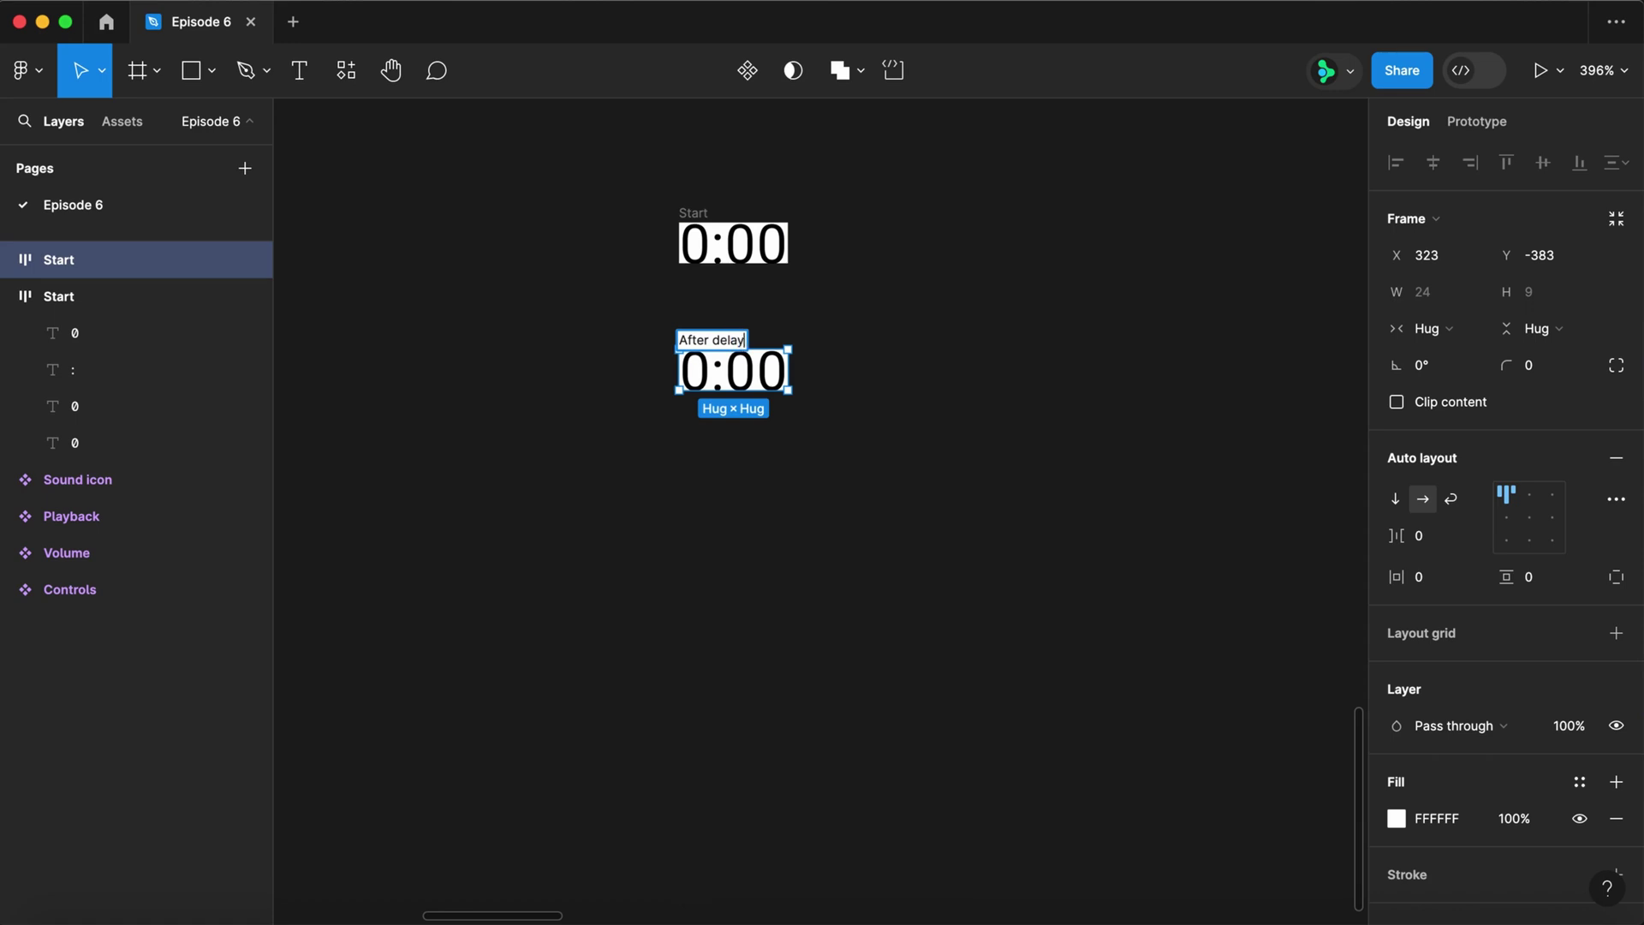
key("Return")
- Combine Start and After delay into a component set named Clock
left_click_drag(618, 162, 846, 441)
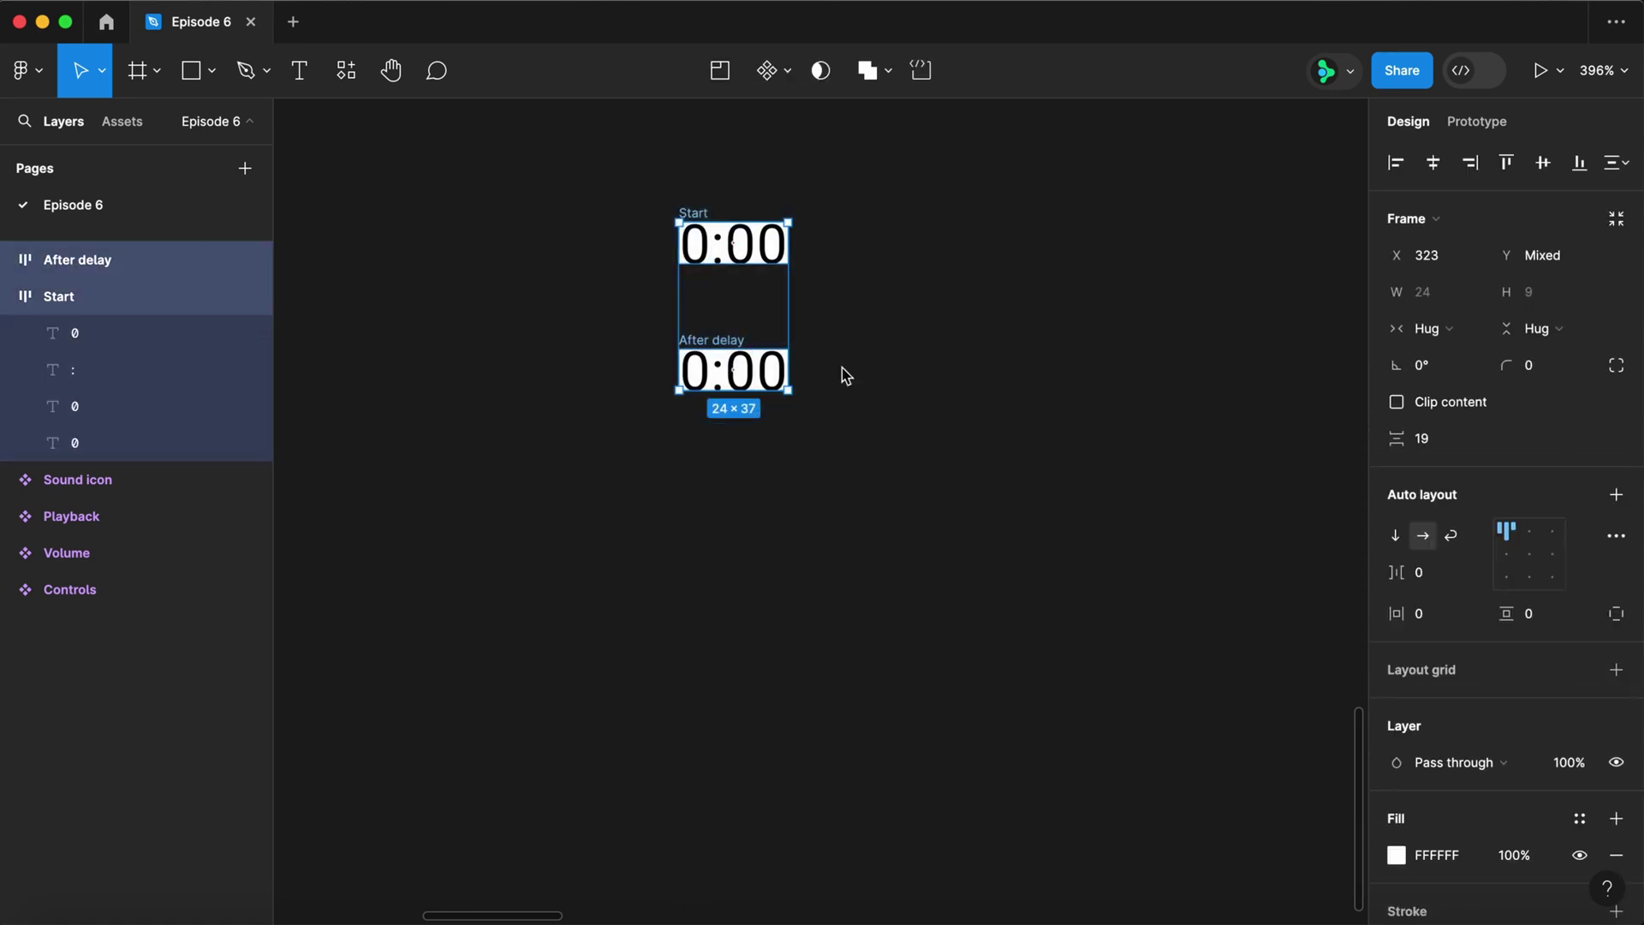
left_click(787, 72)
left_click(808, 171)
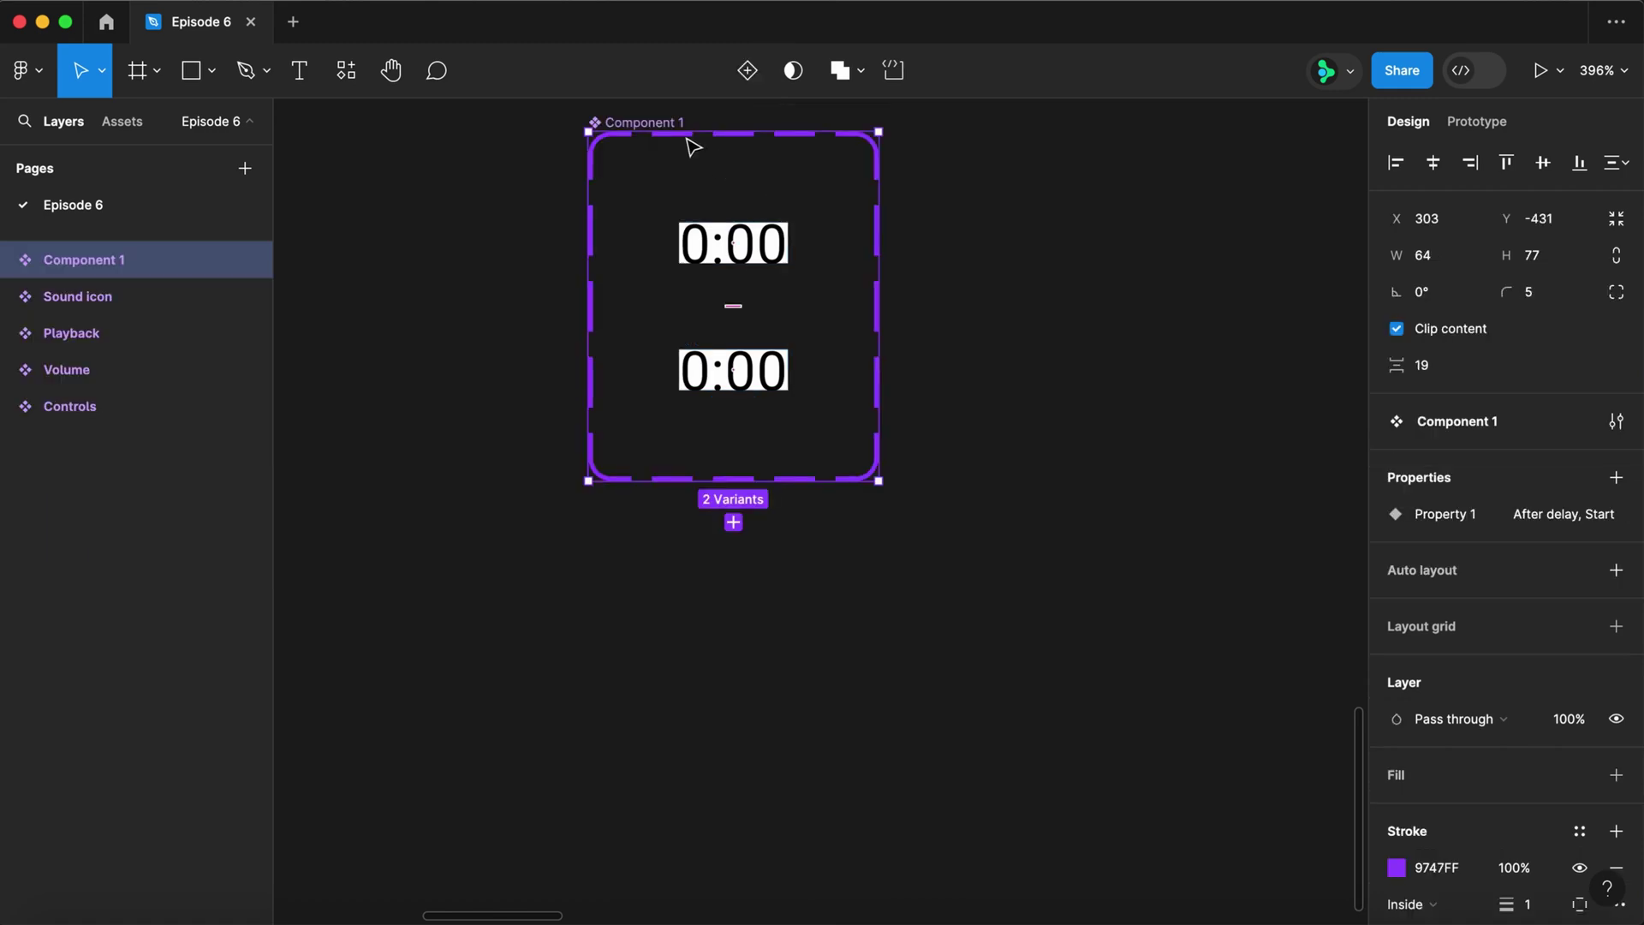
double_click(665, 122)
type("Clock")
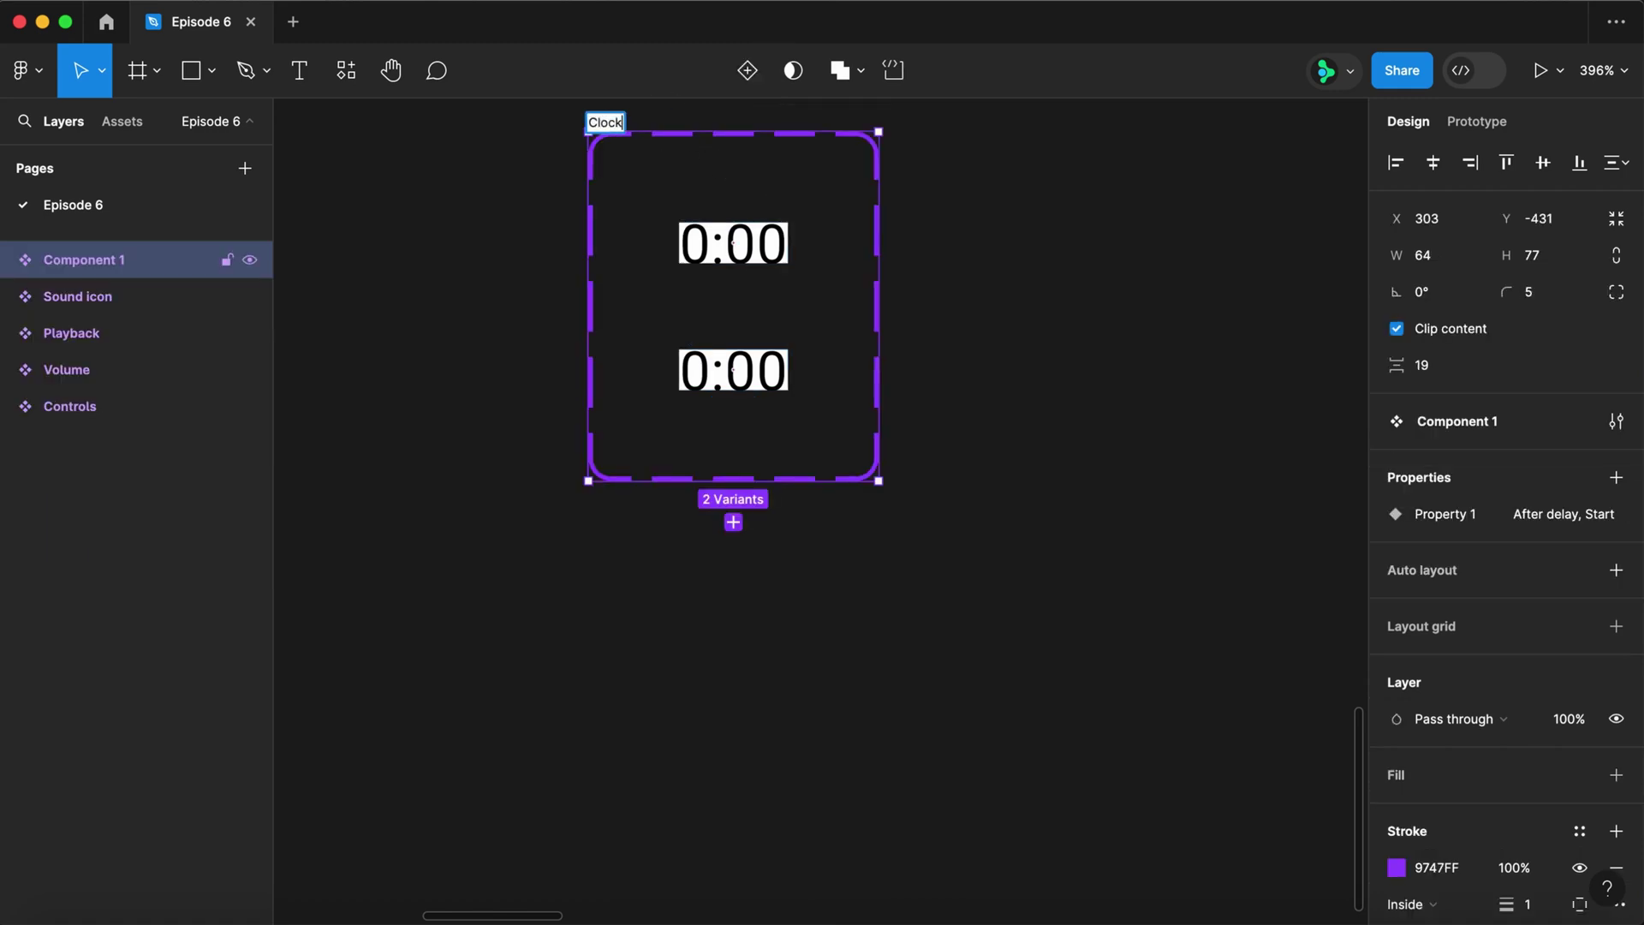
key("Return")
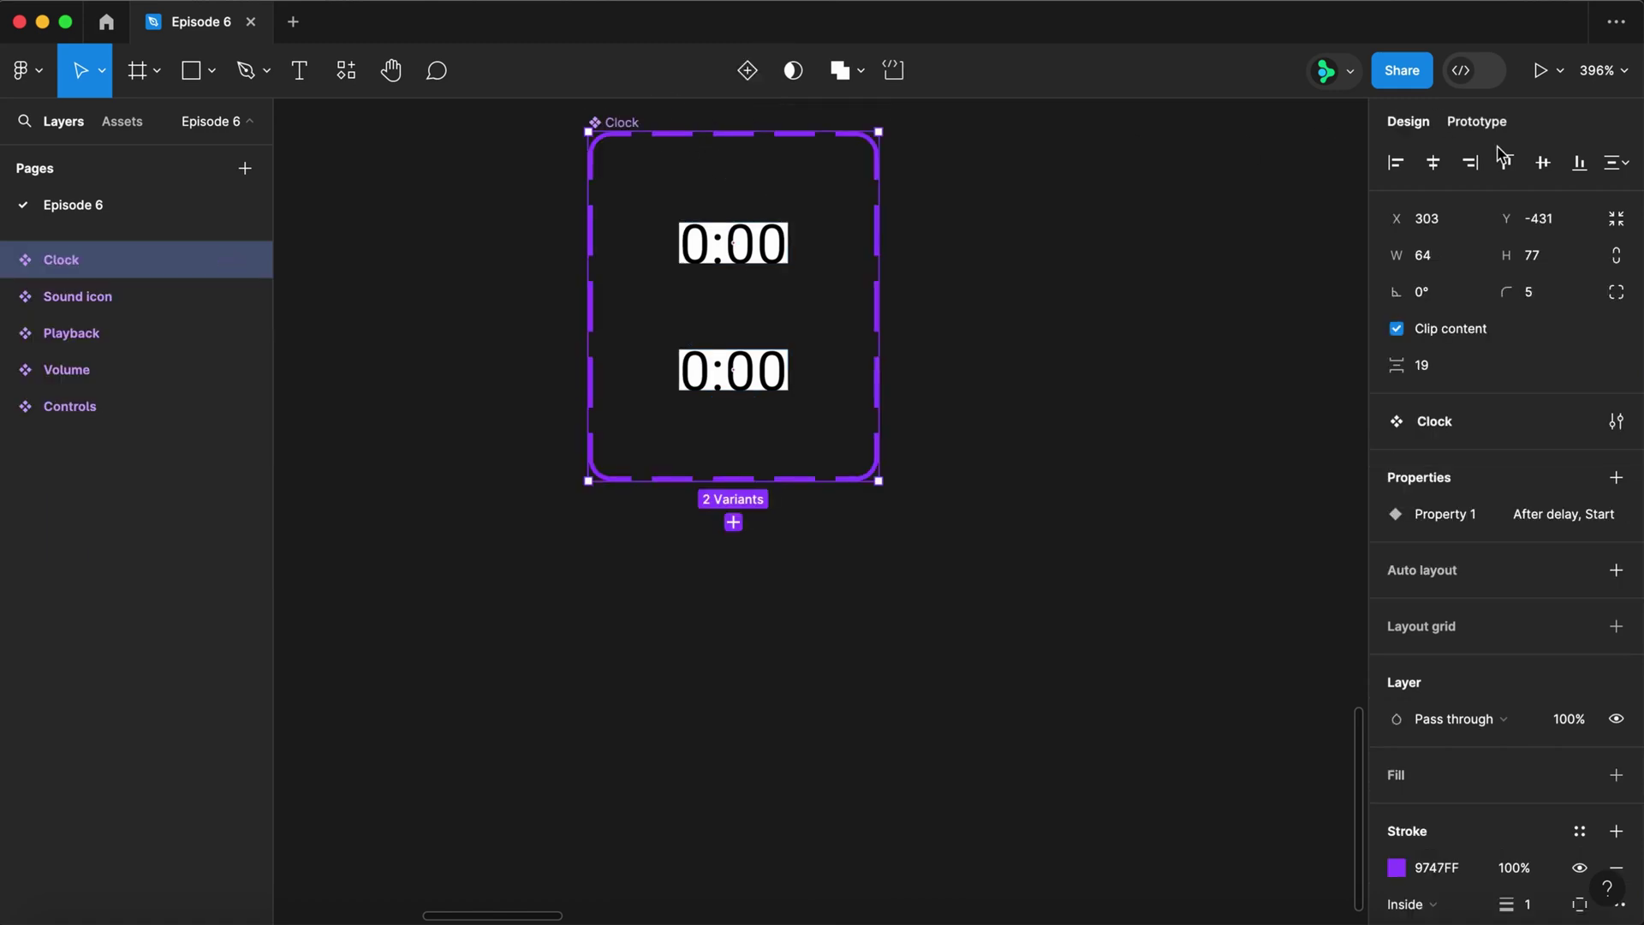
left_click(1479, 123)
- Link the Start variant to After delay with an After delay trigger of 1000ms
left_click(760, 267)
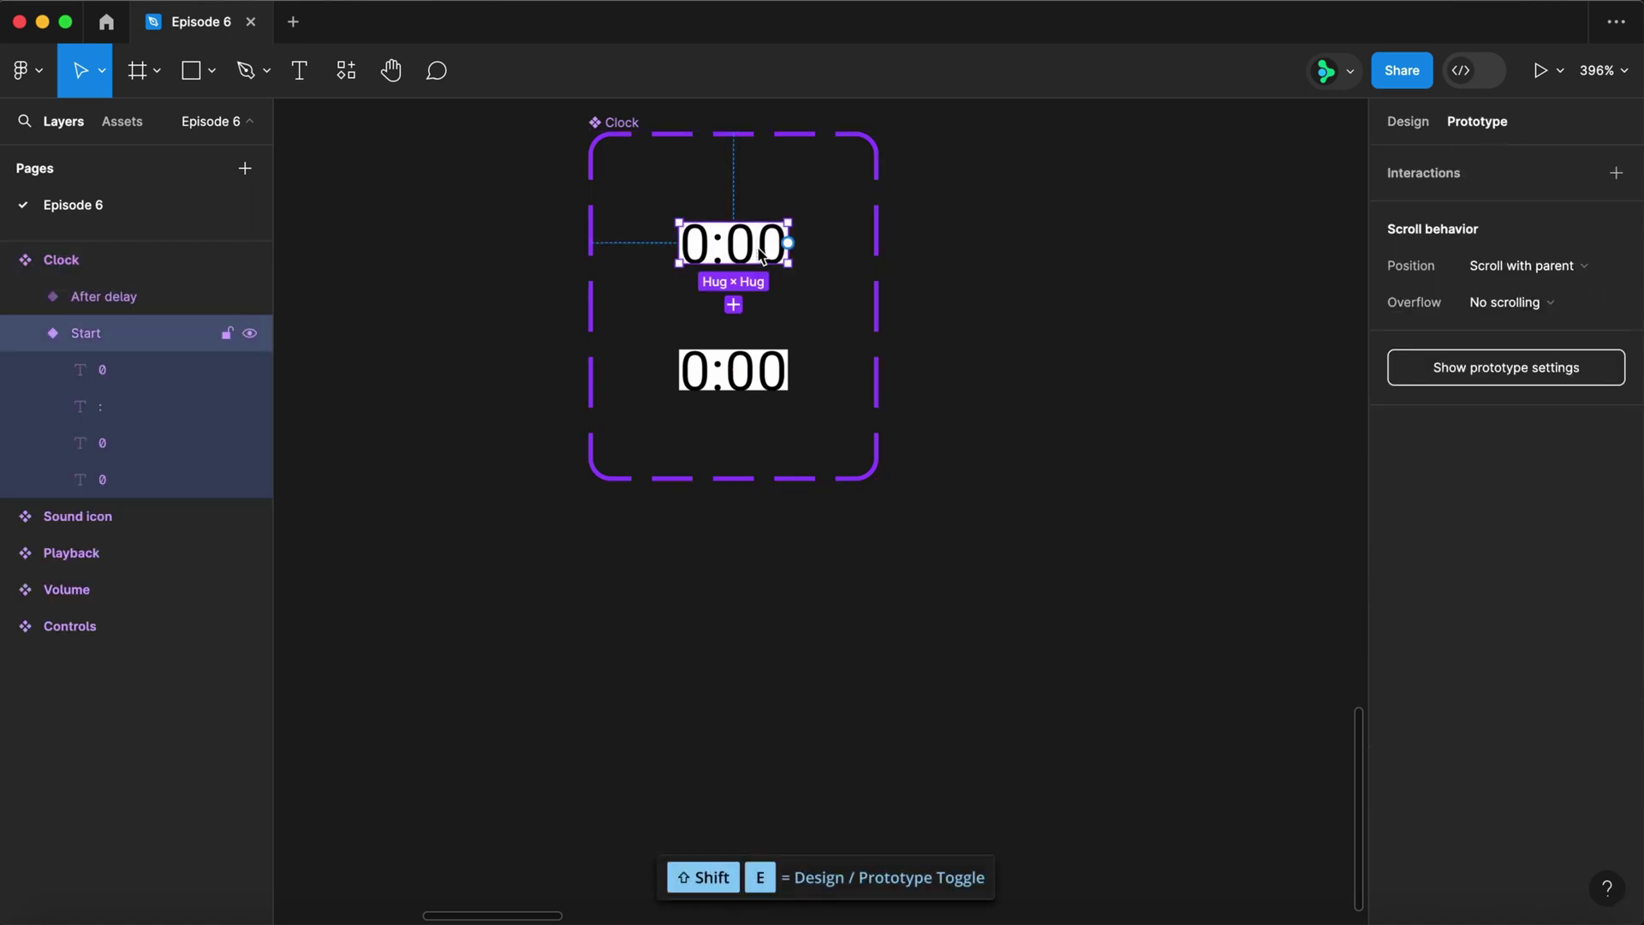
left_click_drag(733, 265, 739, 385)
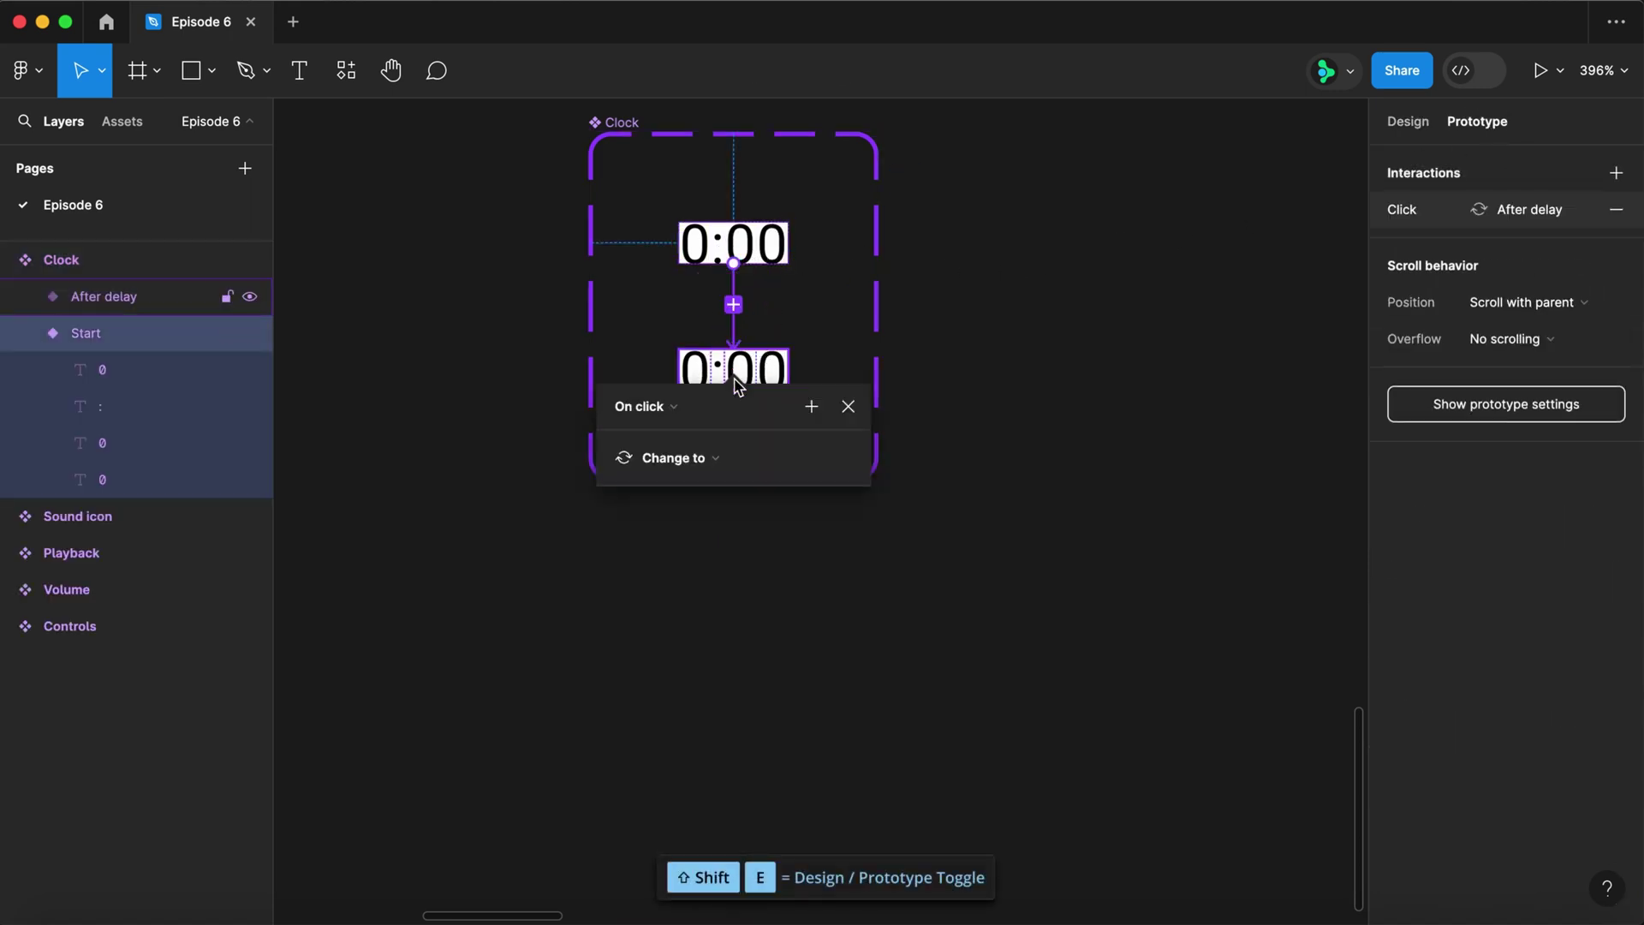
left_click(648, 407)
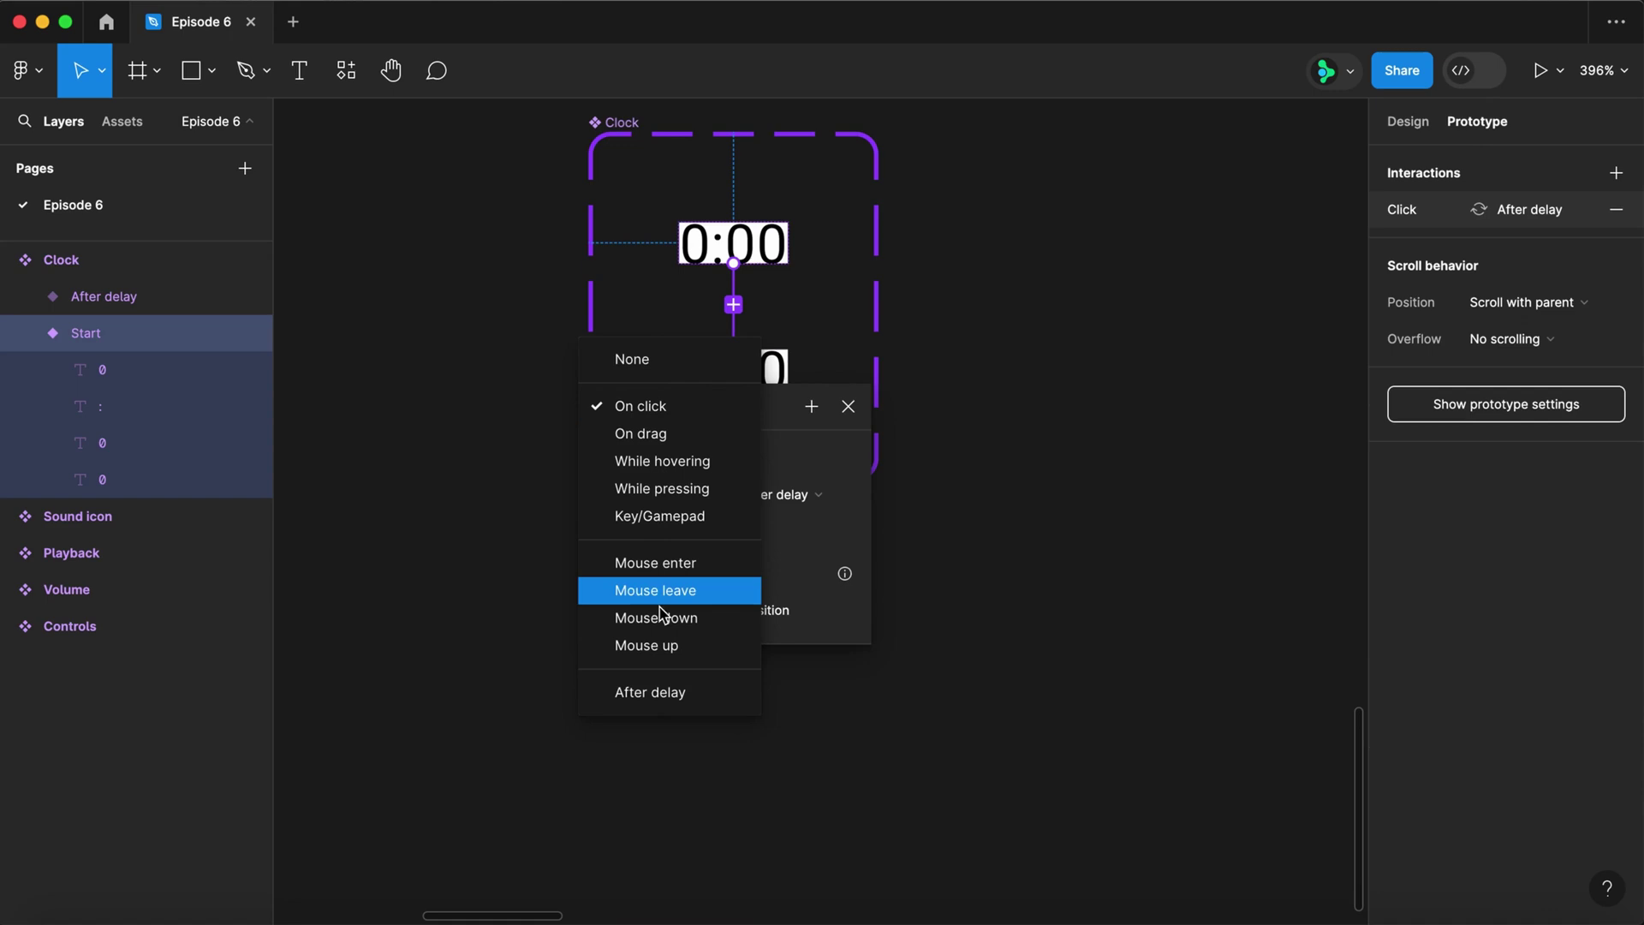
left_click(666, 695)
left_click(679, 442)
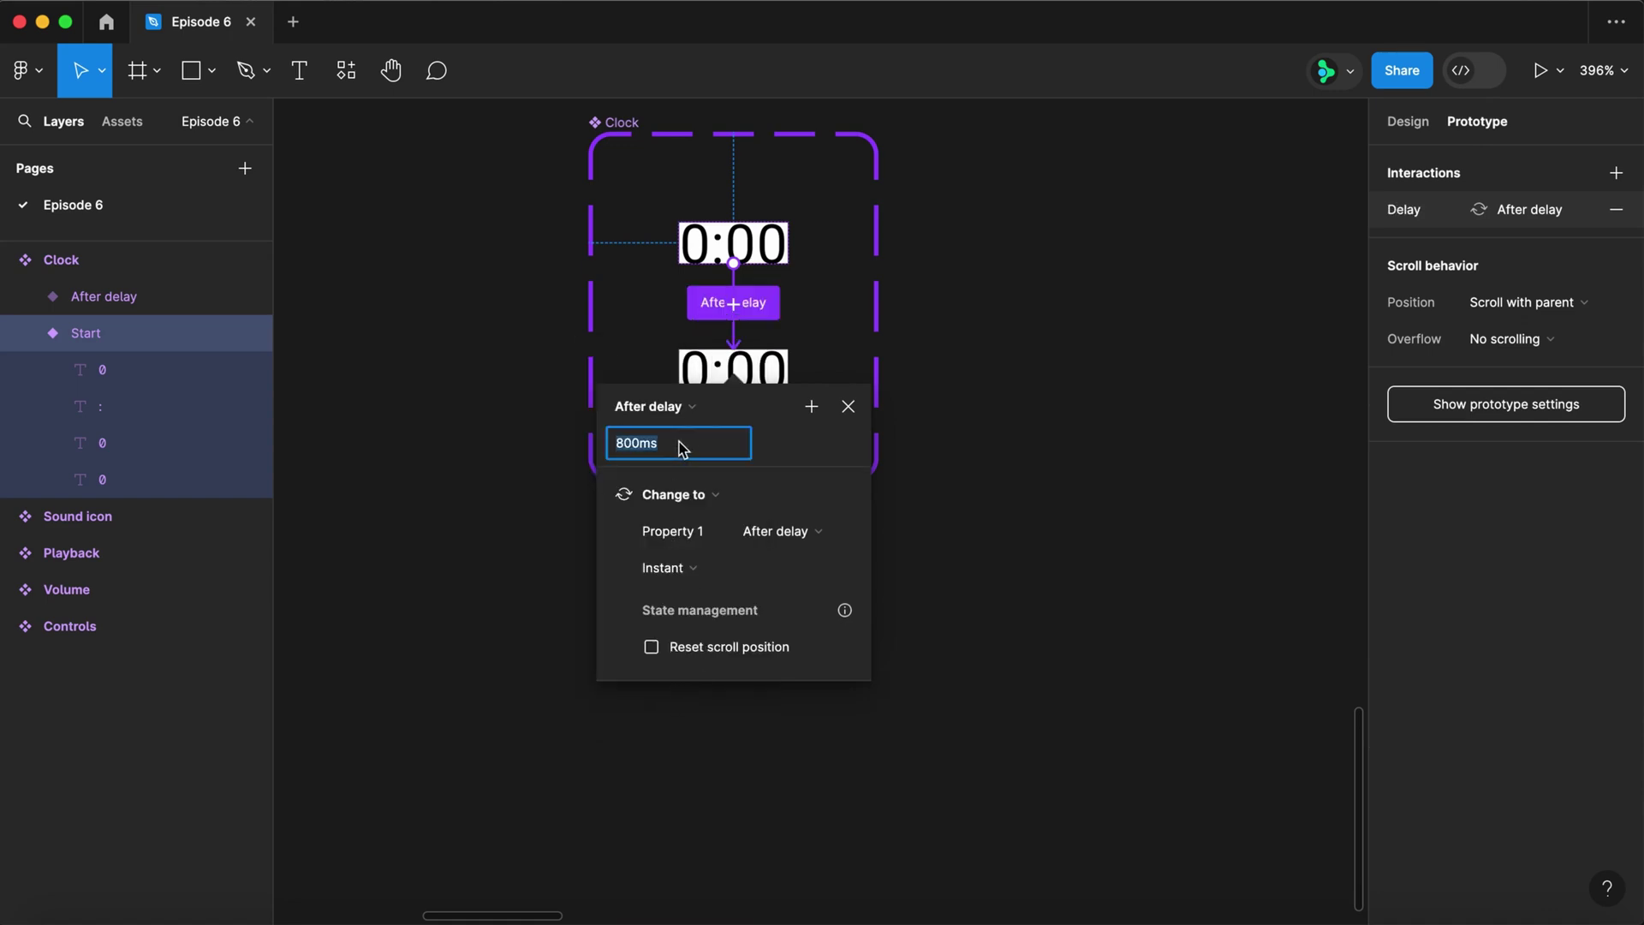
type("1000")
key("Return")
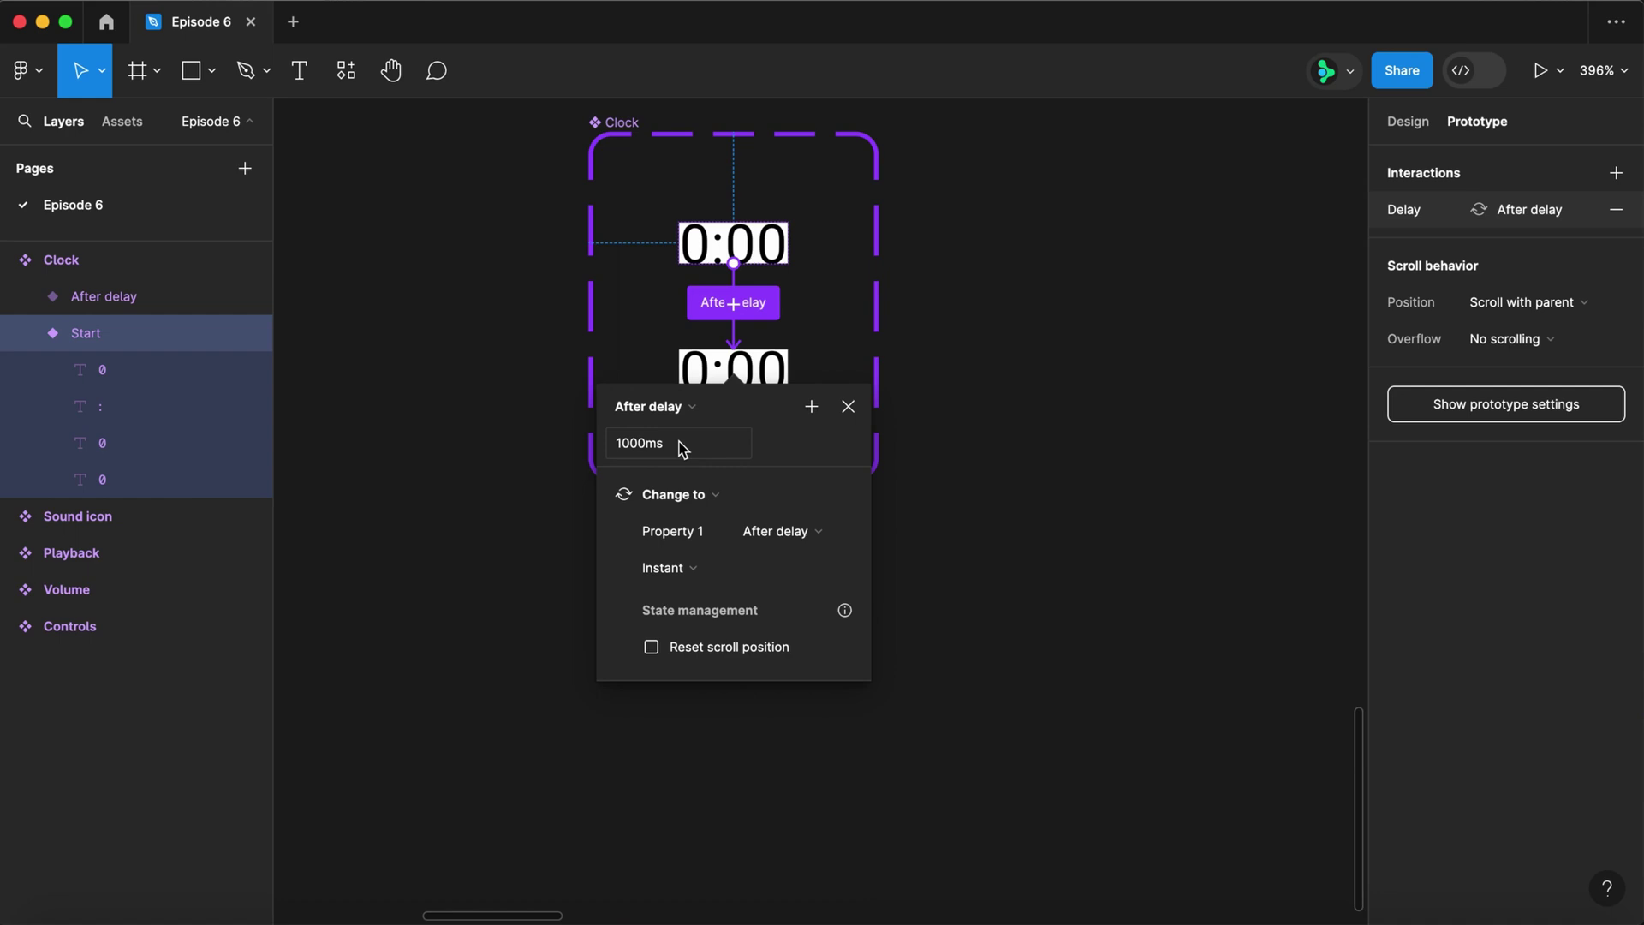
- Add a Set variable action making Clock-1 equal Clock-1 + 1
scroll(683, 449, "down", 5)
left_click(671, 214)
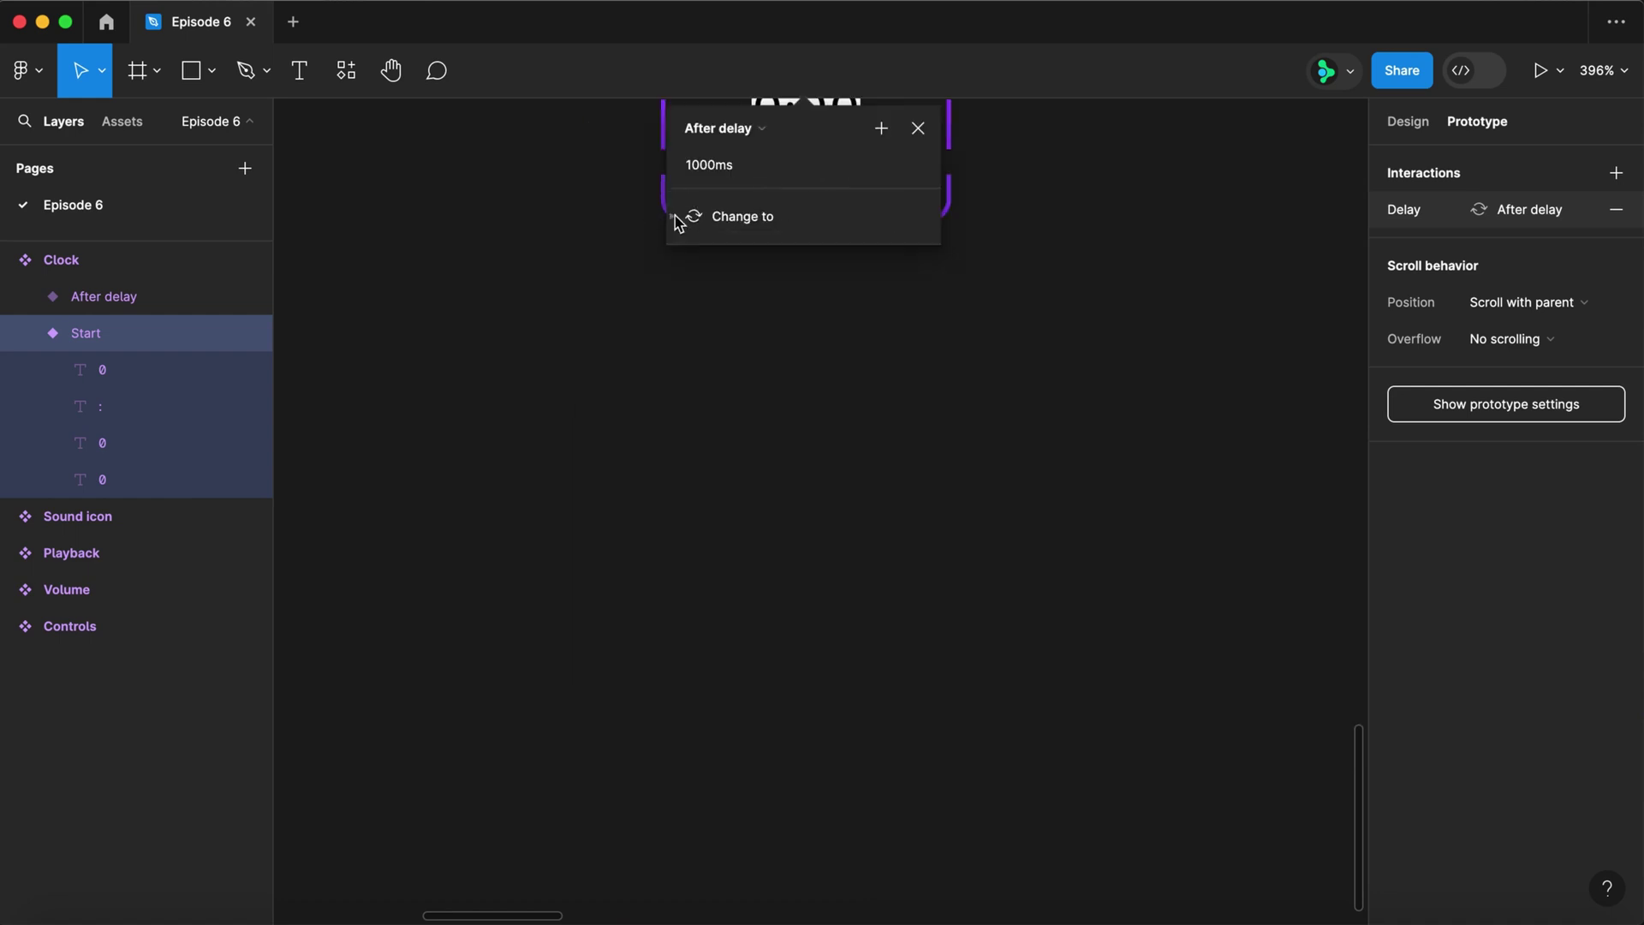
left_click(882, 130)
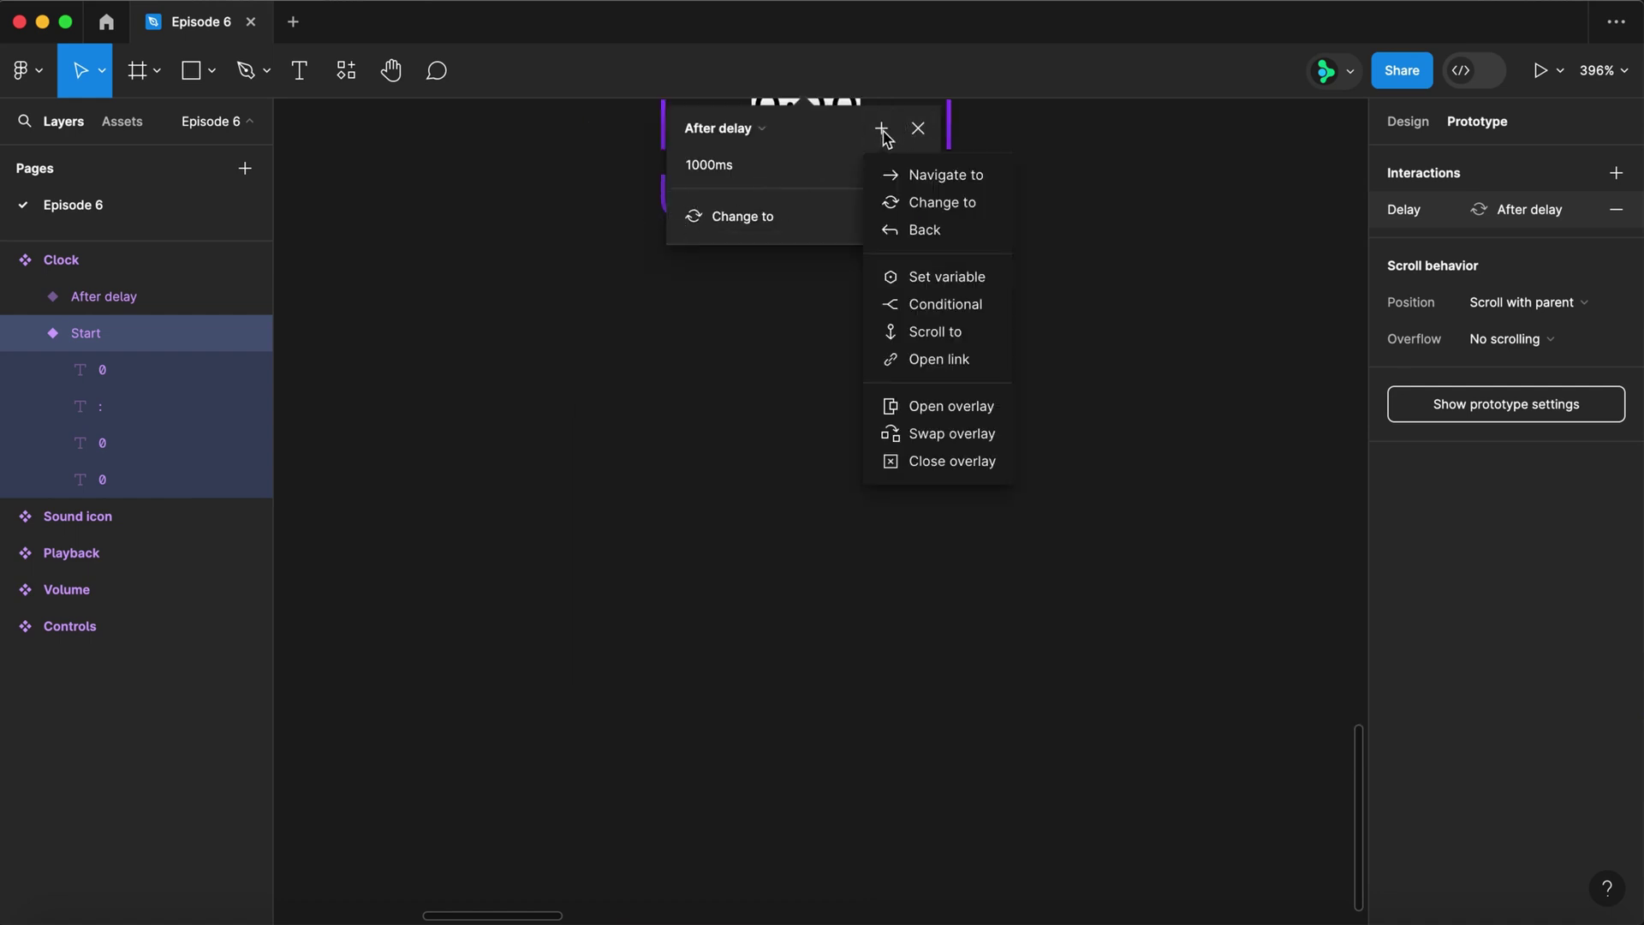
left_click(909, 290)
left_click(758, 468)
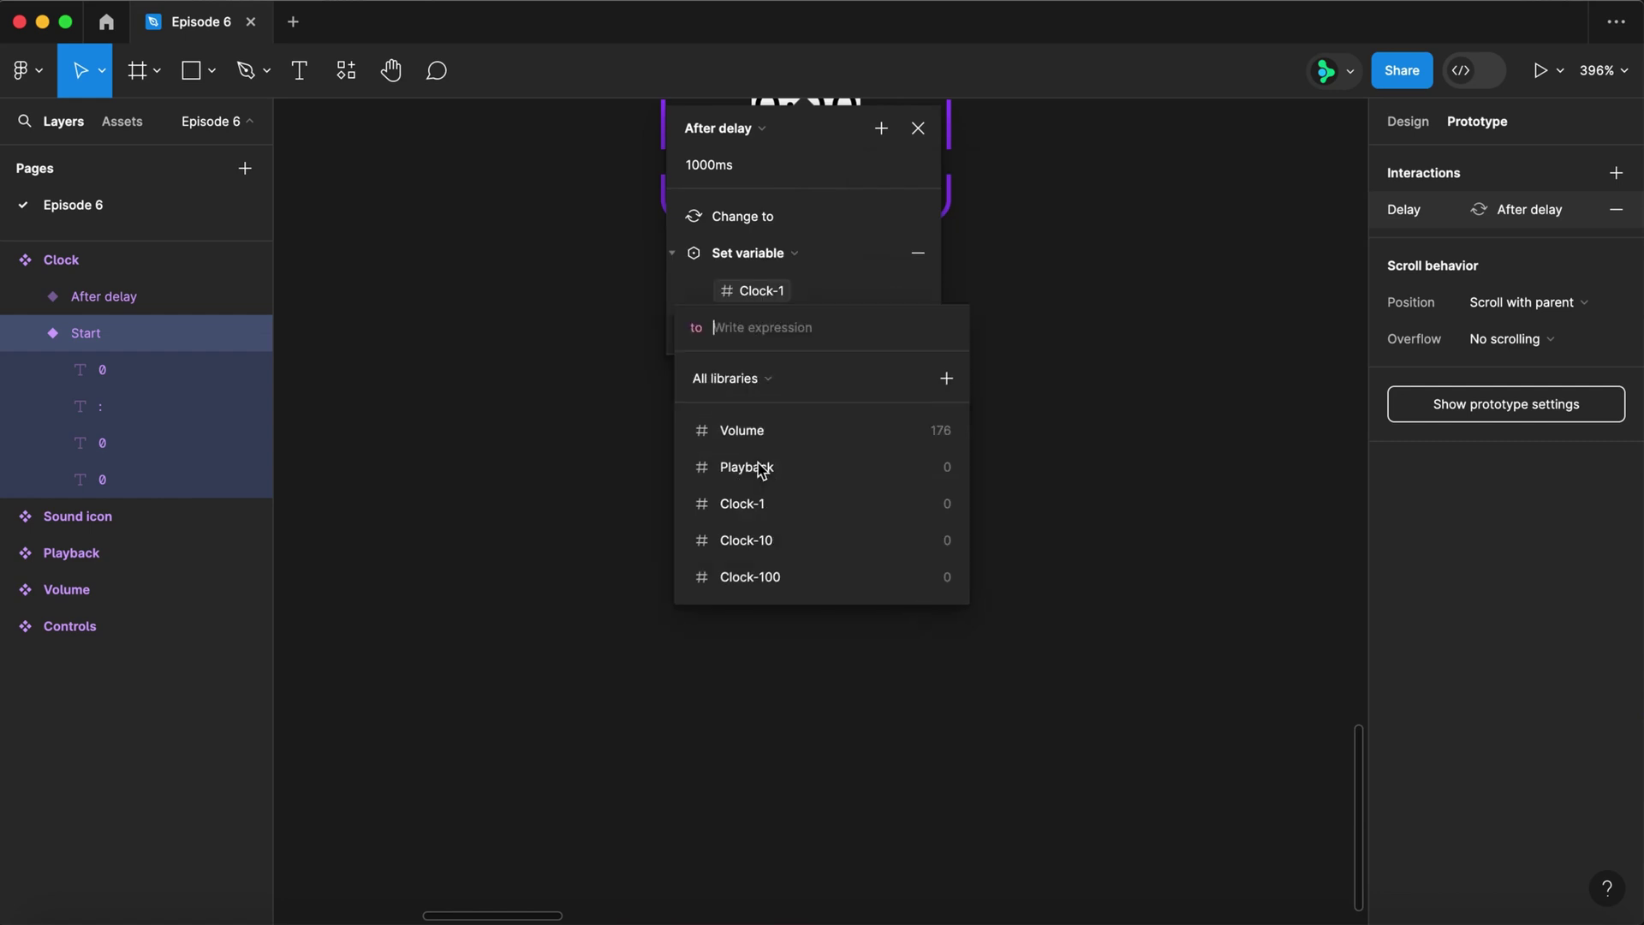
left_click(765, 505)
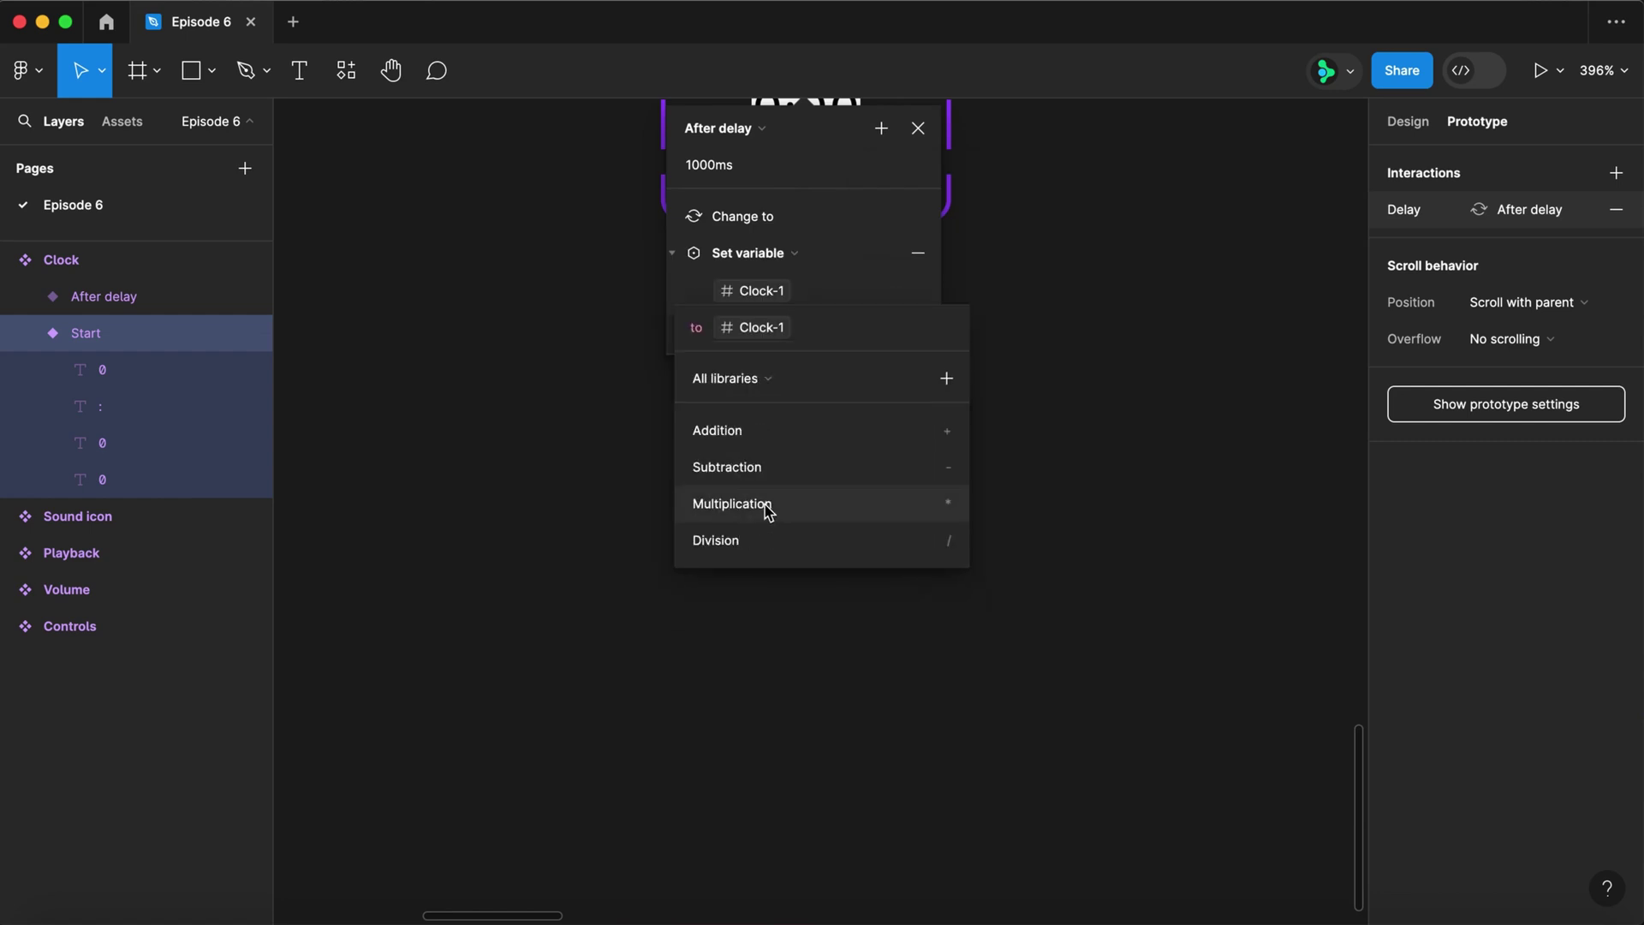
type("+1")
key("Return")
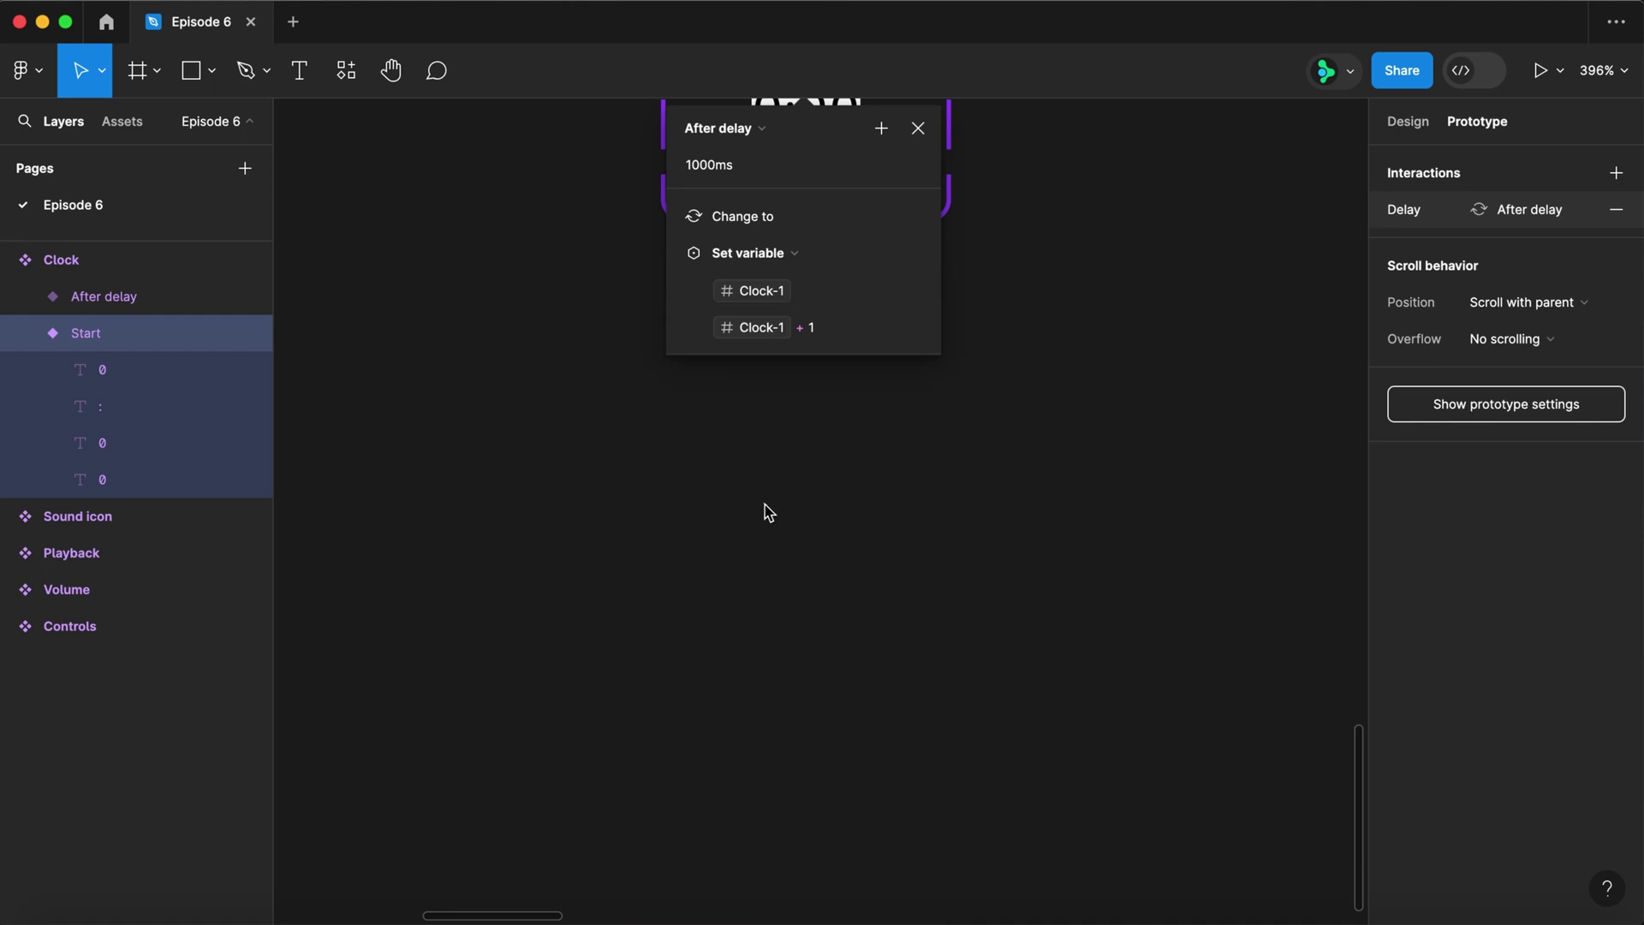
- Add a conditional action checking if Clock-1 == 10
left_click(673, 256)
left_click(881, 129)
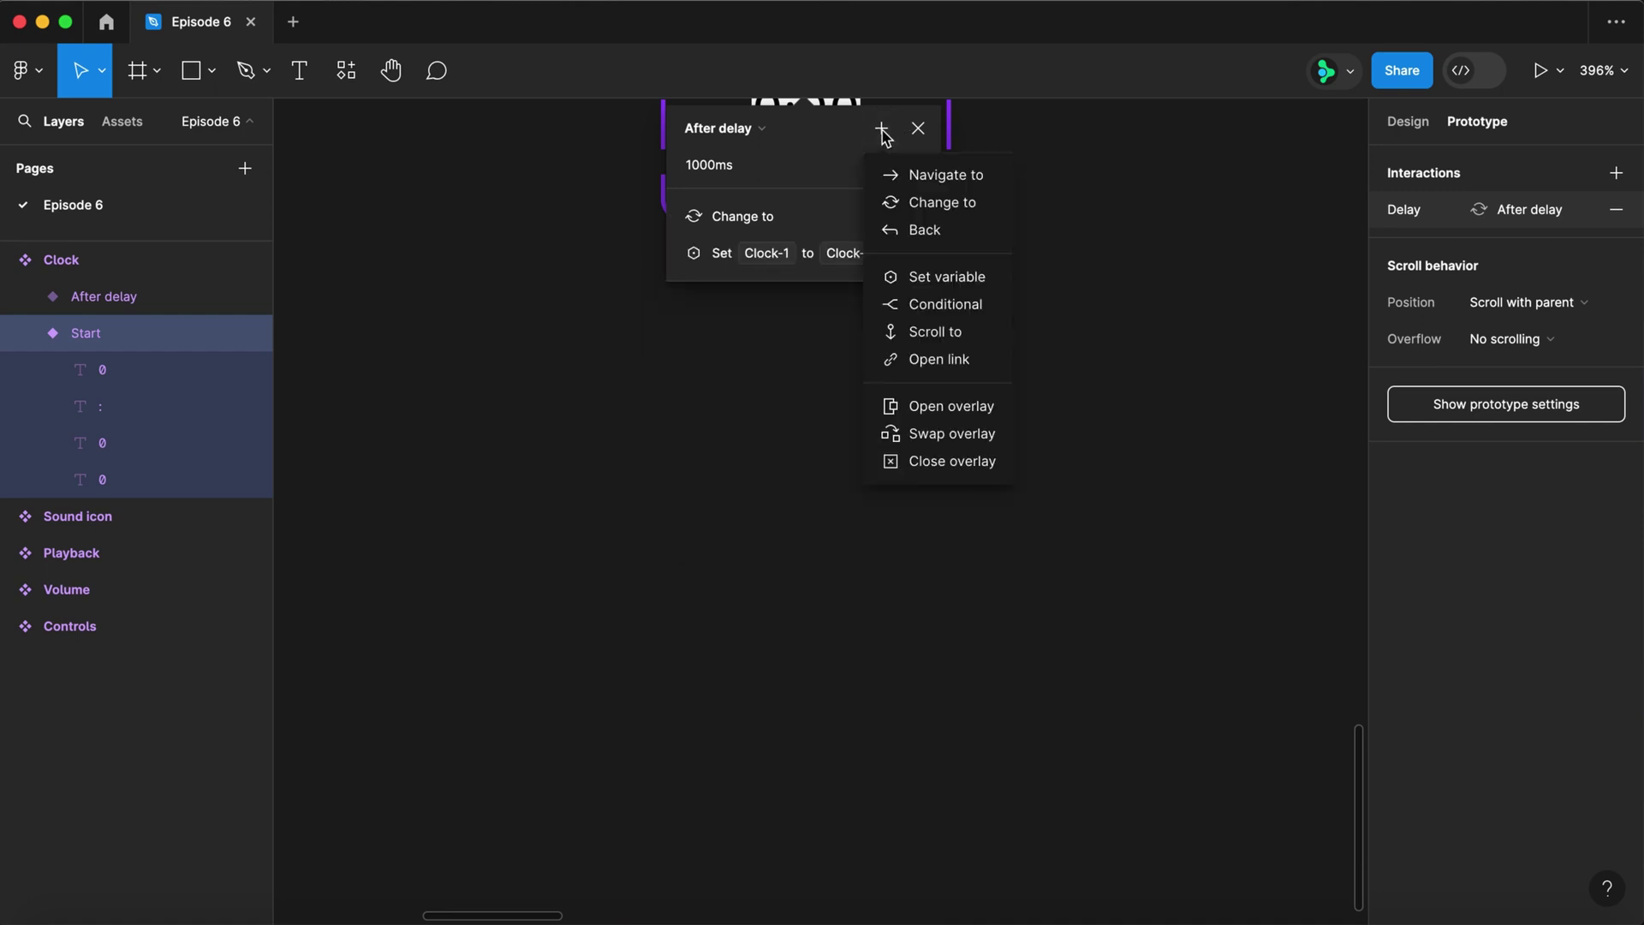
left_click(916, 305)
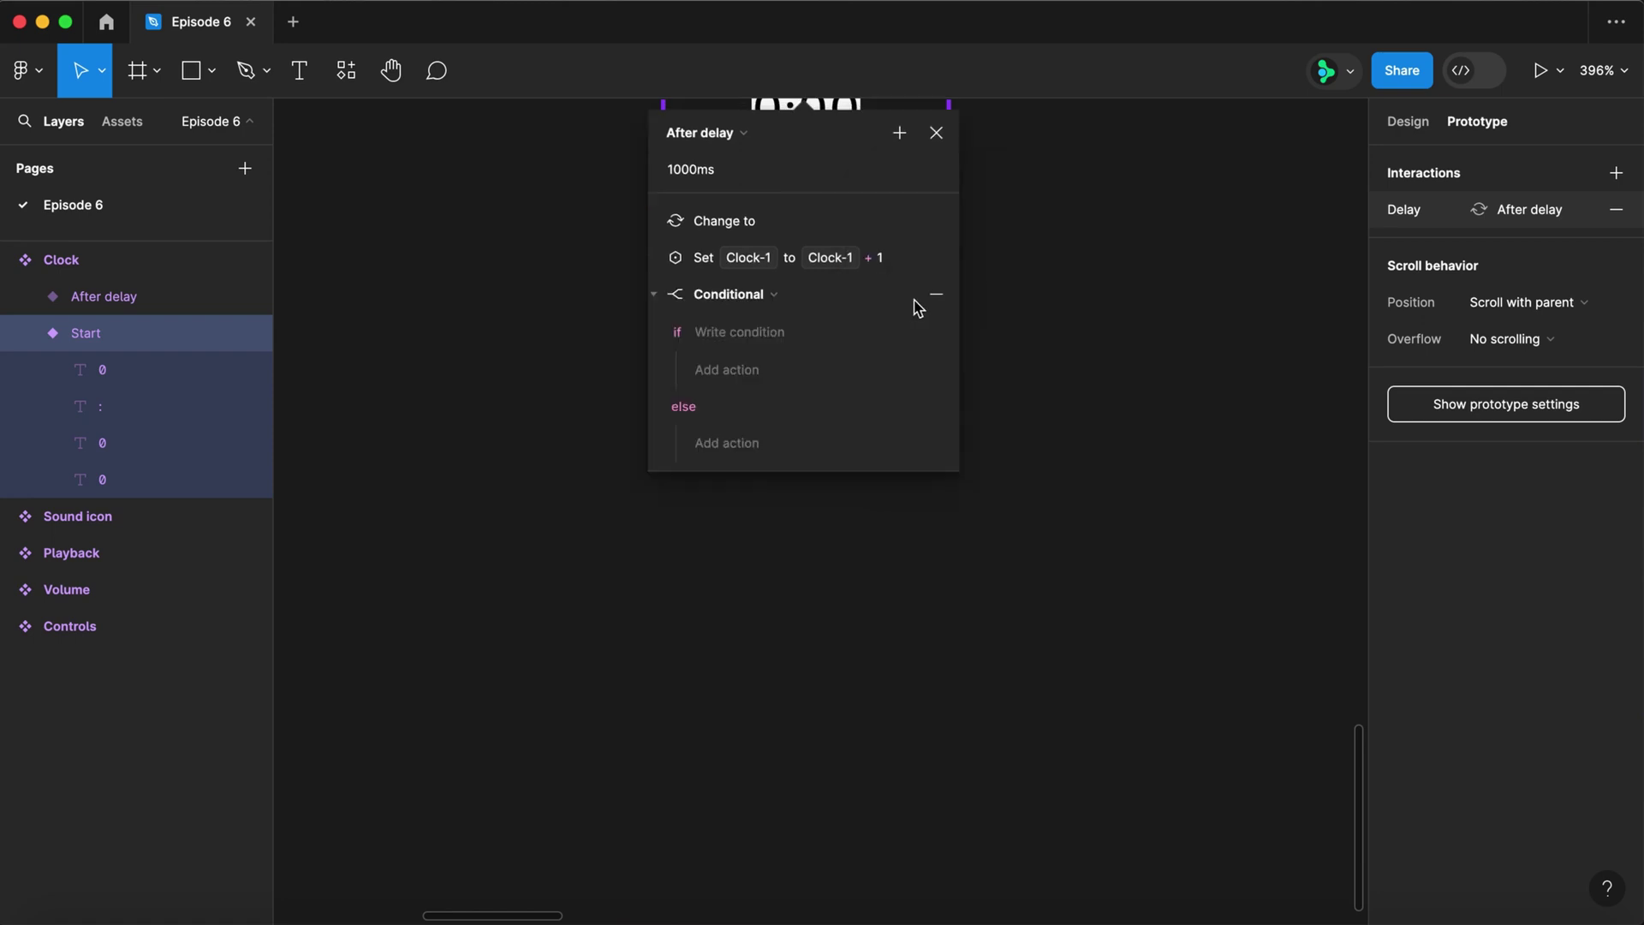
left_click(754, 334)
left_click(749, 507)
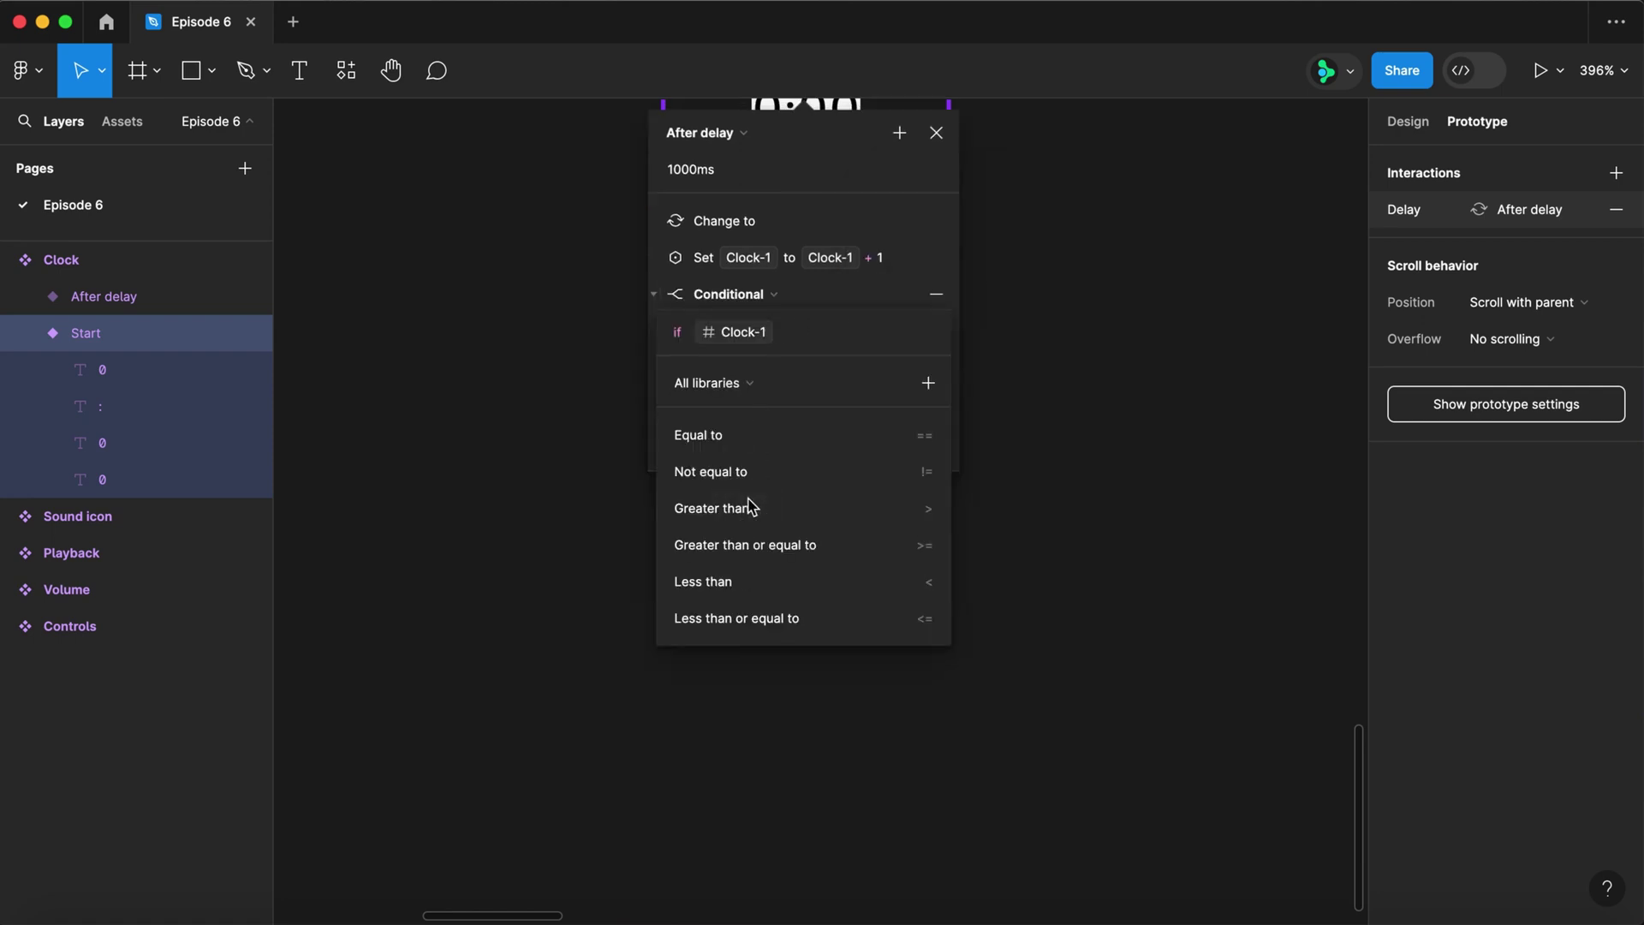
left_click(750, 440)
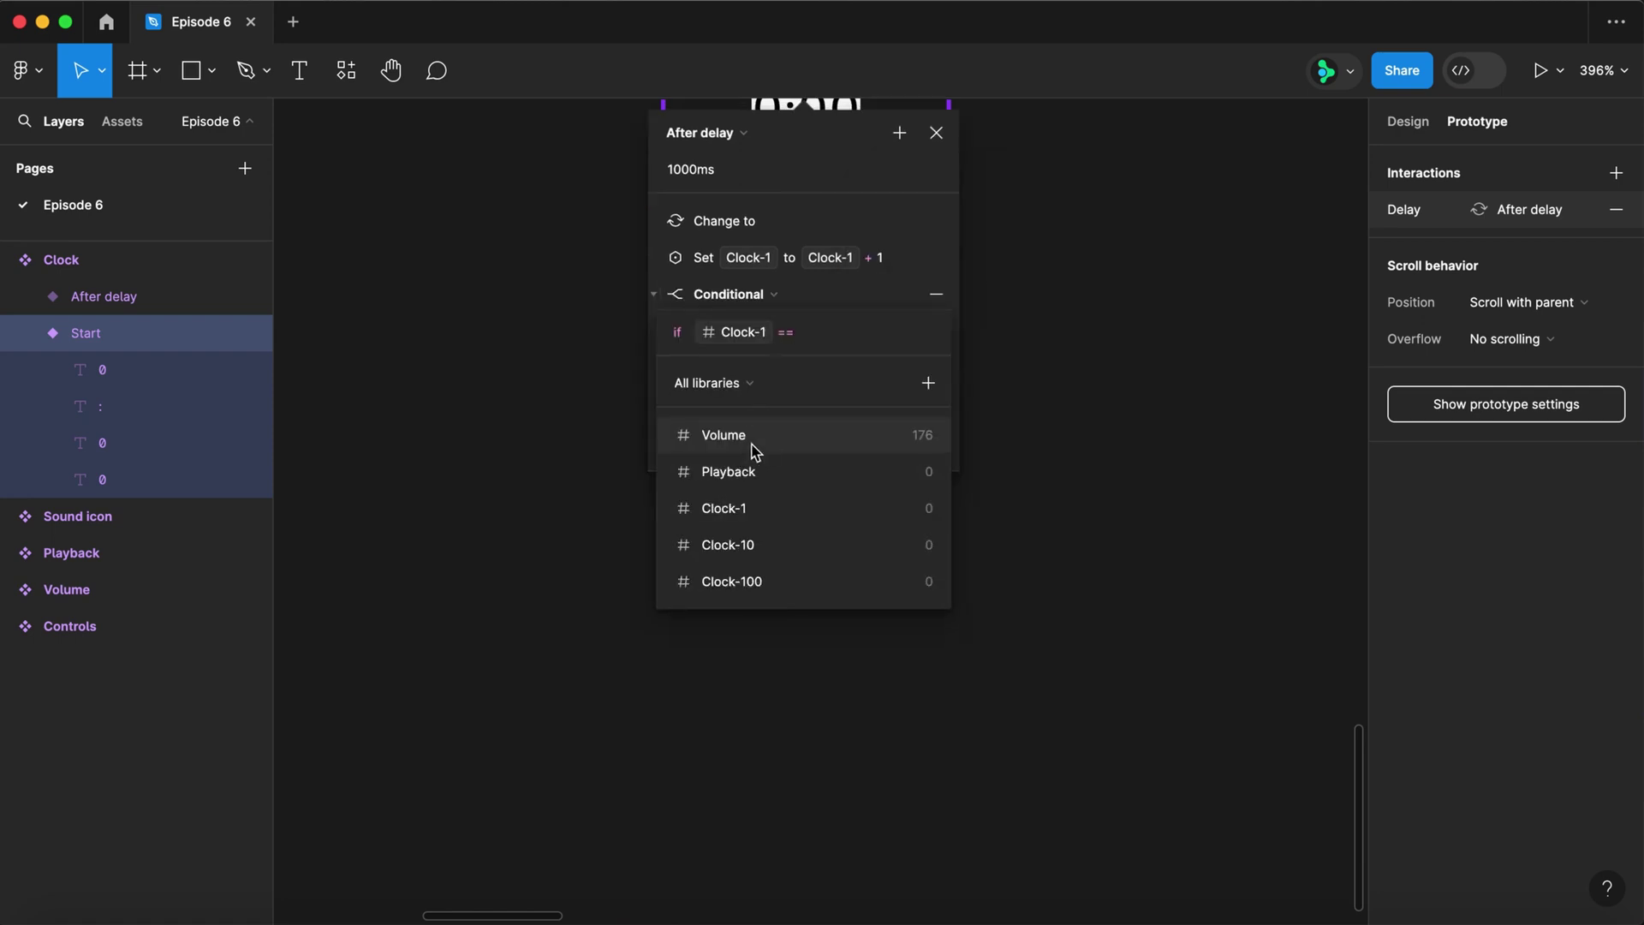
type("10")
key("Return")
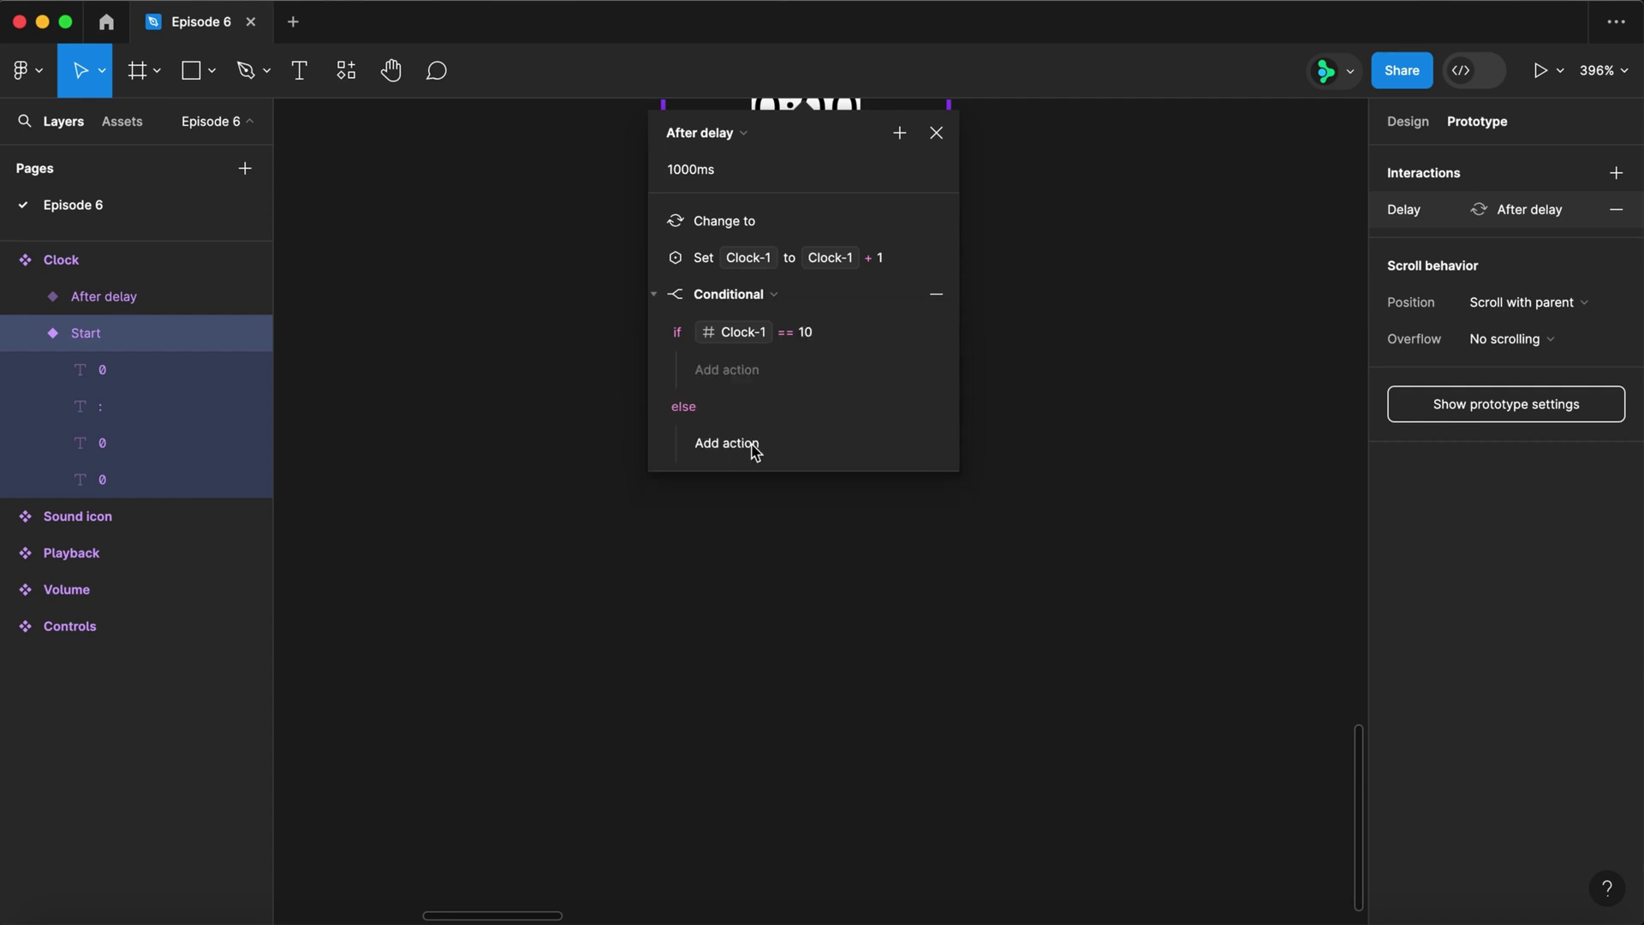
- In the if branch, set Clock-1 back to 0
left_click(736, 370)
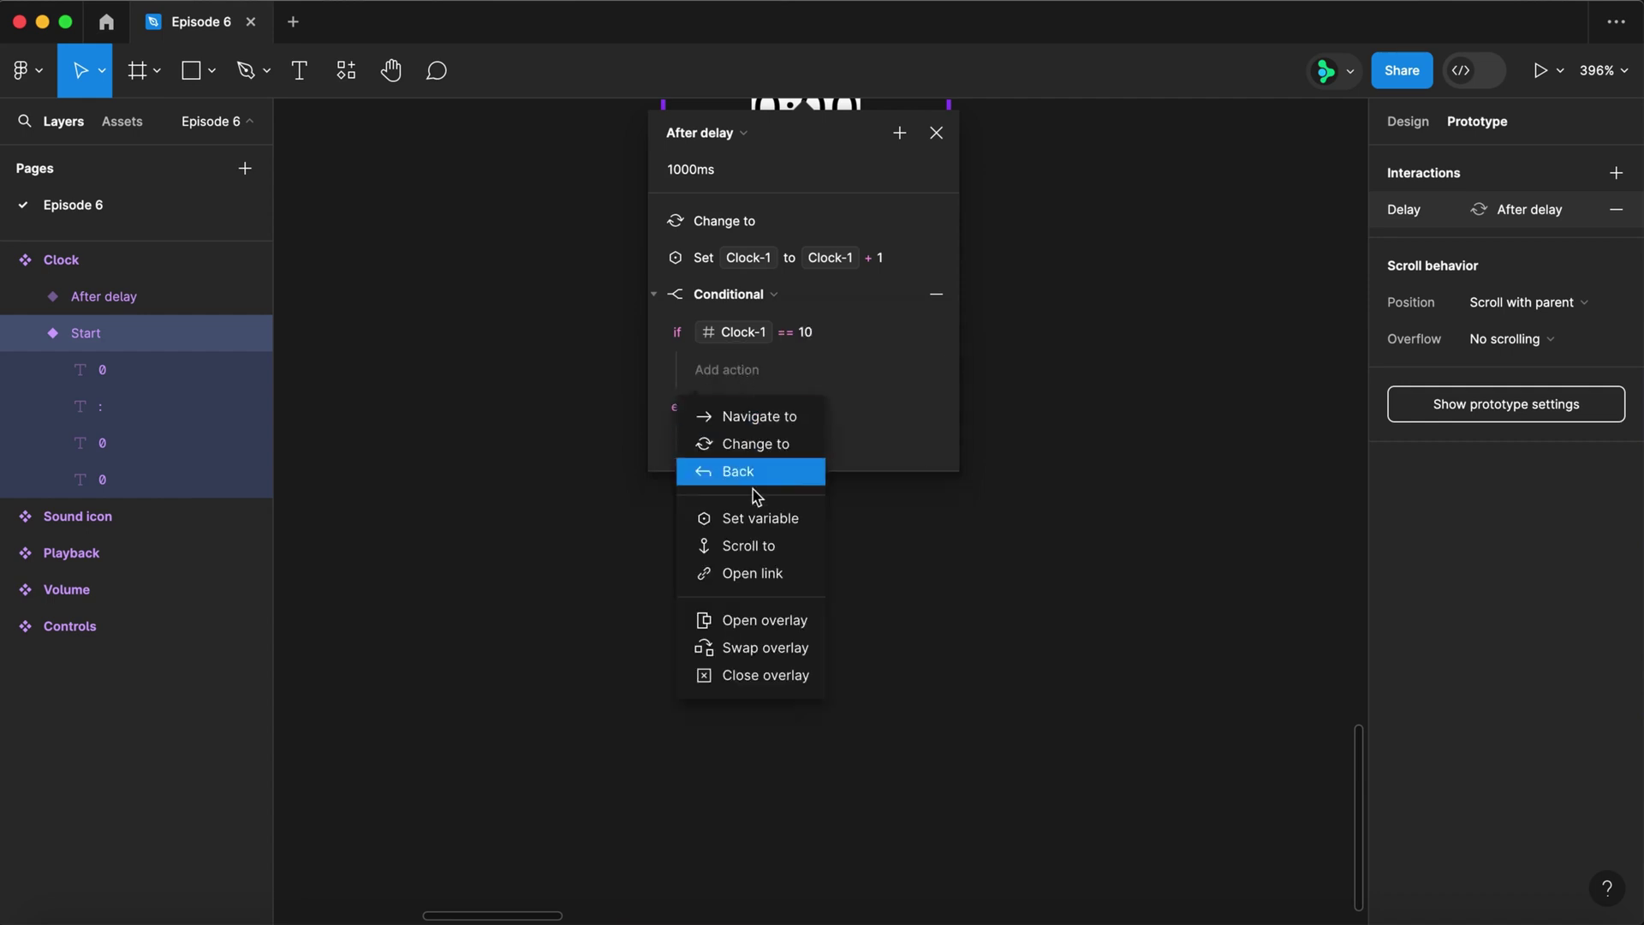
left_click(747, 519)
left_click(751, 582)
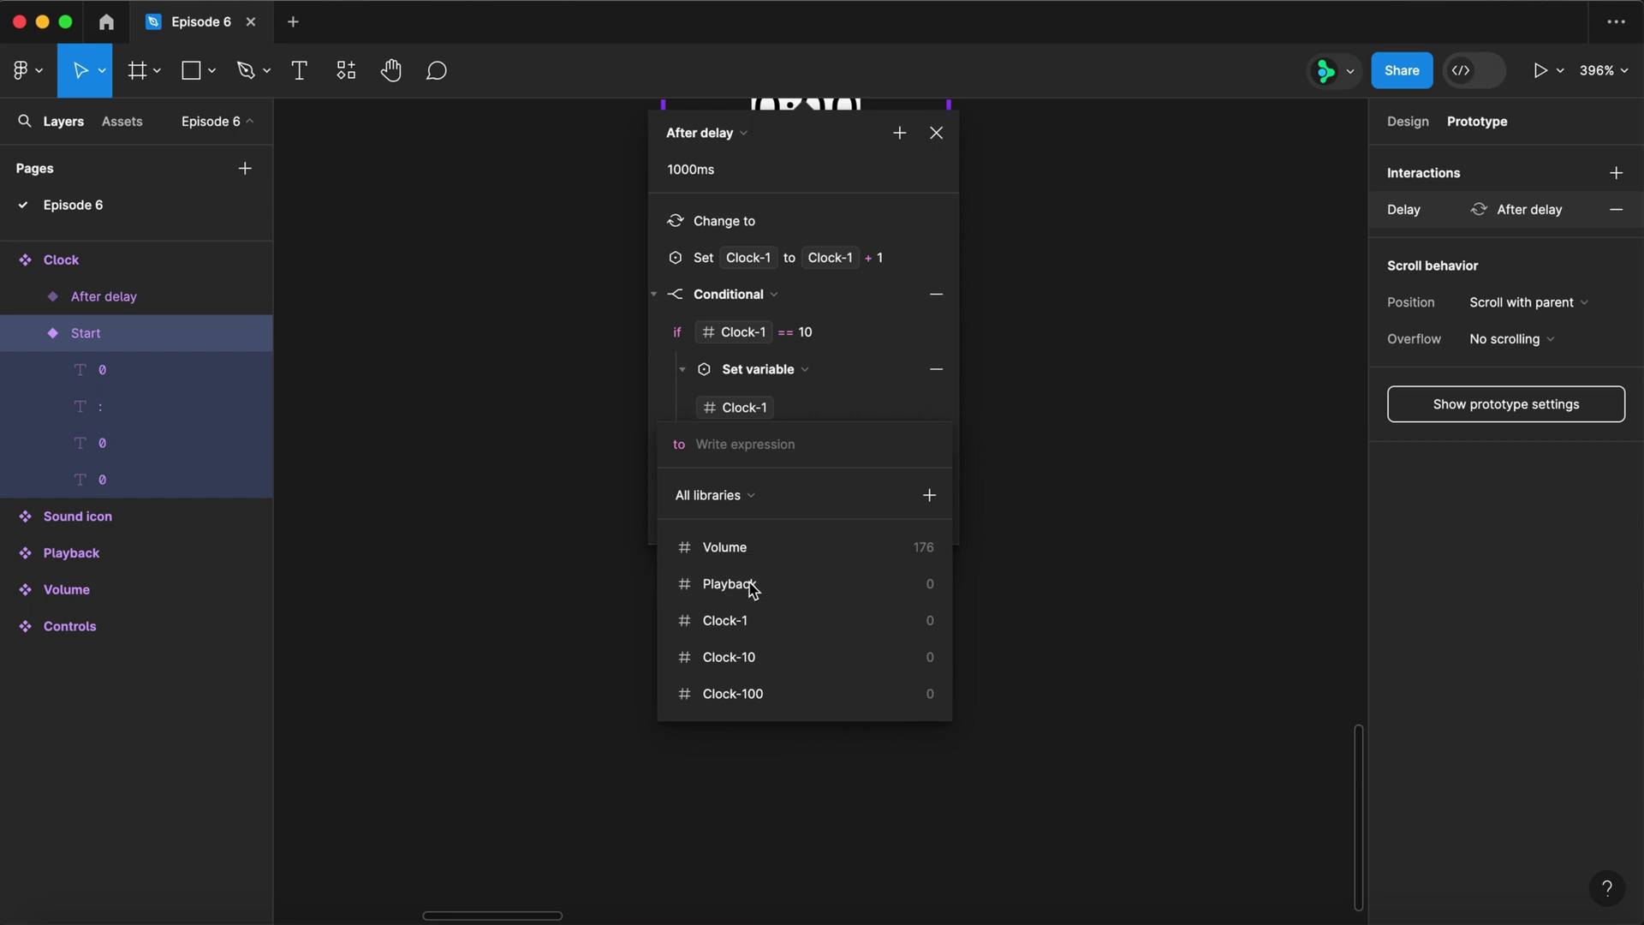
type("0")
key("Return")
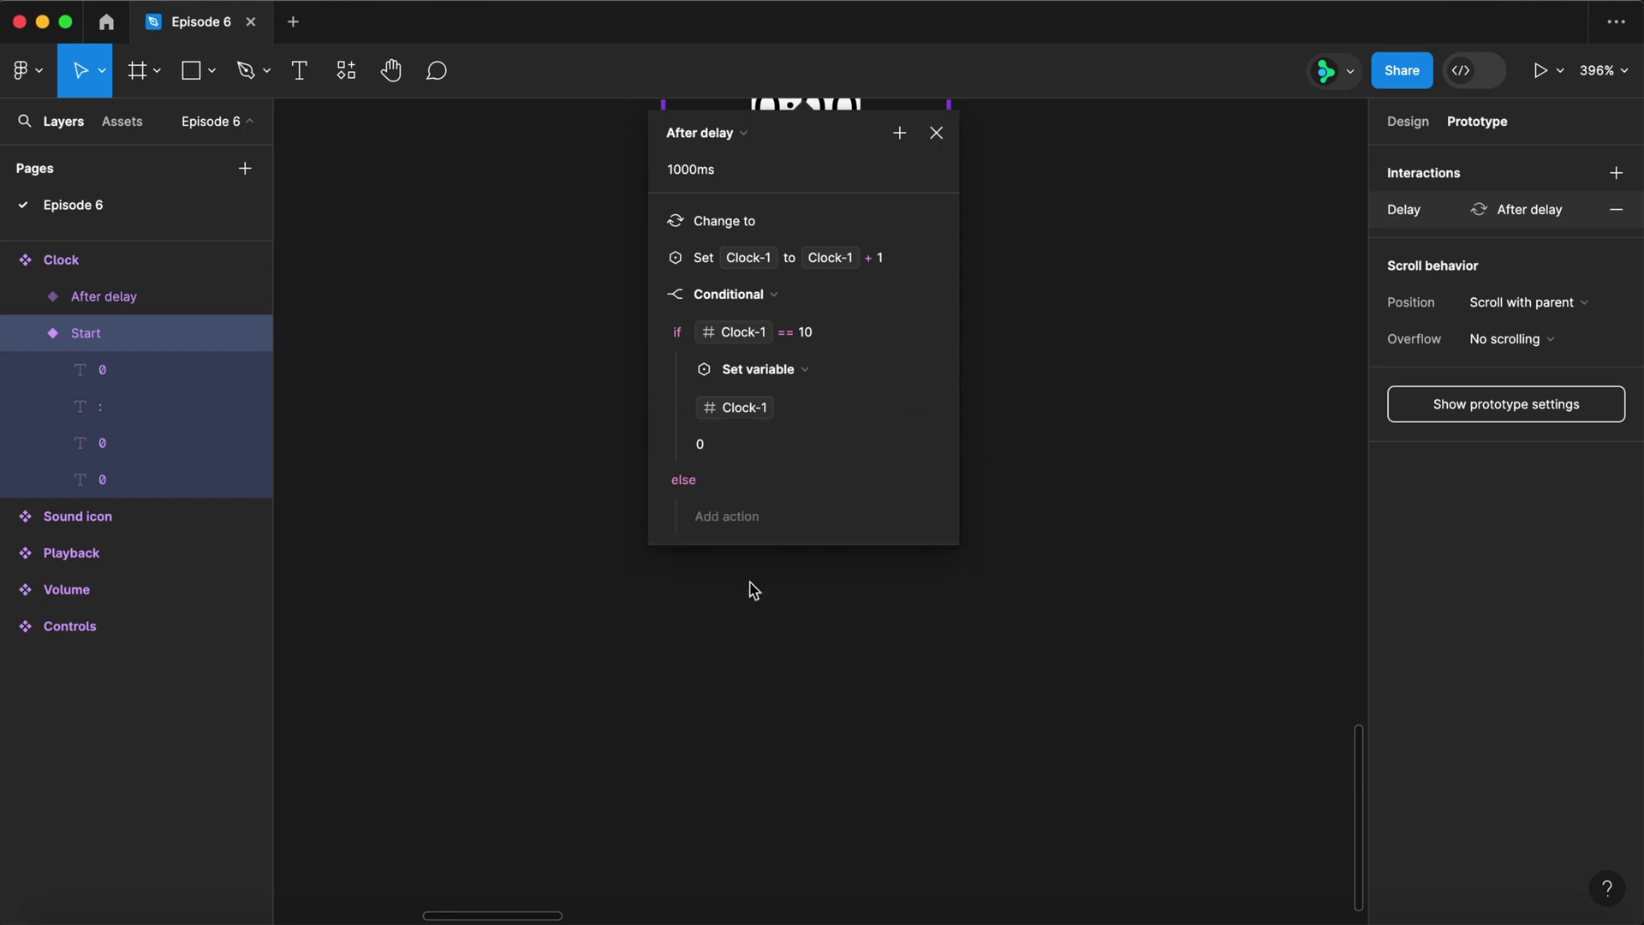
left_click(684, 374)
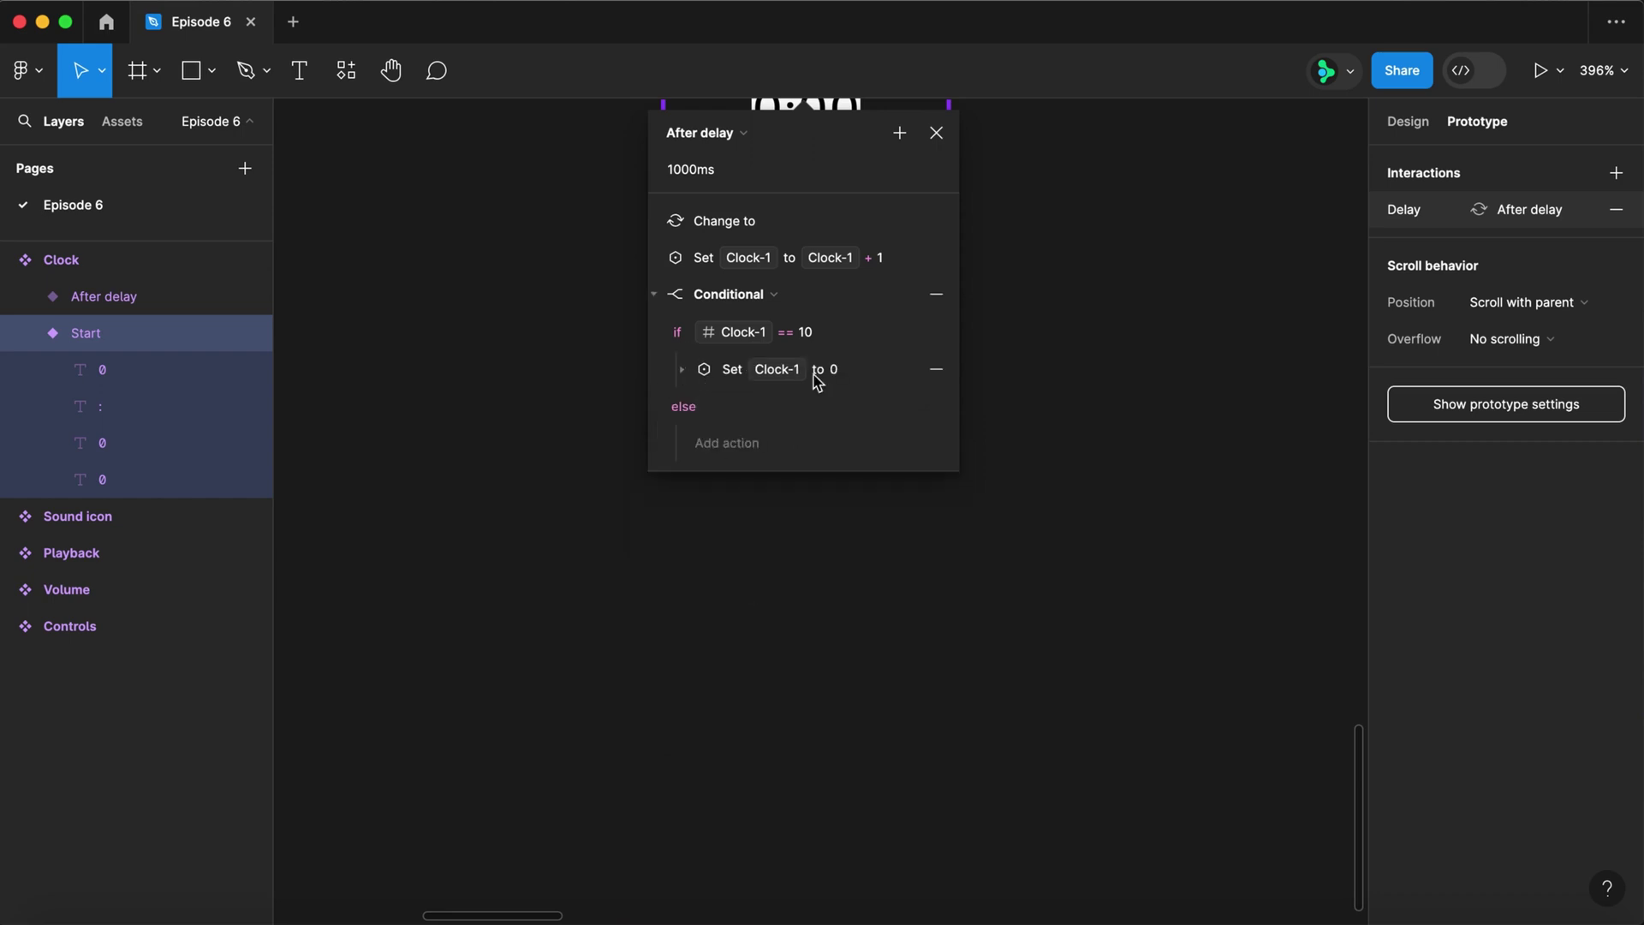
- Also in the if branch, set Clock-10 to Clock-10 + 1
left_click(929, 332)
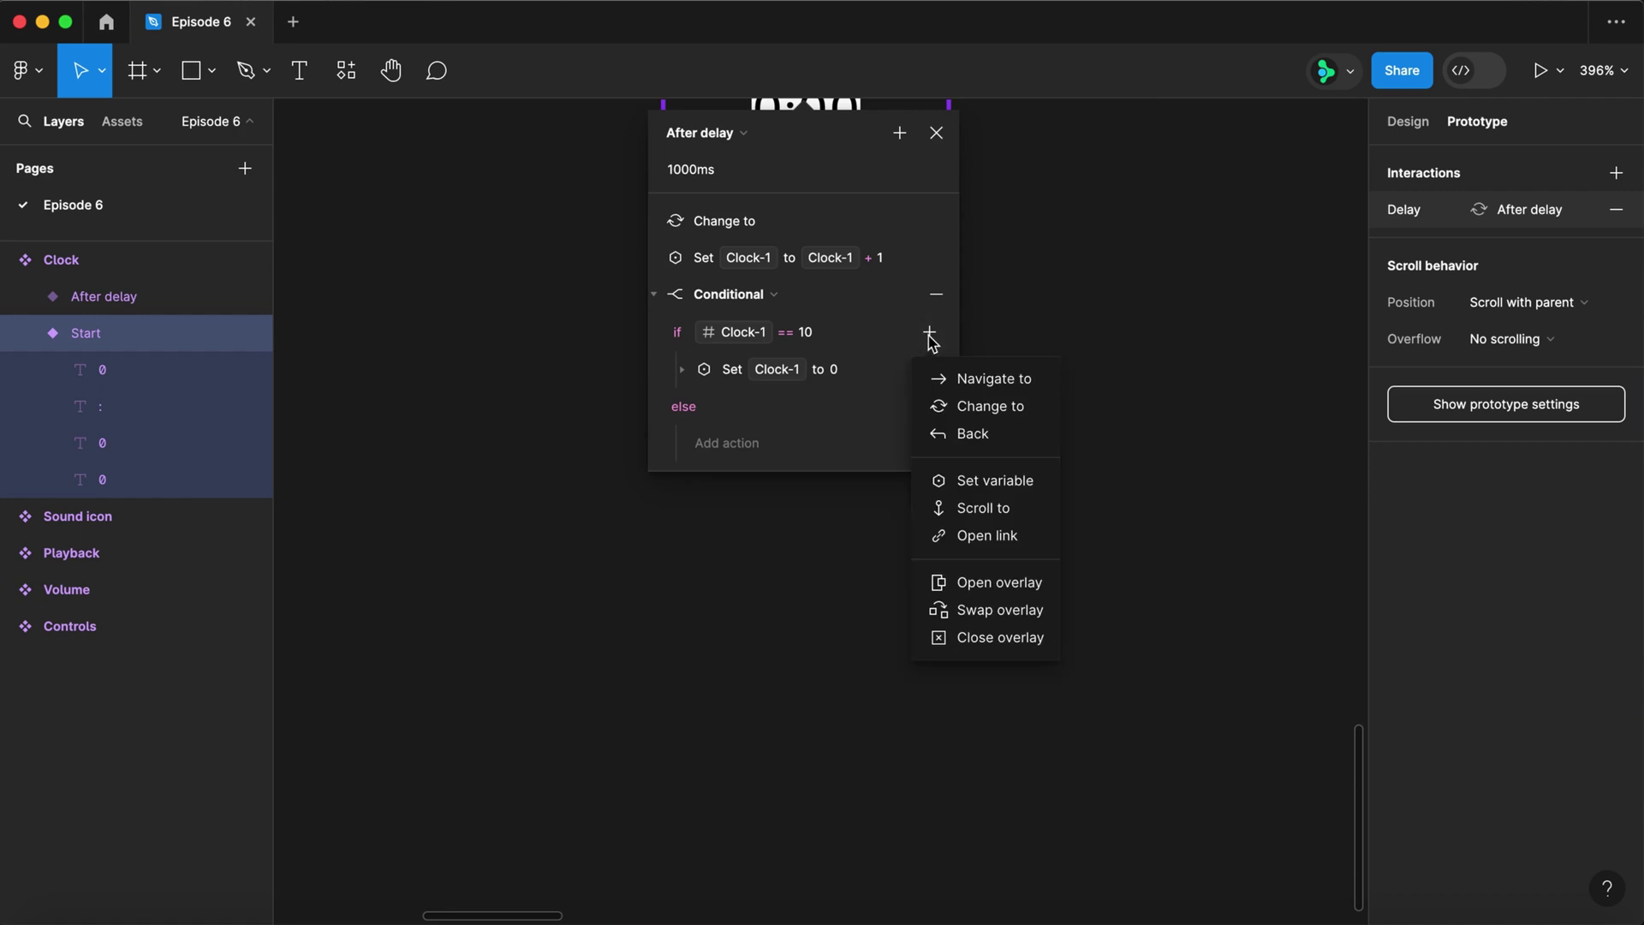
left_click(959, 480)
left_click(758, 658)
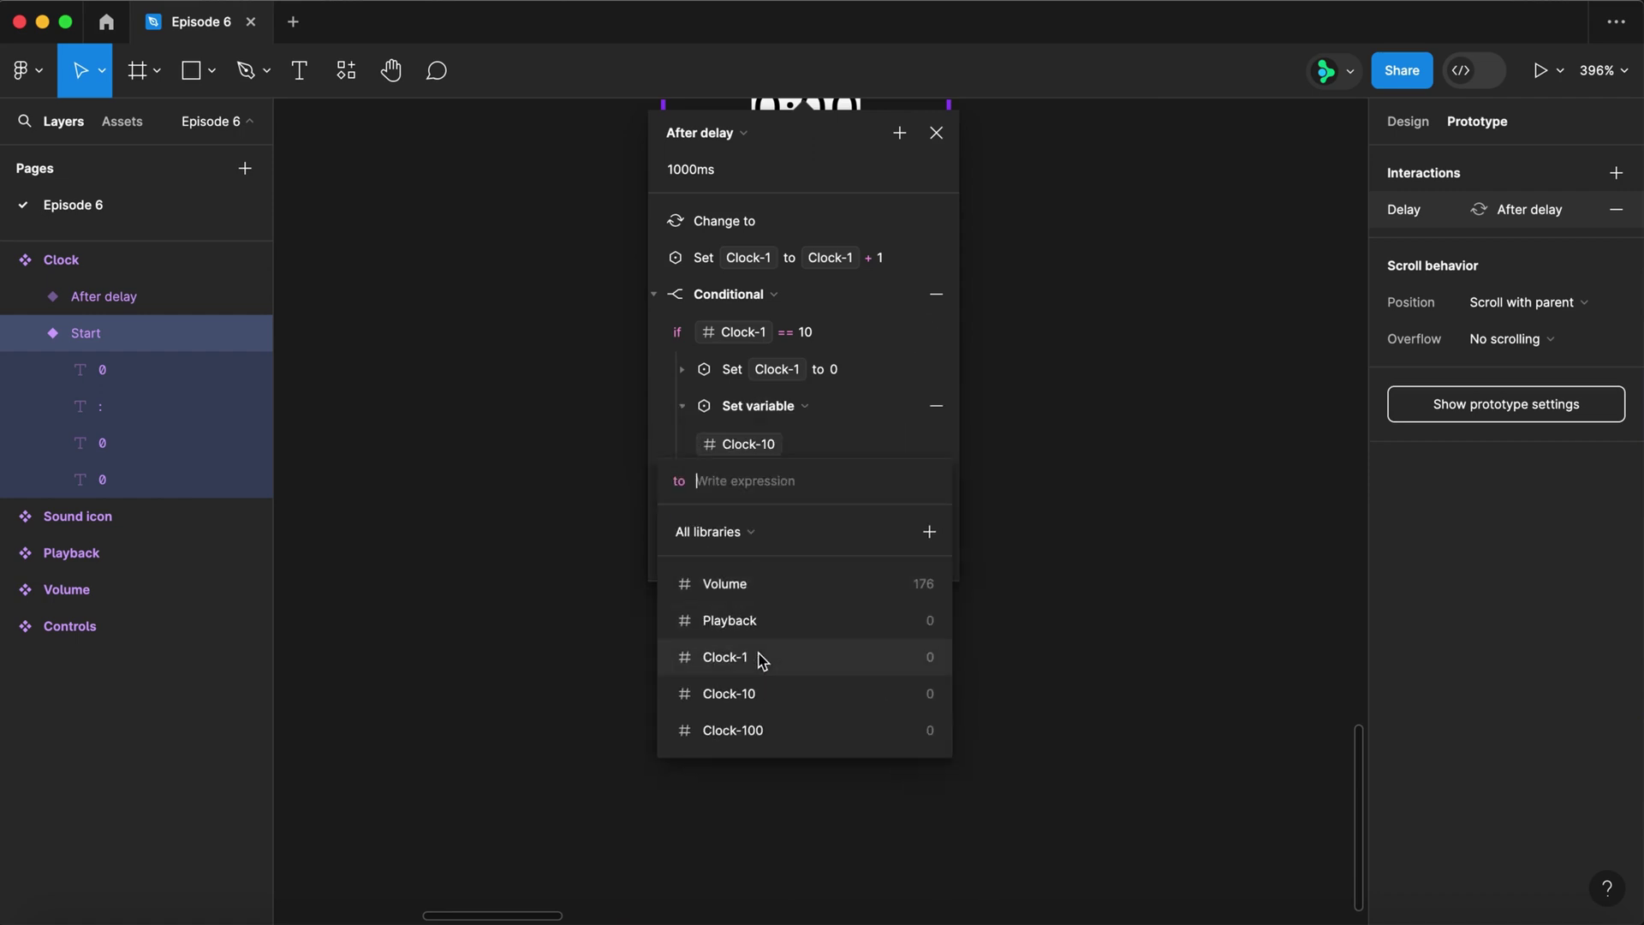
left_click(744, 695)
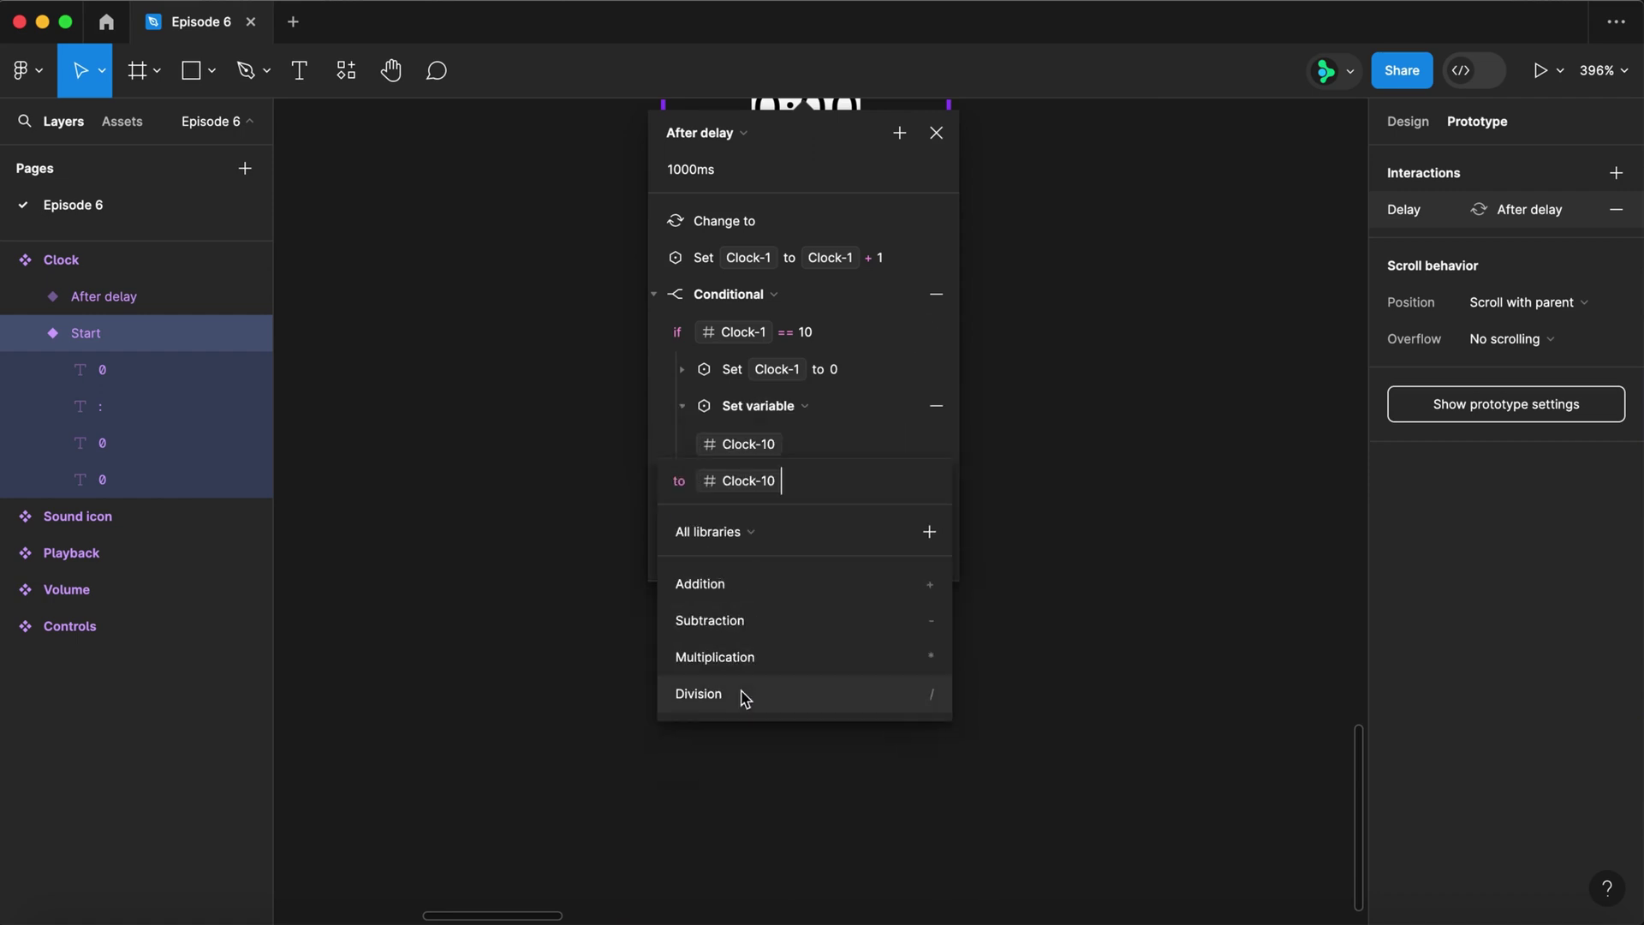
type("+1")
key("Return")
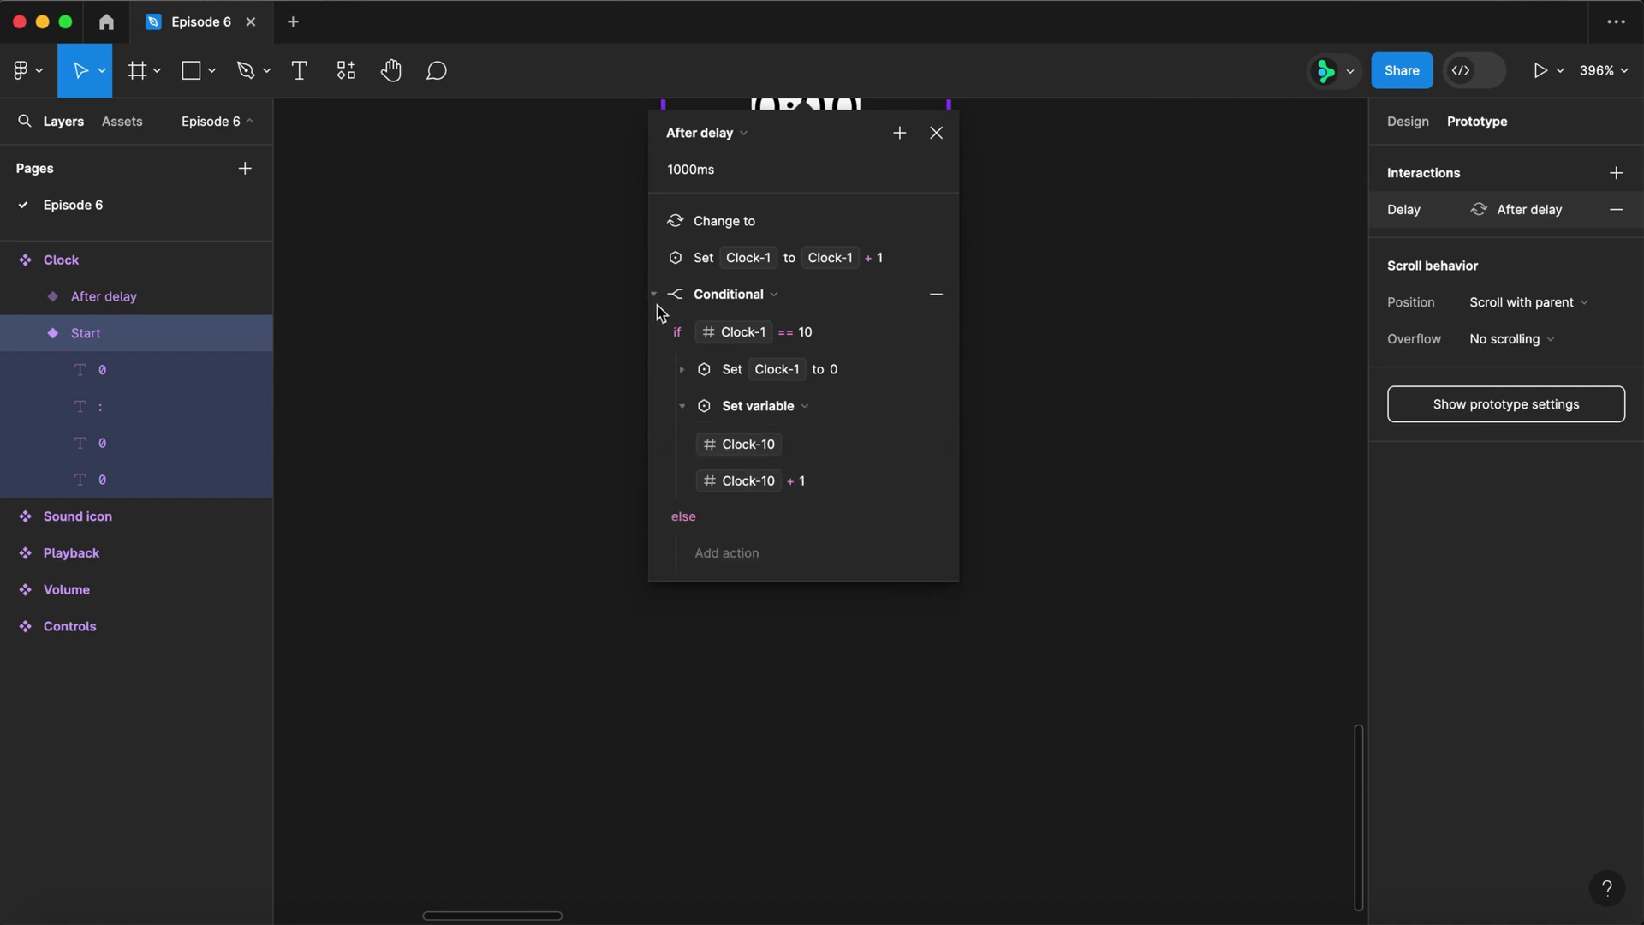
left_click(654, 295)
- Add another conditional action checking if Clock-10 == 6
left_click(899, 133)
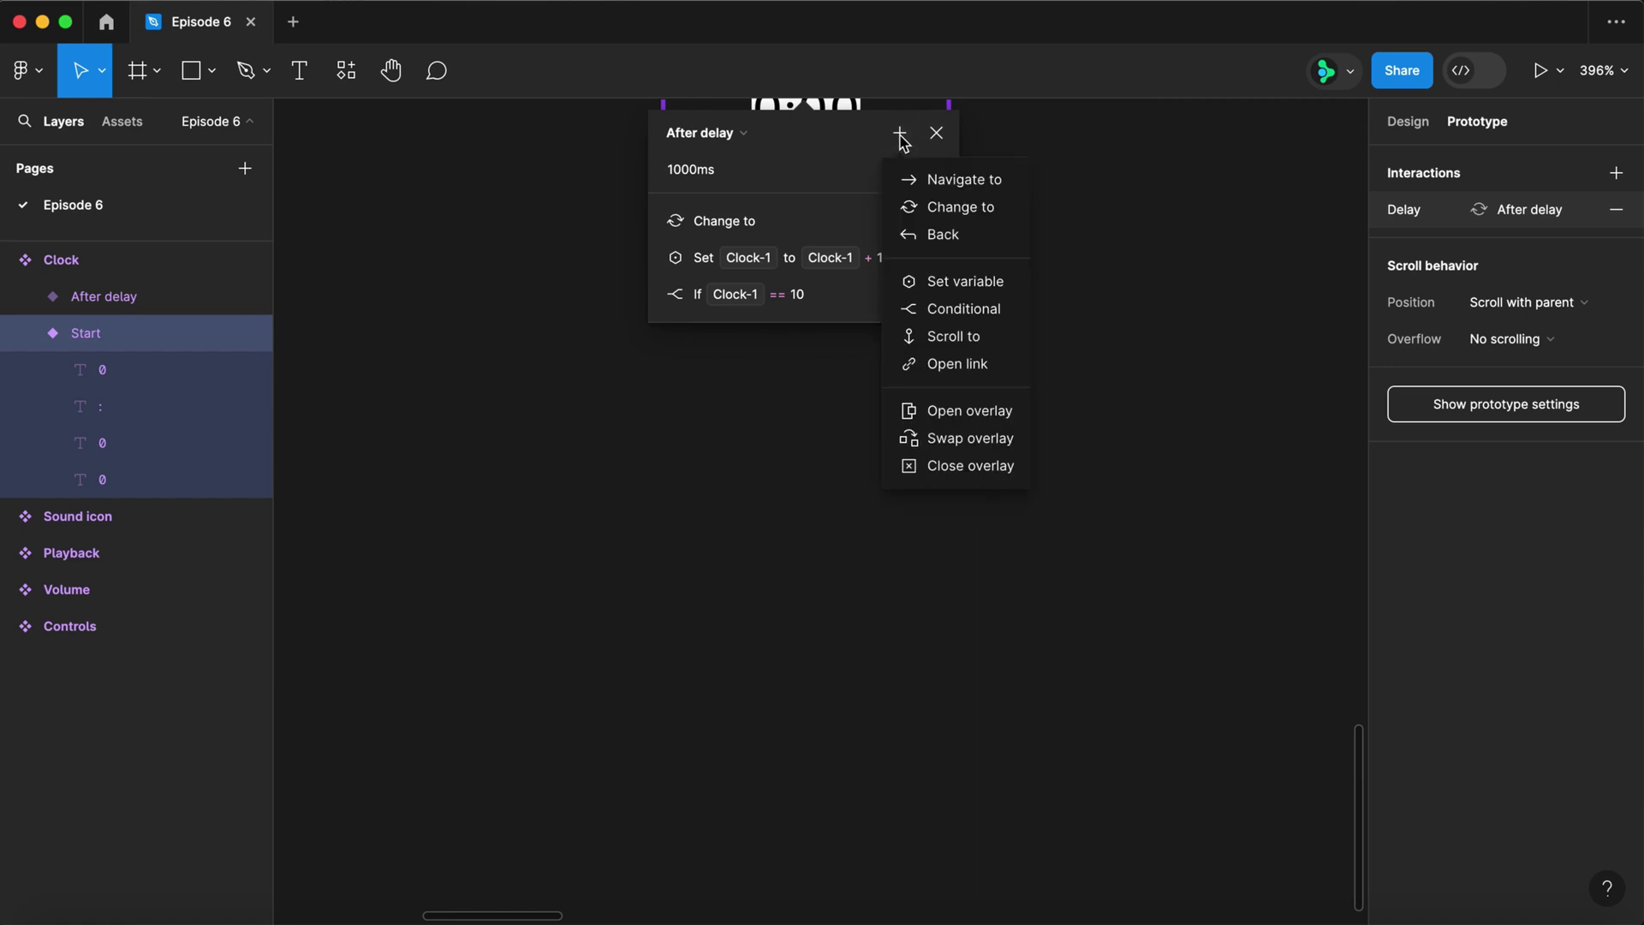
left_click(944, 310)
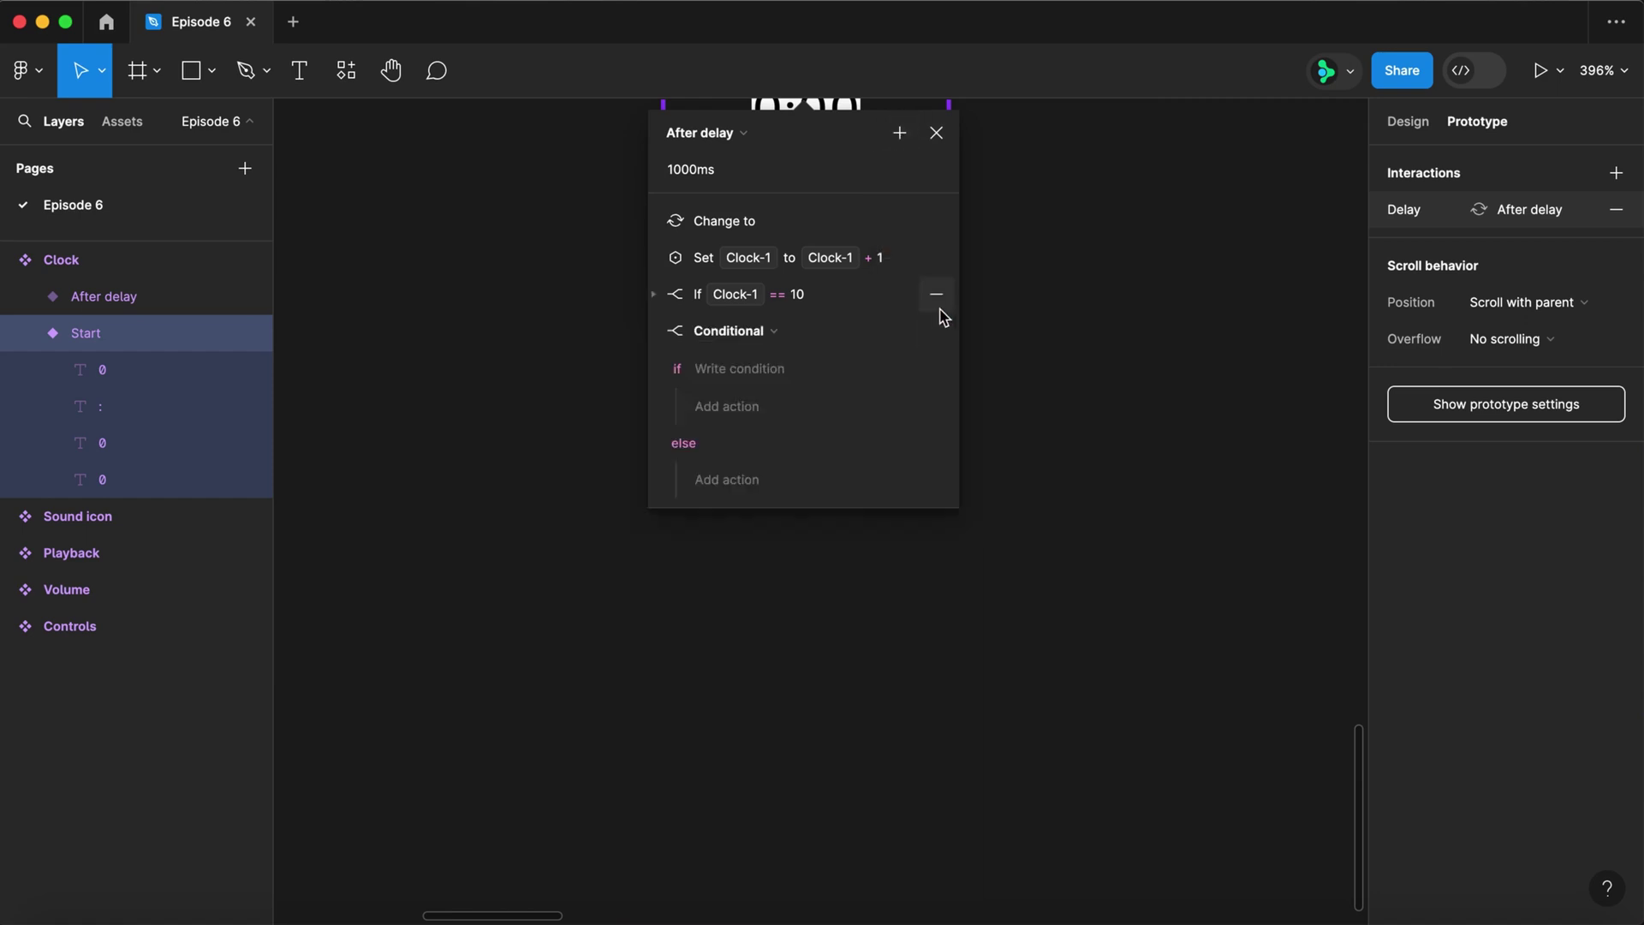
left_click(750, 367)
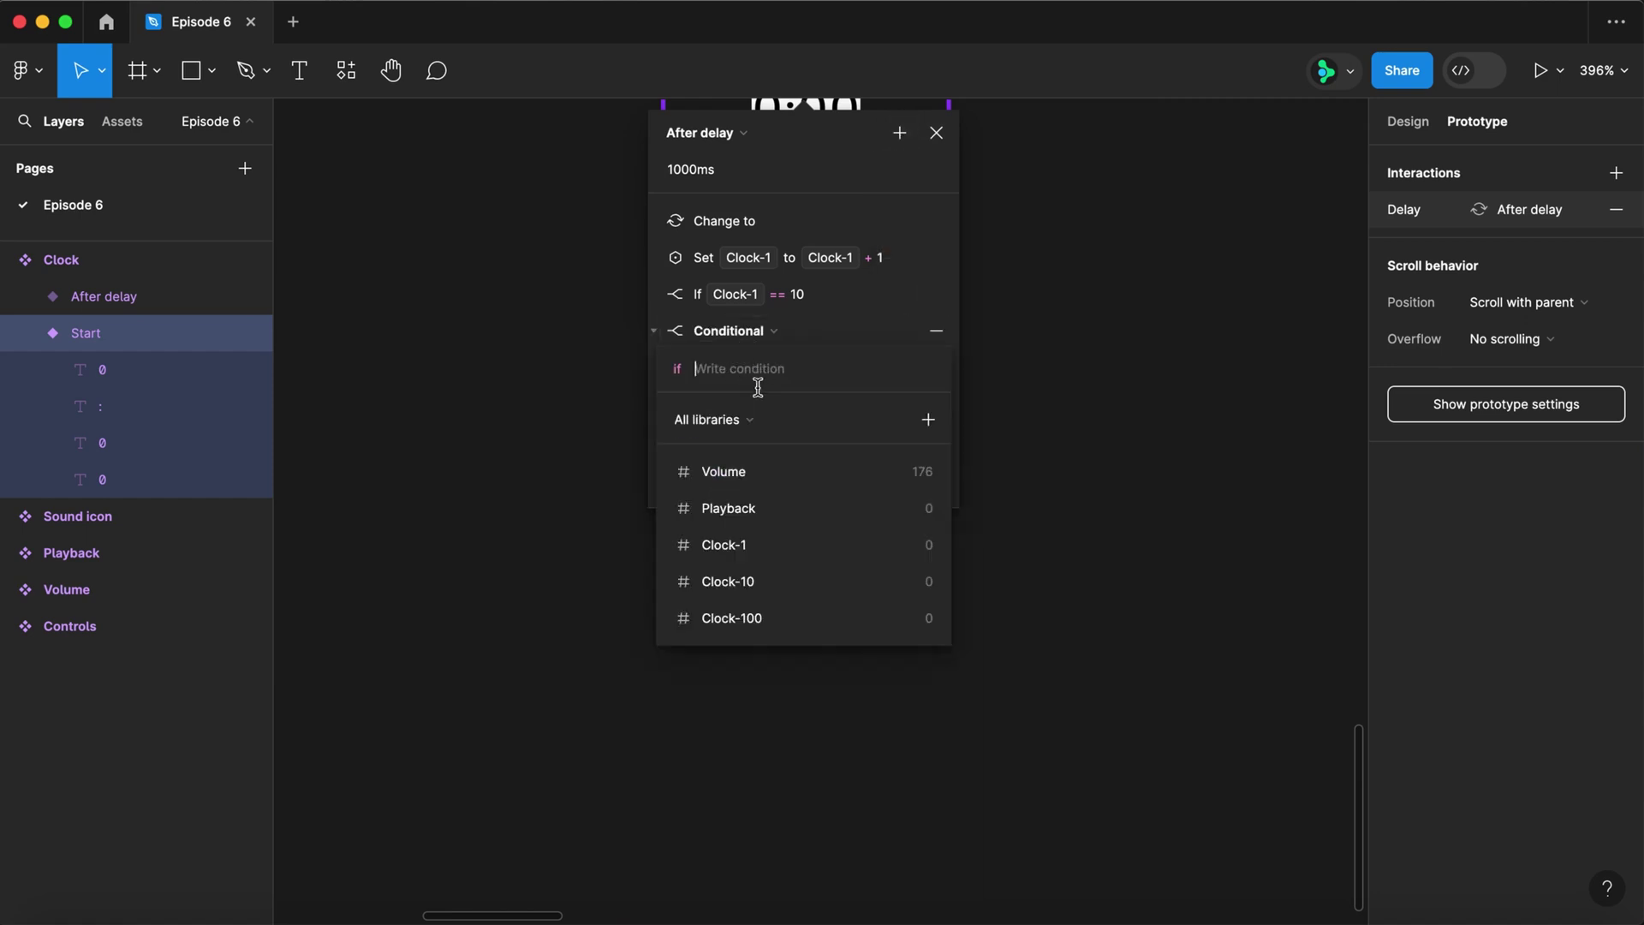
left_click(749, 580)
type("== 6")
key("Return")
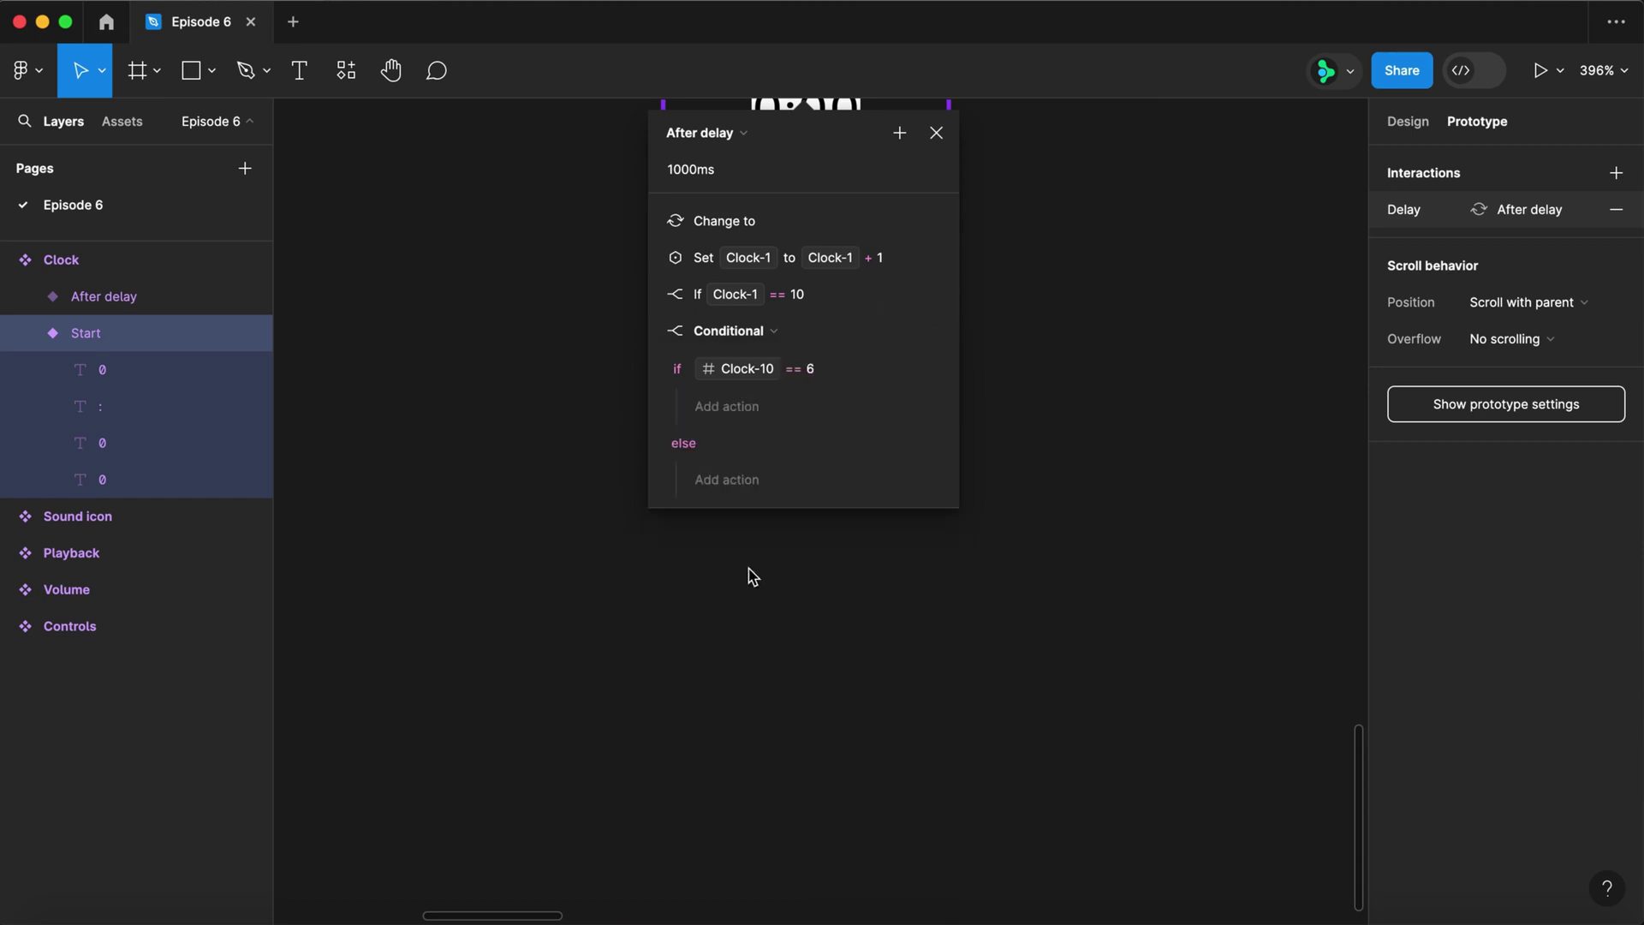
- In that if branch, set Clock-10 back to 0
left_click(746, 410)
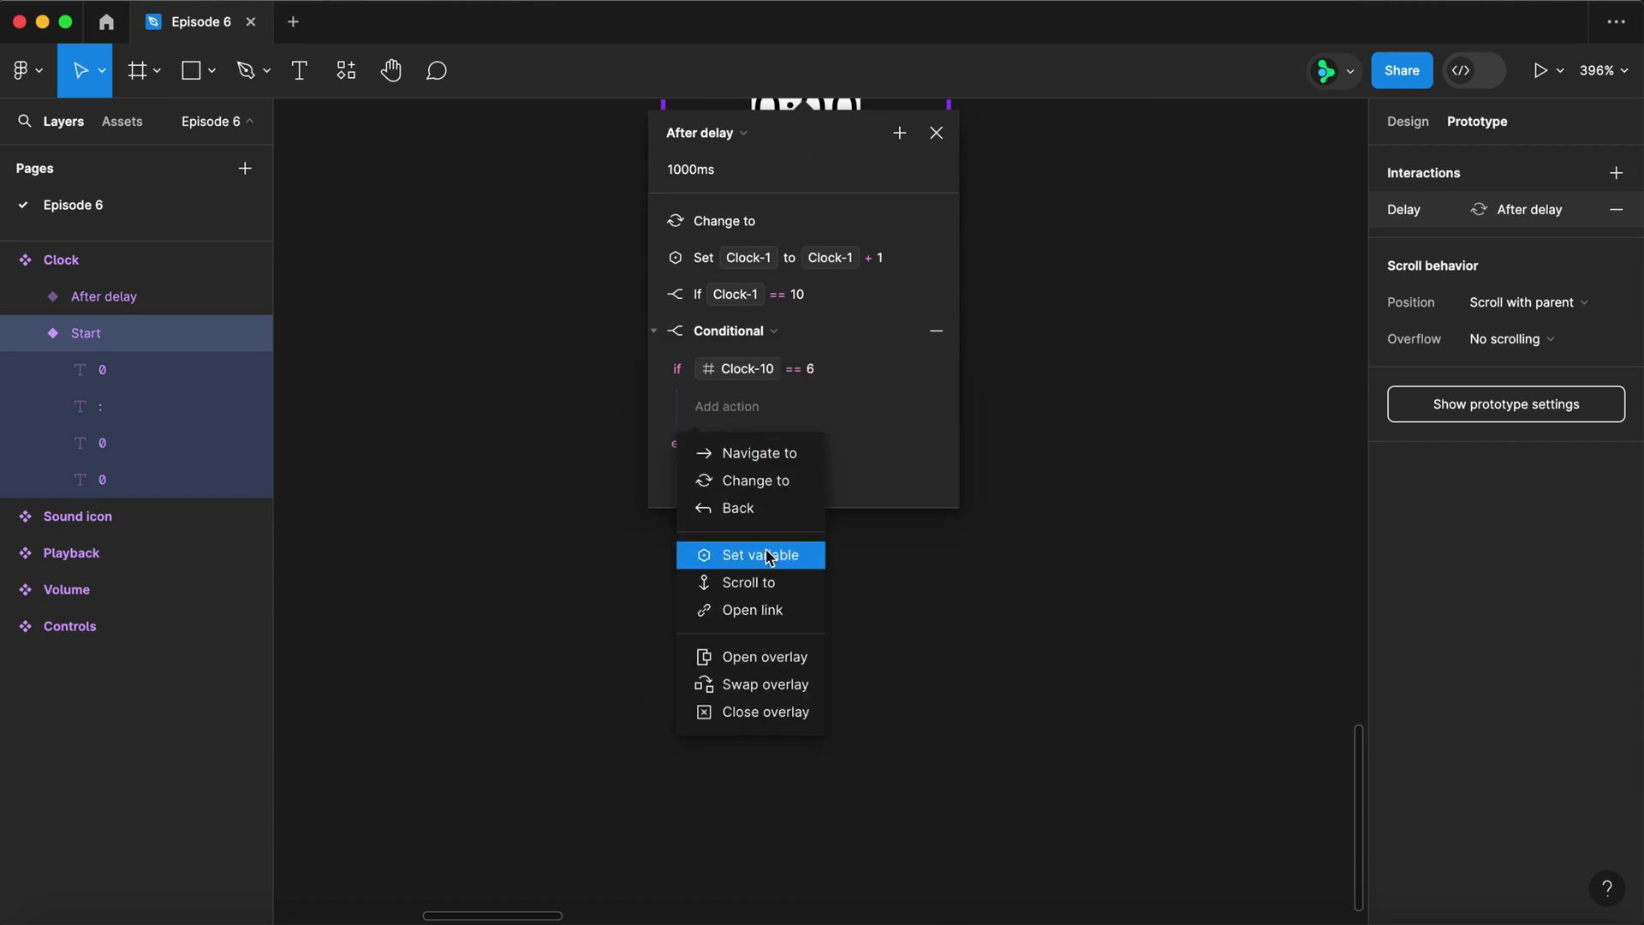
left_click(763, 561)
left_click(754, 656)
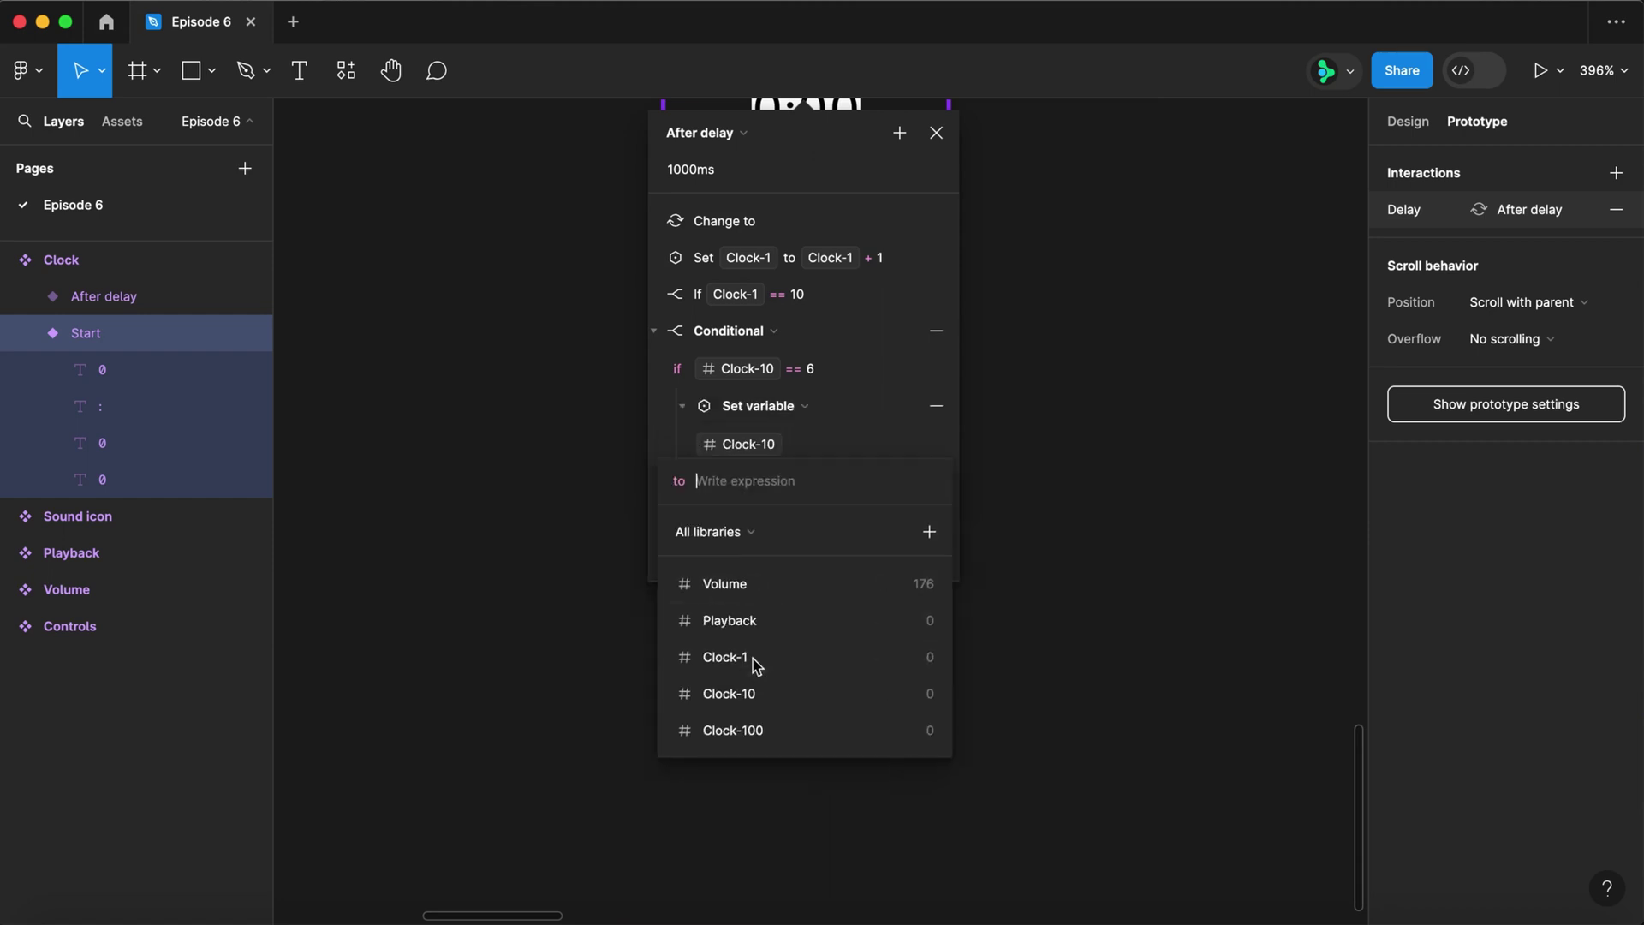
type("0")
key("Return")
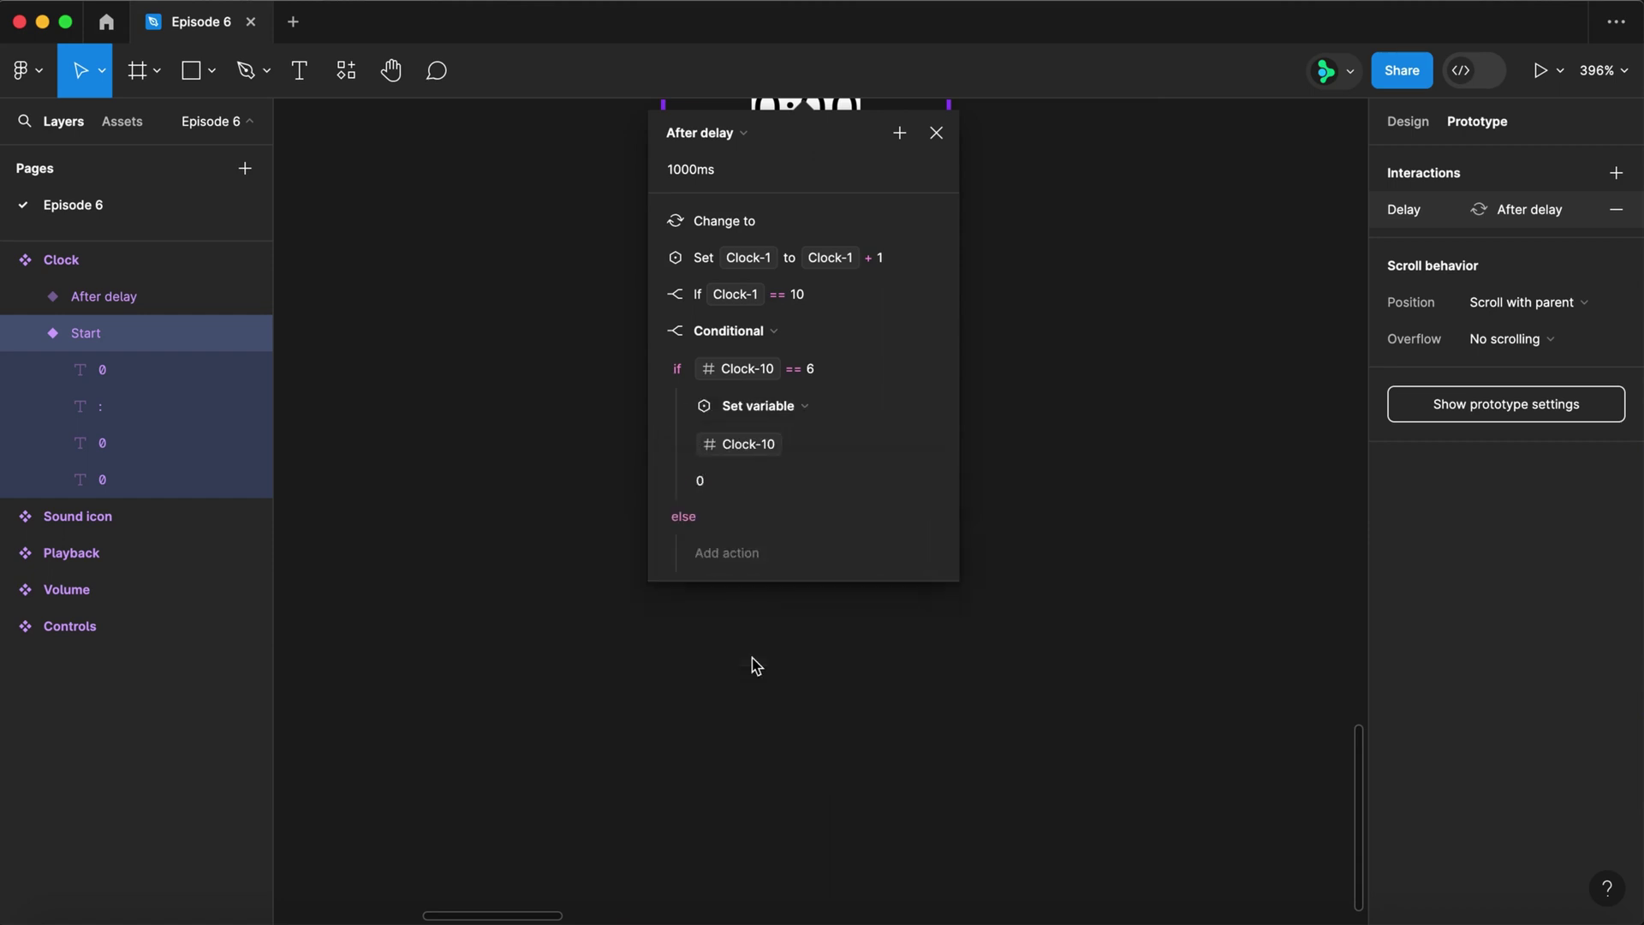
left_click(684, 411)
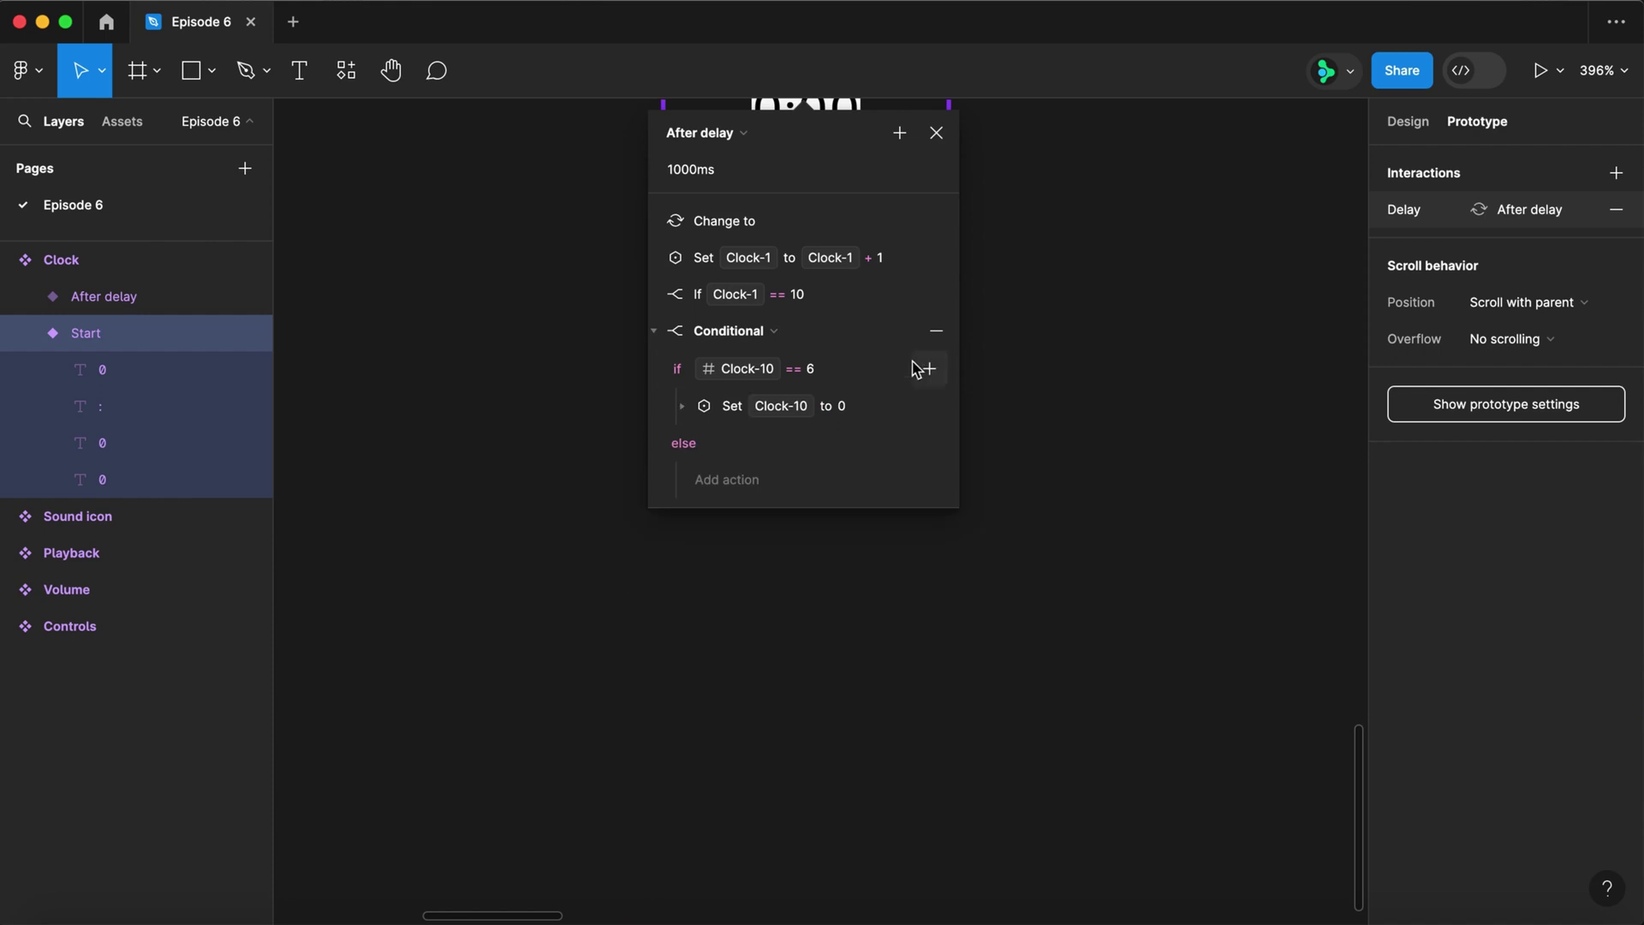
- Also in that branch, set Clock-100 to Clock-100 + 1
left_click(929, 368)
left_click(972, 519)
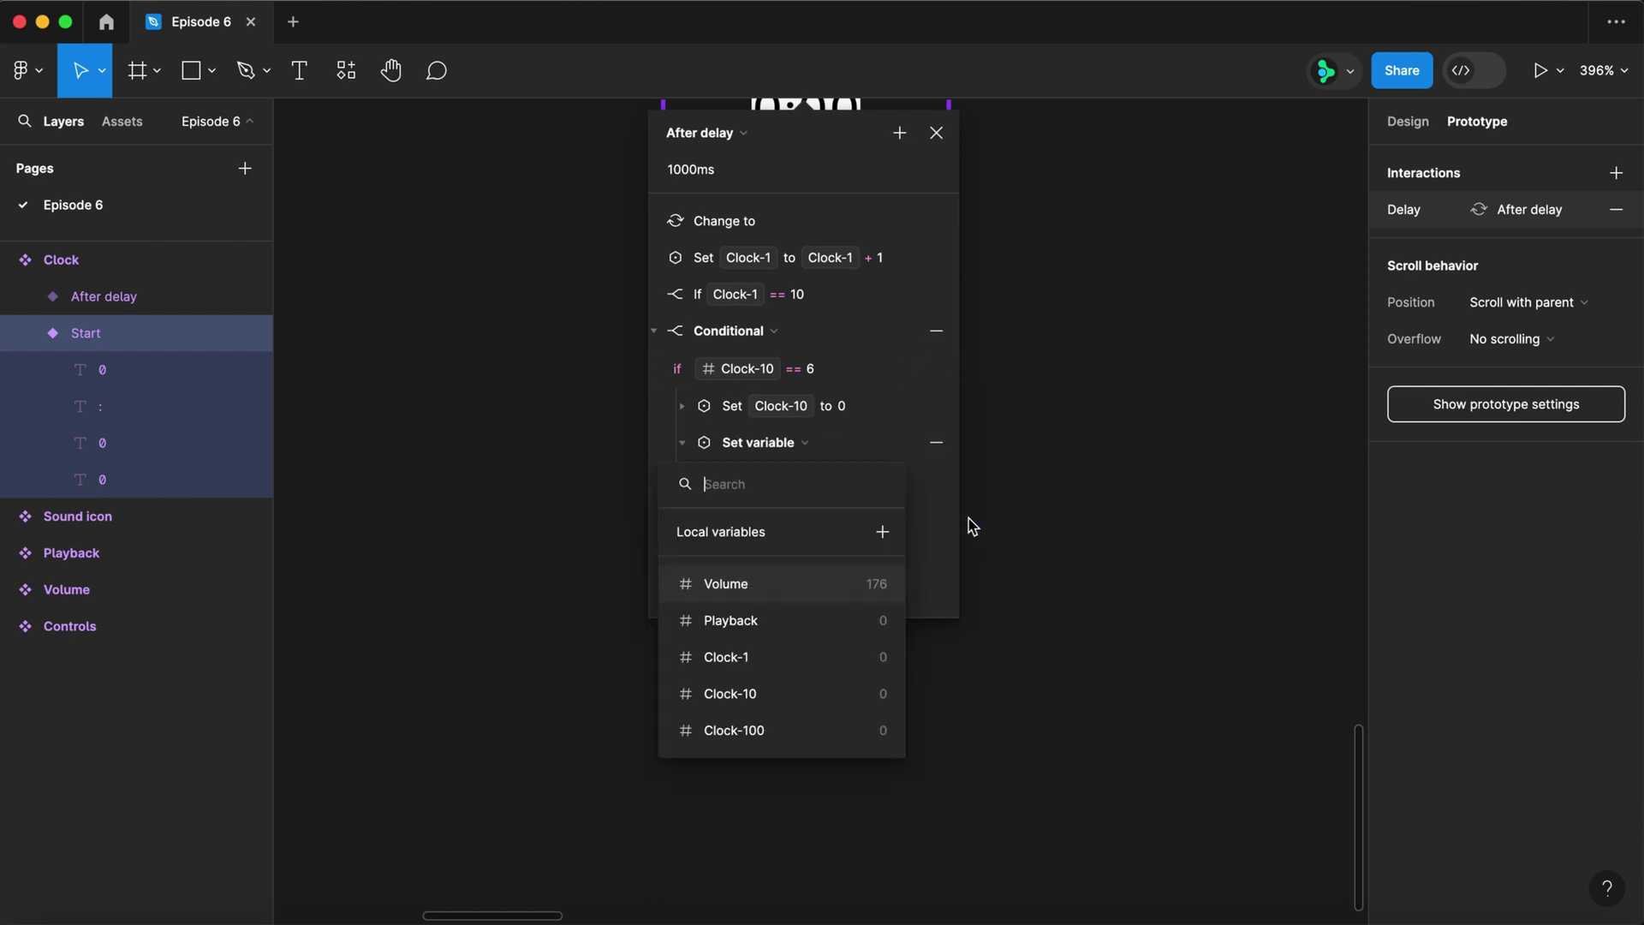
left_click(758, 735)
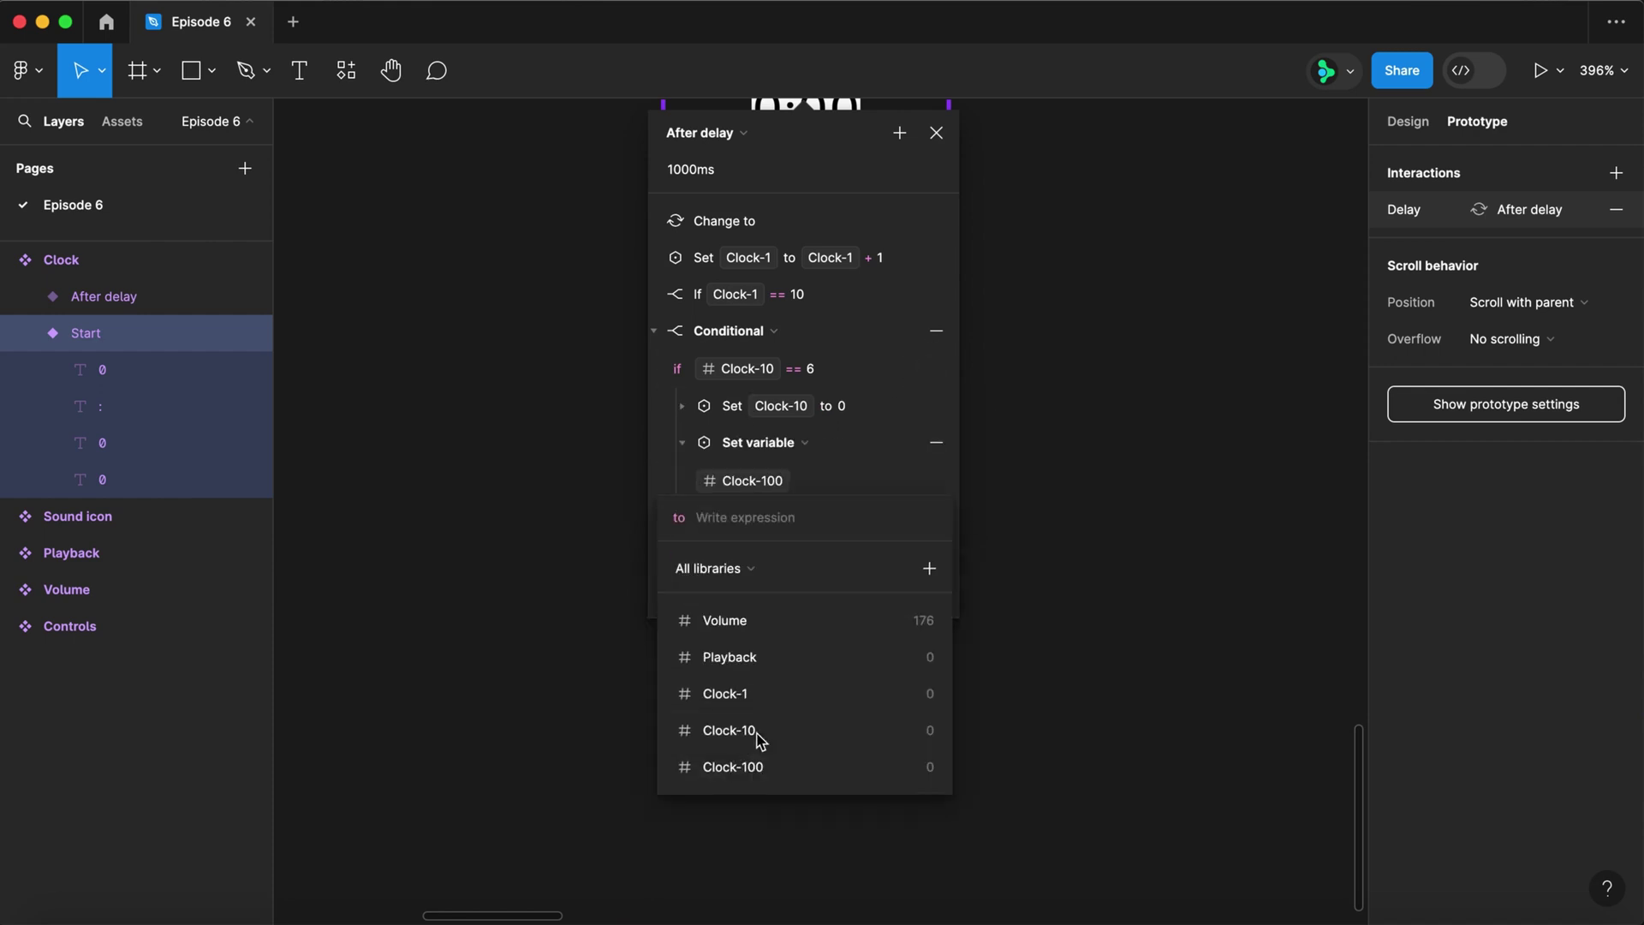
left_click(759, 767)
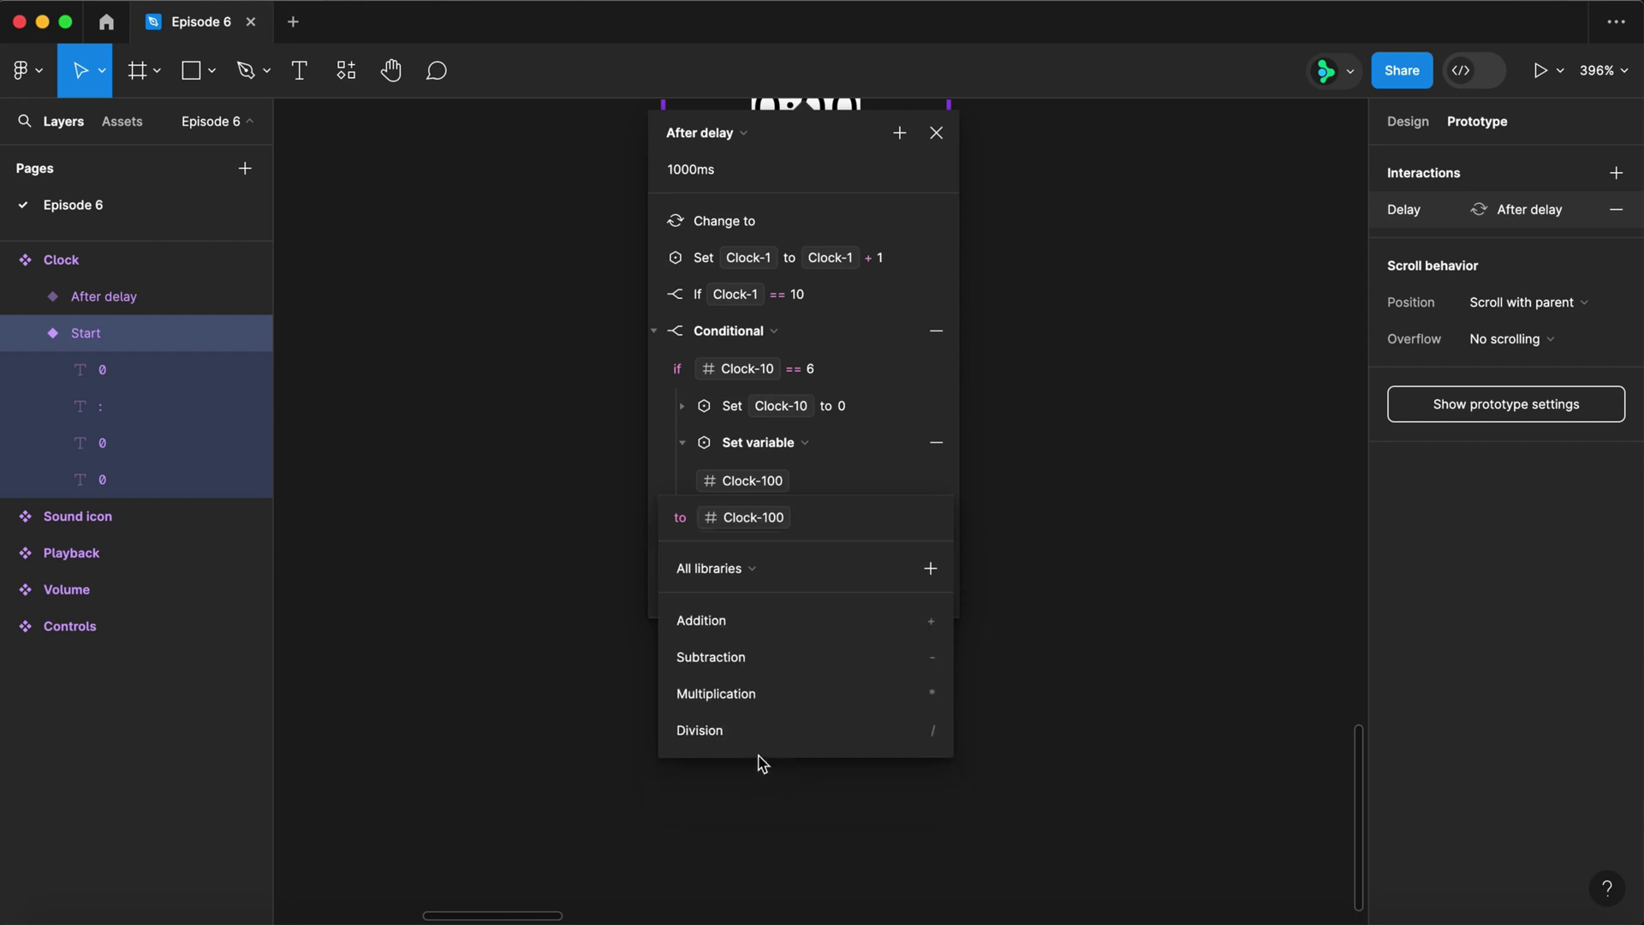
type("+1")
key("Return")
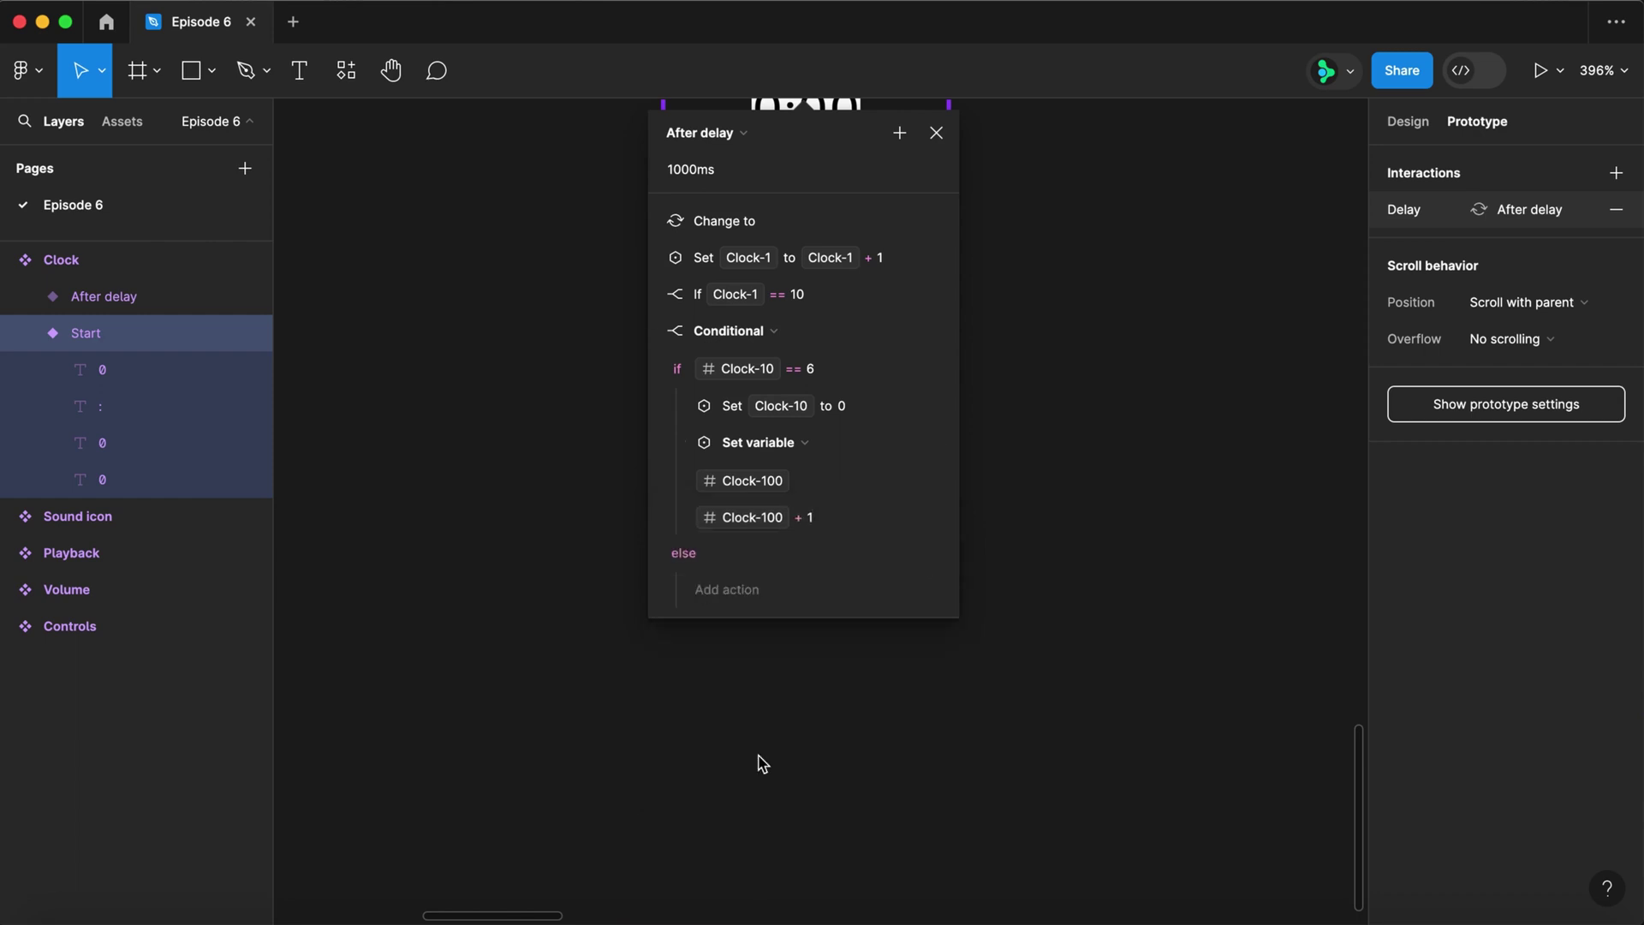
key("Escape")
- Link the After delay variant back to Start with an After delay trigger of 1ms
left_click(859, 393)
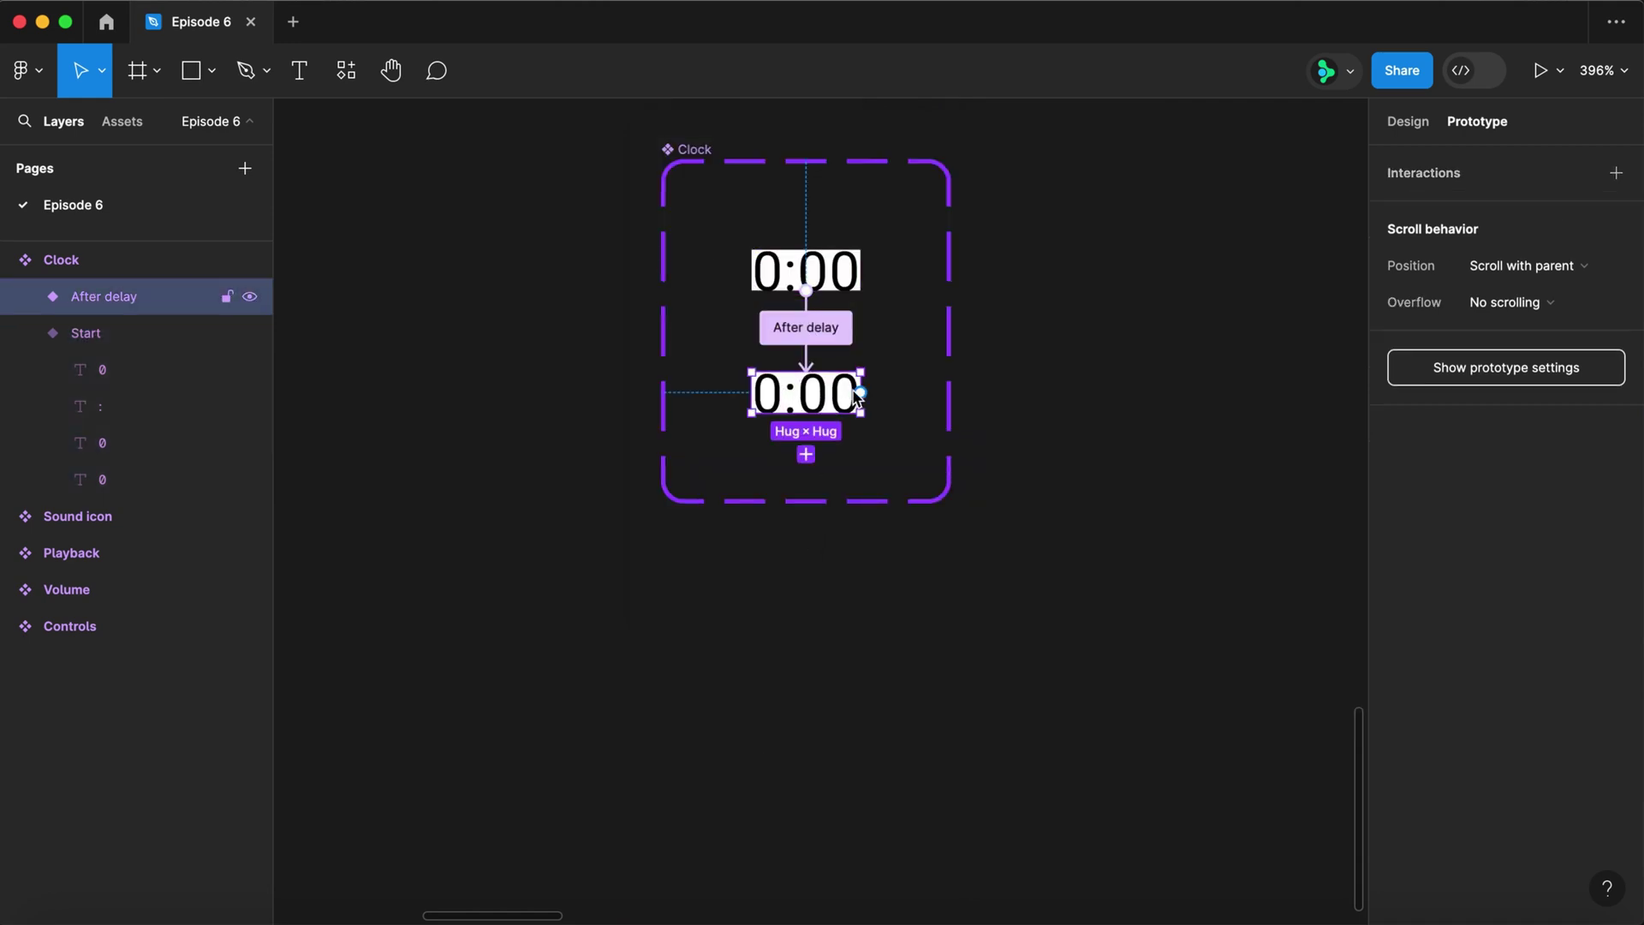
left_click_drag(859, 393, 806, 271)
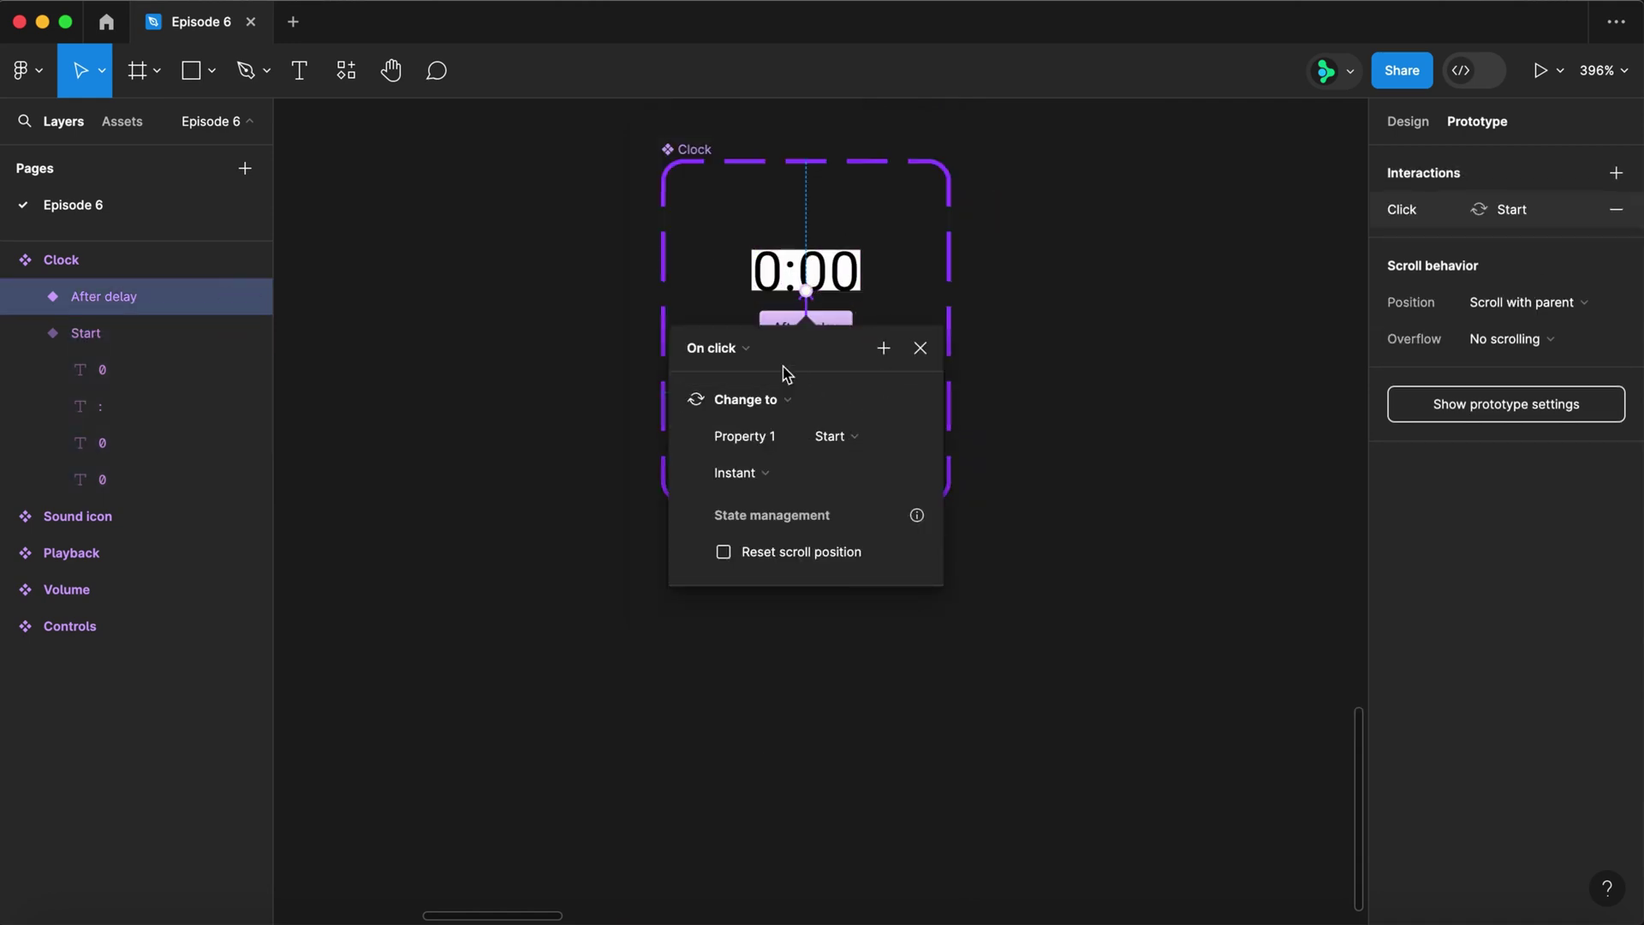
left_click(736, 358)
left_click(751, 633)
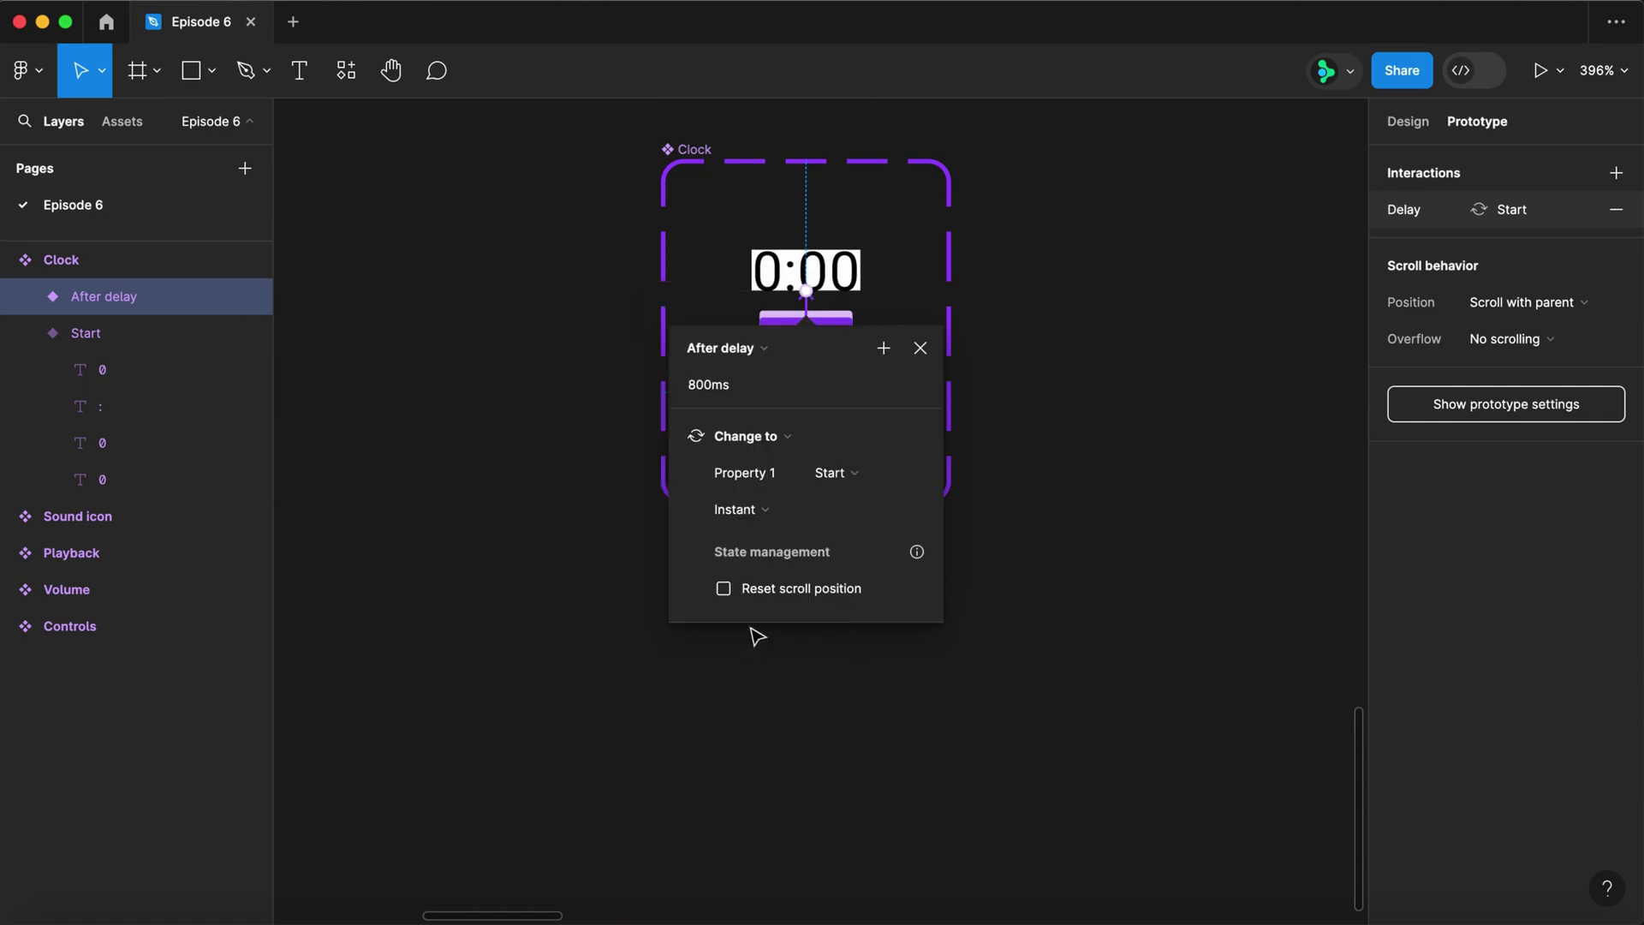
left_click(759, 396)
type("1")
key("Return")
left_click(921, 348)
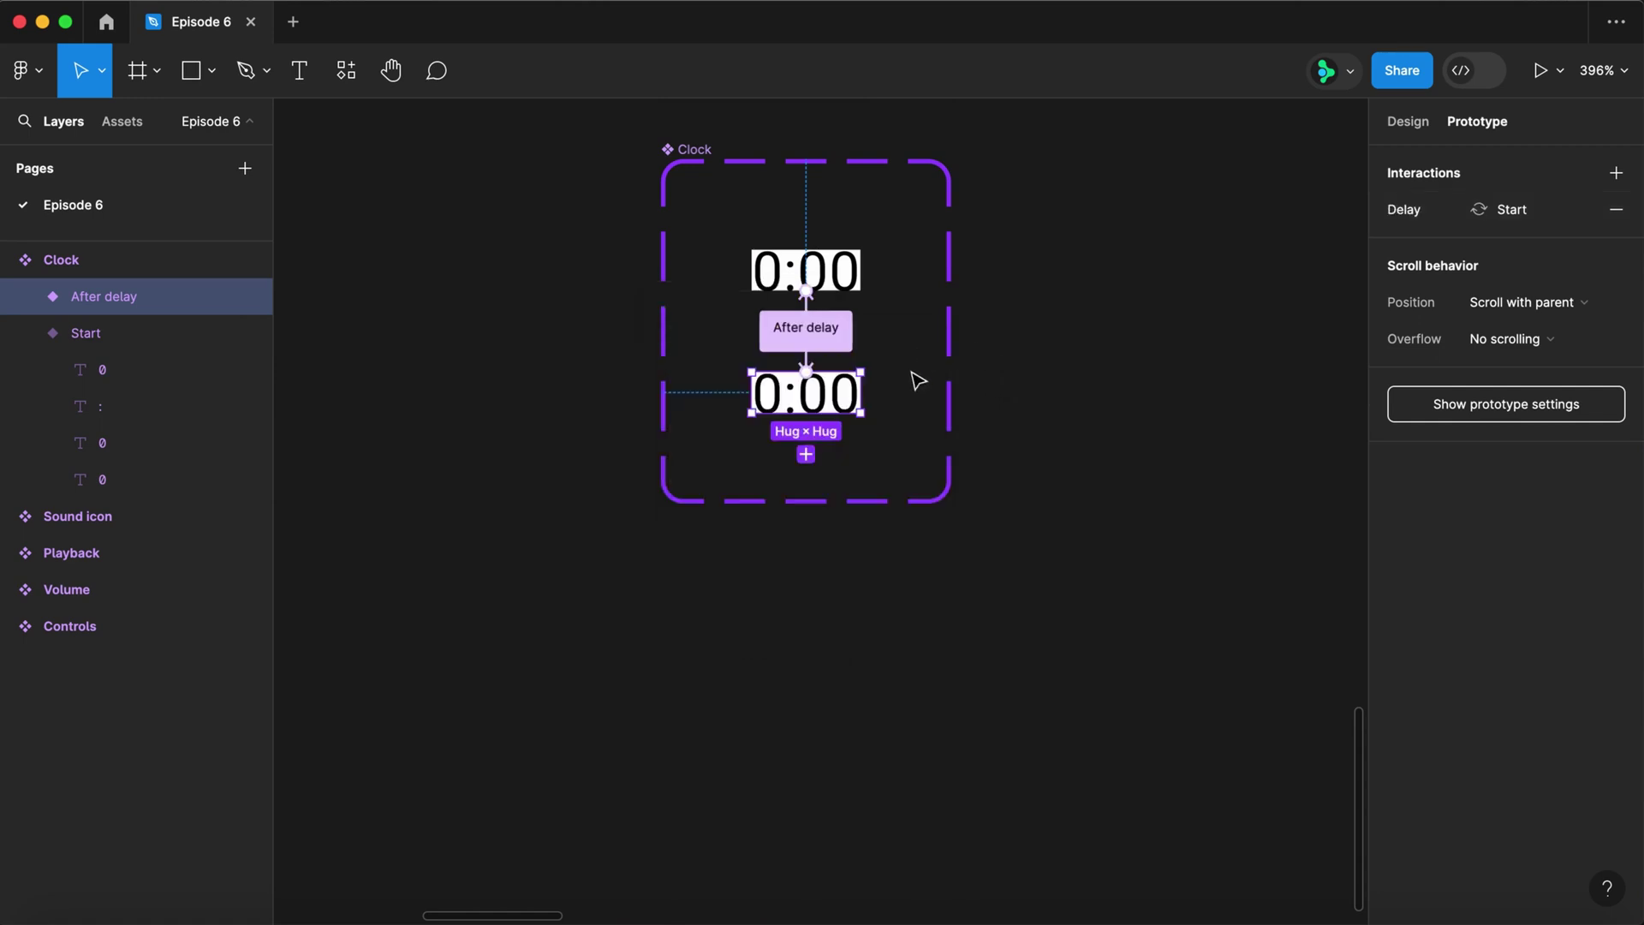
- Draw Frame 1 below the component and place a Clock instance inside it
key("f")
left_click_drag(561, 548, 1114, 811)
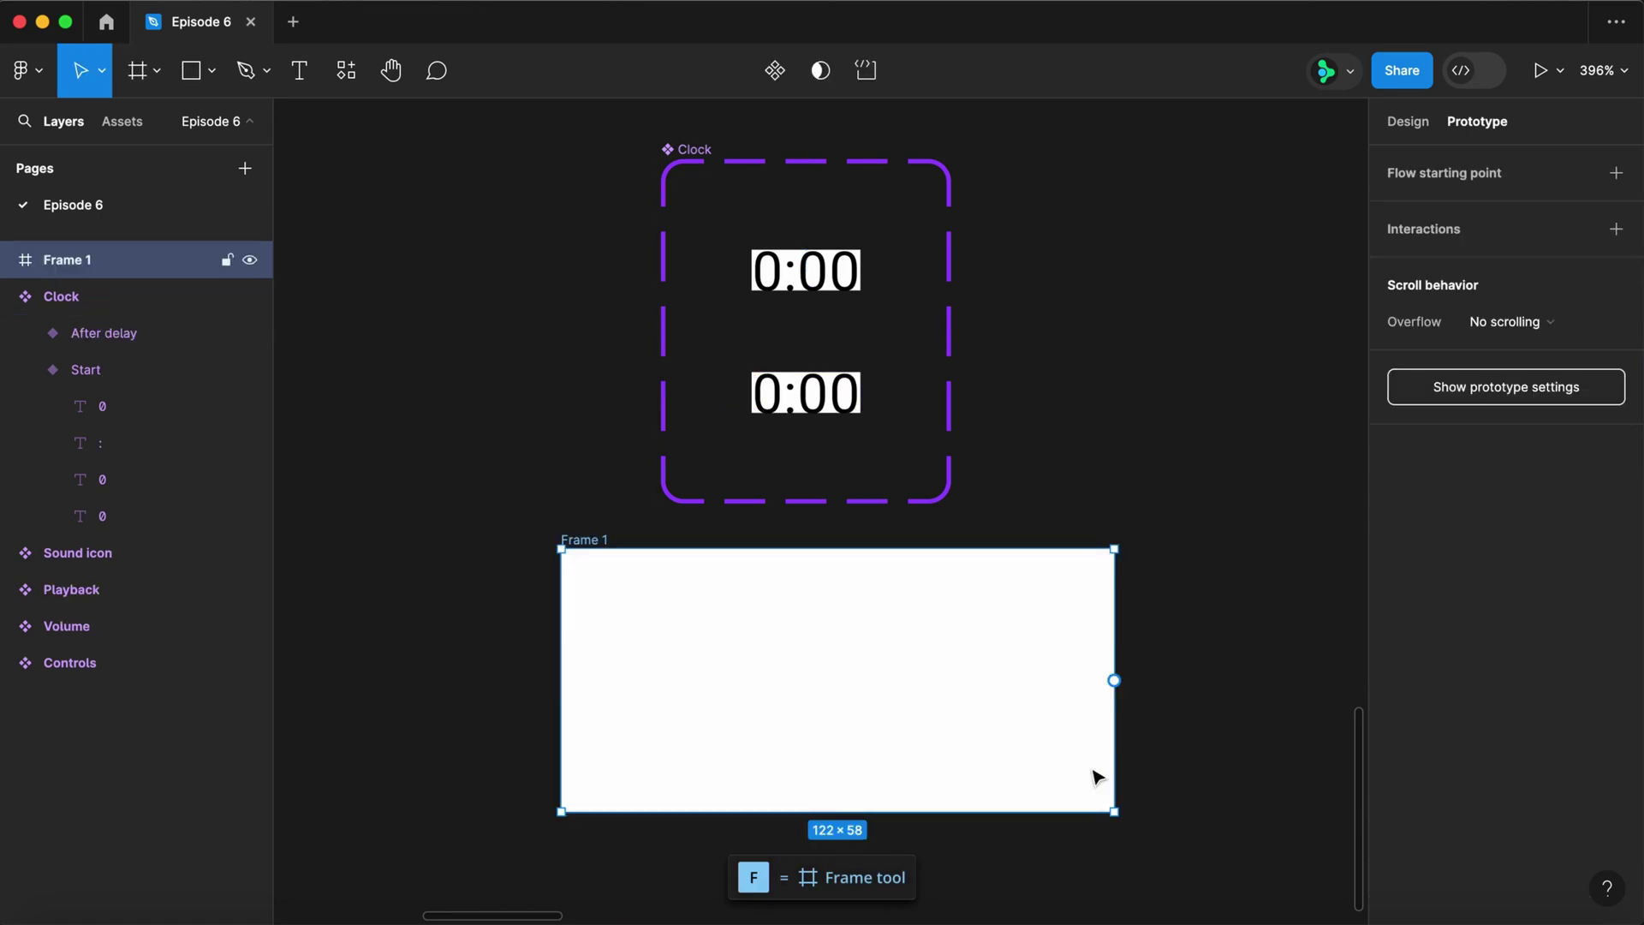
left_click_drag(828, 285, 856, 692)
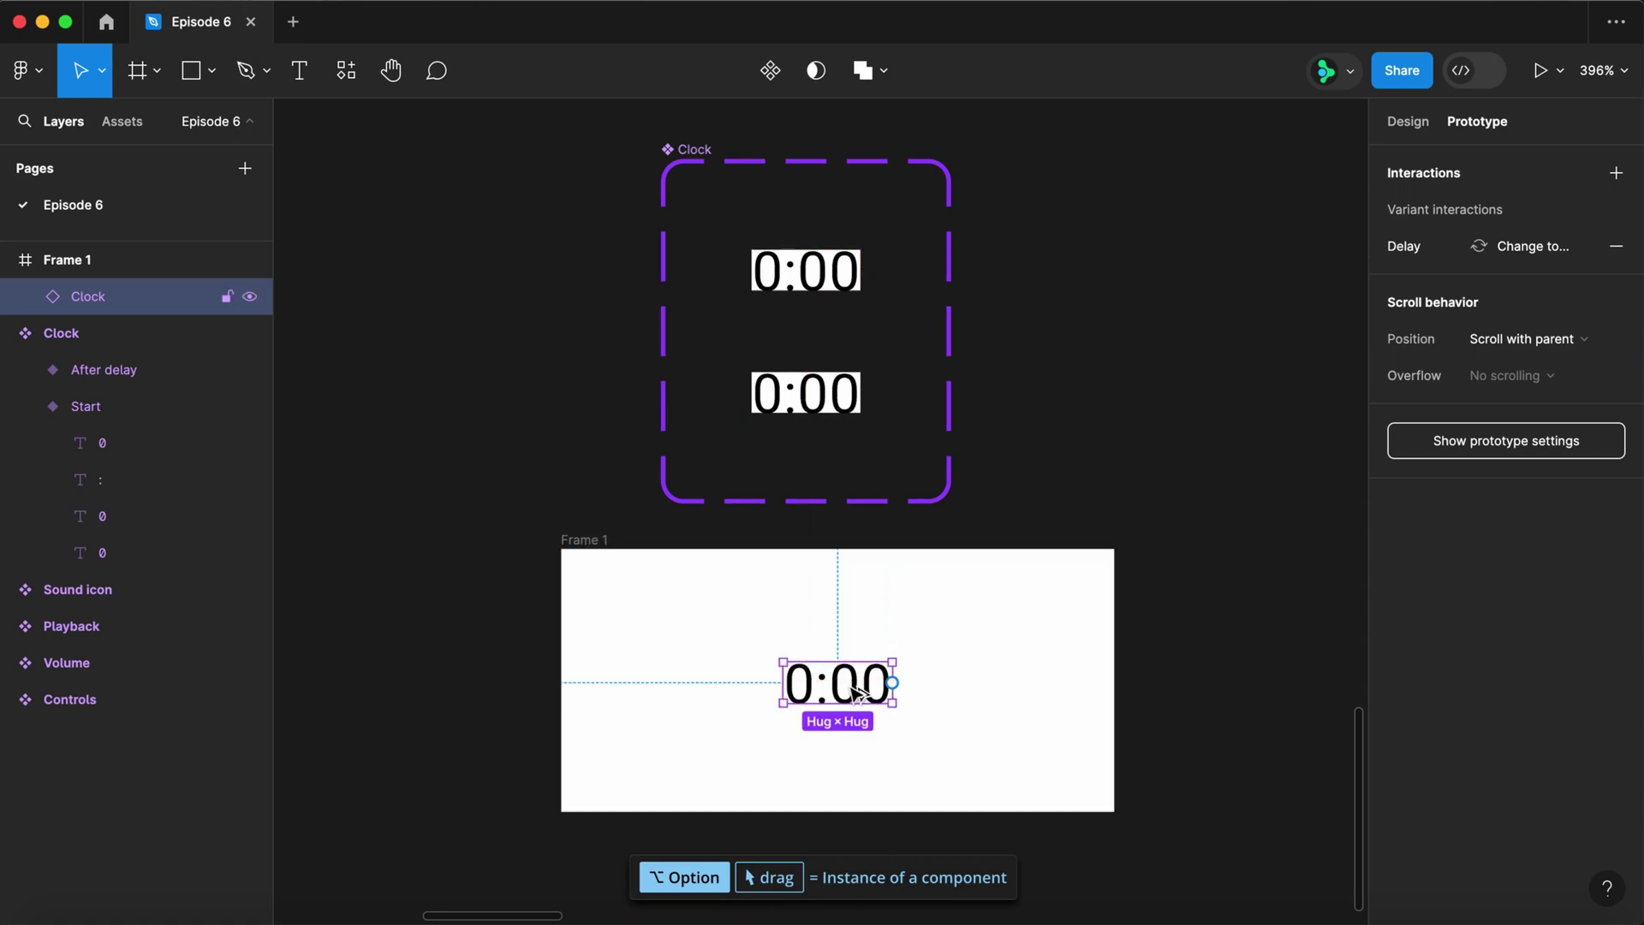
- Make Frame 1 the Flow 1 starting point and preview the prototype
left_click(586, 540)
left_click(1616, 172)
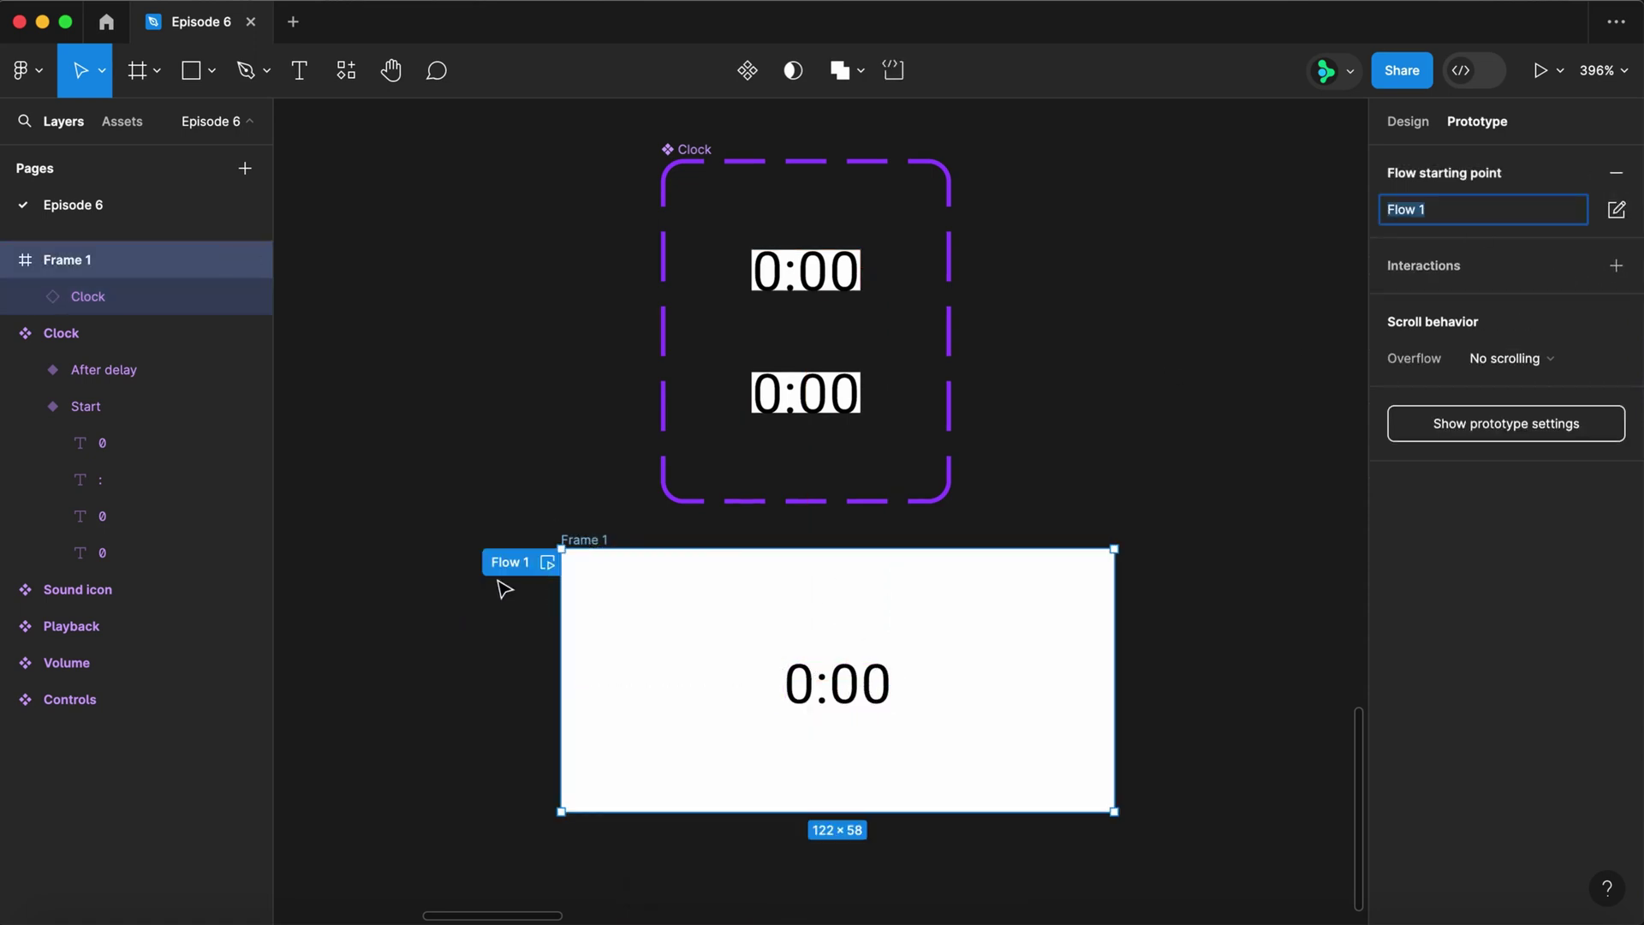
left_click(547, 563)
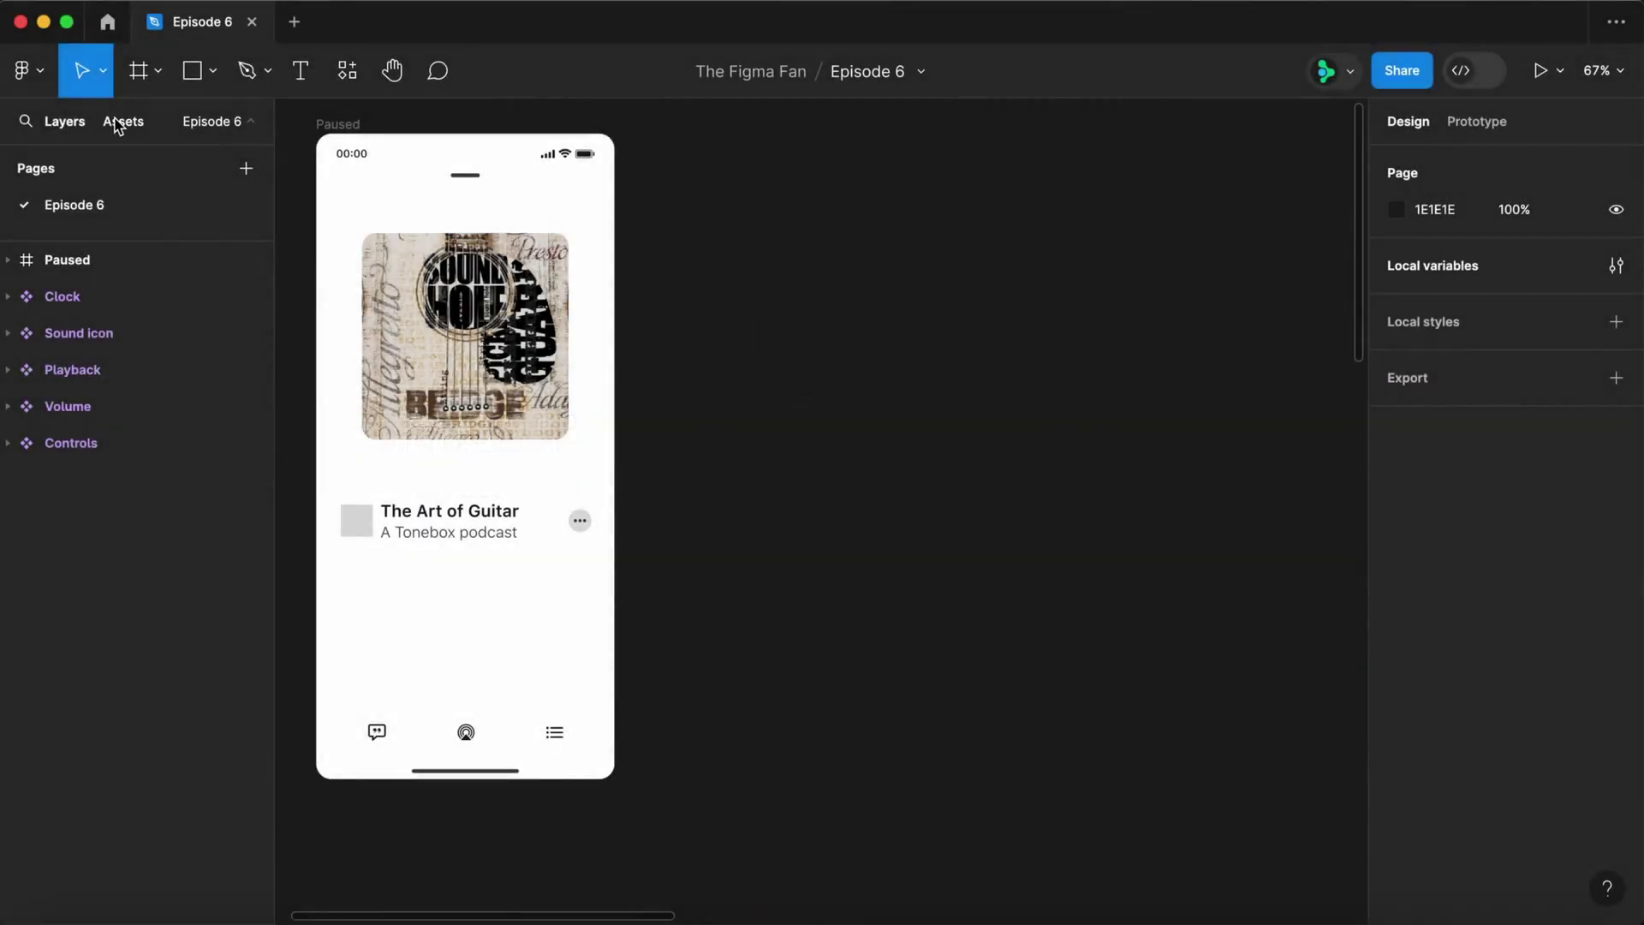
- Place Controls instances, make three, and wrap them in an auto layout frame with 56 spacing
left_click(115, 121)
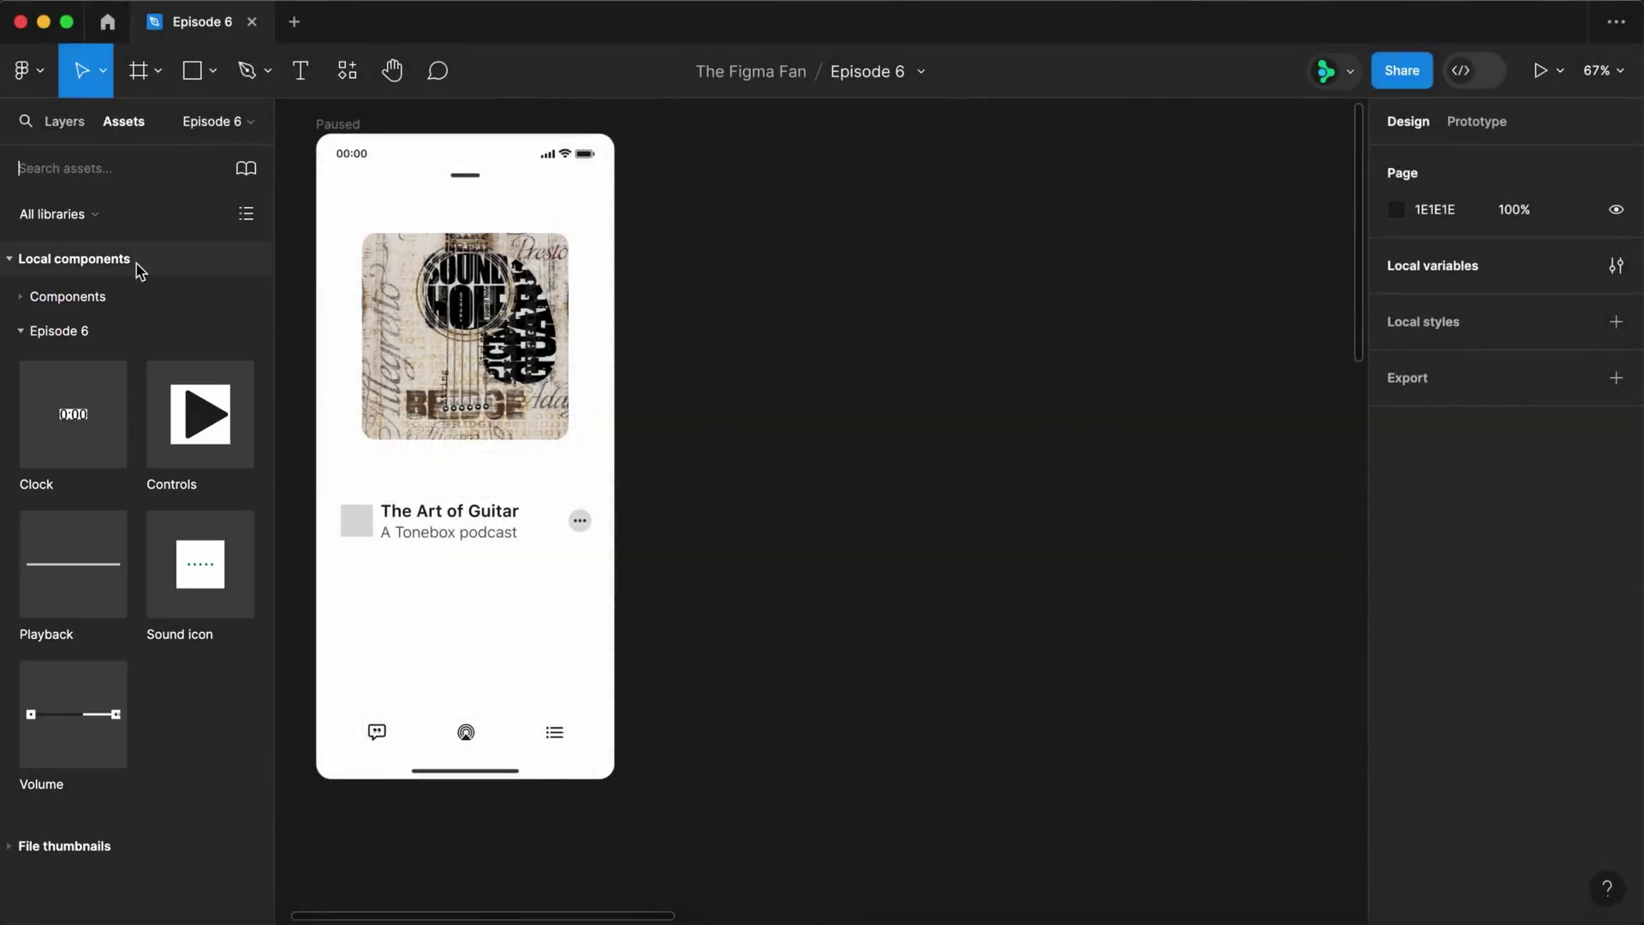
left_click_drag(193, 415, 798, 473)
key("super+d")
left_click_drag(945, 415, 673, 555)
key("shift+a")
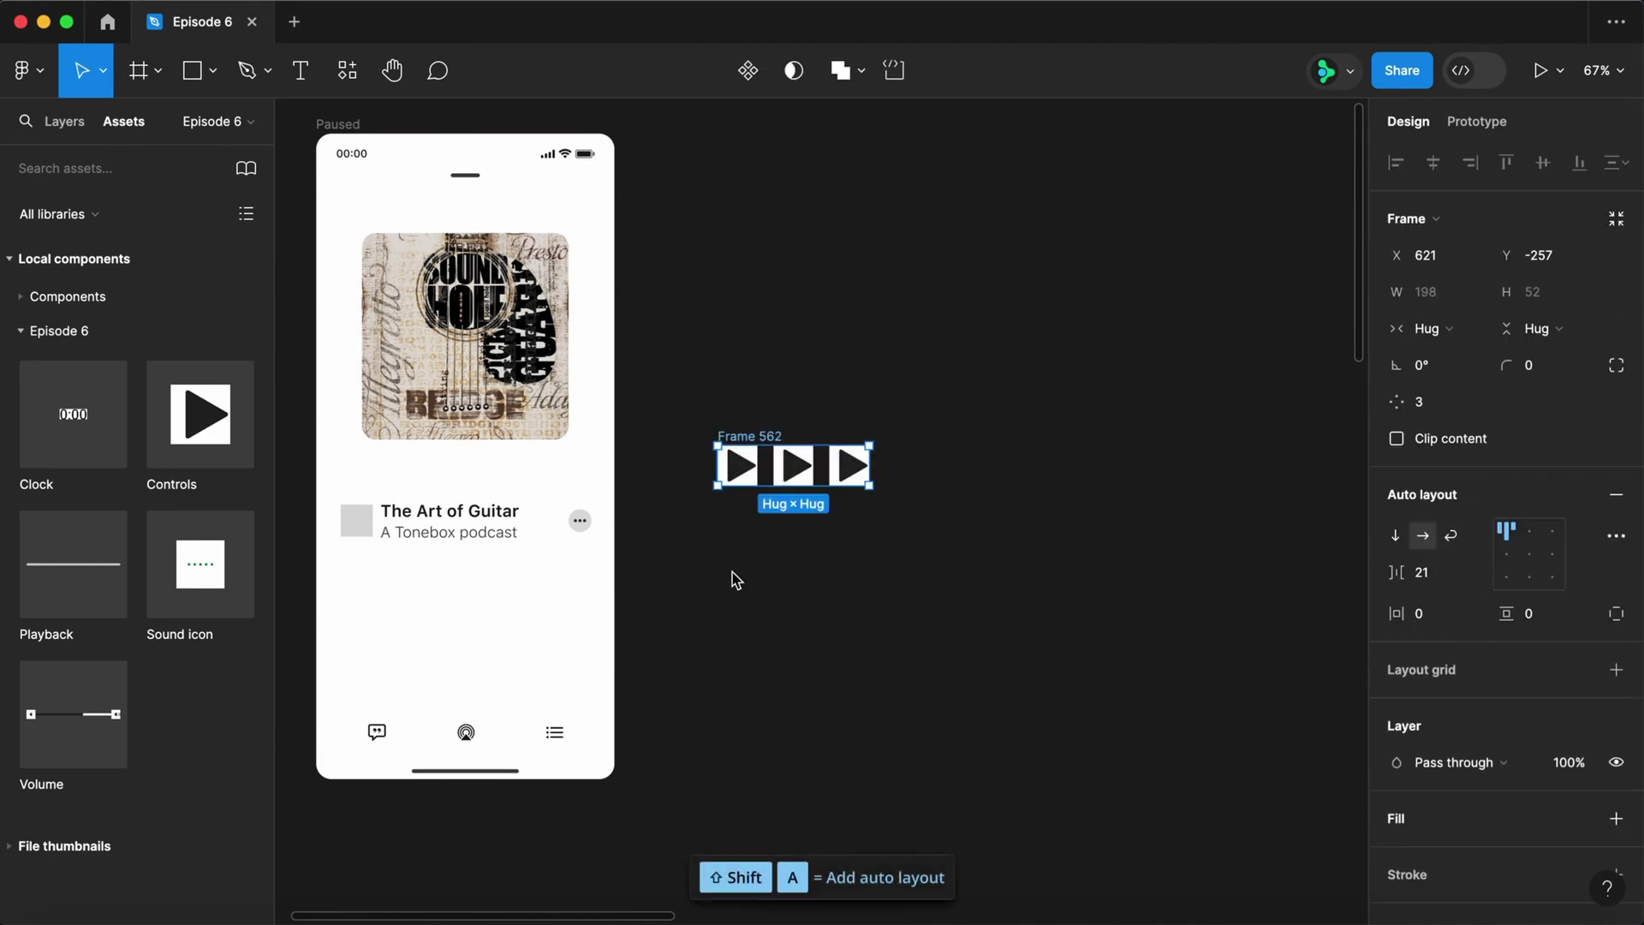
left_click(1443, 582)
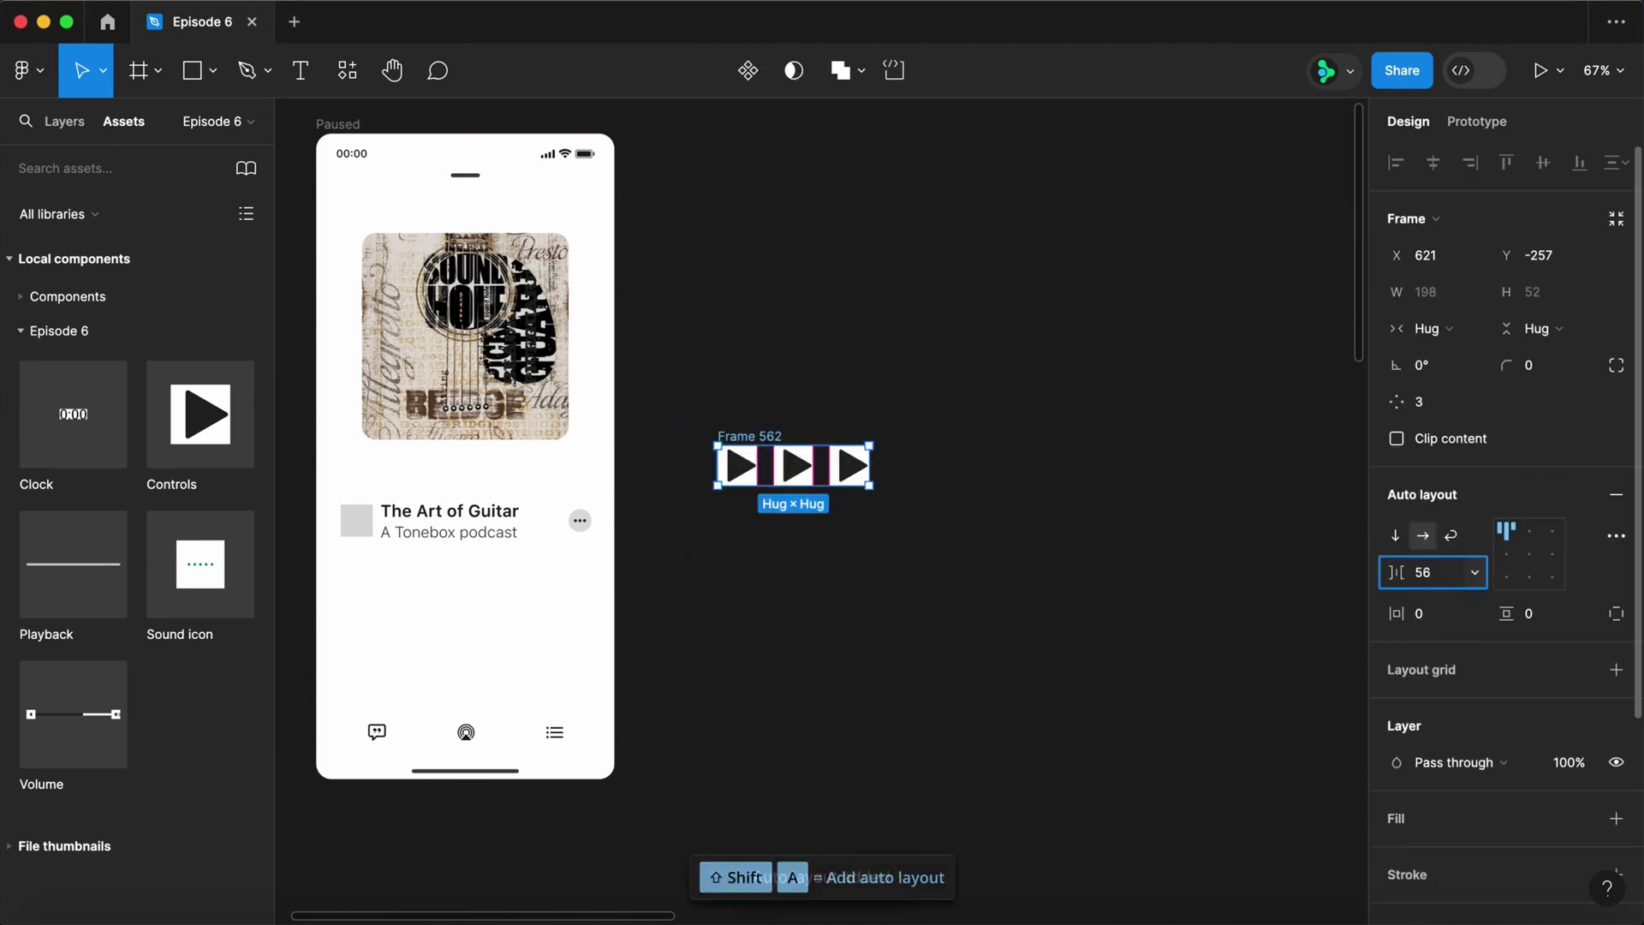
key("Return")
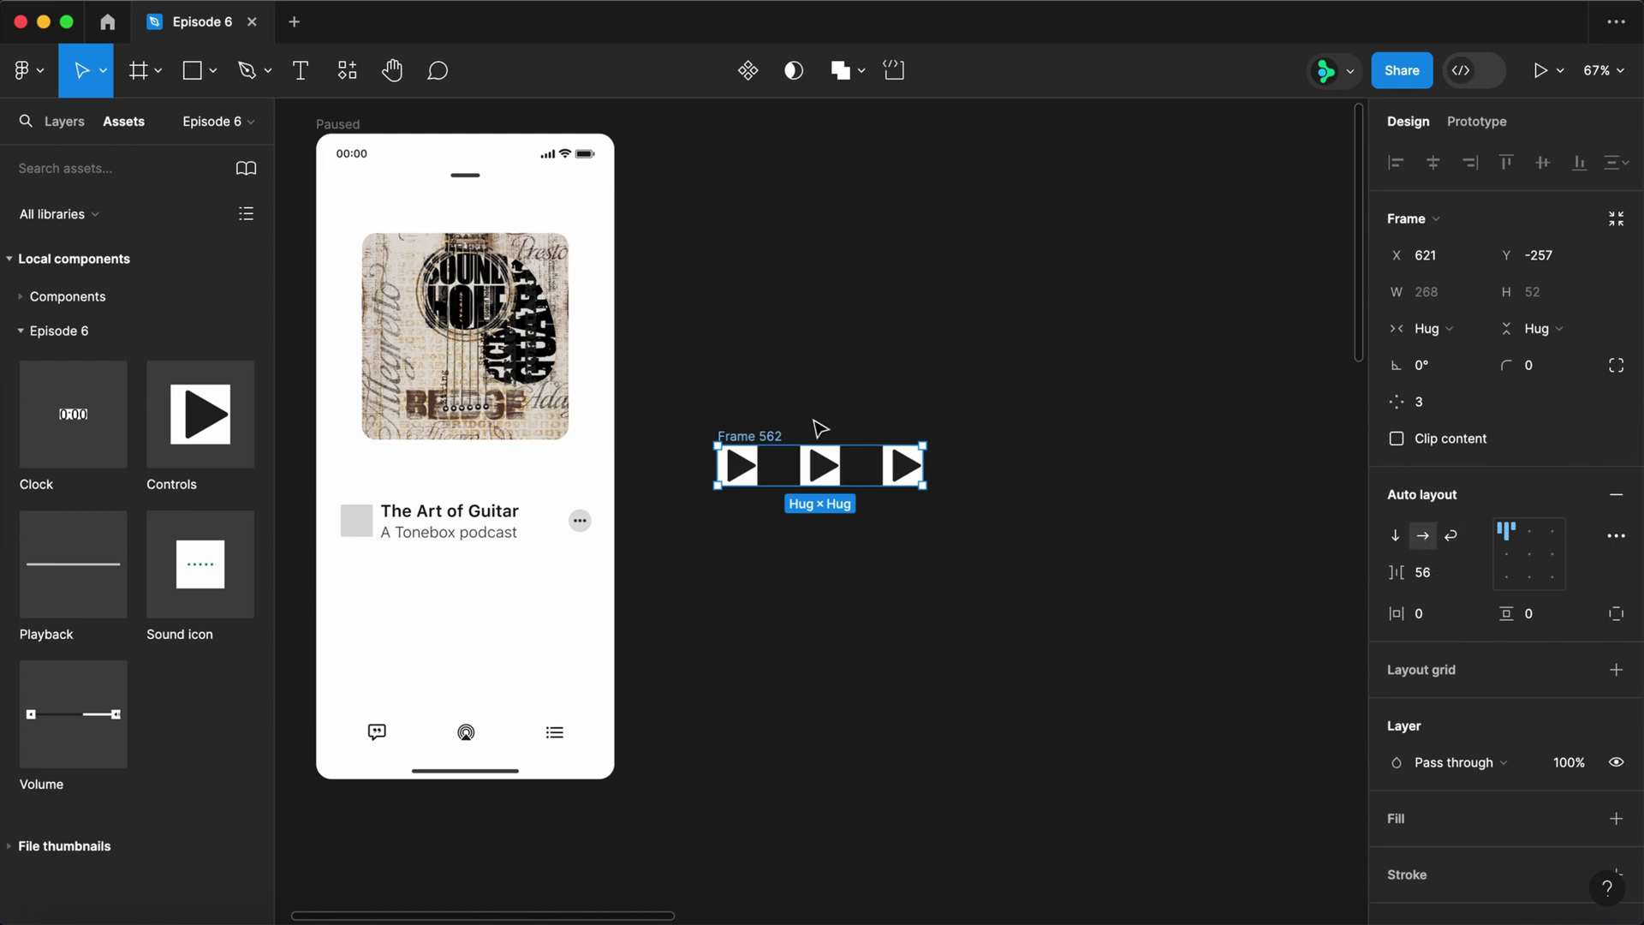
- Make the first control Rewind and the third Fast forward, and name the frame Buttons
left_click(738, 466)
left_click(1513, 536)
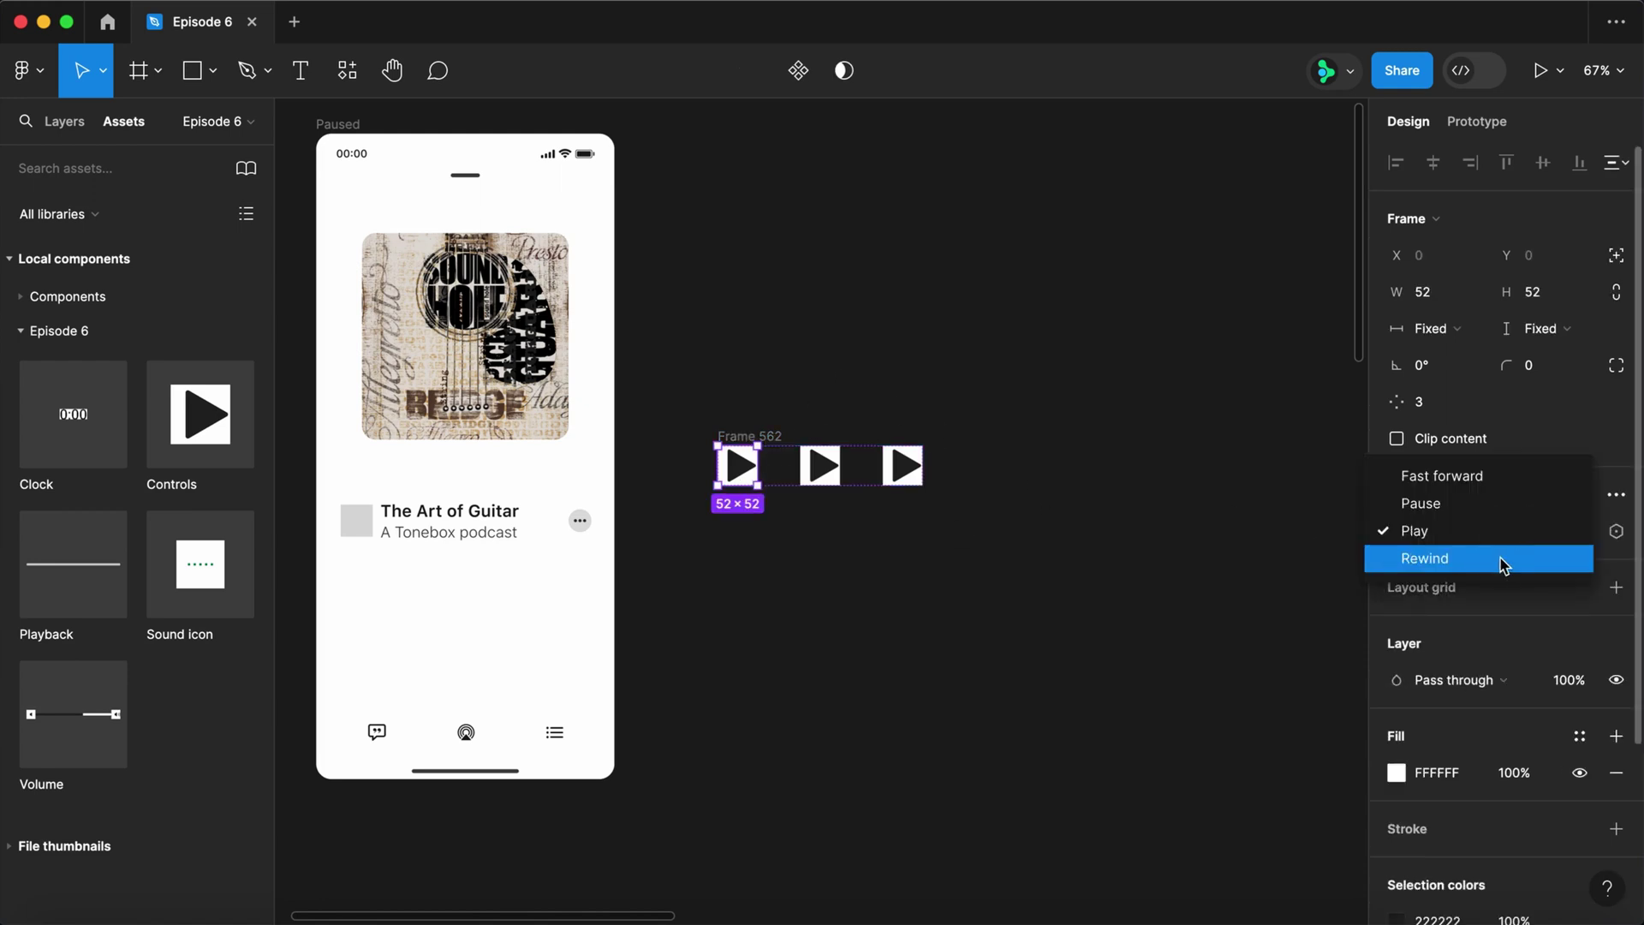
left_click(1504, 558)
left_click(903, 466)
left_click(1536, 540)
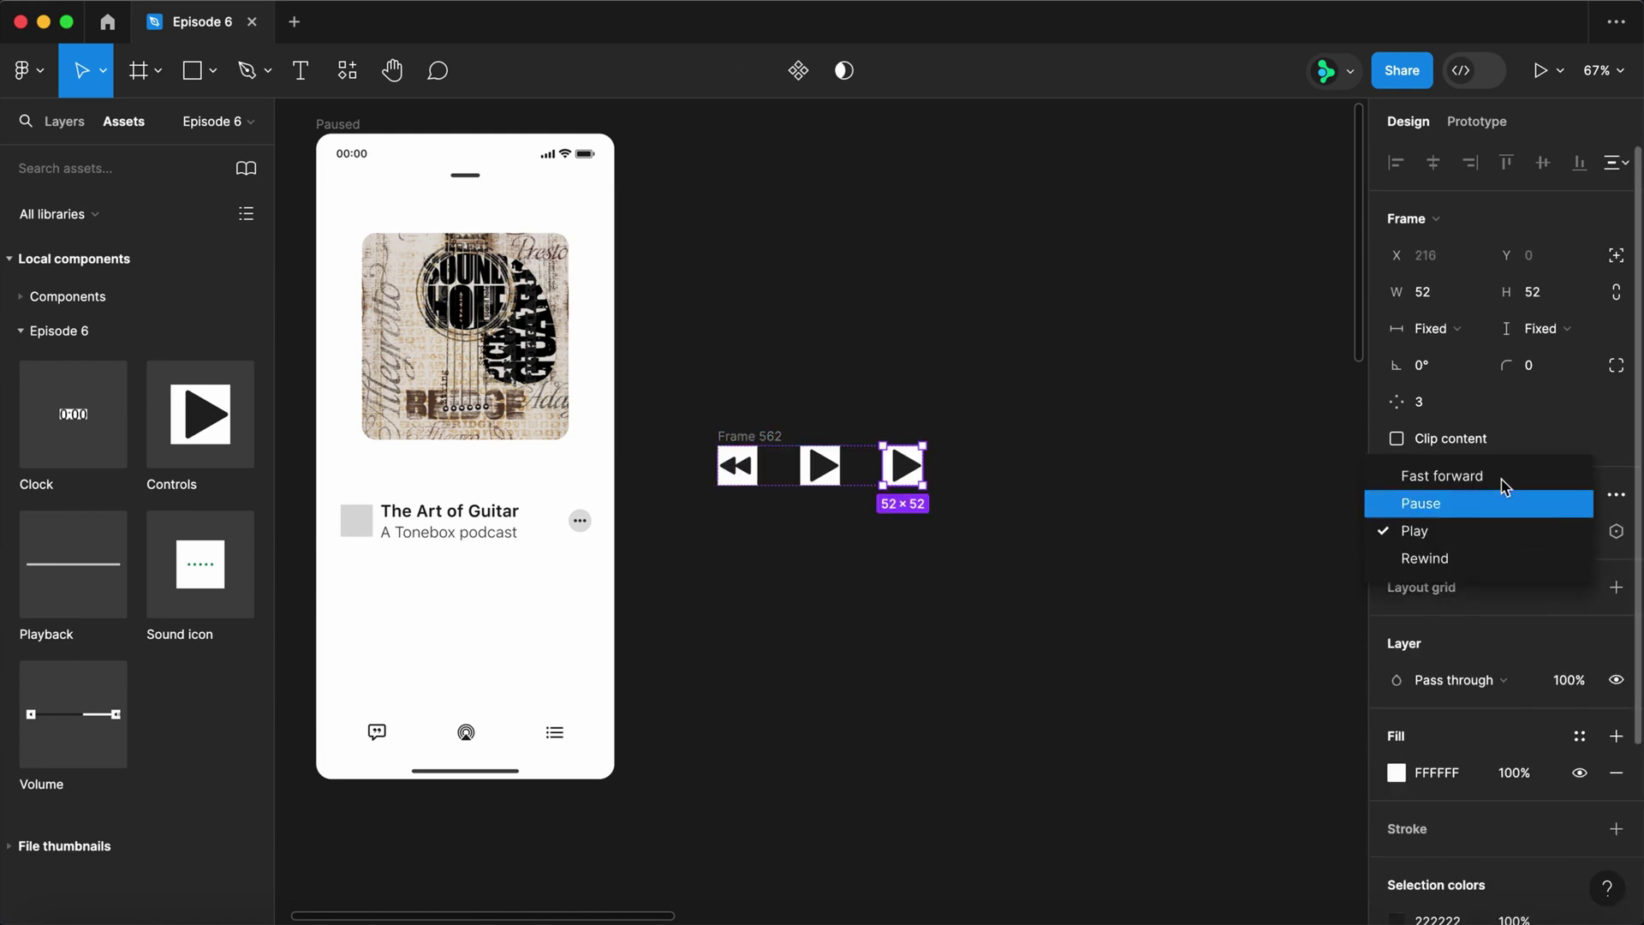
left_click(1500, 481)
left_click(752, 438)
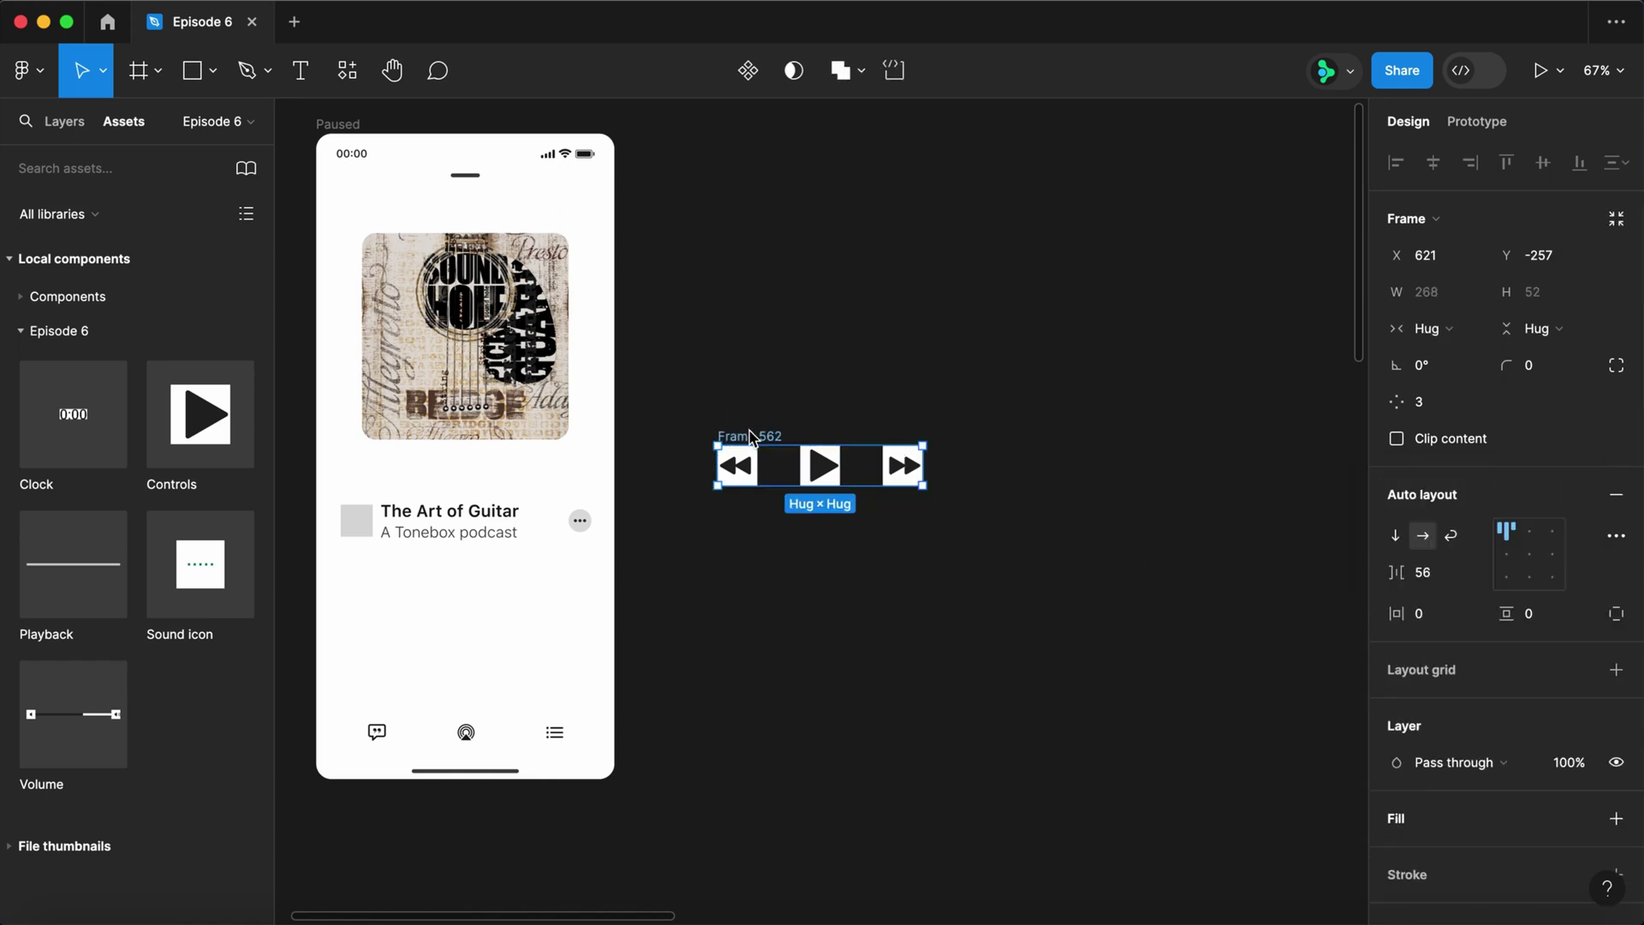
double_click(752, 438)
type("Buttons")
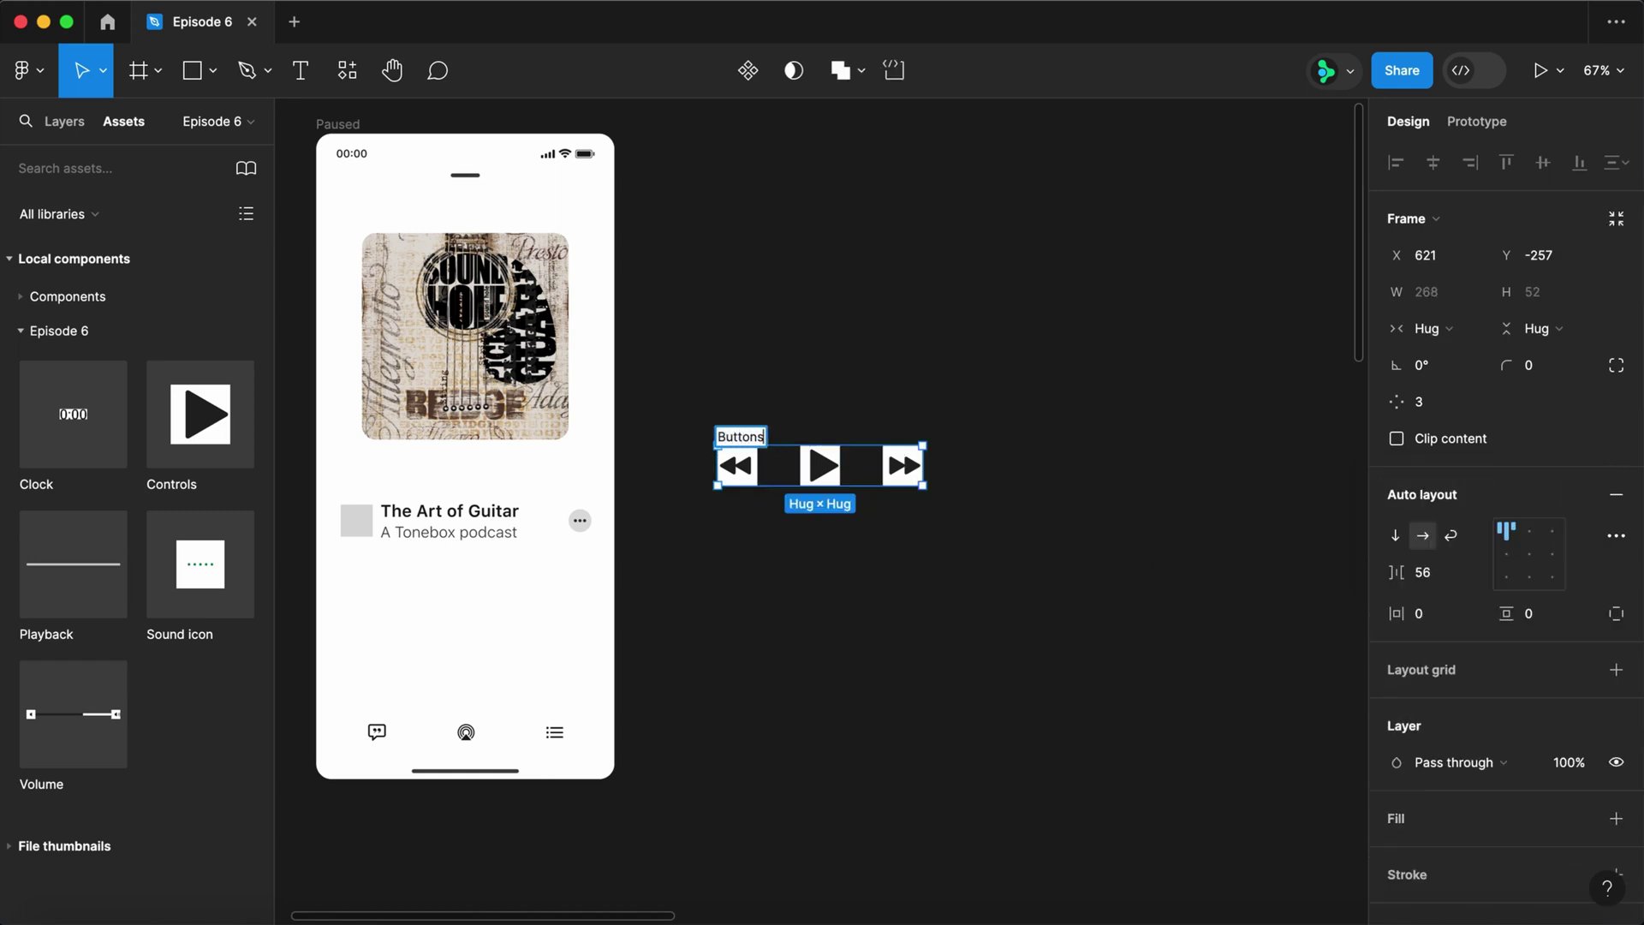
key("Return")
- Move the Buttons row into the Paused screen below the title at X 61, Y 620
left_click_drag(757, 442, 393, 604)
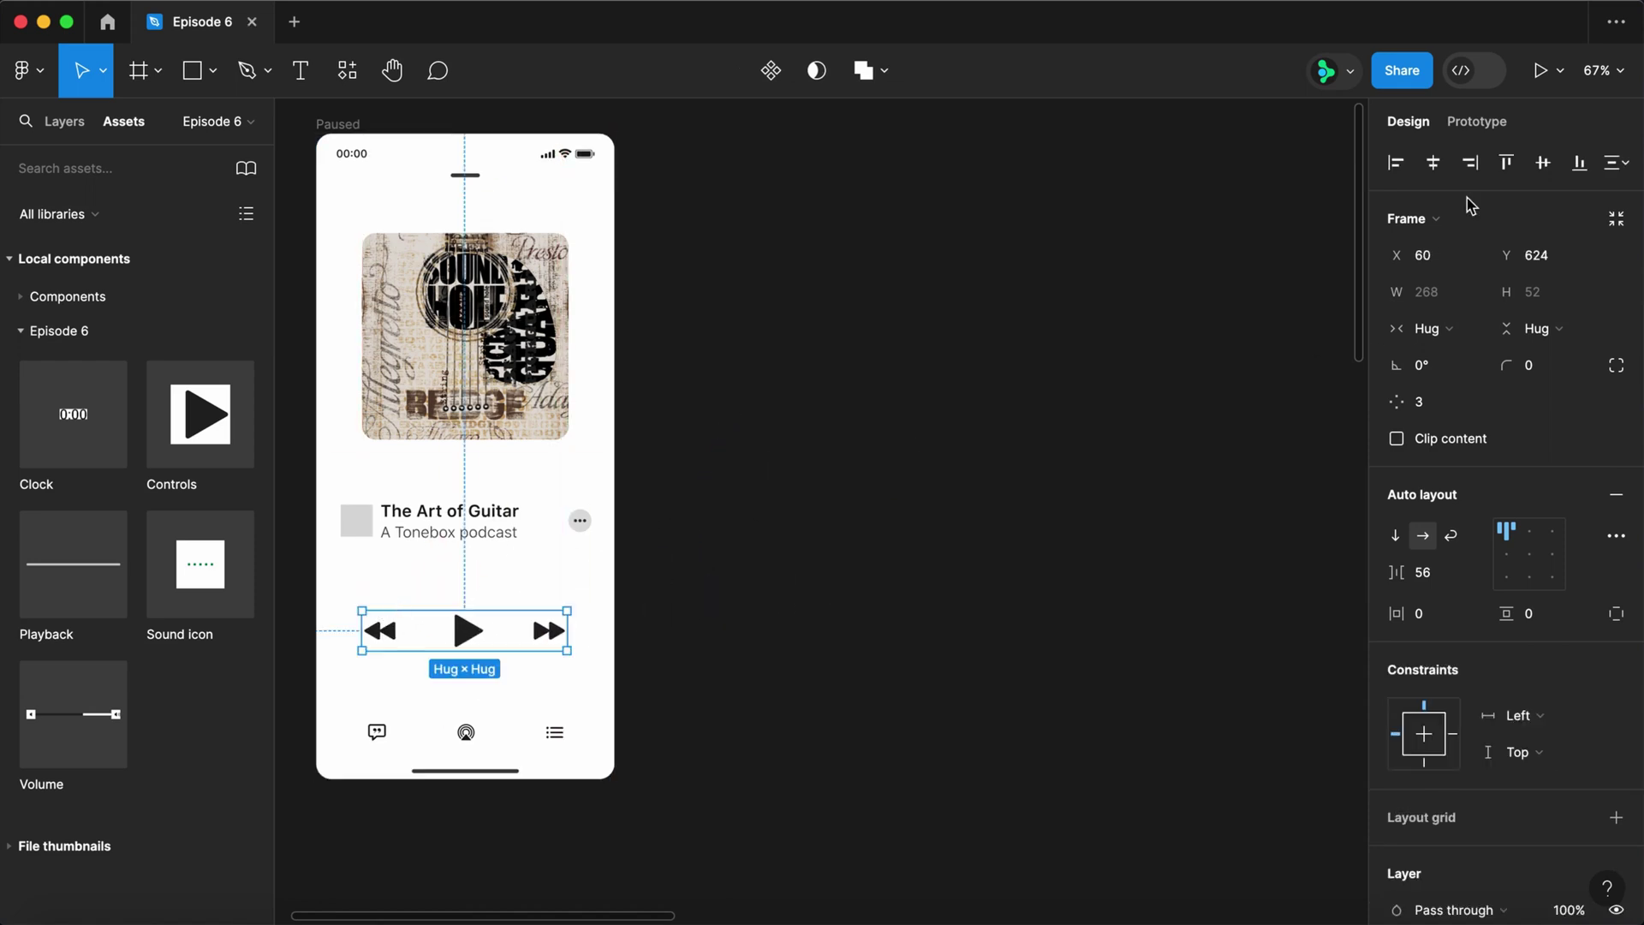
left_click(1446, 261)
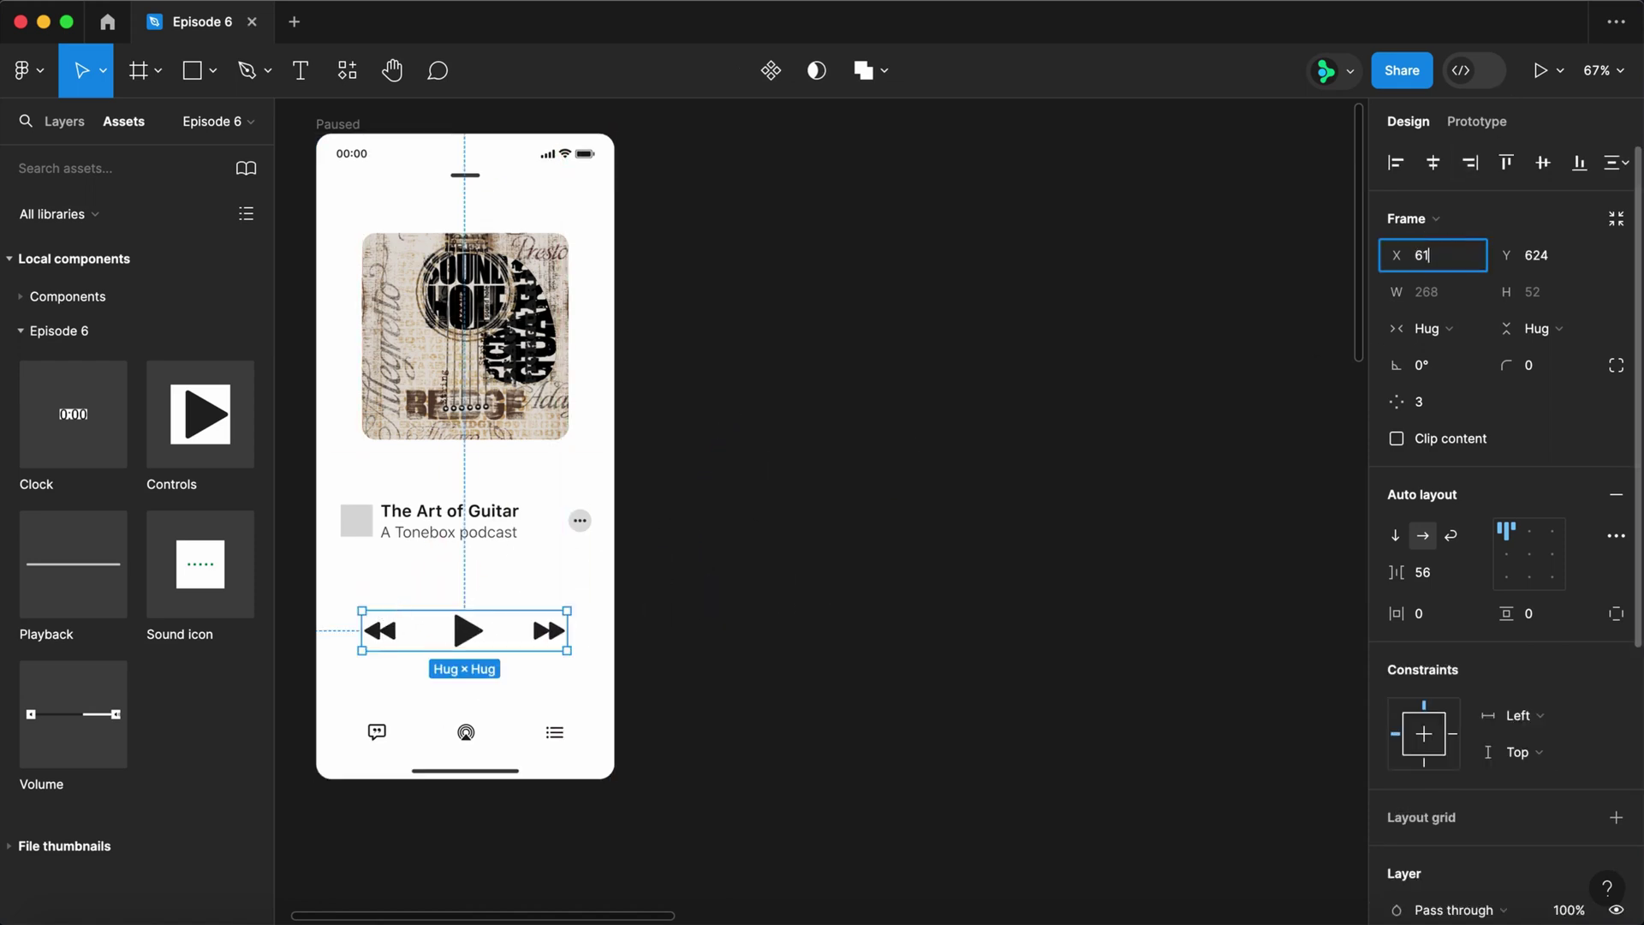
type("61")
key("Tab")
type("62")
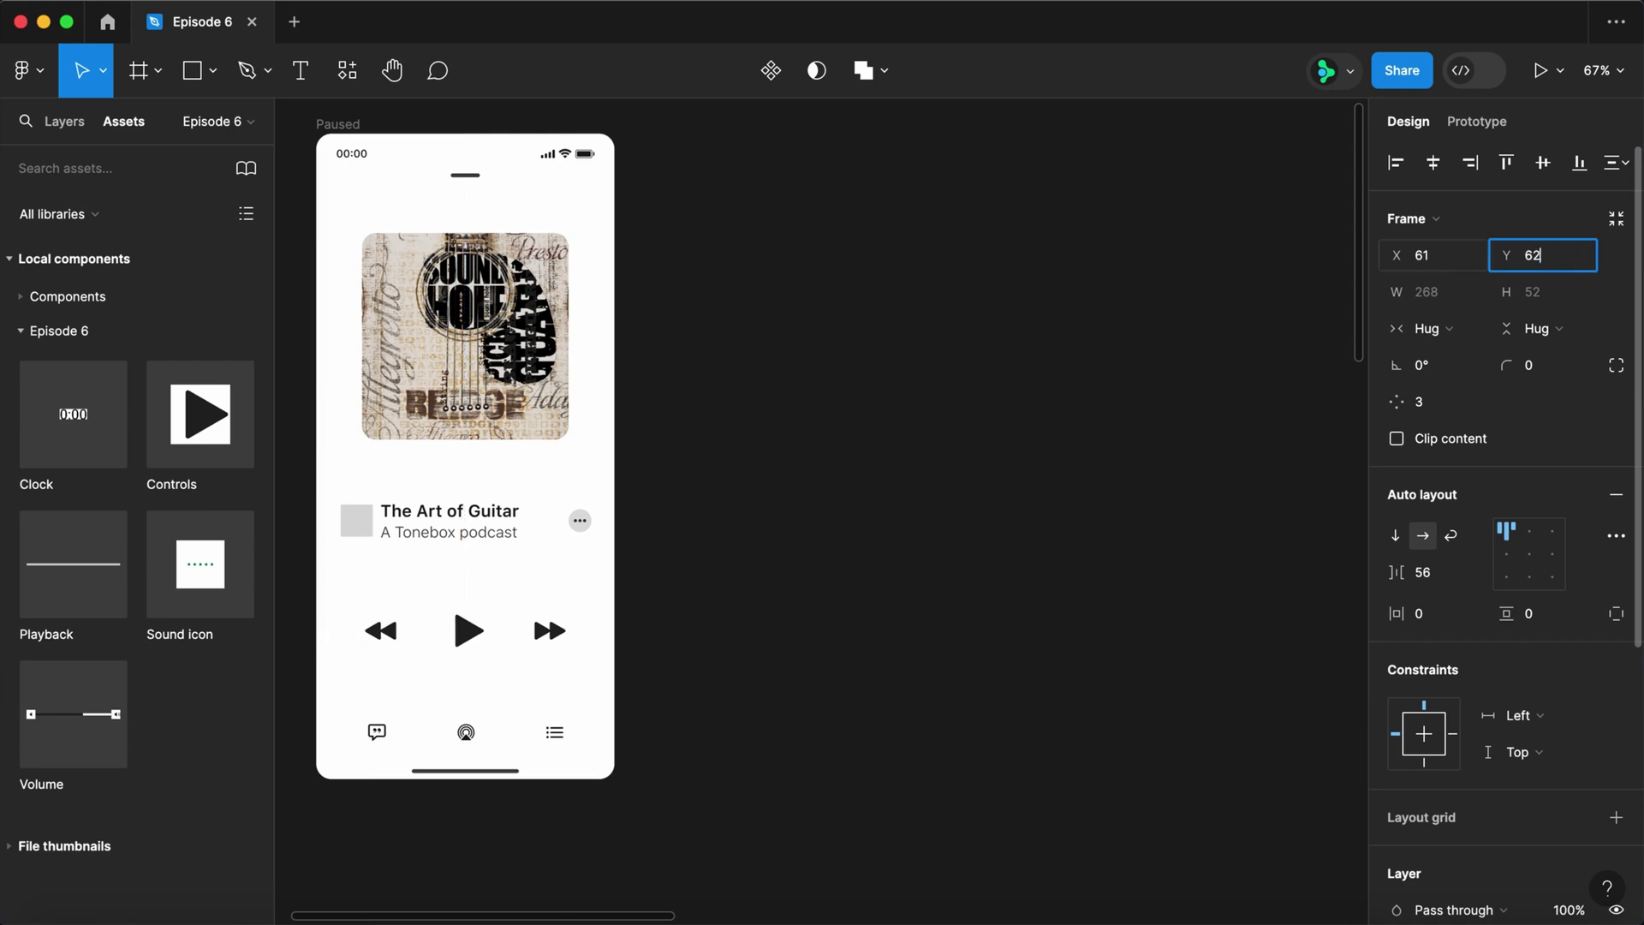
type("0")
key("Return")
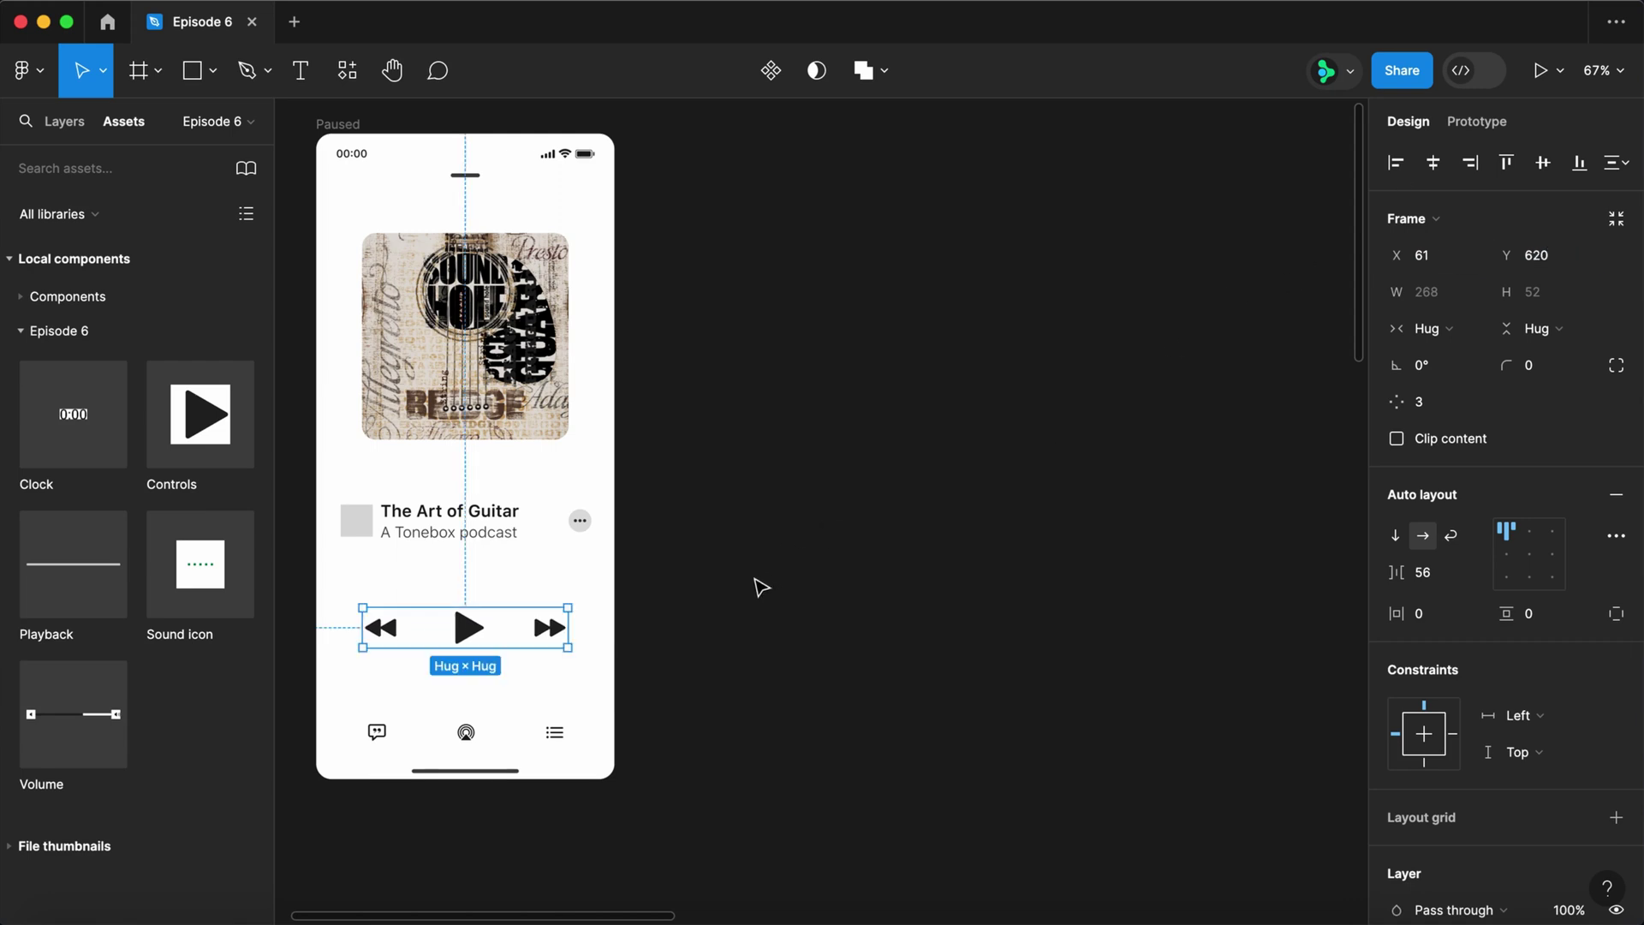
left_click(698, 610)
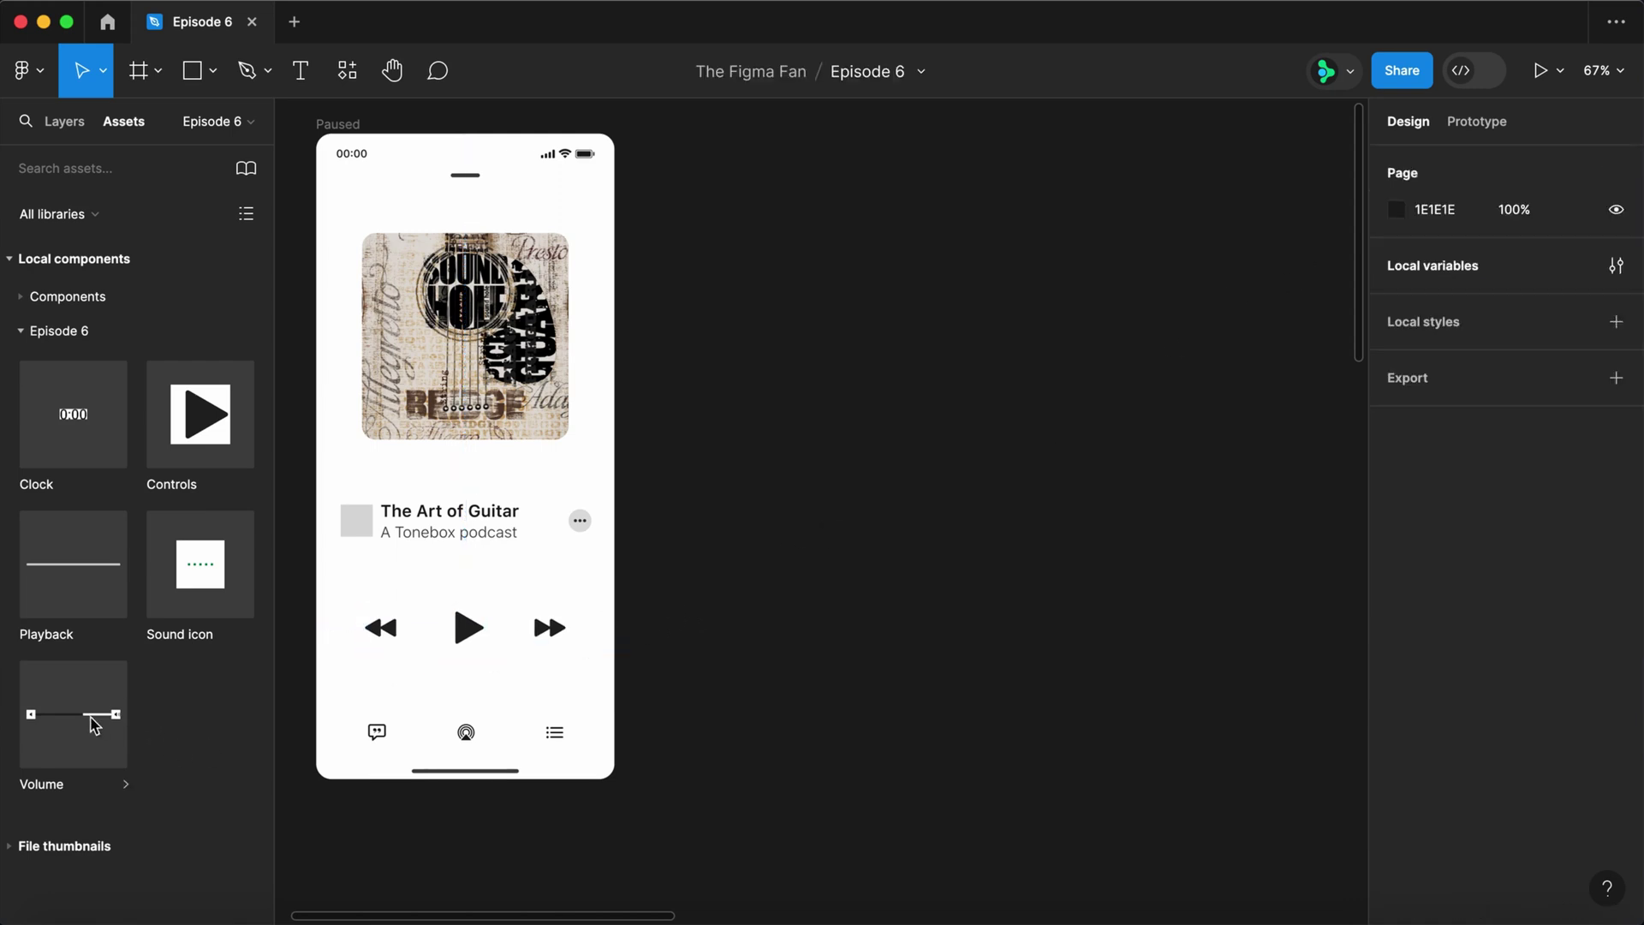
- Place a Volume slider instance in the phone screen at X 37, Y 715
left_click_drag(95, 724, 421, 698)
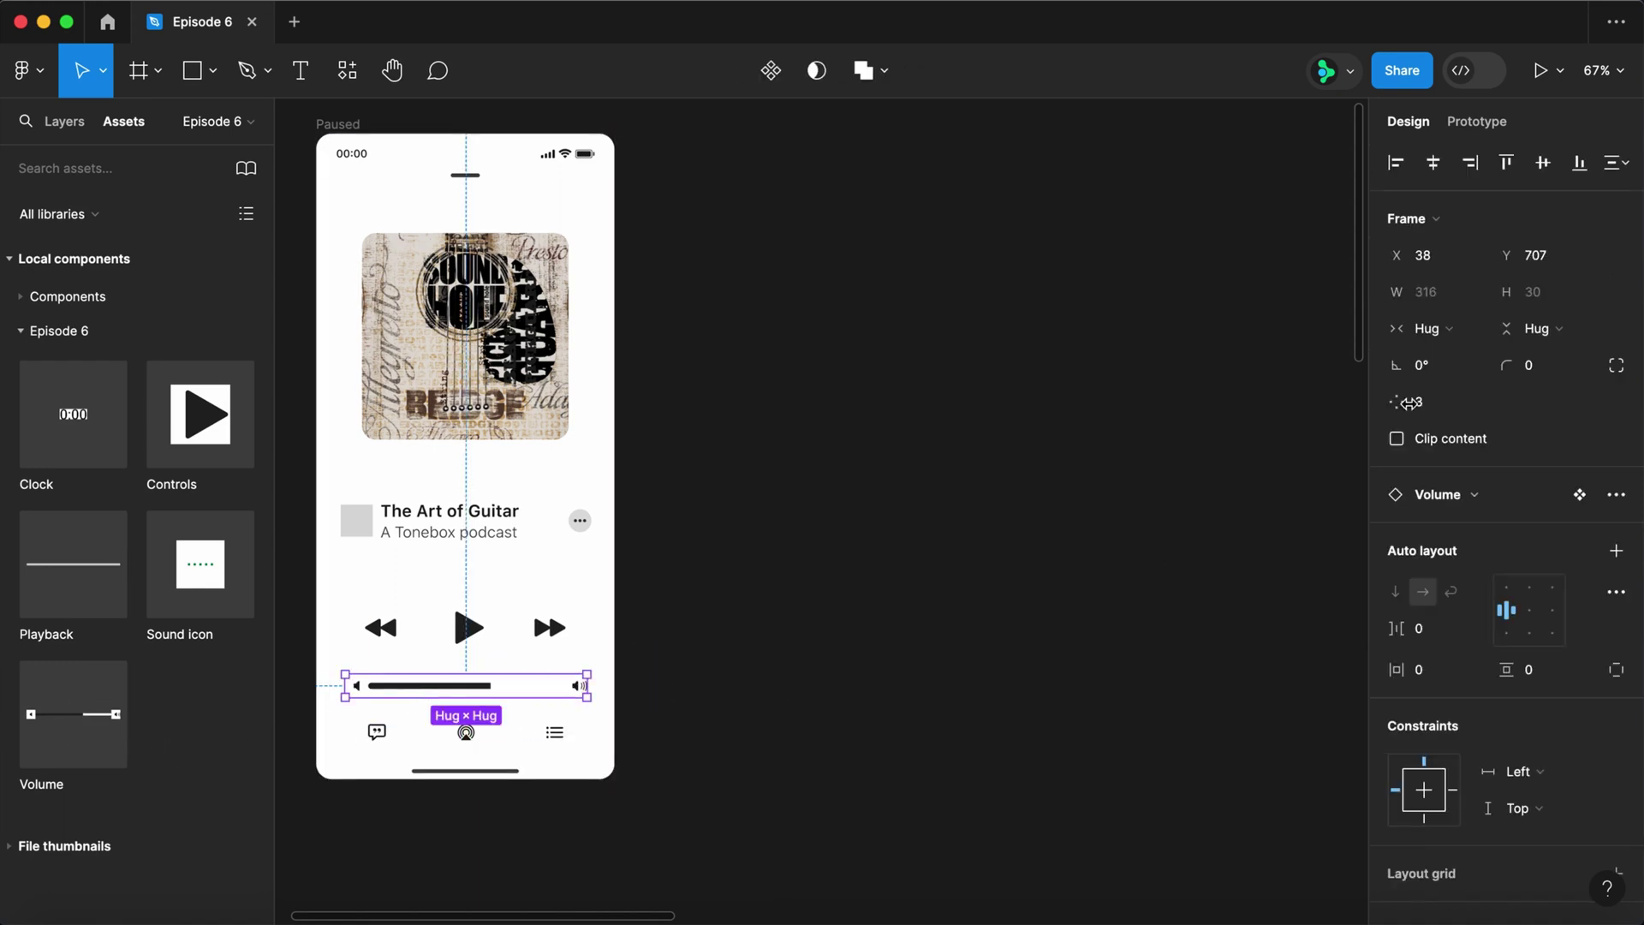
left_click(1456, 266)
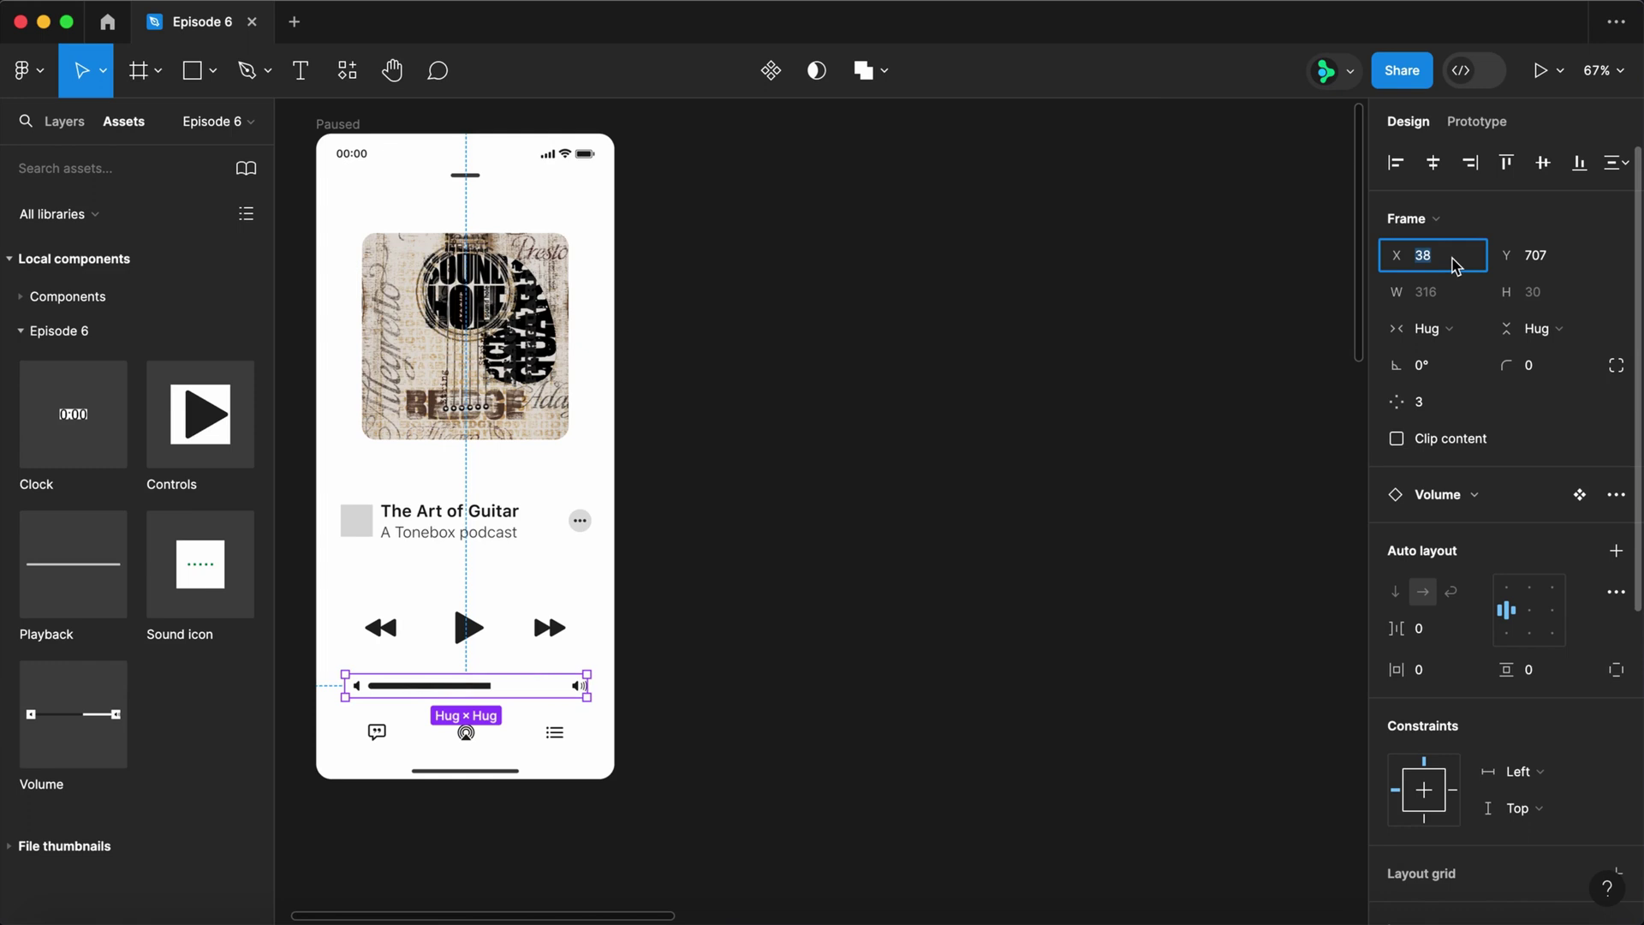
type("37")
key("Tab")
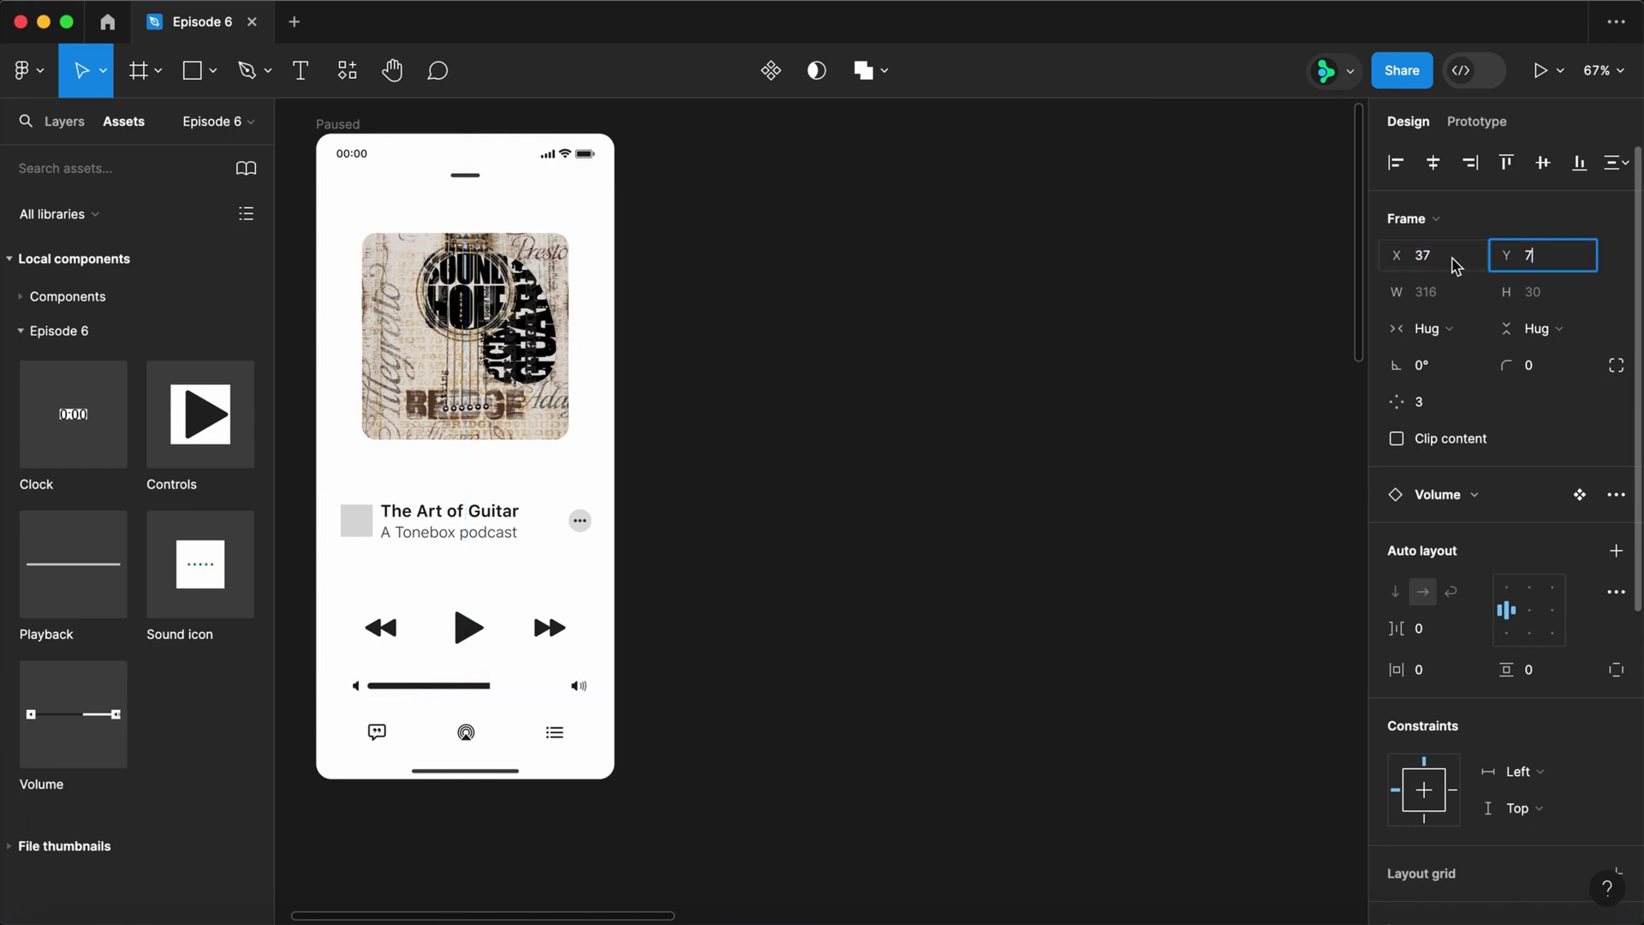
key("Return")
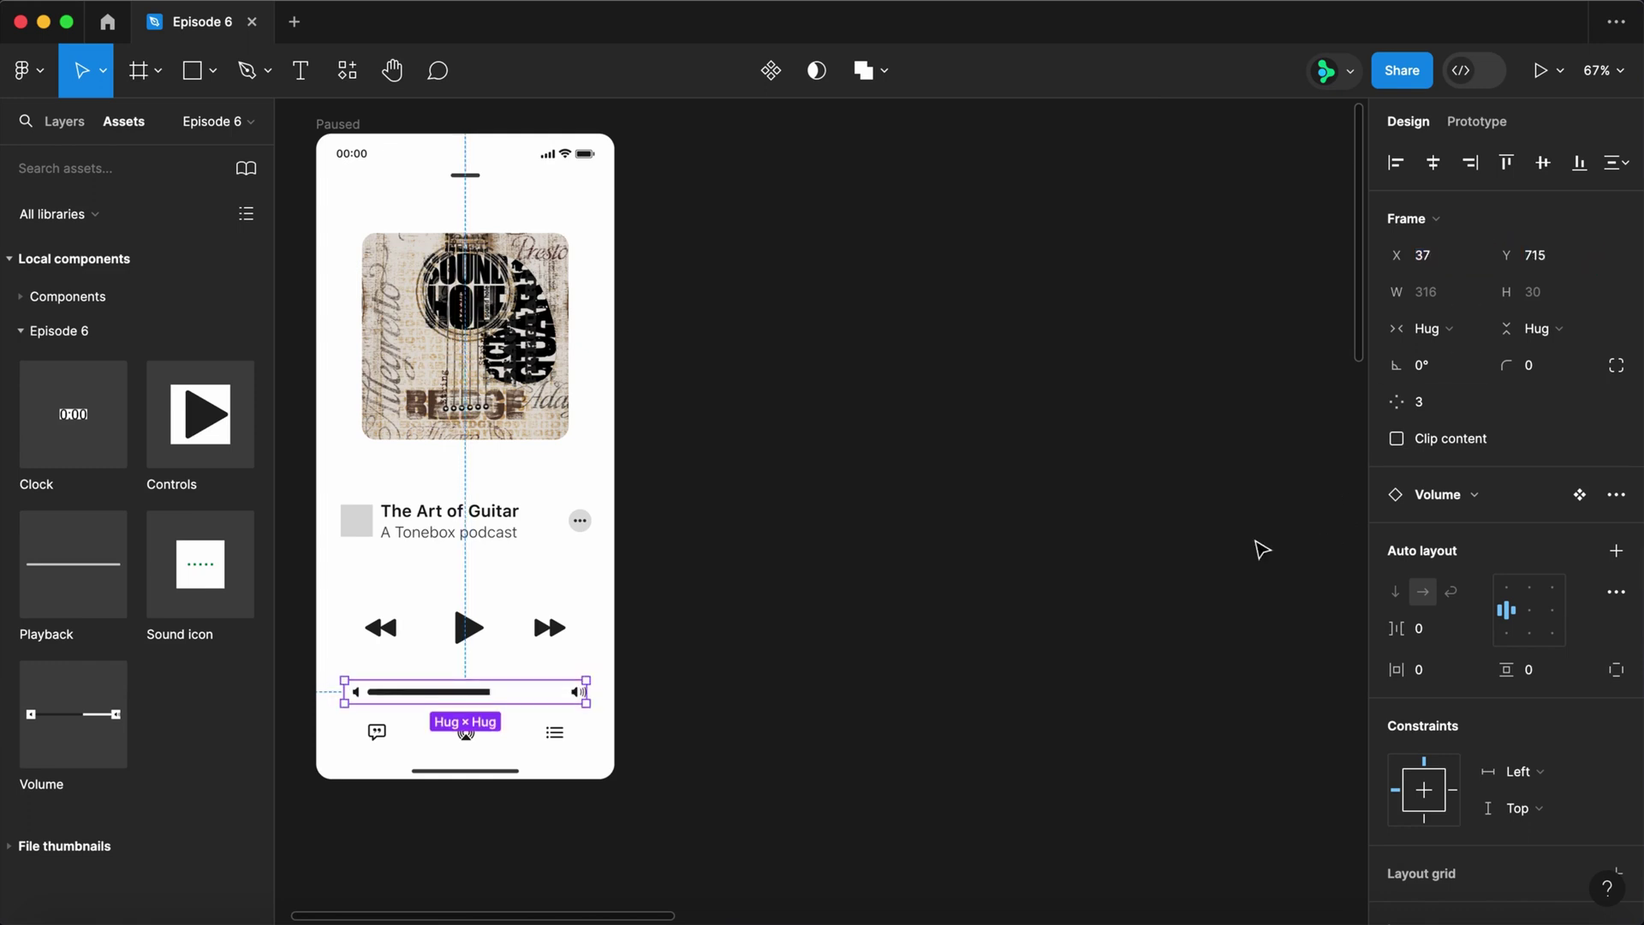
- Set the Volume main component's track fill to grey CCCCCC, then cut a Sound icon instance
left_click(1579, 494)
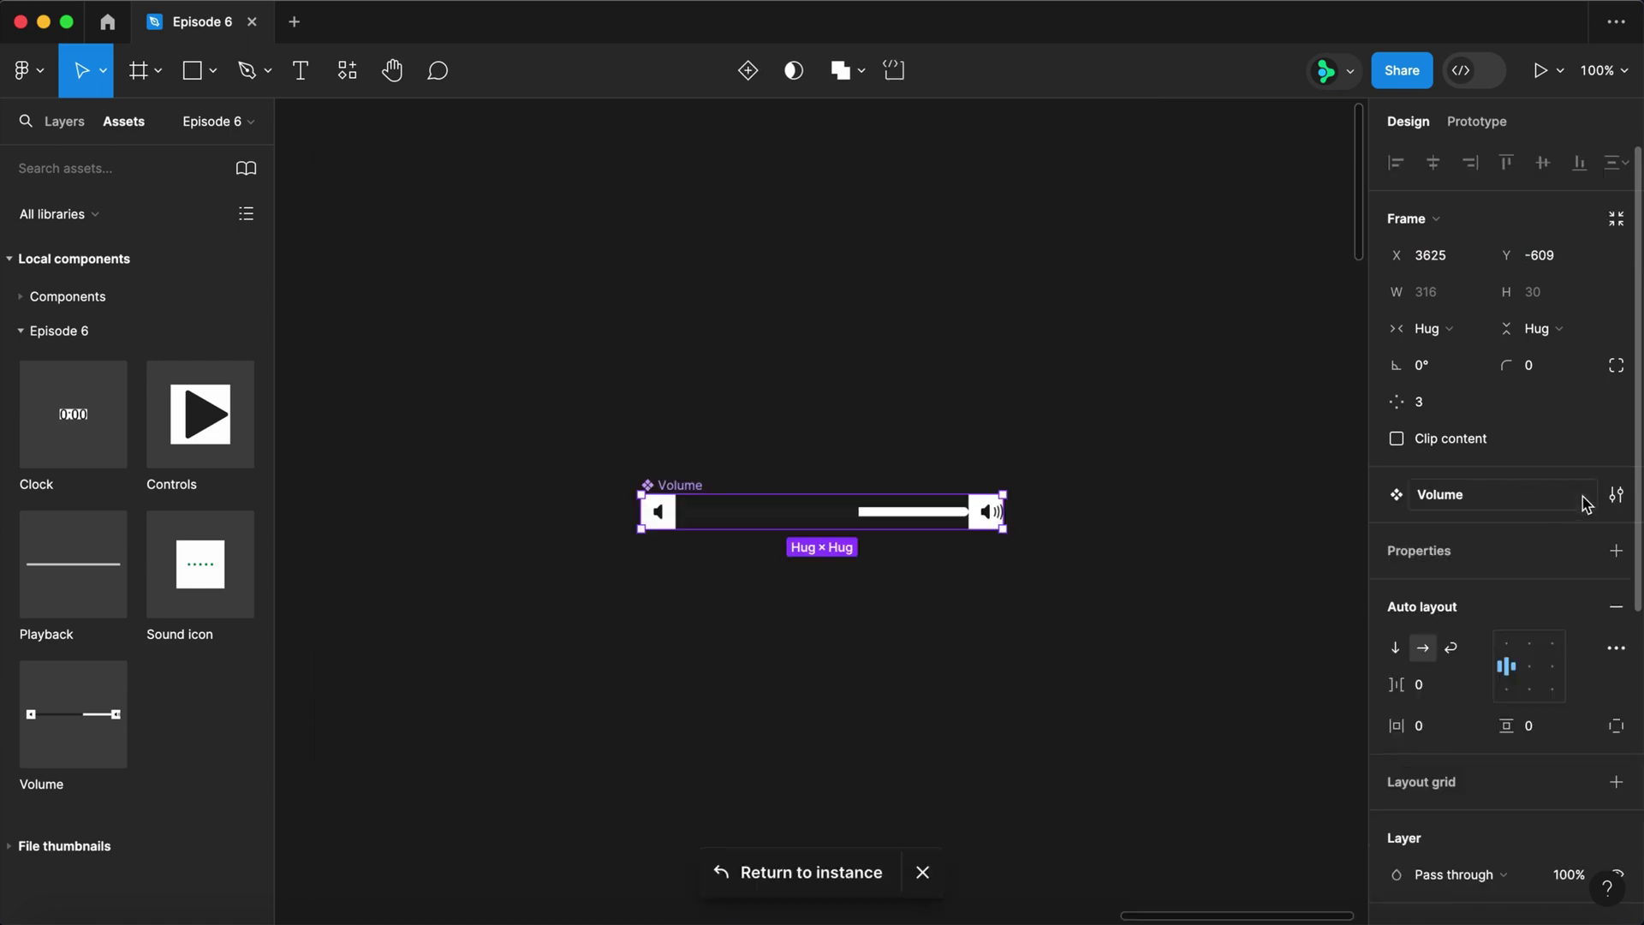
left_click(955, 518)
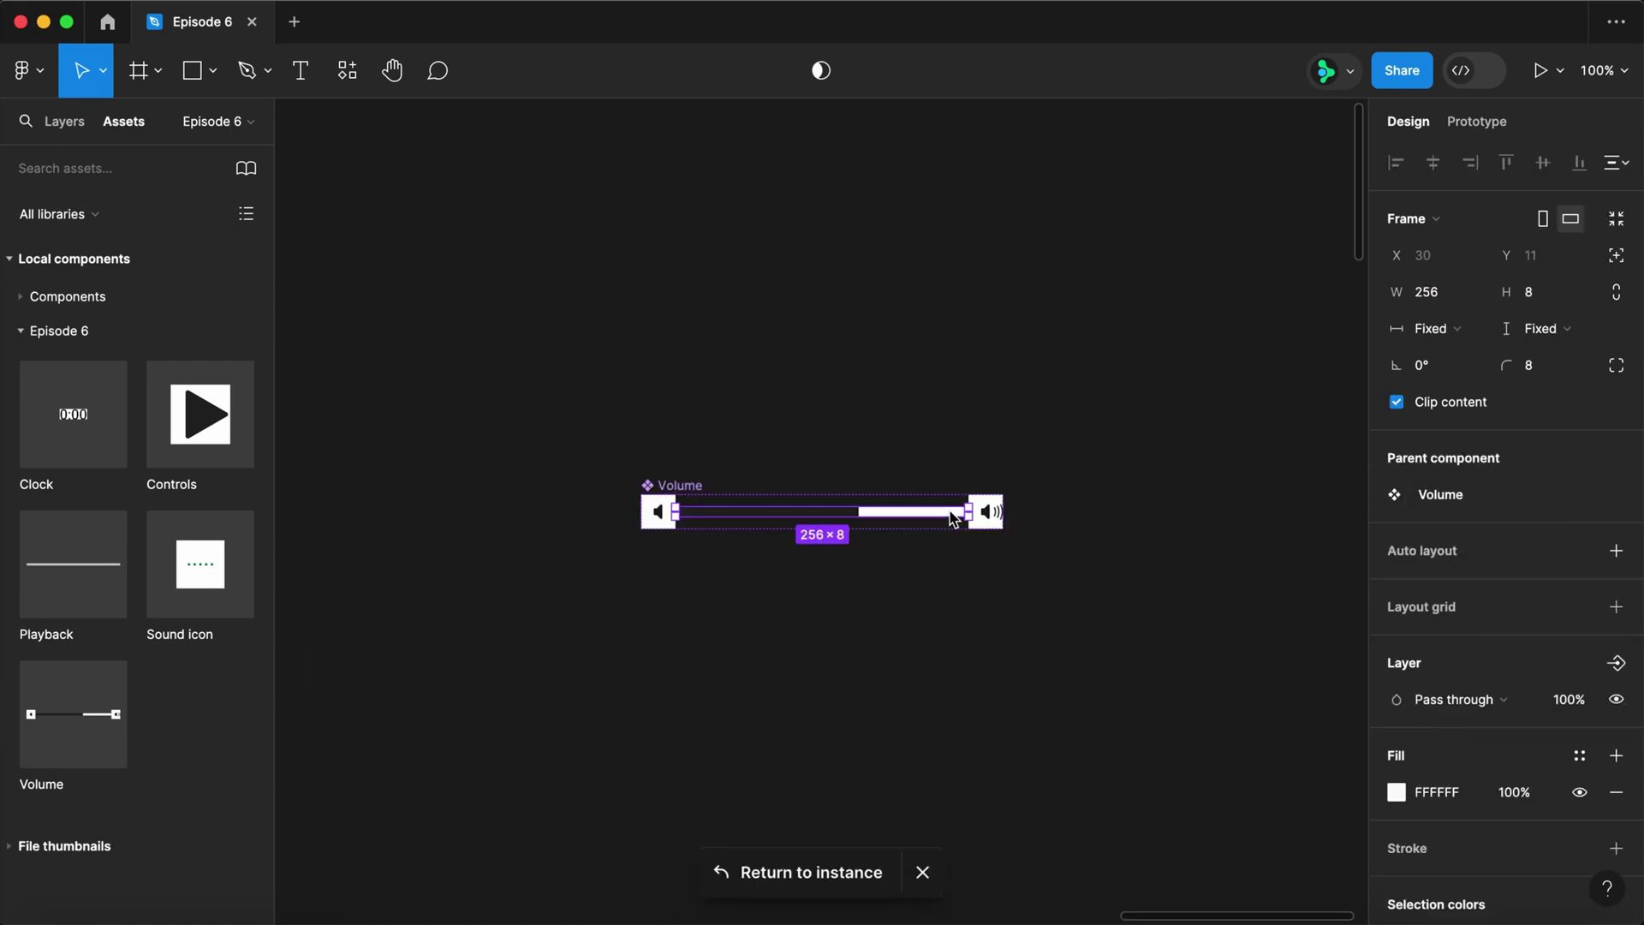
left_click(1447, 801)
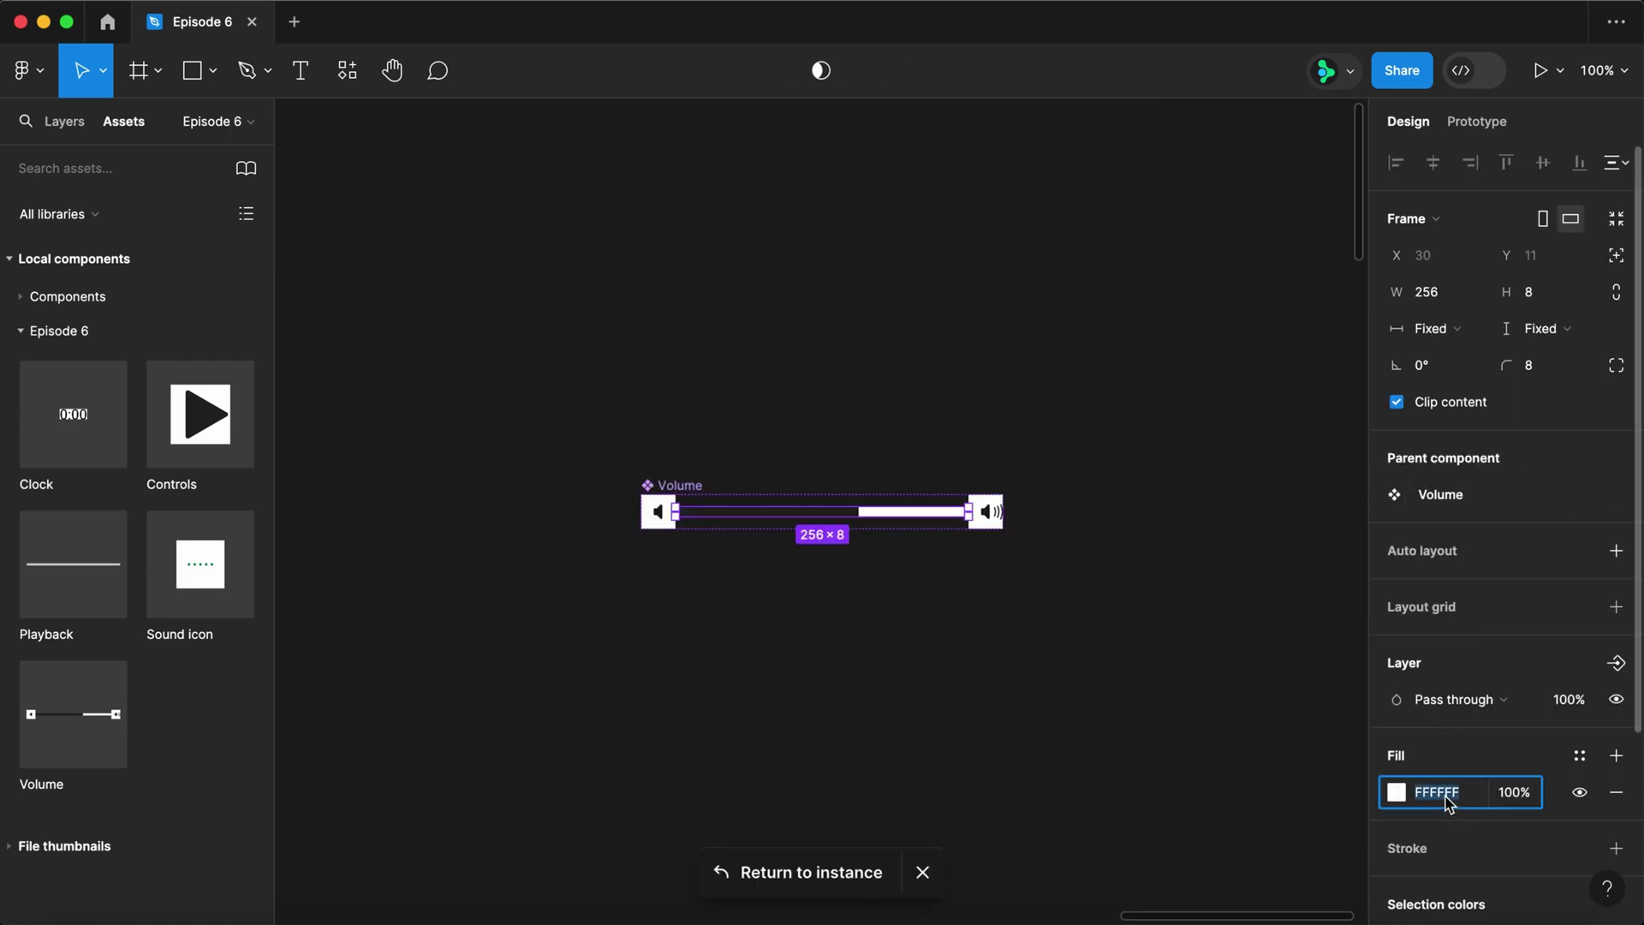
type("ccc")
key("Return")
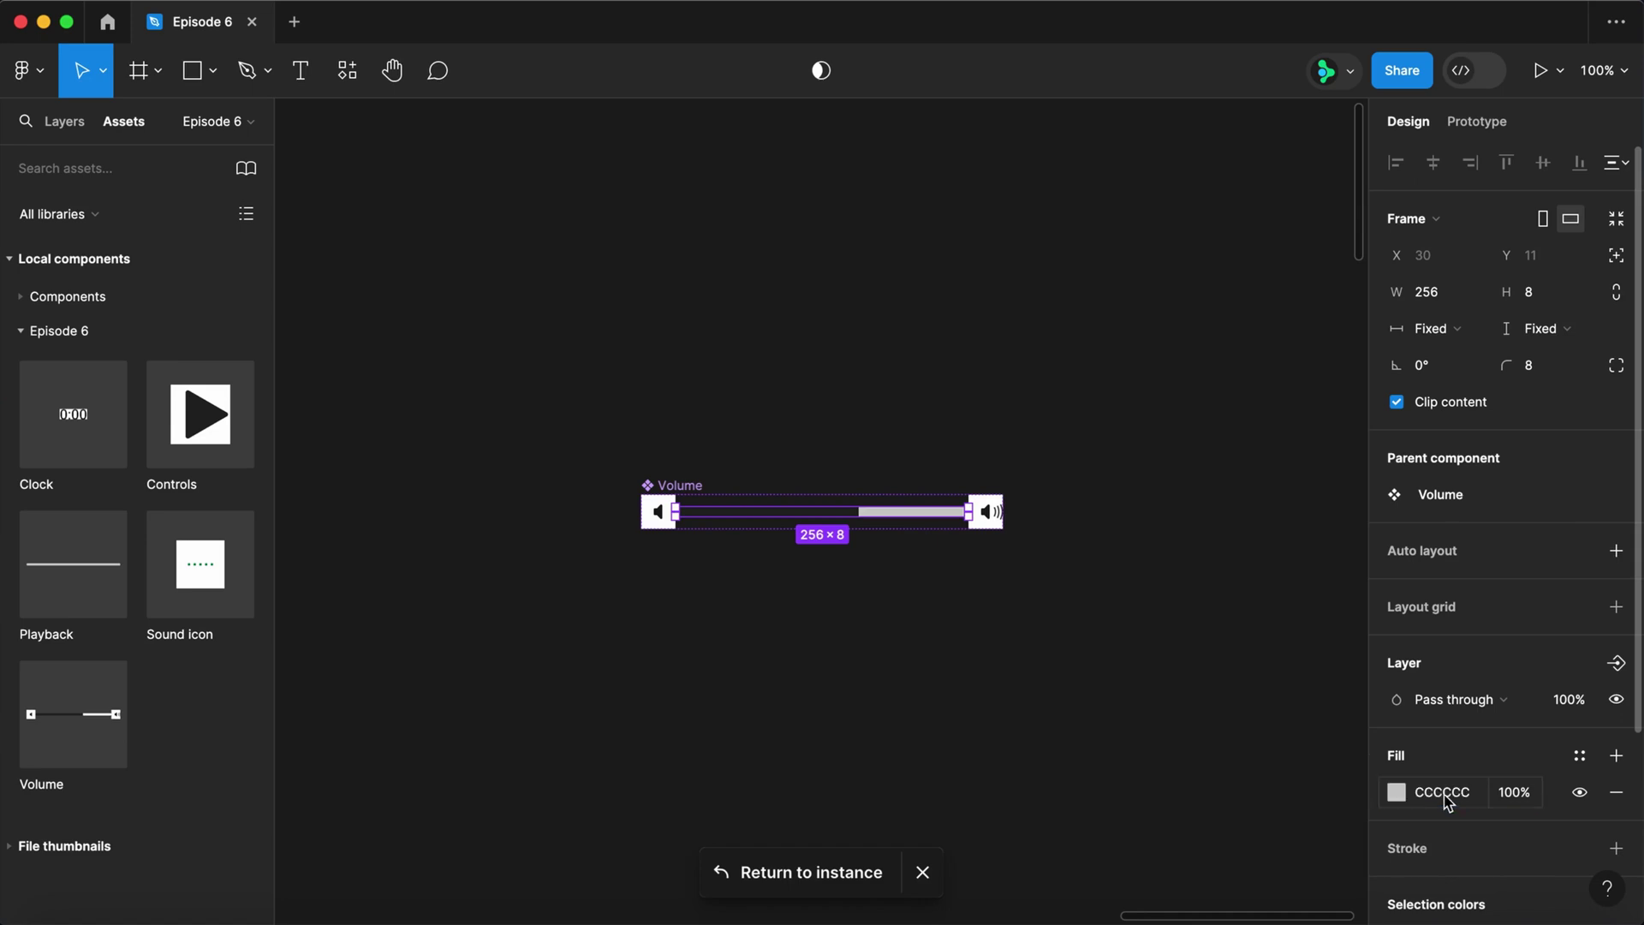
left_click(812, 873)
left_click_drag(220, 591, 716, 568)
key("super+x")
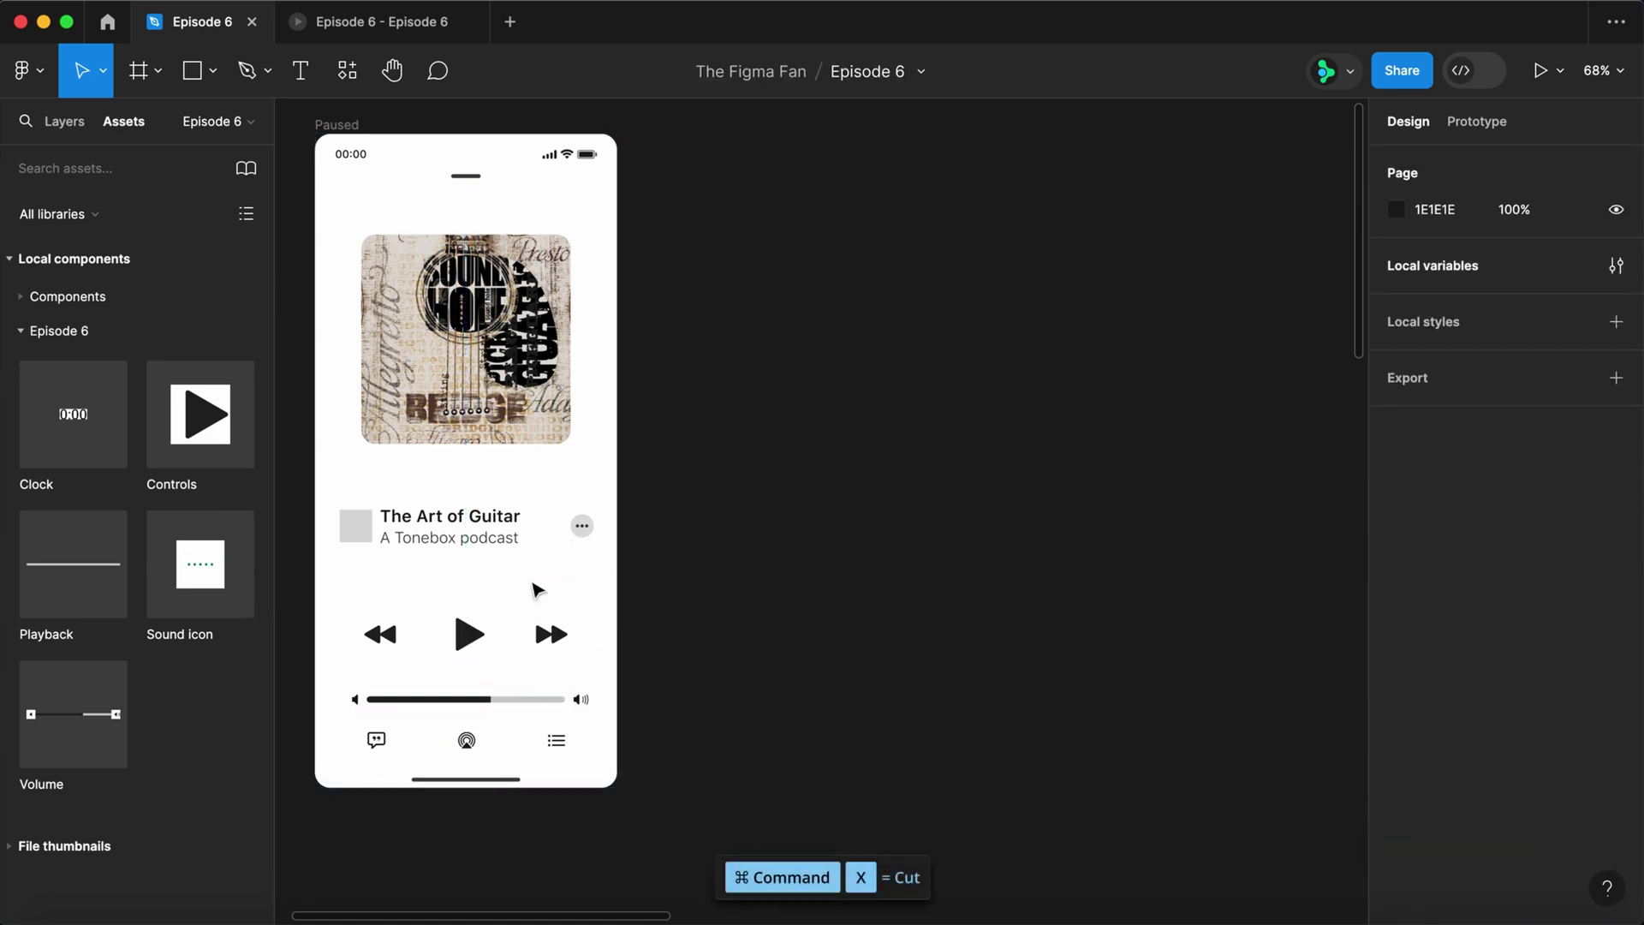
- Replace the grey placeholder with the Sound icon and add a Playback bar at X 32, Y 555
left_click(359, 537)
key("super+shift+r")
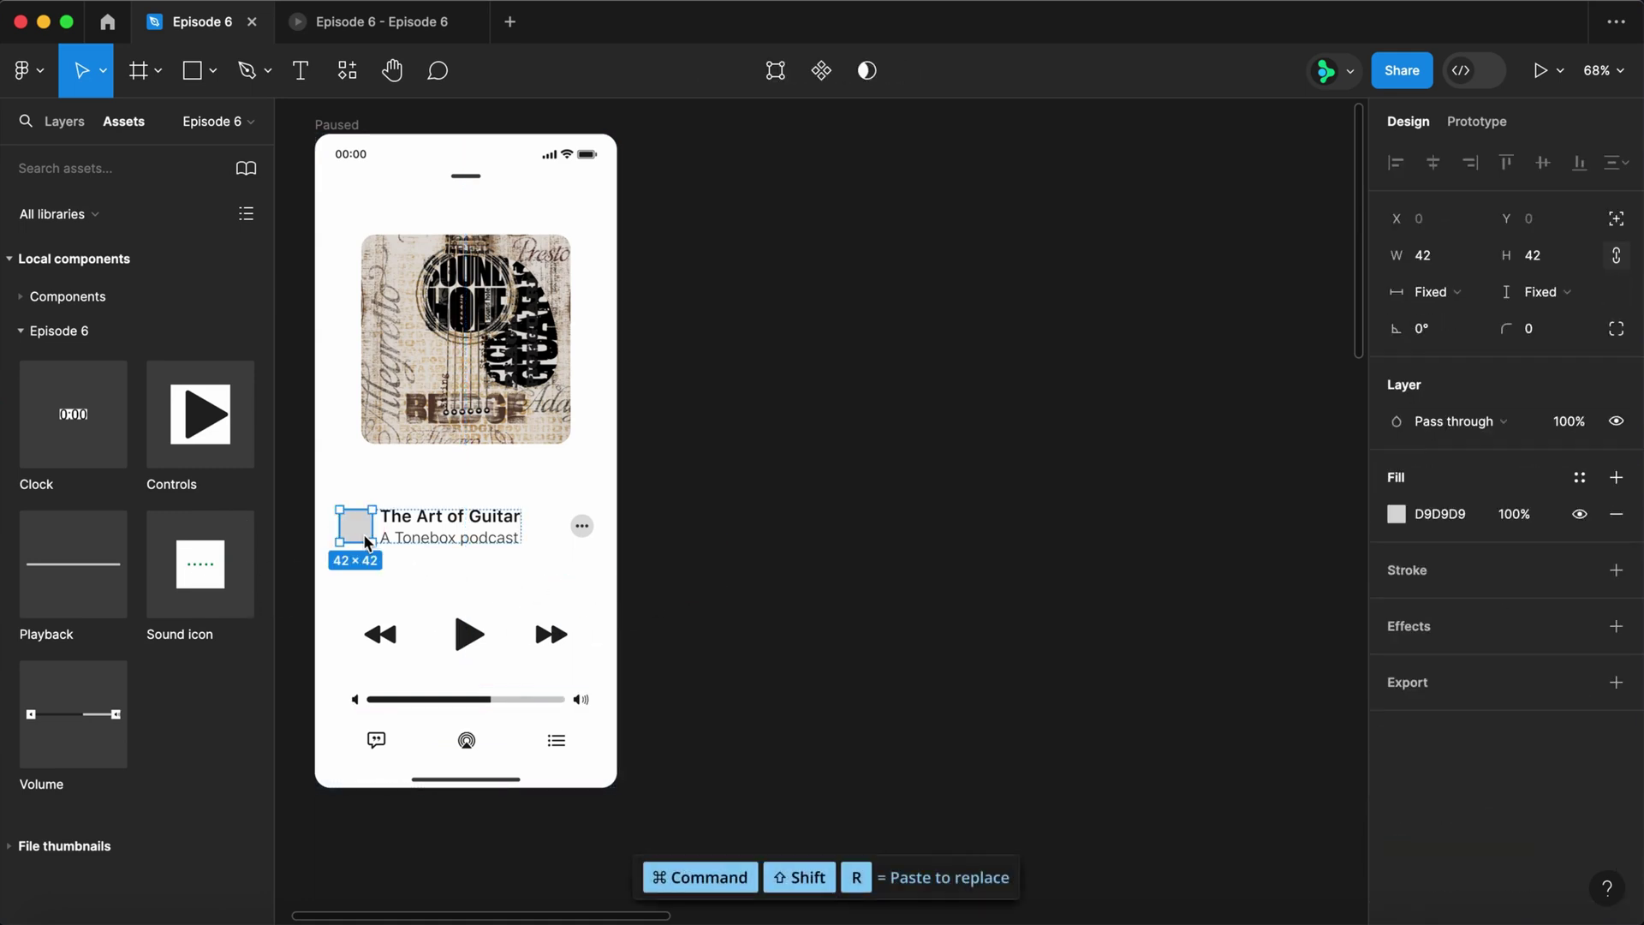
left_click_drag(103, 572, 523, 563)
left_click(1451, 264)
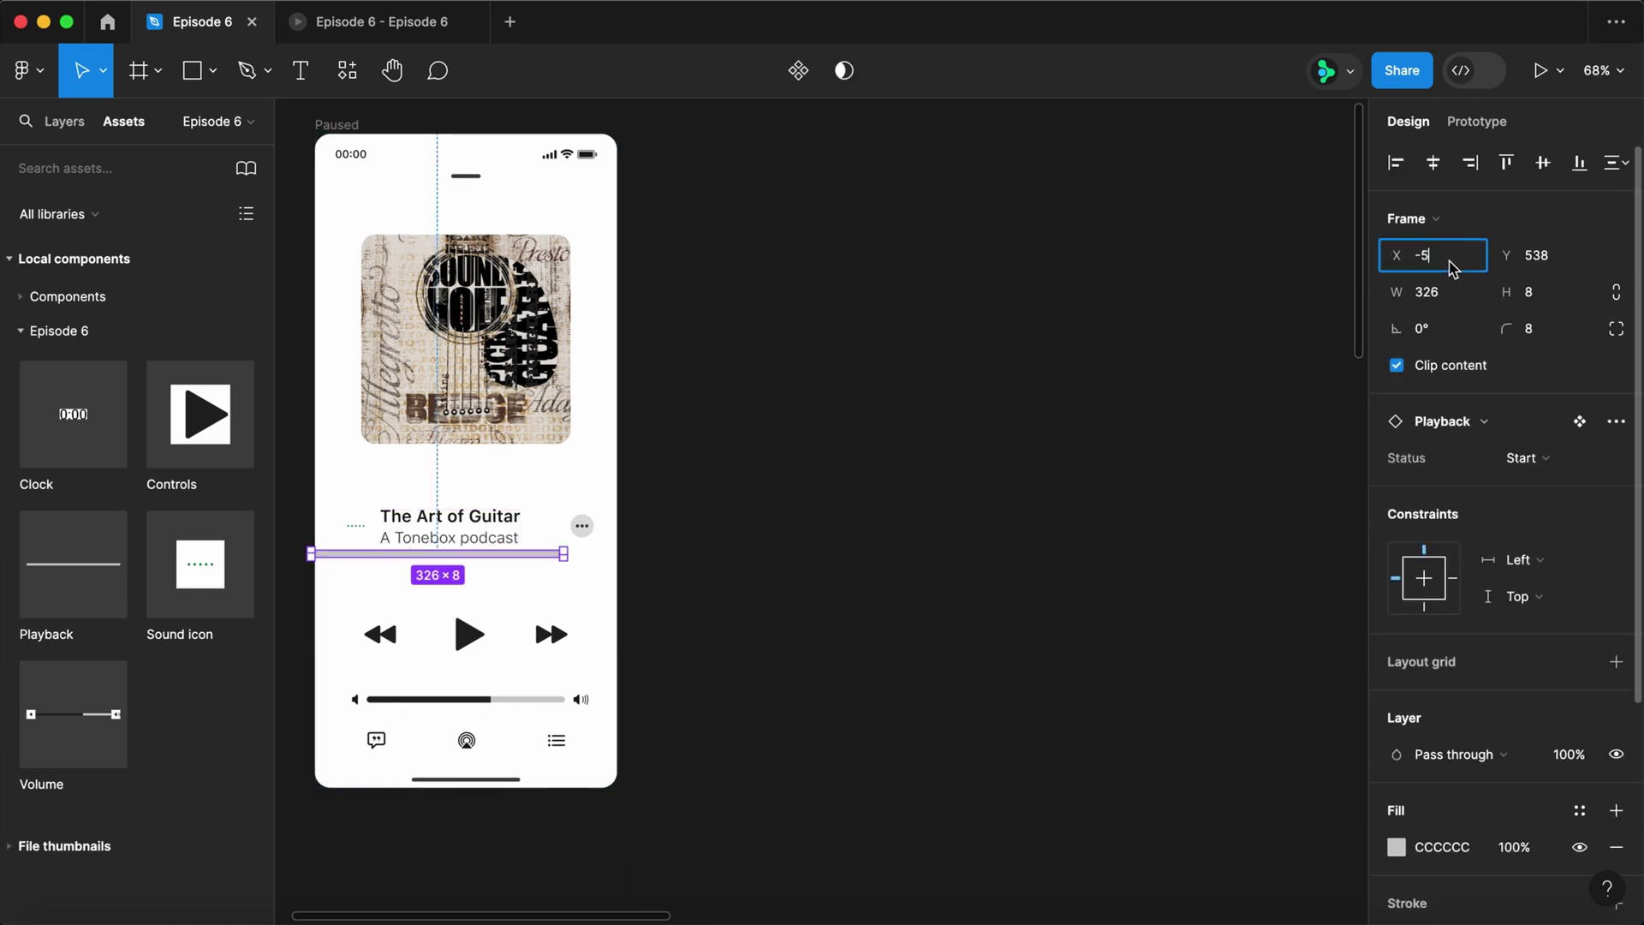
type("32")
key("Tab")
type("5")
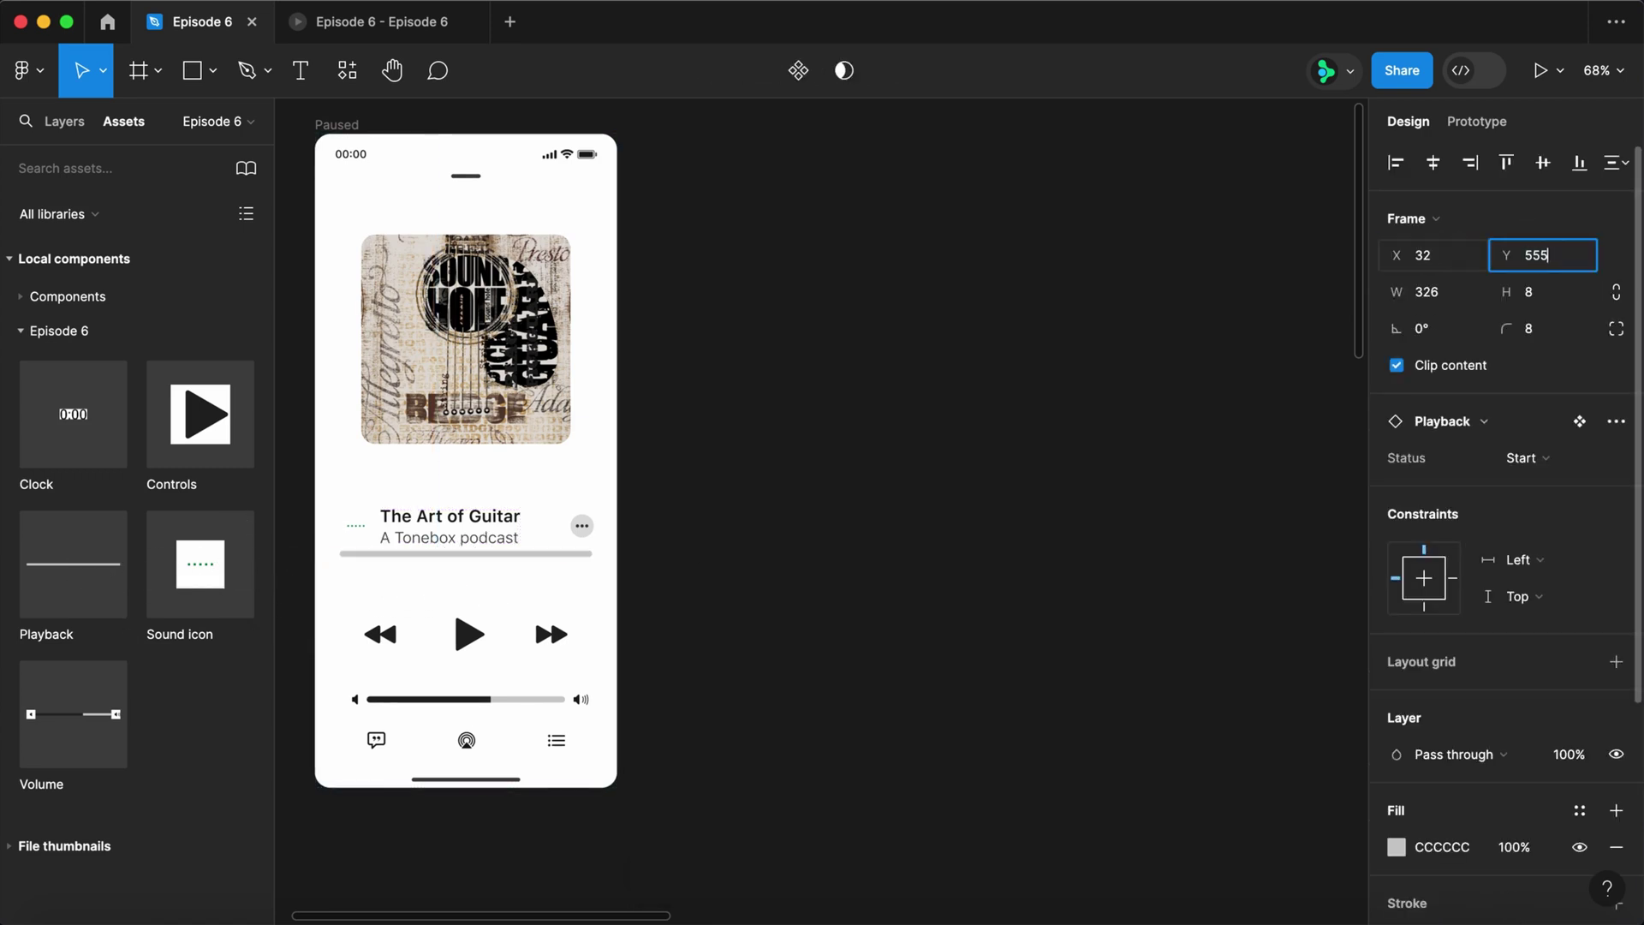
key("Return")
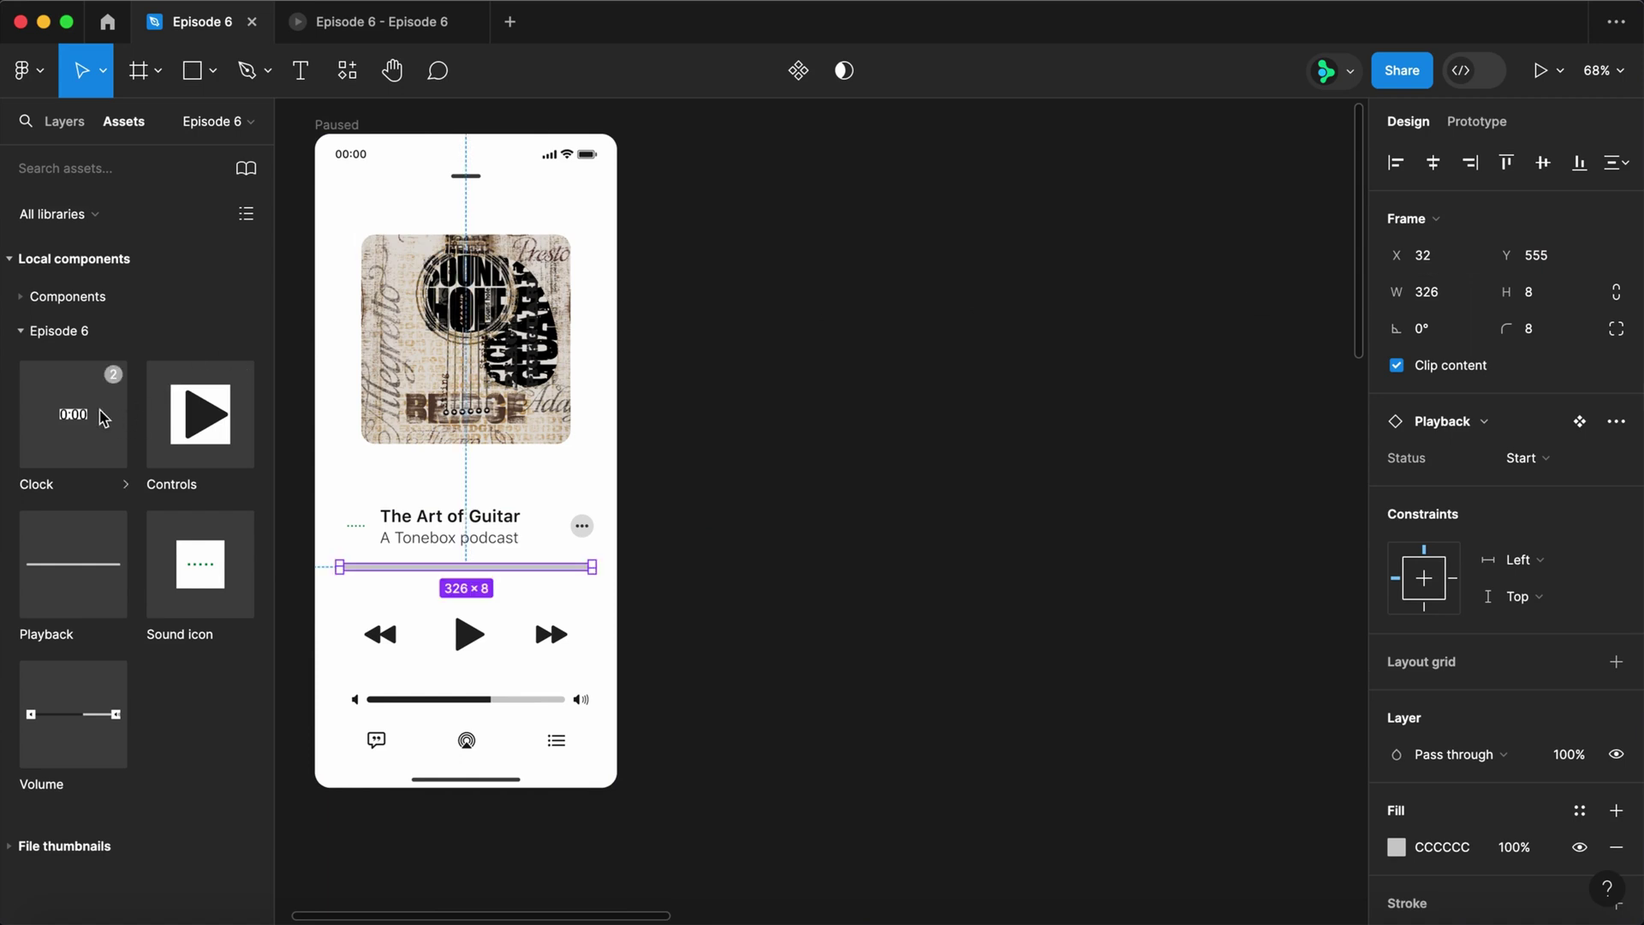
- Add a Clock instance below the progress bar at X 32, Y 578
left_click_drag(94, 407, 368, 587)
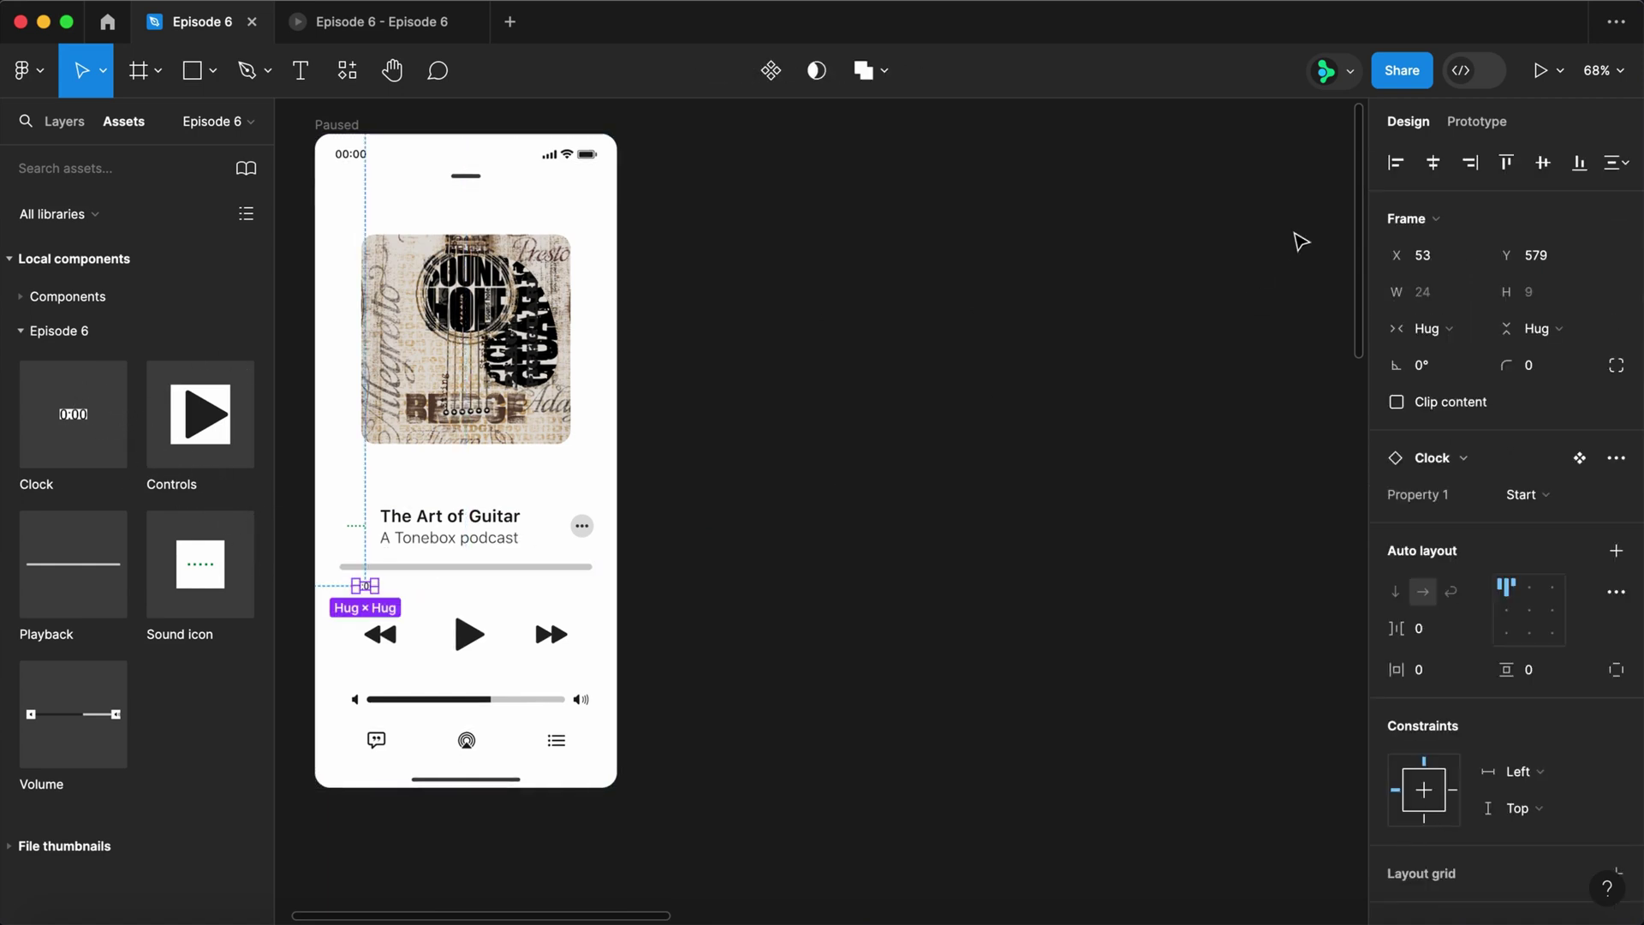
left_click(1432, 257)
type("32")
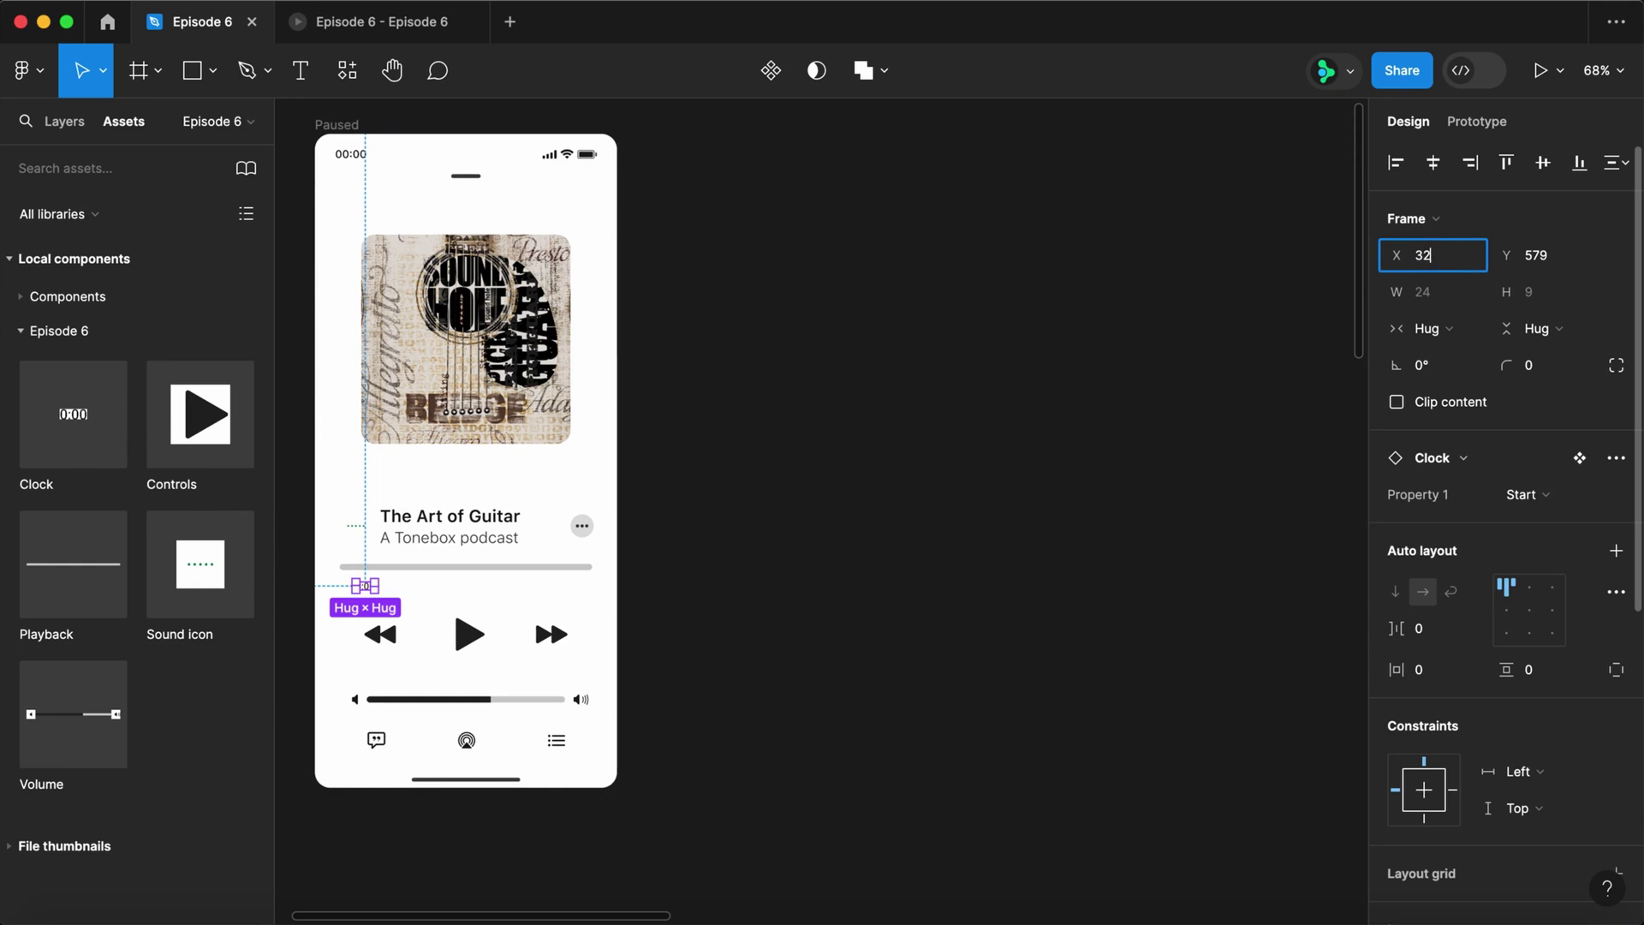
key("Tab")
type("5")
key("Return")
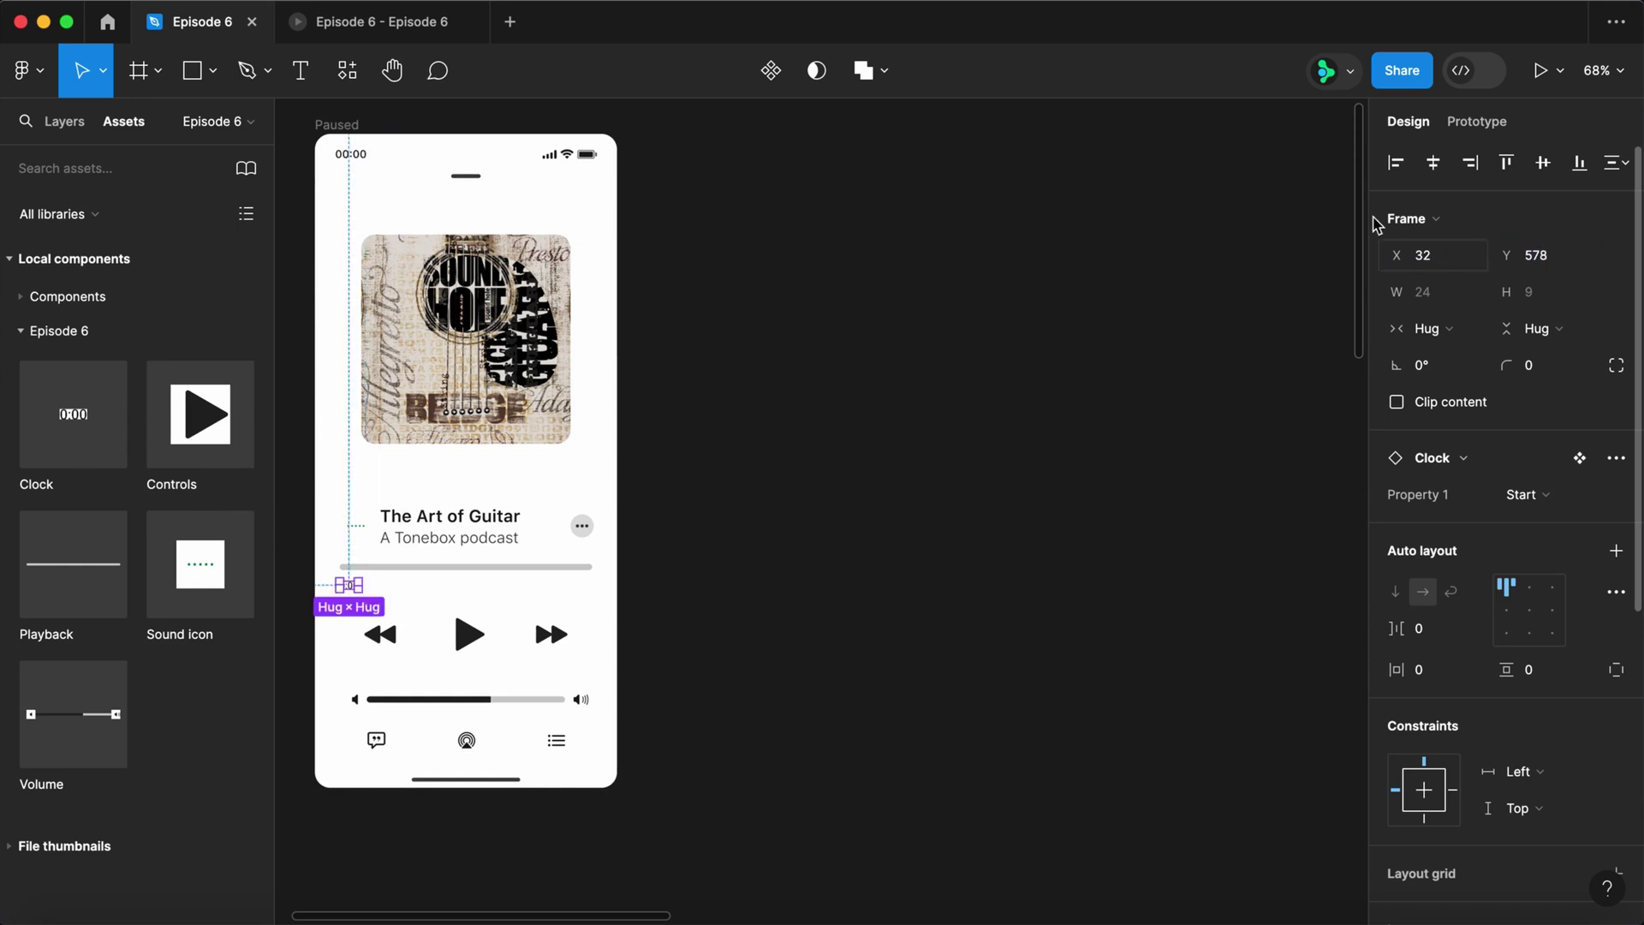
left_click(695, 227)
left_click(436, 128)
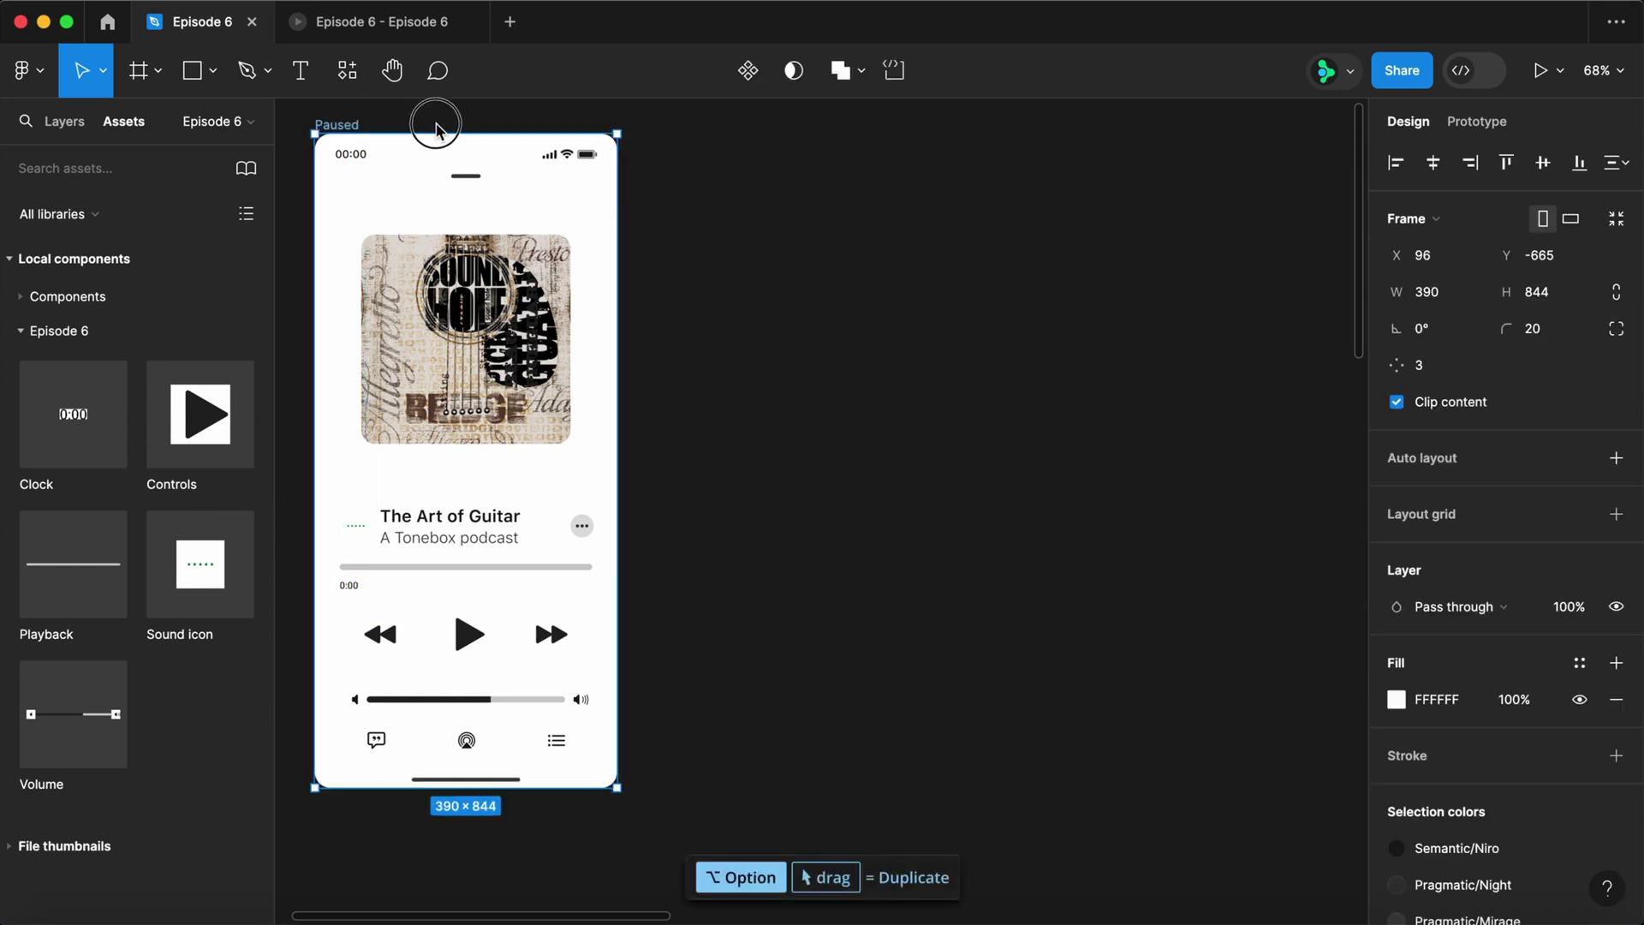
- Duplicate the Paused screen to its right and name the copy Play
left_click_drag(437, 128, 698, 129, "alt")
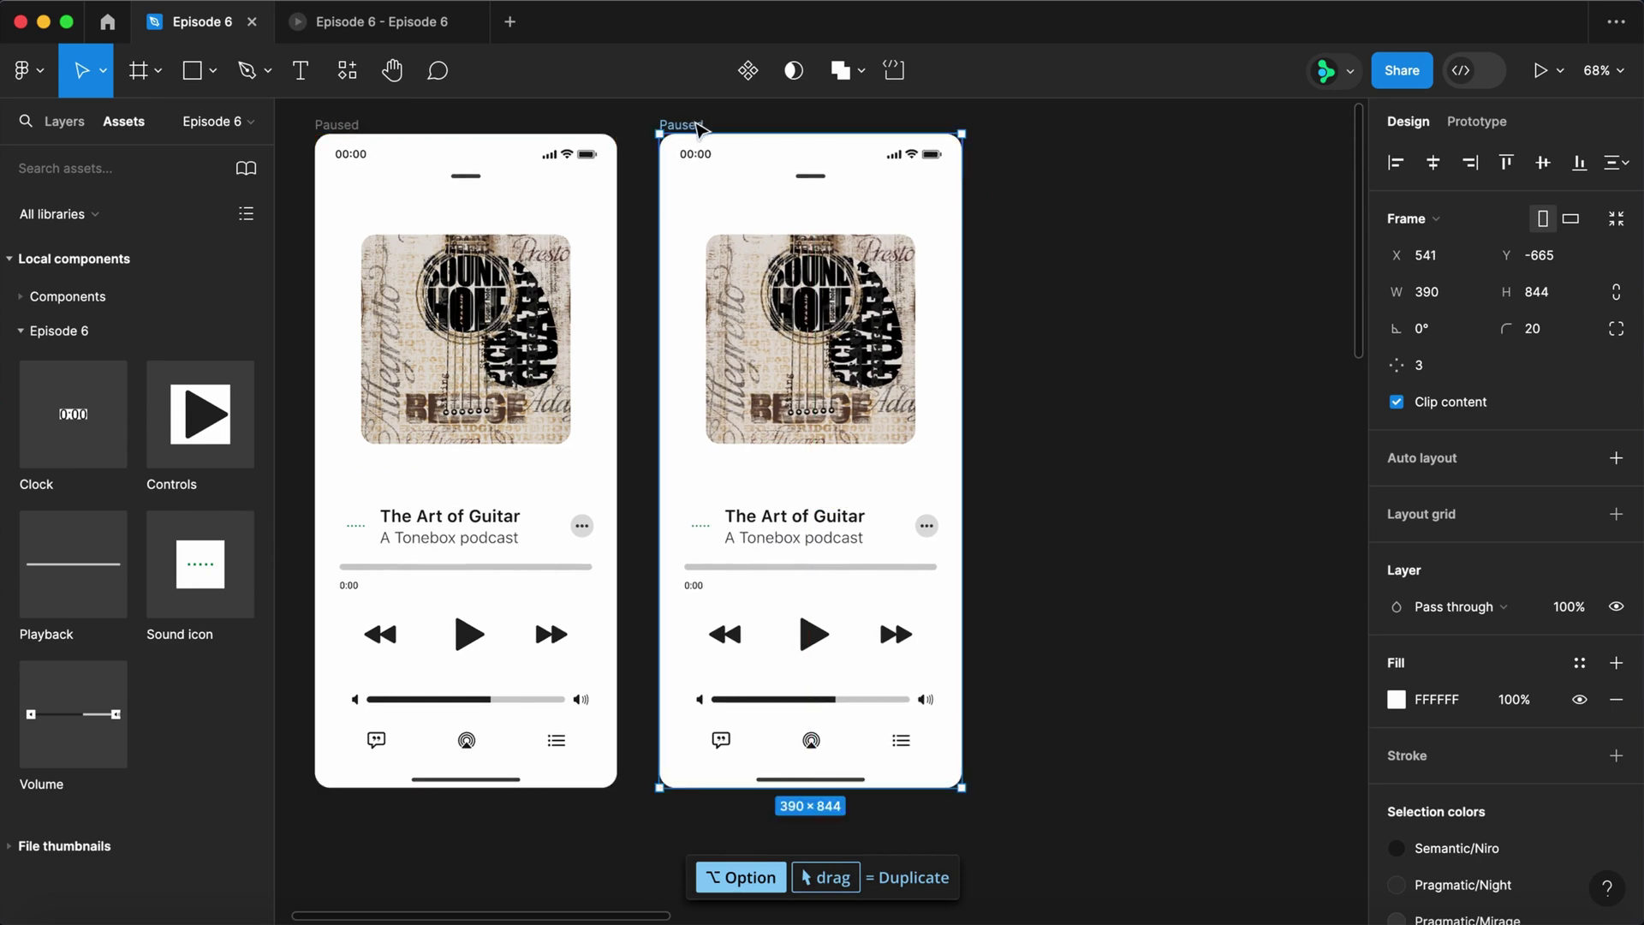
double_click(698, 127)
type("Play")
key("Return")
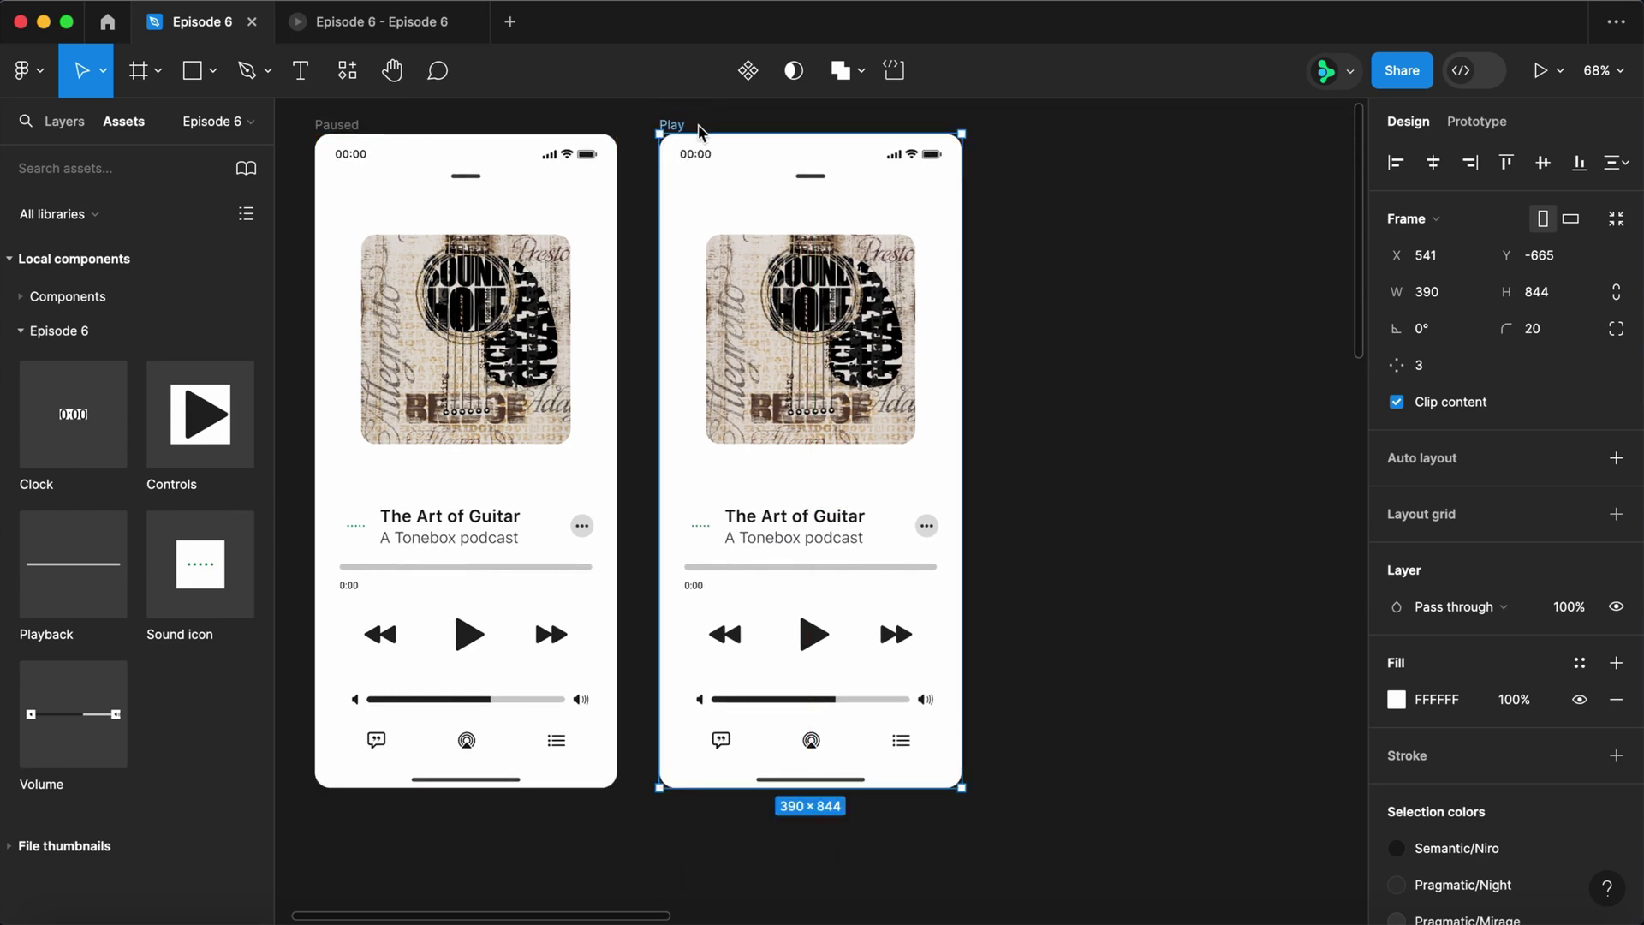
- Remove the timed interactions from the Paused screen's sound icon, progress bar and clock
left_click(338, 126)
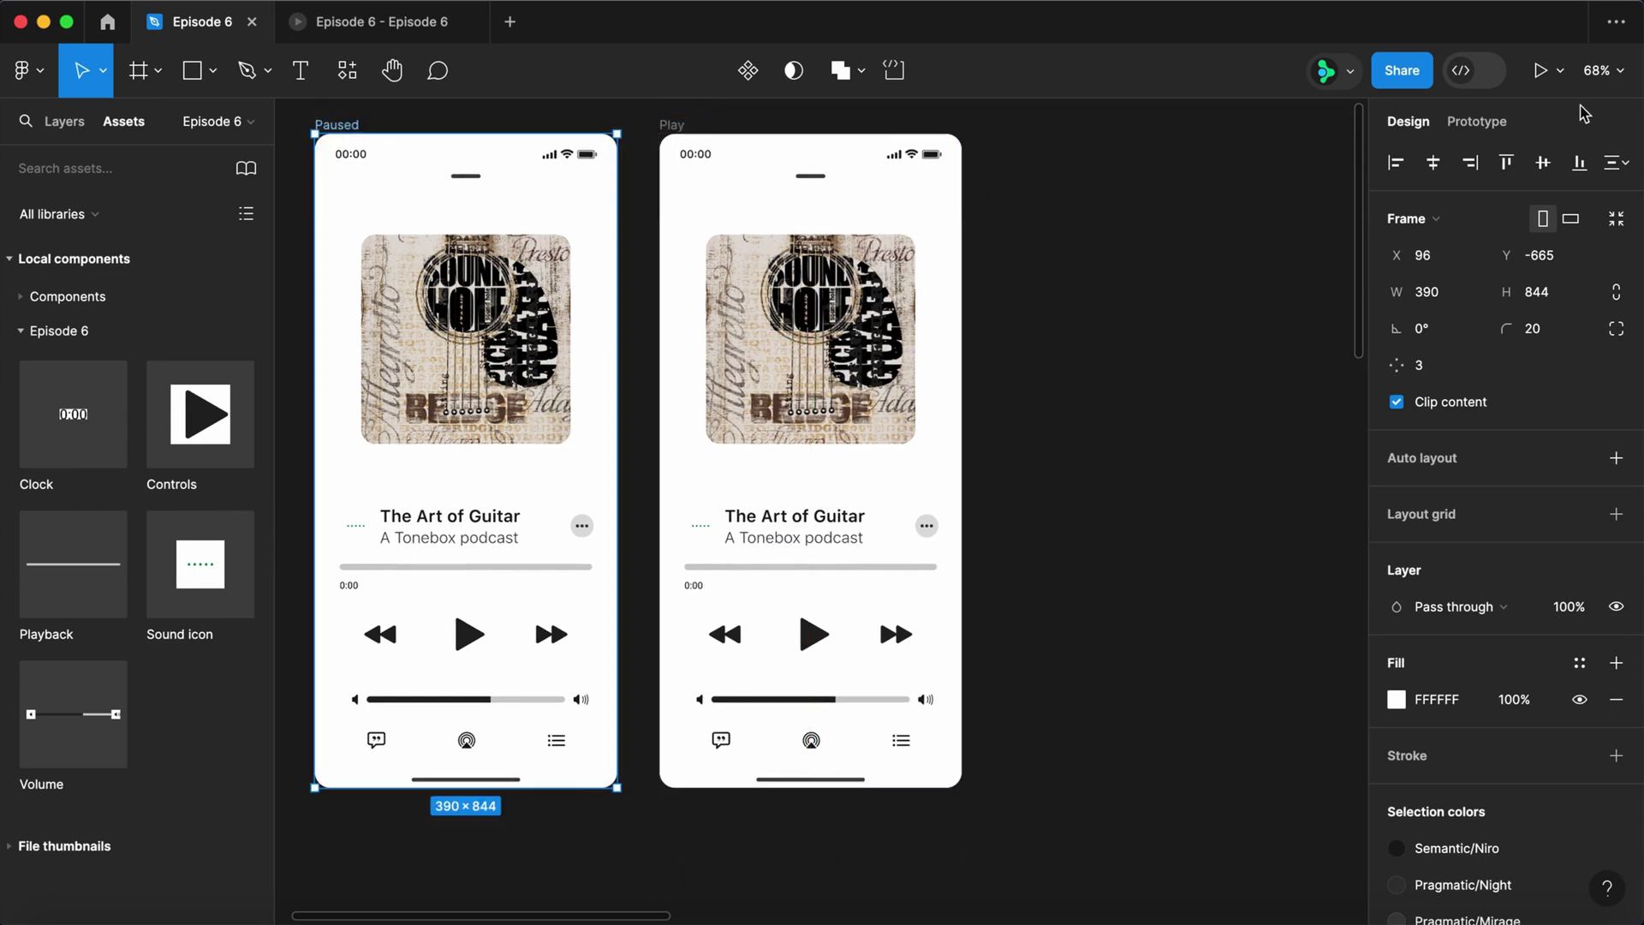
key("shift+e")
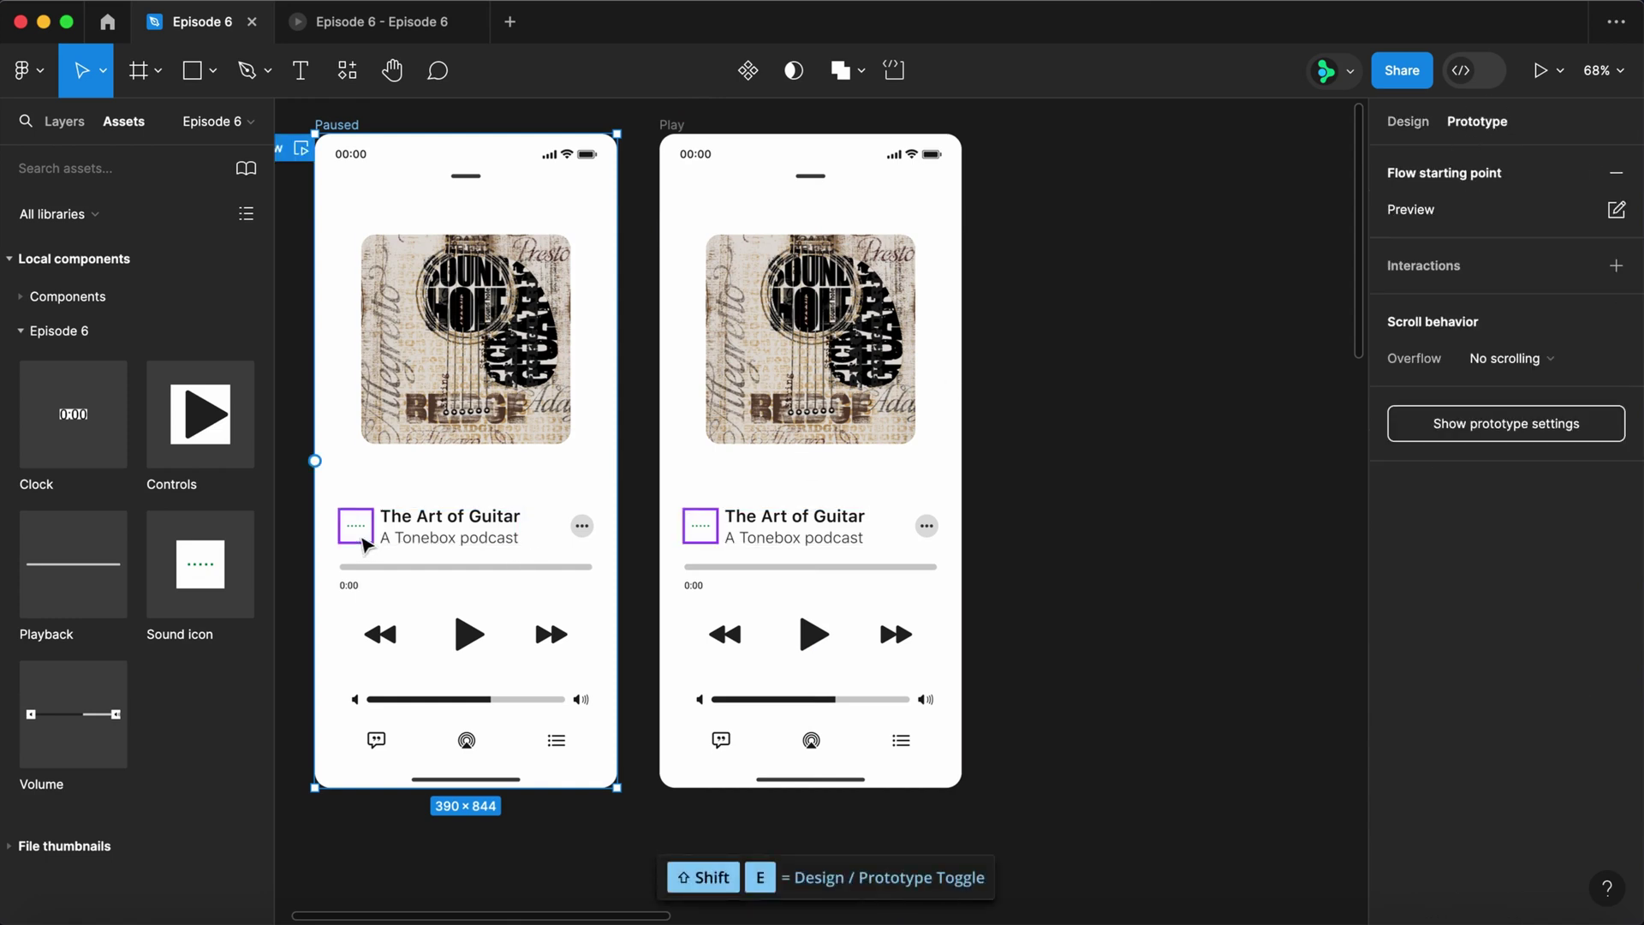
left_click(353, 526)
left_click(1617, 246)
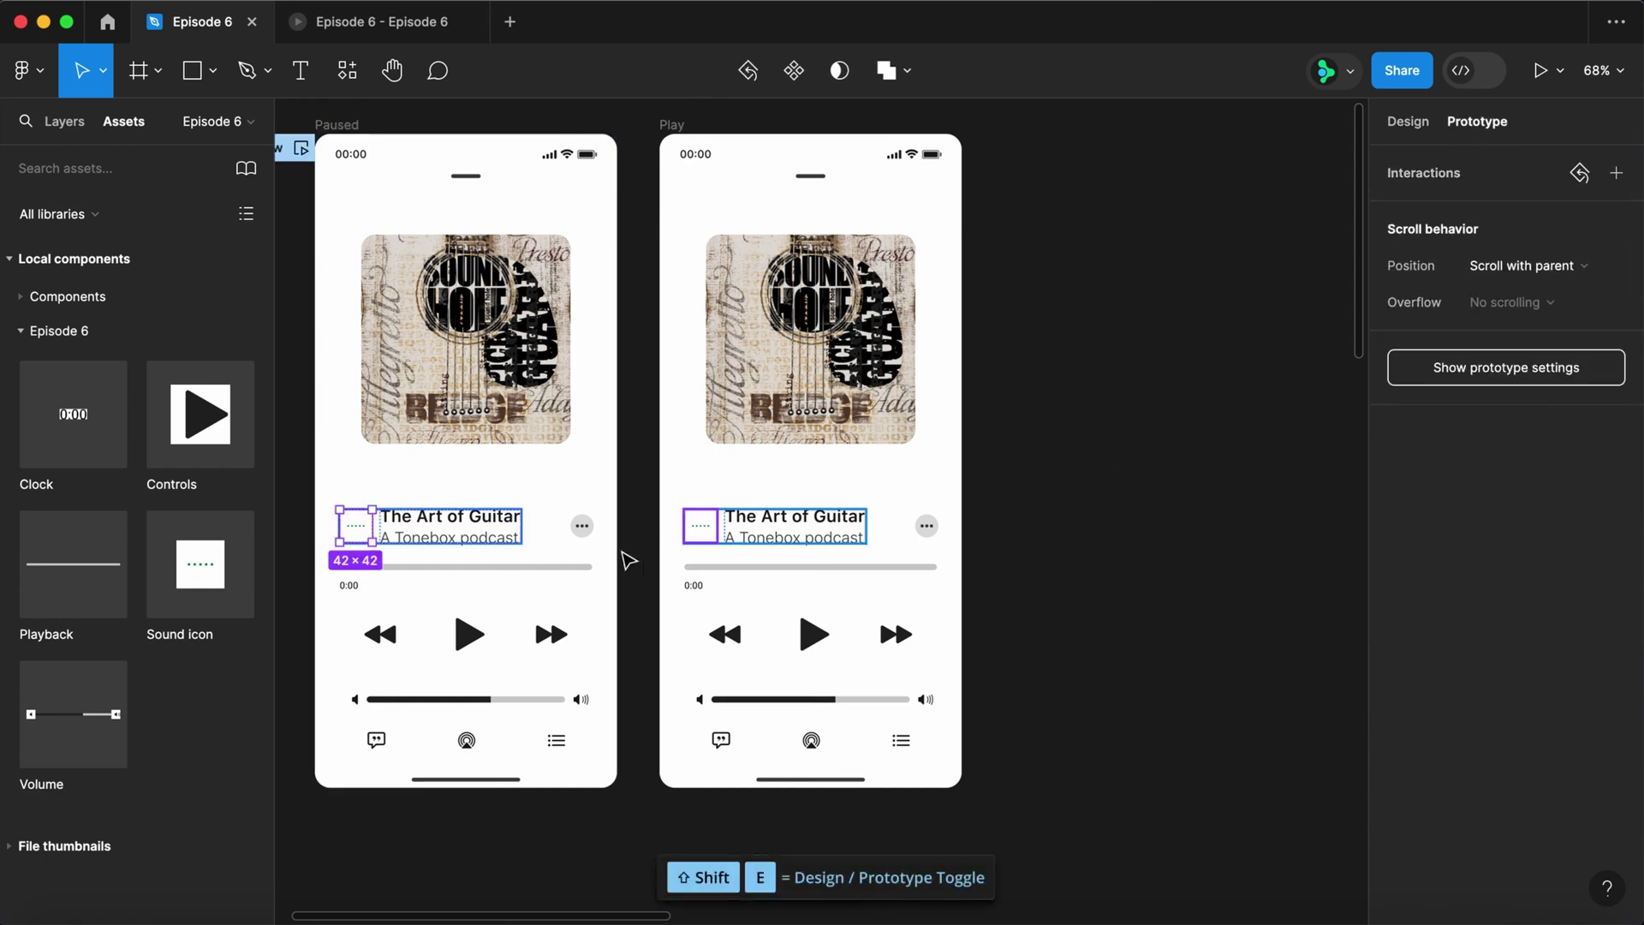
left_click(584, 568)
left_click(1616, 246)
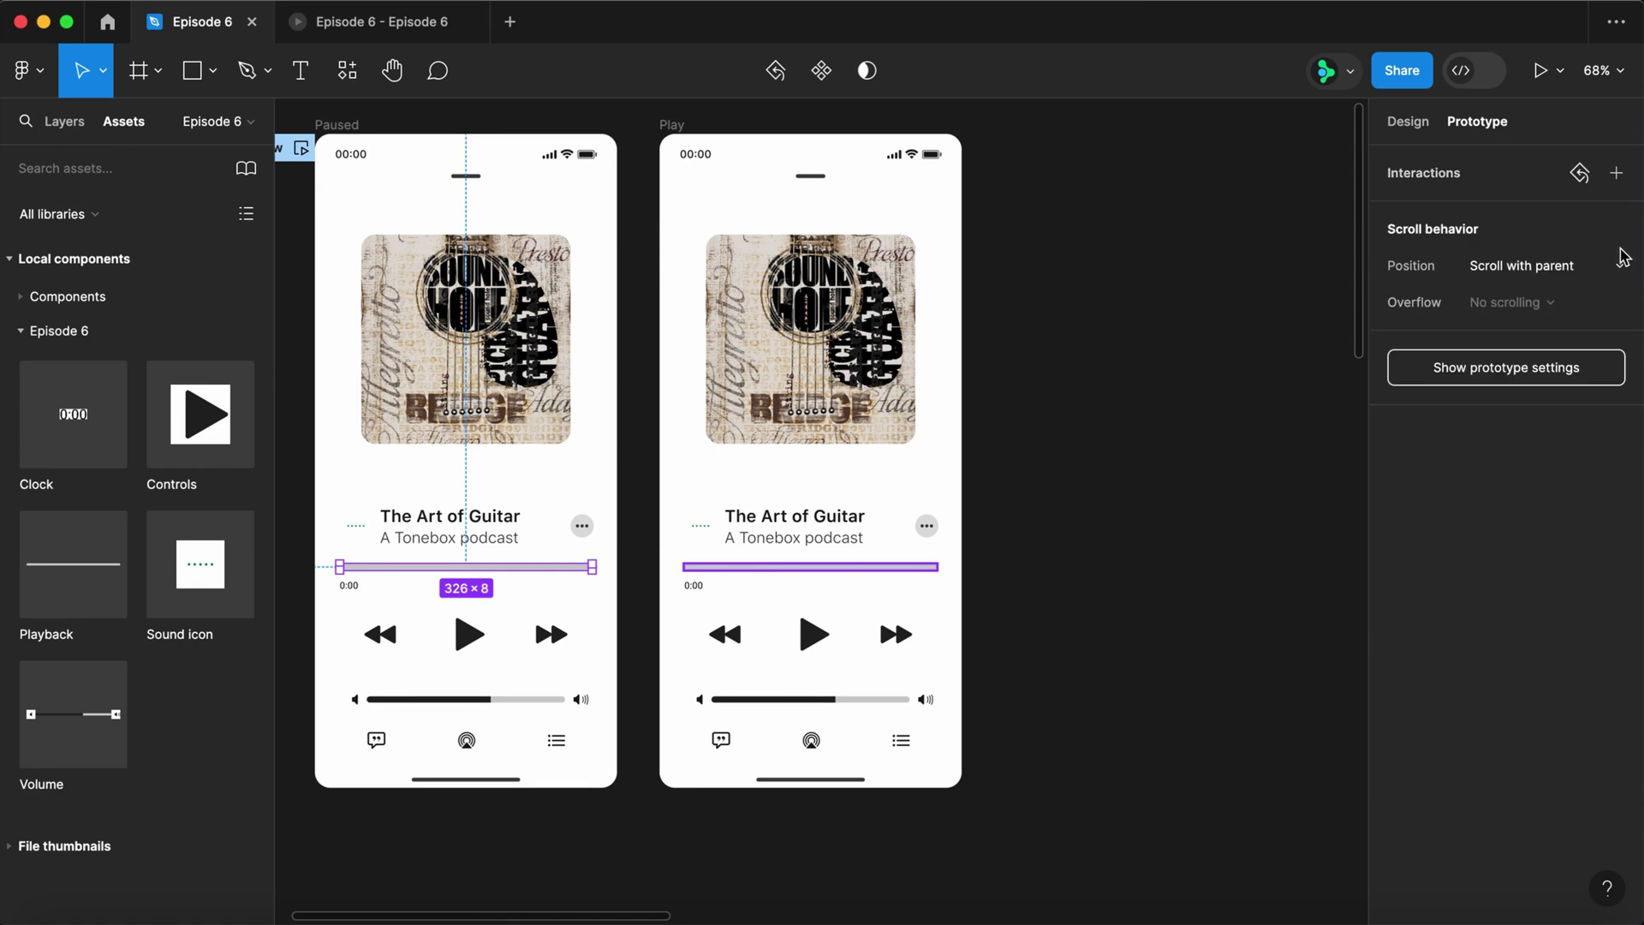
left_click(351, 588)
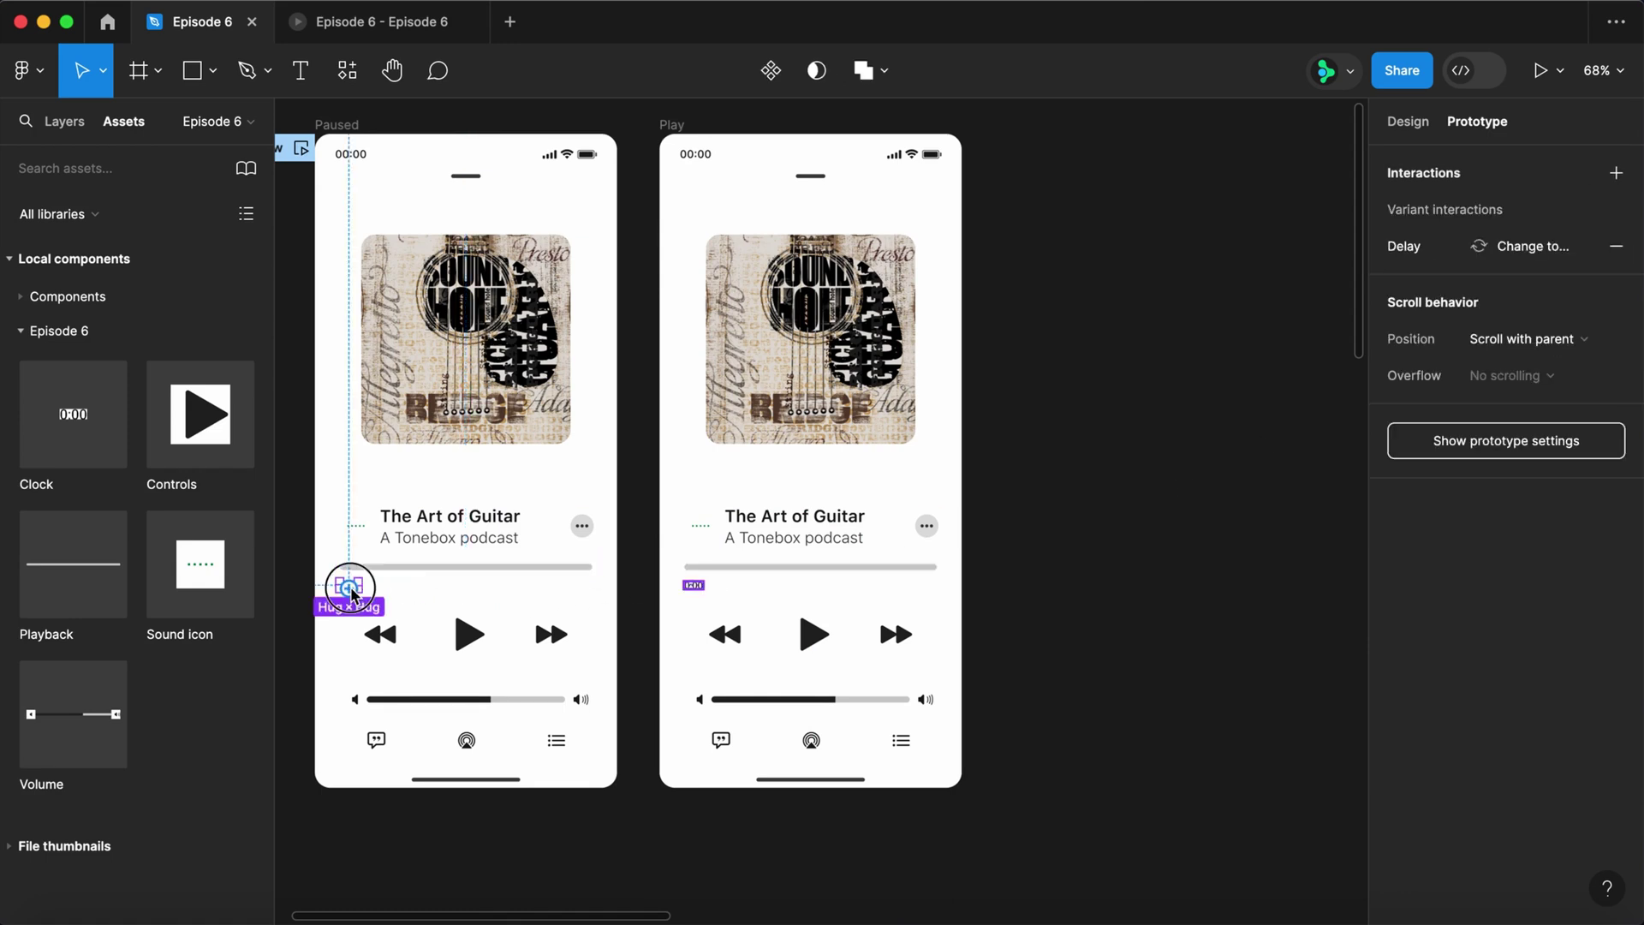
left_click(1619, 249)
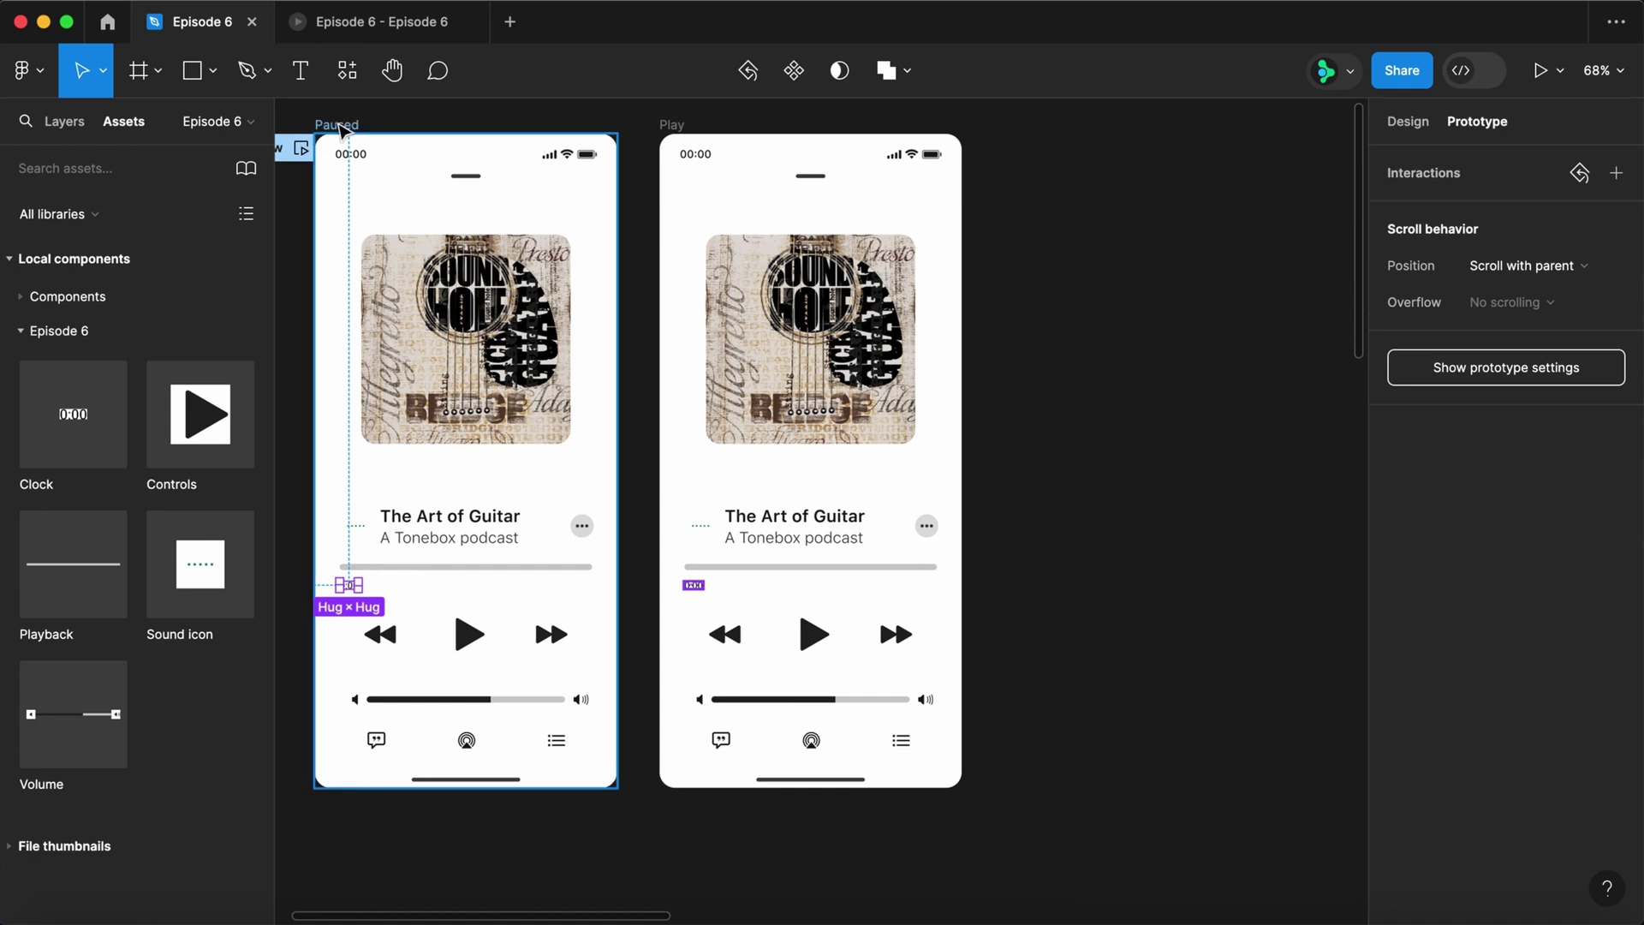
- Duplicate Paused again to the right of Play and name it Finished
left_click_drag(340, 127, 1030, 125)
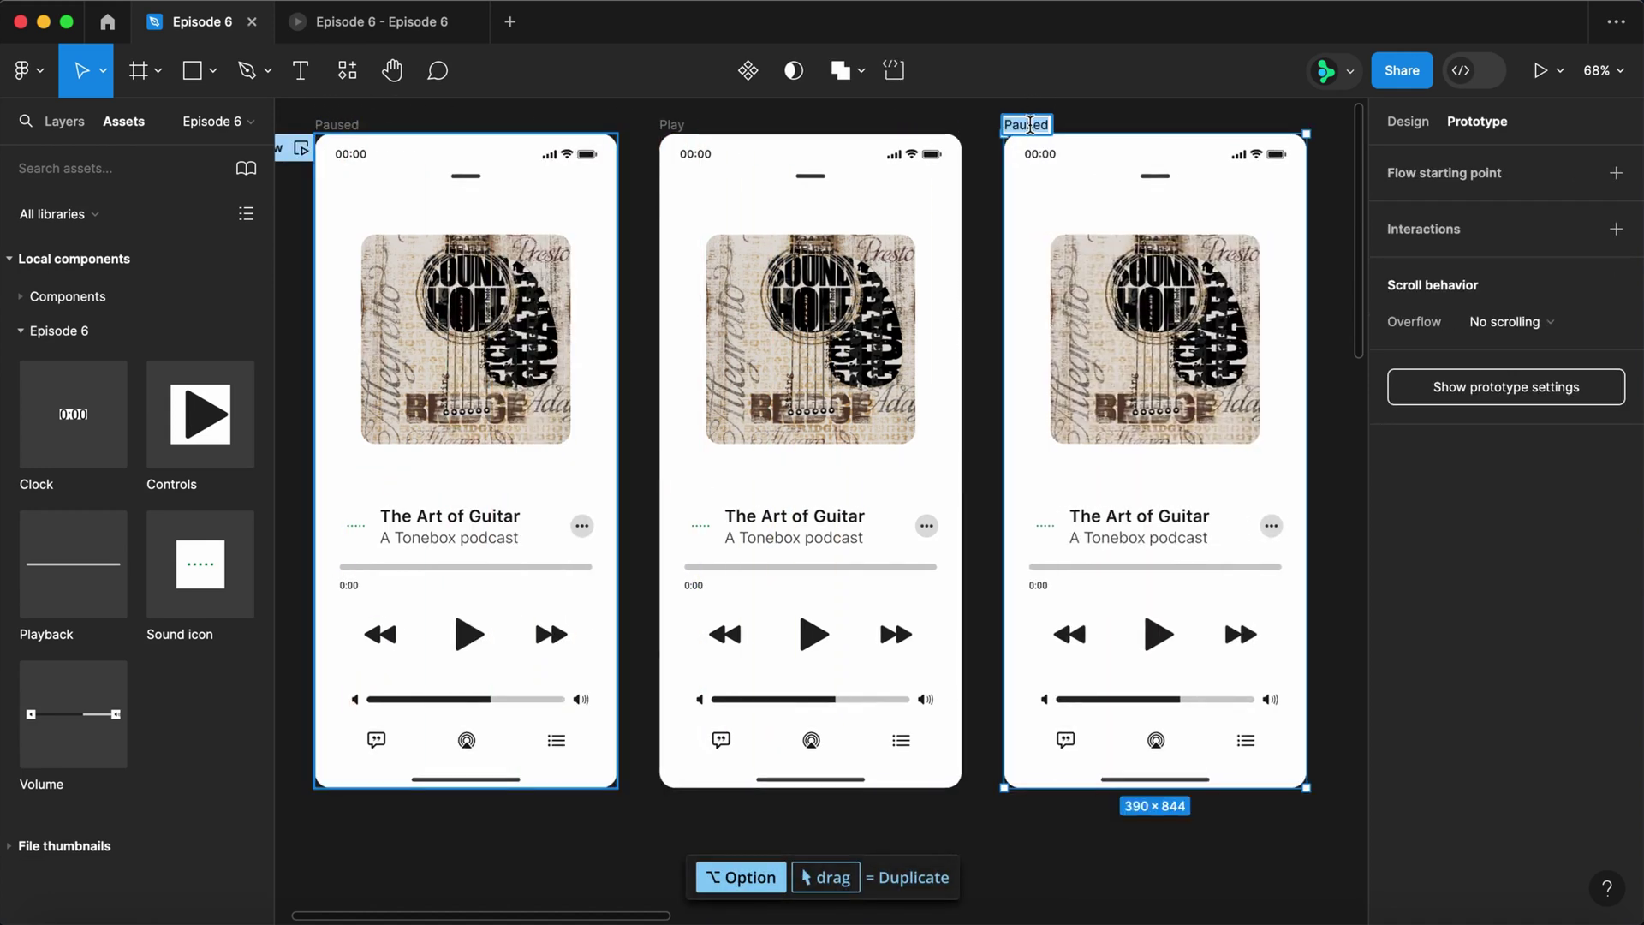
type("Finish")
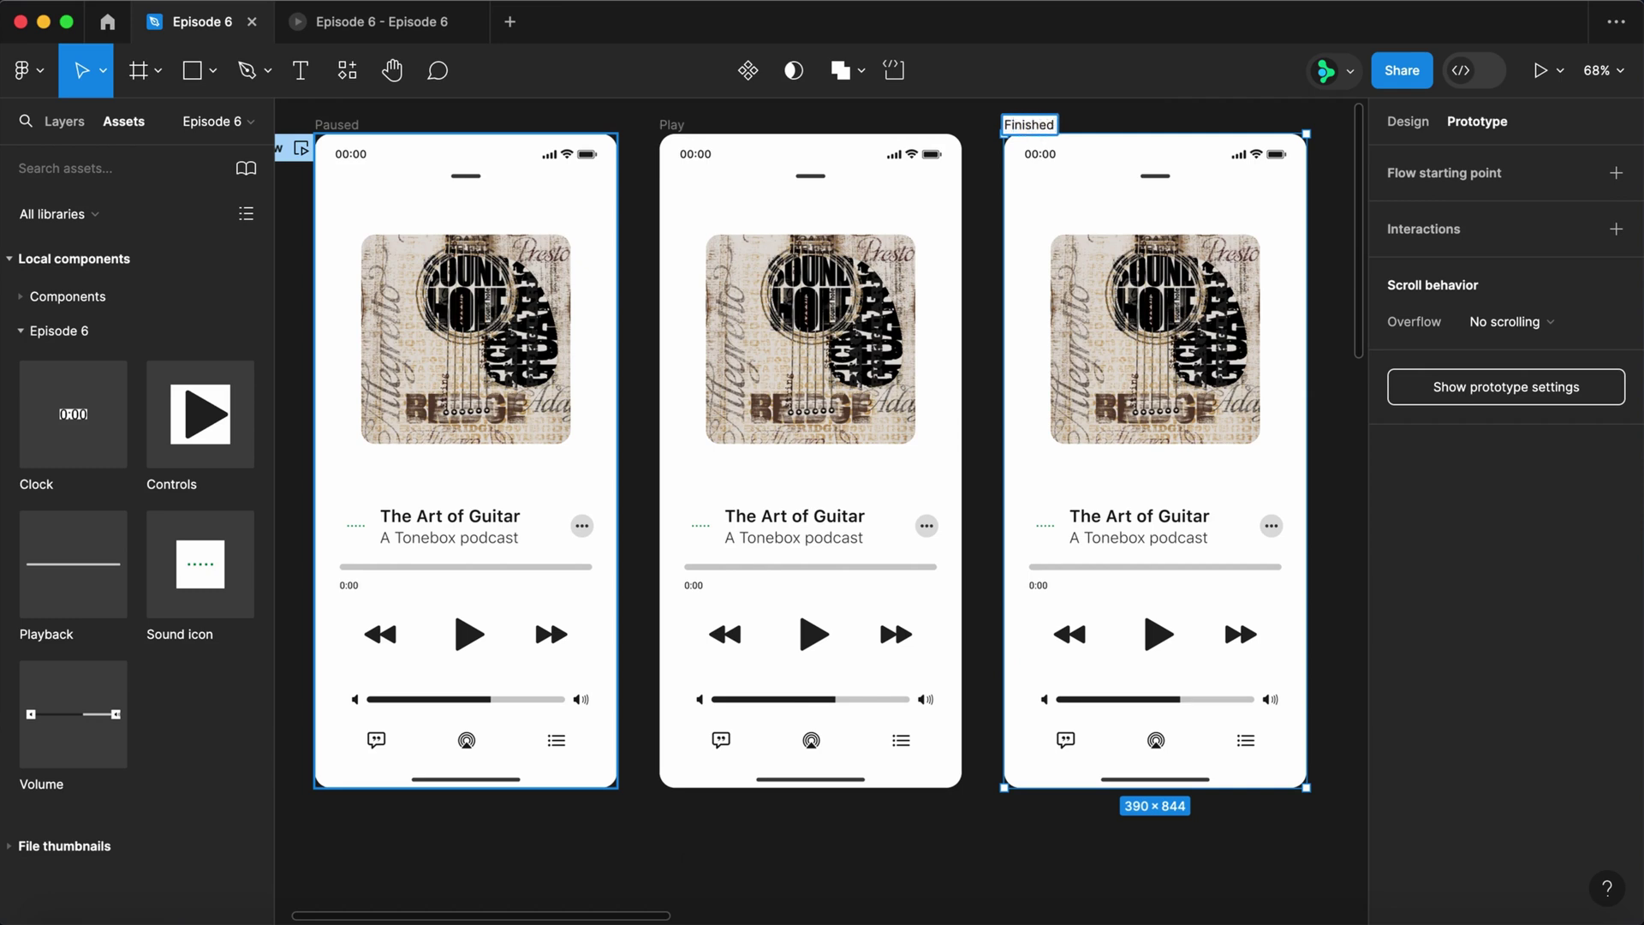
key("Return")
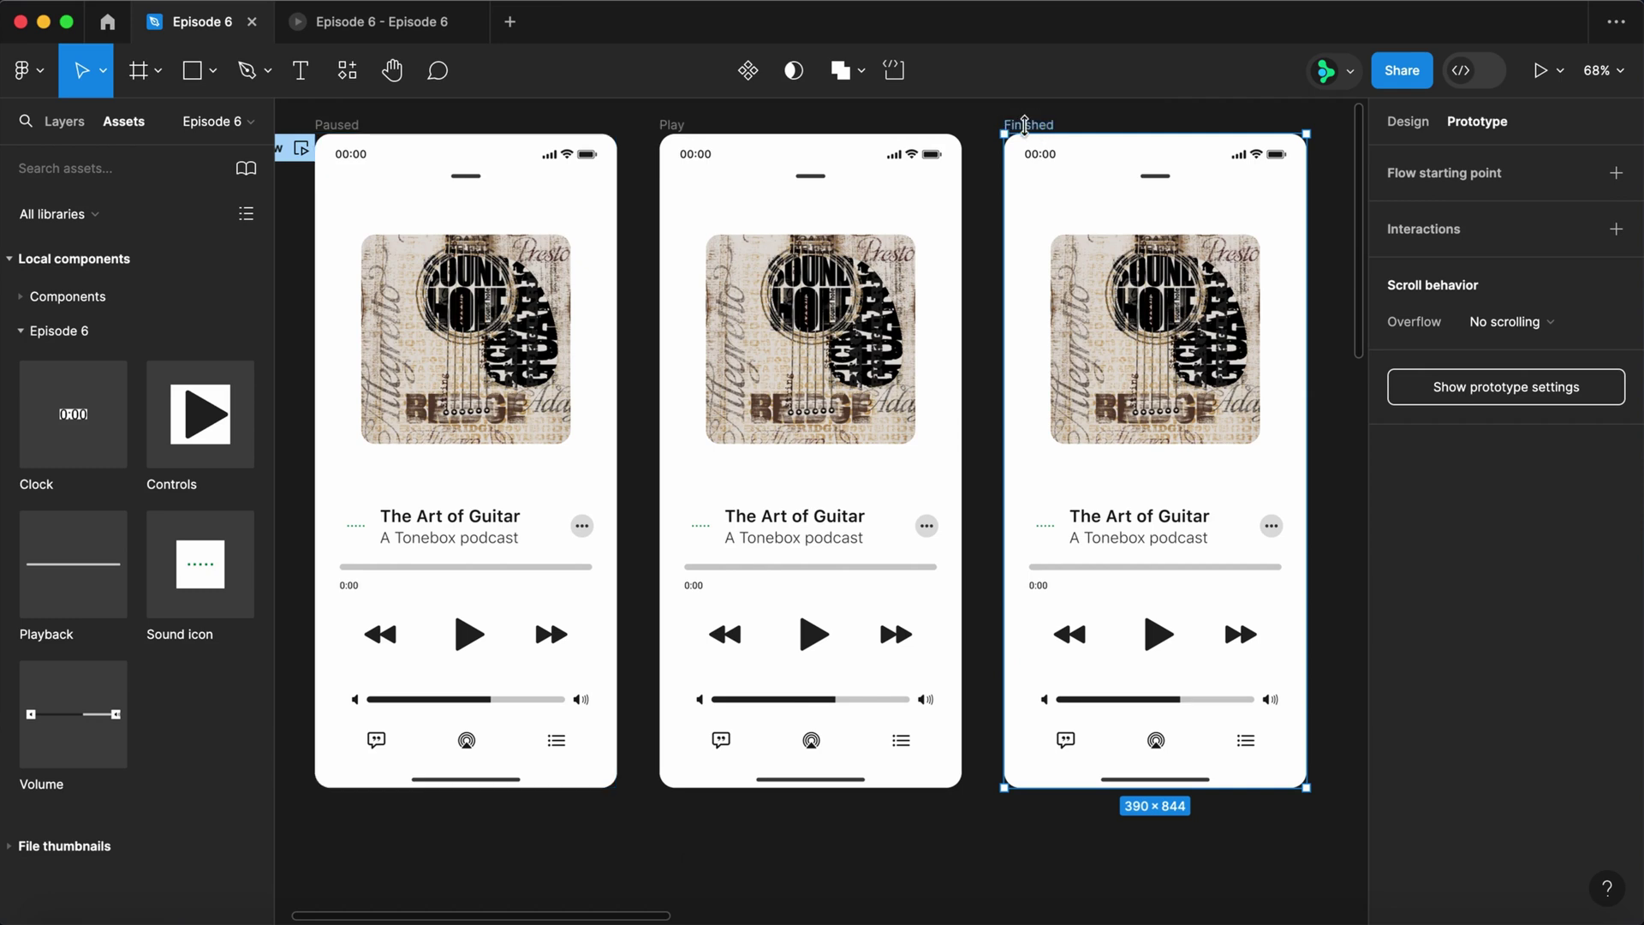
- Switch the Play screen's button variant to Pause
double_click(808, 633)
key("shift+e")
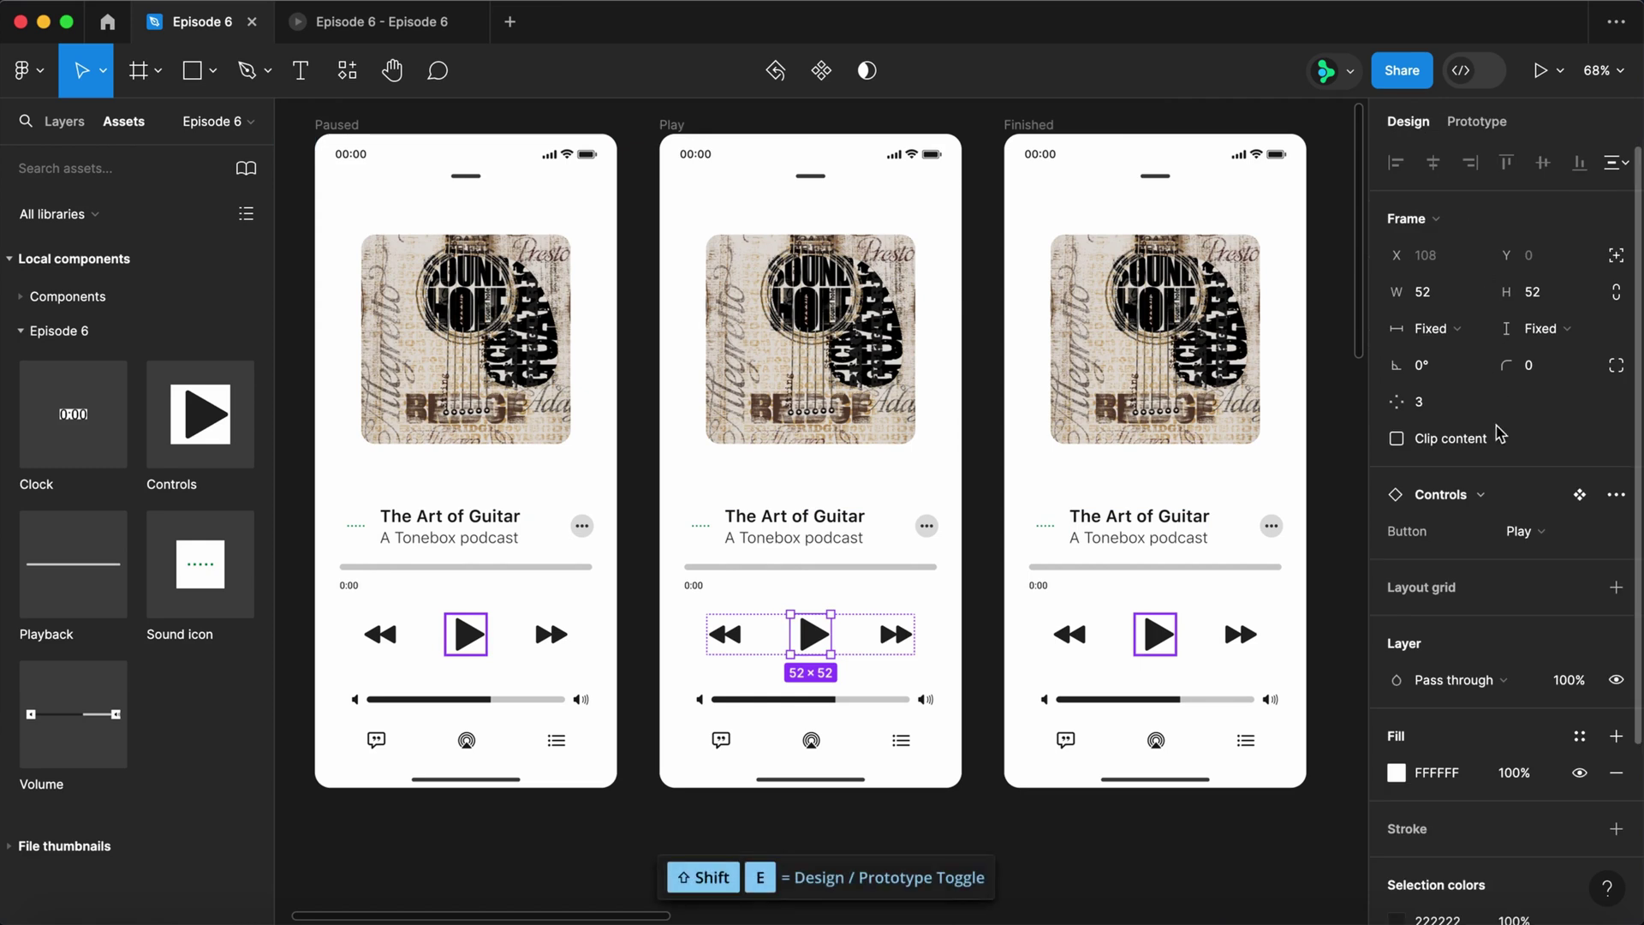
left_click(1531, 533)
left_click(1498, 503)
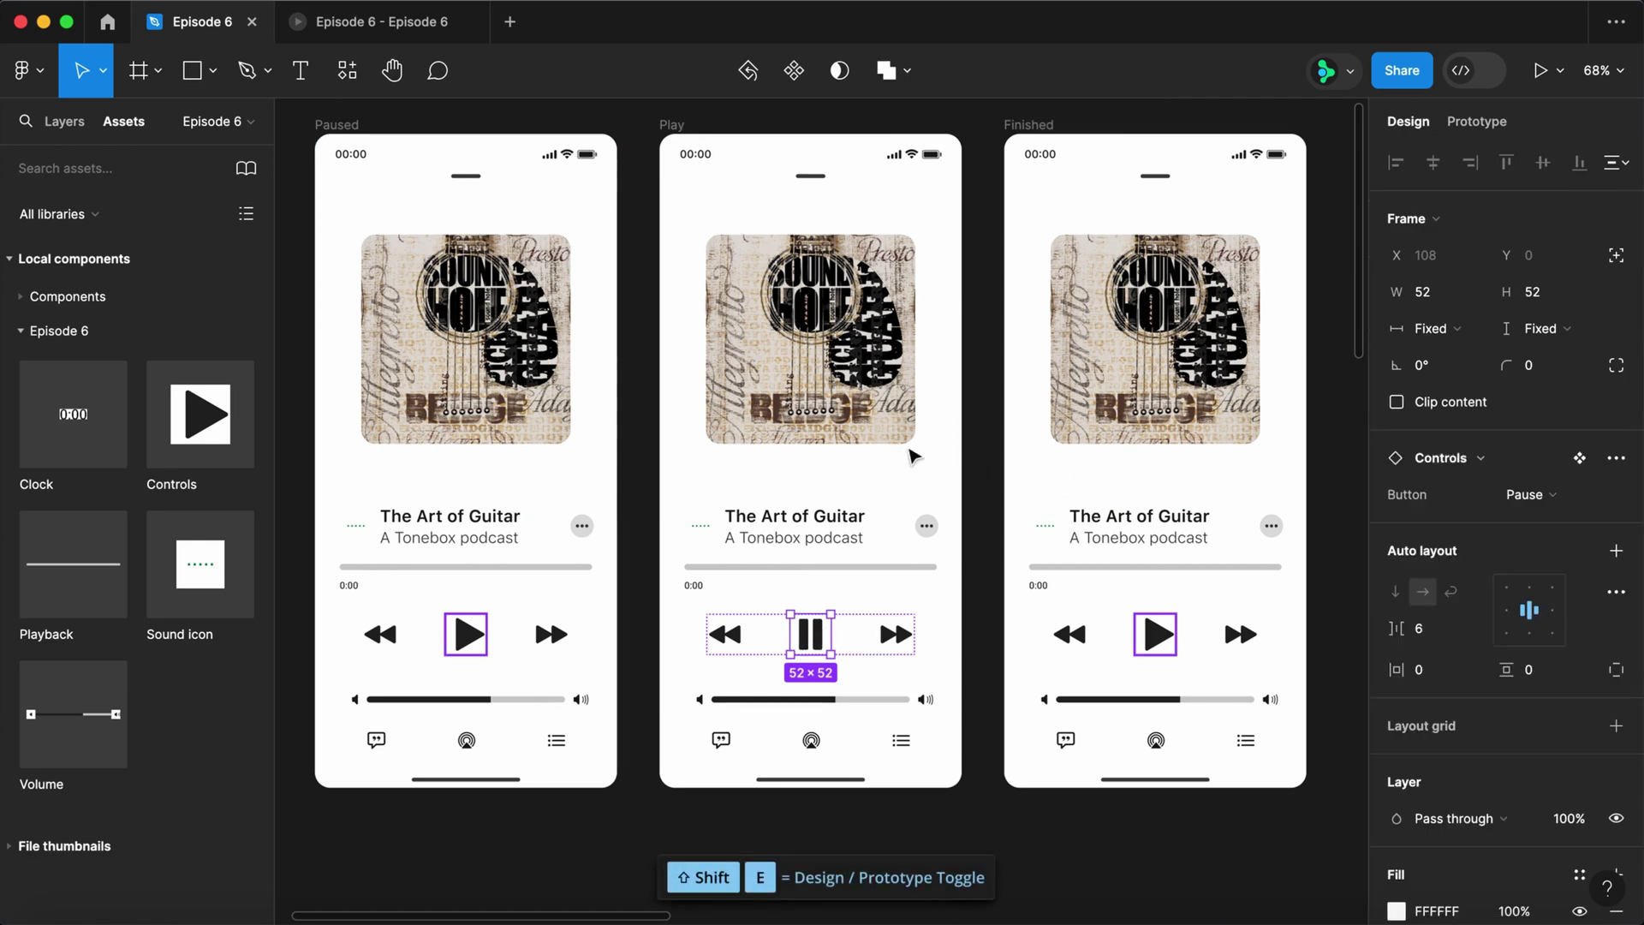
- Scale the Play screen's album art proportionally to 330 width
left_click(853, 398)
key("k")
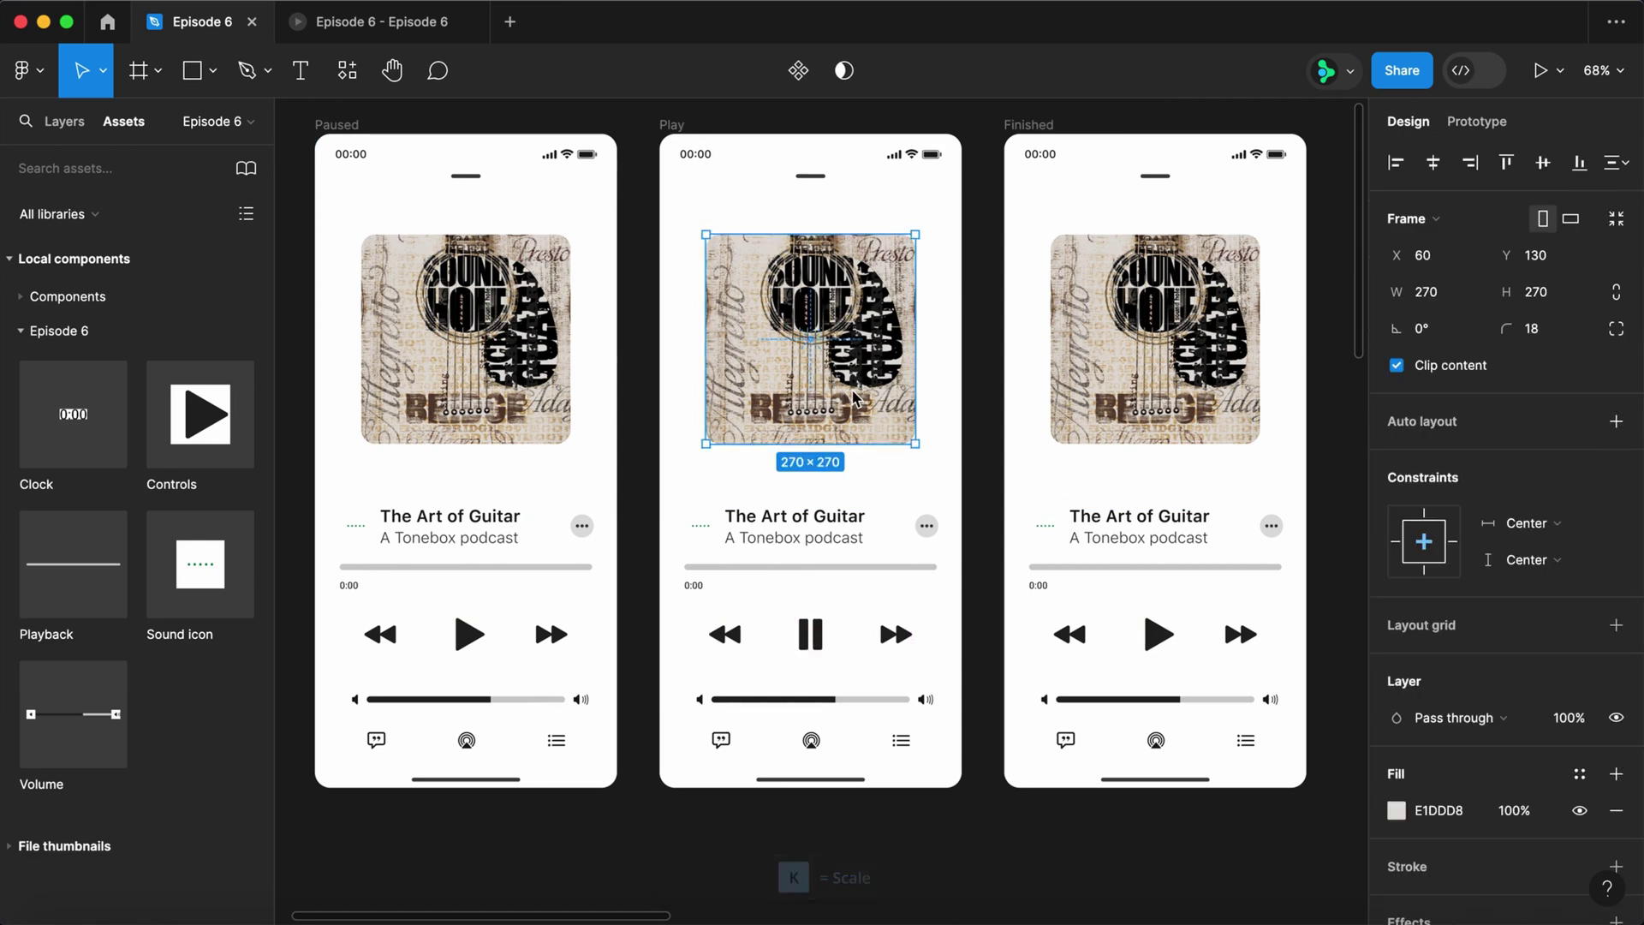
left_click(1432, 505)
type("3")
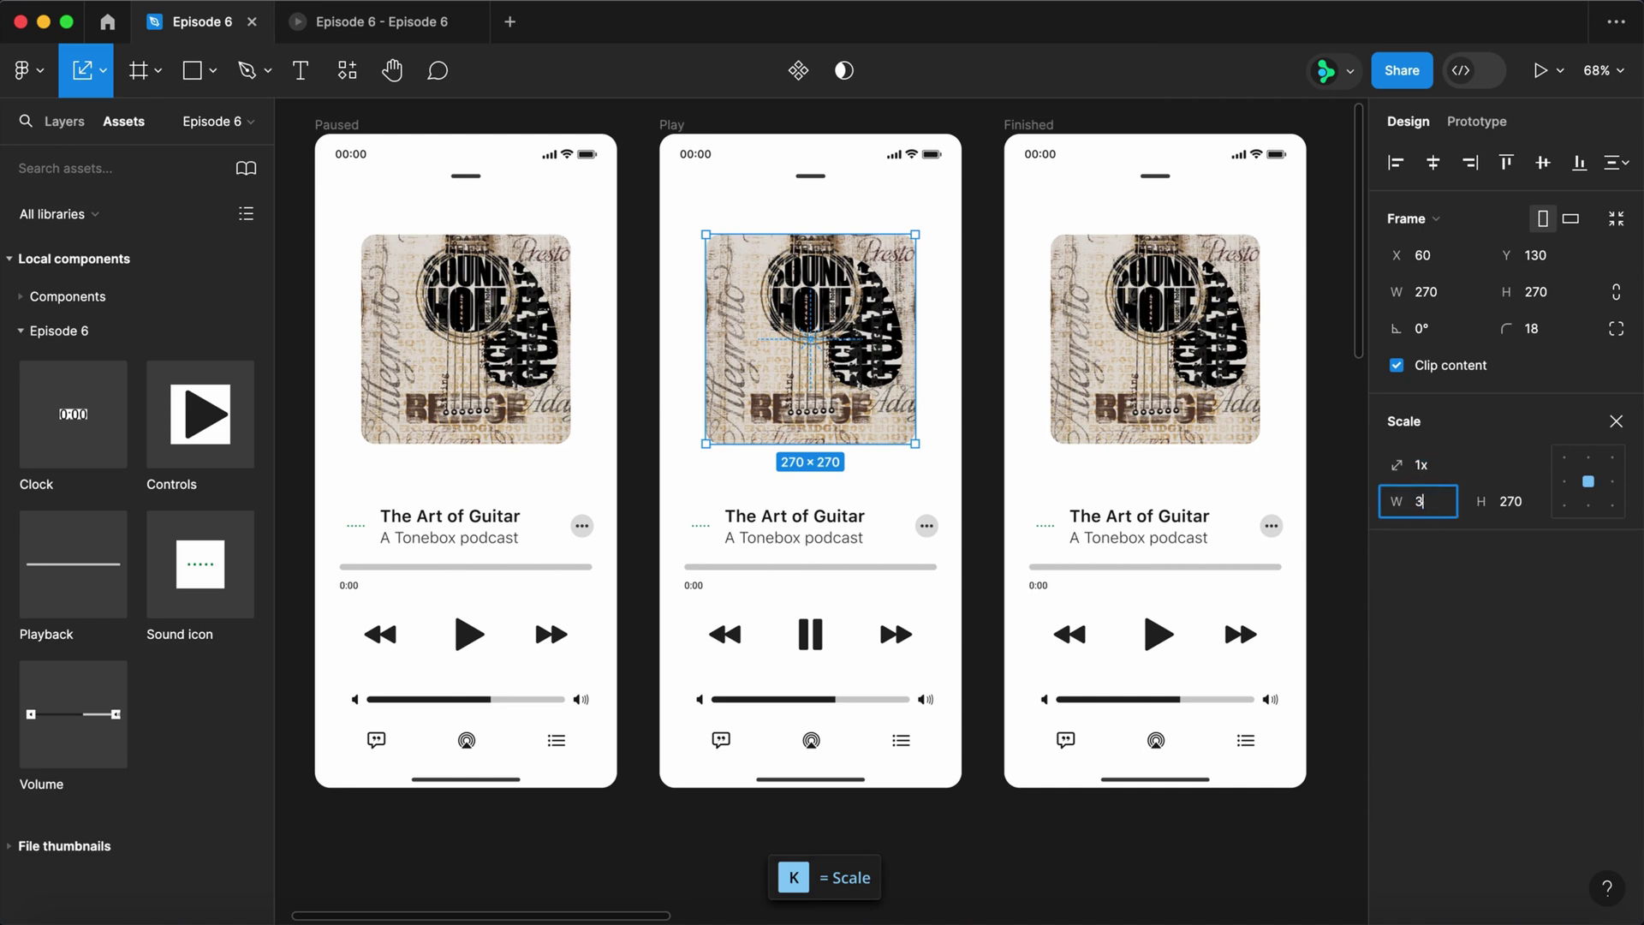
type("30")
key("Return")
- Give the album art a drop shadow with Y 10, blur 20 and 50% opacity
scroll(1541, 754, "down", 1)
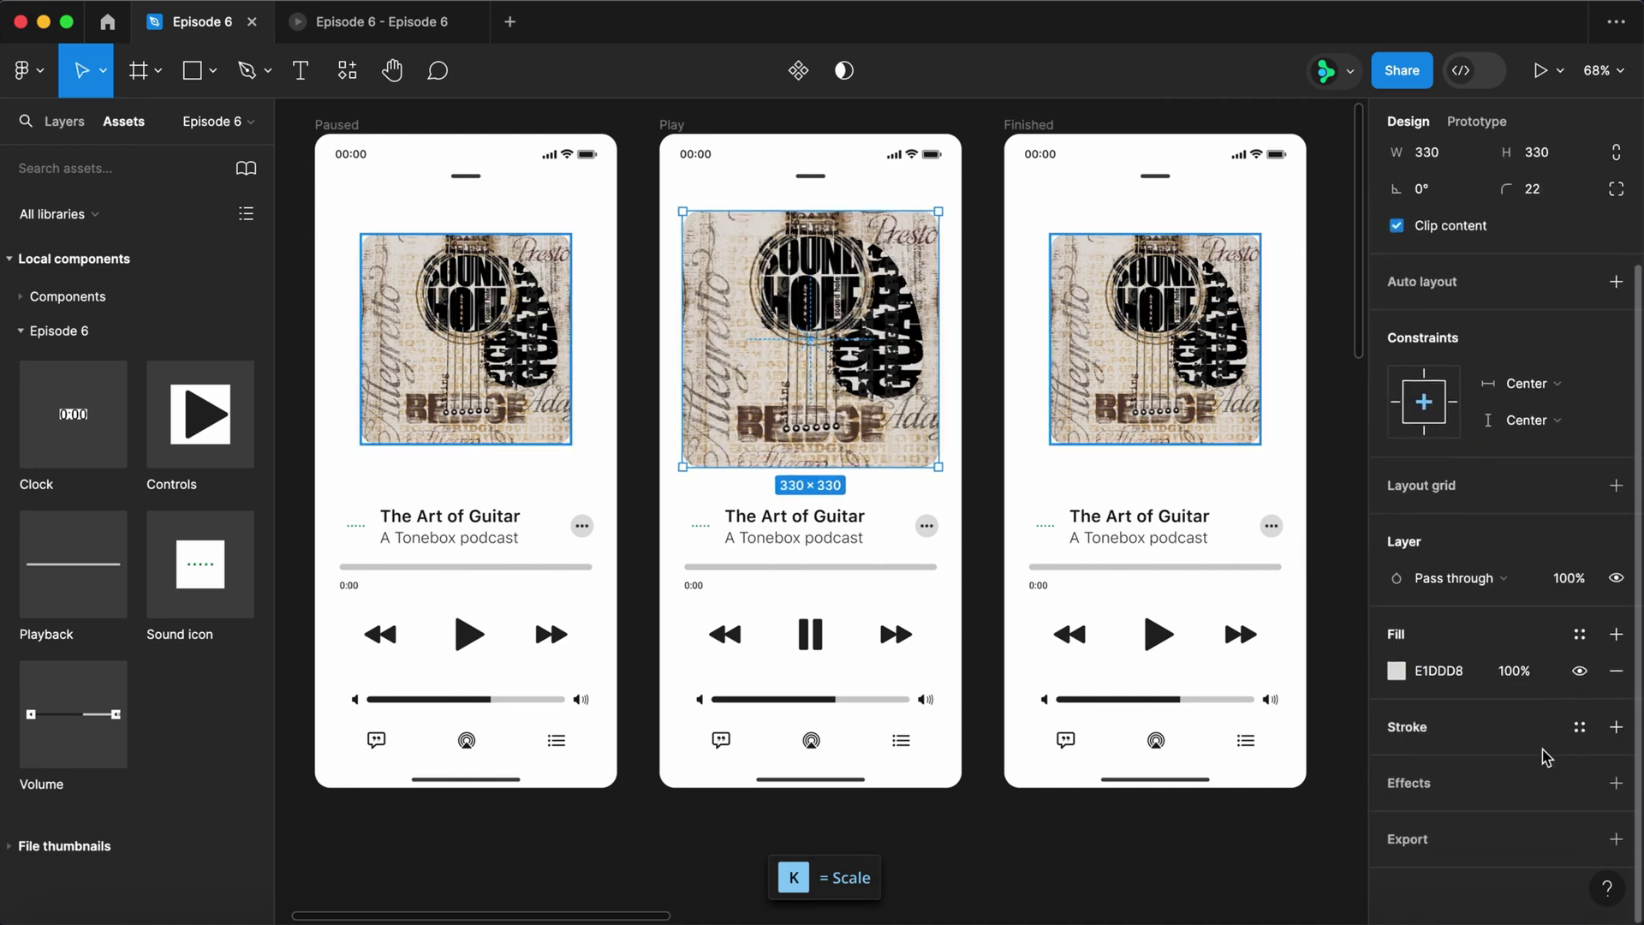
left_click(1616, 784)
left_click(1396, 820)
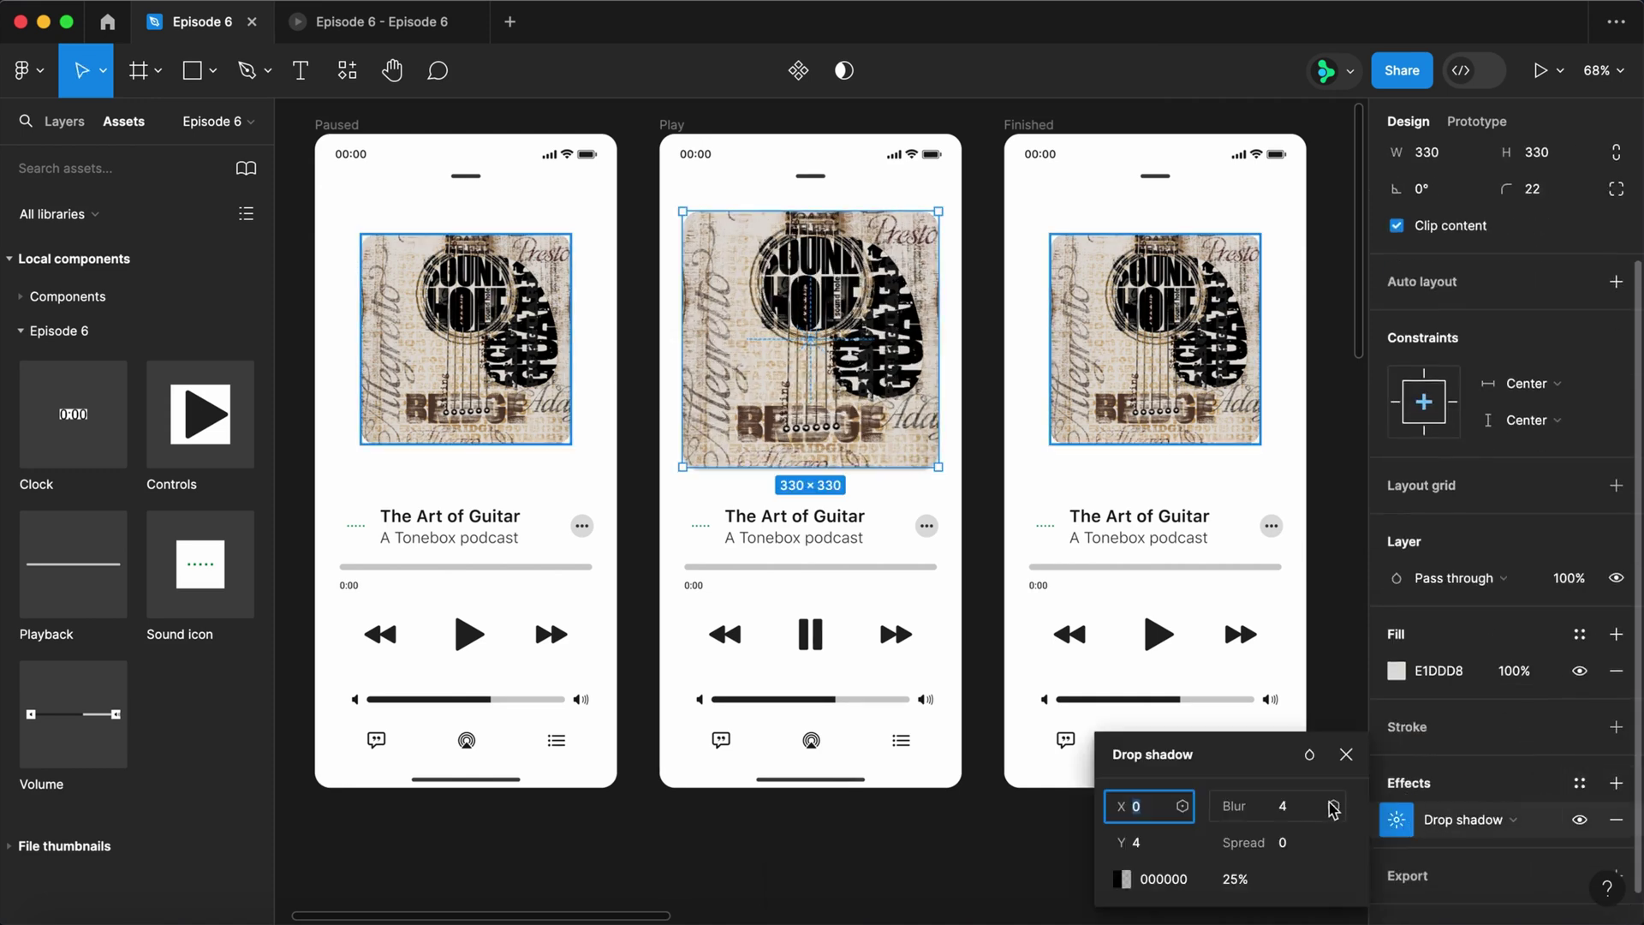
left_click(1323, 810)
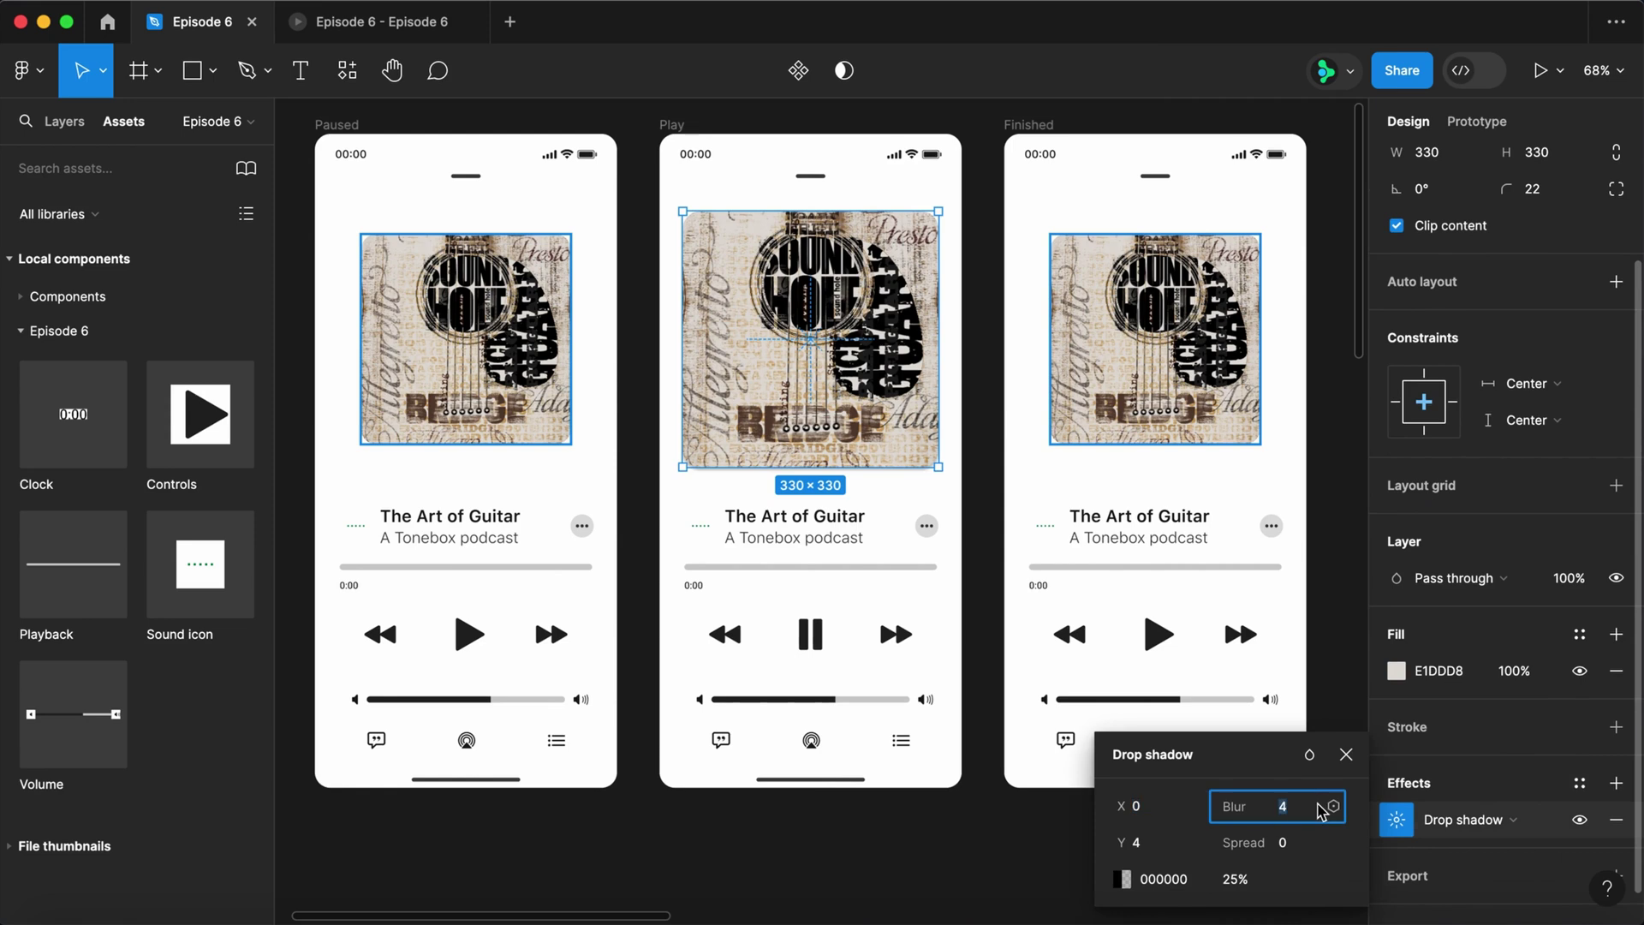
left_click(1157, 853)
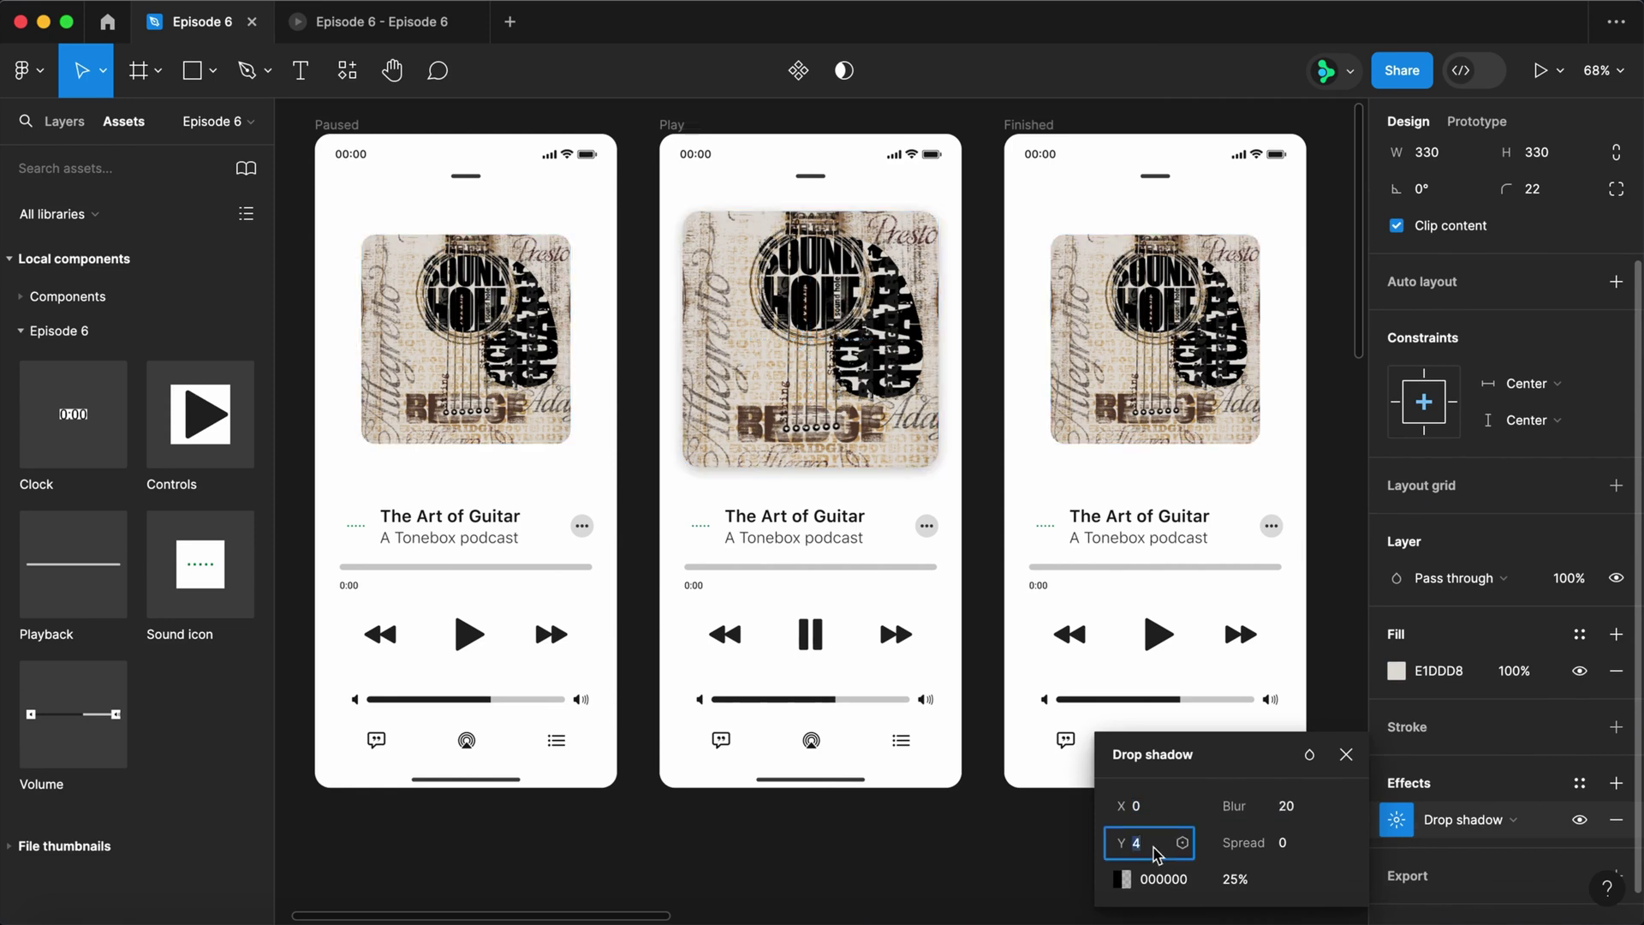
left_click(1264, 888)
type("50")
key("Return")
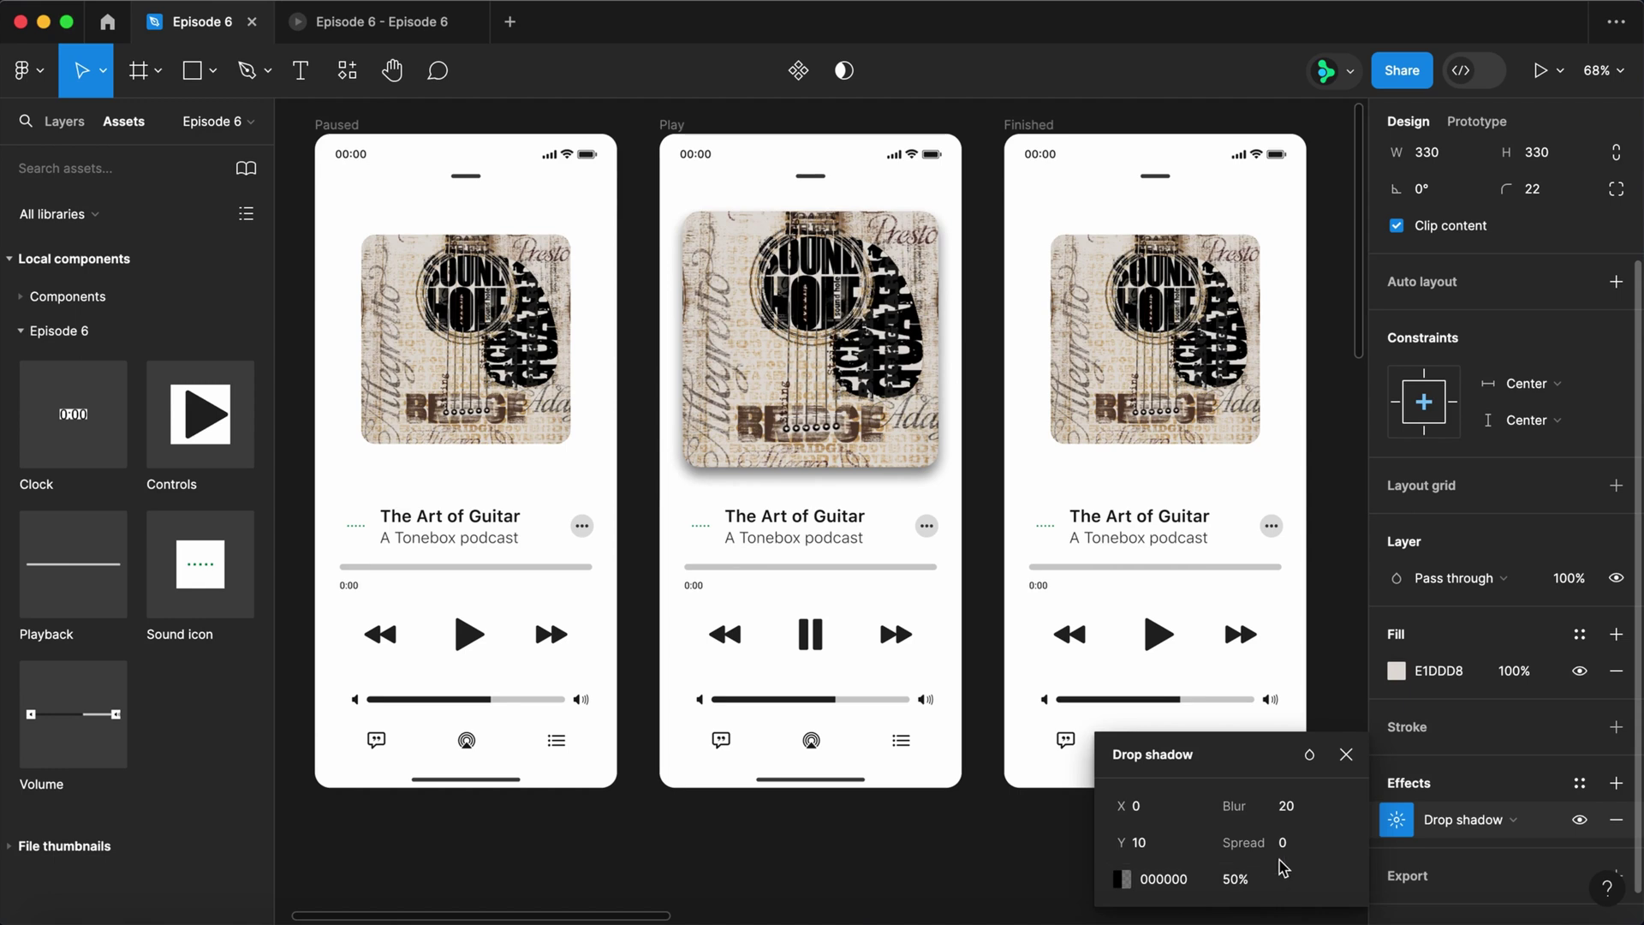
left_click(1346, 754)
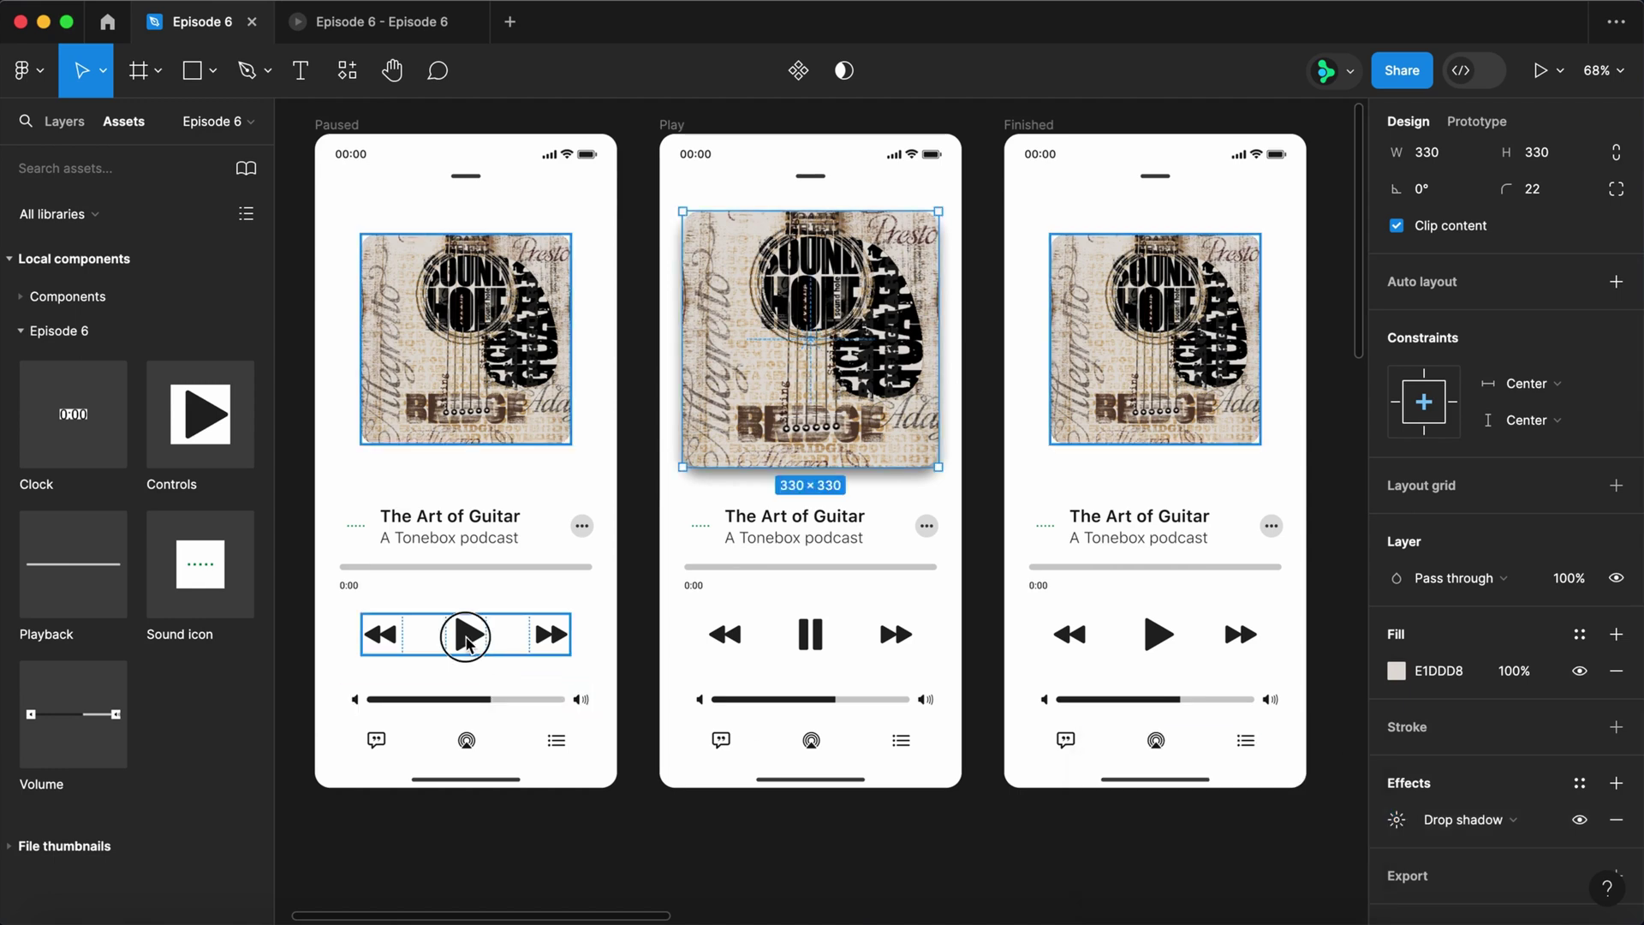
- Link the Paused screen's play button to Play on click with Smart animate
double_click(466, 638)
key("shift+e")
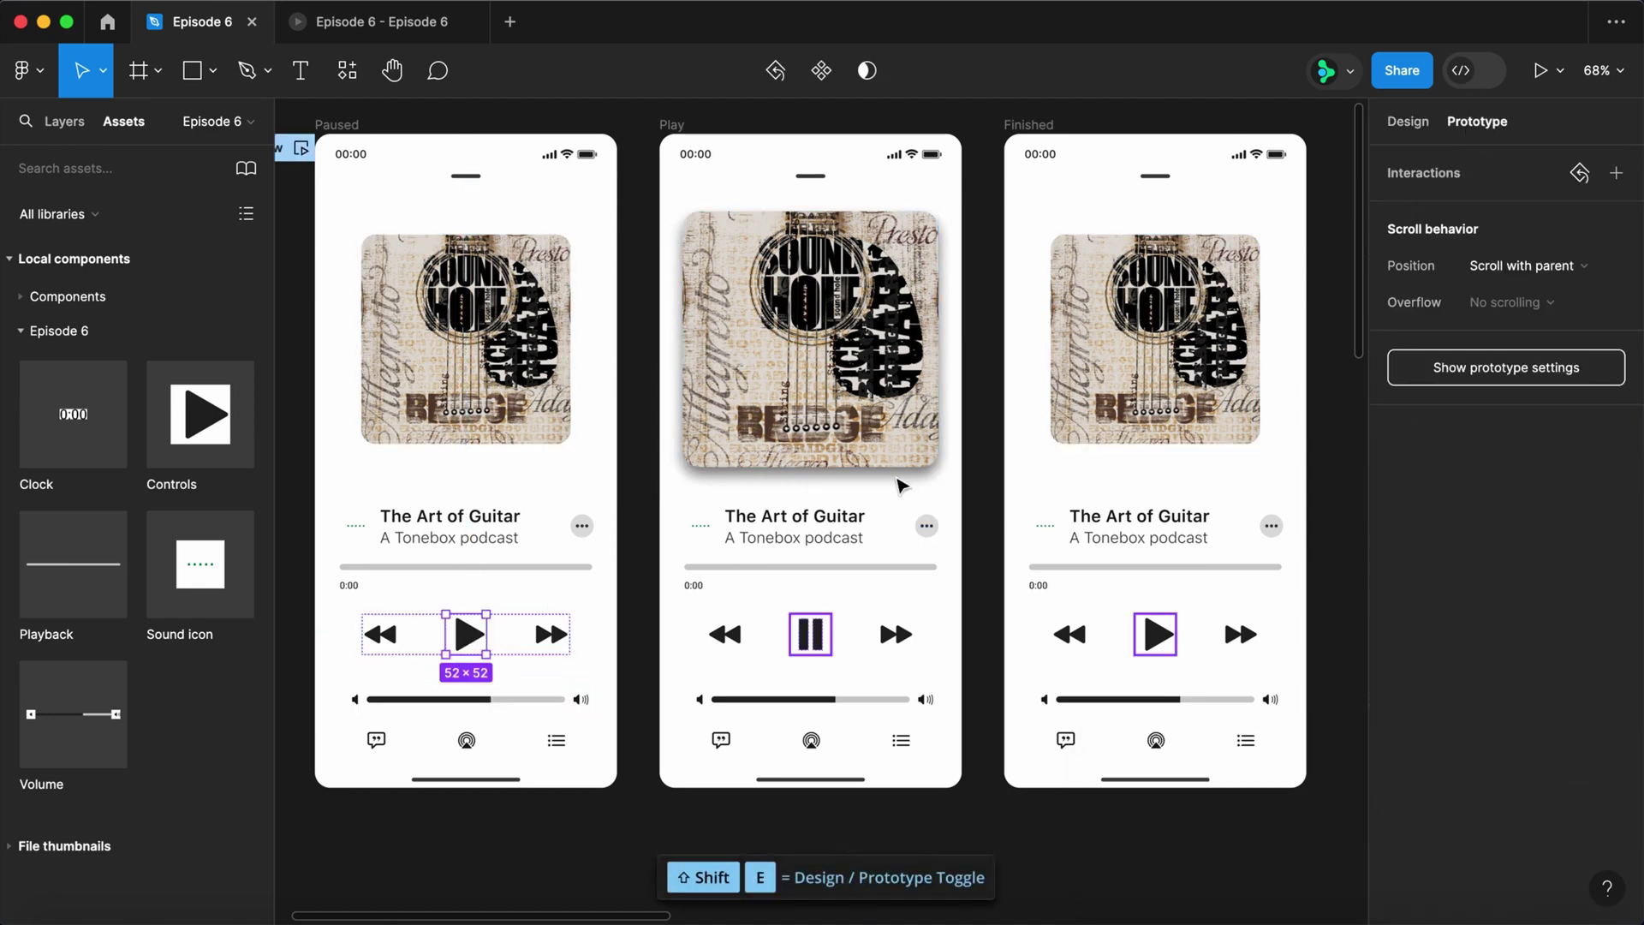
left_click_drag(486, 635, 752, 382)
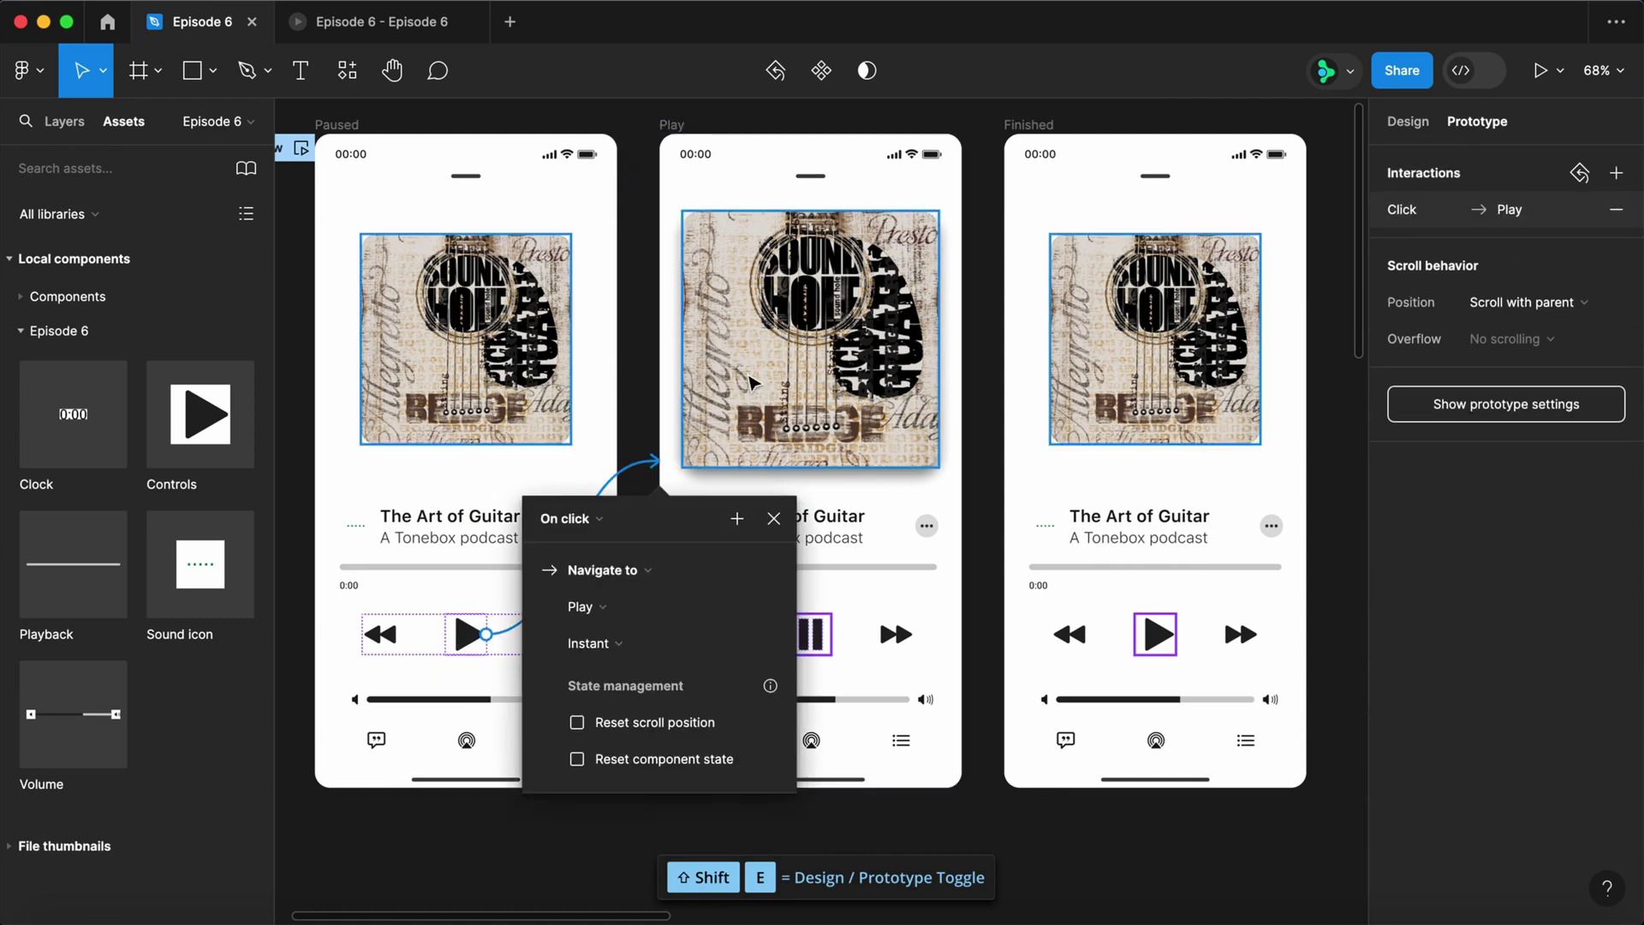
left_click(600, 645)
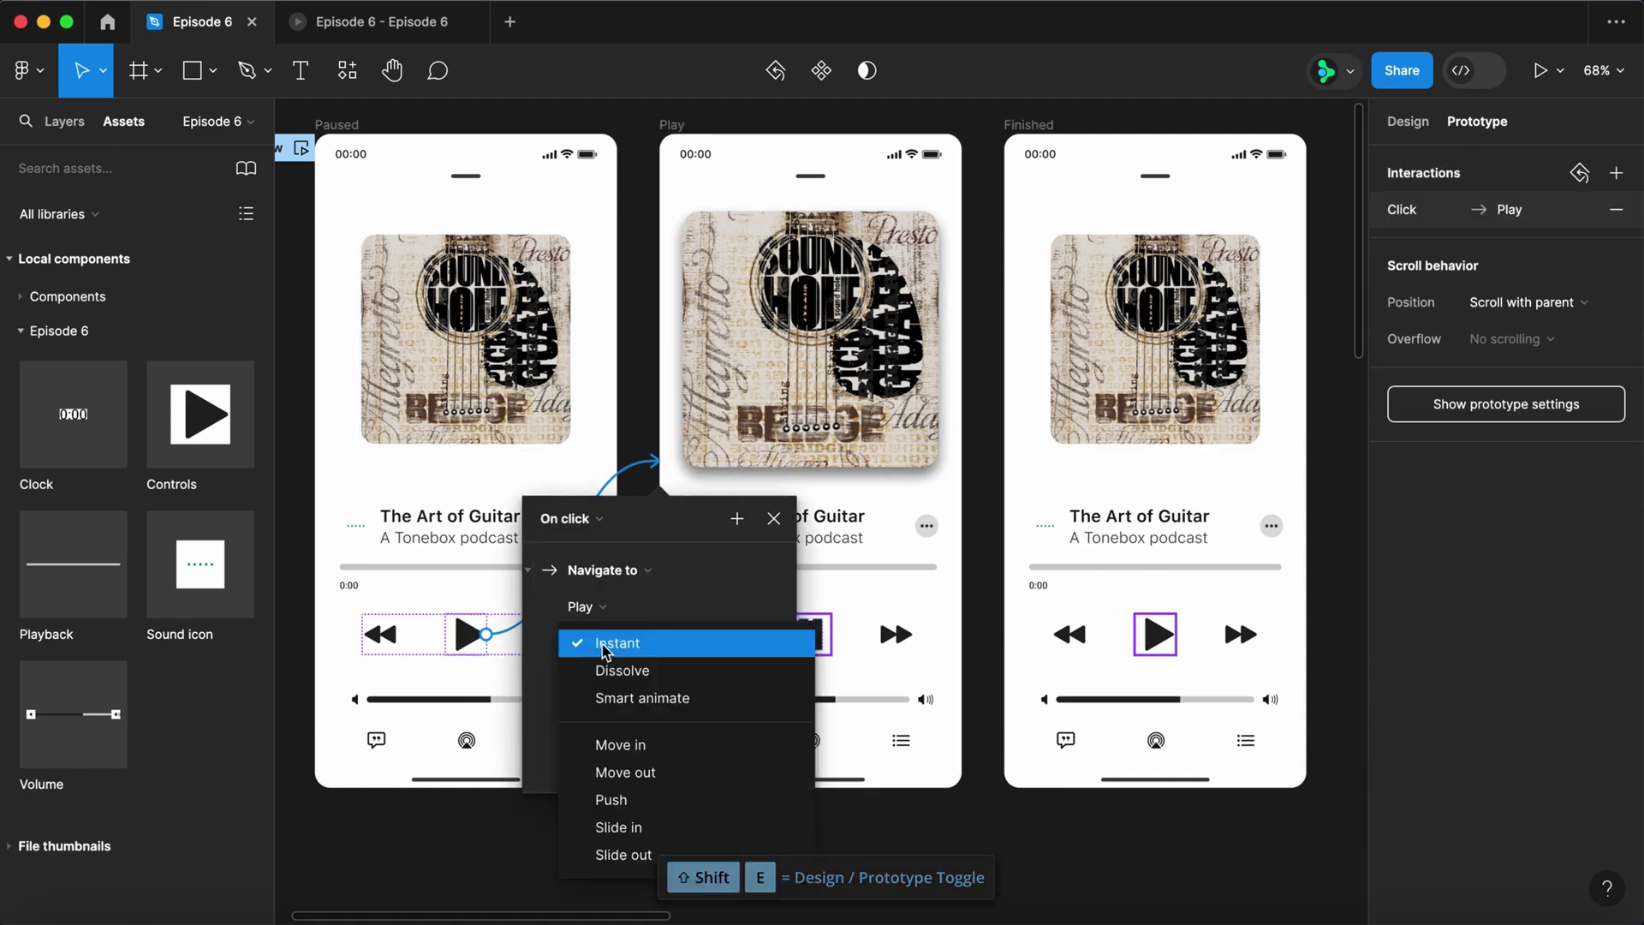
left_click(638, 700)
left_click(773, 518)
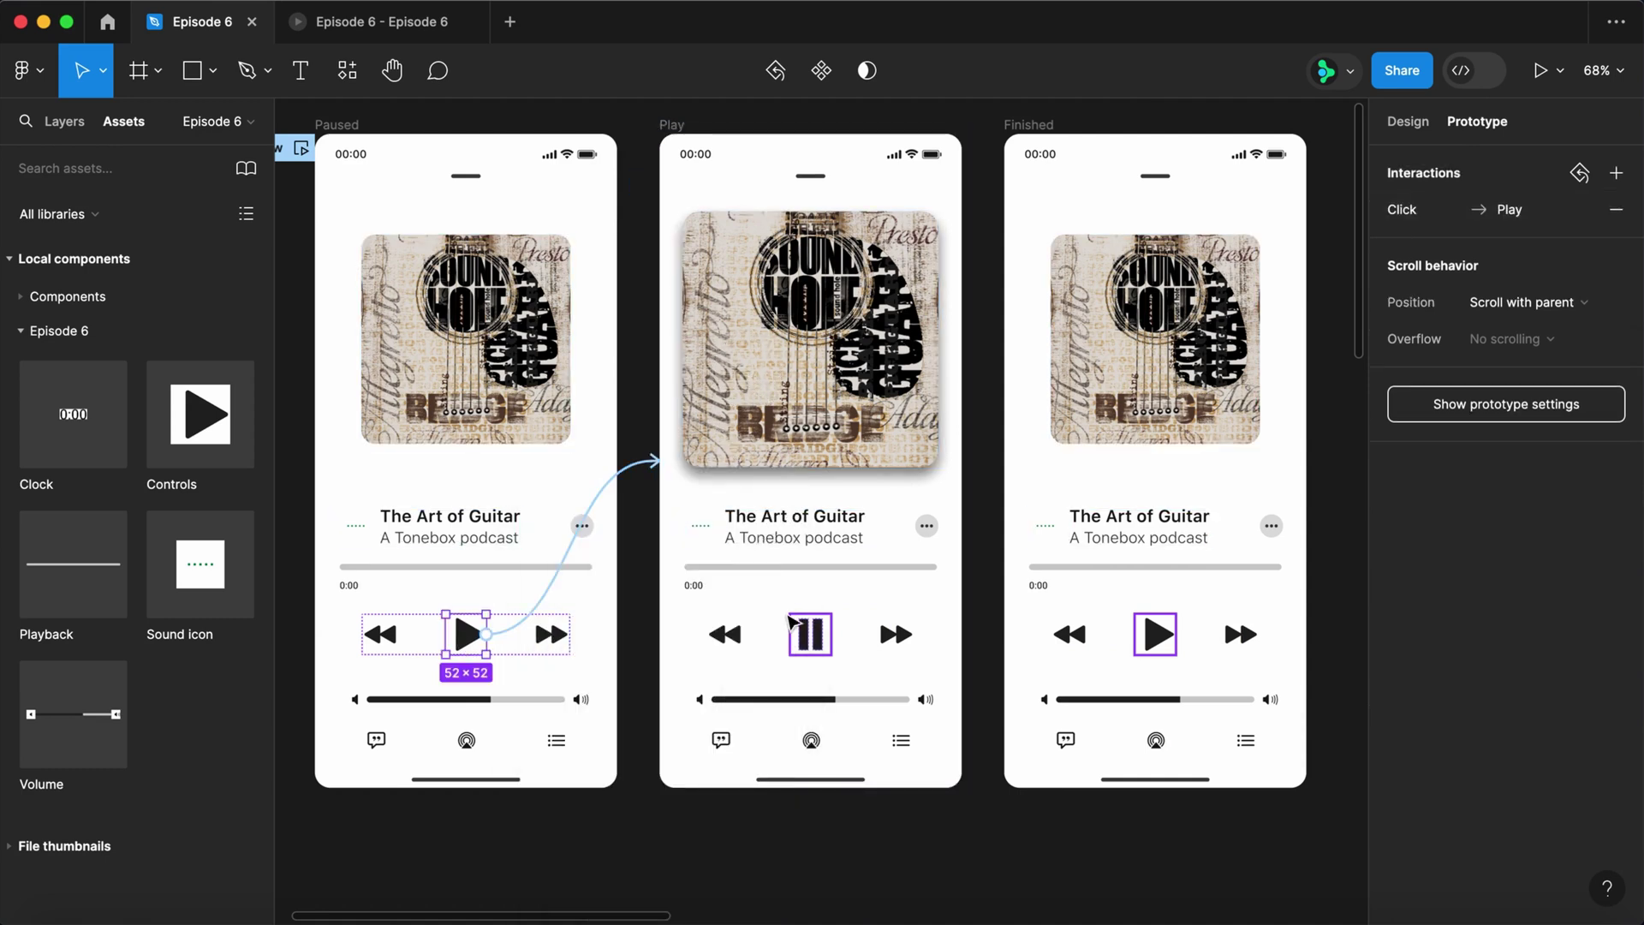
- Link the Play screen's pause button back to Paused on click
left_click(805, 637)
left_click(806, 636)
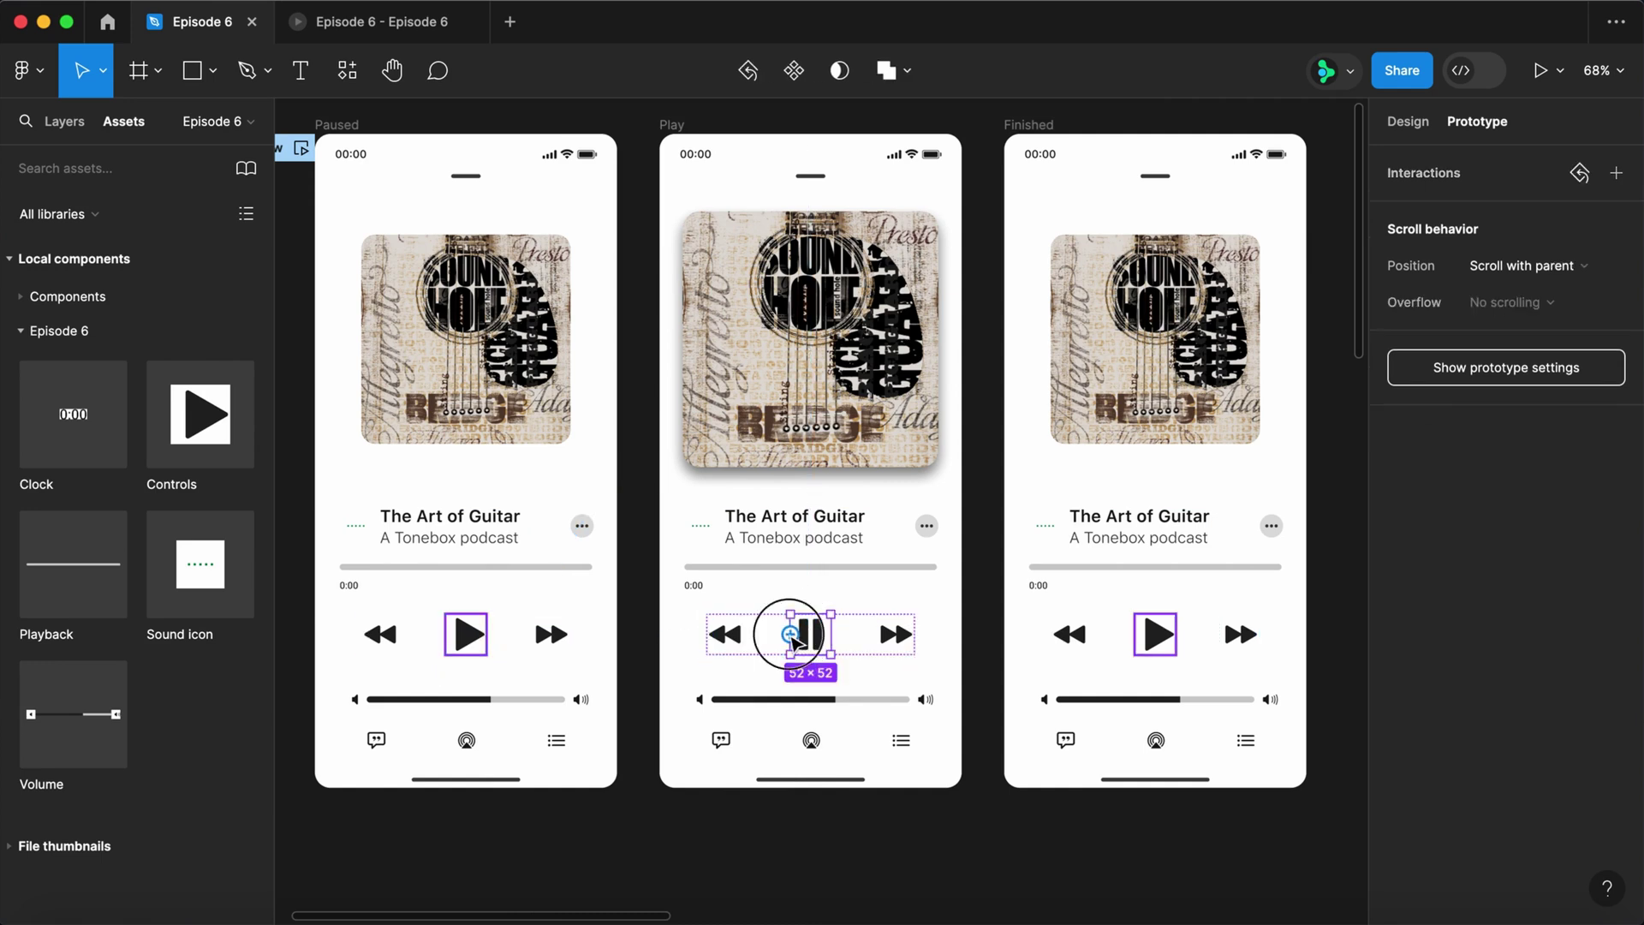
left_click_drag(789, 633, 567, 404)
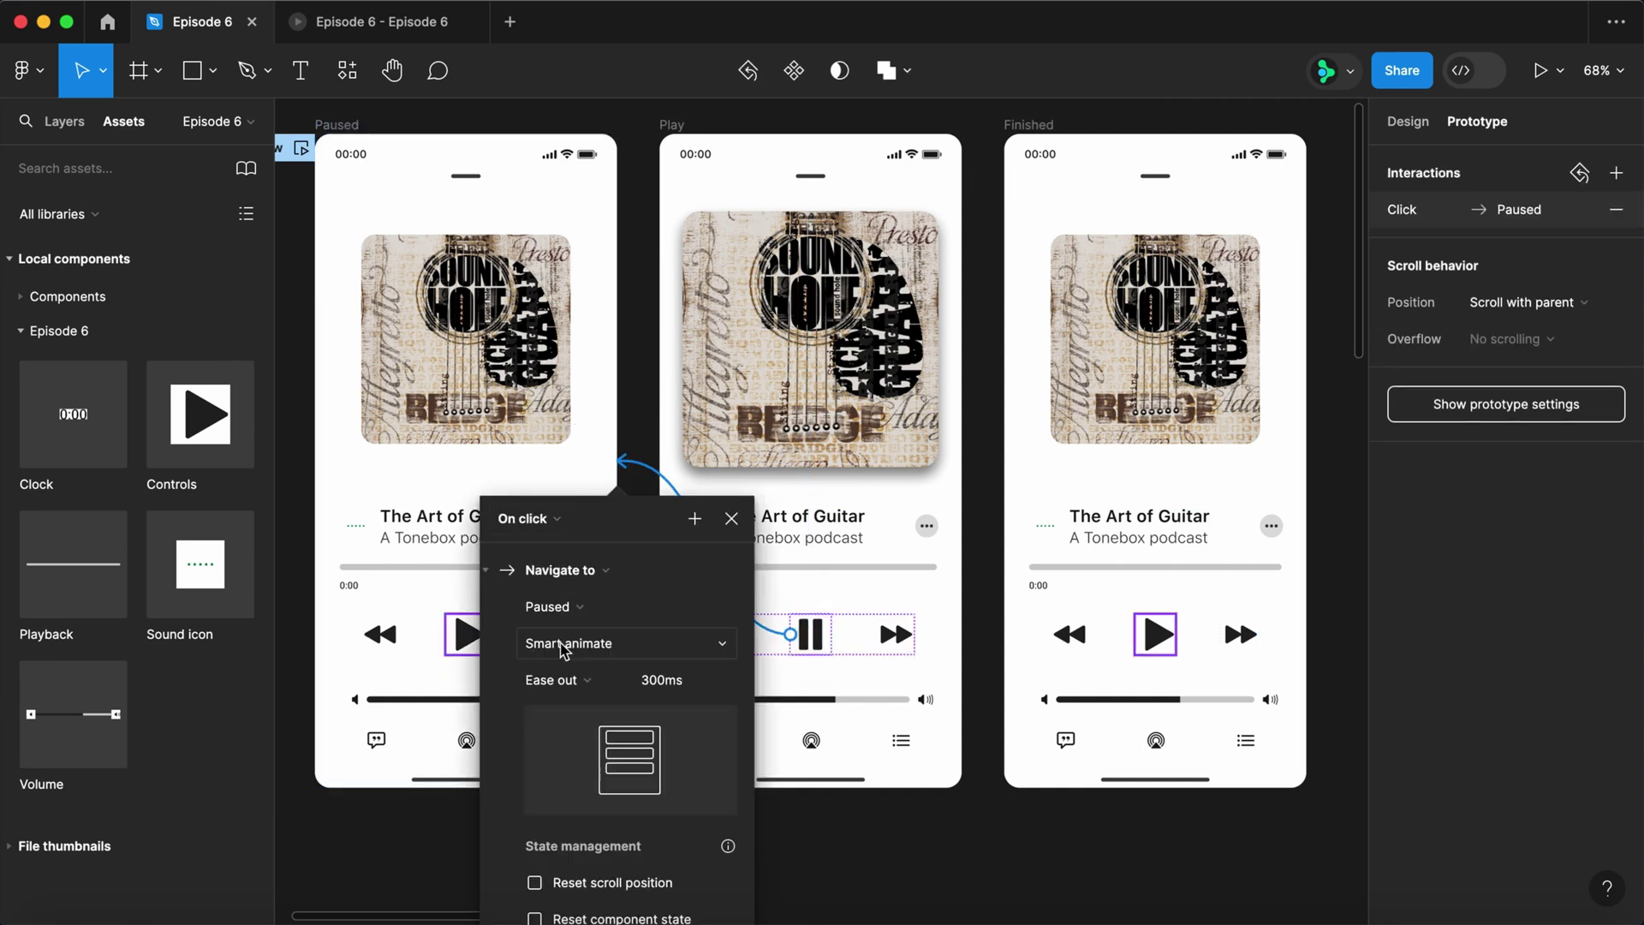
left_click(732, 520)
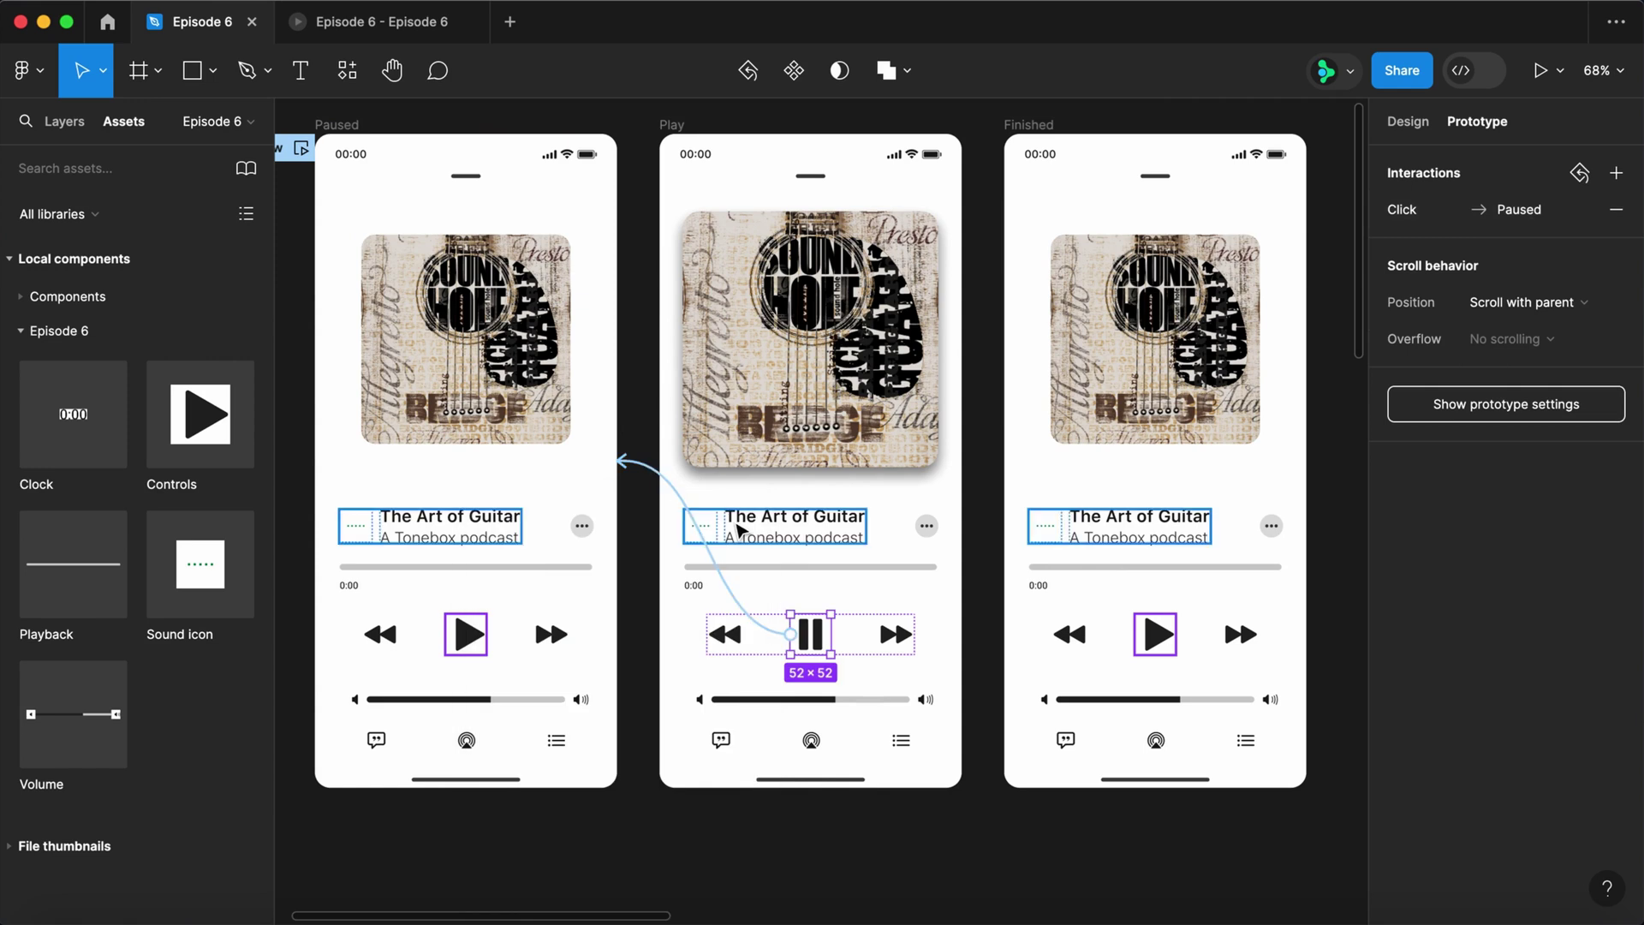
- Add a conditional Playback >= 330 to the Play progress bar's delay interaction
left_click(779, 567)
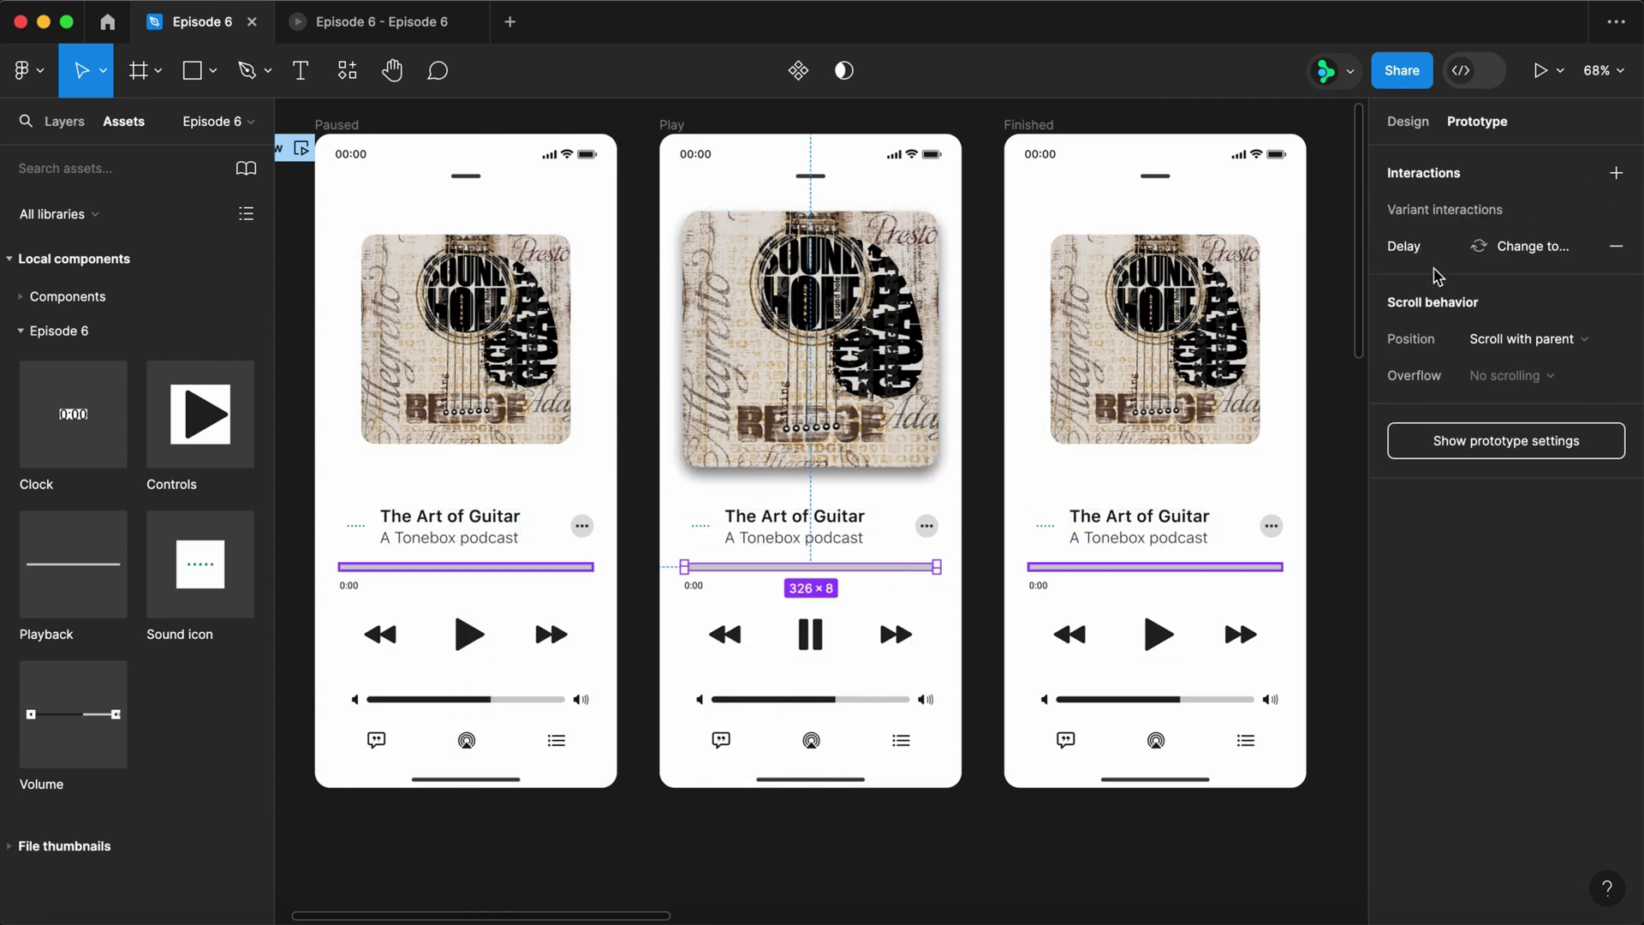
left_click(1425, 250)
left_click(1309, 250)
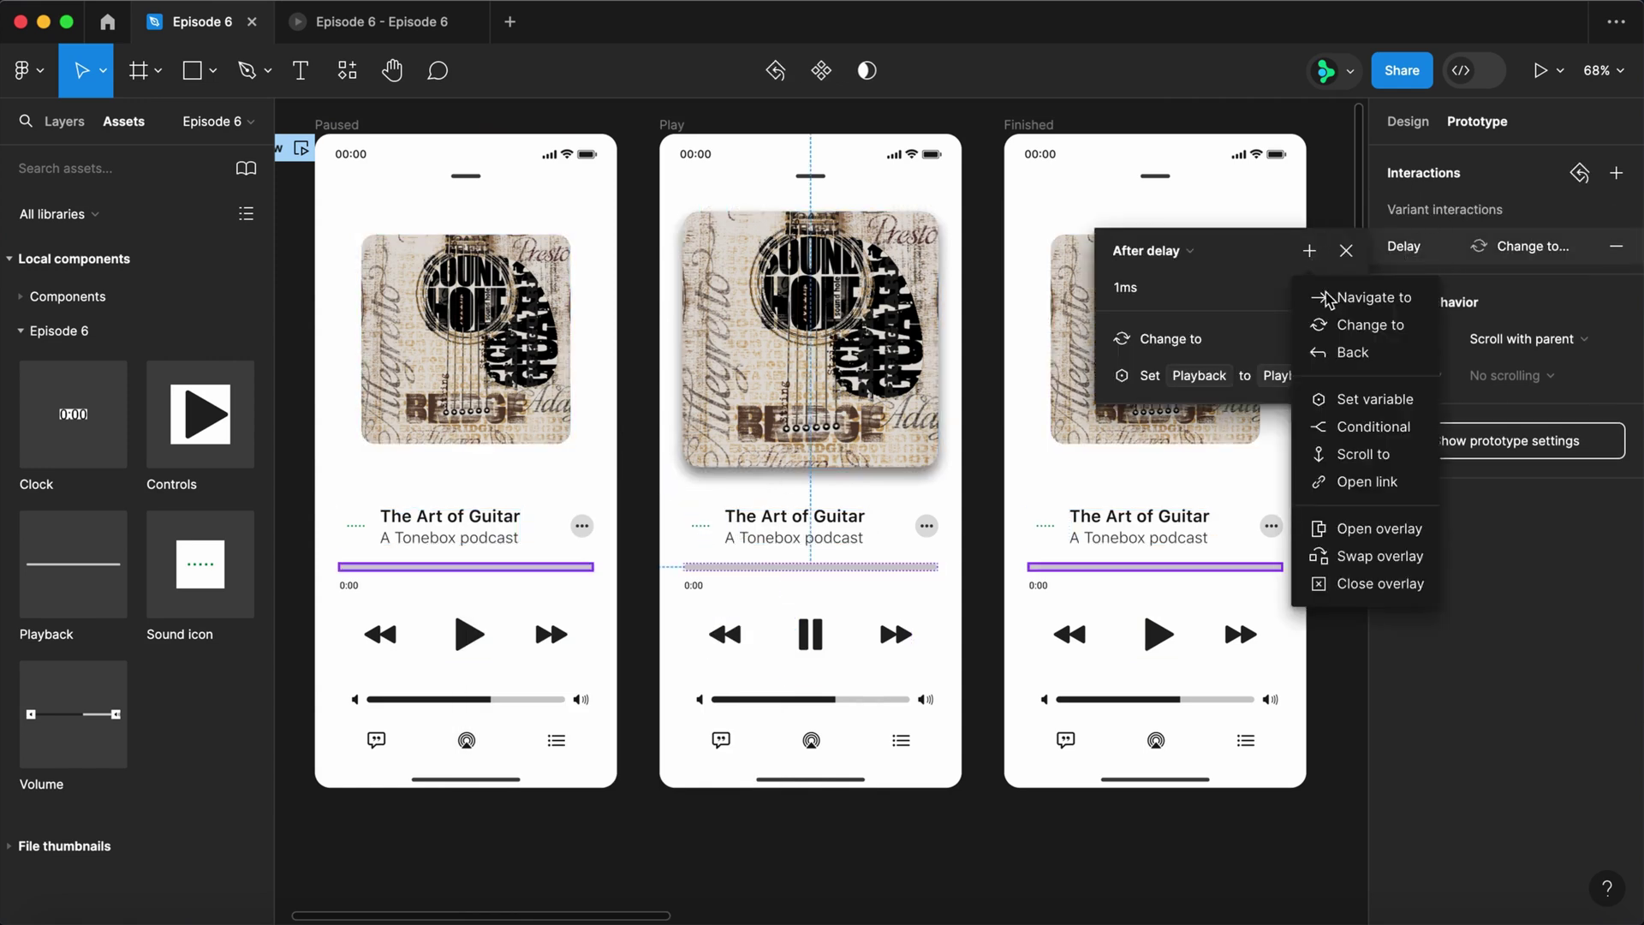
left_click(1347, 428)
left_click(1214, 454)
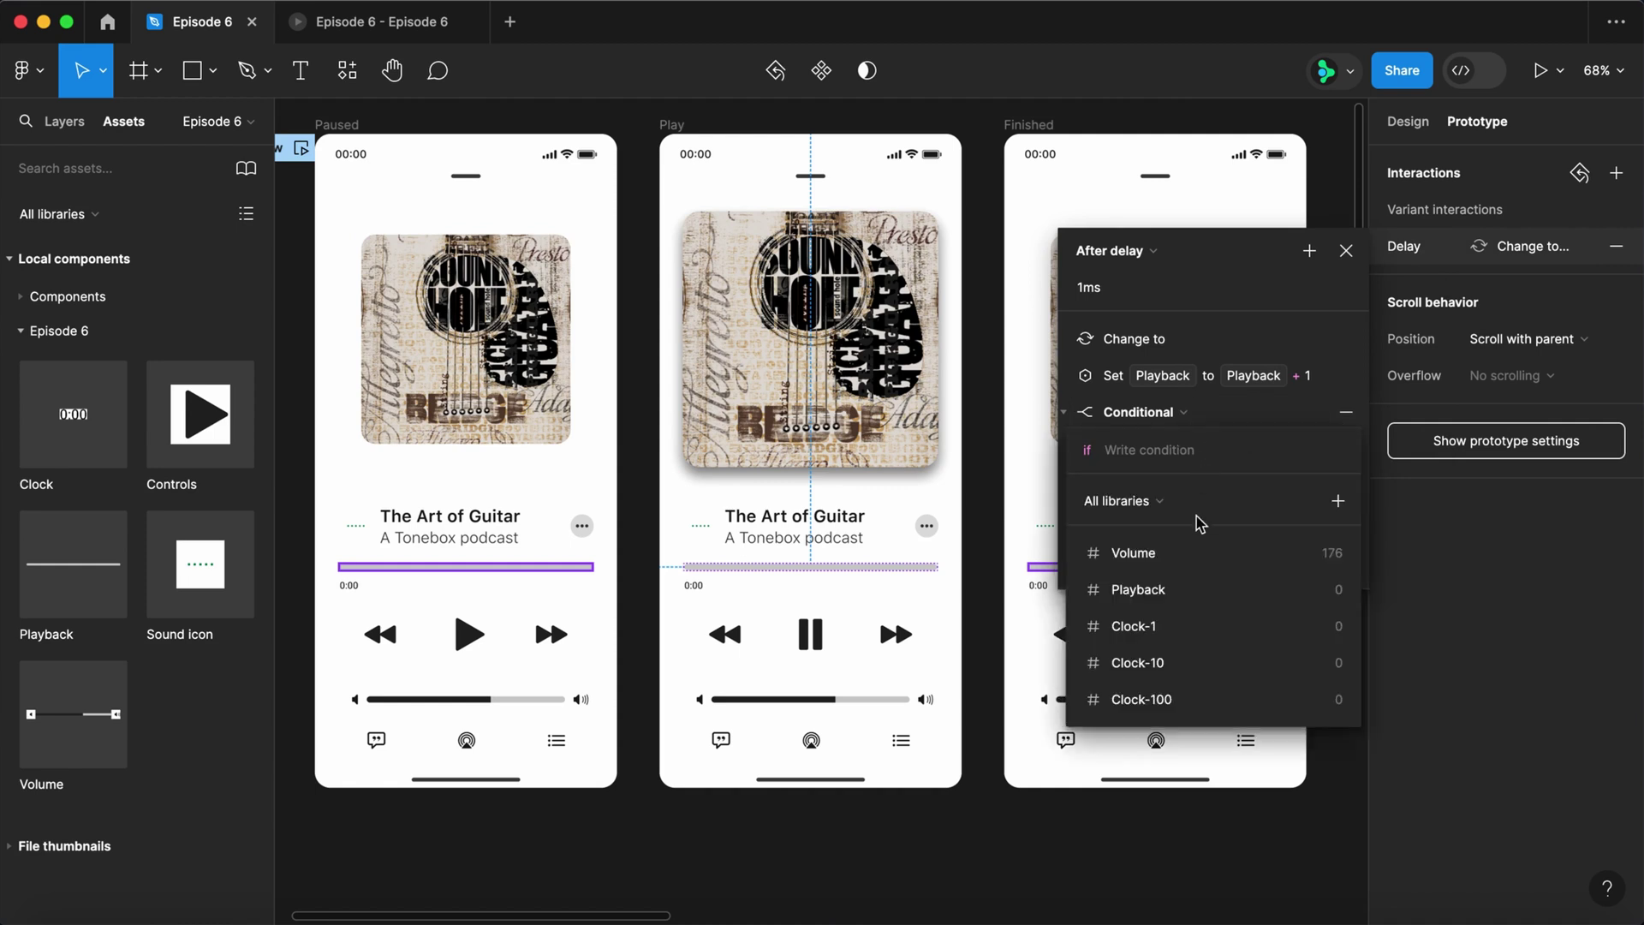
left_click(1196, 587)
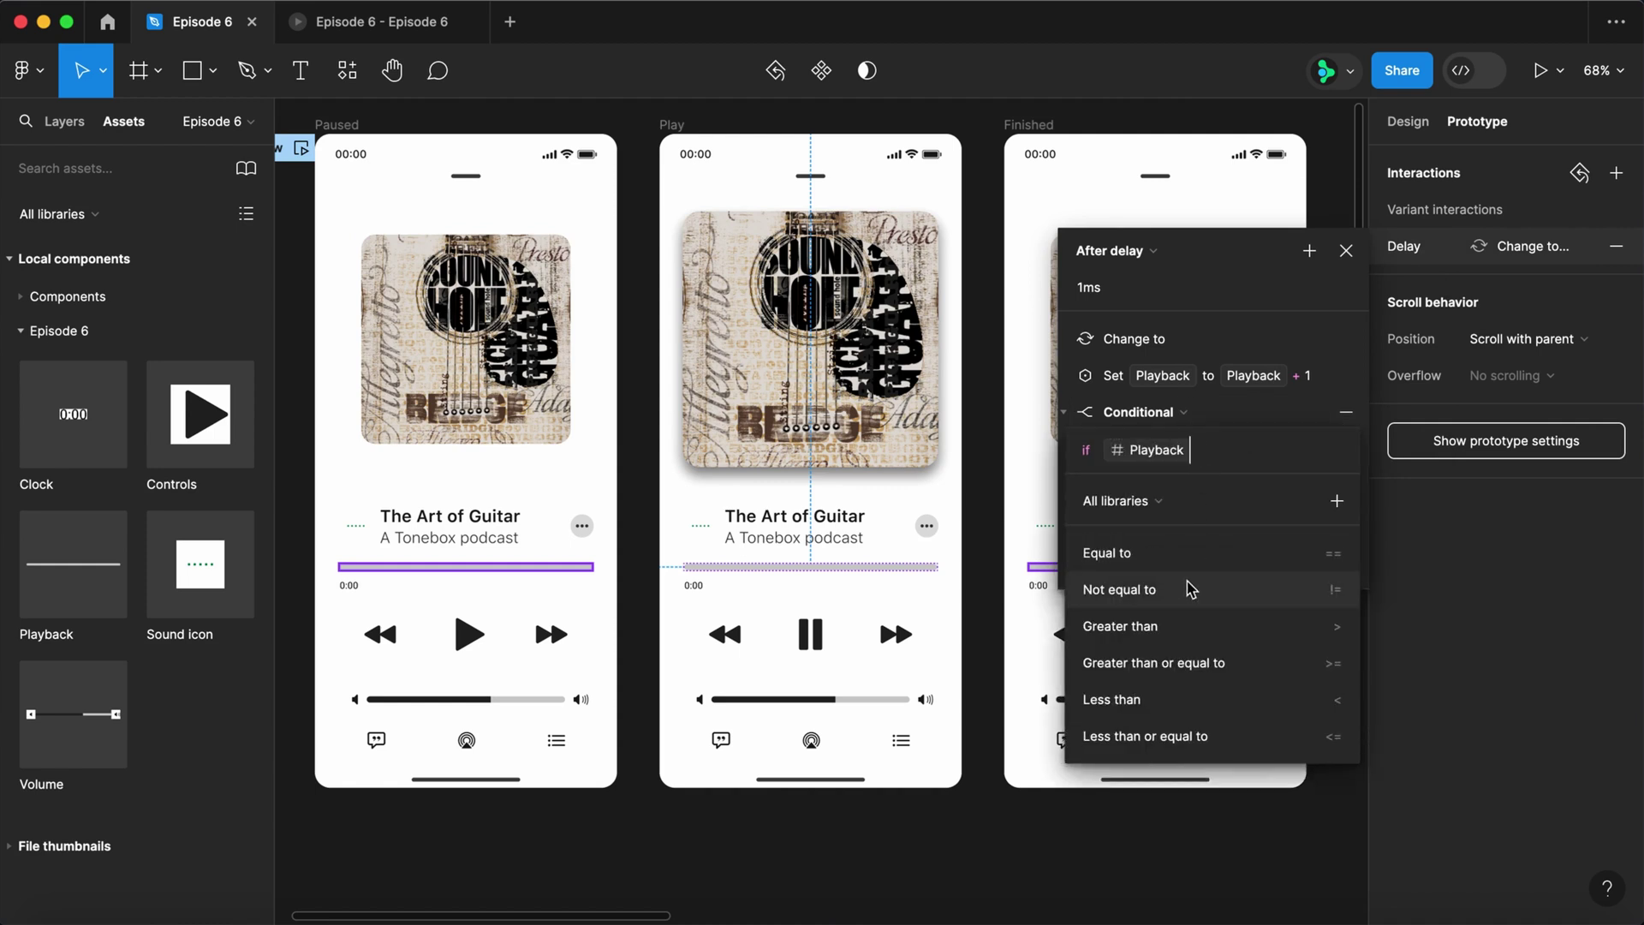
left_click(1201, 661)
type("330")
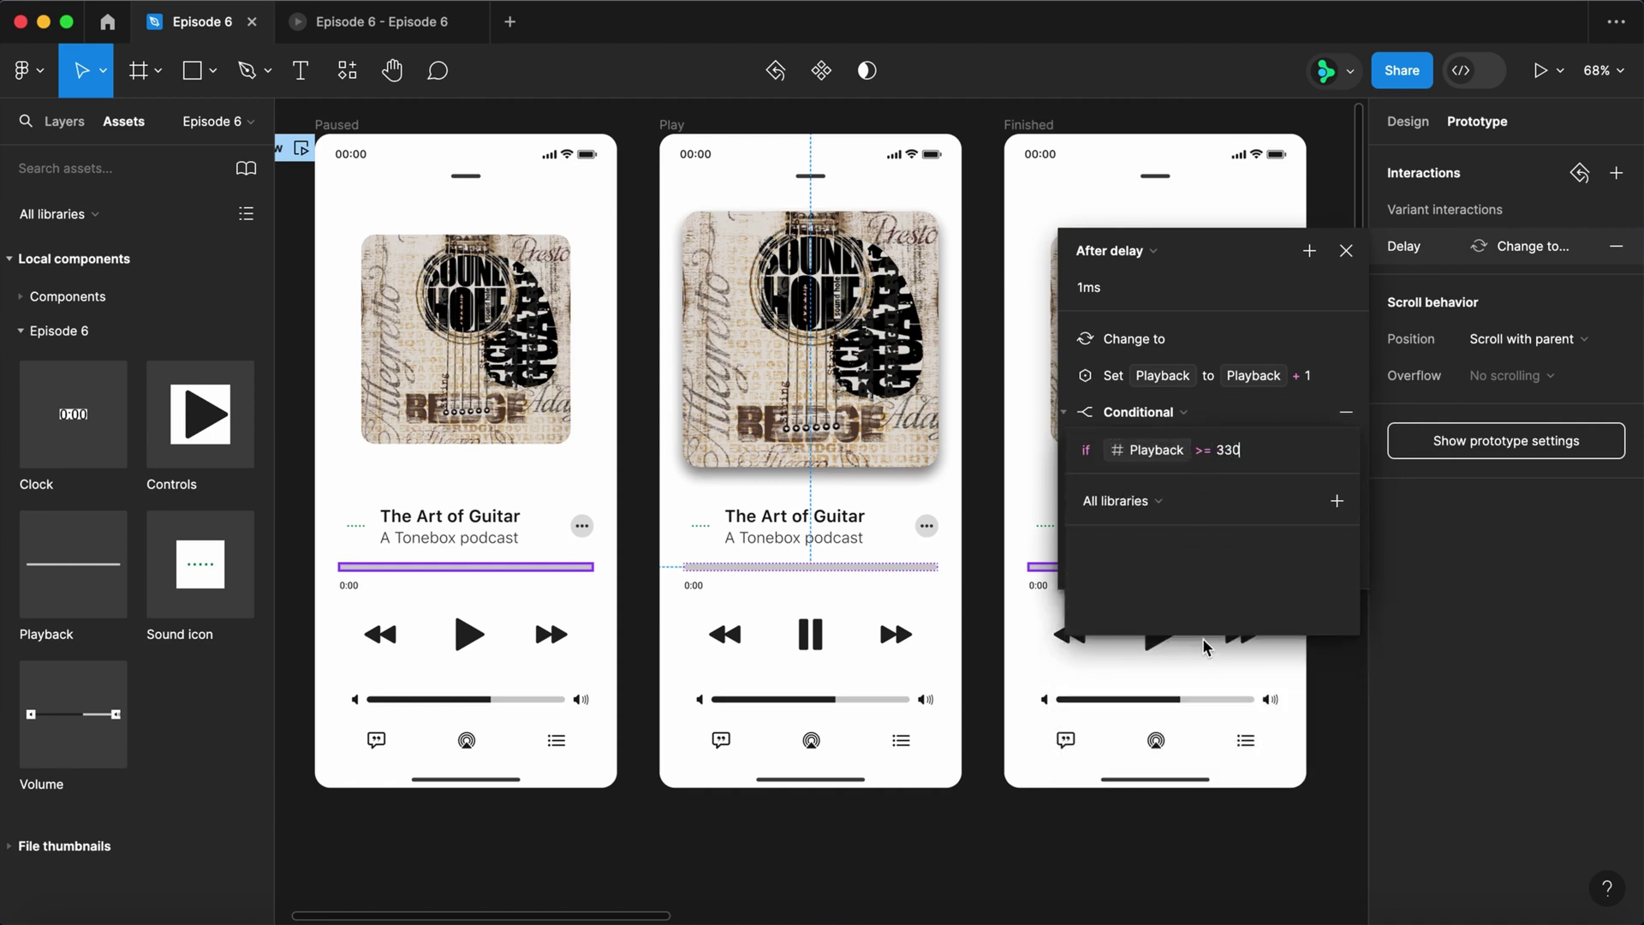
key("Return")
- Make the condition navigate to Finished with a Smart animate transition
left_click(1160, 495)
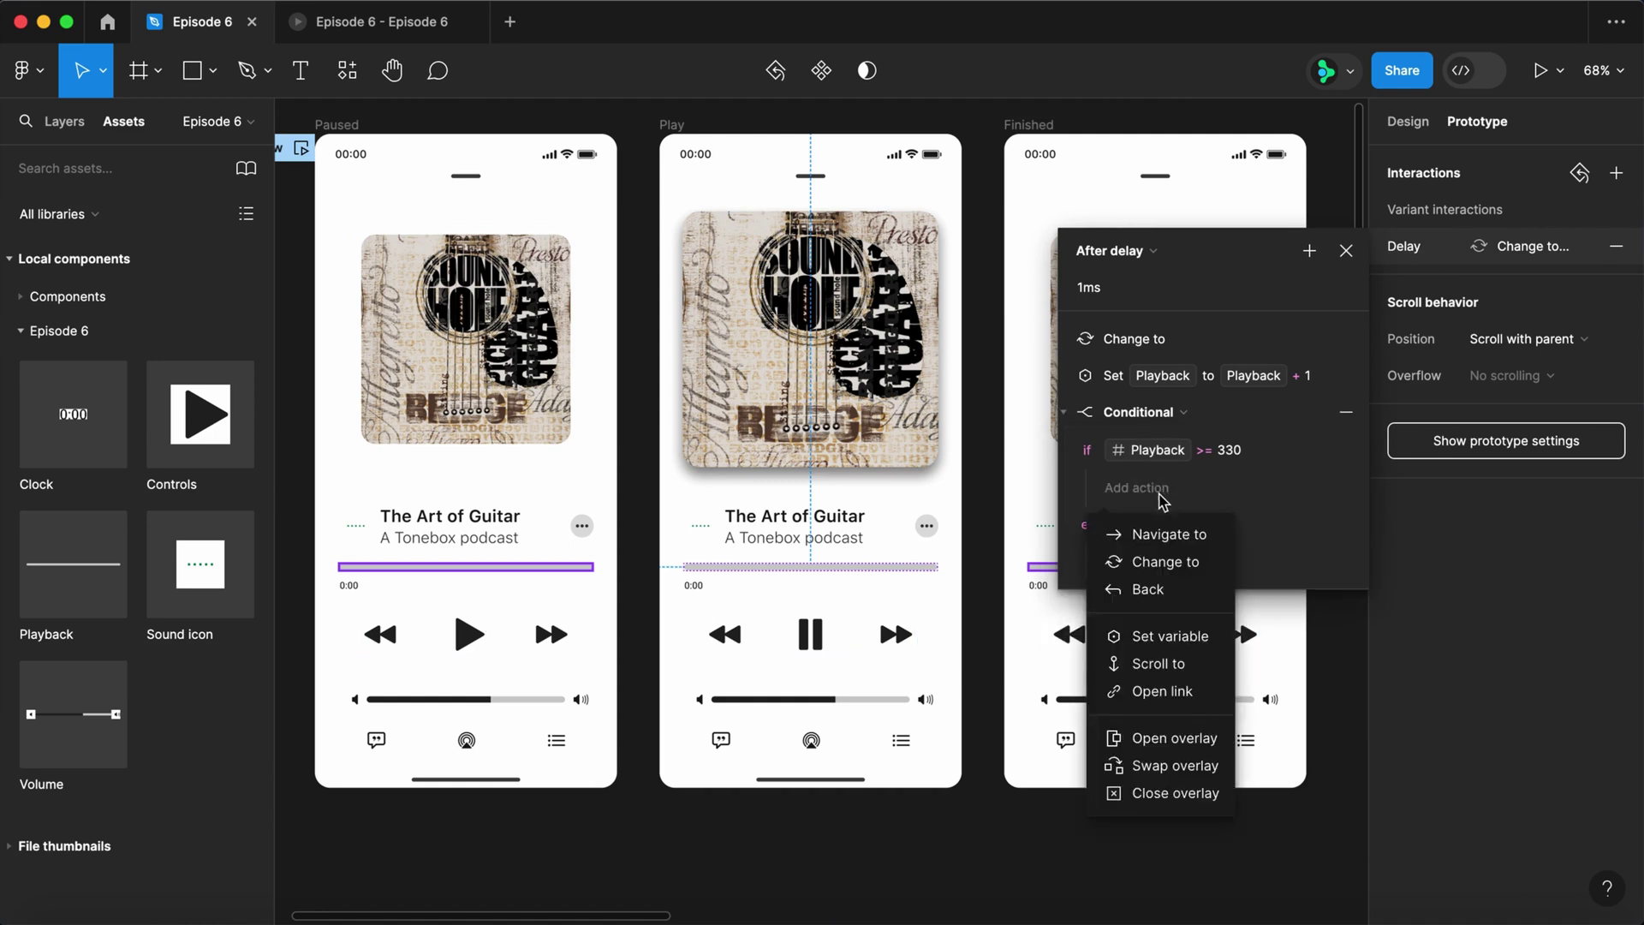
left_click(1175, 536)
left_click(1174, 524)
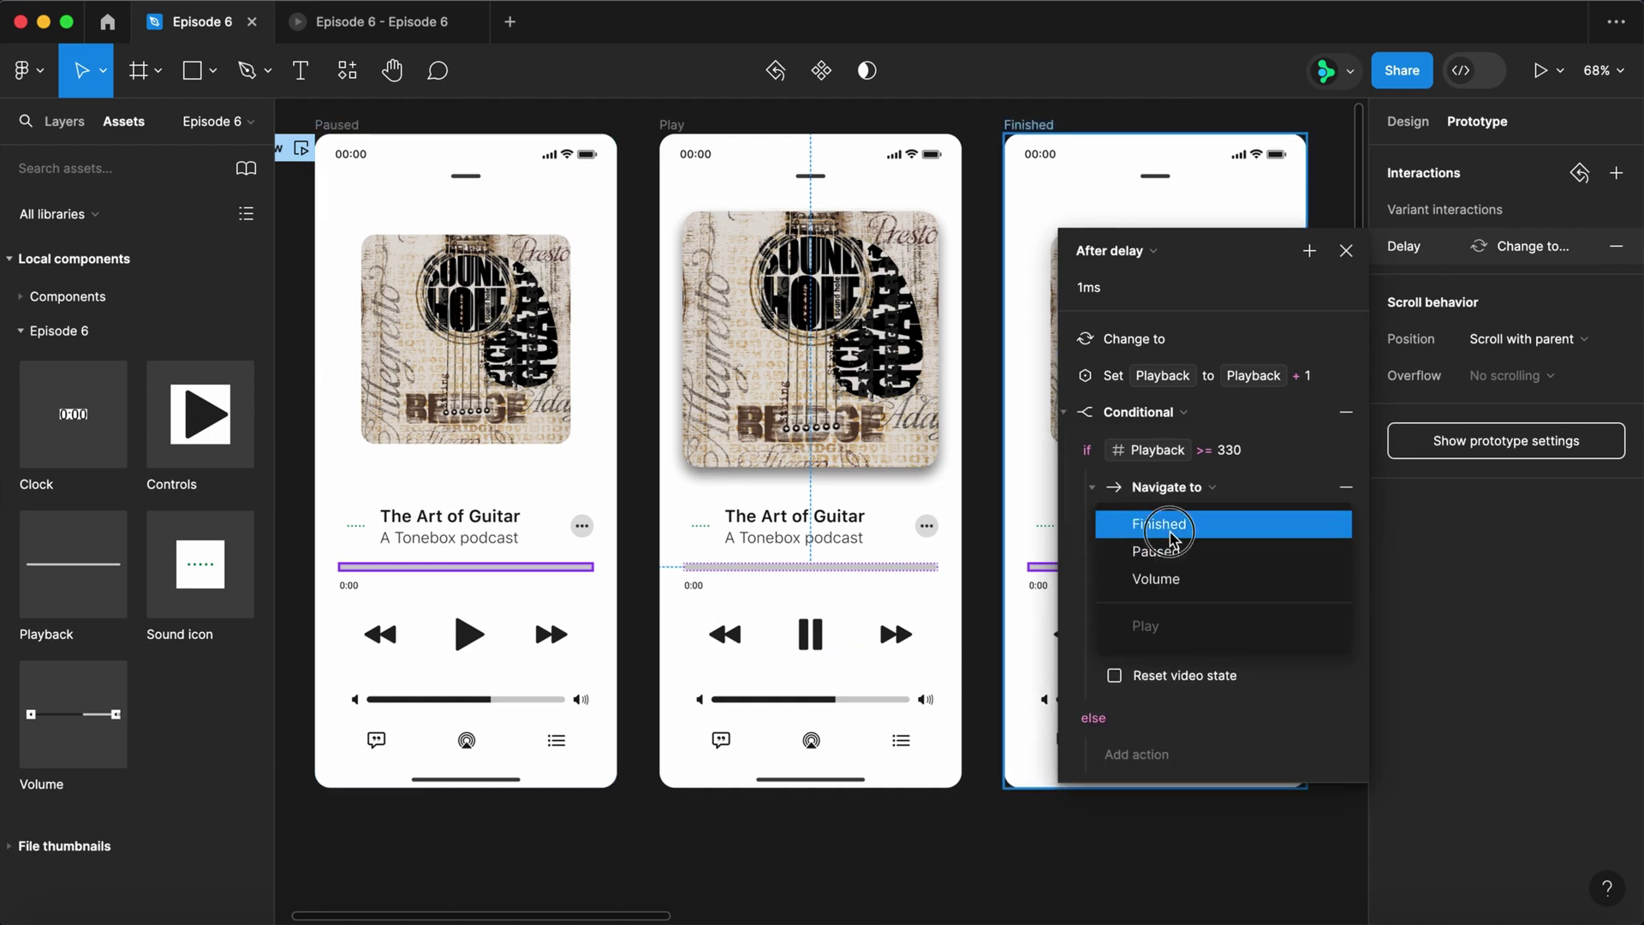
left_click(1169, 518)
left_click(1173, 561)
left_click(1182, 614)
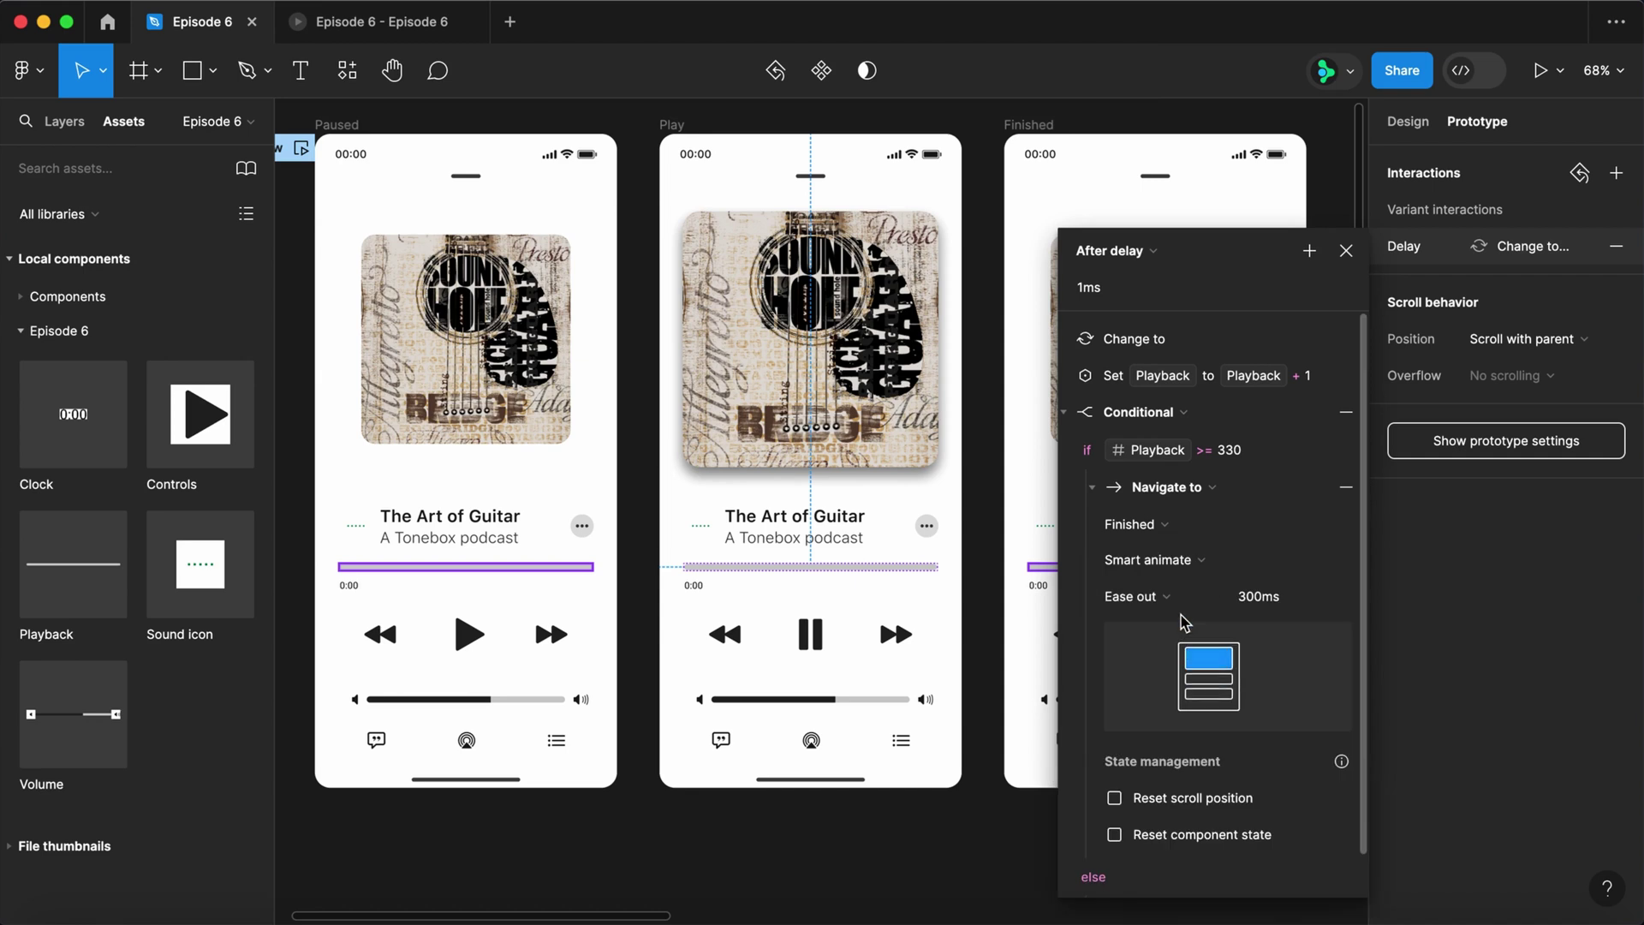
left_click(1346, 250)
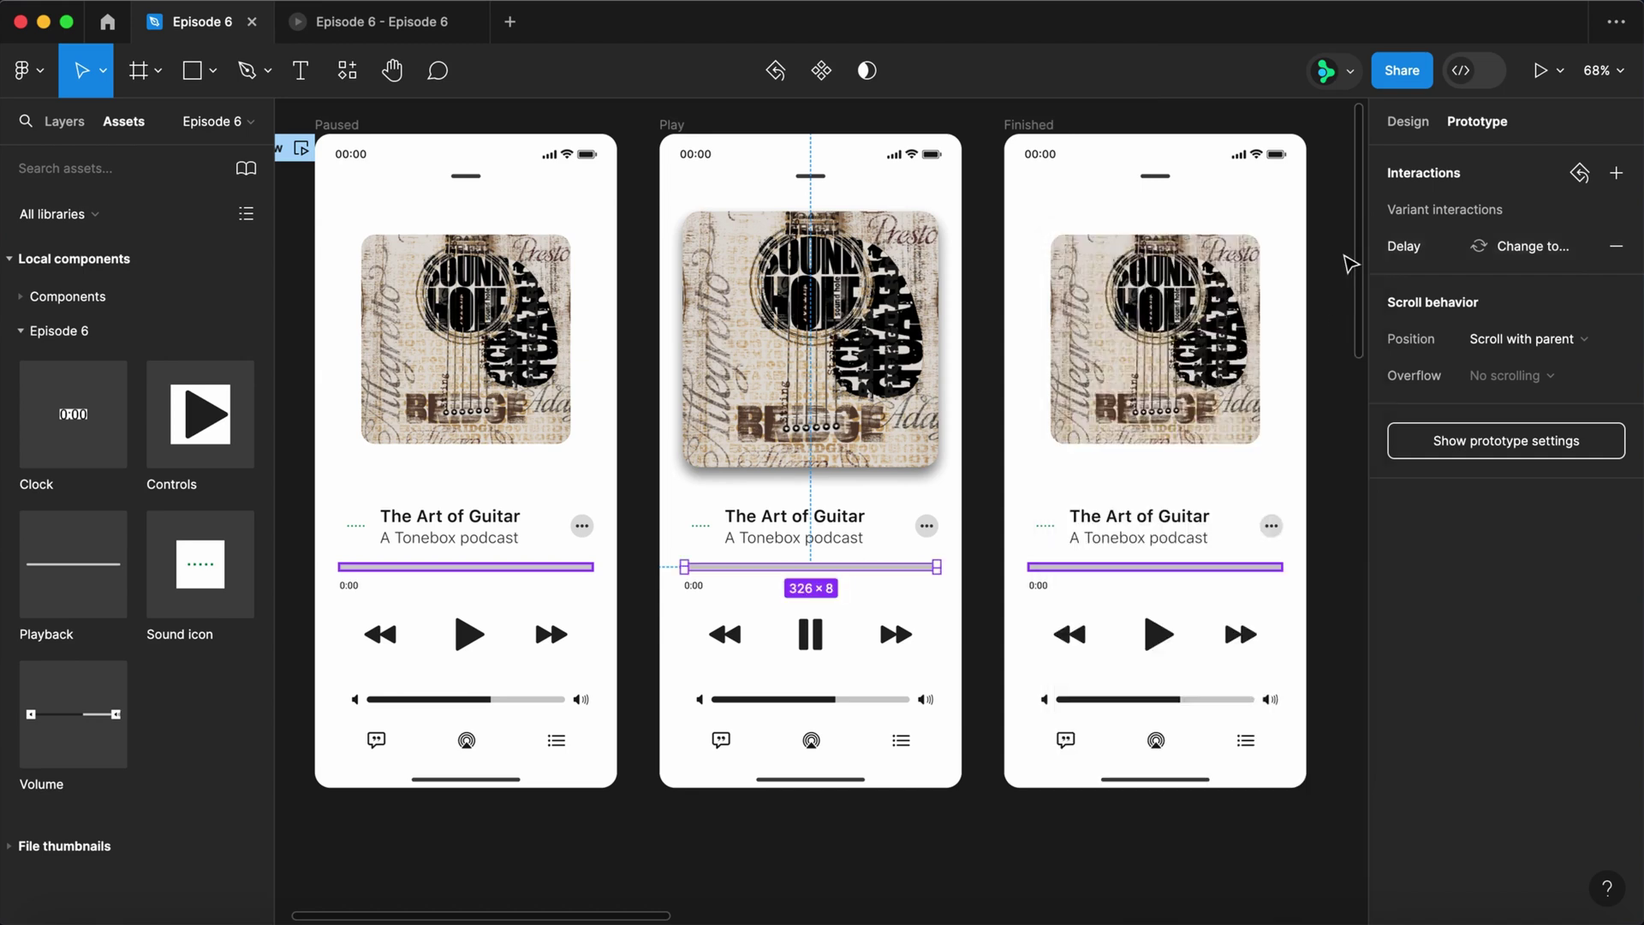
left_click(1160, 635)
- Link the Finished screen's play button to Play with a Smart animate transition
left_click_drag(1135, 634, 929, 409)
left_click_drag(985, 524, 993, 173)
left_click(977, 298)
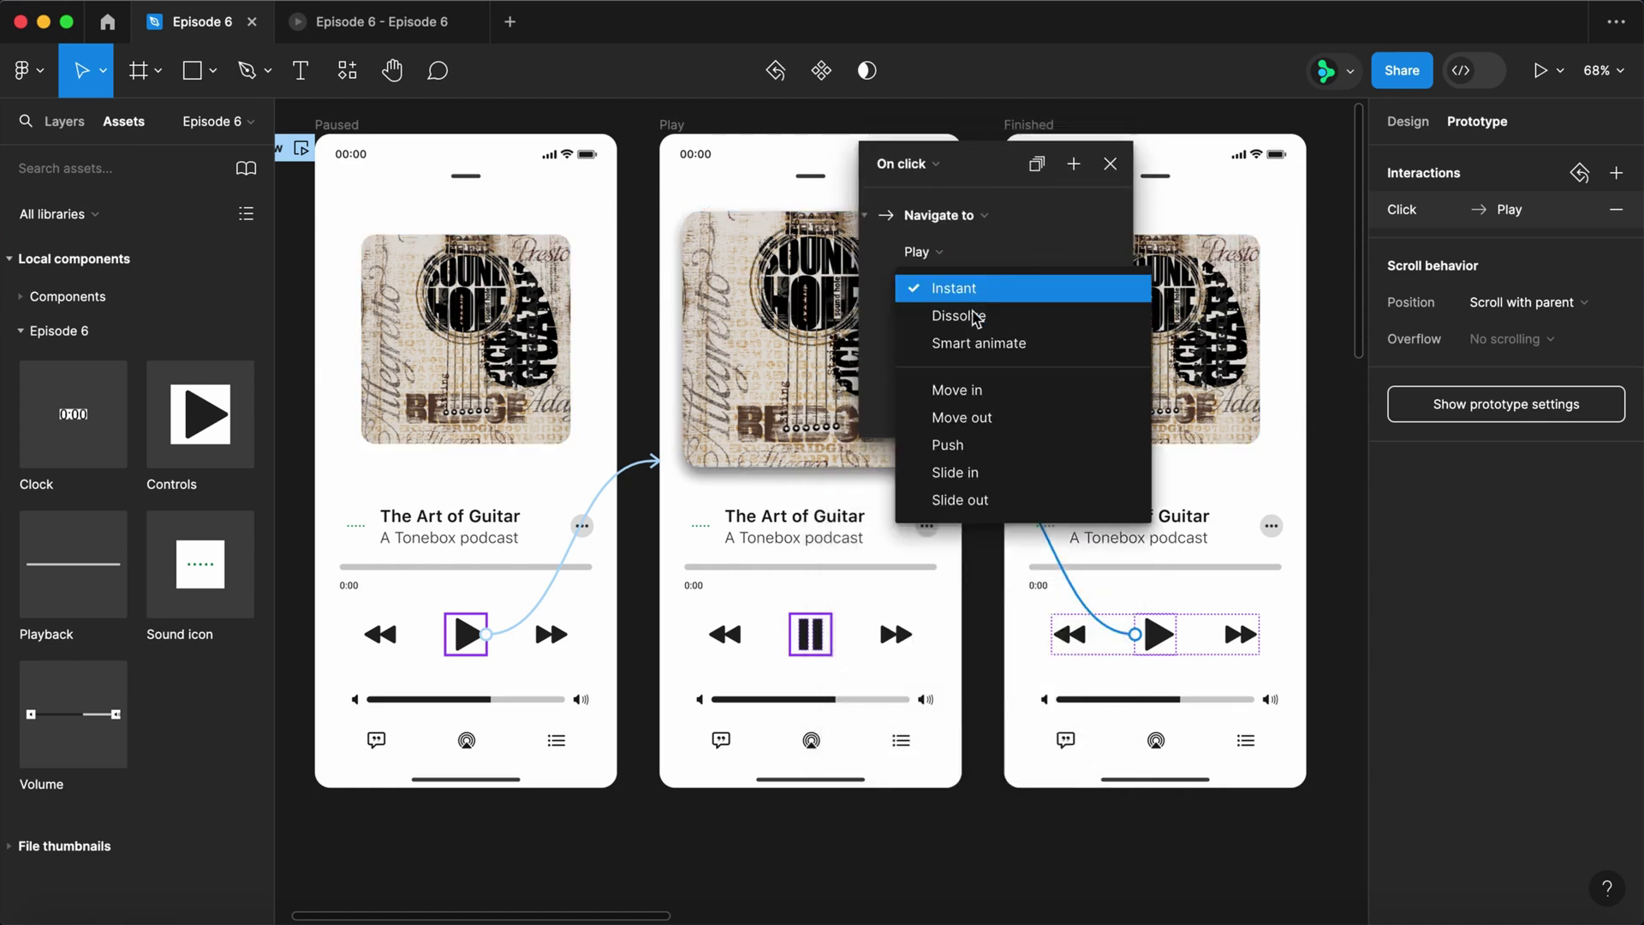
left_click(942, 342)
left_click(867, 219)
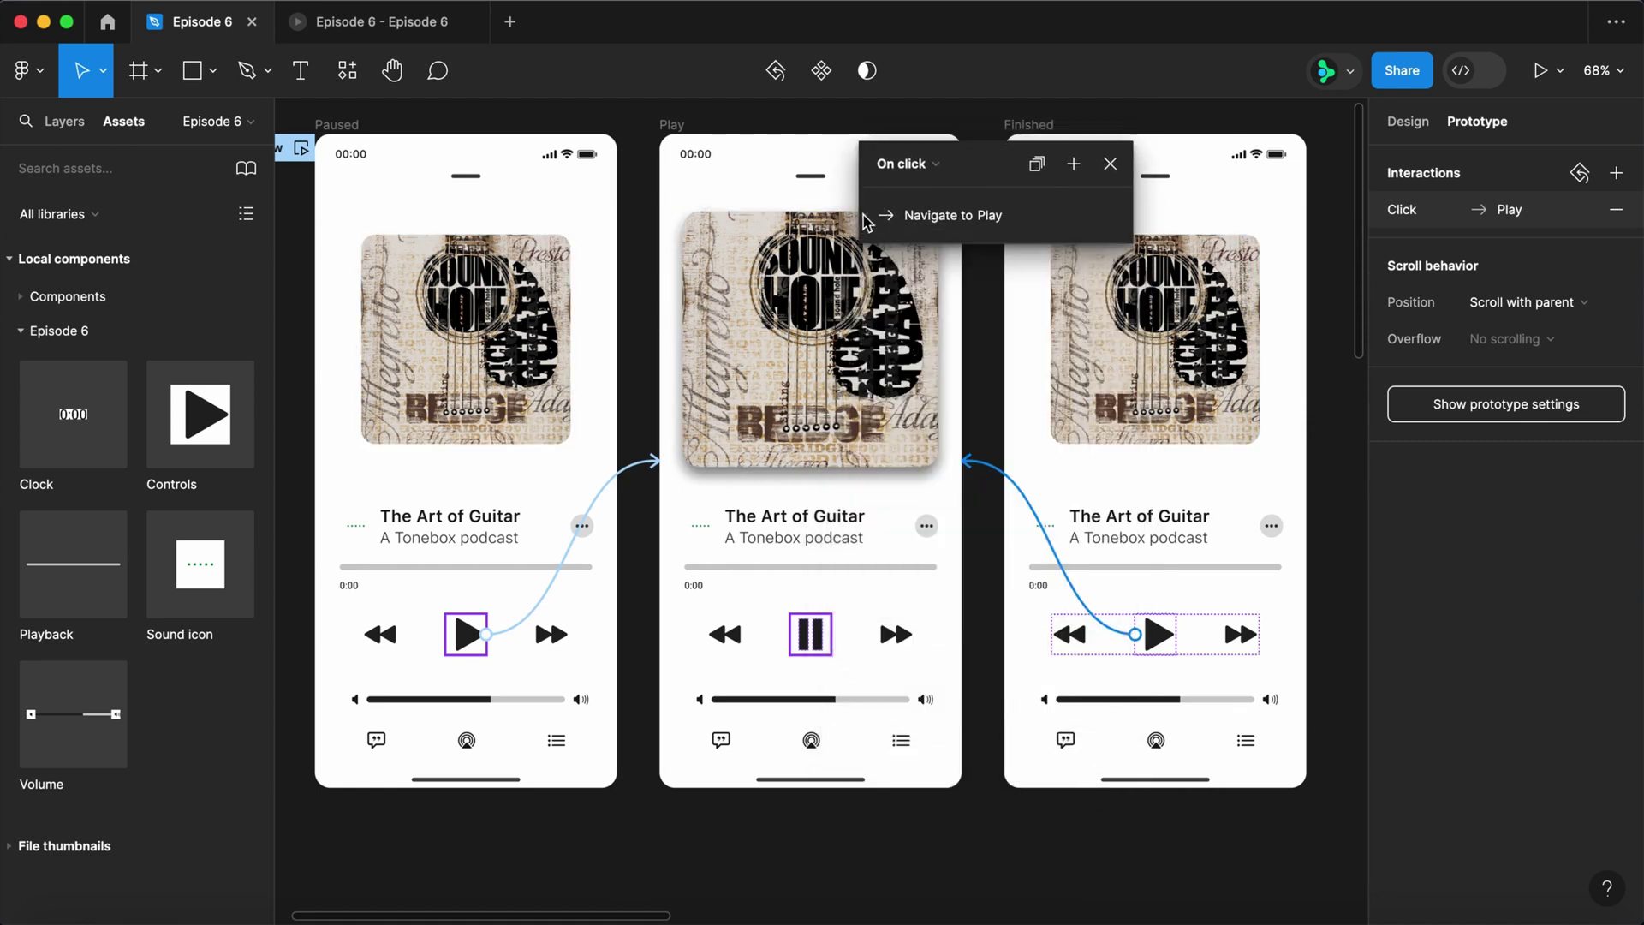
- Add Set variable actions resetting Playback and Clock-1 to 0 on the click
left_click(1074, 166)
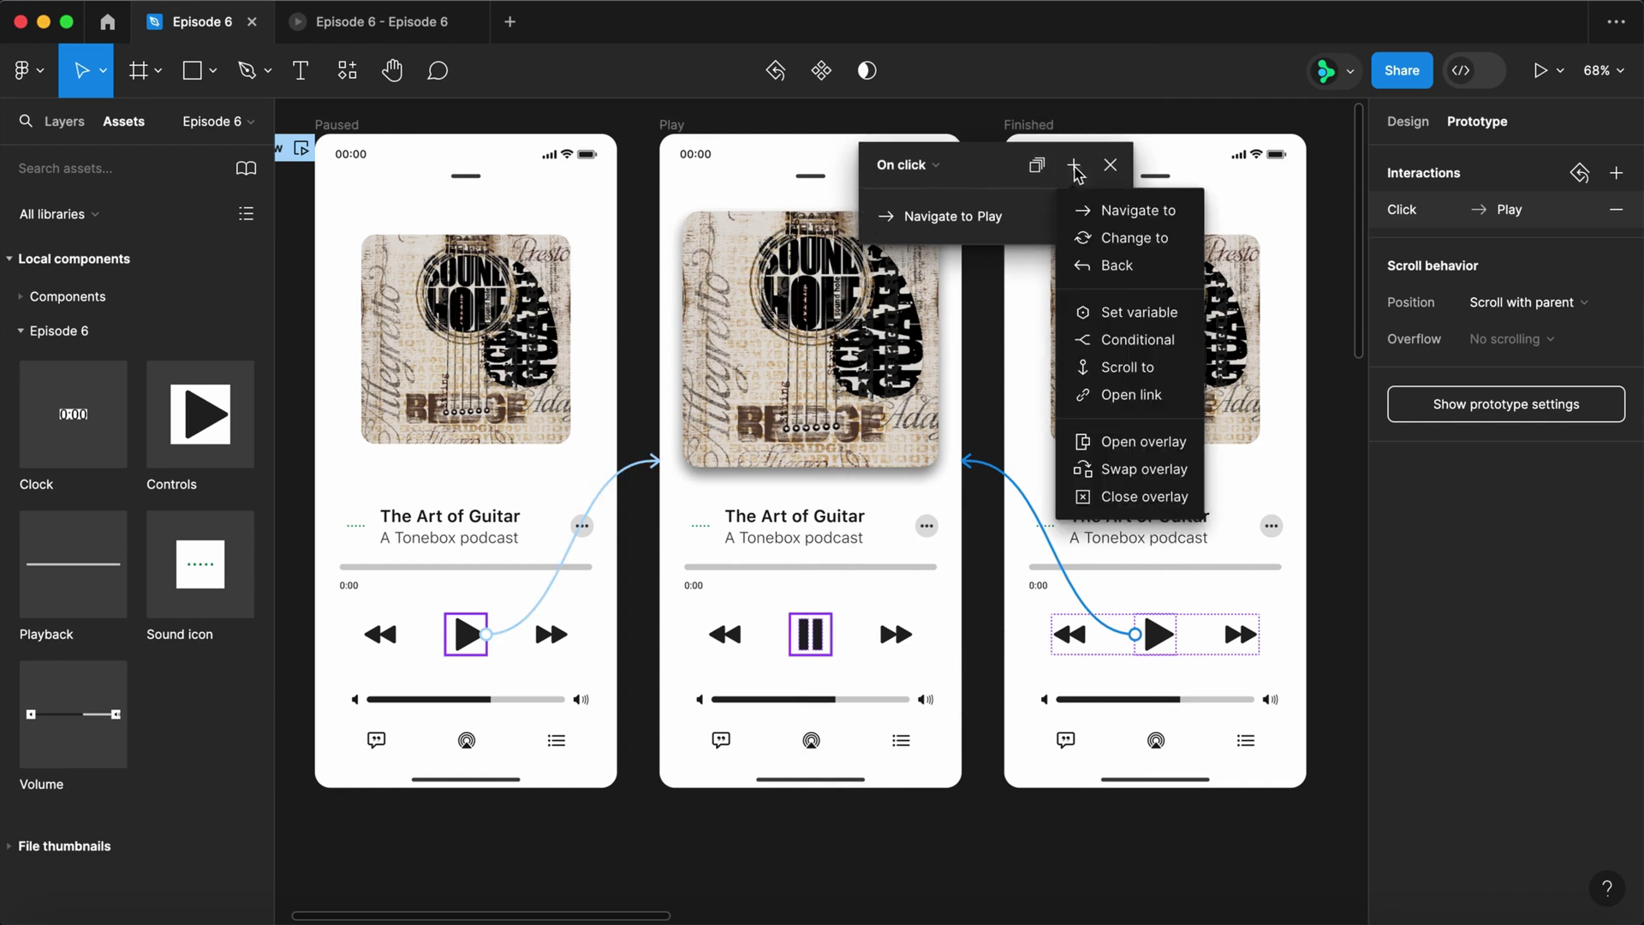
left_click(1098, 310)
left_click(1001, 428)
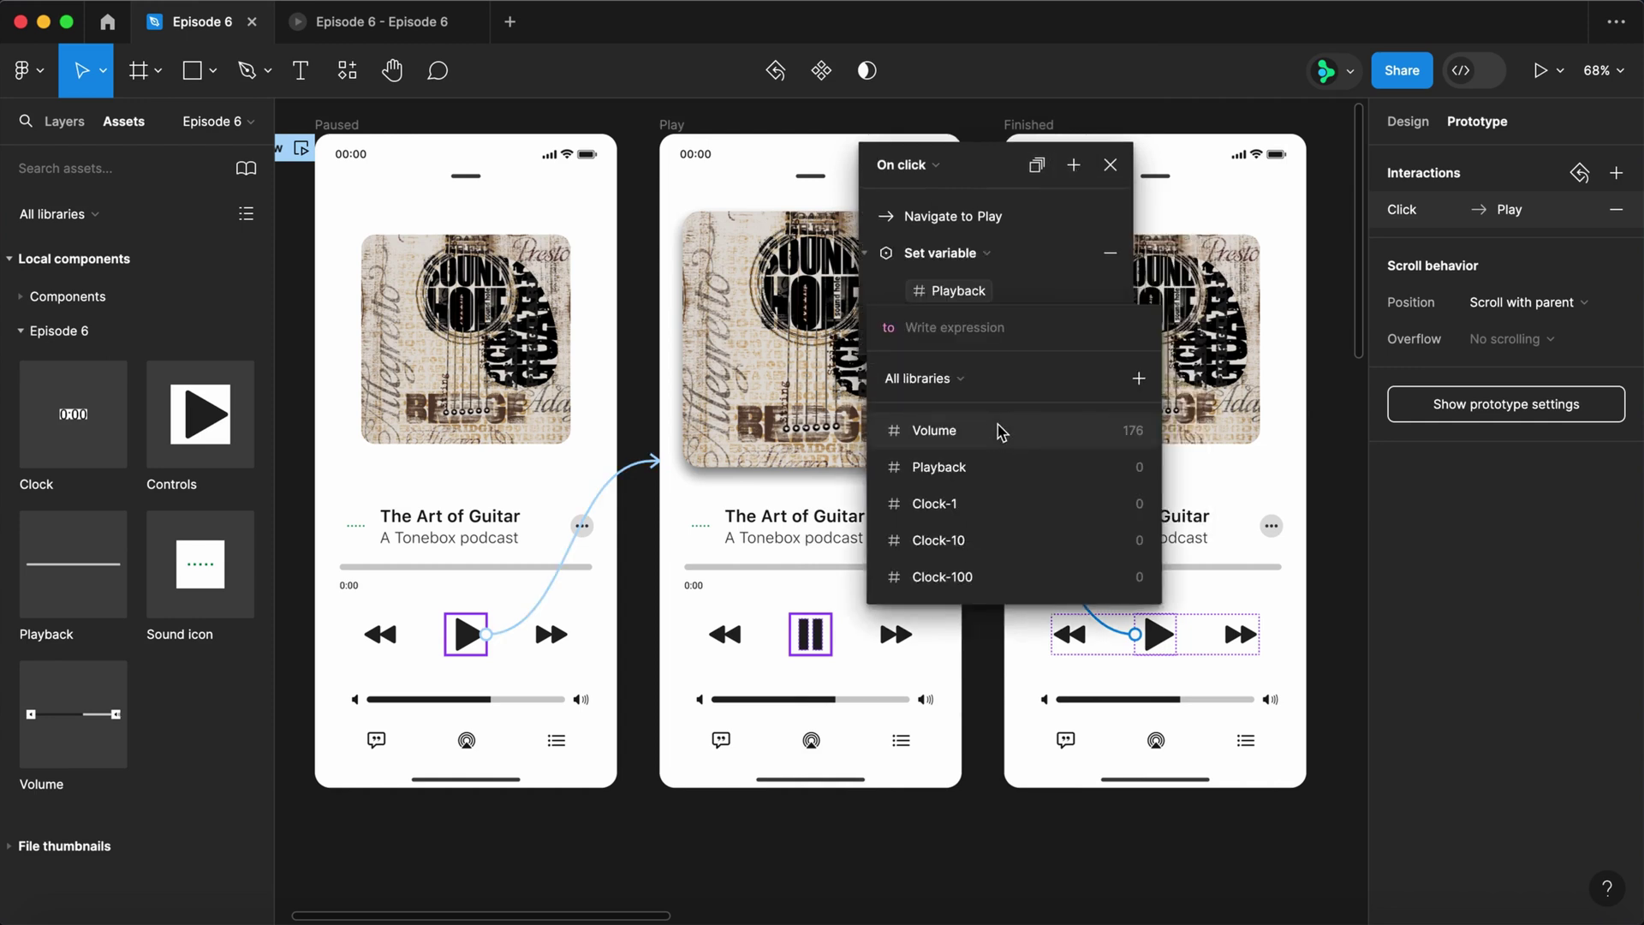
type("0")
left_click(1030, 290)
left_click(868, 254)
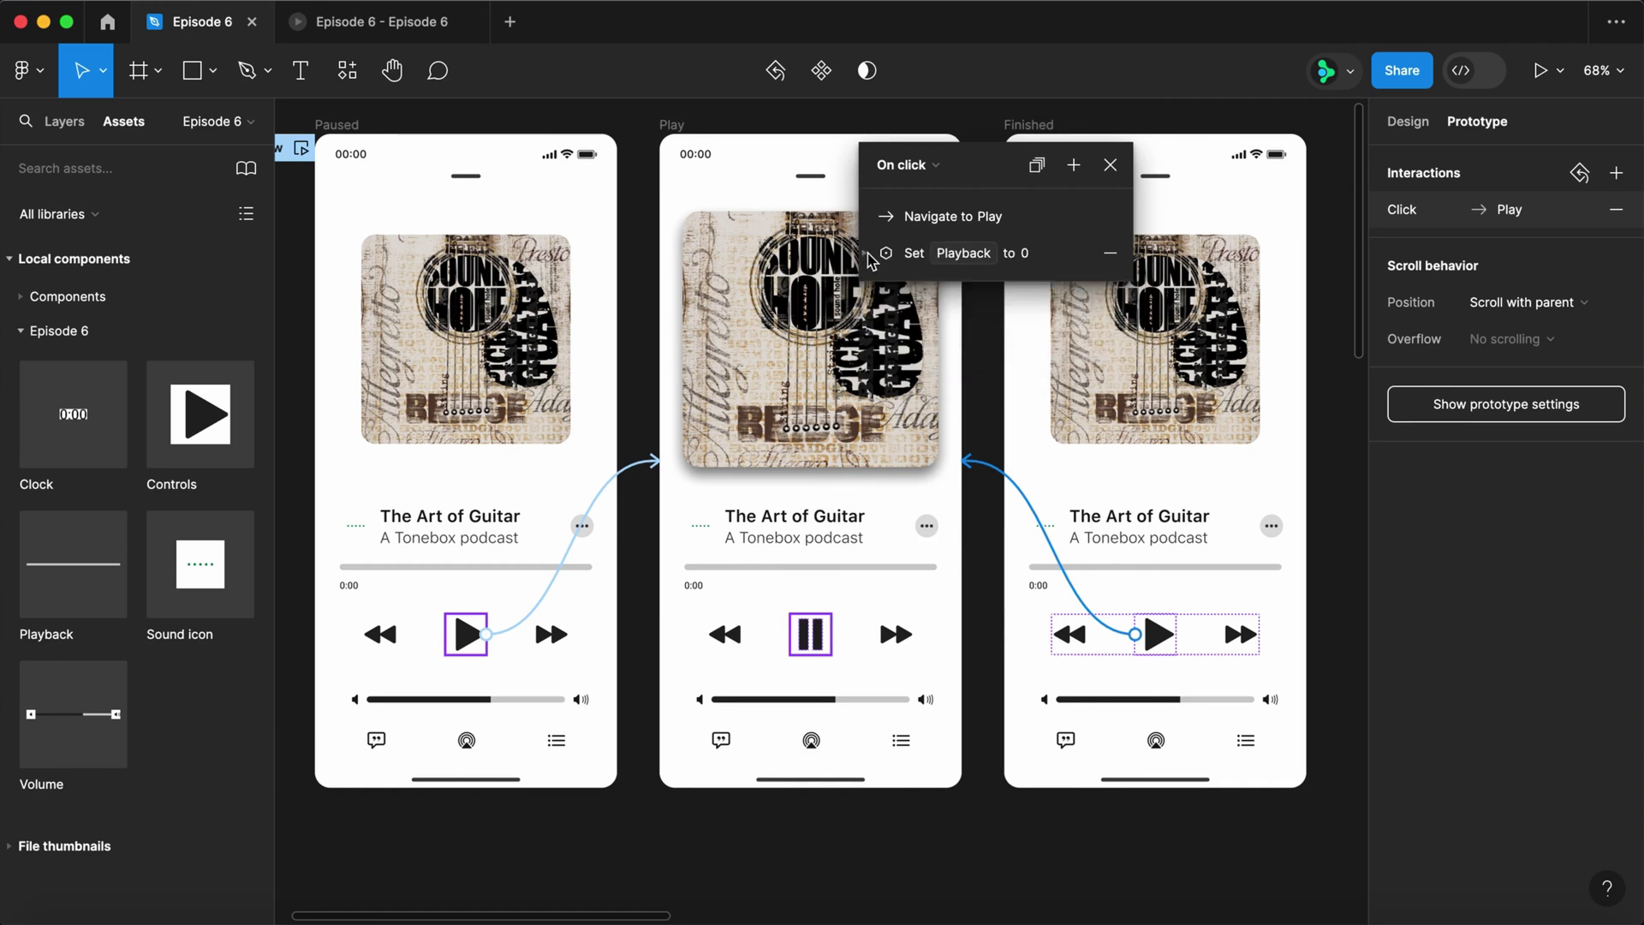
left_click(1074, 166)
left_click(1103, 321)
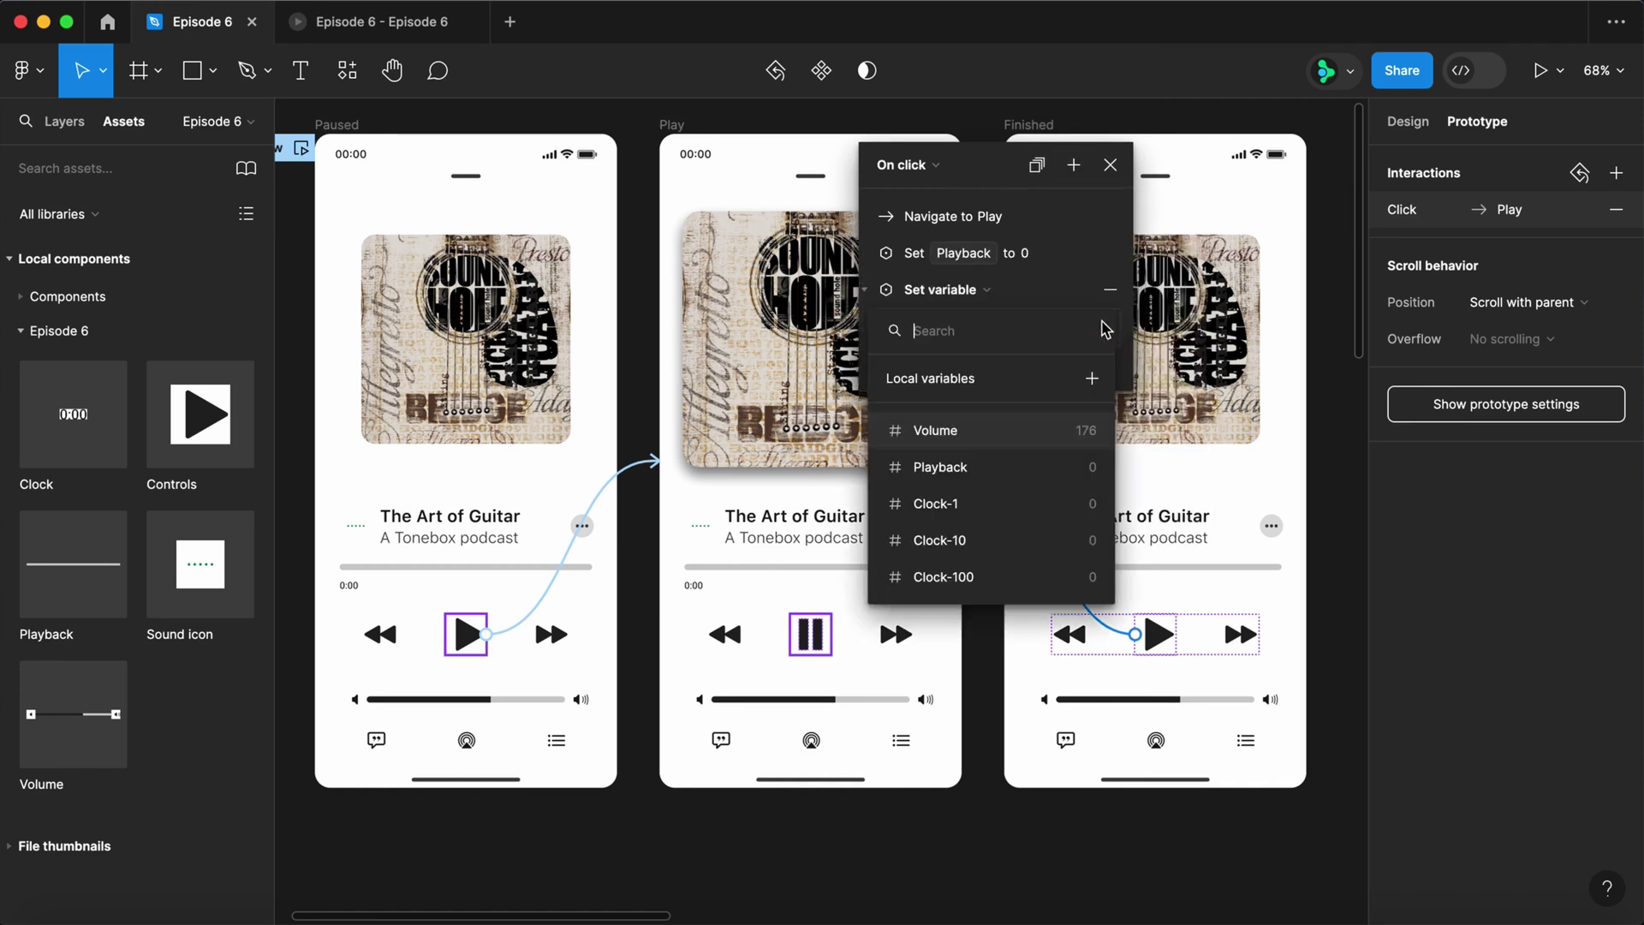
left_click(1000, 504)
type("0")
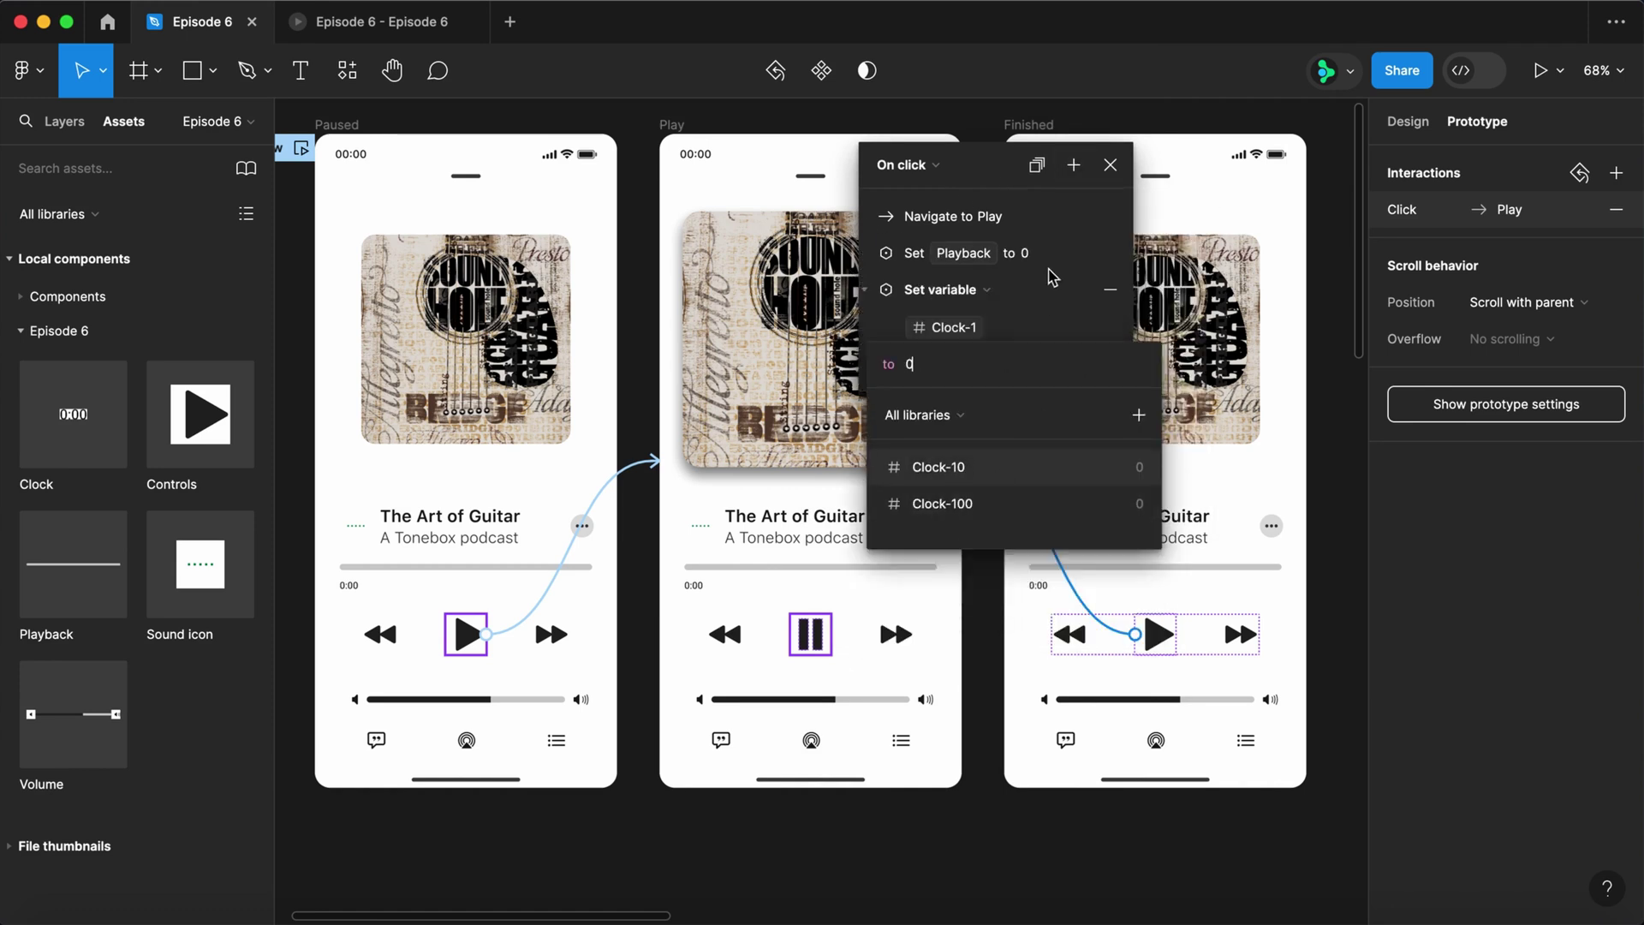
key("Return")
left_click(867, 291)
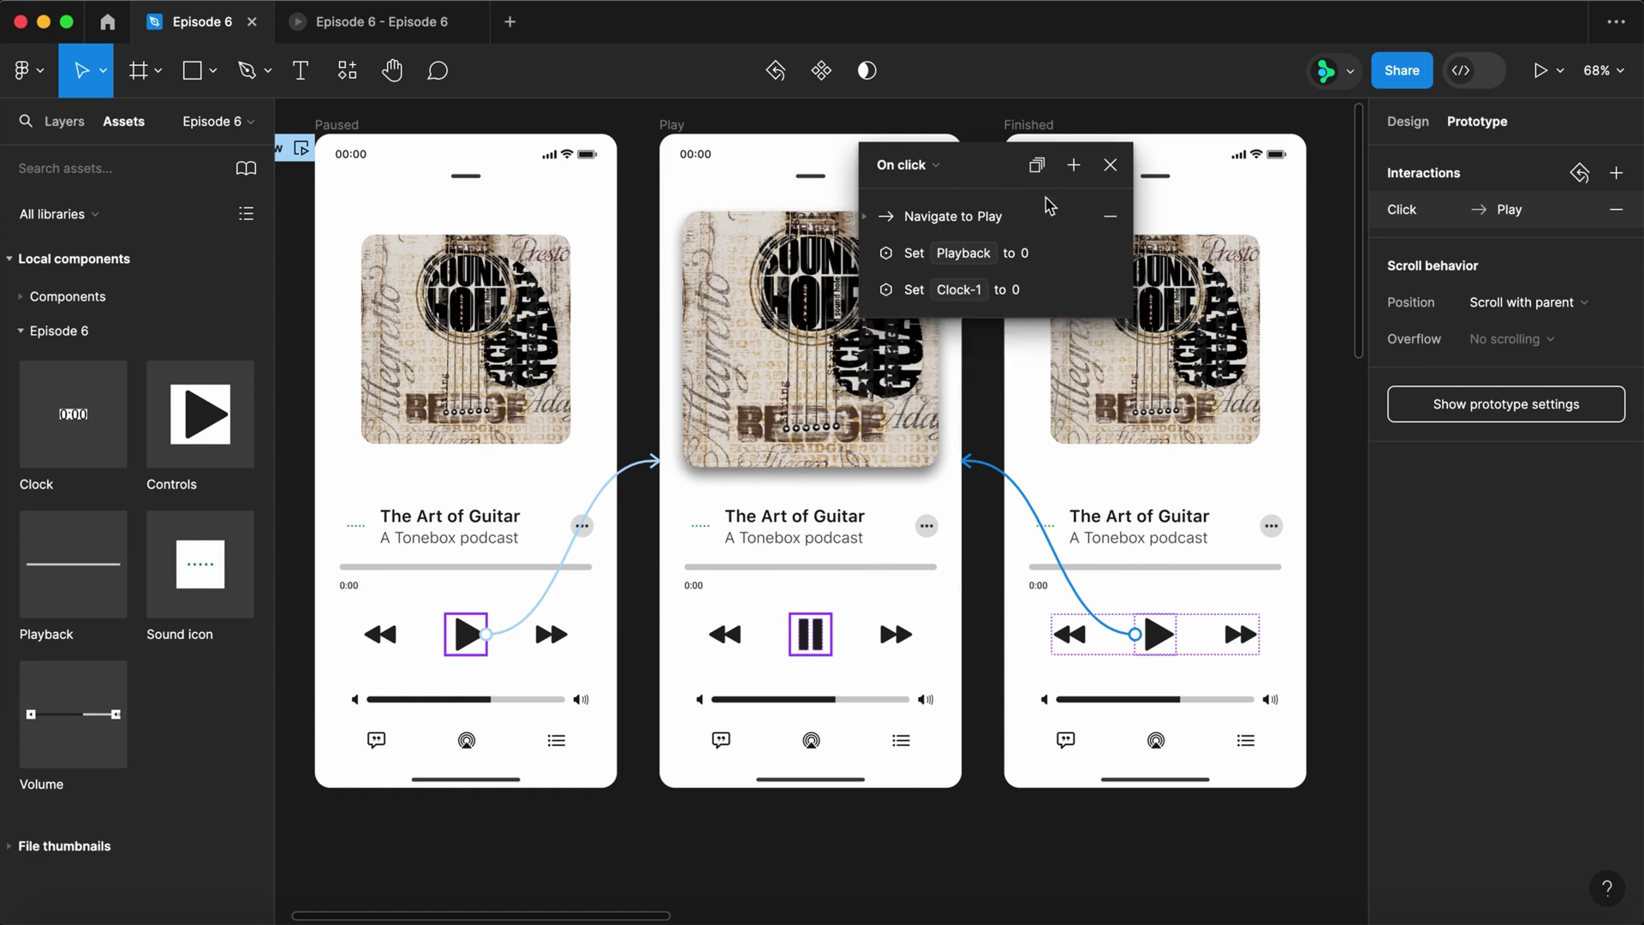
- Add Set variable actions resetting Clock-10 and Clock-100 to 0 as well
left_click(1075, 167)
left_click(1105, 315)
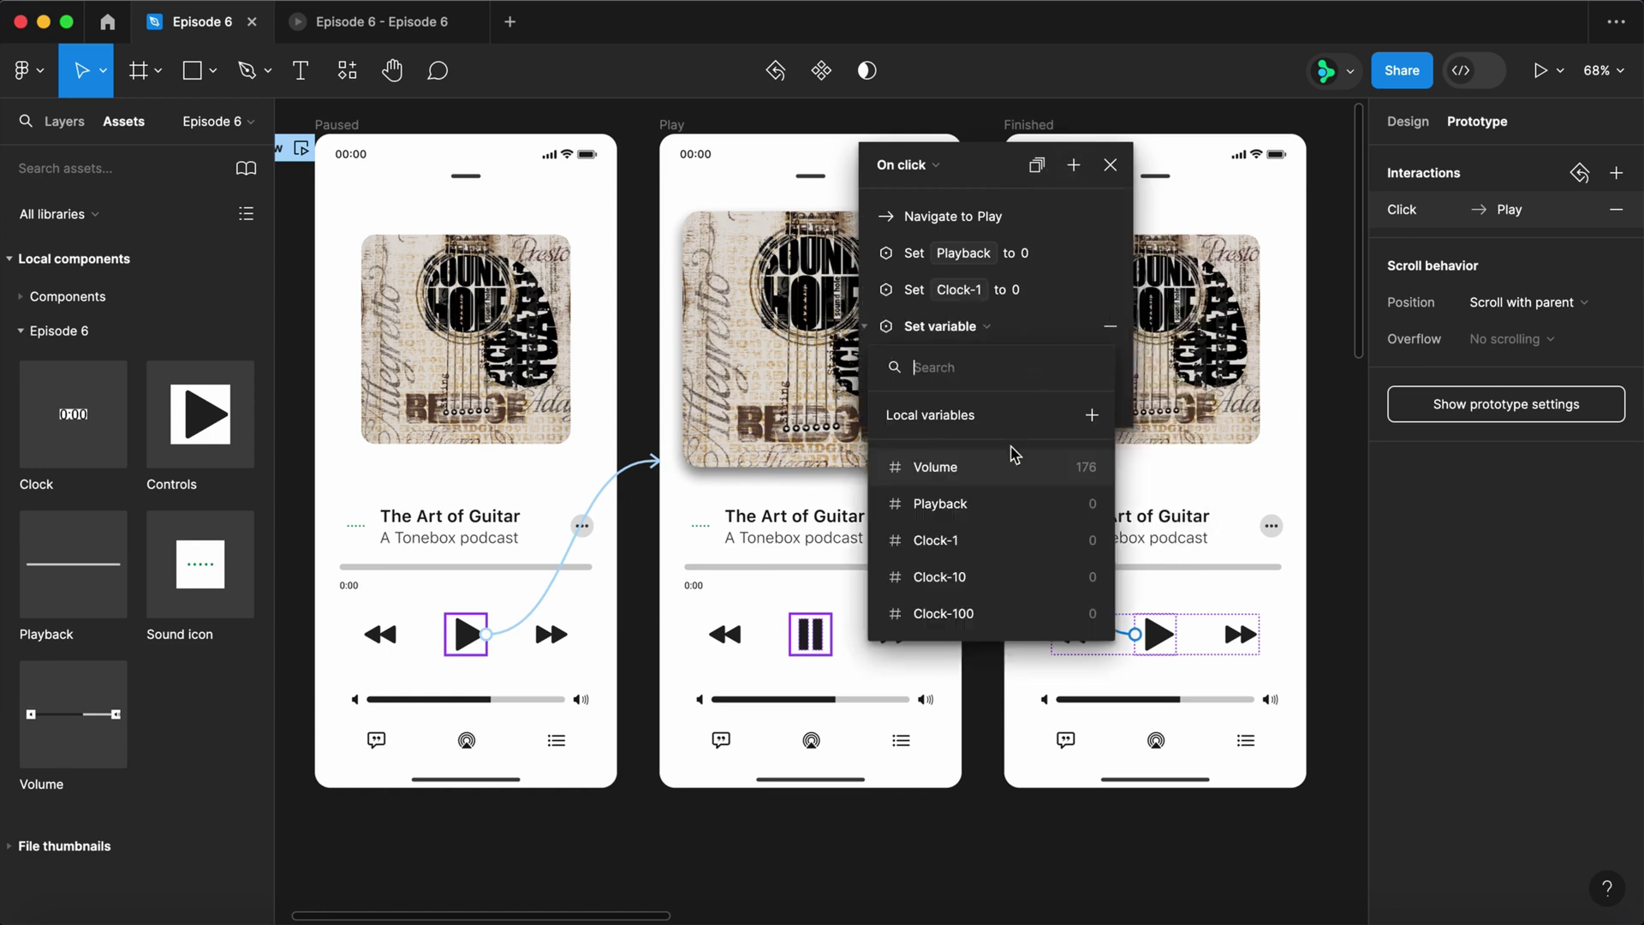
left_click(1007, 578)
type("0")
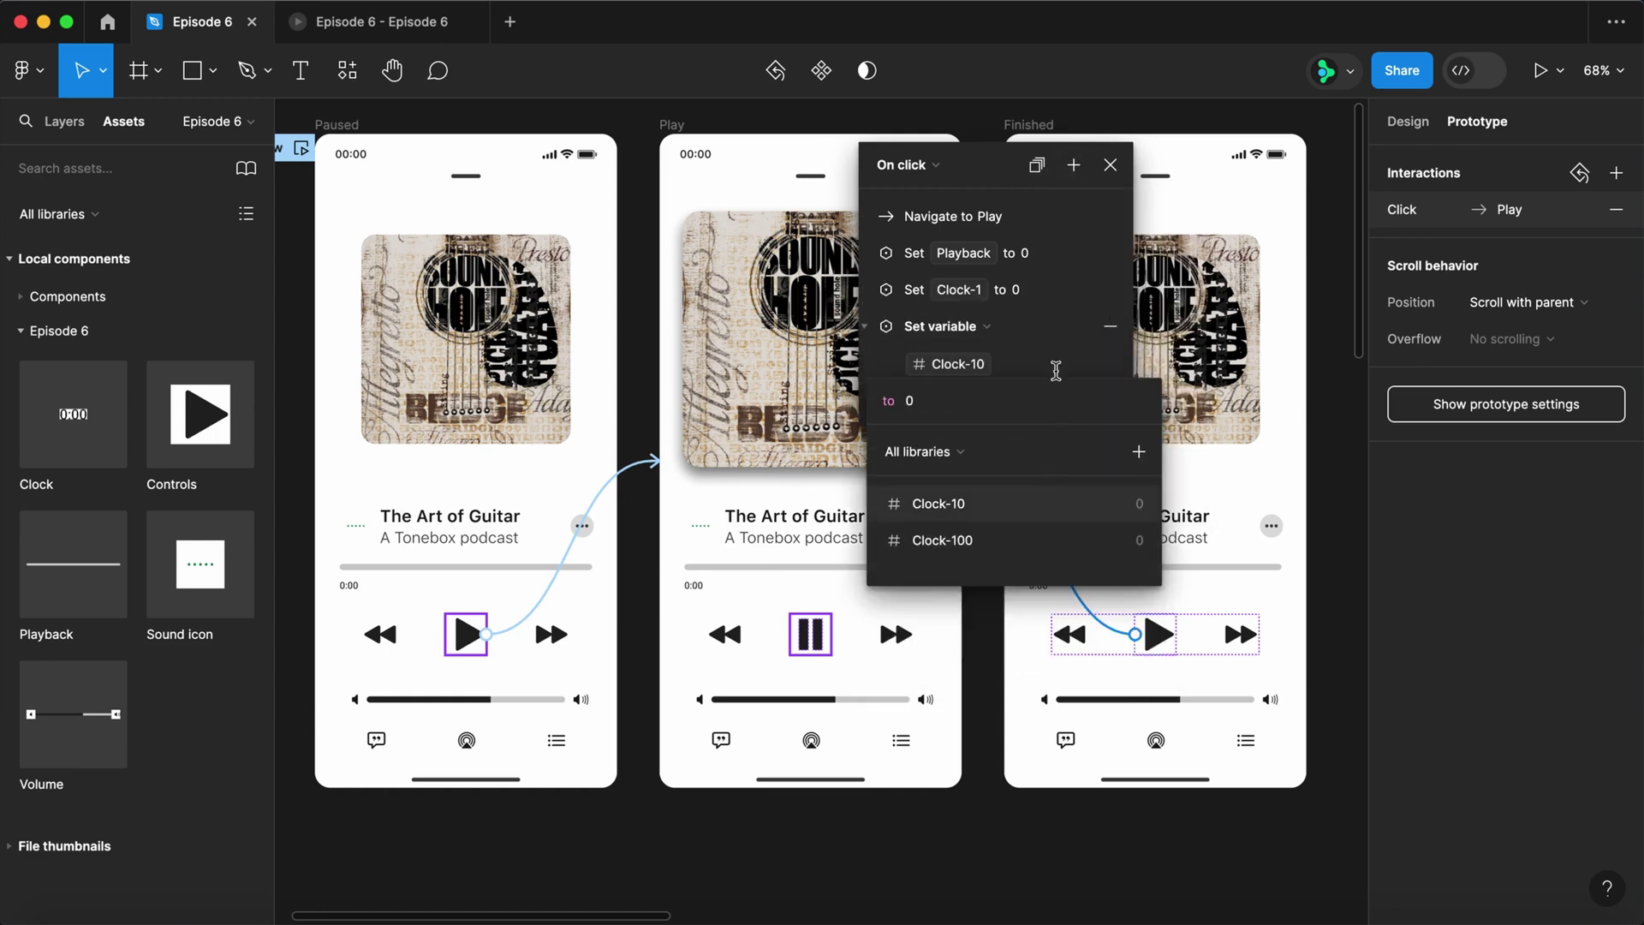
key("Return")
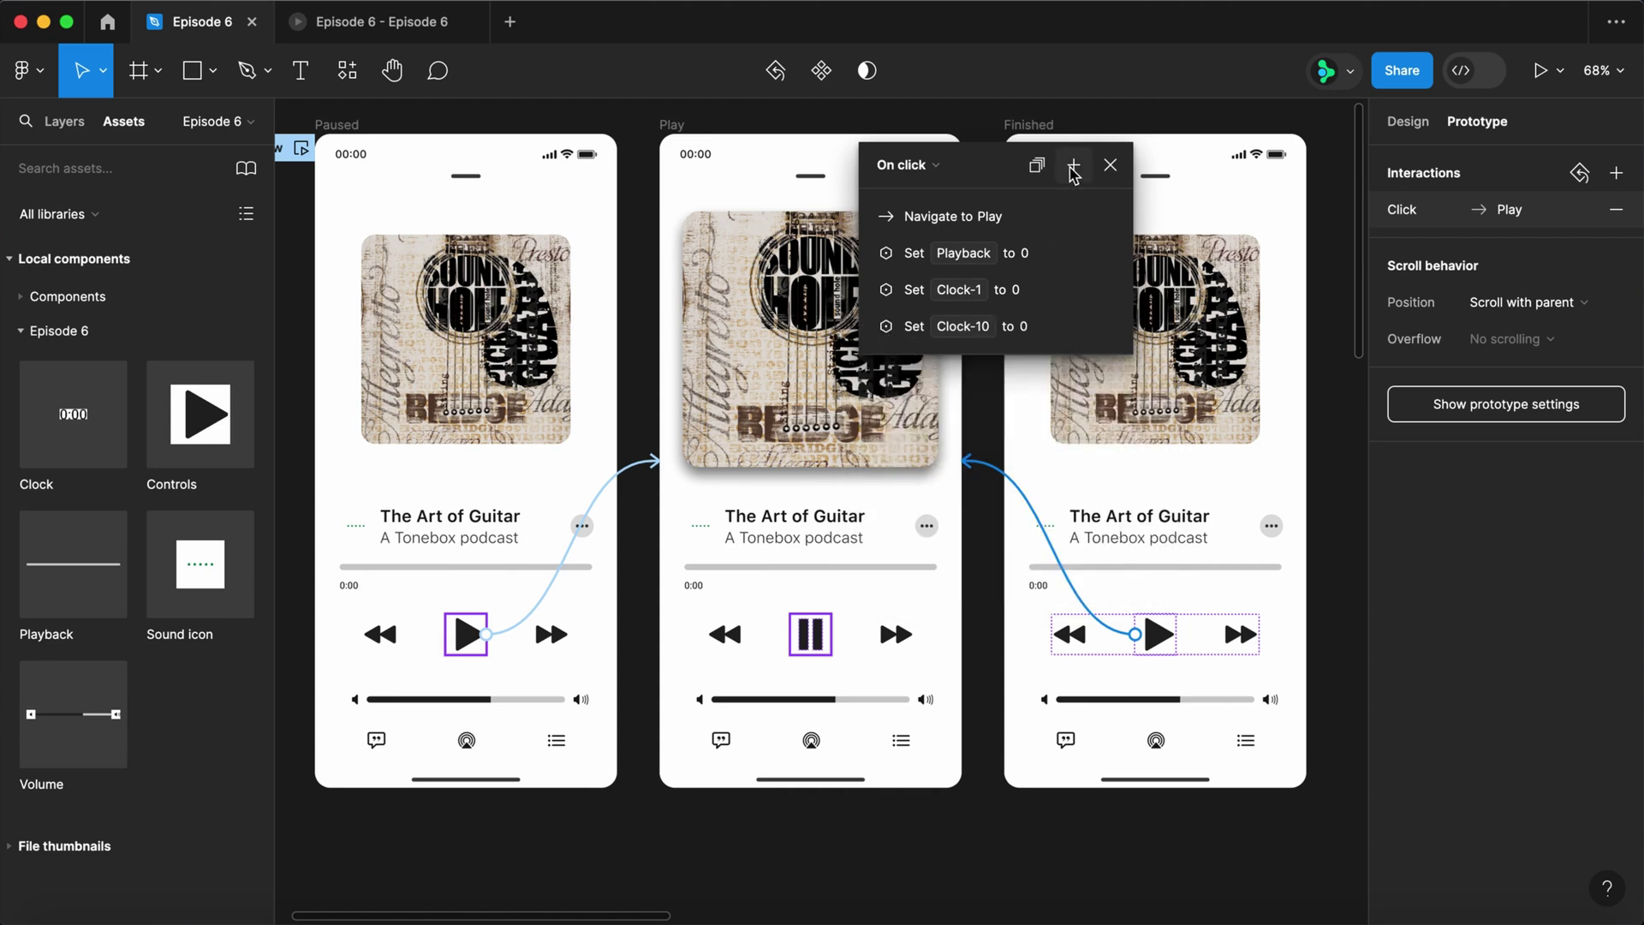
left_click(1074, 164)
left_click(1105, 314)
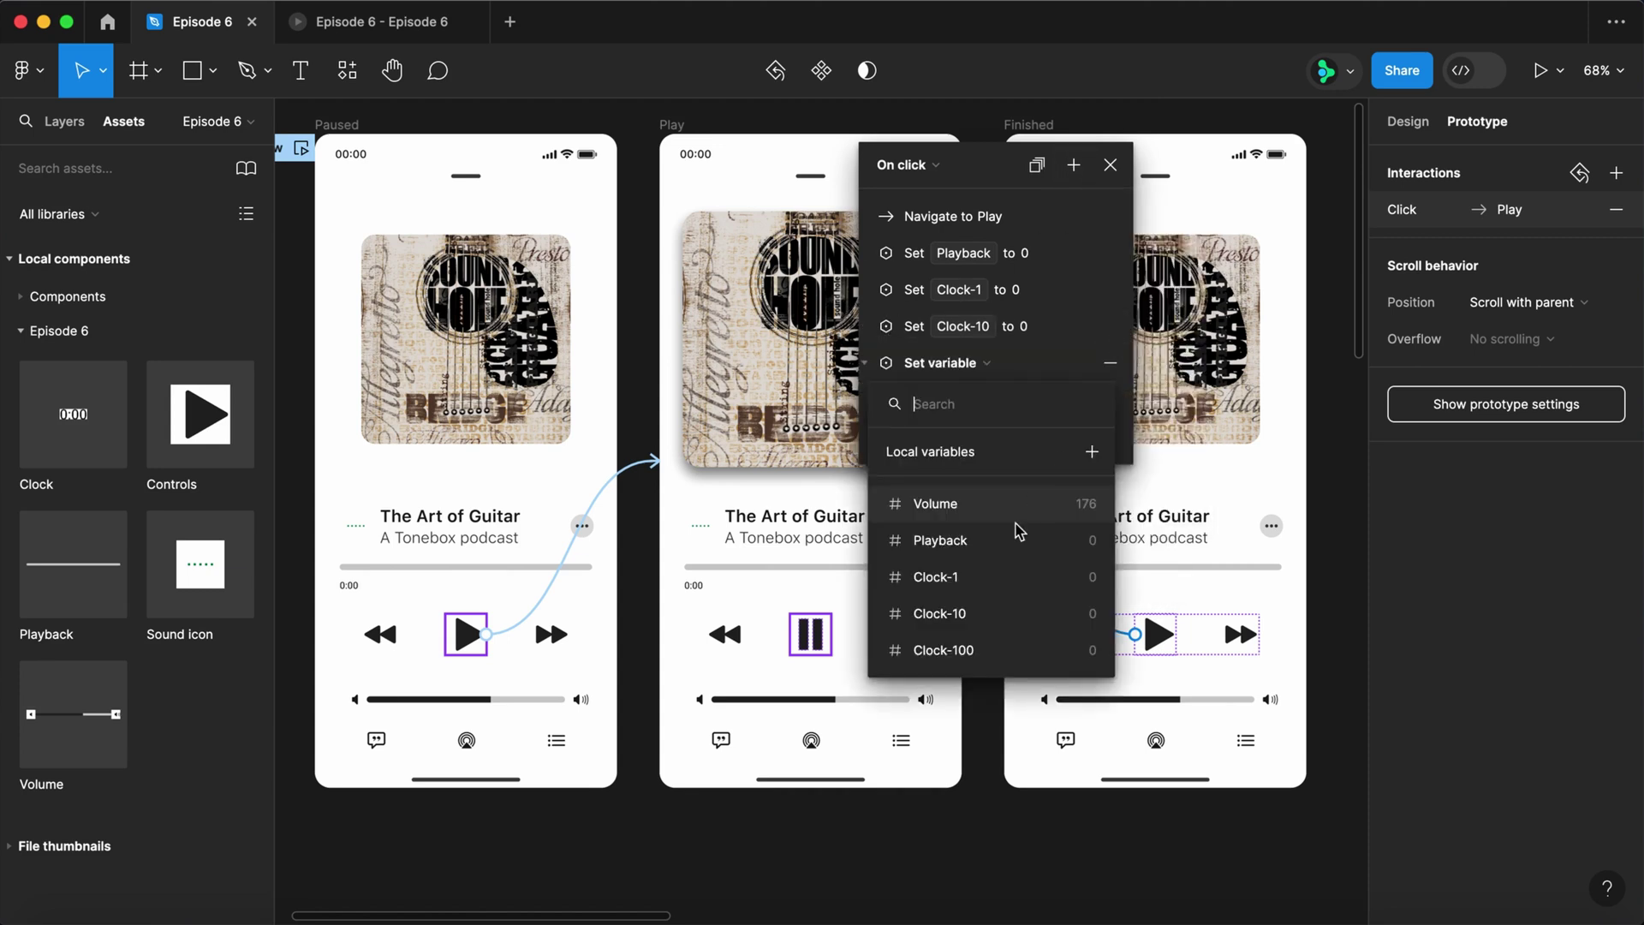
left_click(995, 653)
type("0")
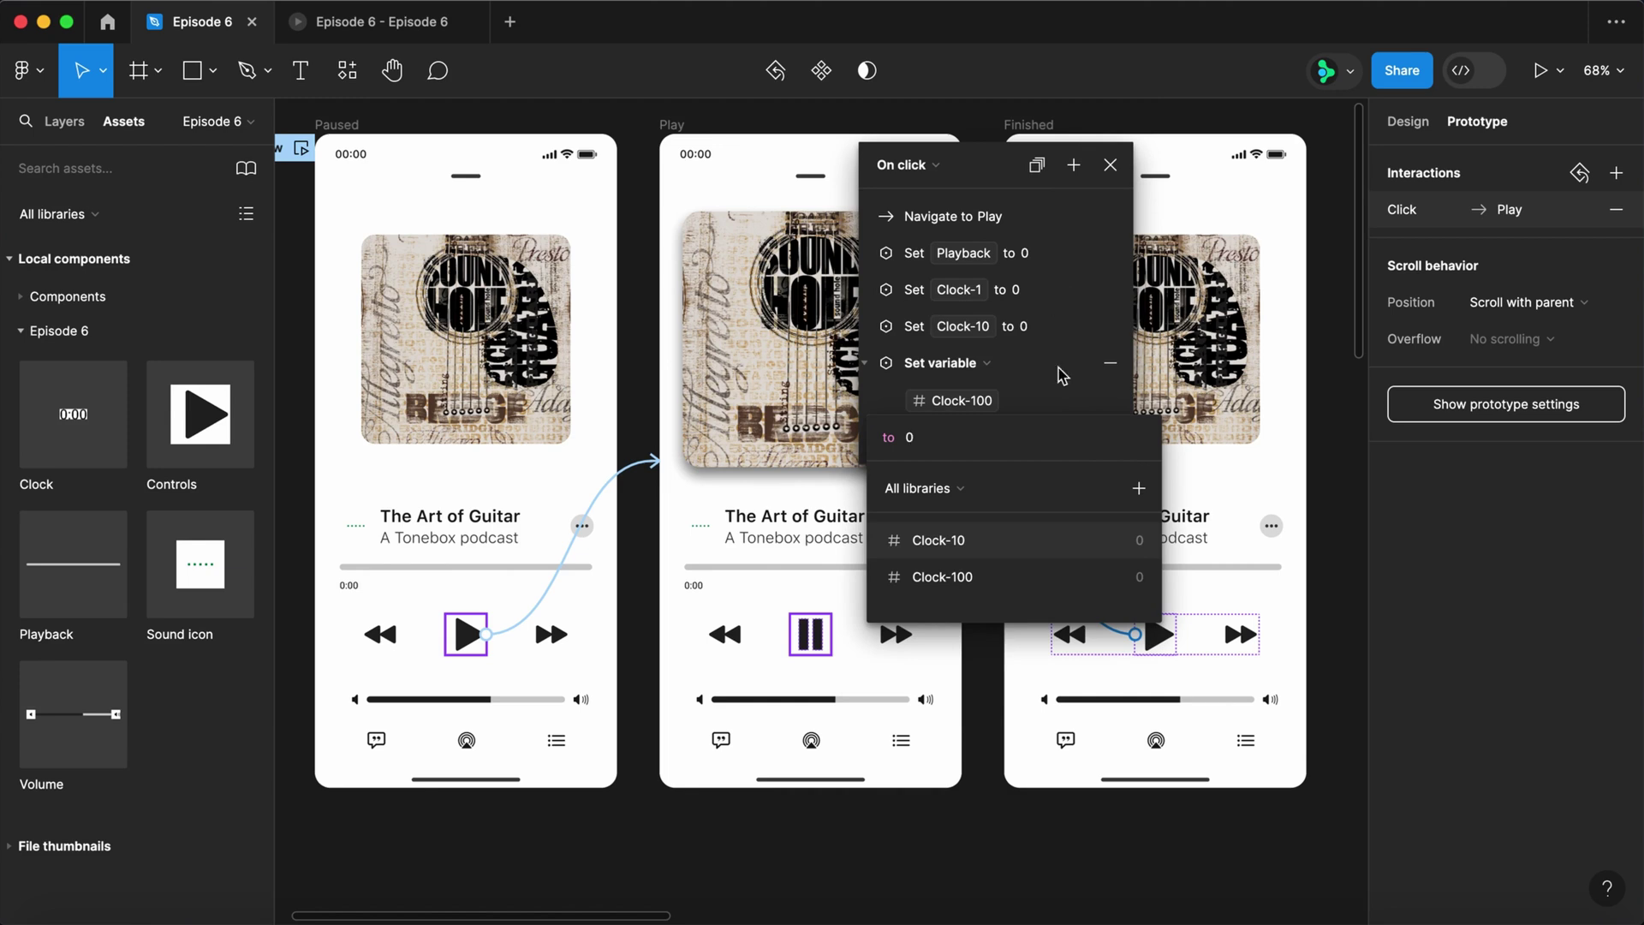
key("Return")
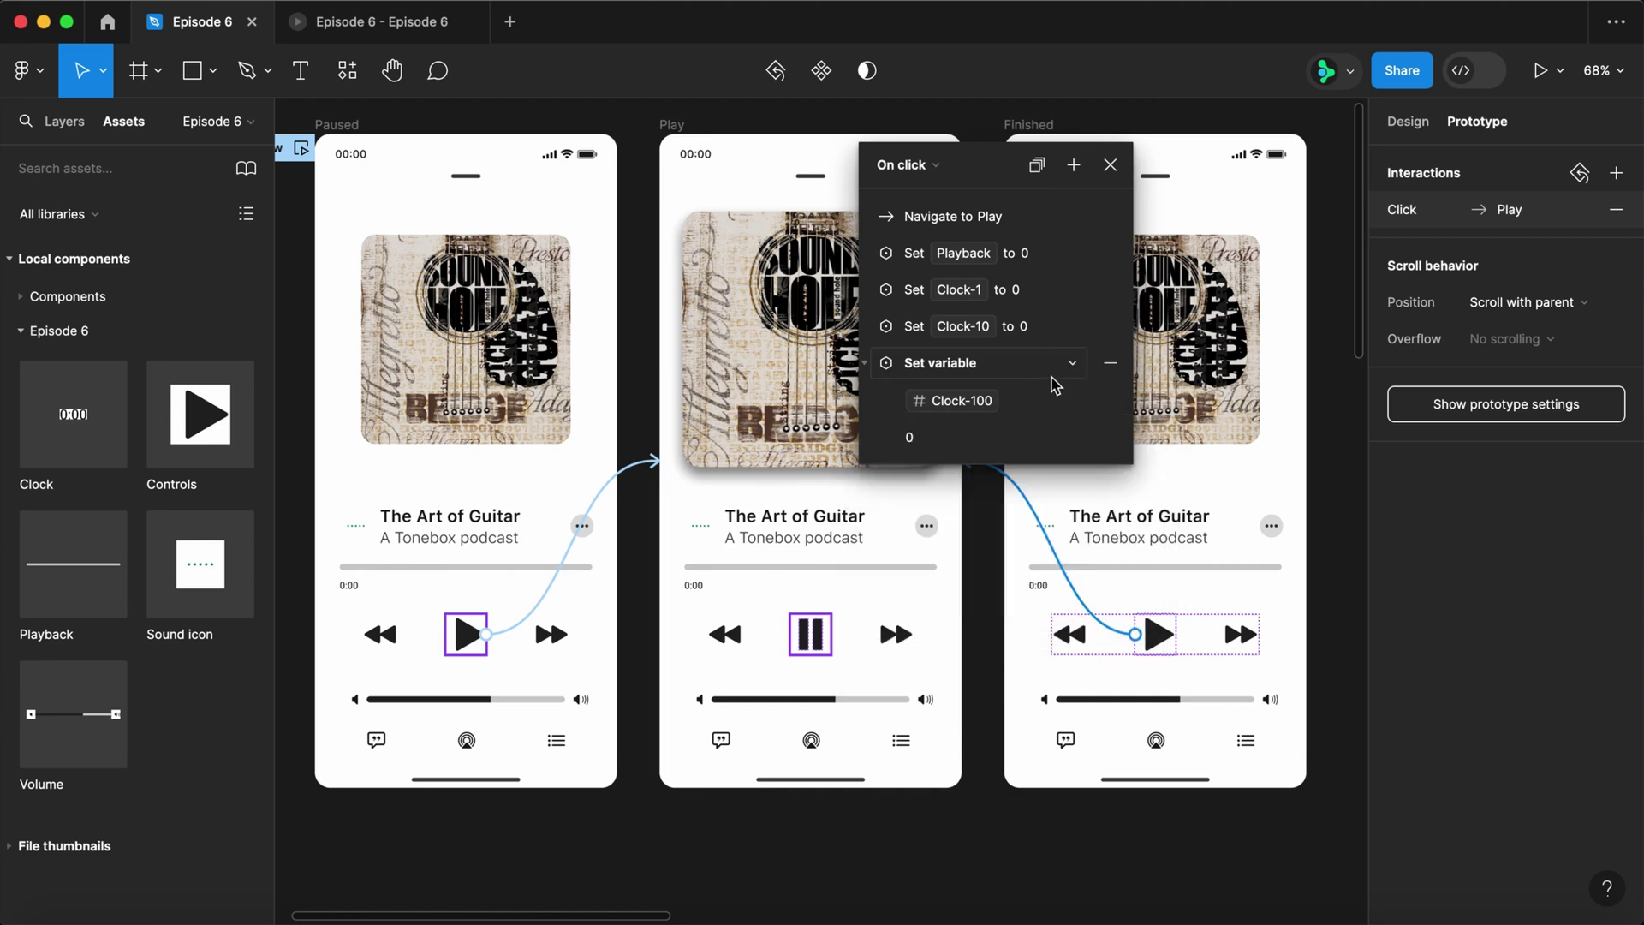
left_click(1112, 167)
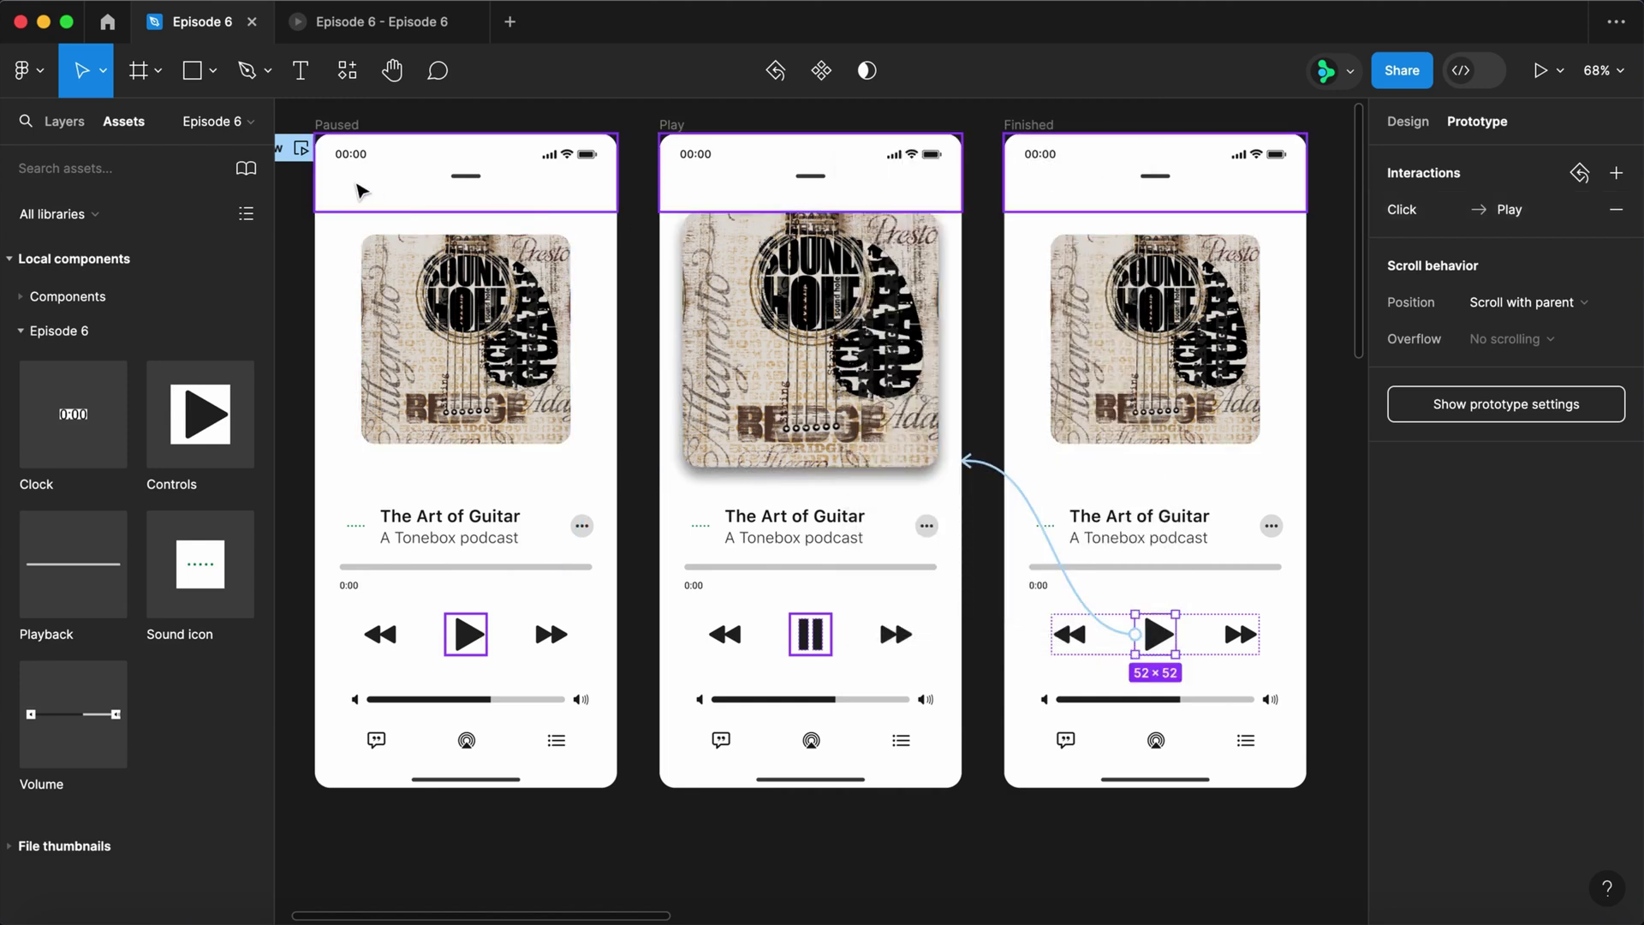
- Present the prototype from Paused, start playback, and lower then raise the volume
left_click(302, 150)
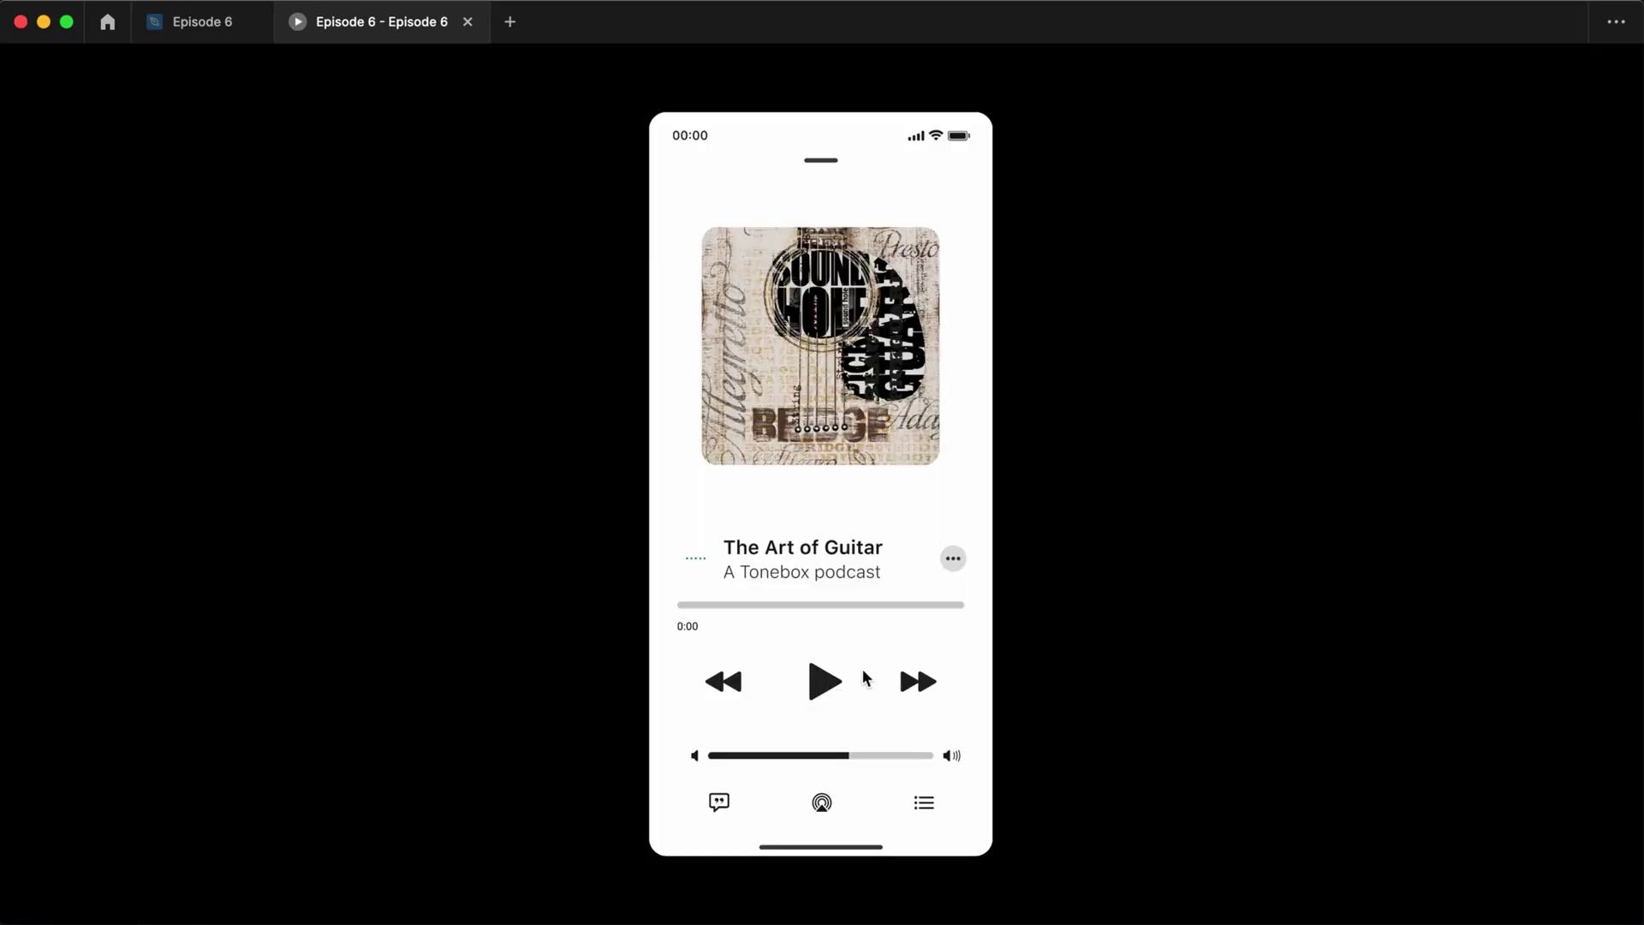
left_click(822, 683)
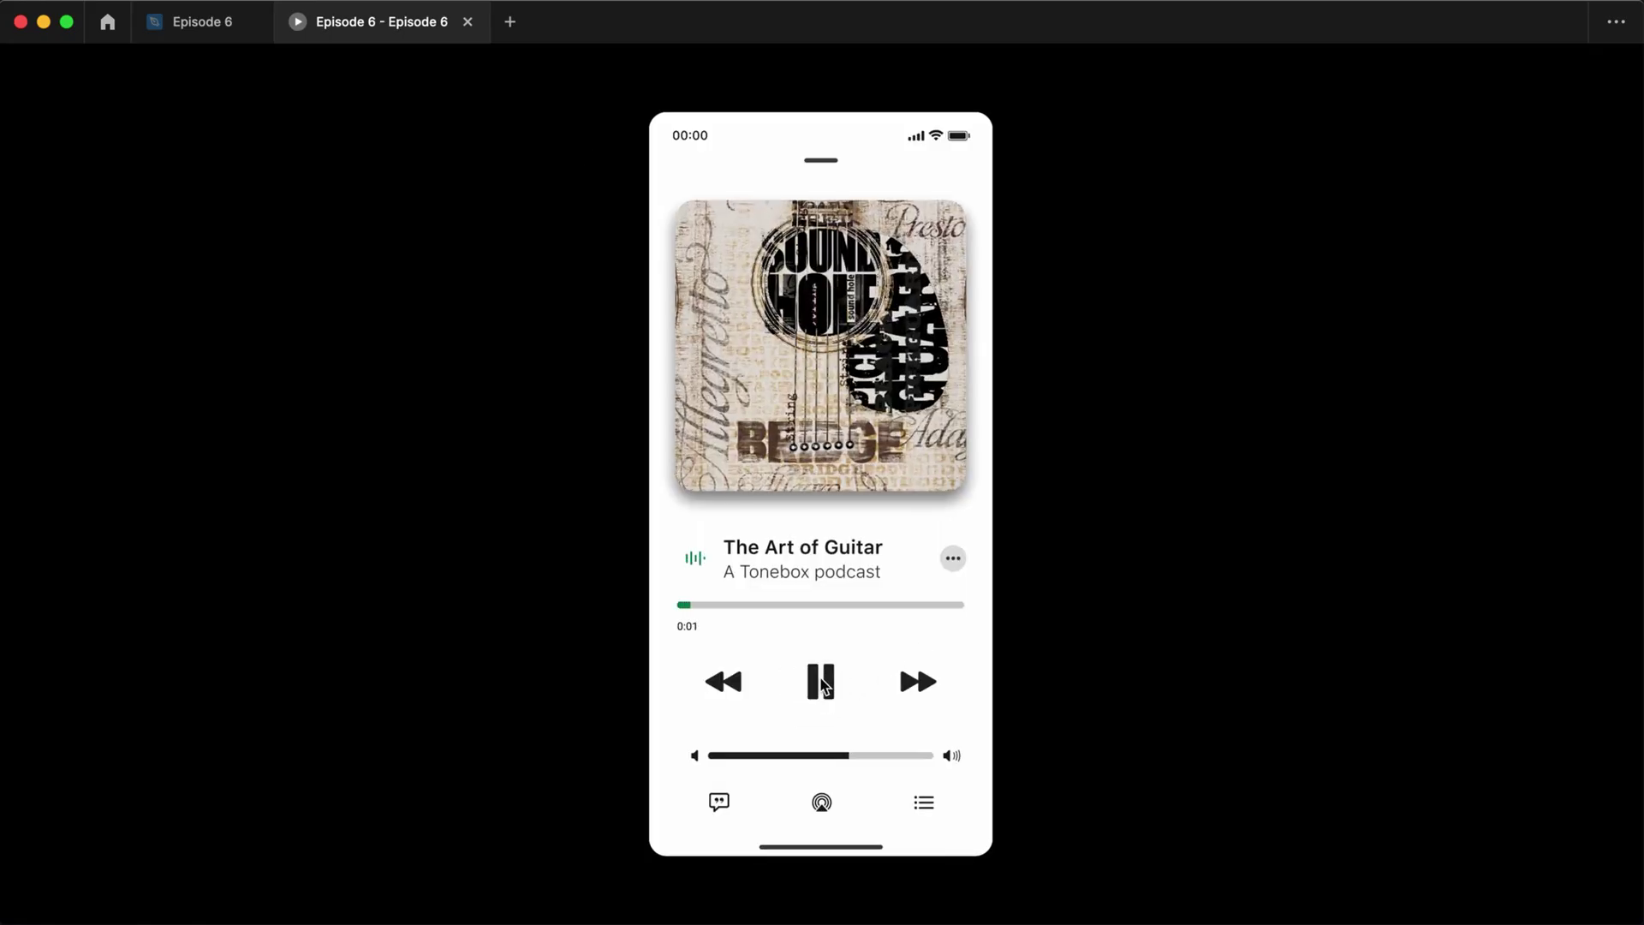
left_click(696, 757)
left_click(696, 757)
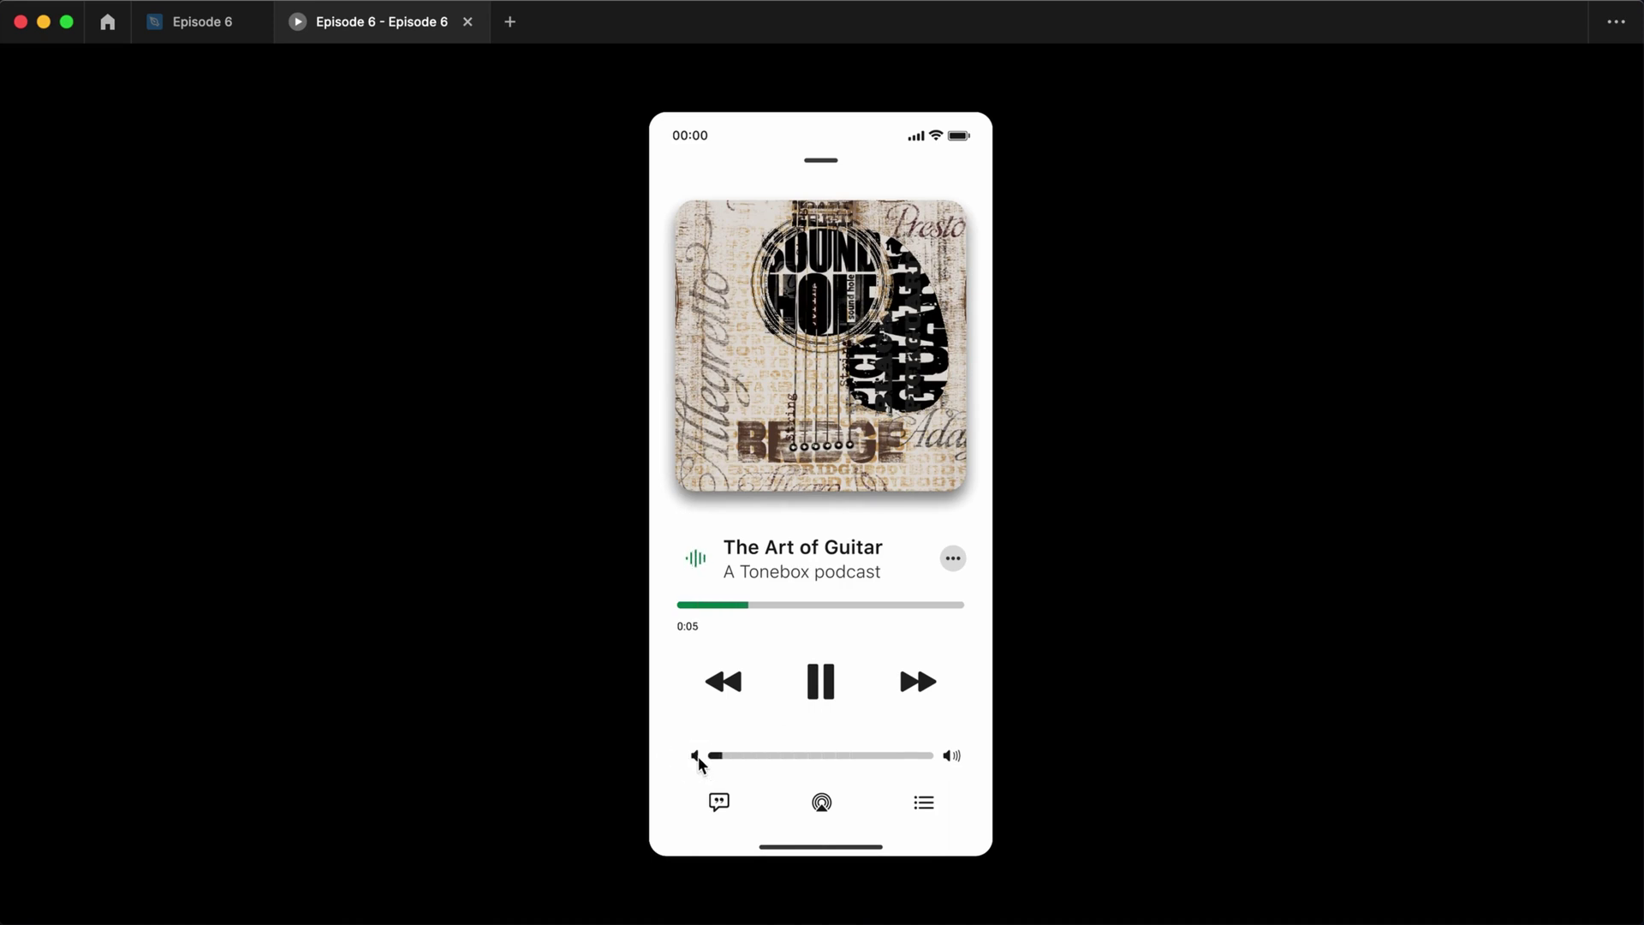
left_click(956, 759)
left_click(956, 759)
left_click(955, 758)
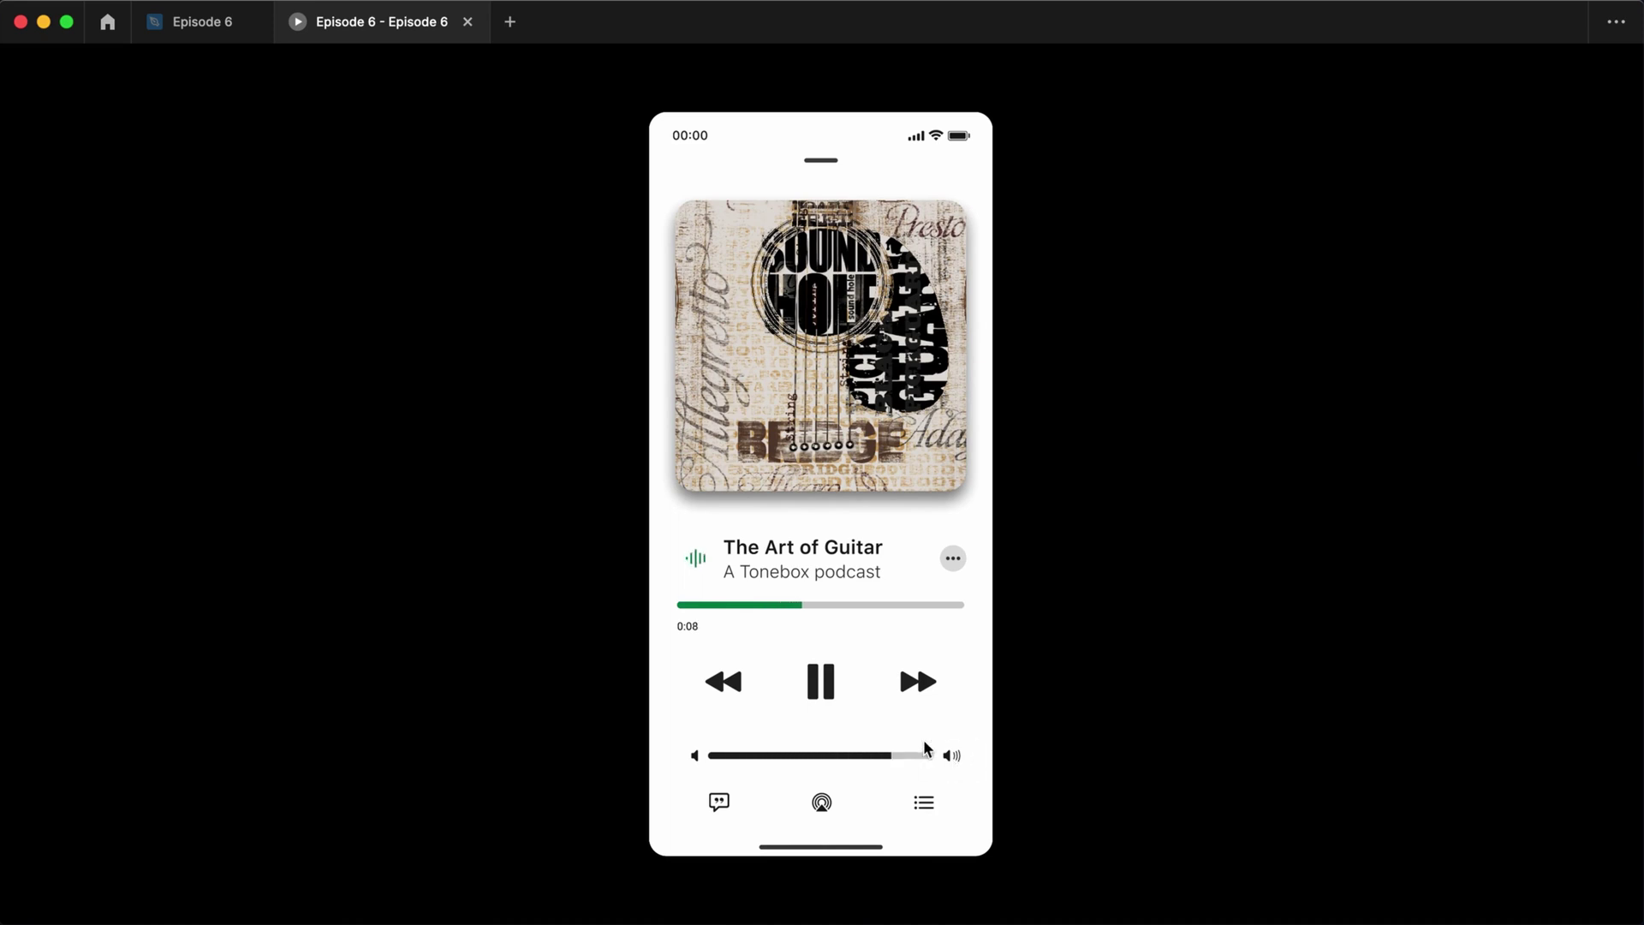
- Pause and resume playback, then replay the episode from the Finished screen
left_click(822, 683)
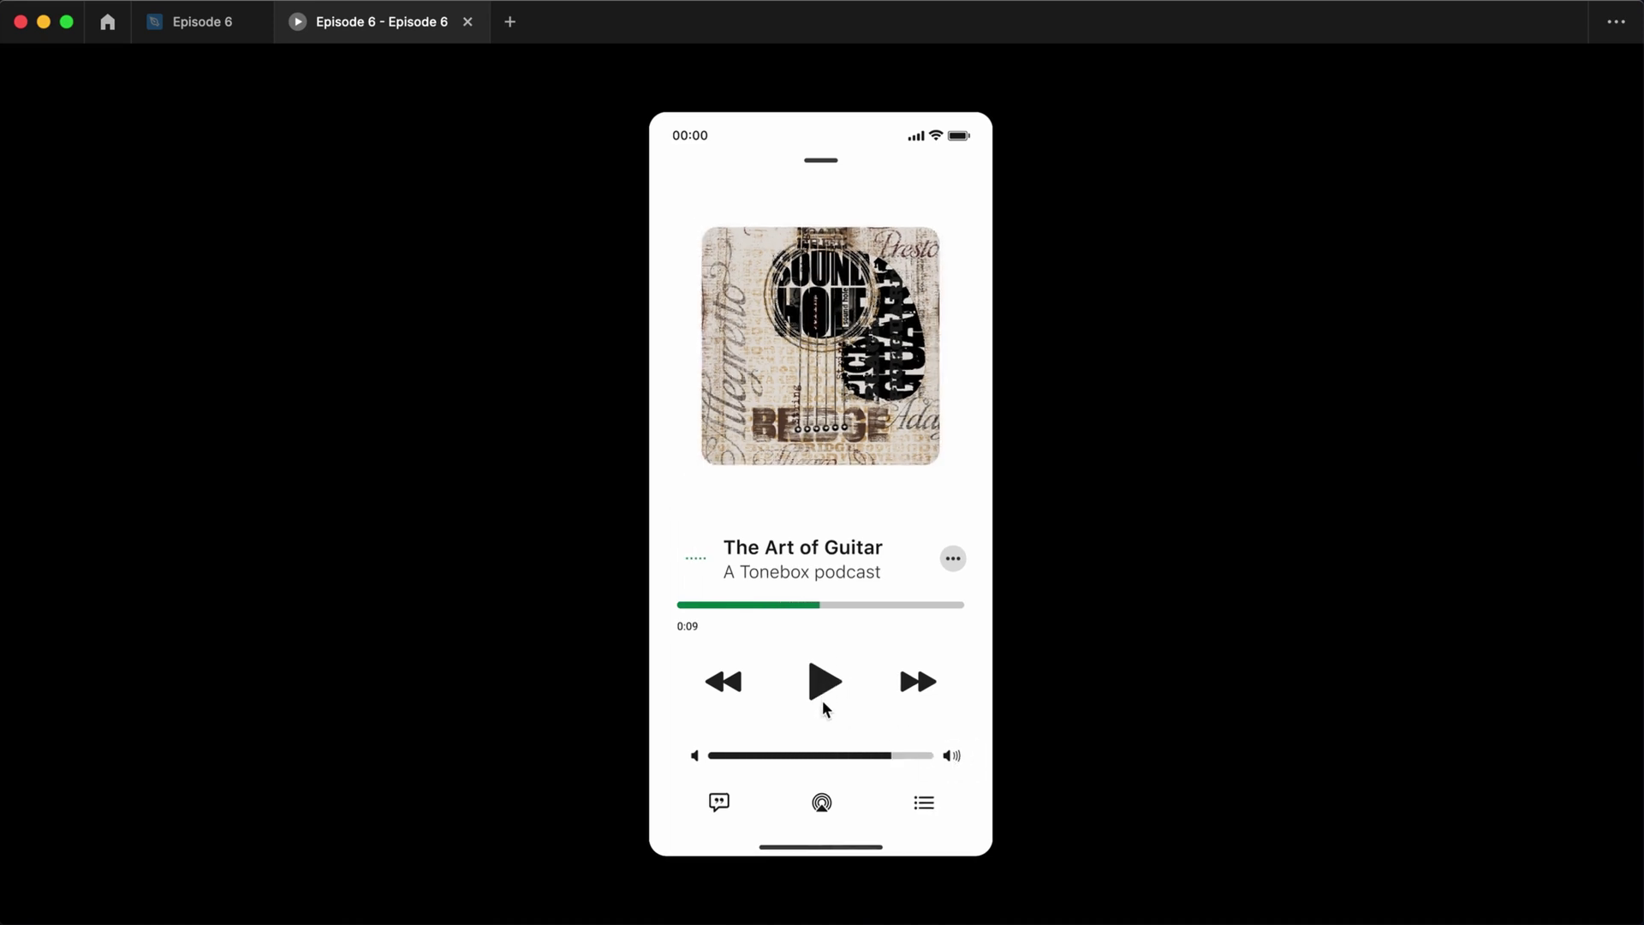
left_click(824, 685)
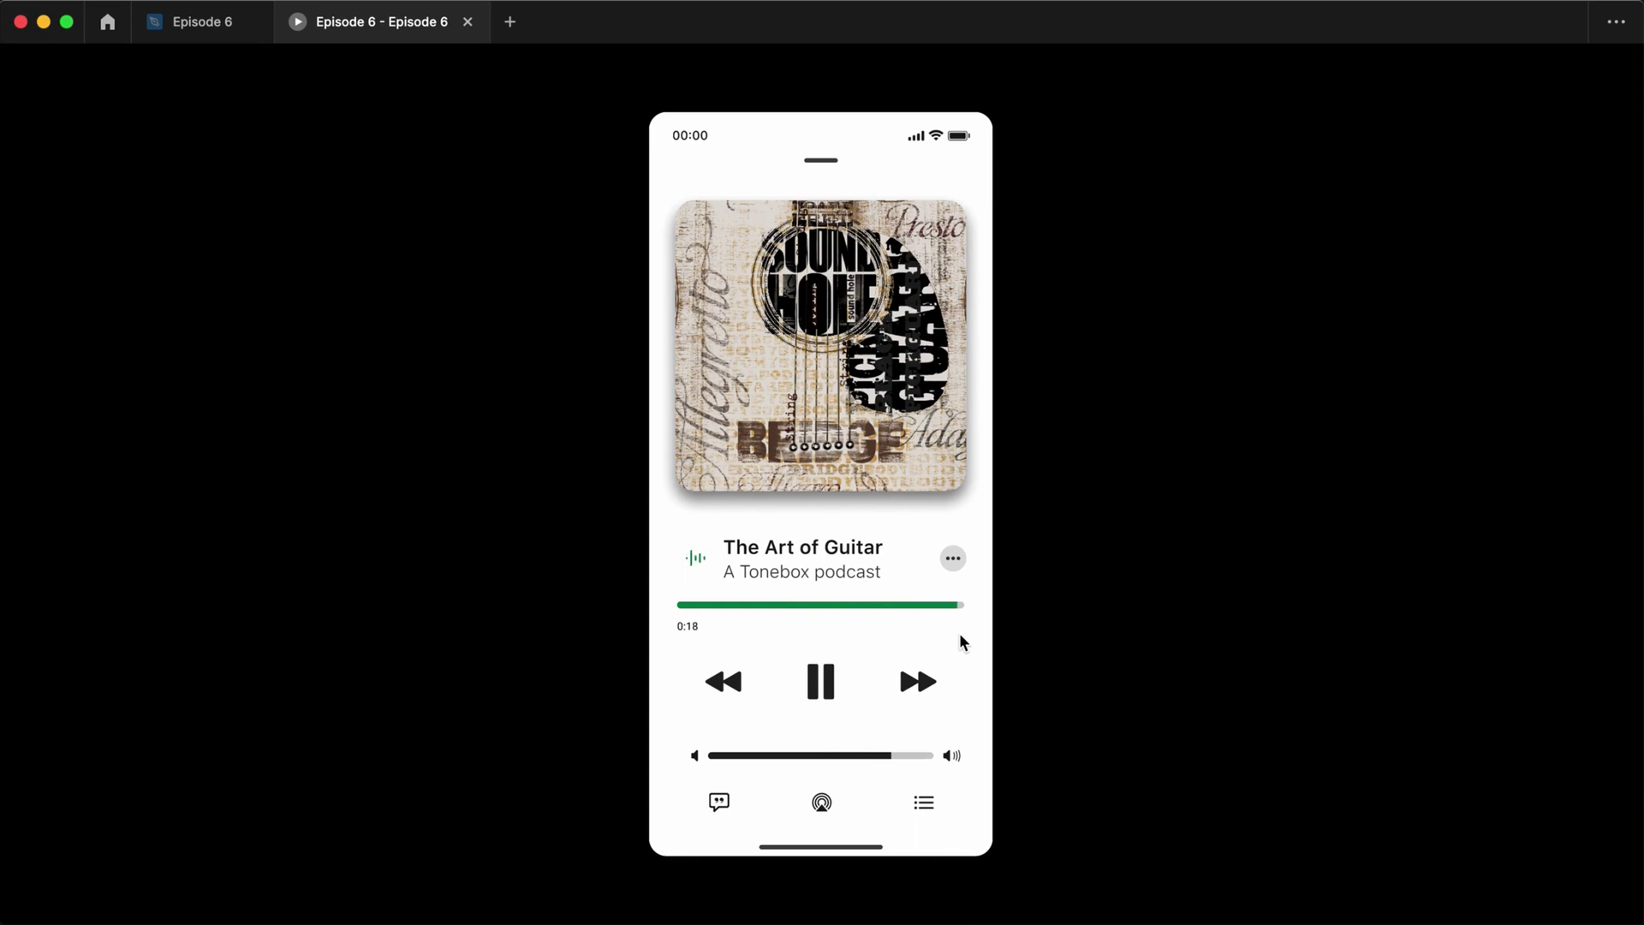
left_click(819, 695)
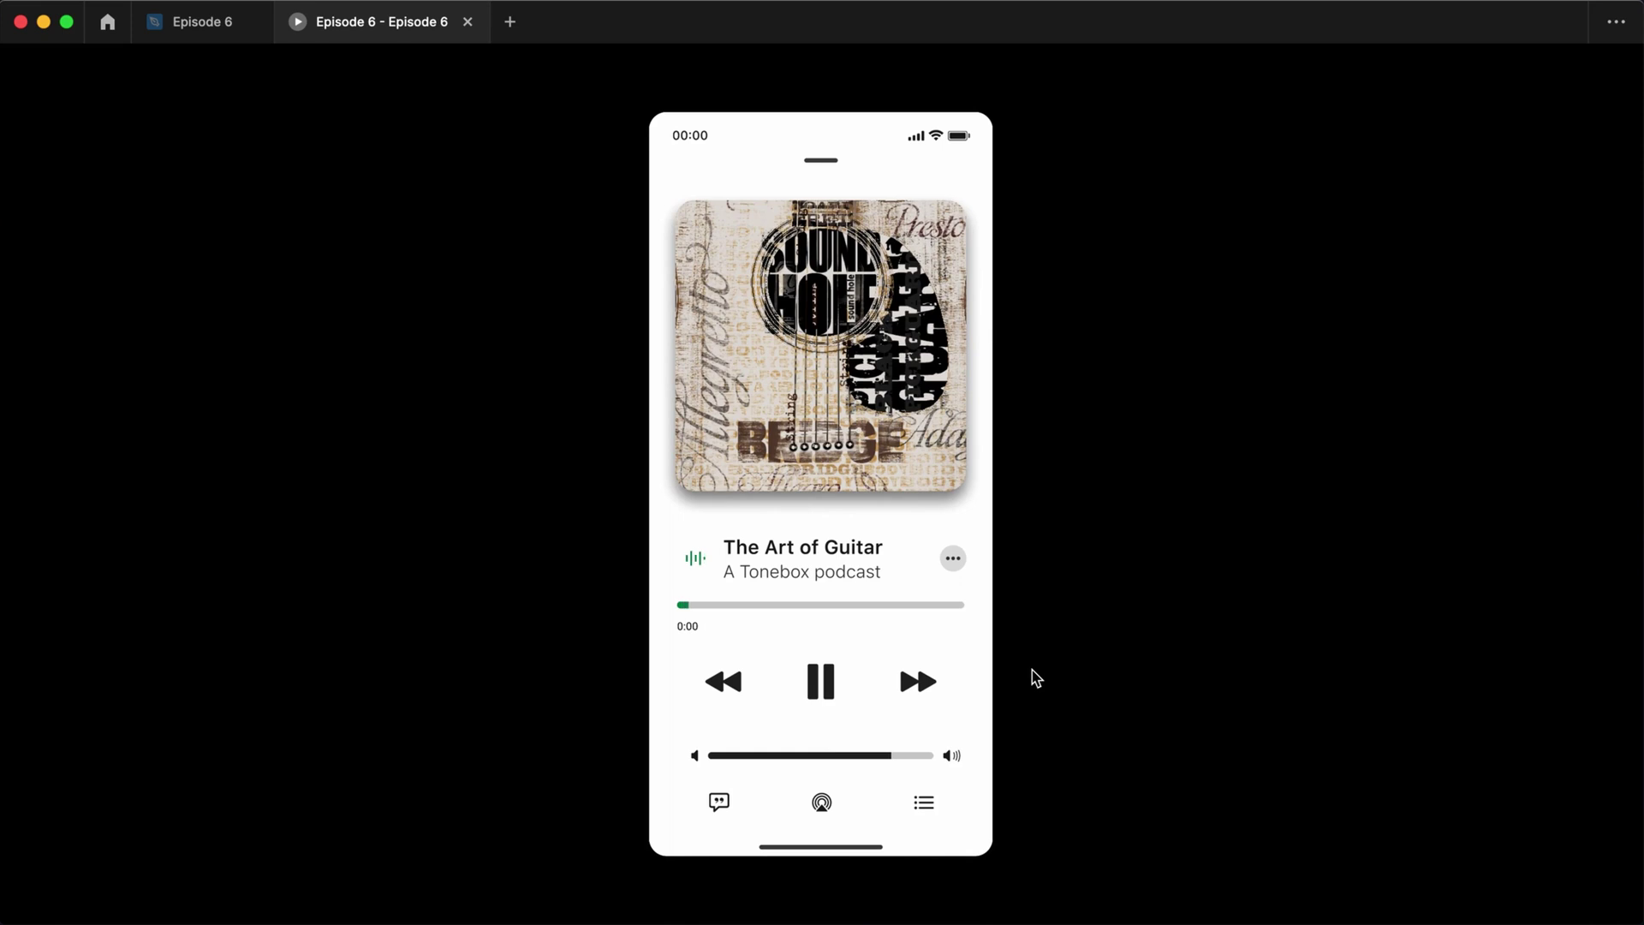